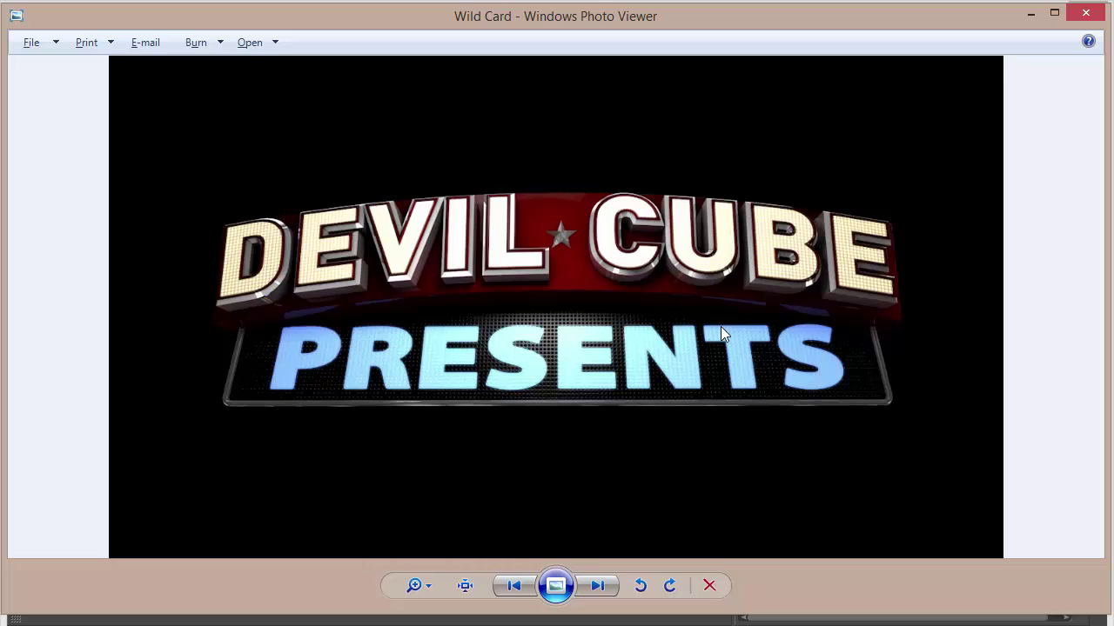
Step: Switch to Cinema 4D and set the render output size to 1280 by 720 pixels
{"action": "left_click", "coordinate": [1030, 13]}
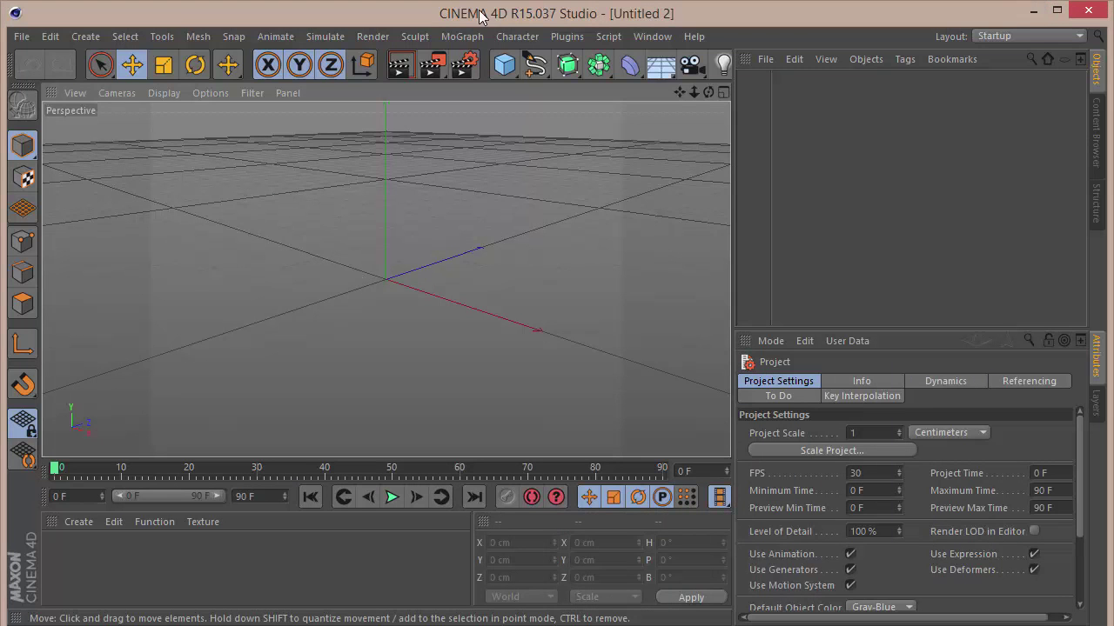
{"action": "left_click", "coordinate": [473, 67]}
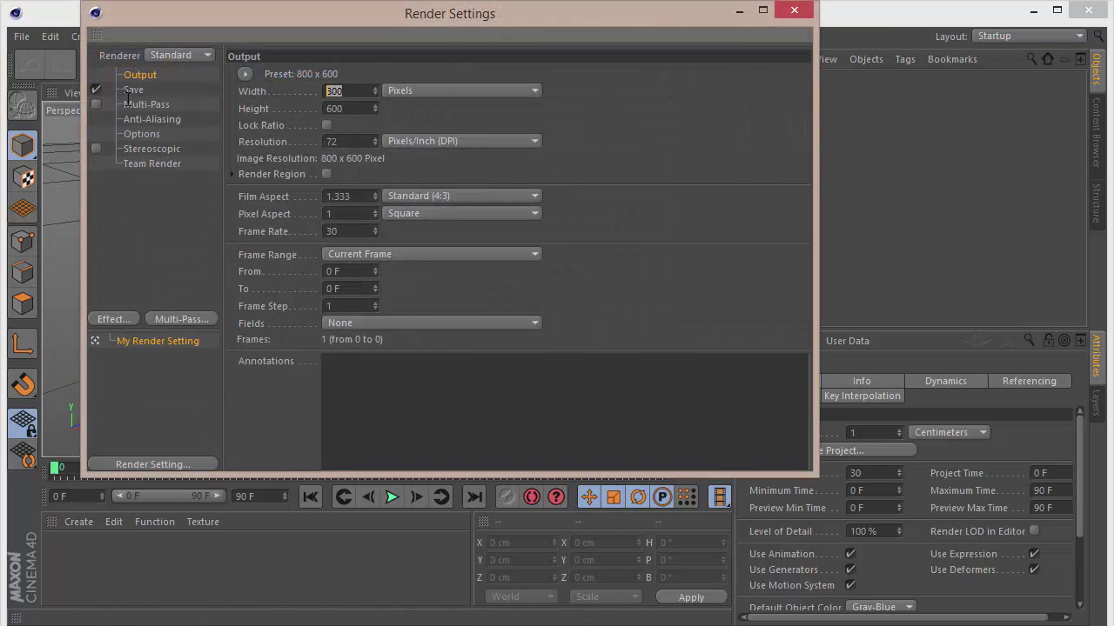
{"action": "type", "text": "1280"}
{"action": "key", "text": "Tab"}
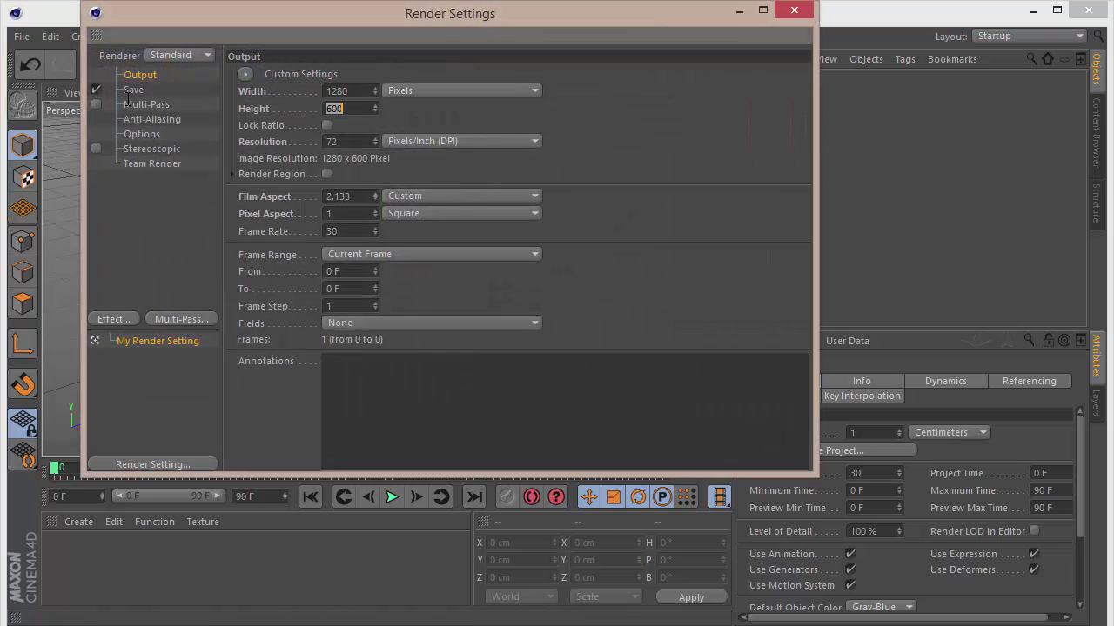
{"action": "type", "text": "720"}
{"action": "key", "text": "Return"}
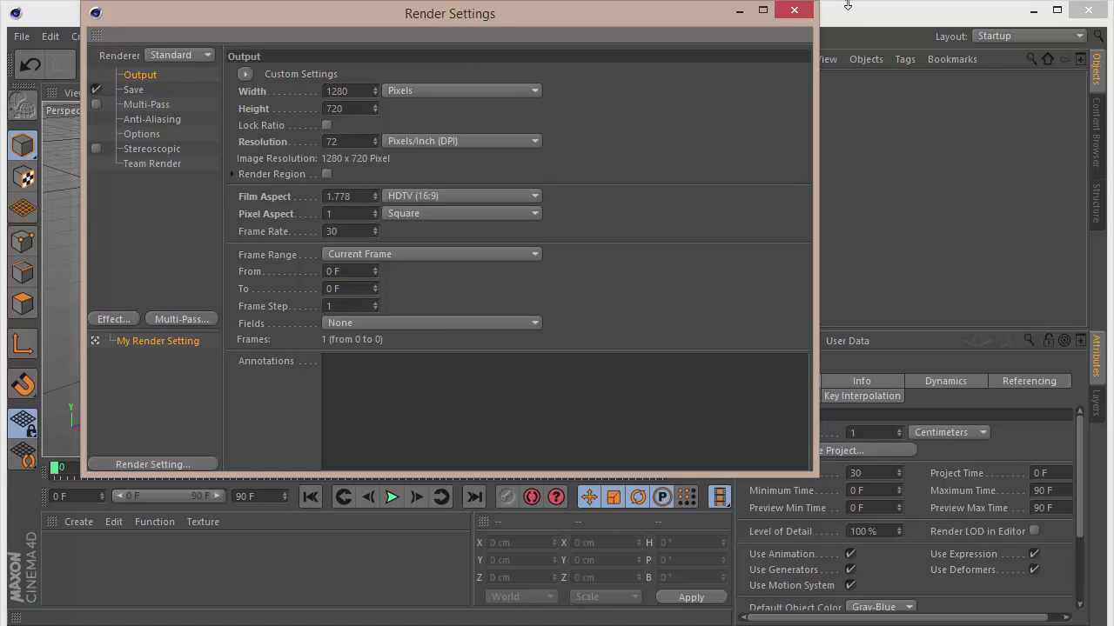
{"action": "left_click", "coordinate": [794, 9]}
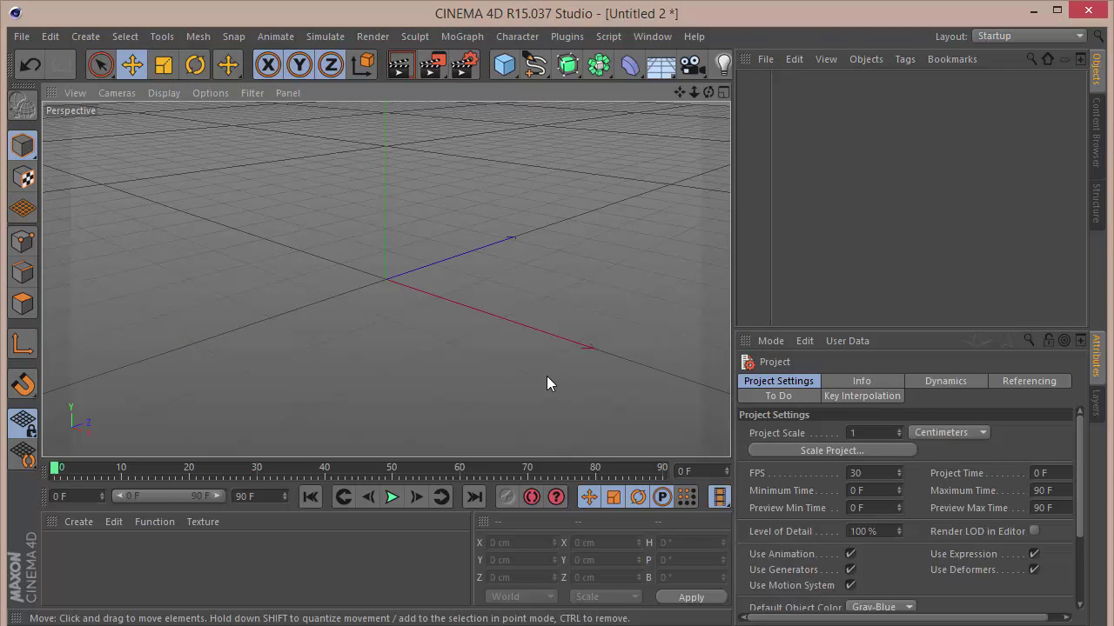
{"action": "left_click", "coordinate": [609, 625]}
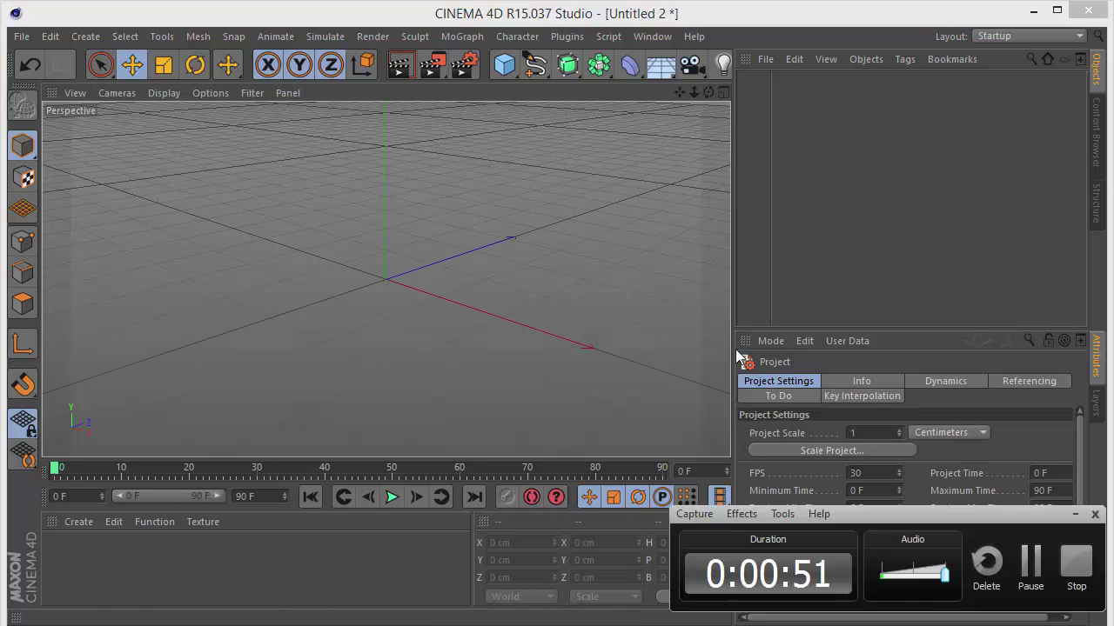
{"action": "left_click", "coordinate": [1076, 516]}
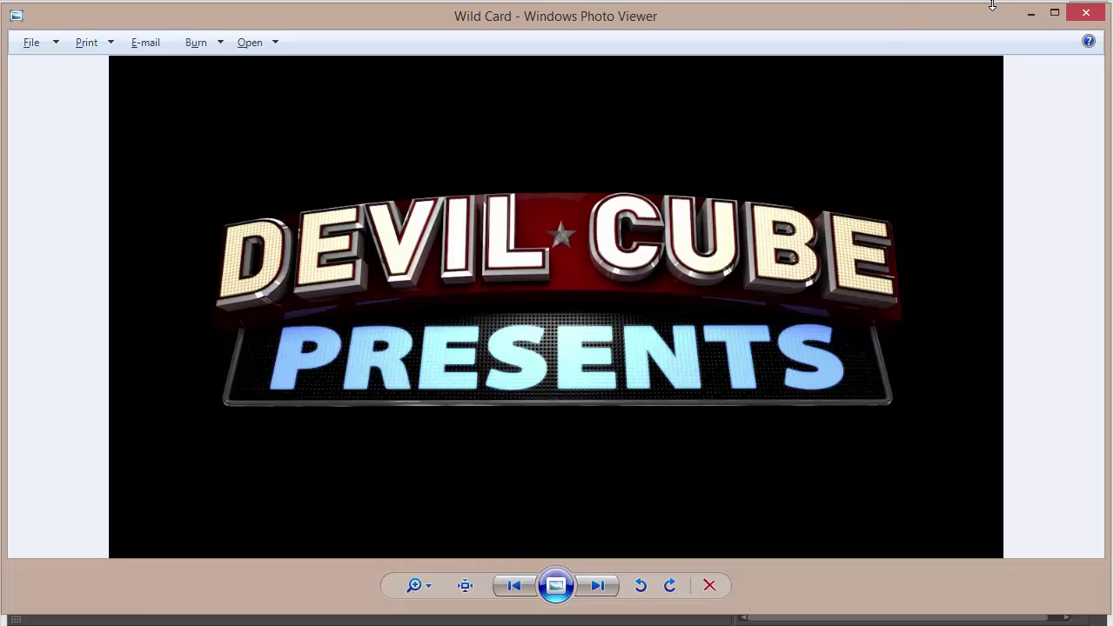
{"action": "left_click", "coordinate": [1029, 15]}
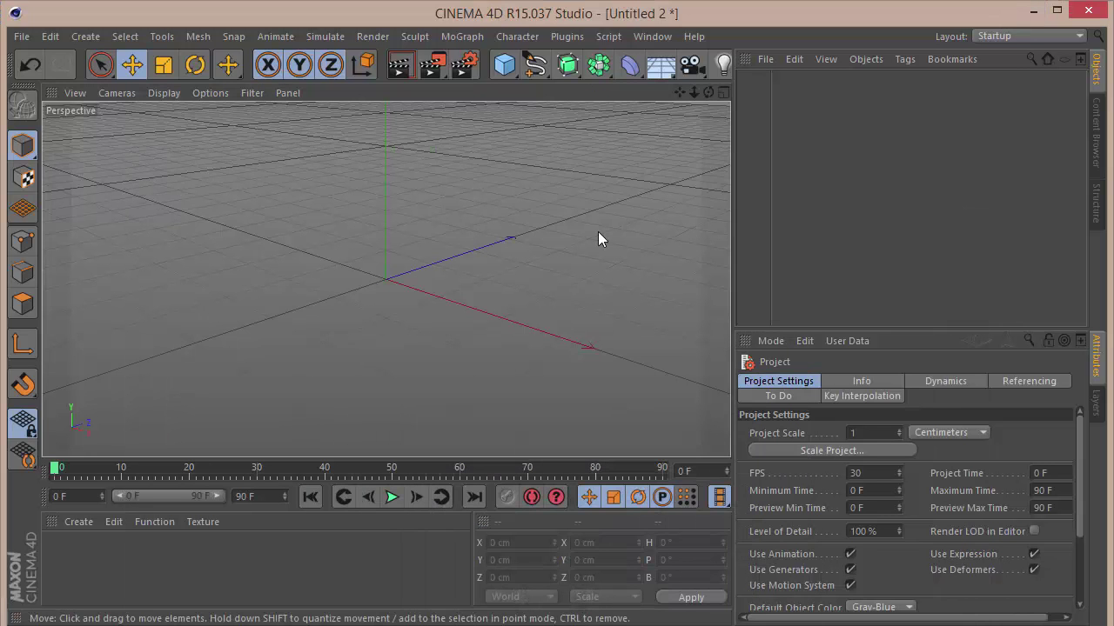
Step: Add a cube and set its X size to 1200 cm and its Z size to 90 cm
{"action": "left_click", "coordinate": [503, 64]}
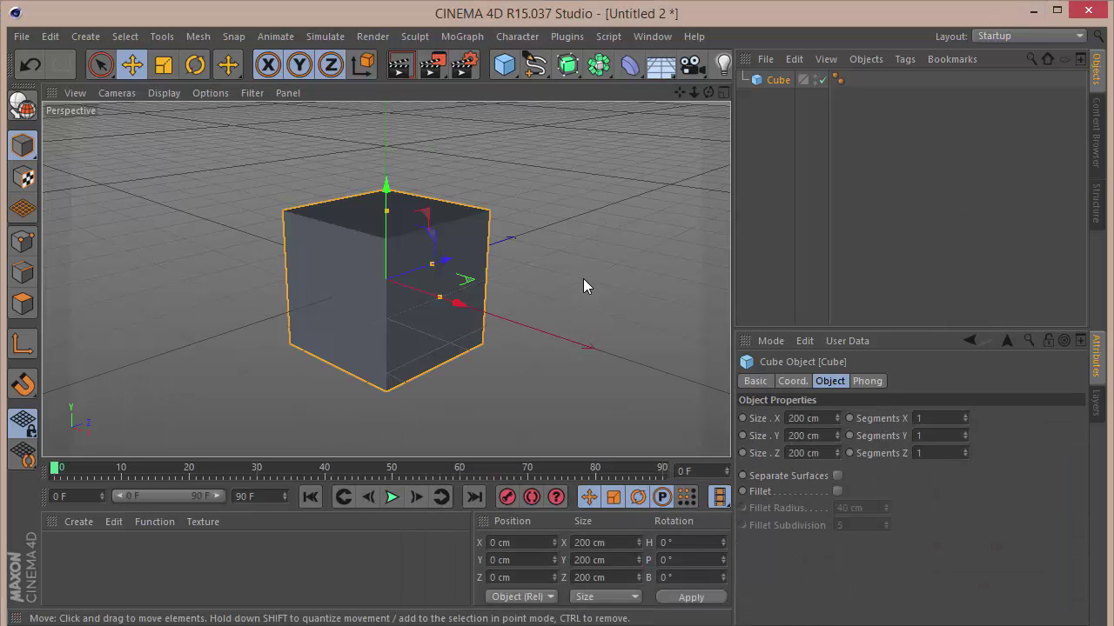
{"action": "left_click", "coordinate": [809, 419]}
{"action": "type", "text": "12200"}
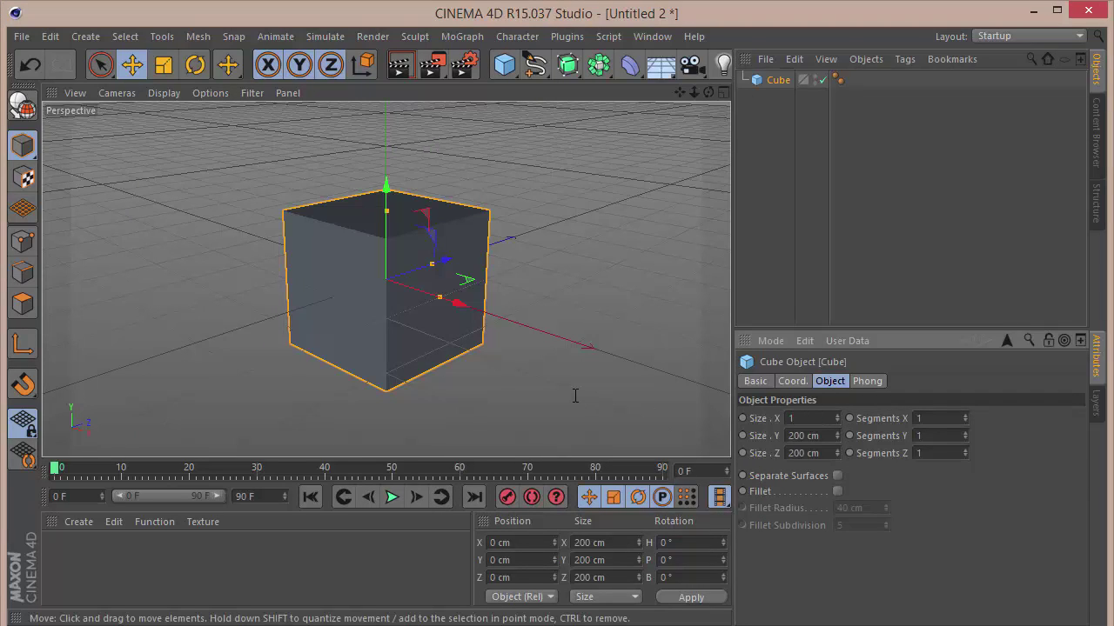
{"action": "key", "text": "BackSpace"}
{"action": "key", "text": "BackSpace"}
{"action": "type", "text": "00"}
{"action": "key", "text": "Tab"}
{"action": "key", "text": "Tab"}
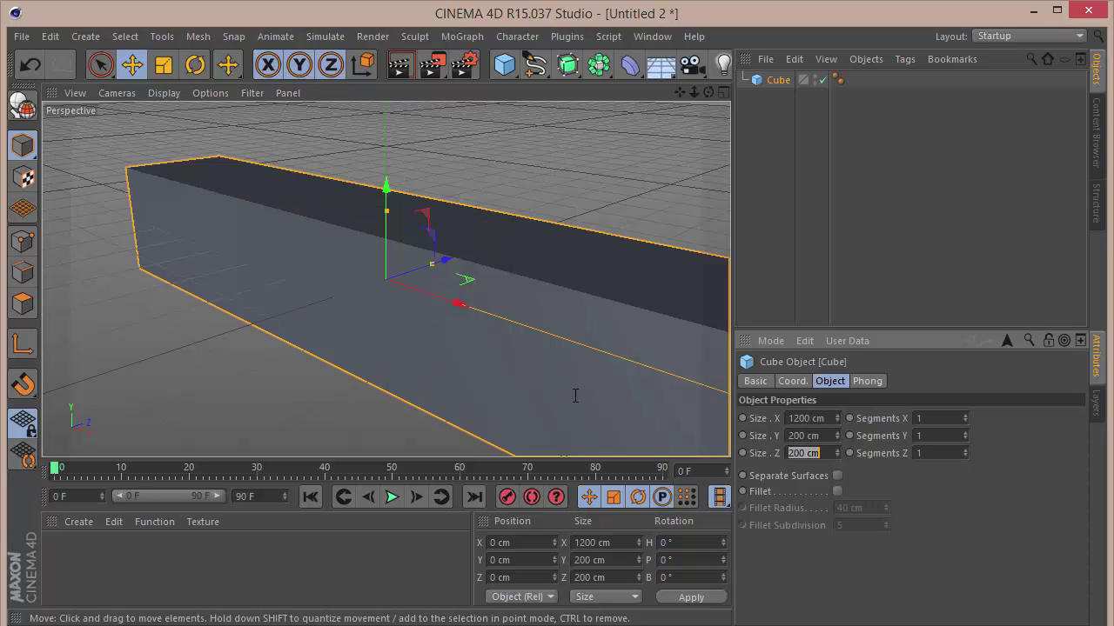
{"action": "type", "text": "90"}
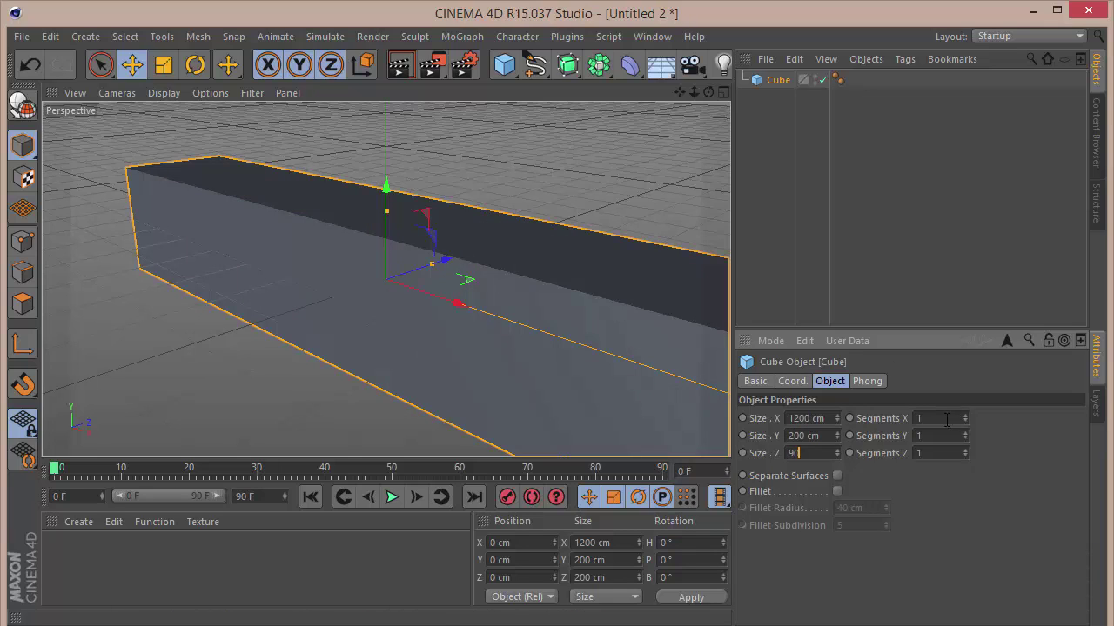
{"action": "key", "text": "Tab"}
Step: Give the cube 15 segments along X and enable a fillet with a 3 cm radius
{"action": "type", "text": "1"}
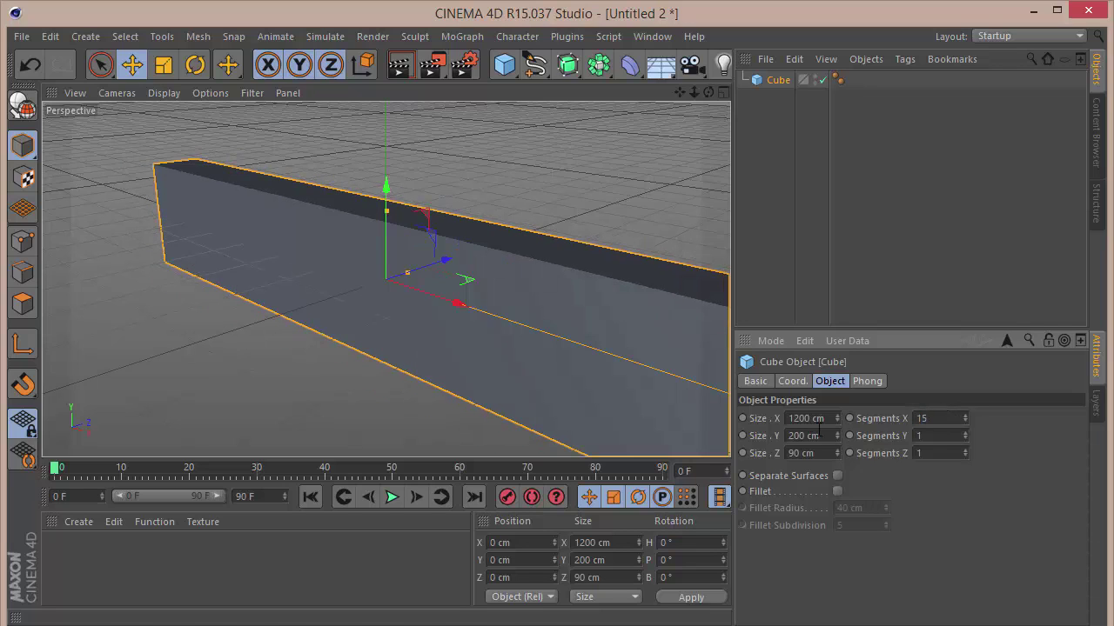
{"action": "left_click", "coordinate": [837, 491]}
{"action": "double_click", "coordinate": [861, 508]}
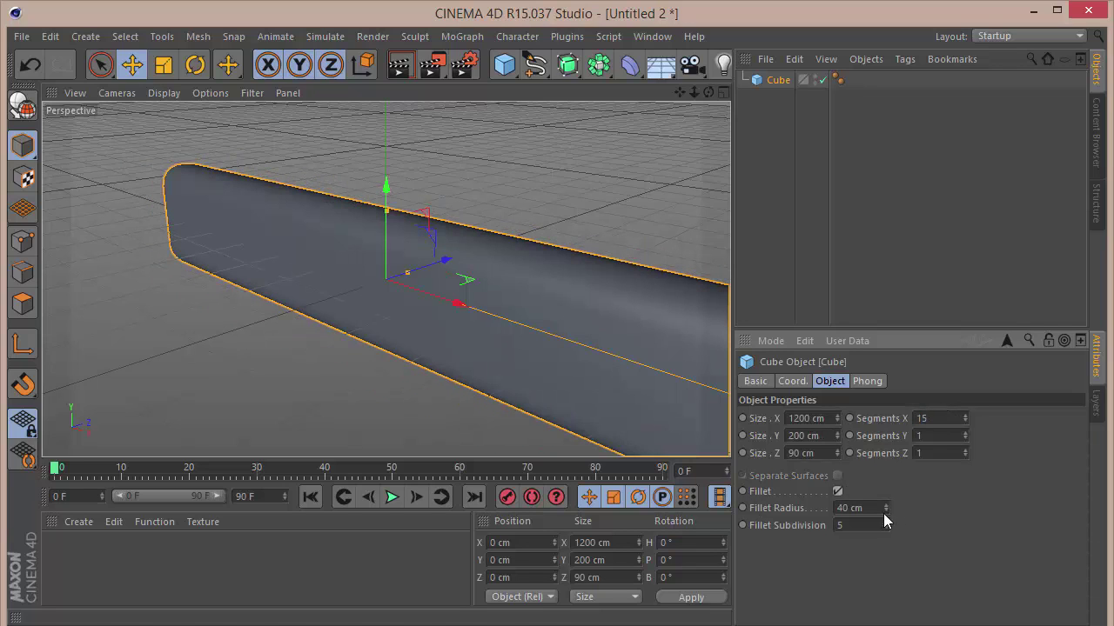
{"action": "type", "text": "3"}
{"action": "key", "text": "Return"}
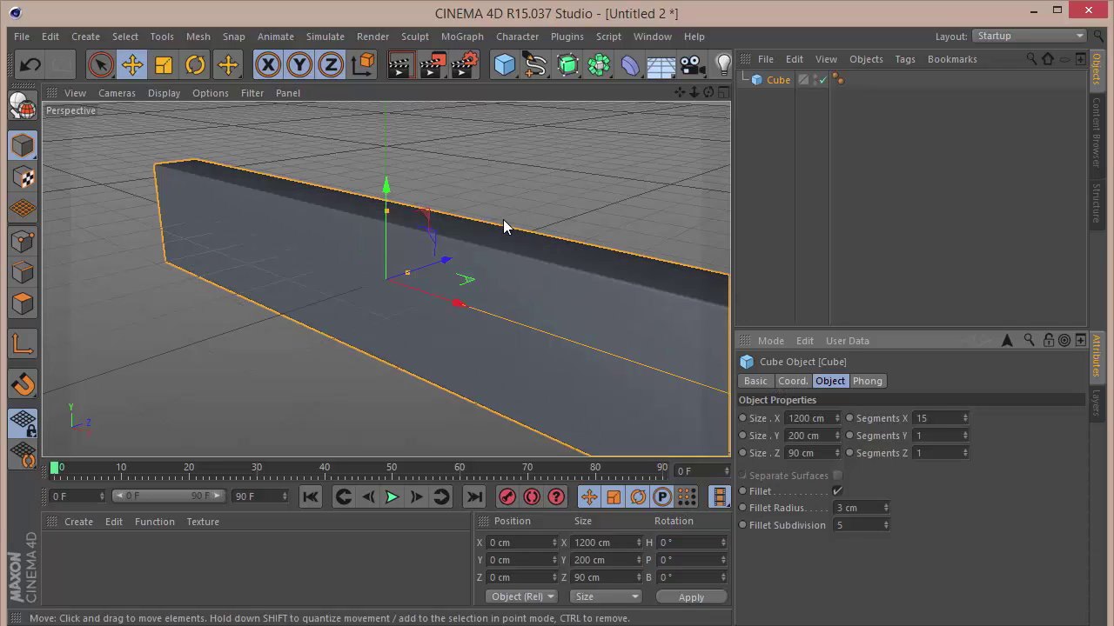
Step: Raise the cube to a Y position of 65 cm
{"action": "scroll", "coordinate": [385, 278], "scroll_direction": "down", "scroll_amount": 3}
{"action": "mouse_move", "coordinate": [385, 278]}
{"action": "left_mouse_down"}
{"action": "mouse_move", "coordinate": [694, 92]}
{"action": "mouse_move", "coordinate": [384, 278]}
{"action": "left_mouse_up"}
{"action": "left_click_drag", "start_coordinate": [680, 92], "coordinate": [385, 278]}
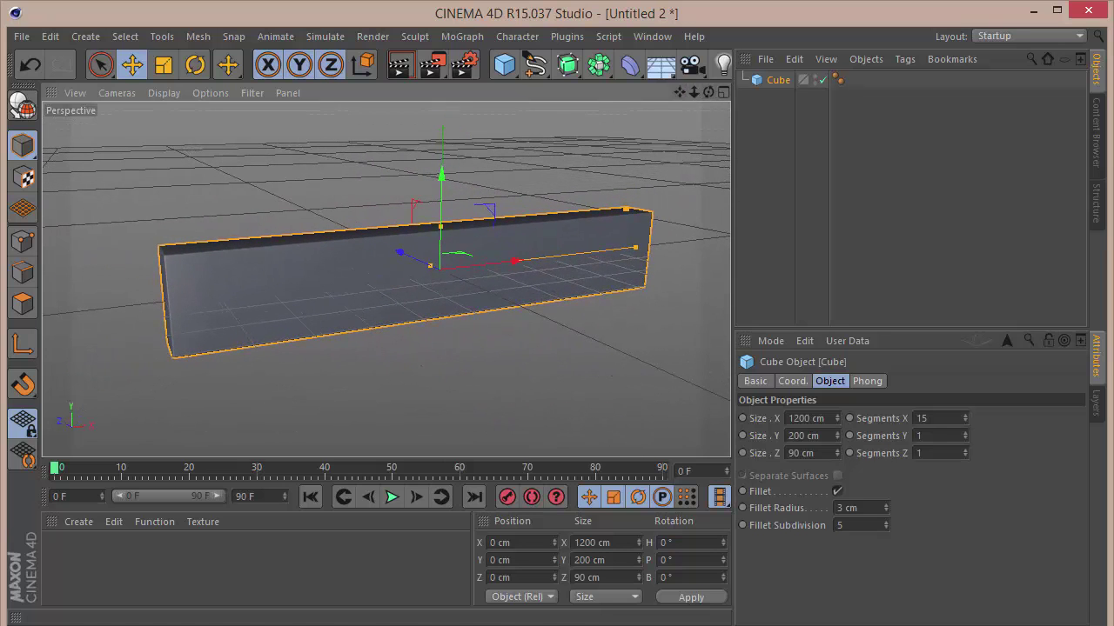
{"action": "left_click", "coordinate": [793, 381]}
{"action": "left_click", "coordinate": [787, 435]}
{"action": "type", "text": "65"}
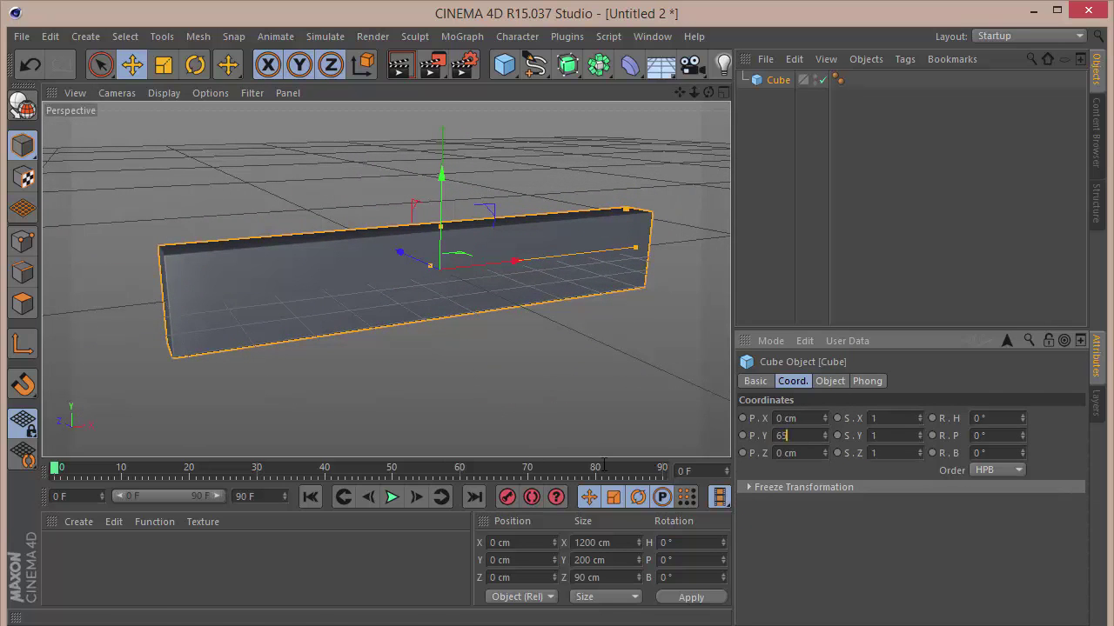
{"action": "key", "text": "Return"}
{"action": "left_click_drag", "start_coordinate": [708, 92], "coordinate": [386, 278]}
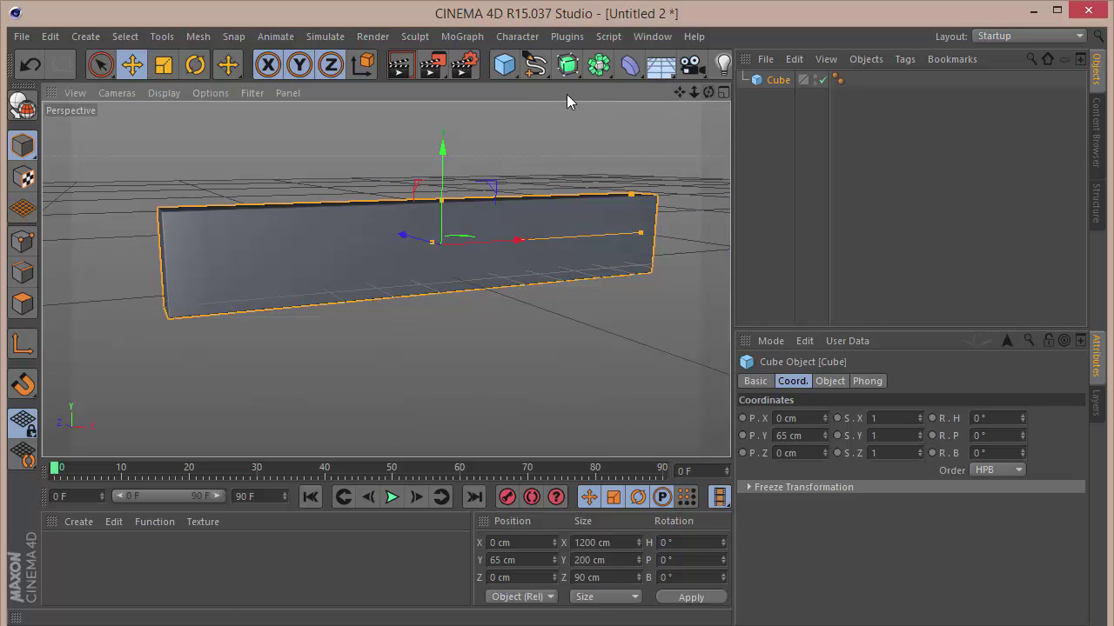
Step: Add a Bend deformer as a child of the cube and set its strength to 4°
{"action": "left_click", "coordinate": [516, 72]}
{"action": "left_click", "coordinate": [830, 382]}
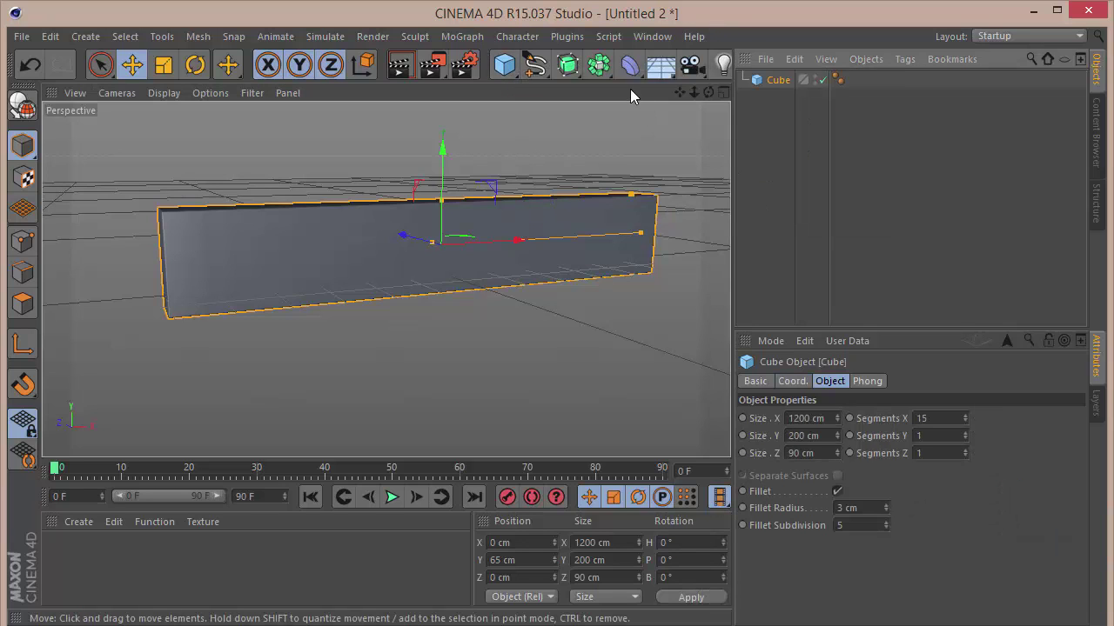
{"action": "left_click", "coordinate": [630, 65]}
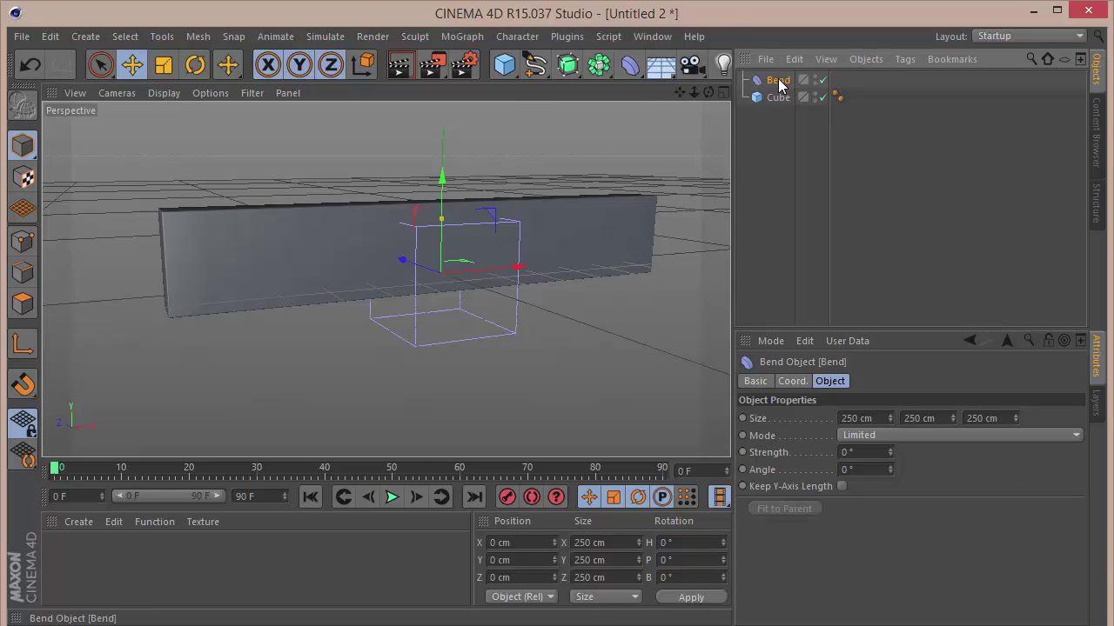
{"action": "left_click_drag", "start_coordinate": [781, 103], "coordinate": [782, 101]}
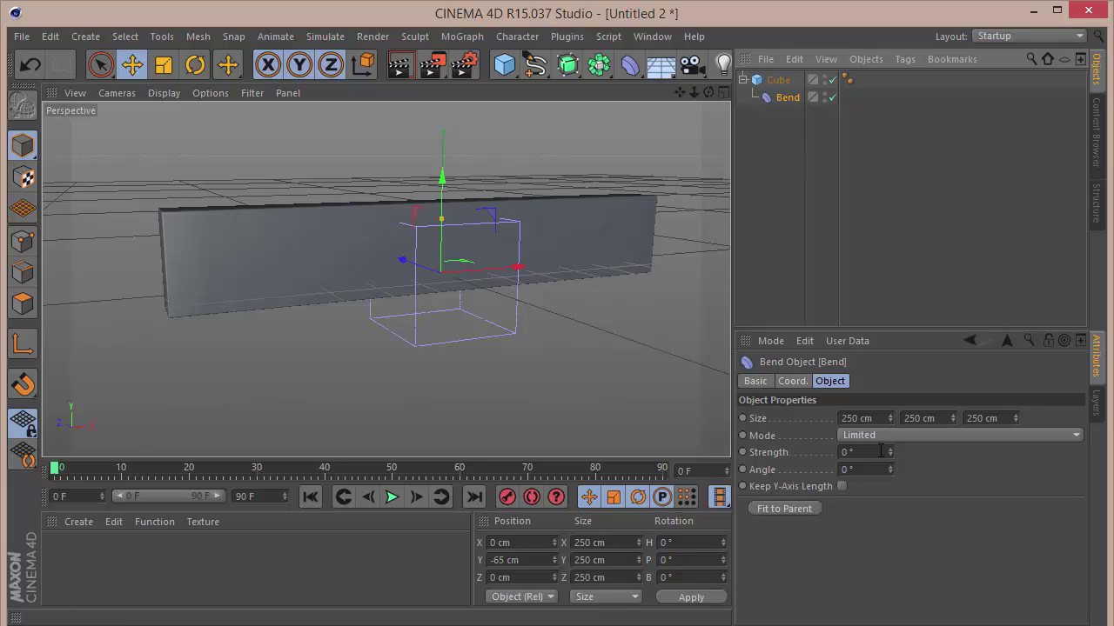
{"action": "left_click_drag", "start_coordinate": [865, 453], "coordinate": [749, 449]}
{"action": "type", "text": "4"}
{"action": "key", "text": "Return"}
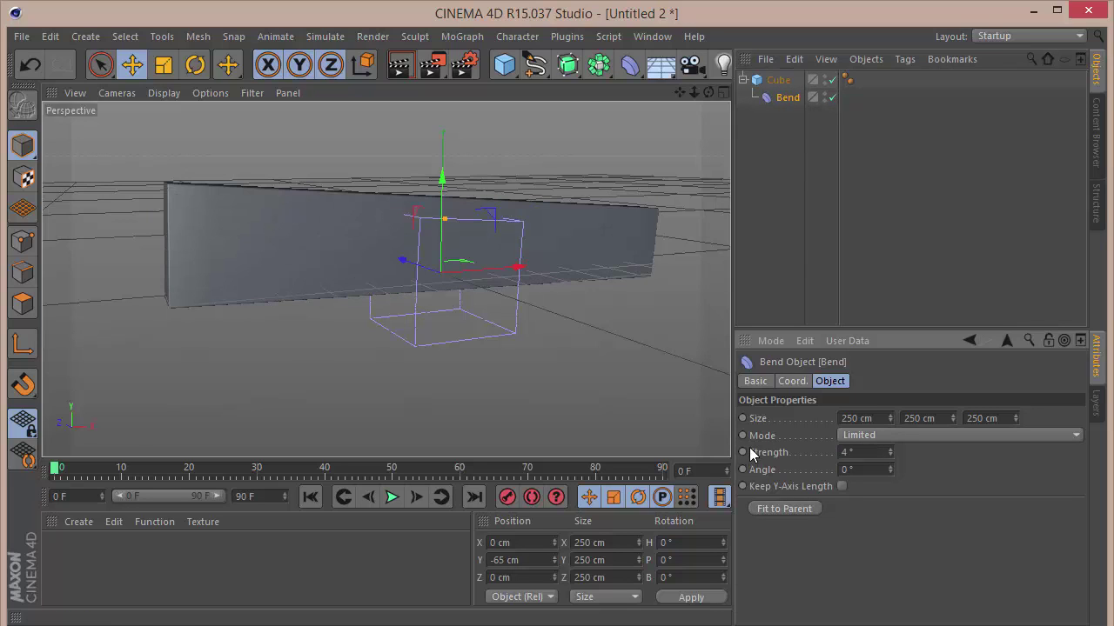
Step: Rotate the Bend deformer to a pitch of 180° and a bank of -90°
{"action": "left_click", "coordinate": [792, 382]}
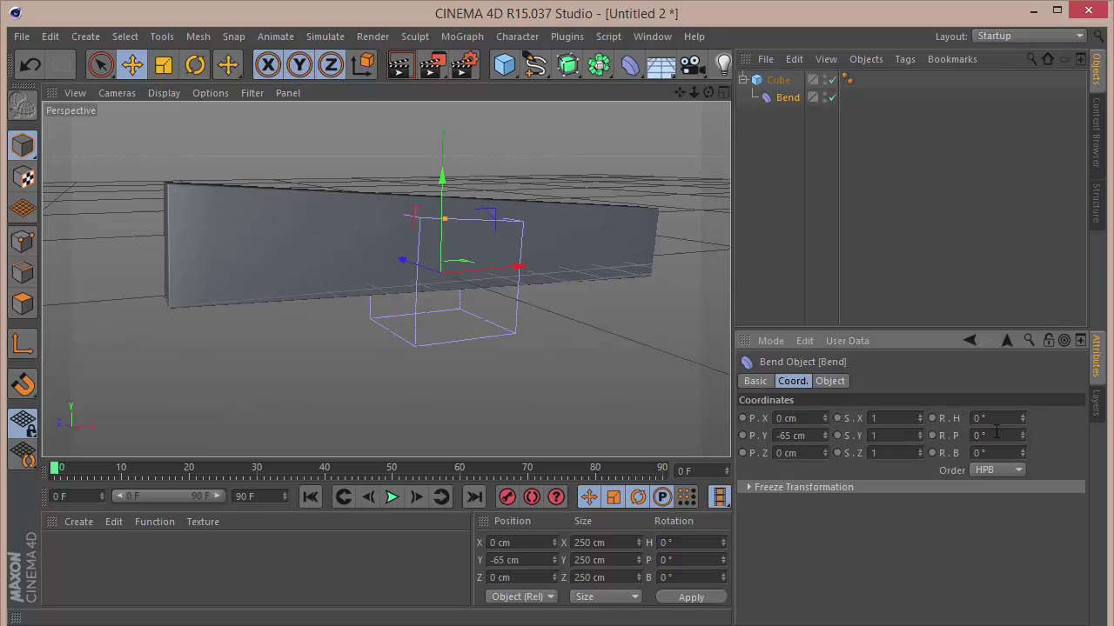
{"action": "left_click", "coordinate": [997, 434]}
{"action": "type", "text": "180"}
{"action": "key", "text": "Tab"}
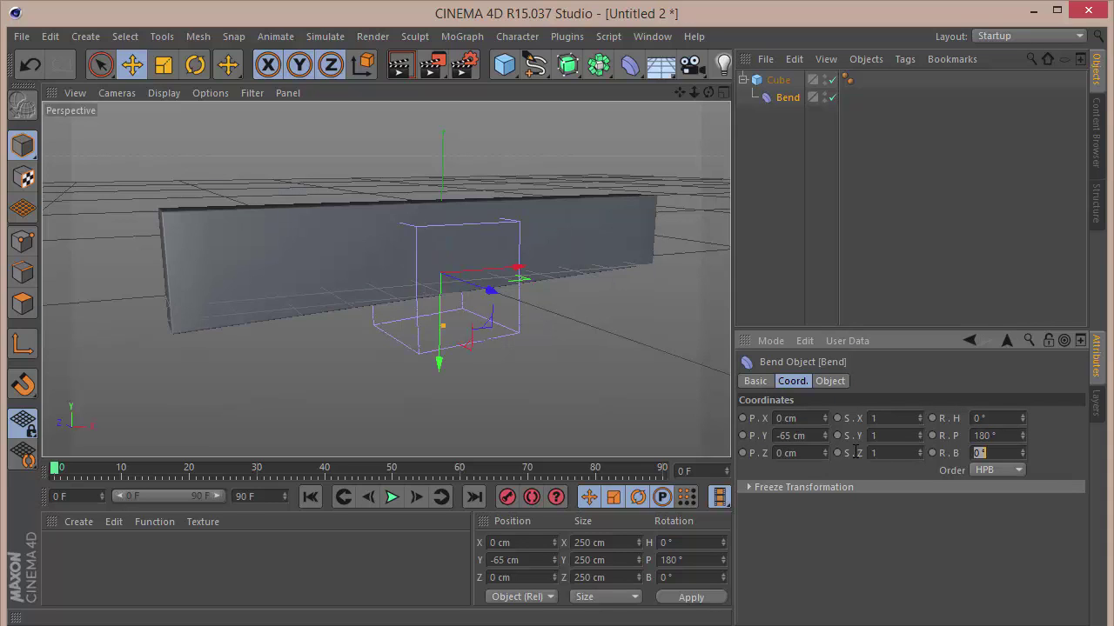
{"action": "type", "text": "-90"}
{"action": "key", "text": "Return"}
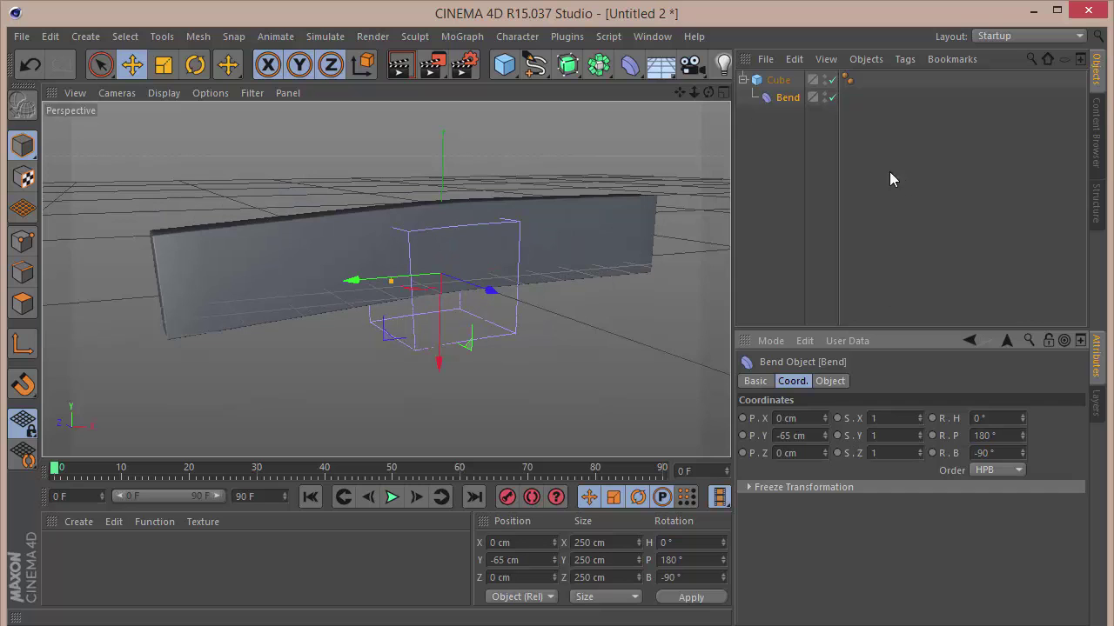
Step: Enable Keep Y-Axis Length for the Bend deformer
{"action": "left_click_drag", "start_coordinate": [710, 94], "coordinate": [709, 93]}
{"action": "left_click", "coordinate": [830, 381]}
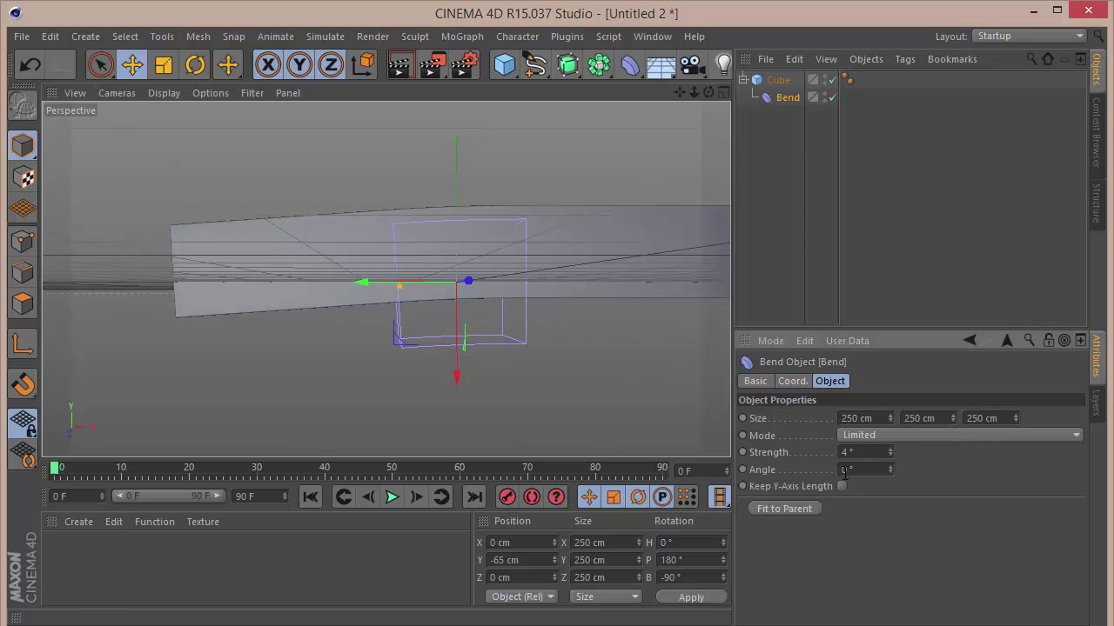
{"action": "left_click", "coordinate": [842, 487]}
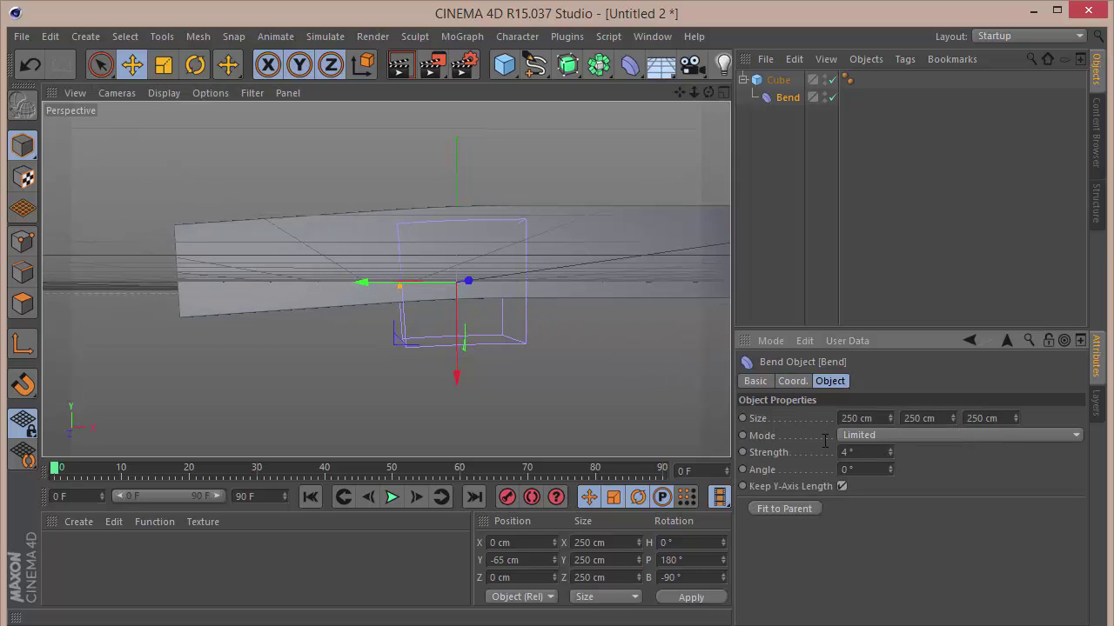
Step: Try fitting the Bend deformer to its parent cube
{"action": "left_click", "coordinate": [783, 509]}
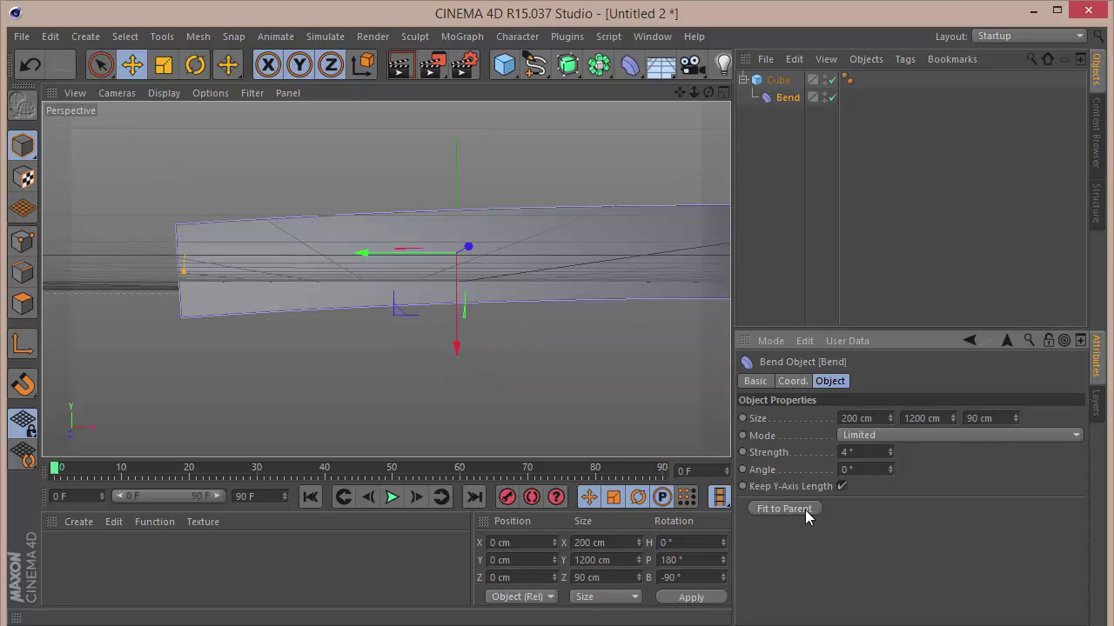
{"action": "left_click_drag", "start_coordinate": [676, 93], "coordinate": [619, 94]}
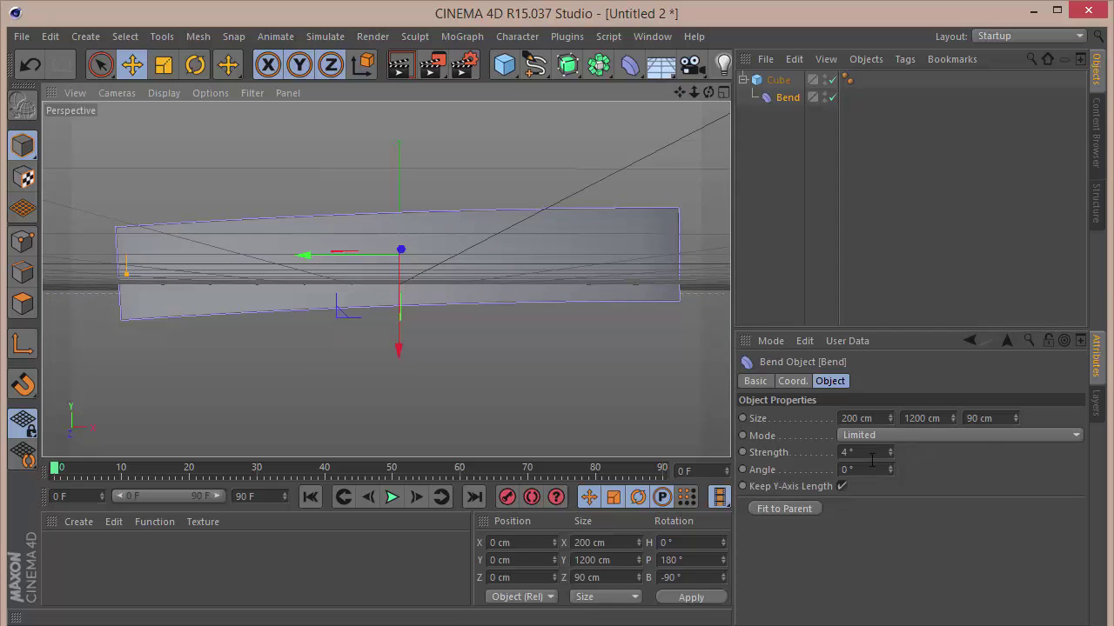
{"action": "key", "text": "ctrl+z"}
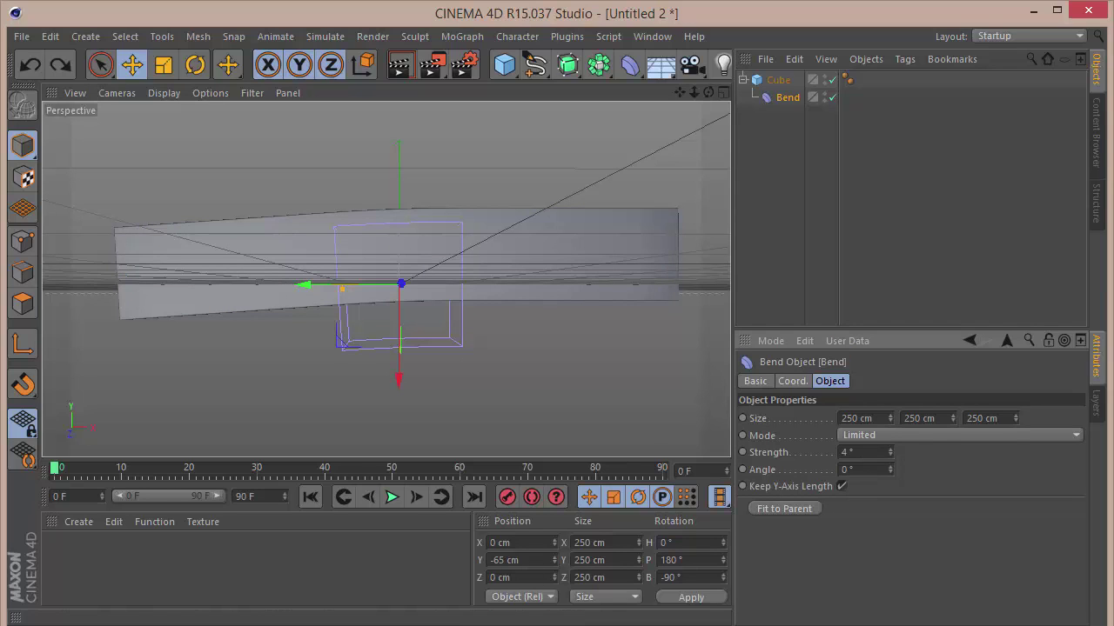
Step: Move the Bend deformer along the X axis to about -153 cm
{"action": "left_click", "coordinate": [1096, 625]}
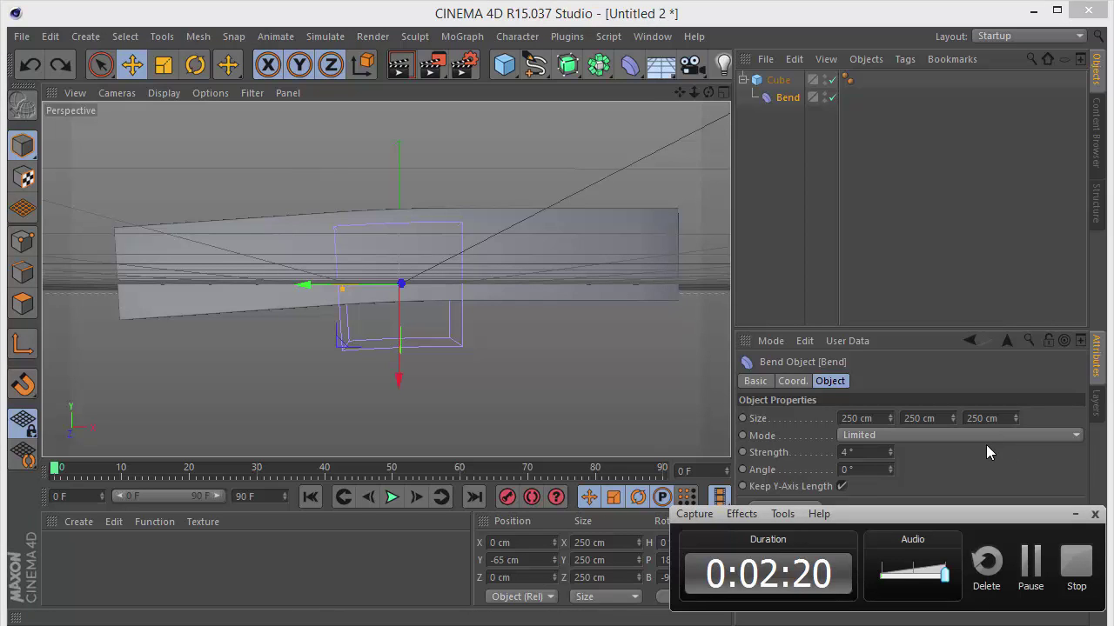
{"action": "left_click", "coordinate": [793, 381]}
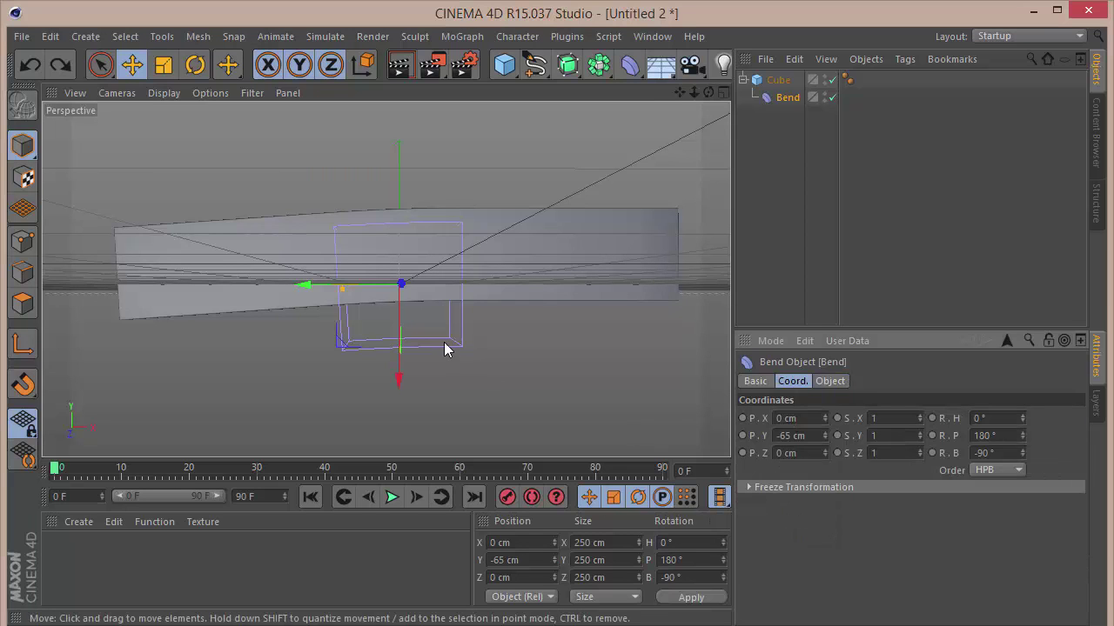
{"action": "left_click_drag", "start_coordinate": [398, 374], "coordinate": [299, 290]}
{"action": "key", "text": "ctrl+z"}
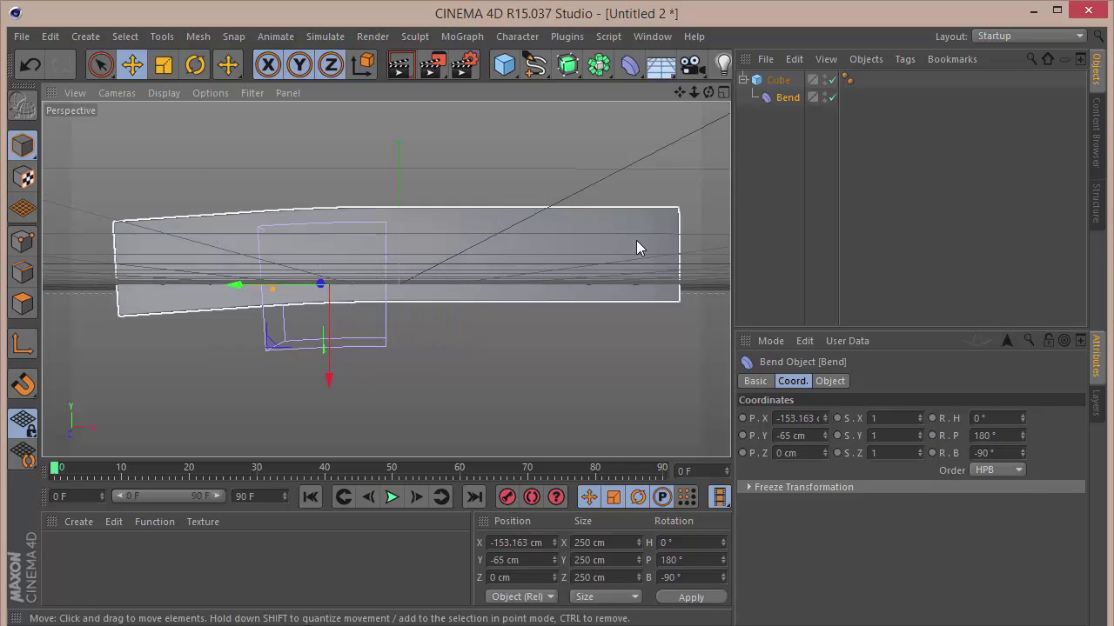
Step: Set the Bend deformer's mode to Unlimited
{"action": "left_click", "coordinate": [831, 381]}
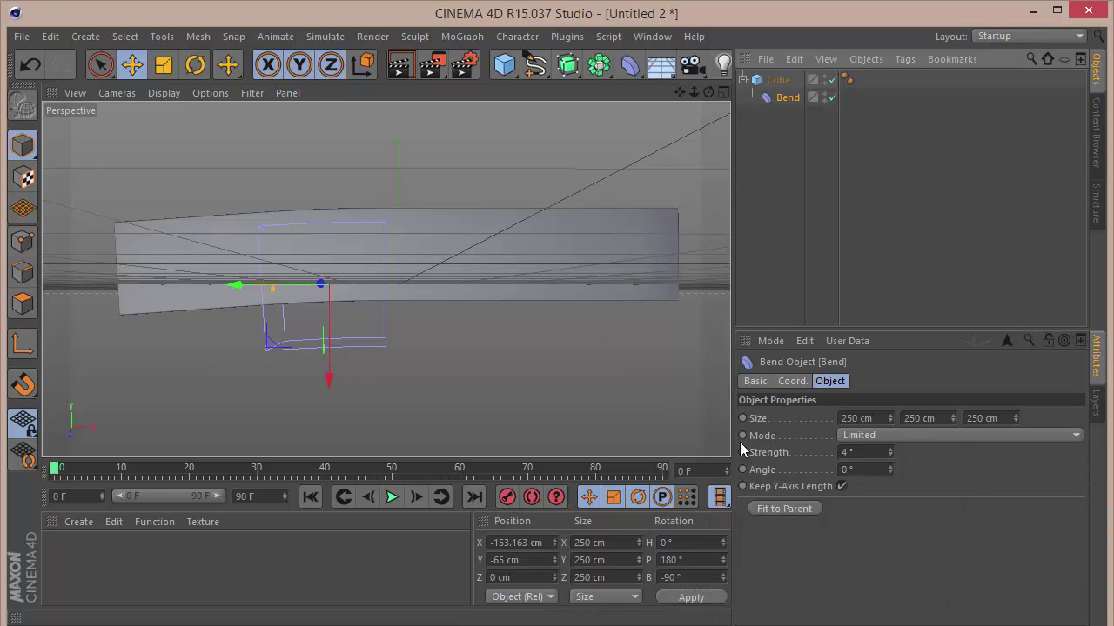
{"action": "left_click", "coordinate": [908, 436]}
{"action": "left_click", "coordinate": [899, 482]}
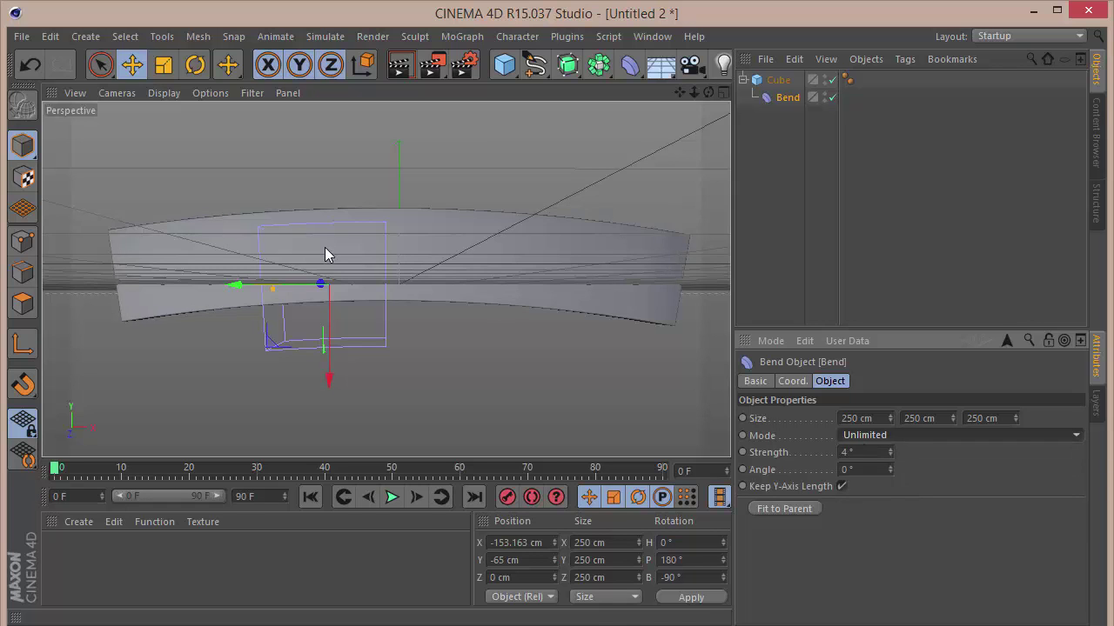
Step: In the Front view, move the Bend deformer along the X axis to about -120 cm
{"action": "left_click", "coordinate": [724, 94]}
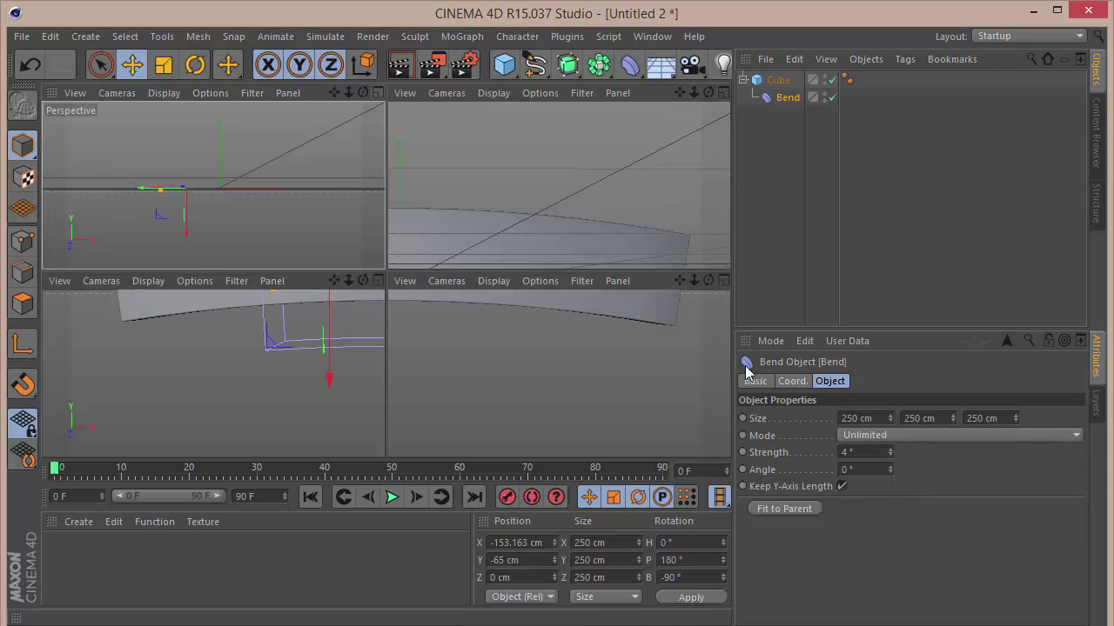
{"action": "left_click", "coordinate": [722, 281]}
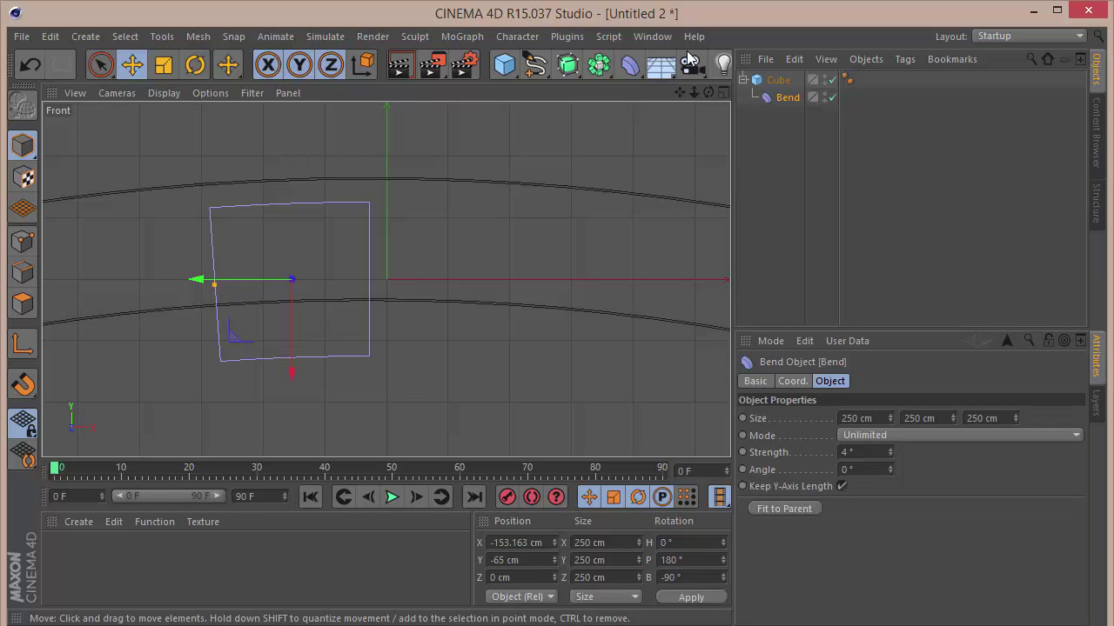
{"action": "left_click_drag", "start_coordinate": [693, 92], "coordinate": [670, 102]}
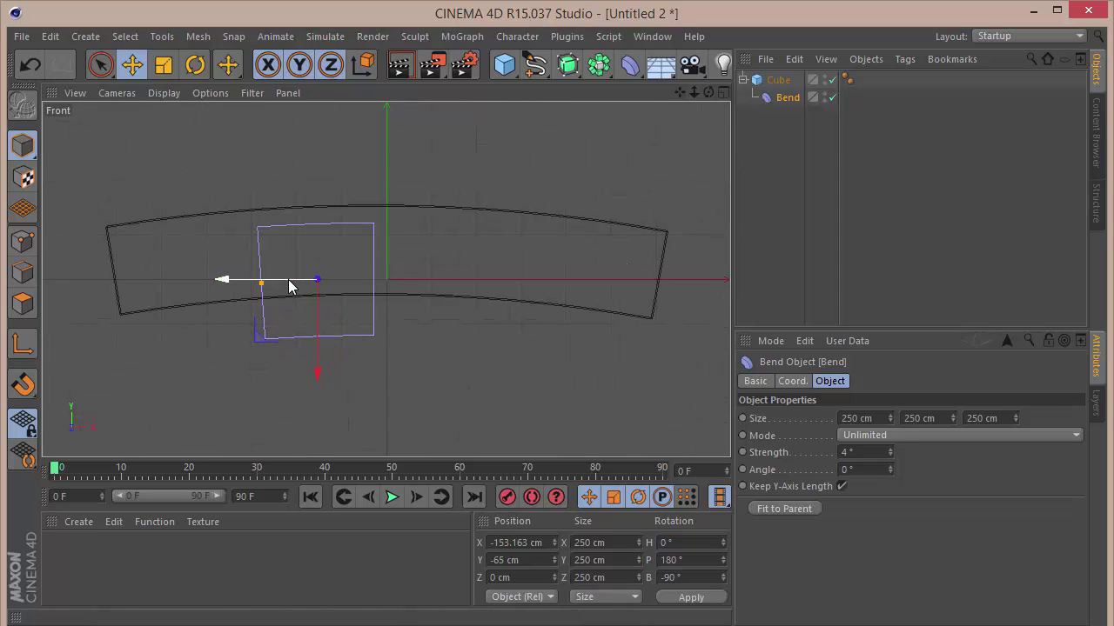
{"action": "left_click_drag", "start_coordinate": [288, 284], "coordinate": [305, 286]}
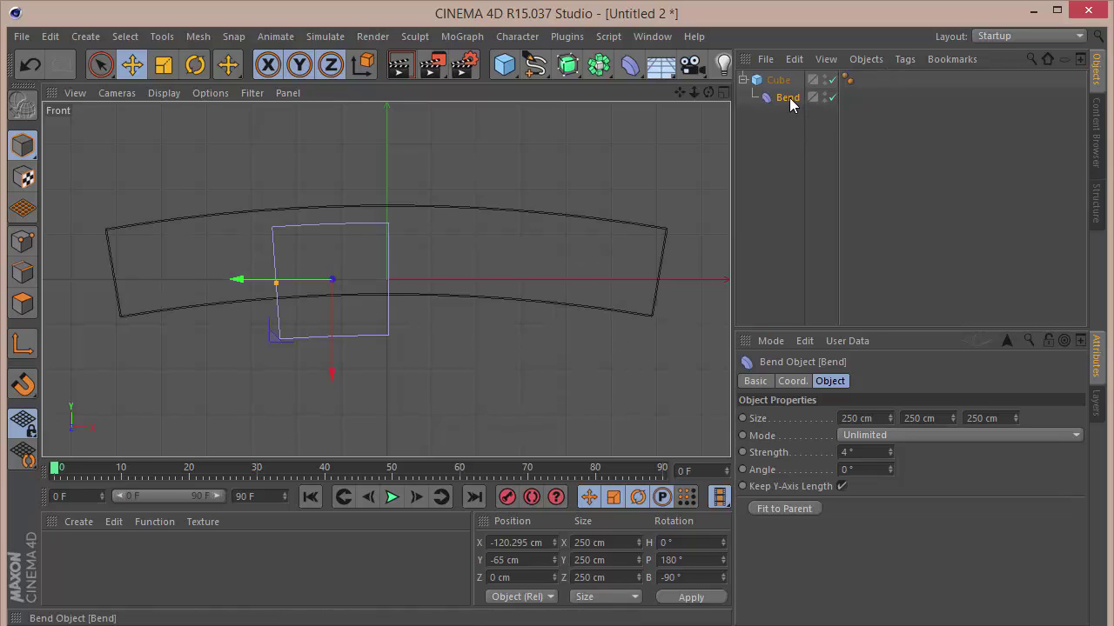
Step: Duplicate the Bend deformer under the cube and set the copy's pitch rotation to 270°
{"action": "left_click_drag", "start_coordinate": [788, 99], "coordinate": [789, 115], "text": "ctrl"}
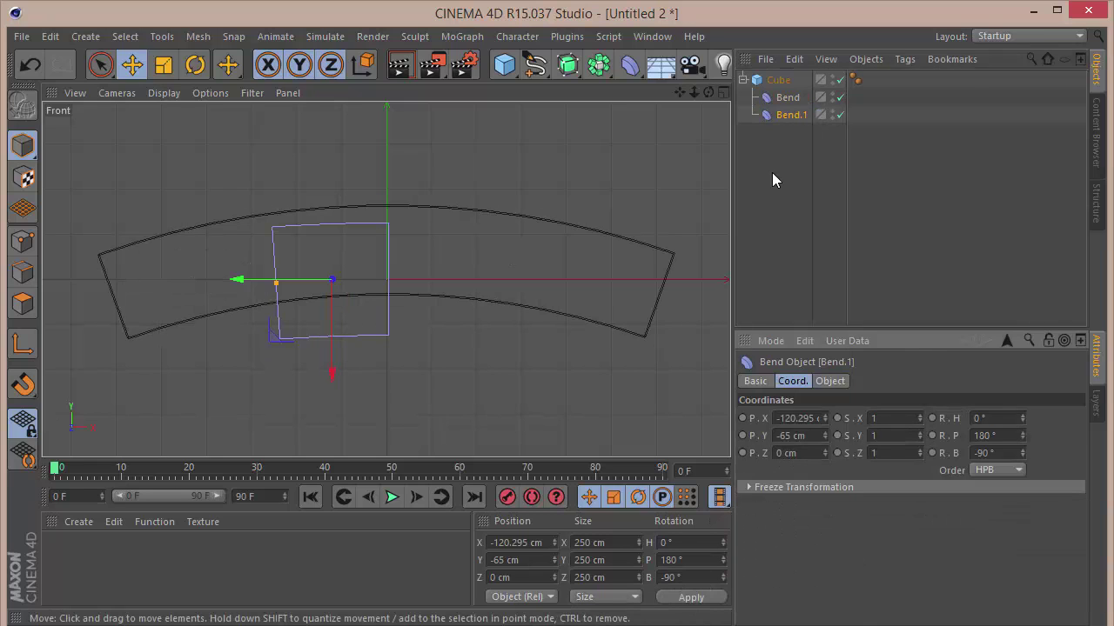
{"action": "left_click", "coordinate": [1000, 435]}
{"action": "type", "text": "2790"}
{"action": "key", "text": "Return"}
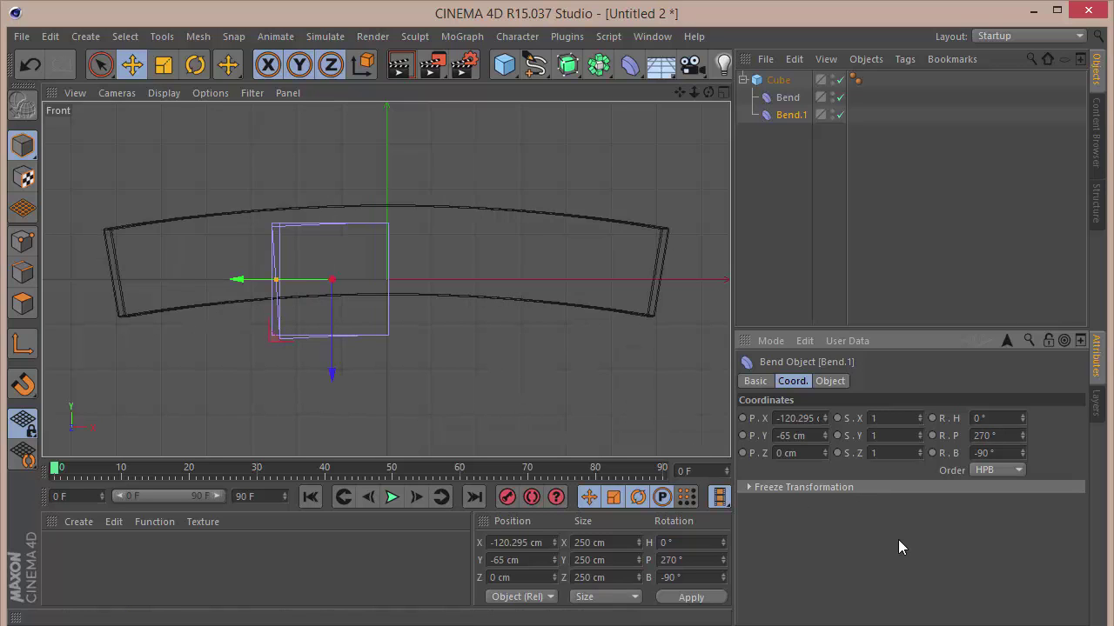
Step: Compare the panel's shape from the Top and other views with the second Bend deformer disabled and enabled
{"action": "left_click", "coordinate": [723, 94]}
{"action": "left_click", "coordinate": [723, 96]}
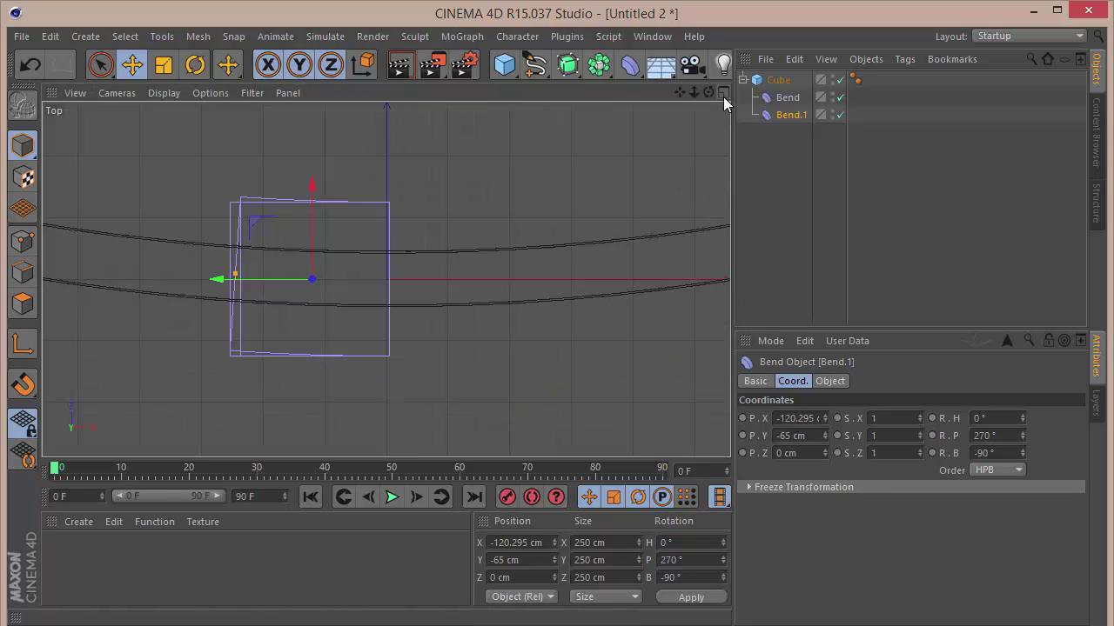
{"action": "left_click_drag", "start_coordinate": [695, 93], "coordinate": [830, 118]}
{"action": "left_click", "coordinate": [840, 115]}
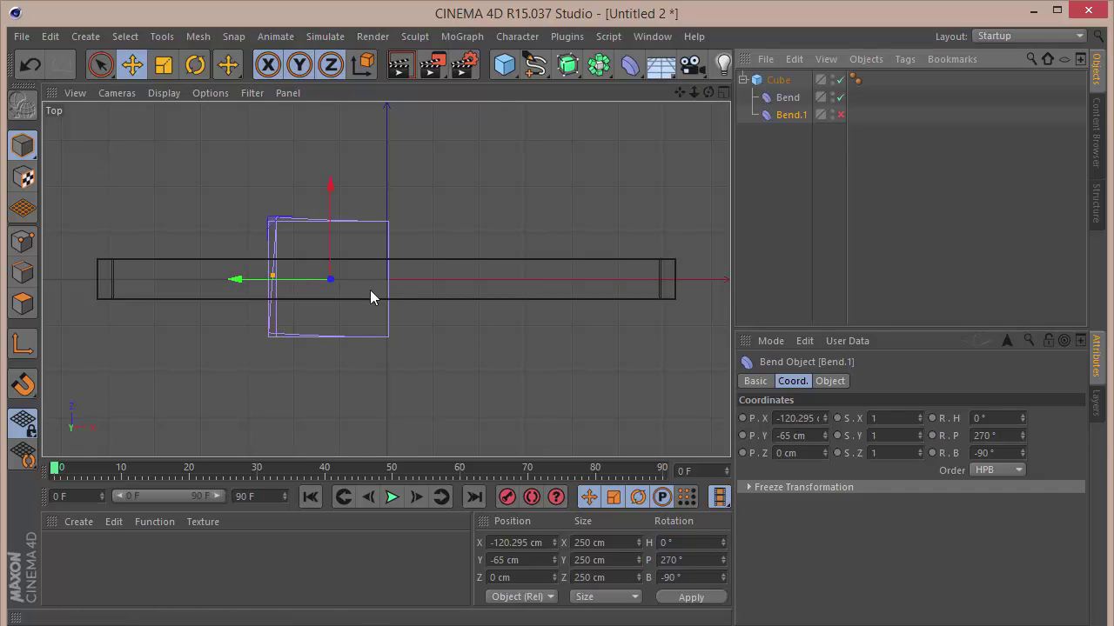
{"action": "left_click", "coordinate": [723, 92]}
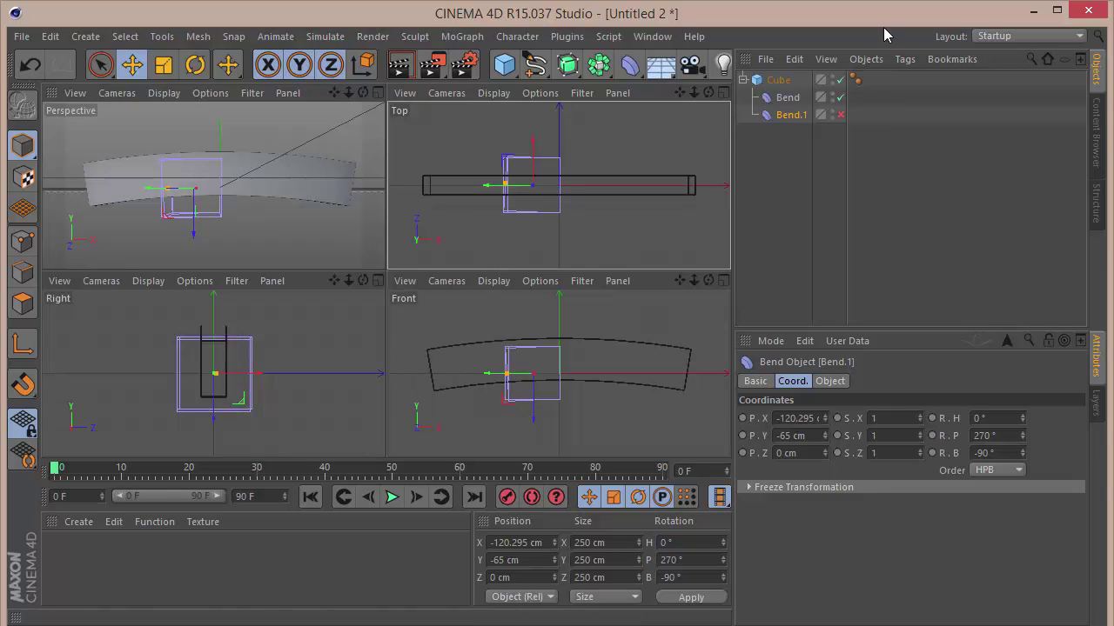
{"action": "left_click", "coordinate": [840, 114]}
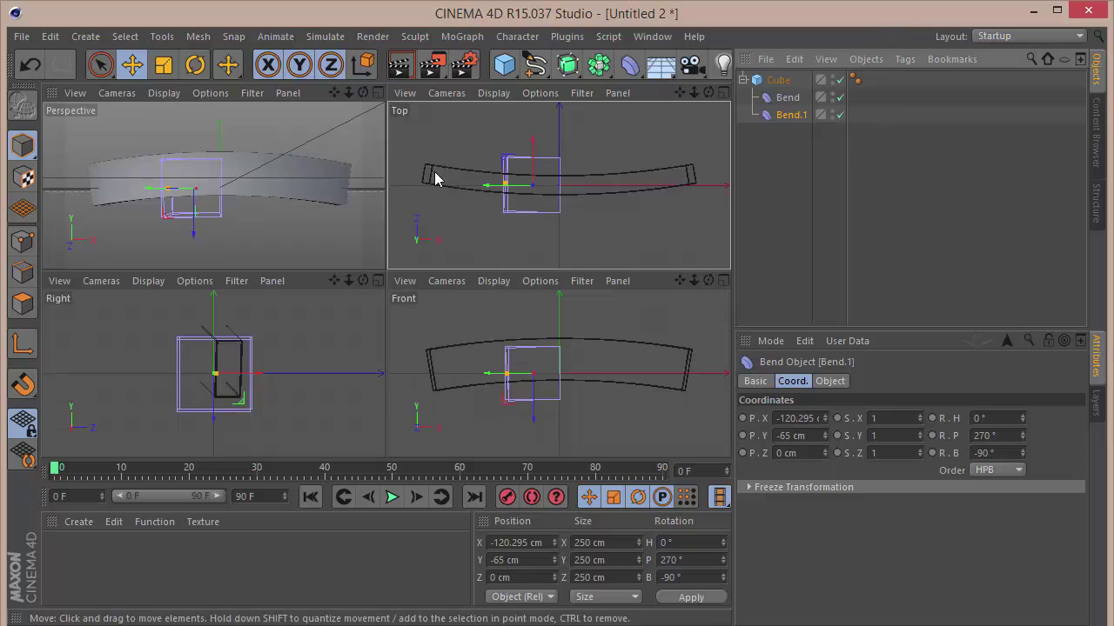
{"action": "left_click", "coordinate": [377, 92]}
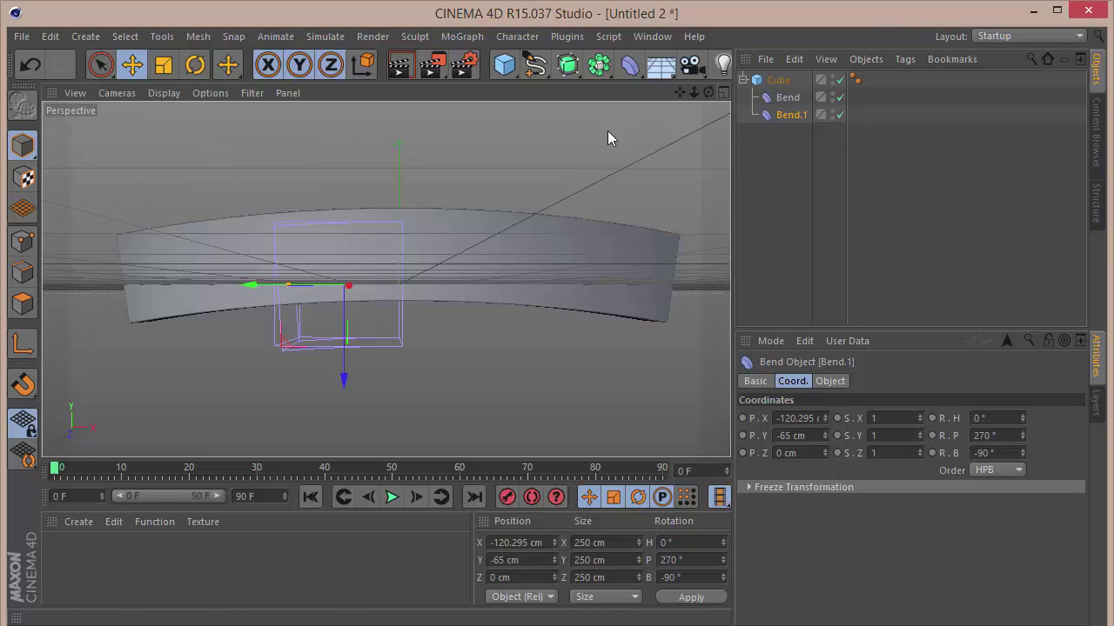
Step: Try moving both Bend deformers together, and undo the move
{"action": "left_click", "coordinate": [787, 98], "text": "ctrl"}
{"action": "left_click_drag", "start_coordinate": [342, 243], "coordinate": [359, 132]}
{"action": "left_click_drag", "start_coordinate": [363, 180], "coordinate": [378, 163]}
{"action": "key", "text": "ctrl+z"}
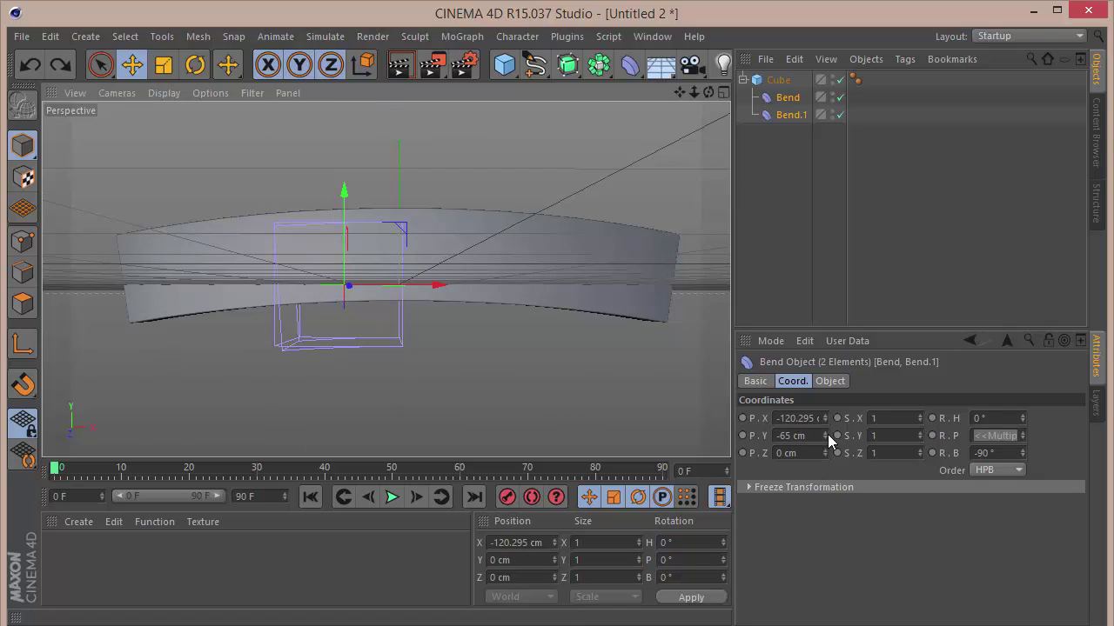
Step: Create a Sweep object containing a new Circle spline as profile and a new Rectangle spline as path
{"action": "left_click", "coordinate": [805, 296]}
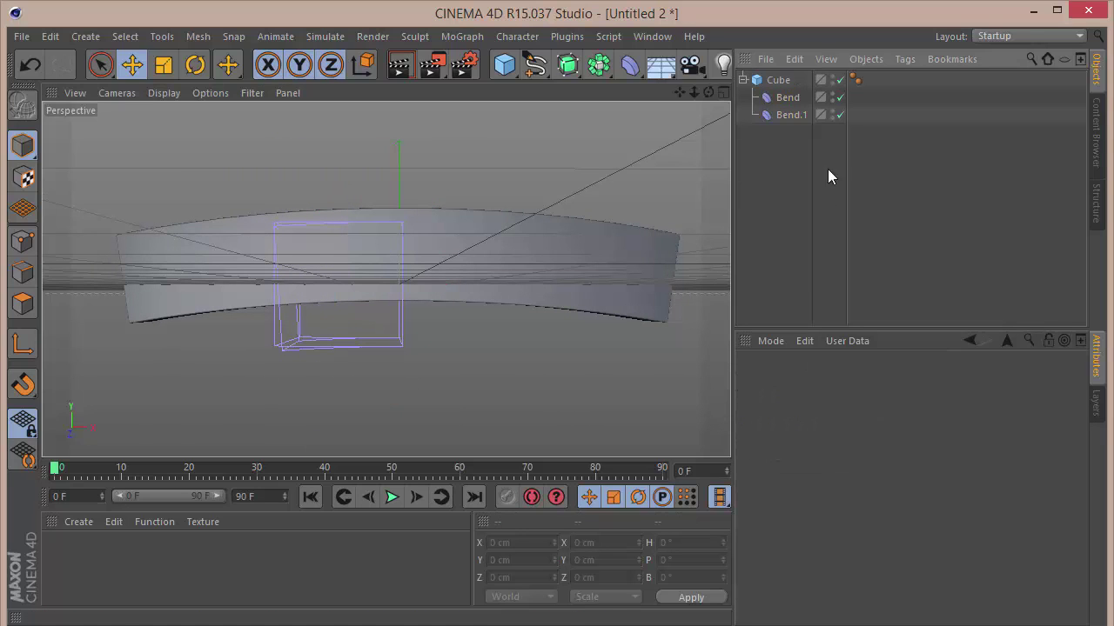
{"action": "left_click", "coordinate": [743, 80]}
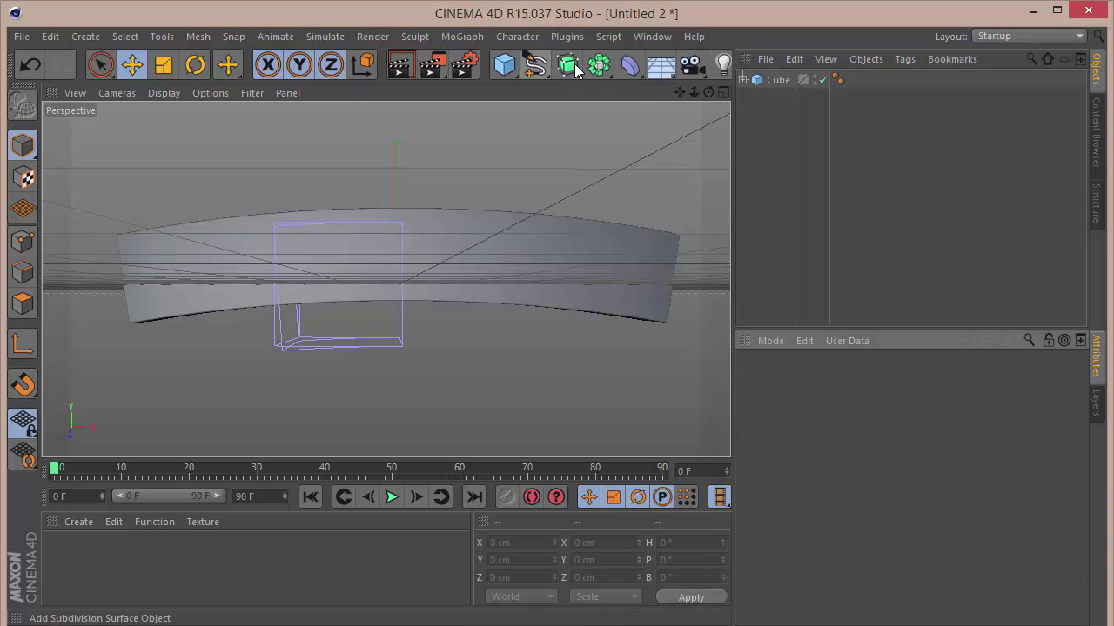
{"action": "left_click_drag", "start_coordinate": [534, 65], "coordinate": [562, 22]}
{"action": "left_click_drag", "start_coordinate": [568, 64], "coordinate": [645, 160]}
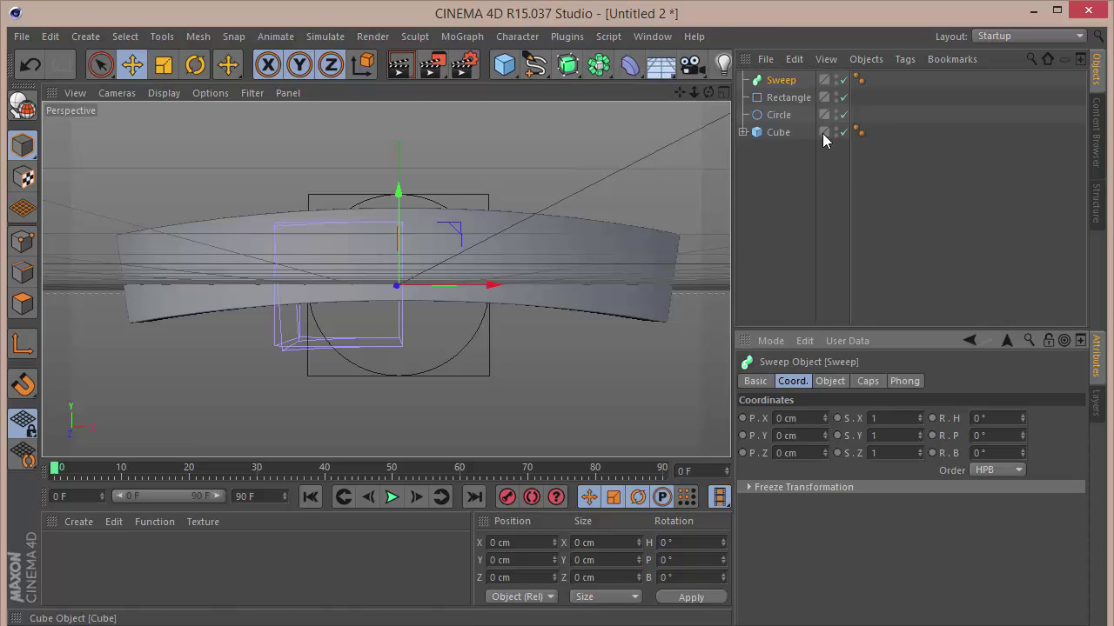
{"action": "left_click_drag", "start_coordinate": [780, 120], "coordinate": [804, 108]}
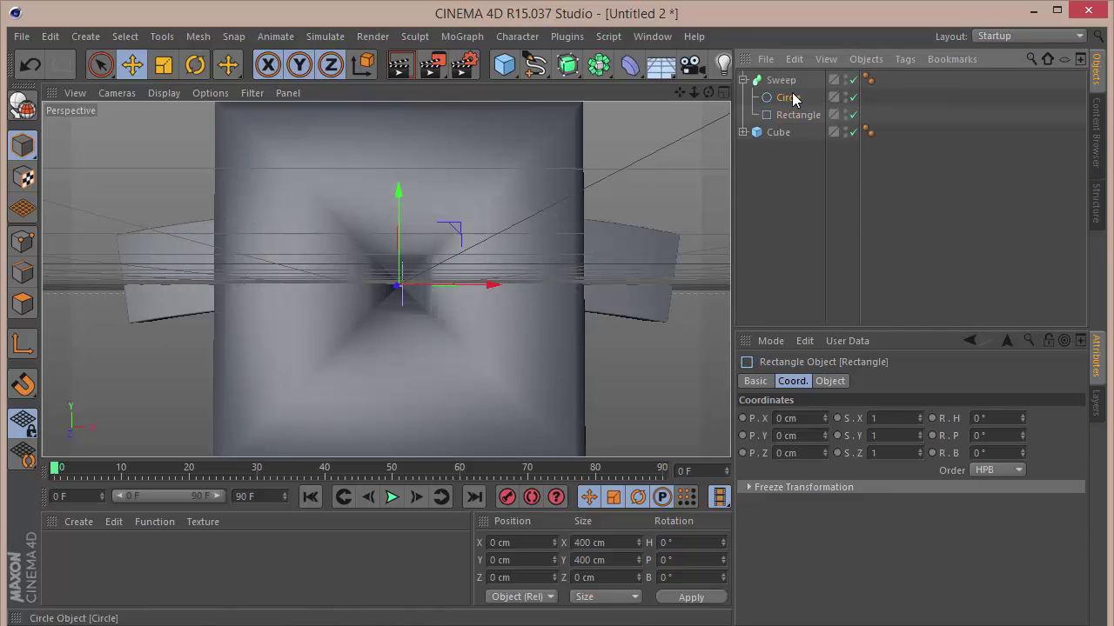
Step: Set the Circle profile's radius to 5 cm
{"action": "left_click", "coordinate": [829, 381]}
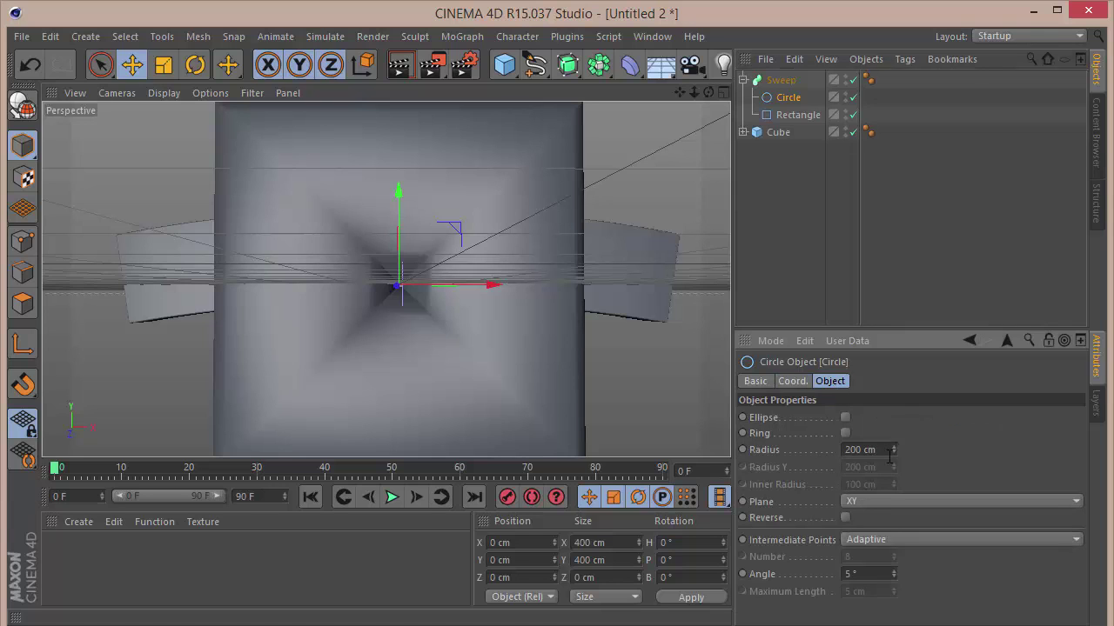
{"action": "type", "text": "5"}
{"action": "key", "text": "Return"}
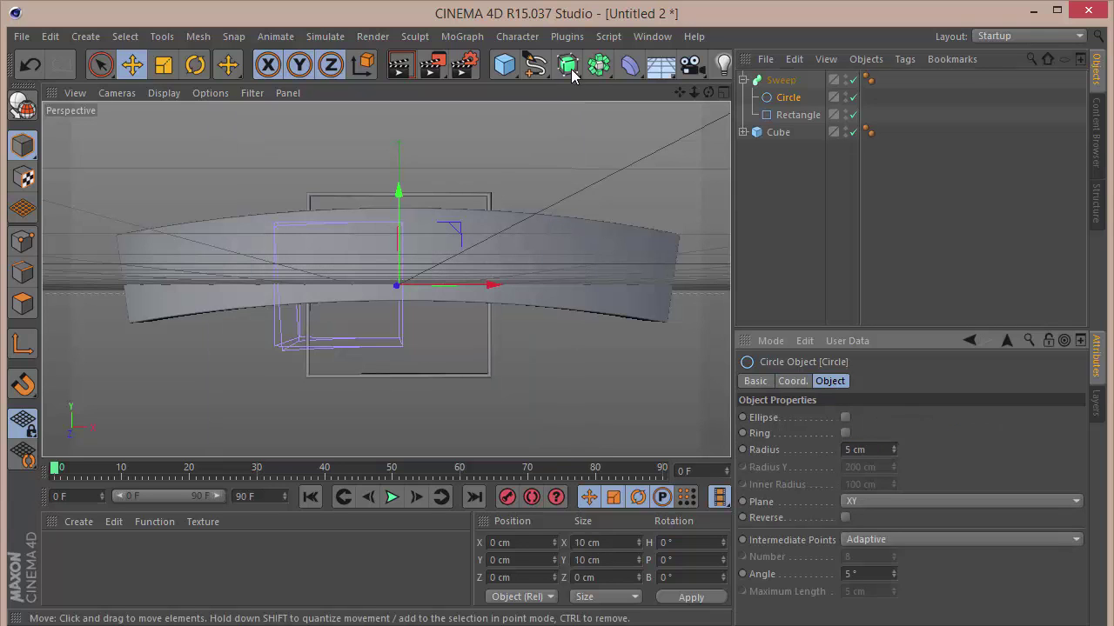
Step: Set the Rectangle path to 1140 cm wide and 205 cm high, with rounding enabled at a 12 cm radius
{"action": "left_click", "coordinate": [785, 115]}
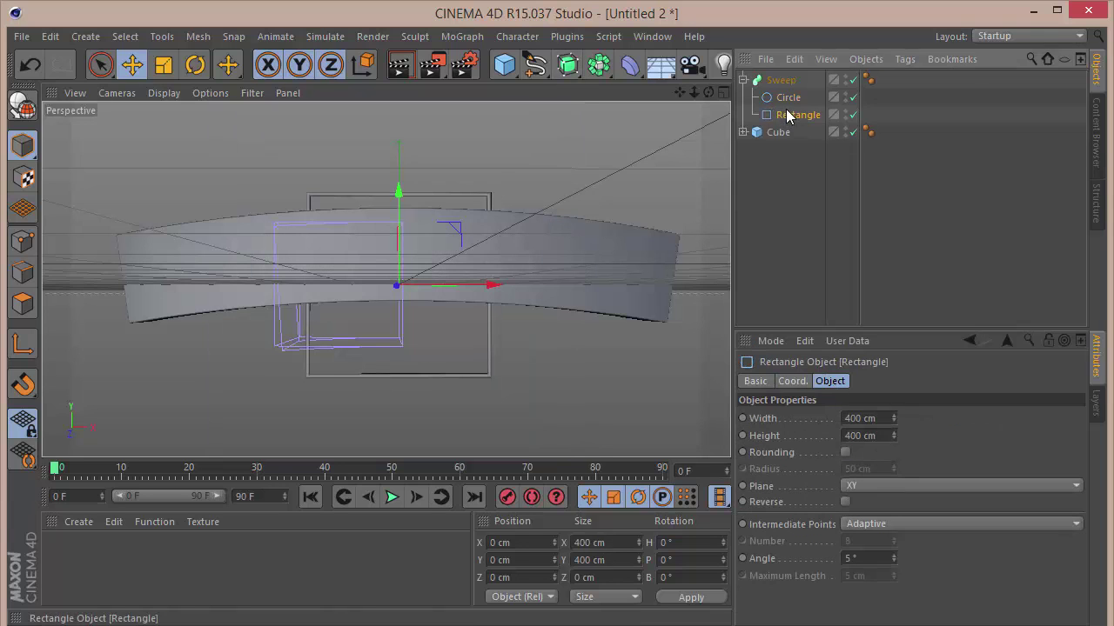
{"action": "left_click", "coordinate": [844, 452]}
{"action": "type", "text": "12"}
{"action": "key", "text": "Return"}
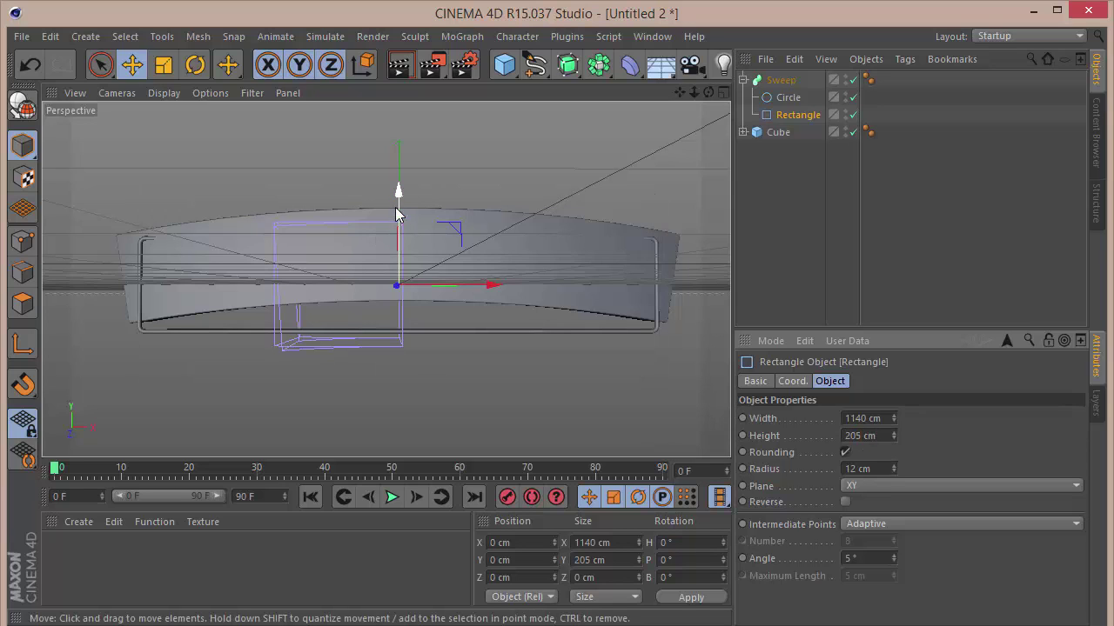
Step: Position the Sweep's Rectangle path below the bent panel at about -125 cm in Y and 44 cm in Z
{"action": "left_click_drag", "start_coordinate": [396, 215], "coordinate": [399, 291]}
{"action": "left_click_drag", "start_coordinate": [708, 92], "coordinate": [551, 179]}
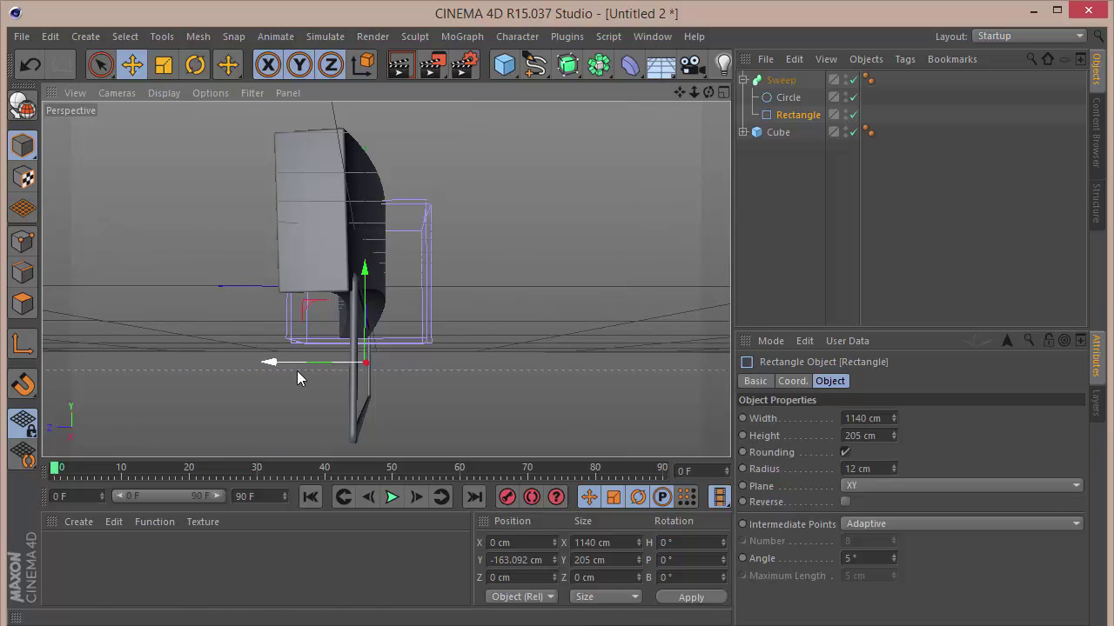
{"action": "left_click_drag", "start_coordinate": [297, 363], "coordinate": [278, 363]}
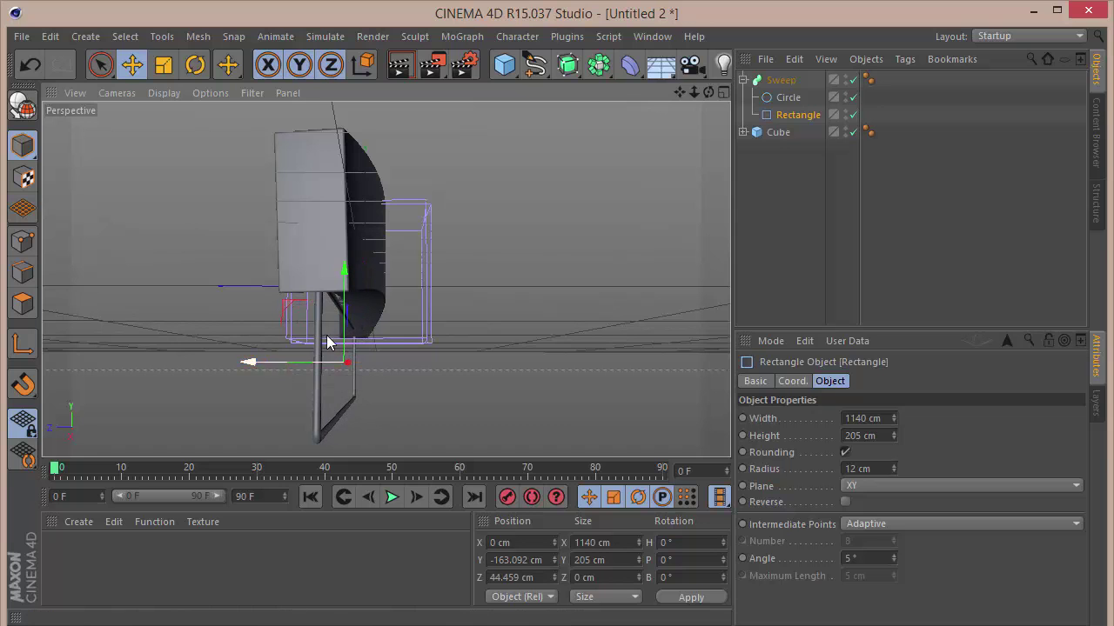
{"action": "left_click_drag", "start_coordinate": [708, 92], "coordinate": [384, 278]}
{"action": "left_click_drag", "start_coordinate": [680, 94], "coordinate": [385, 278]}
{"action": "left_click_drag", "start_coordinate": [449, 248], "coordinate": [450, 216]}
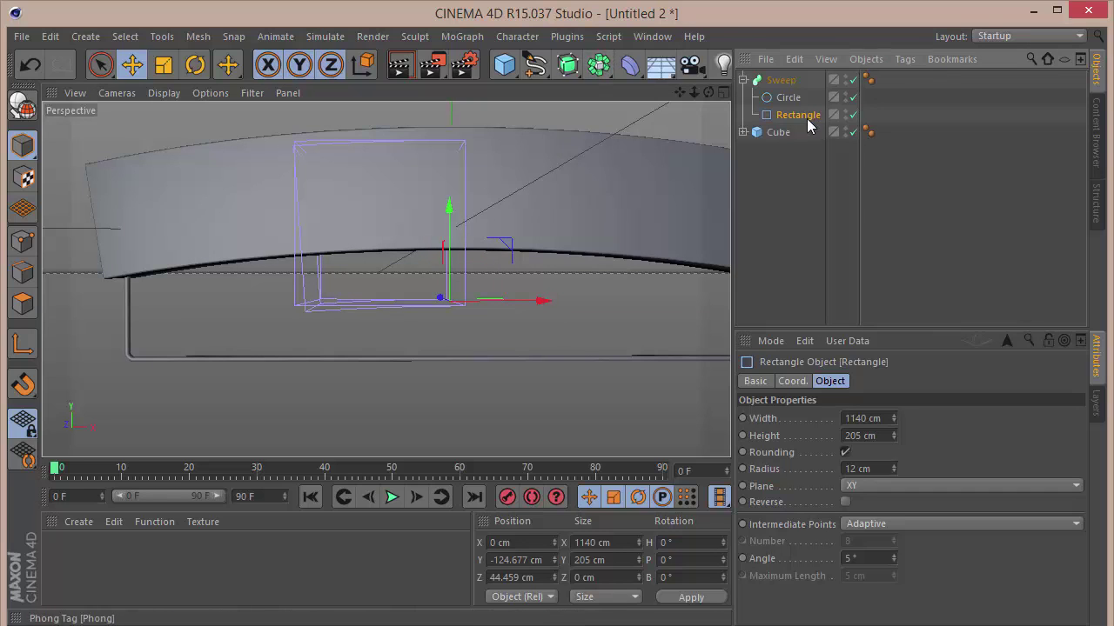
Step: Place a copy of the Rectangle spline inside a new Extrude object, and reorder the Sweep below the cube
{"action": "key", "text": "ctrl+v"}
{"action": "left_click", "coordinate": [742, 97]}
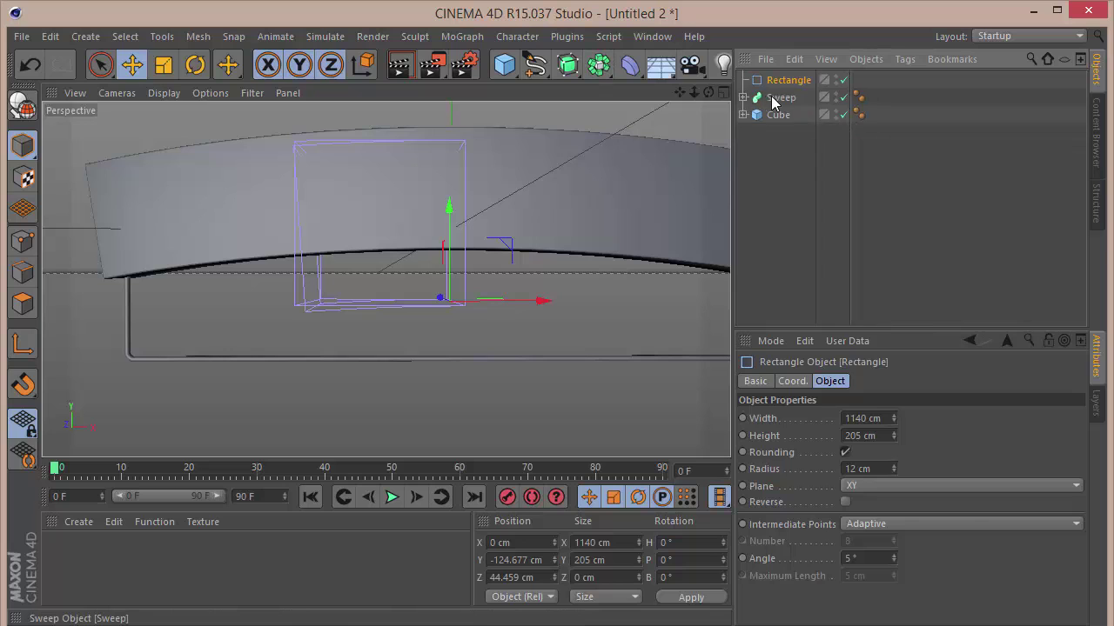
{"action": "left_click_drag", "start_coordinate": [772, 98], "coordinate": [785, 174]}
{"action": "left_click_drag", "start_coordinate": [568, 65], "coordinate": [783, 80]}
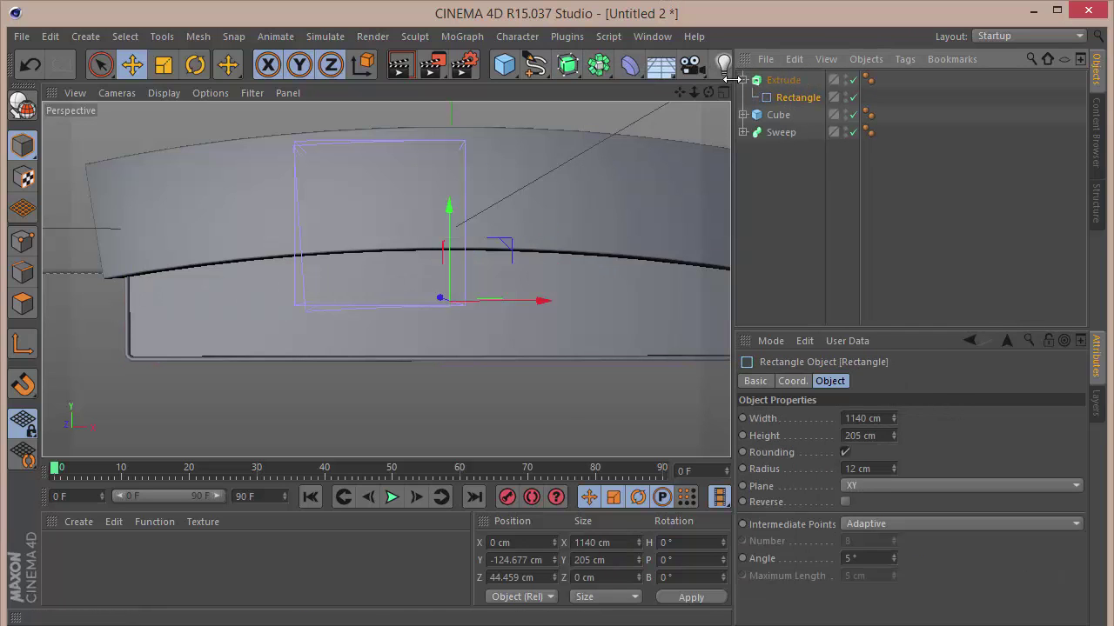
Step: Set the Extrude object's Z movement to 45 cm
{"action": "left_click_drag", "start_coordinate": [710, 92], "coordinate": [832, 364]}
{"action": "left_click", "coordinate": [783, 80]}
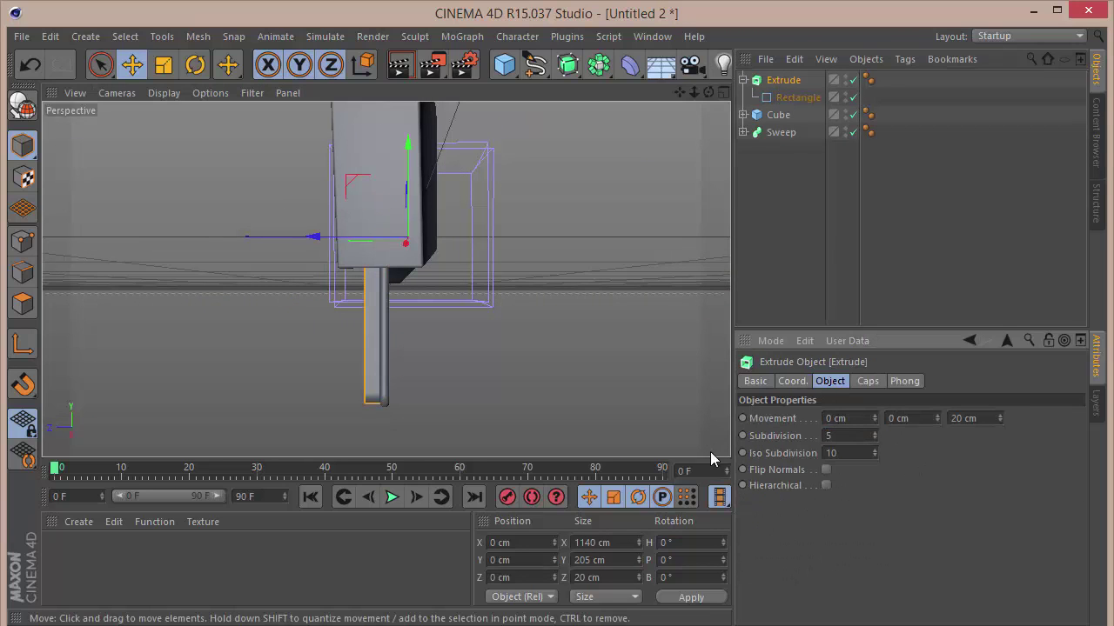
{"action": "left_click_drag", "start_coordinate": [999, 418], "coordinate": [999, 401]}
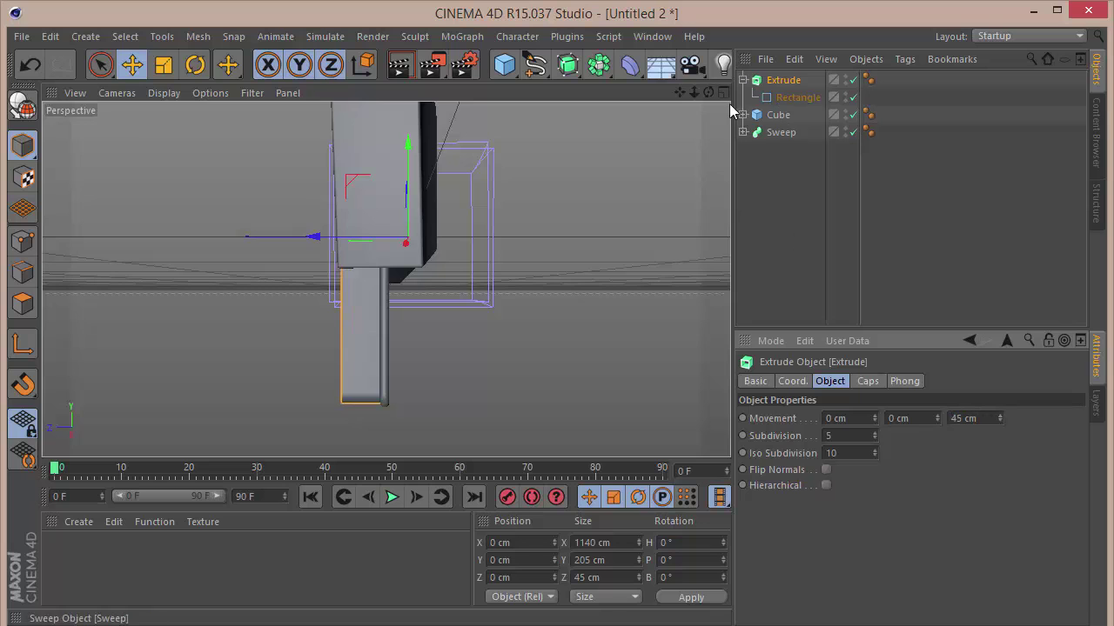
Step: Try moving the Sweep object along the Z axis relative to the extruded panel, and undo the move
{"action": "left_click_drag", "start_coordinate": [708, 92], "coordinate": [791, 90]}
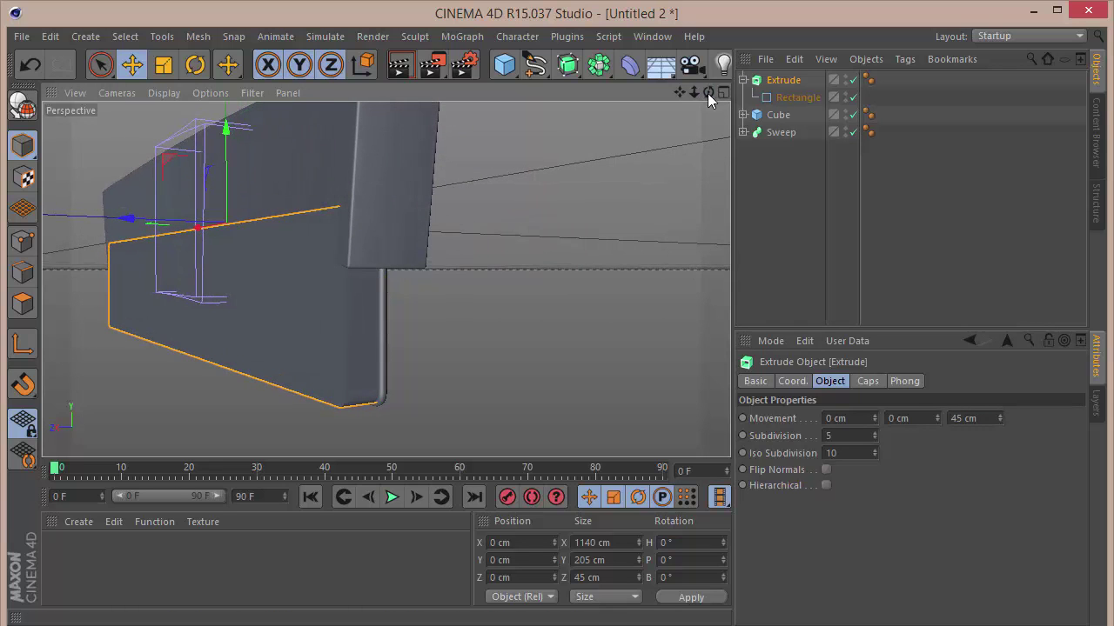
{"action": "left_click", "coordinate": [777, 132]}
{"action": "left_click", "coordinate": [742, 132]}
{"action": "left_click", "coordinate": [796, 167]}
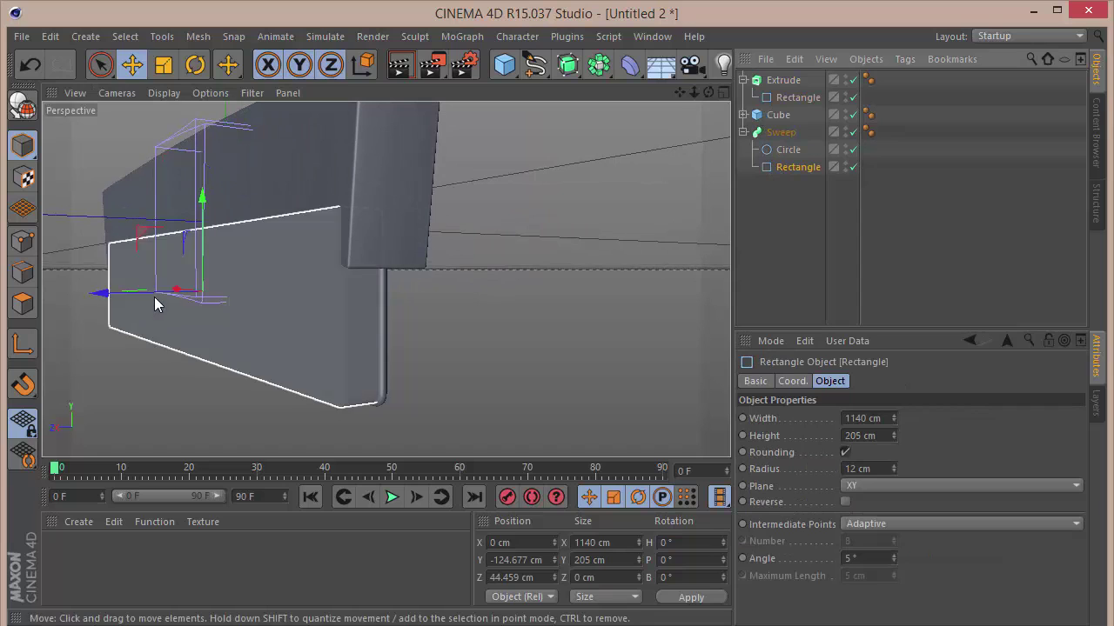
{"action": "left_click", "coordinate": [779, 133]}
{"action": "left_click_drag", "start_coordinate": [156, 225], "coordinate": [169, 224]}
{"action": "key", "text": "ctrl+z"}
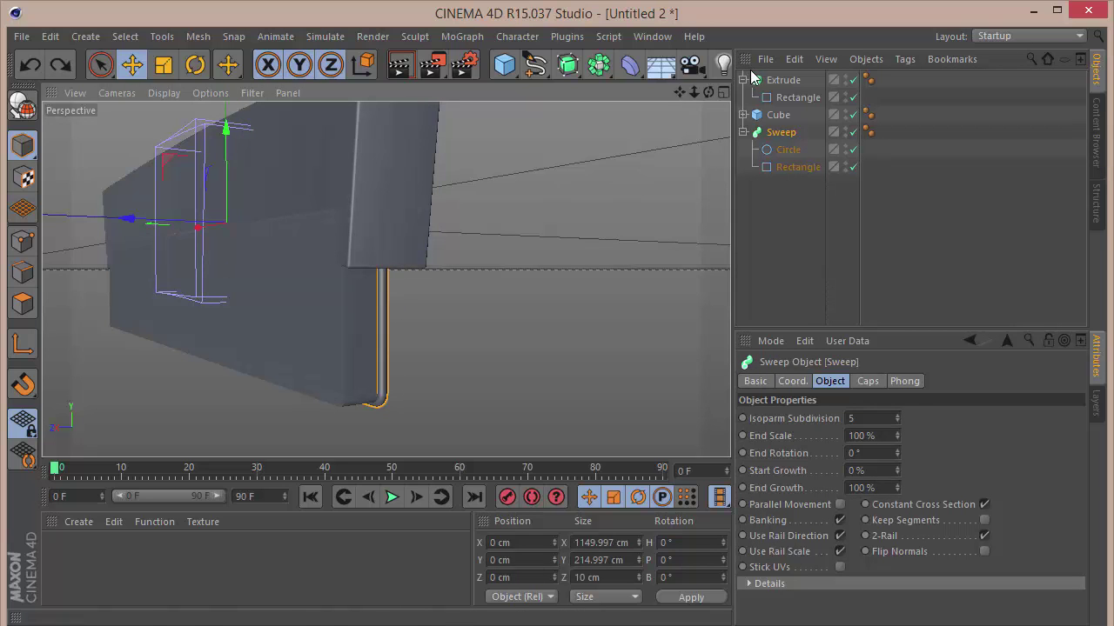
Step: Hide both Bend deformers' cages in the viewport while keeping the deformers enabled
{"action": "left_click_drag", "start_coordinate": [709, 93], "coordinate": [500, 94]}
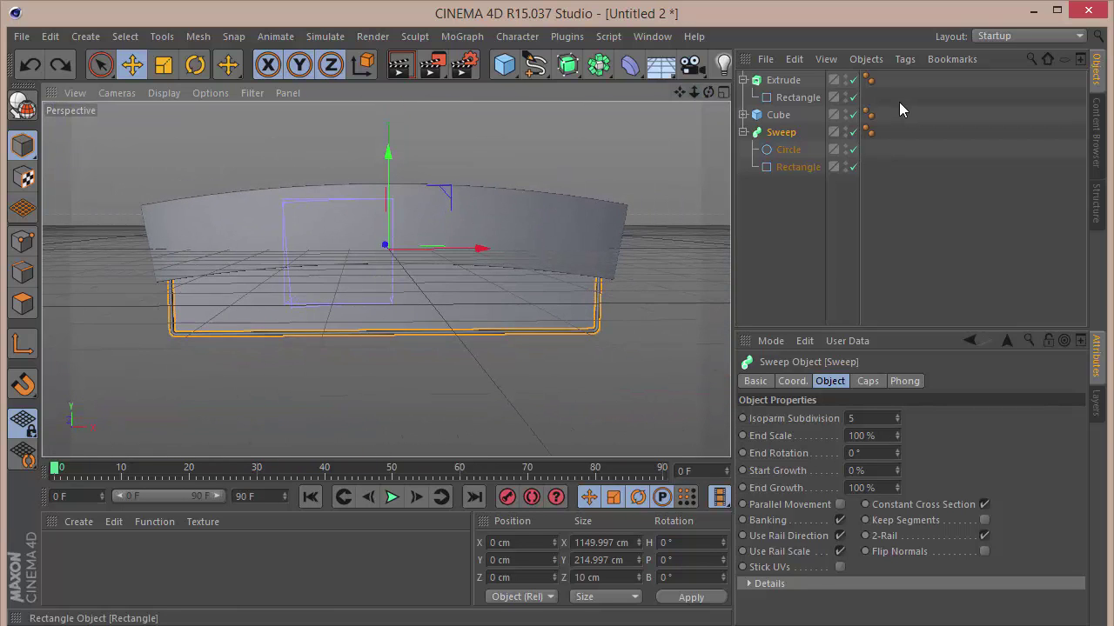
{"action": "left_click", "coordinate": [743, 115]}
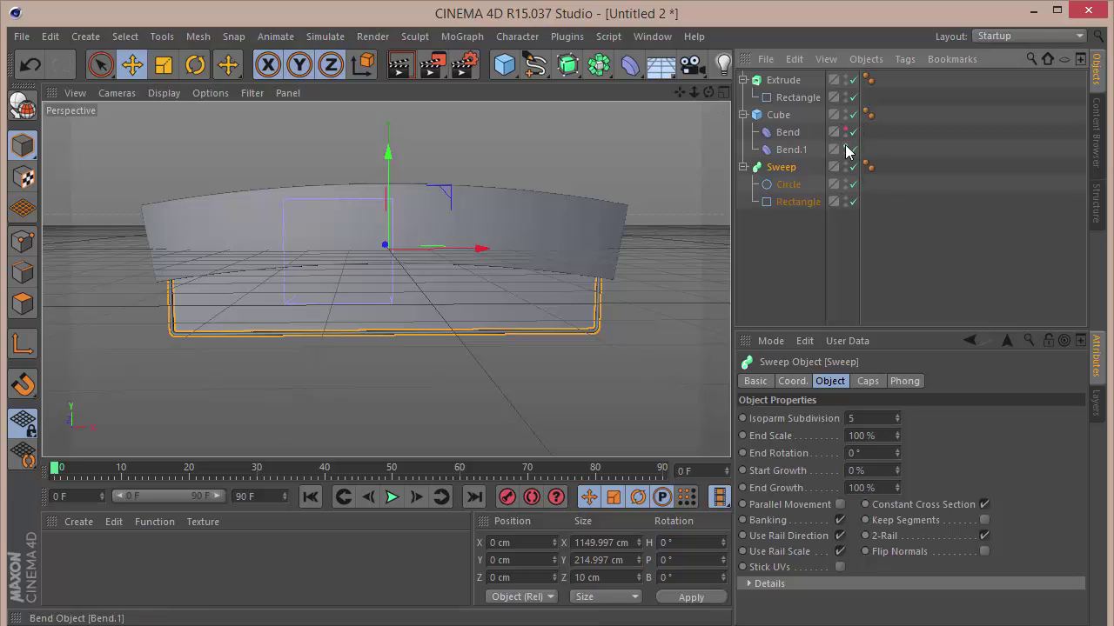
{"action": "left_click", "coordinate": [828, 217]}
{"action": "mouse_move", "coordinate": [708, 92]}
{"action": "left_mouse_down"}
{"action": "mouse_move", "coordinate": [696, 98]}
{"action": "mouse_move", "coordinate": [703, 76]}
{"action": "mouse_move", "coordinate": [696, 94]}
{"action": "mouse_move", "coordinate": [707, 87]}
{"action": "left_mouse_up"}
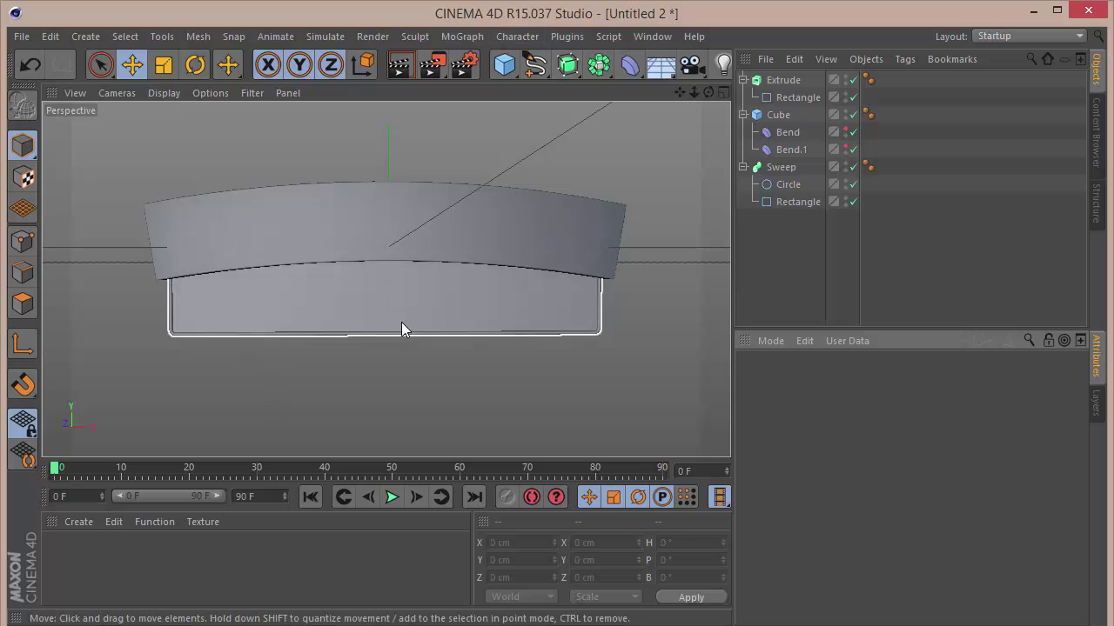
Step: Add a MoText object to the scene
{"action": "left_click", "coordinate": [448, 37]}
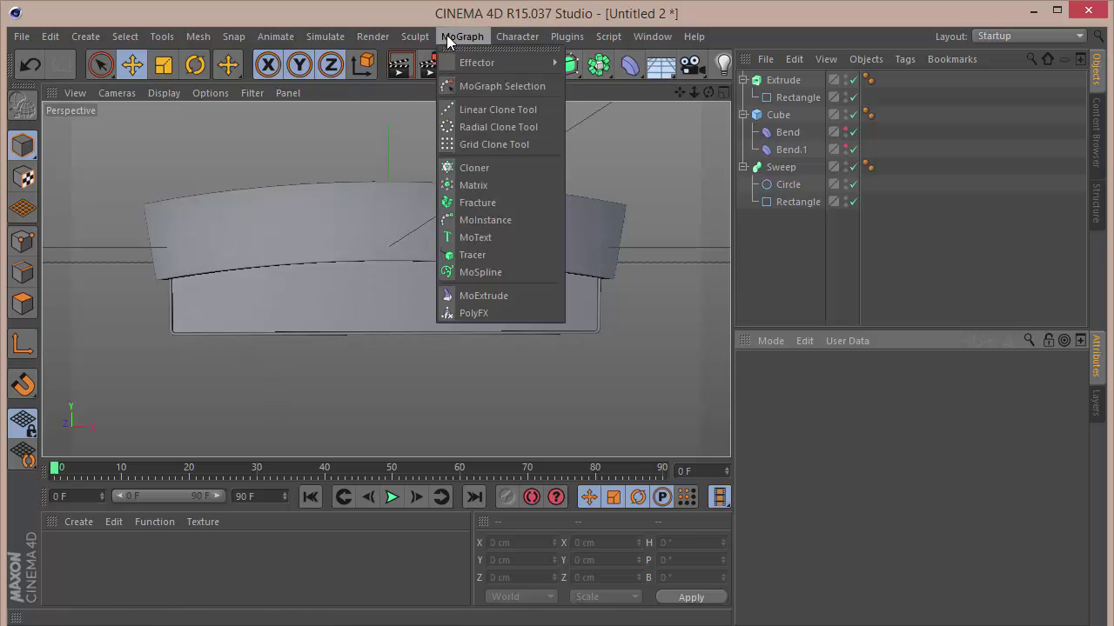
{"action": "left_click", "coordinate": [495, 235]}
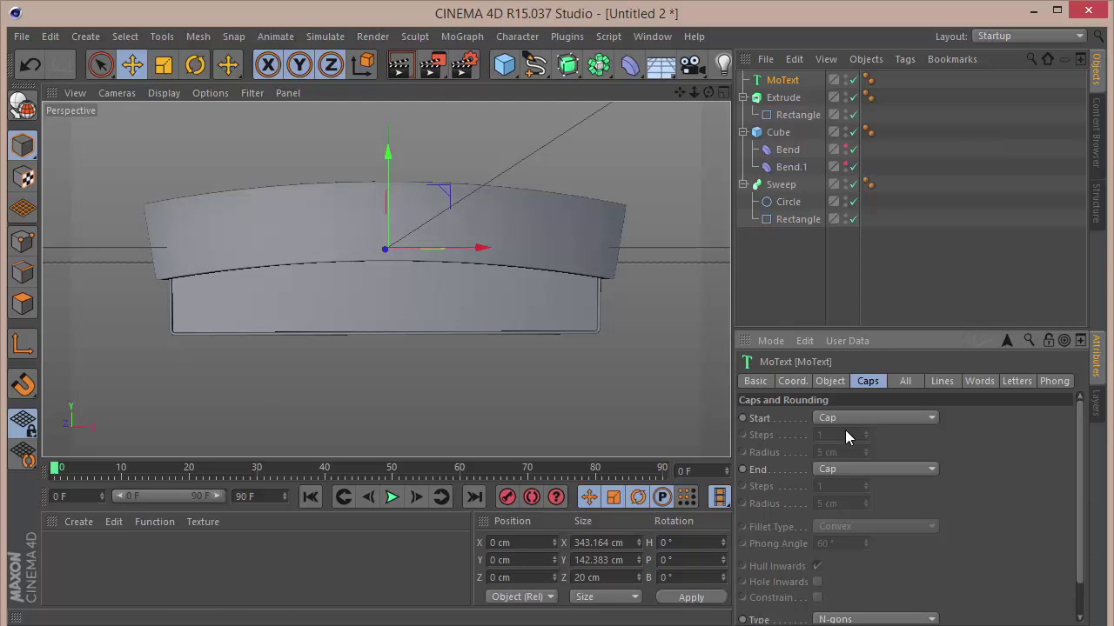
Step: Set the MoText object's depth to 0.1 cm and change its text to TUTORIAL
{"action": "left_click", "coordinate": [830, 382]}
{"action": "left_click_drag", "start_coordinate": [709, 419], "coordinate": [635, 412]}
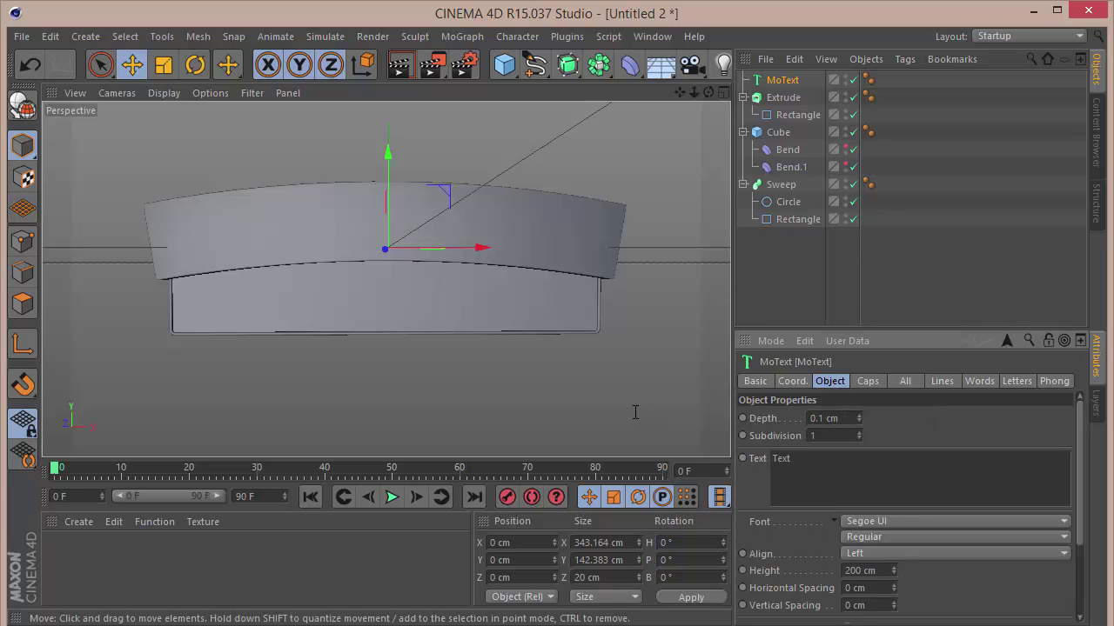
{"action": "type", "text": "P"}
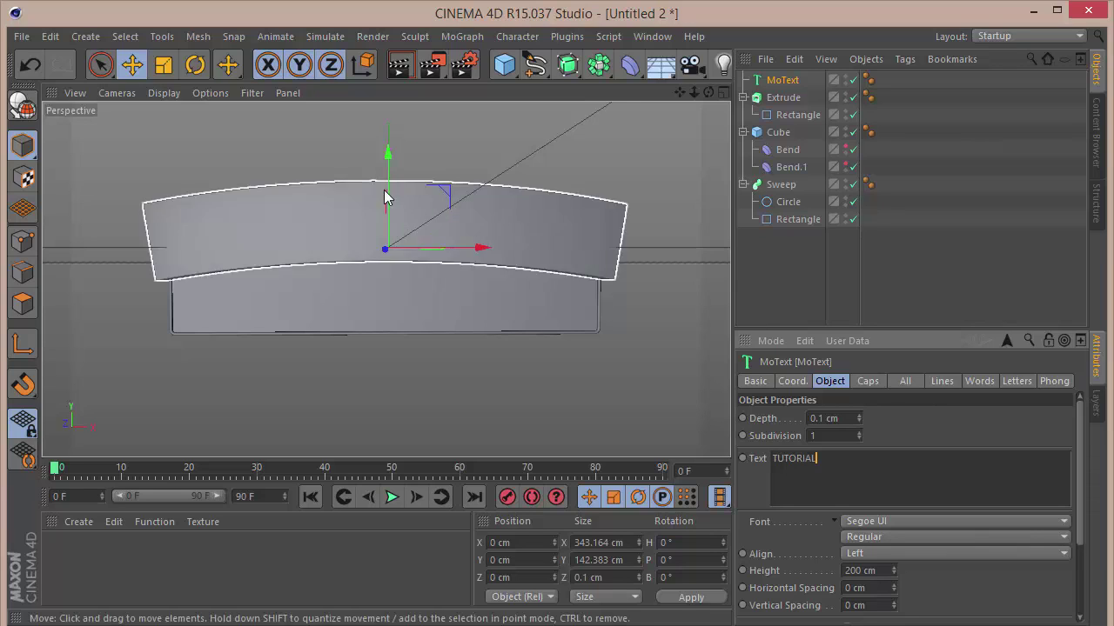
{"action": "left_click", "coordinate": [1020, 435]}
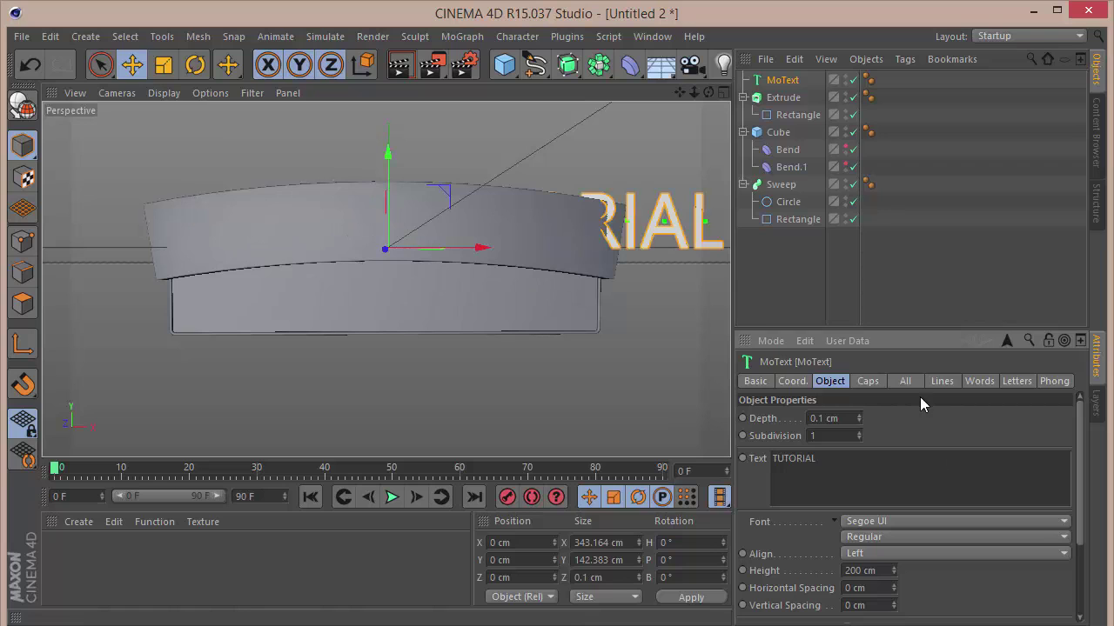
Step: Set the text alignment to Middle and move the MoText down along the Y axis to about -380 cm, below the sign
{"action": "left_click", "coordinate": [878, 551]}
{"action": "left_click", "coordinate": [889, 585]}
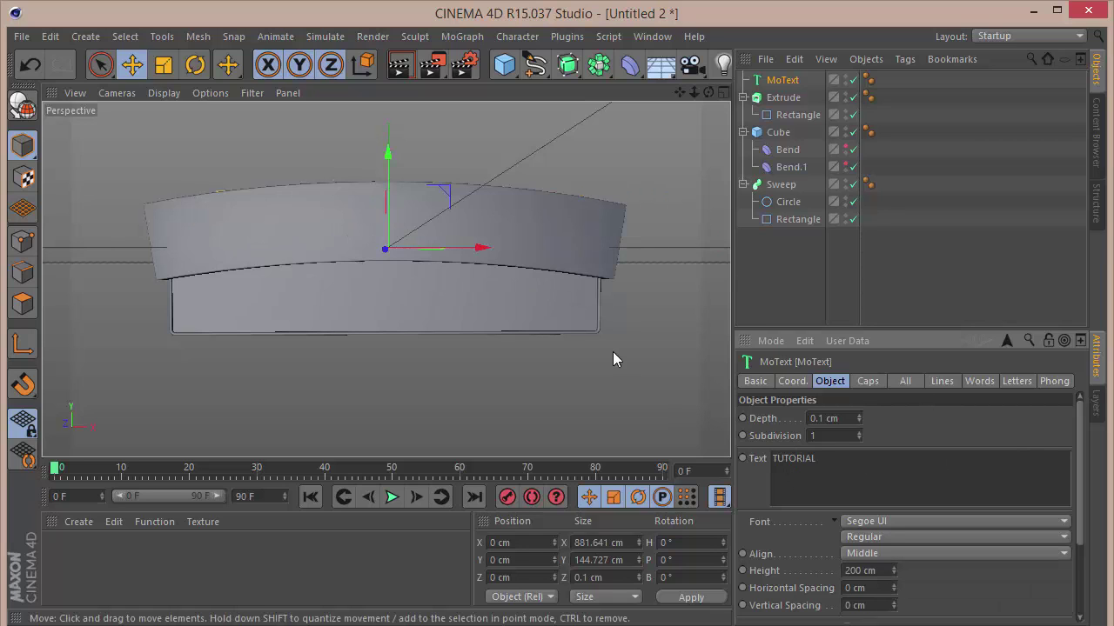
{"action": "left_click_drag", "start_coordinate": [388, 155], "coordinate": [394, 282]}
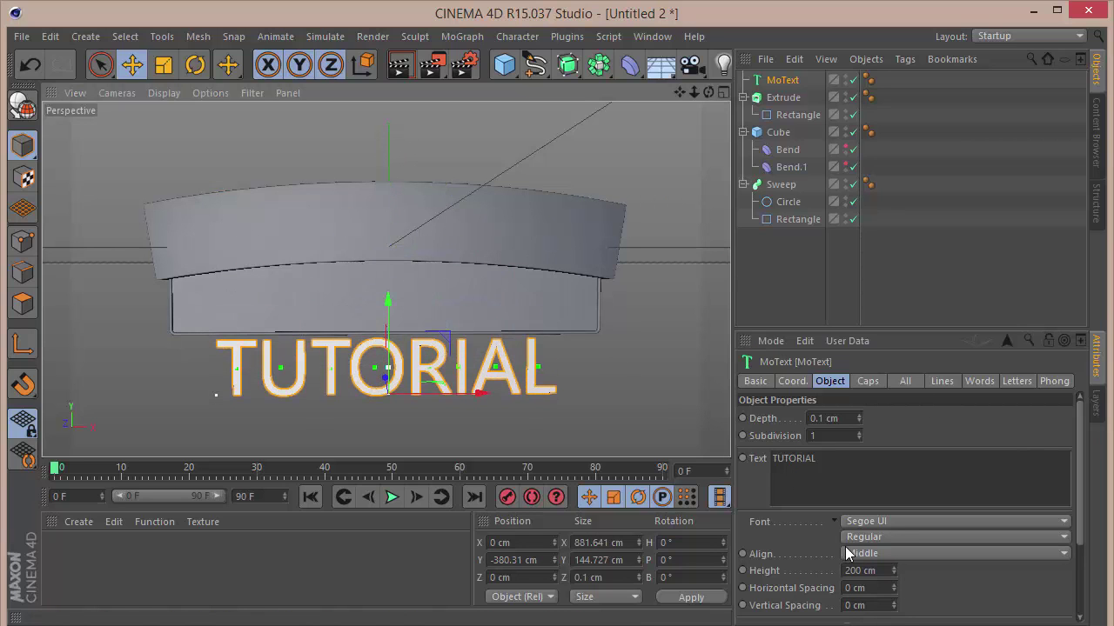
Step: Try the Poplar Std font on the TUTORIAL text and switch it to Porter
{"action": "left_click", "coordinate": [966, 522]}
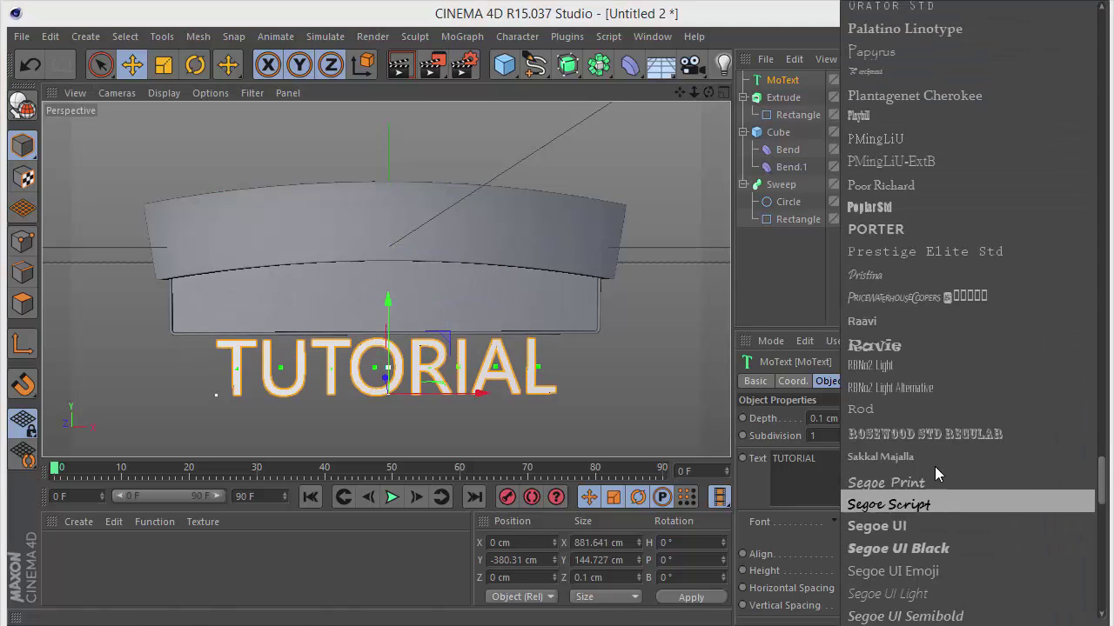
{"action": "left_click", "coordinate": [940, 207]}
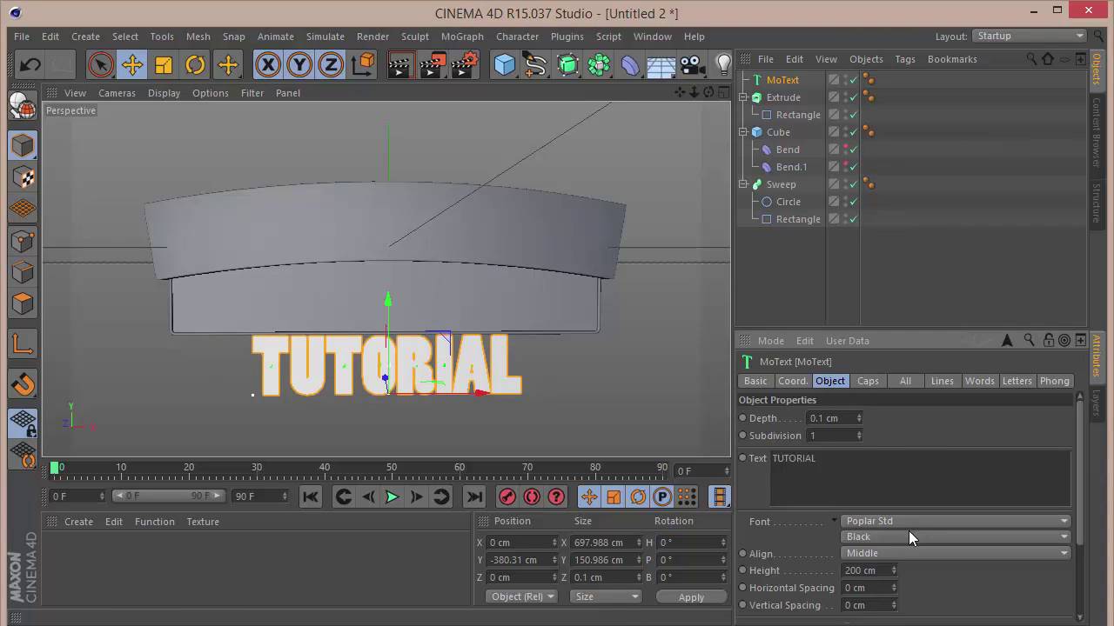
{"action": "left_click", "coordinate": [909, 522]}
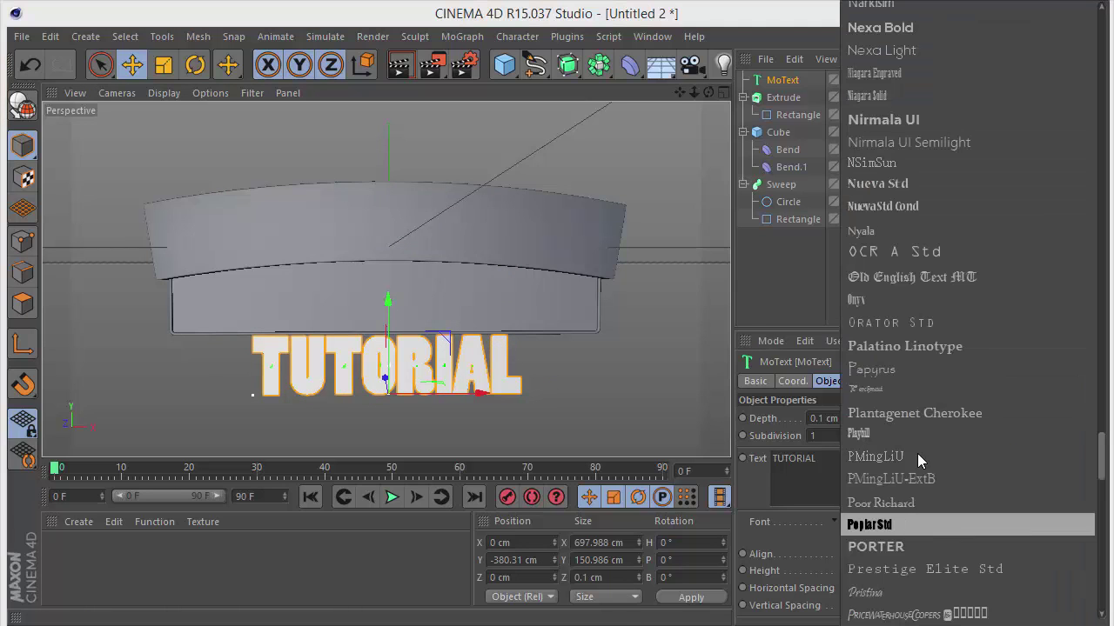
{"action": "left_click", "coordinate": [906, 546]}
Step: Raise the TUTORIAL text onto the lower panel at about -207 cm on Y and set its height to 179 cm
{"action": "left_click_drag", "start_coordinate": [385, 304], "coordinate": [385, 238]}
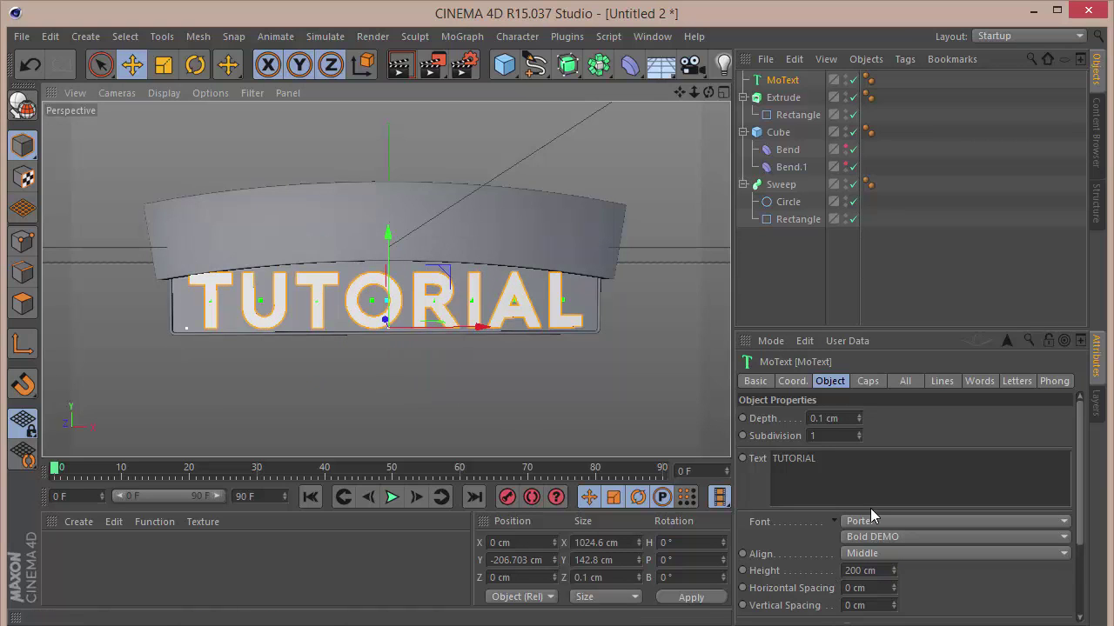
{"action": "left_click_drag", "start_coordinate": [893, 573], "coordinate": [871, 584]}
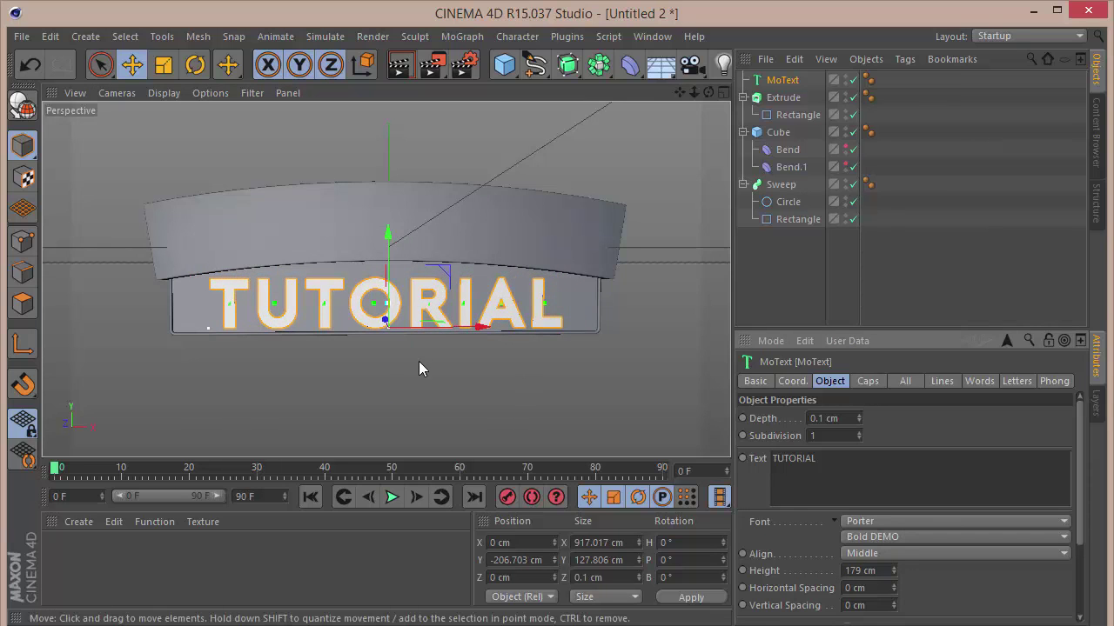
Step: Move the TUTORIAL text along the Z axis to about 43.8 cm, just in front of the lower panel's face
{"action": "left_click_drag", "start_coordinate": [693, 92], "coordinate": [900, 132]}
{"action": "left_click_drag", "start_coordinate": [338, 362], "coordinate": [306, 366]}
{"action": "left_click_drag", "start_coordinate": [706, 92], "coordinate": [626, 94]}
{"action": "left_click", "coordinate": [723, 92]}
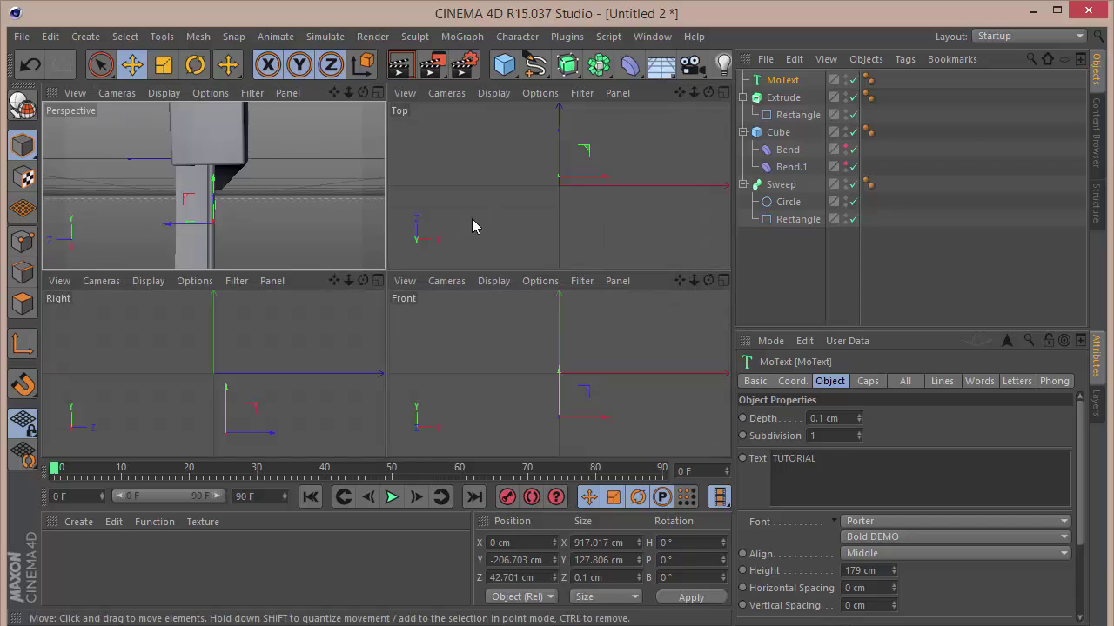
{"action": "left_click", "coordinate": [380, 281]}
{"action": "scroll", "coordinate": [420, 364], "scroll_direction": "up", "scroll_amount": 10}
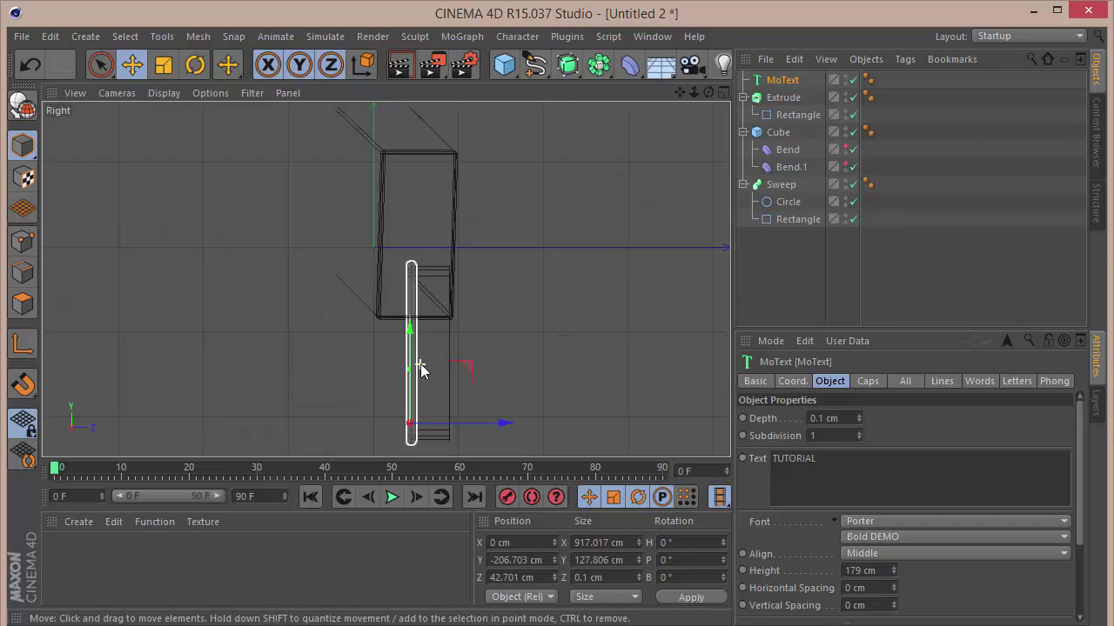
{"action": "scroll", "coordinate": [420, 365], "scroll_direction": "down", "scroll_amount": 1}
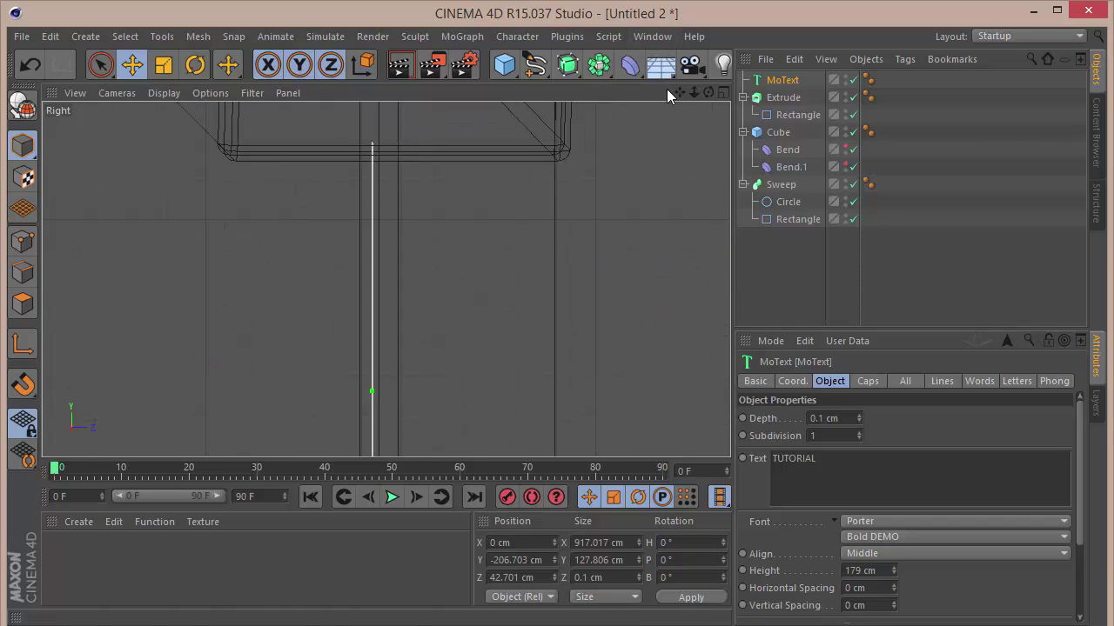
{"action": "left_click_drag", "start_coordinate": [679, 91], "coordinate": [739, 35]}
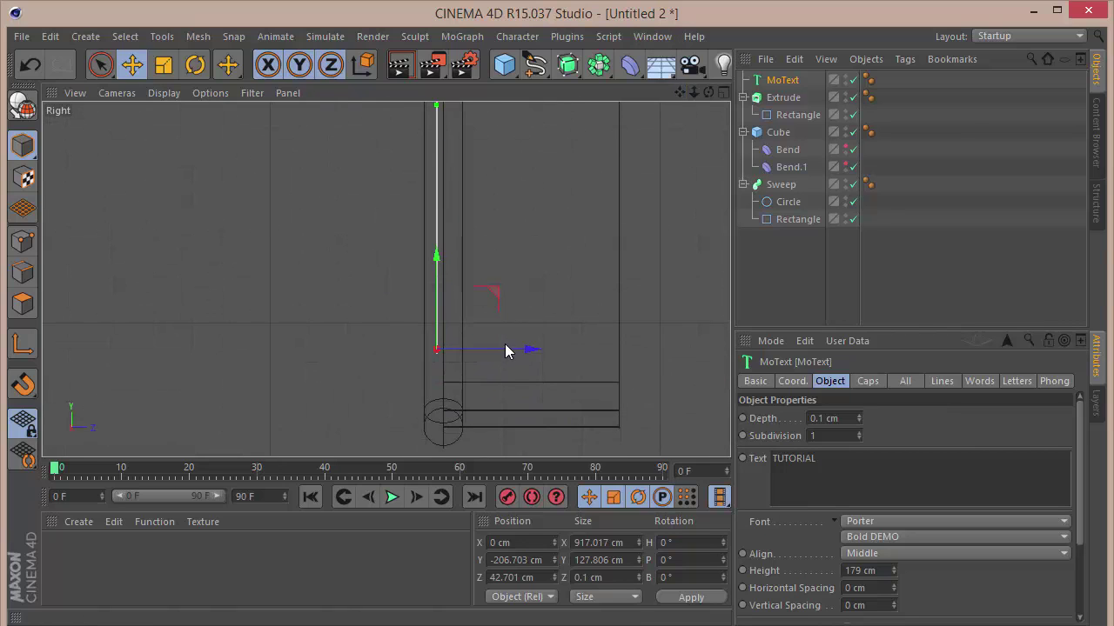
{"action": "left_click_drag", "start_coordinate": [504, 351], "coordinate": [510, 350]}
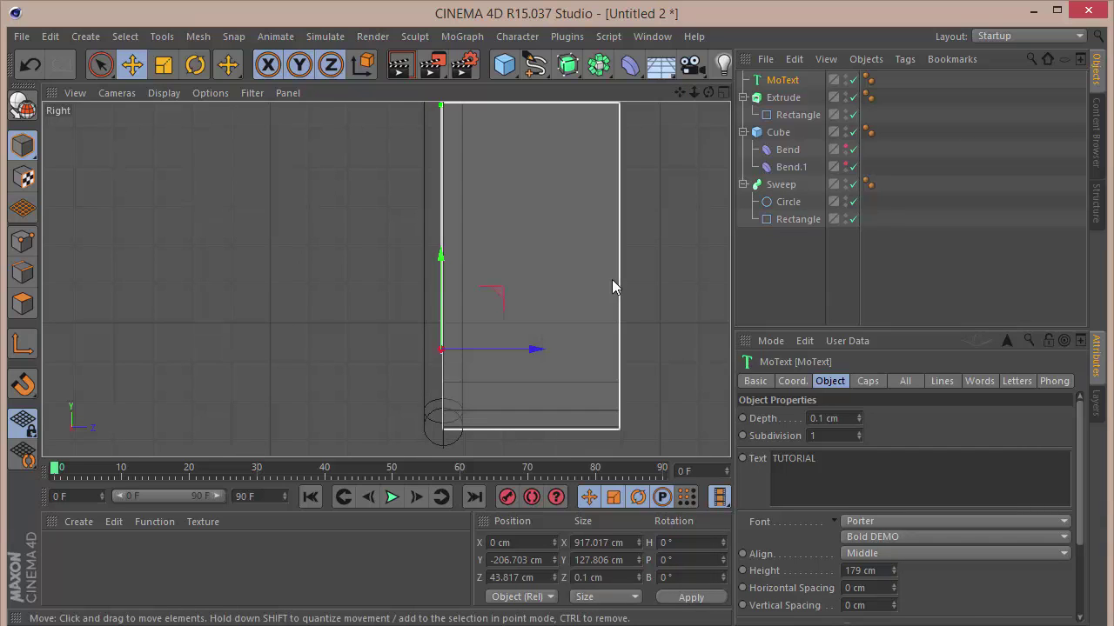
{"action": "left_click", "coordinate": [724, 94]}
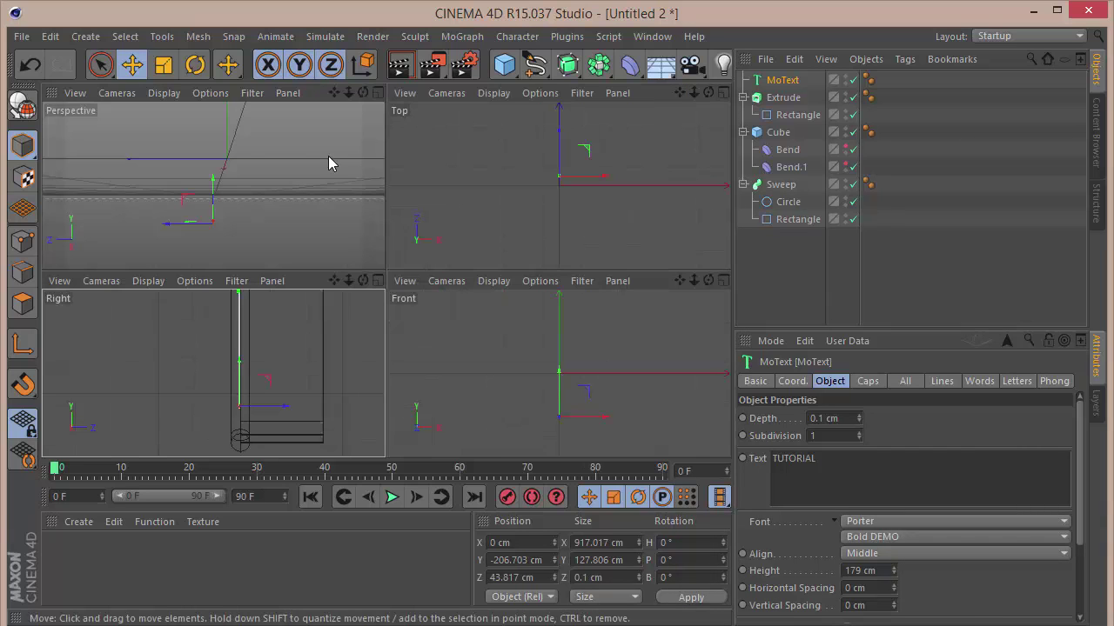
{"action": "left_click", "coordinate": [378, 93]}
Step: Add a camera facing the front of the sign and look through it in the viewport
{"action": "left_click_drag", "start_coordinate": [710, 94], "coordinate": [650, 105]}
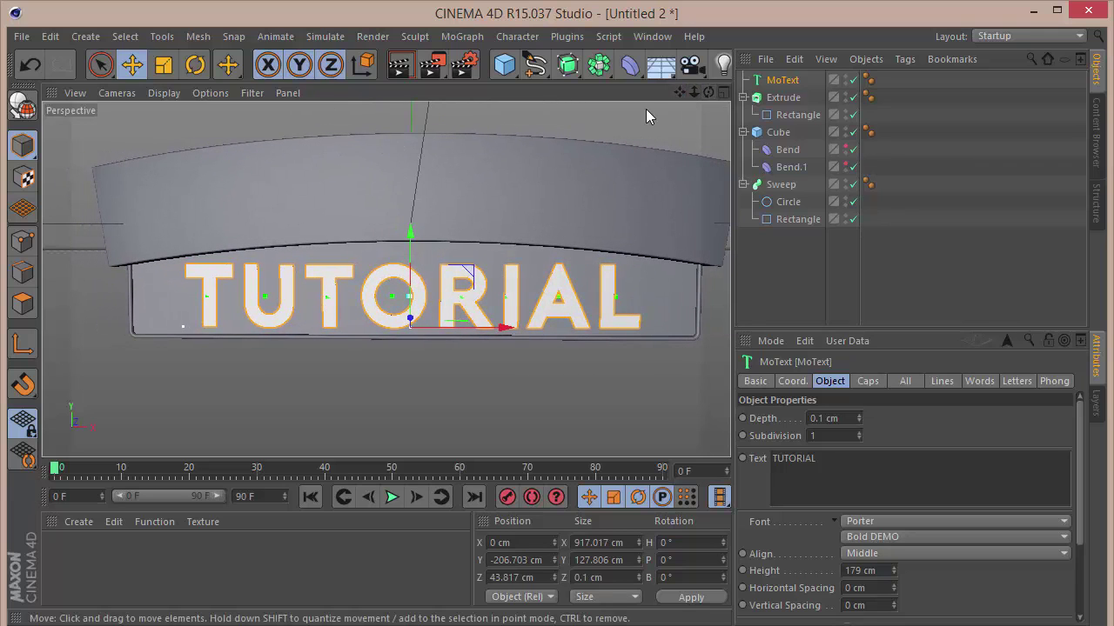
{"action": "left_click", "coordinate": [691, 64]}
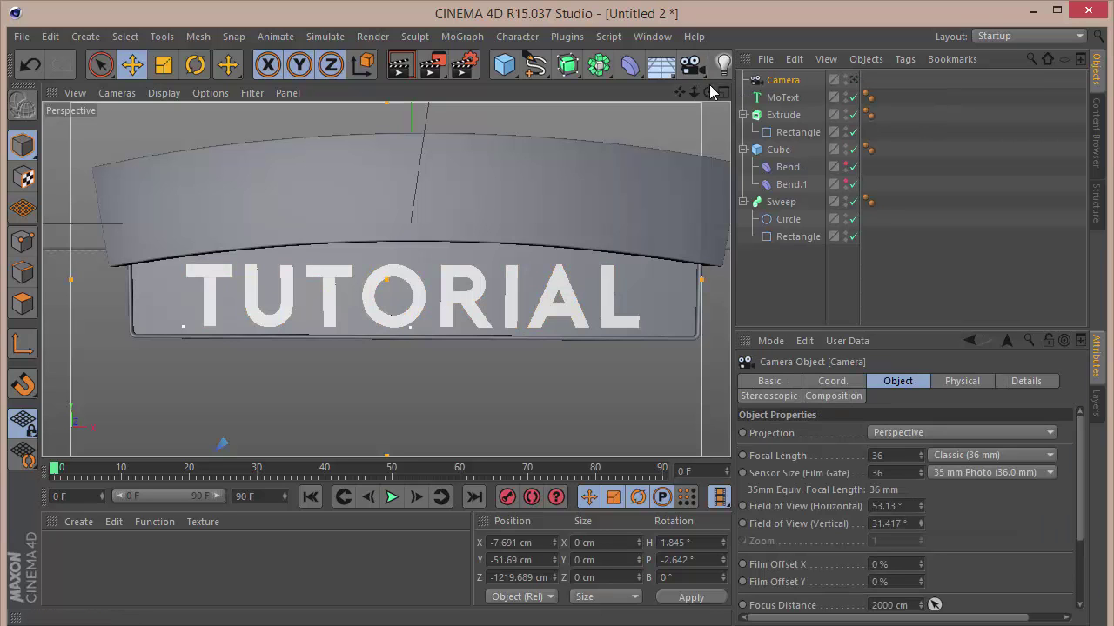
{"action": "left_click_drag", "start_coordinate": [712, 91], "coordinate": [696, 108]}
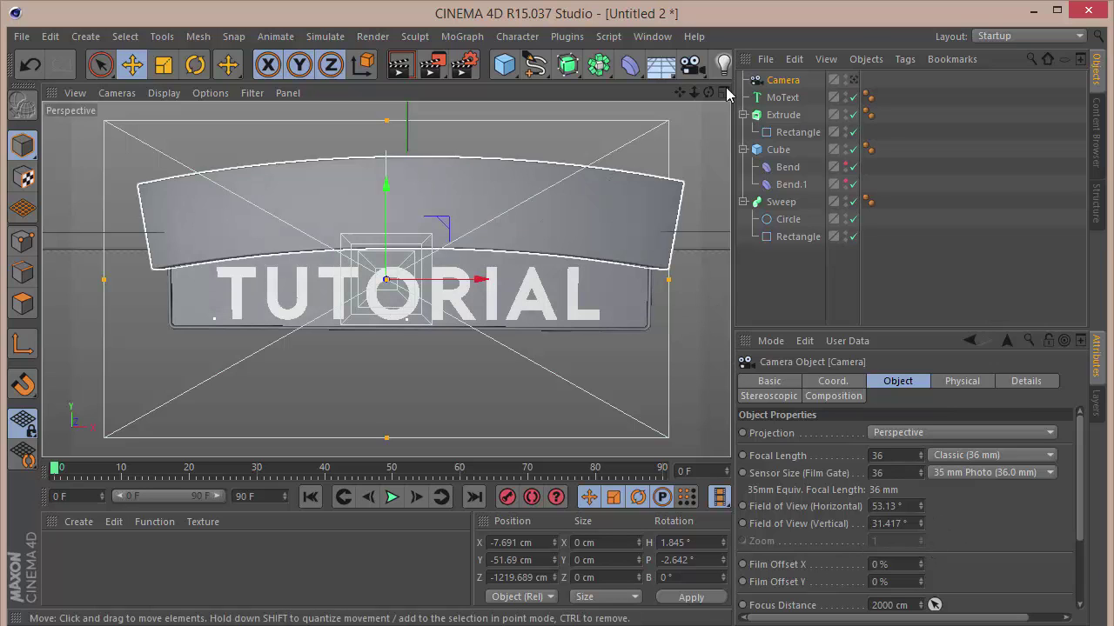
{"action": "left_click", "coordinate": [851, 80]}
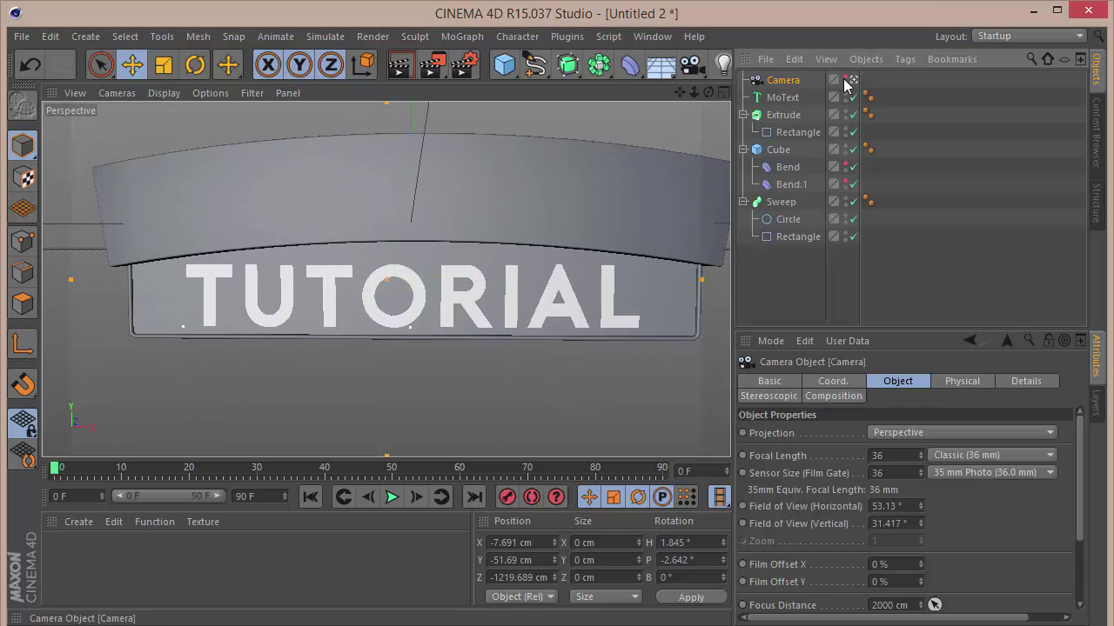
Step: Set the camera's heading rotation to 0° and its pitch rotation to 20°
{"action": "left_click", "coordinate": [834, 382]}
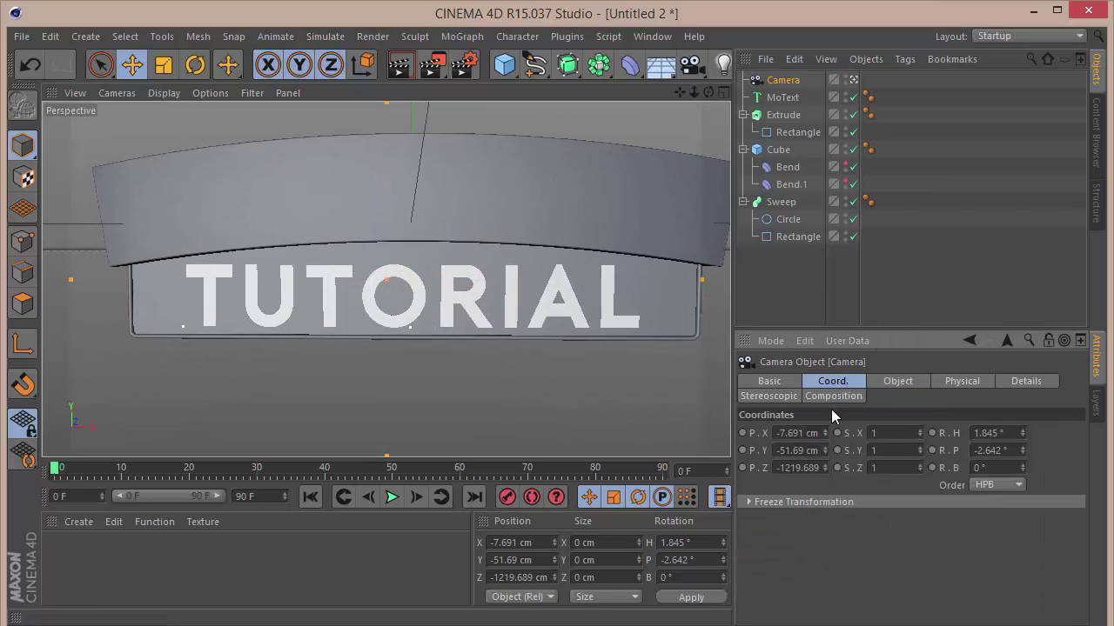
{"action": "left_click", "coordinate": [990, 433]}
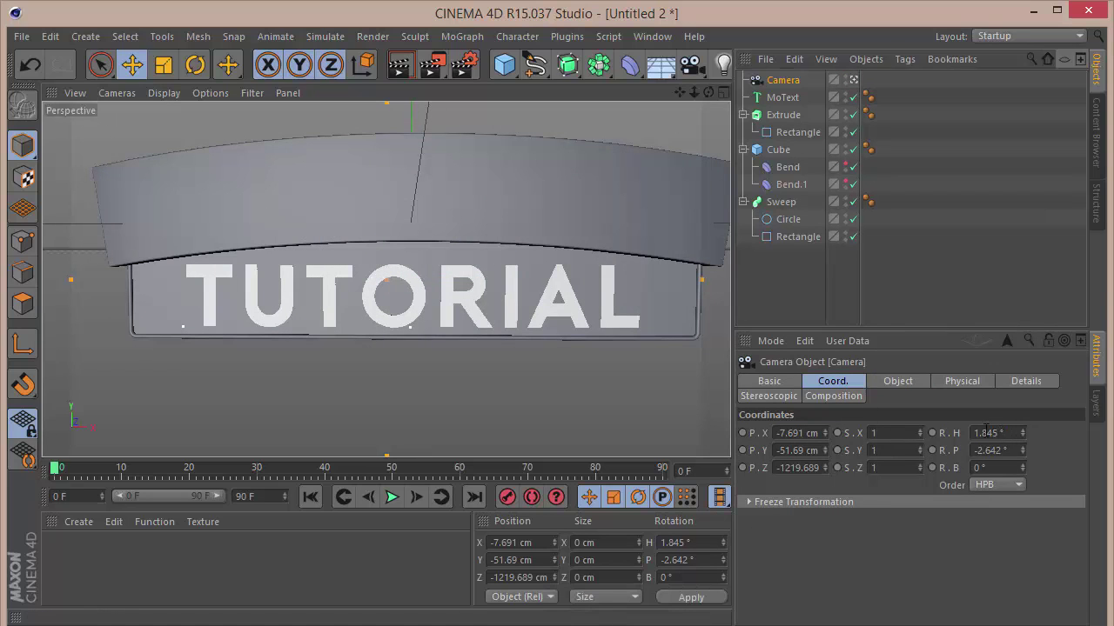
{"action": "type", "text": "0"}
{"action": "key", "text": "Tab"}
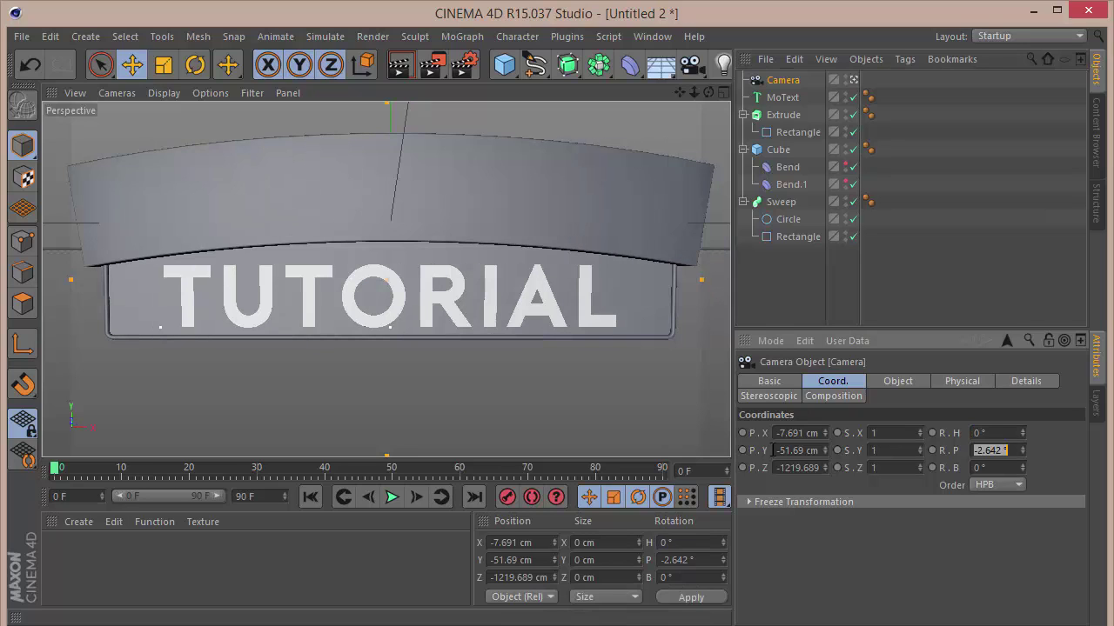
{"action": "type", "text": "00"}
{"action": "key", "text": "Return"}
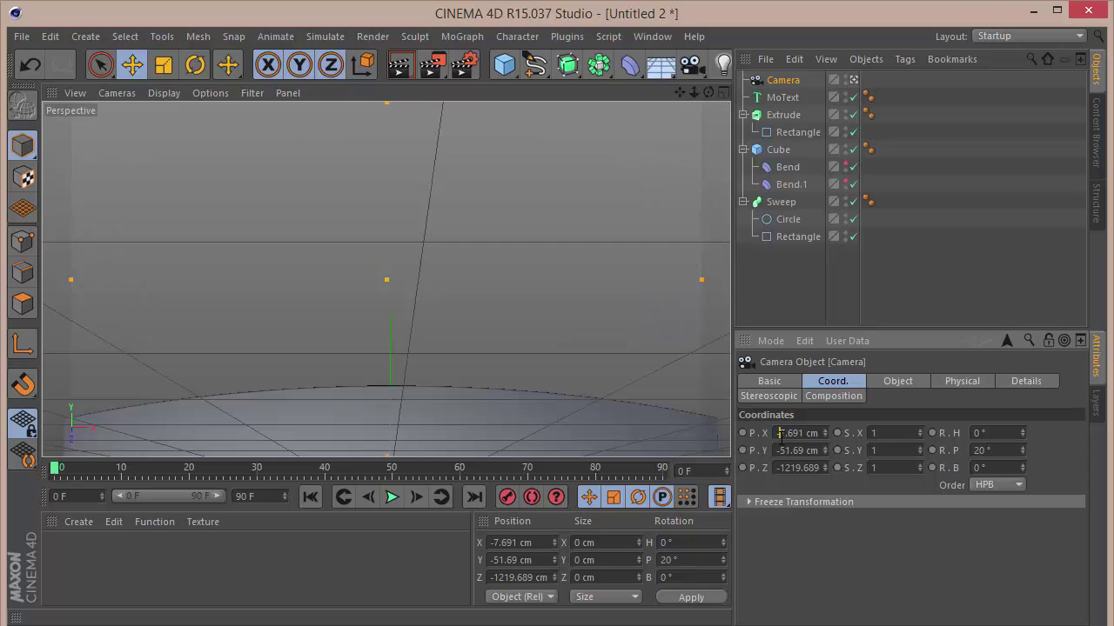
Step: Set the camera's X position to 0 cm and its Y position to -350 cm
{"action": "double_click", "coordinate": [781, 438]}
{"action": "type", "text": "0"}
{"action": "key", "text": "Tab"}
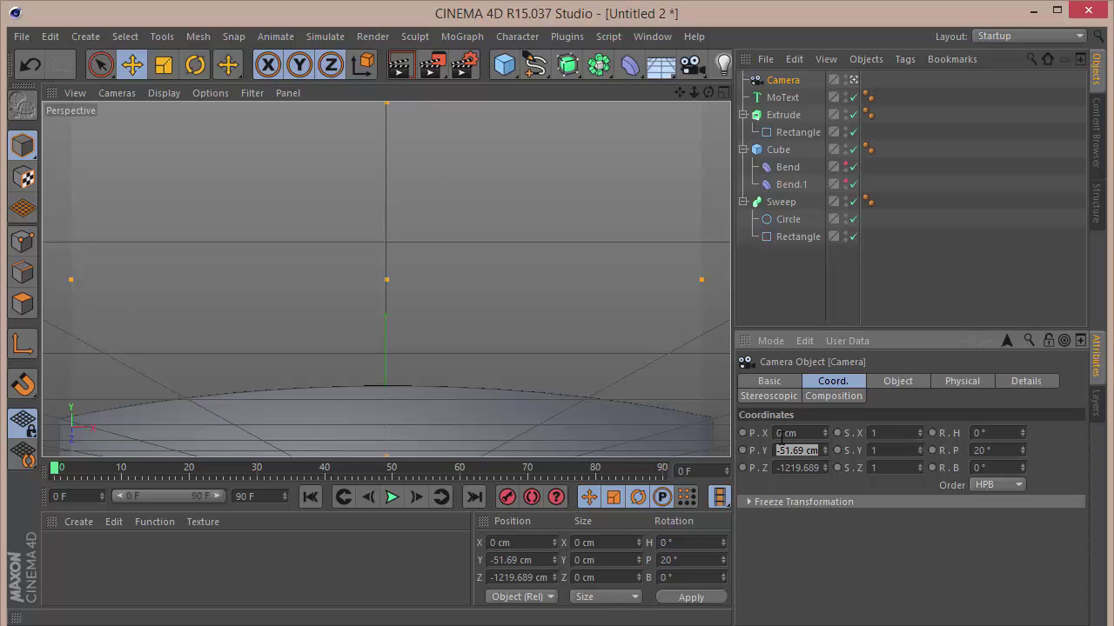
{"action": "type", "text": "-350"}
{"action": "key", "text": "Tab"}
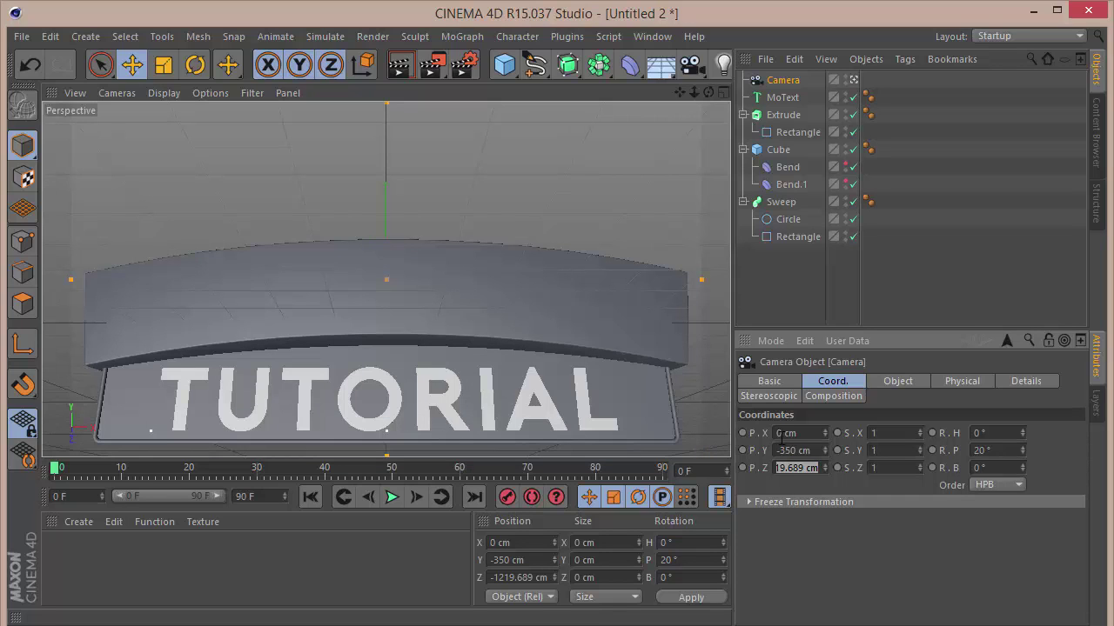
Step: Try a Z position of -730 cm for the camera and pull it back to -1500 cm
{"action": "type", "text": "730"}
{"action": "key", "text": "Return"}
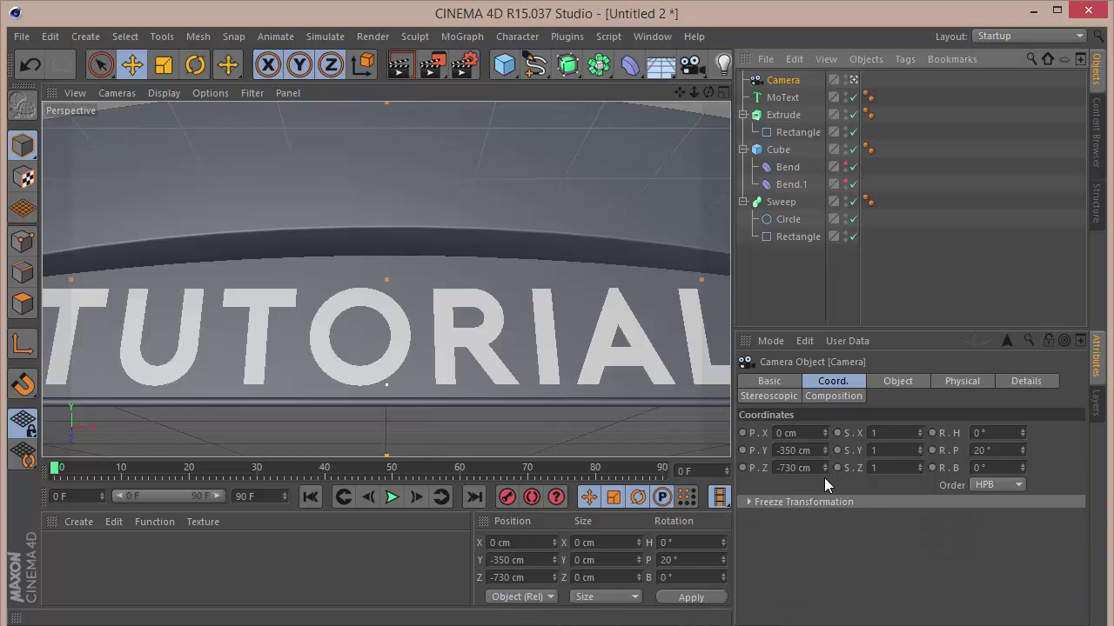
{"action": "left_click_drag", "start_coordinate": [824, 468], "coordinate": [792, 473]}
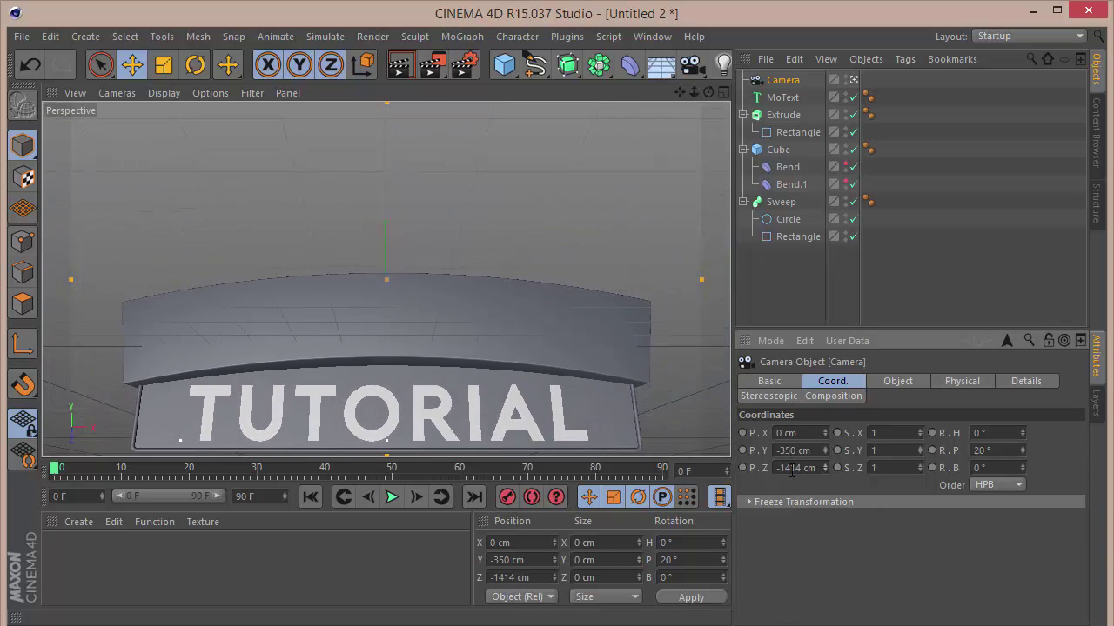
{"action": "double_click", "coordinate": [787, 469]}
{"action": "type", "text": "-1500"}
{"action": "key", "text": "Return"}
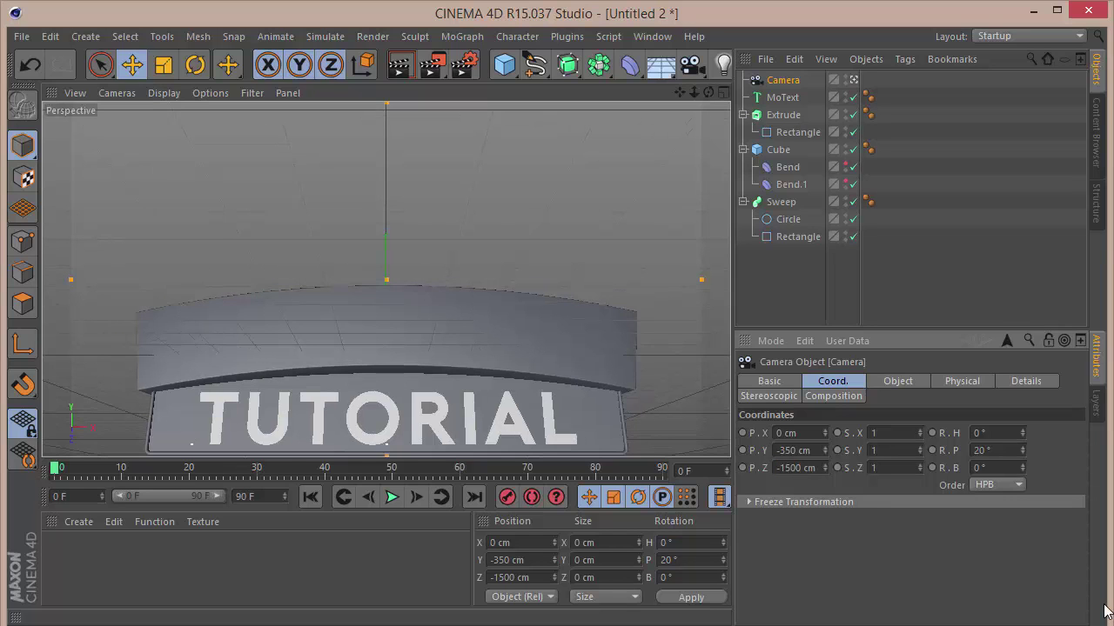
Step: Set the camera's Z position to -1300 cm and adjust its Y position to -515 cm to frame the sign
{"action": "left_click_drag", "start_coordinate": [824, 450], "coordinate": [750, 450]}
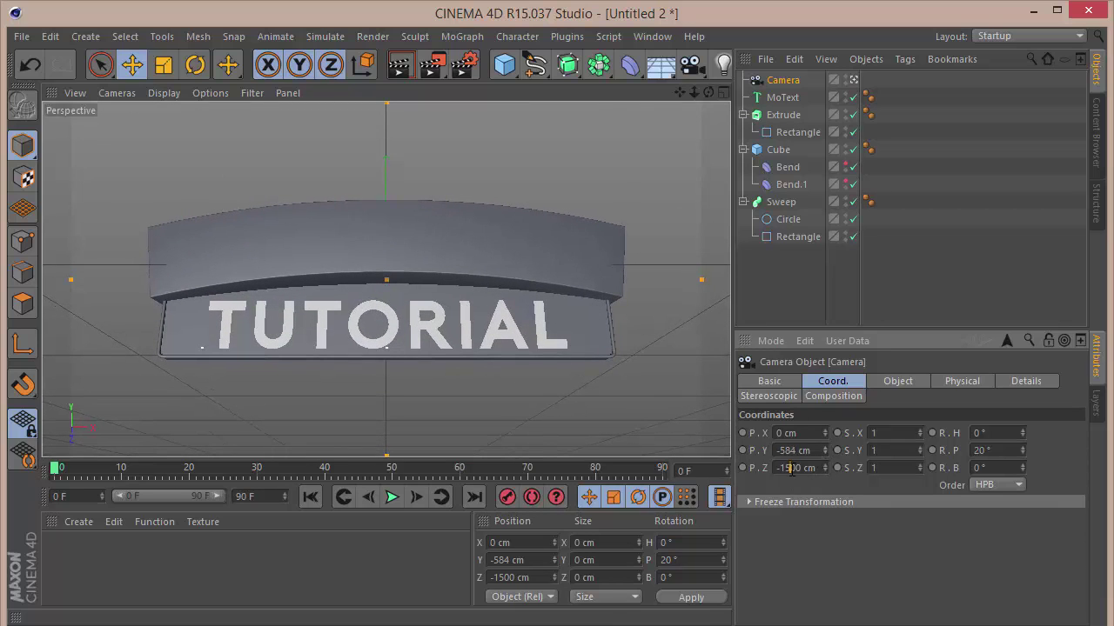
{"action": "type", "text": "3"}
{"action": "key", "text": "Return"}
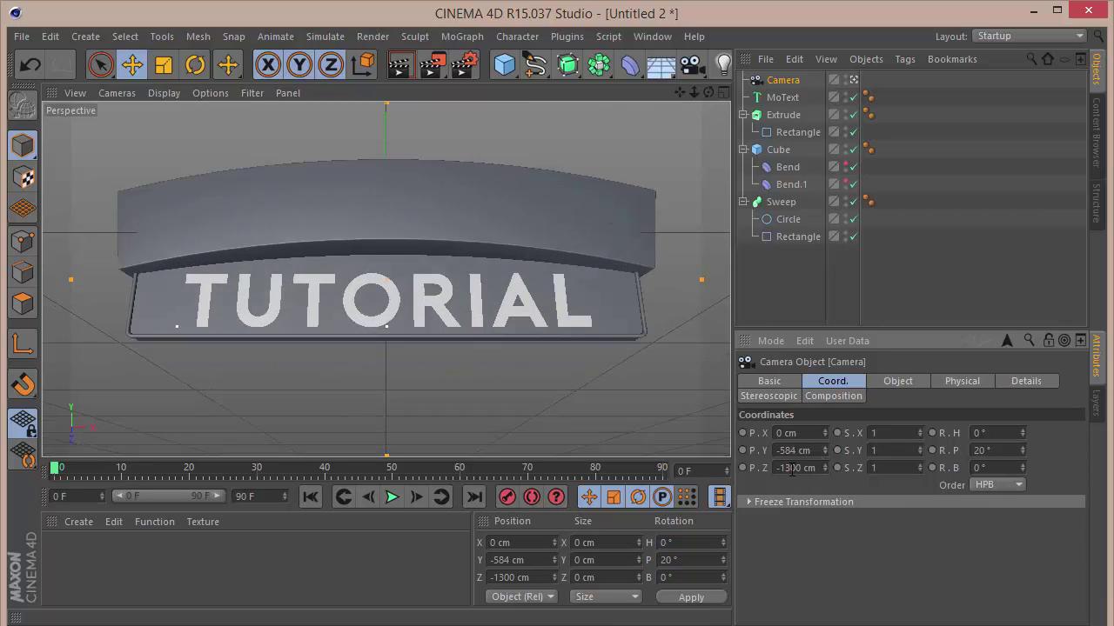
{"action": "left_click_drag", "start_coordinate": [824, 450], "coordinate": [845, 451]}
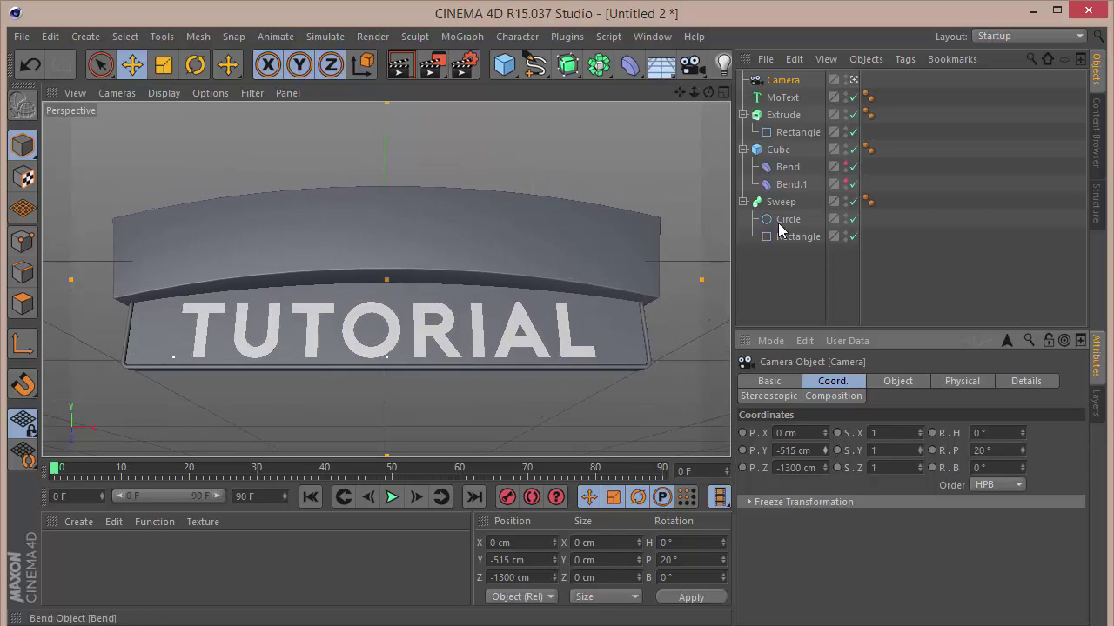
Step: Deselect the camera and collapse the Cube, Extrude and Sweep hierarchies in the object list
{"action": "left_click", "coordinate": [772, 280]}
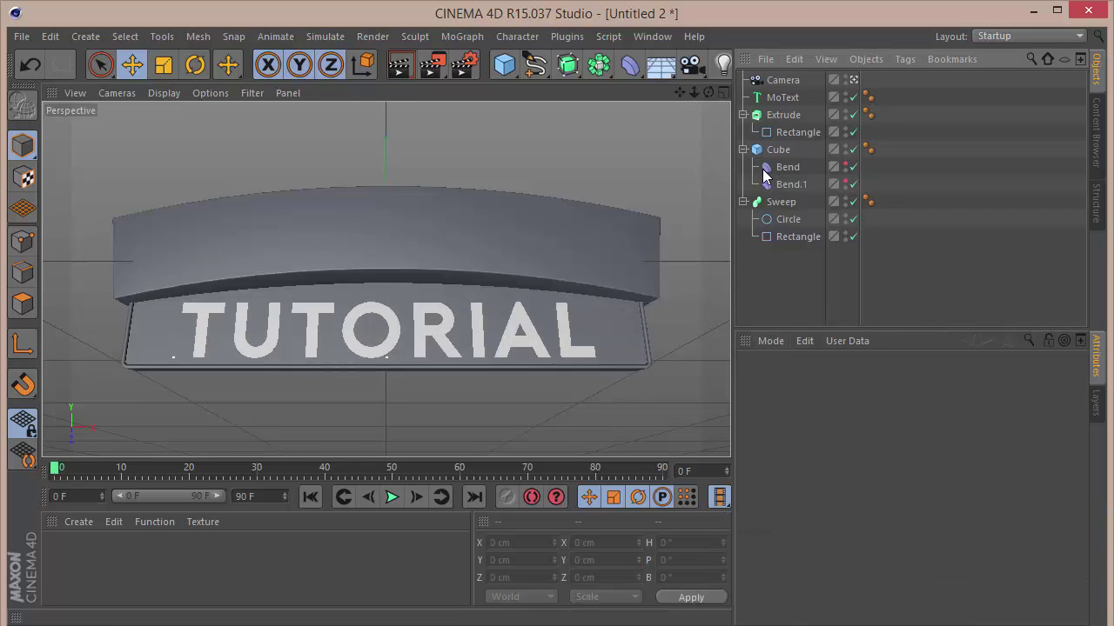
{"action": "left_click", "coordinate": [743, 150]}
{"action": "left_click", "coordinate": [743, 115]}
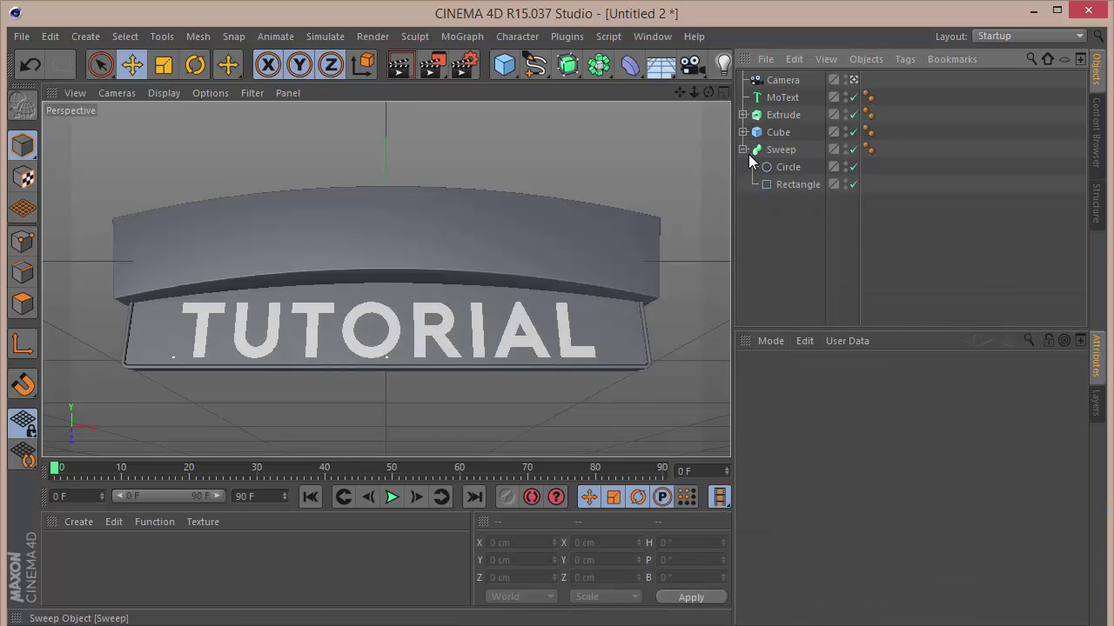
{"action": "left_click", "coordinate": [743, 150]}
Step: Group the MoText, Extrude and Sweep objects into a null named Bottom, then place it below the Cube and hide it
{"action": "left_click", "coordinate": [774, 150]}
{"action": "left_click", "coordinate": [786, 103], "text": "ctrl"}
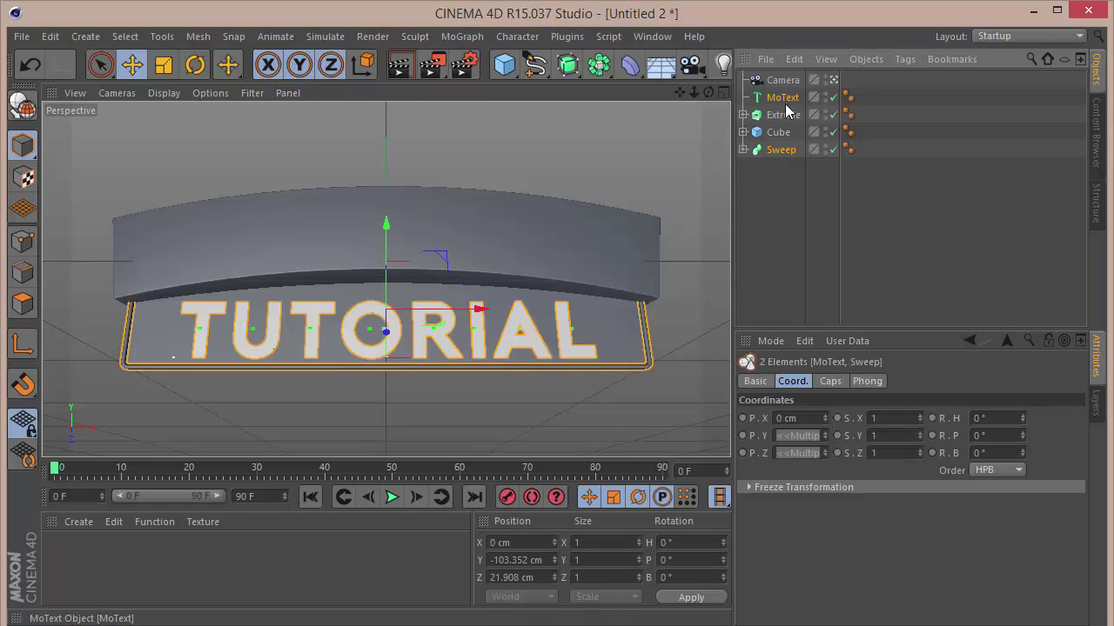
{"action": "key", "text": "alt+g"}
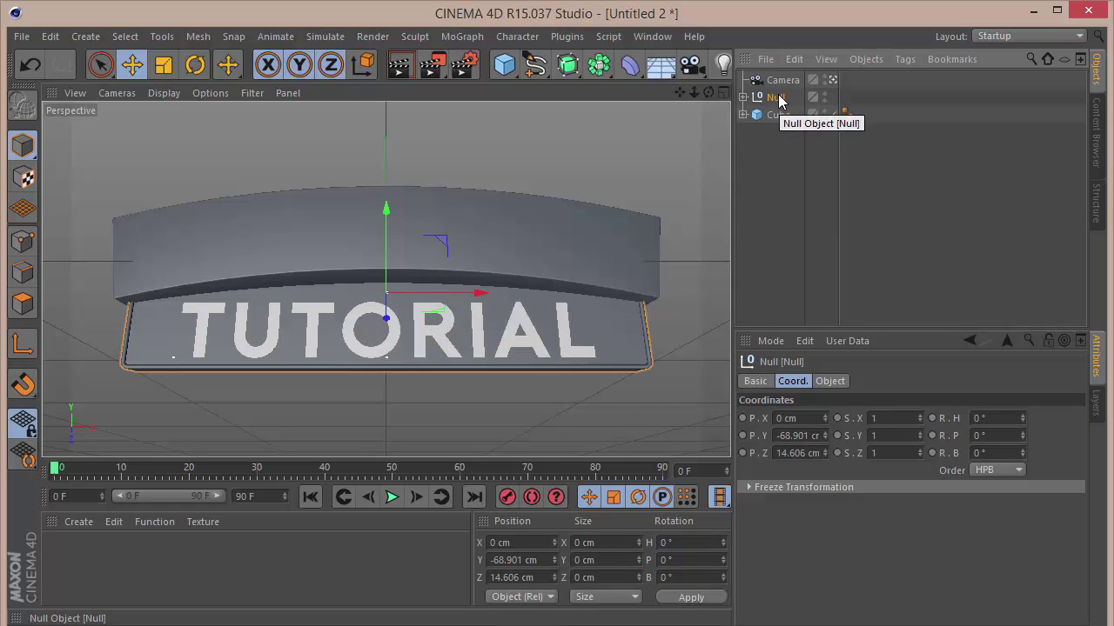
{"action": "double_click", "coordinate": [775, 97]}
{"action": "type", "text": "Bottom"}
{"action": "key", "text": "Return"}
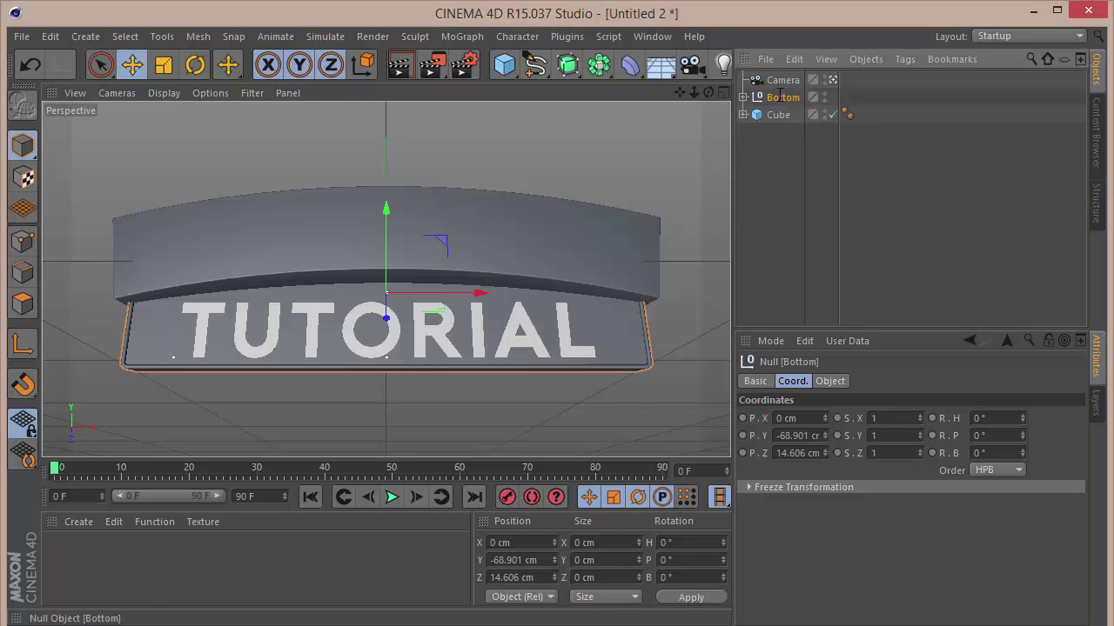
{"action": "left_click_drag", "start_coordinate": [786, 98], "coordinate": [810, 130]}
{"action": "left_click", "coordinate": [824, 109]}
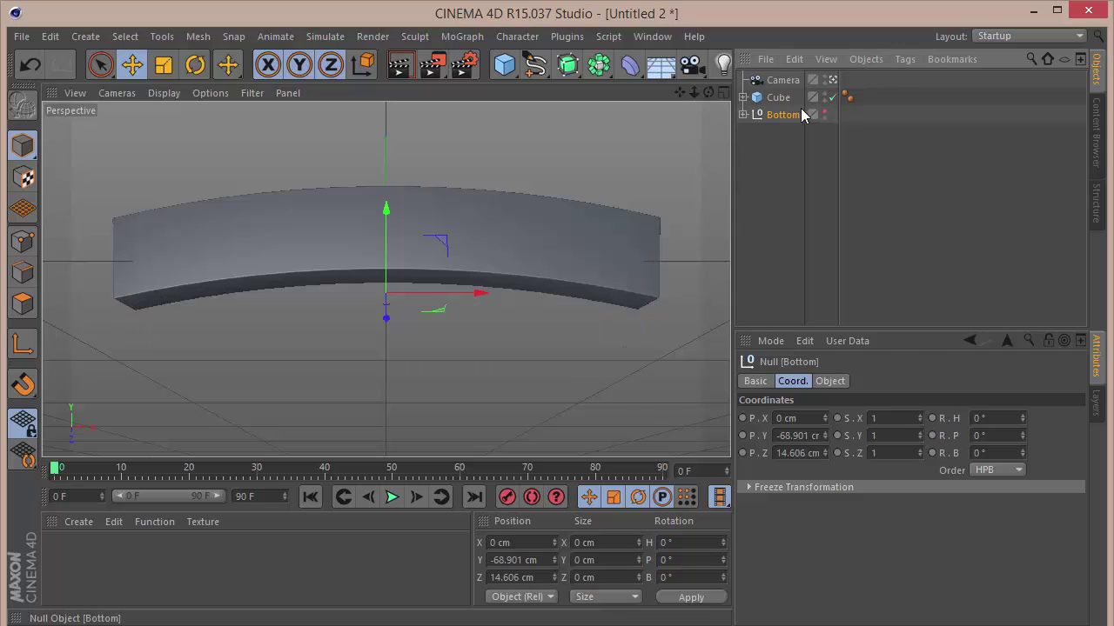
Step: Leave the camera view, add a Star spline and raise it to a Y position of about 77 cm
{"action": "left_click", "coordinate": [833, 80]}
{"action": "left_click_drag", "start_coordinate": [694, 92], "coordinate": [572, 239]}
{"action": "left_click_drag", "start_coordinate": [538, 68], "coordinate": [786, 180]}
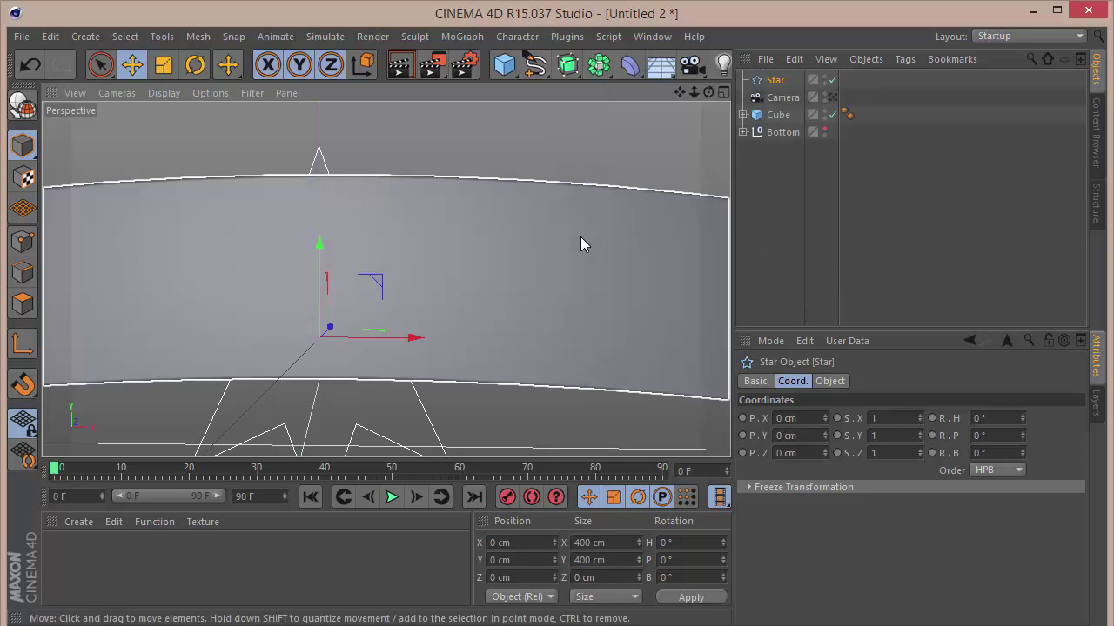
{"action": "left_click_drag", "start_coordinate": [321, 241], "coordinate": [319, 205]}
Step: Set the star to 5 points and move it in front of the main panel, to about -159 cm in Z
{"action": "left_click", "coordinate": [830, 381]}
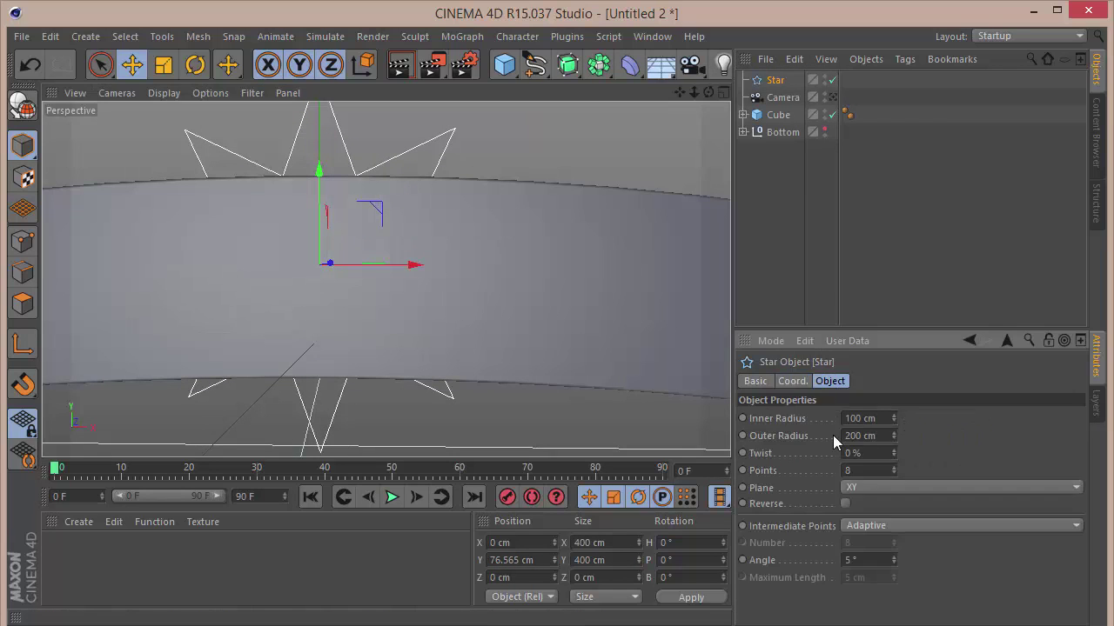
{"action": "left_click", "coordinate": [895, 473]}
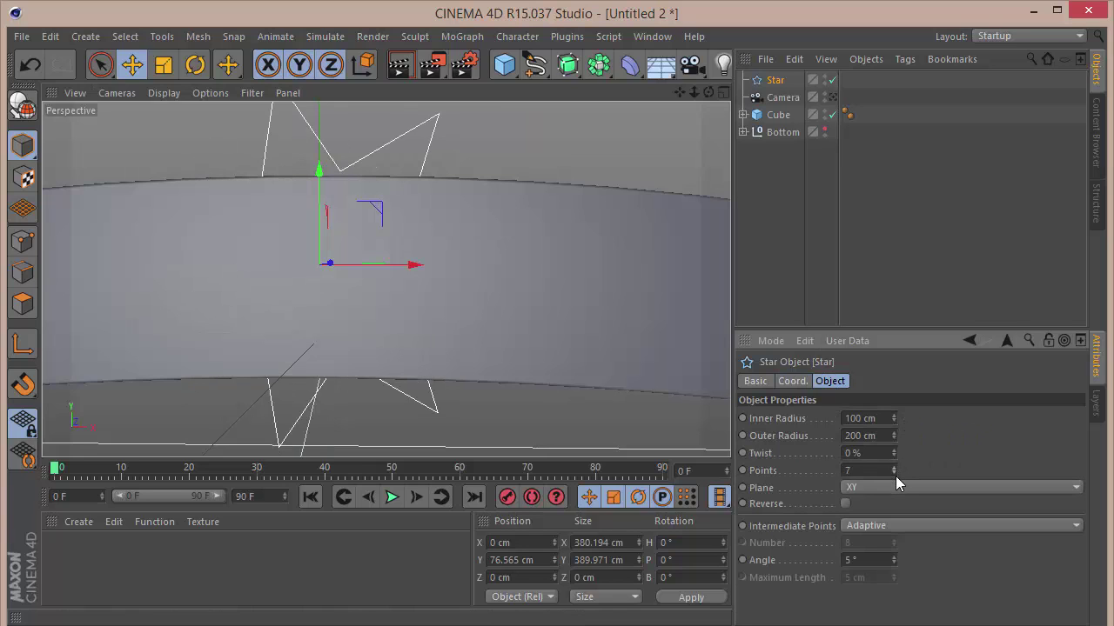
{"action": "left_click", "coordinate": [894, 474]}
{"action": "left_click", "coordinate": [895, 474]}
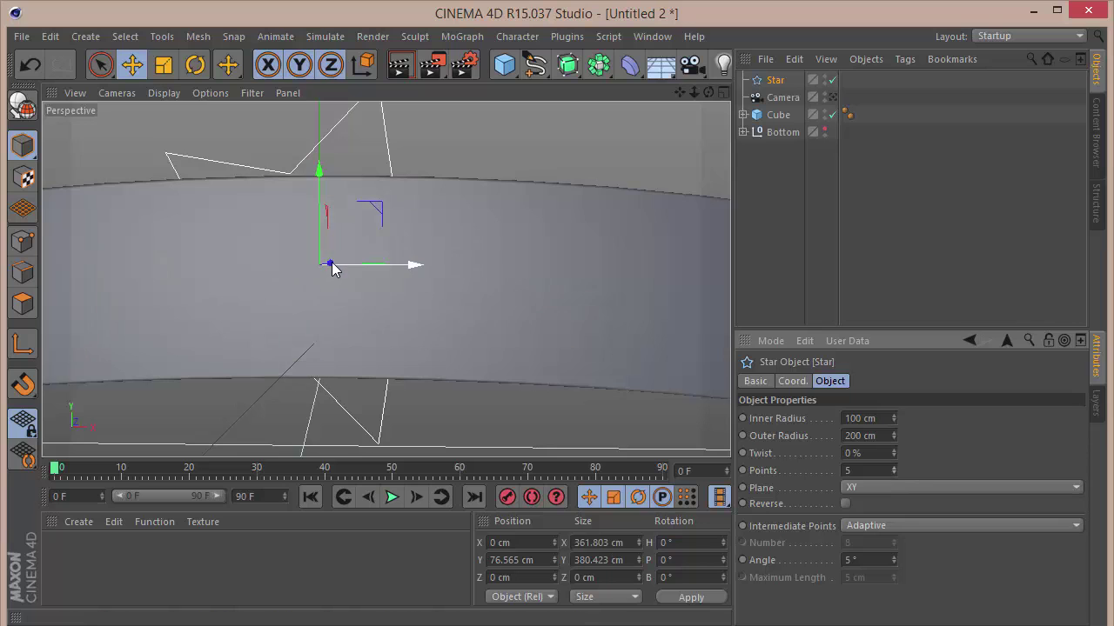
{"action": "left_click_drag", "start_coordinate": [332, 265], "coordinate": [315, 312]}
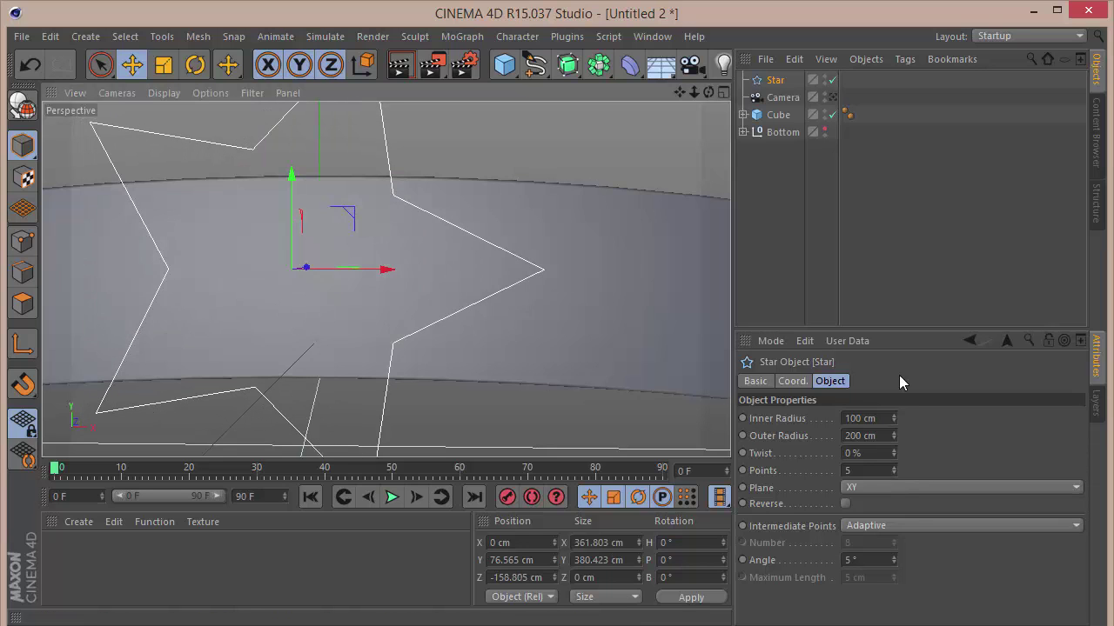
Step: Show the star in the maximized front view and display its coordinates
{"action": "left_click", "coordinate": [724, 91]}
{"action": "left_click", "coordinate": [723, 280]}
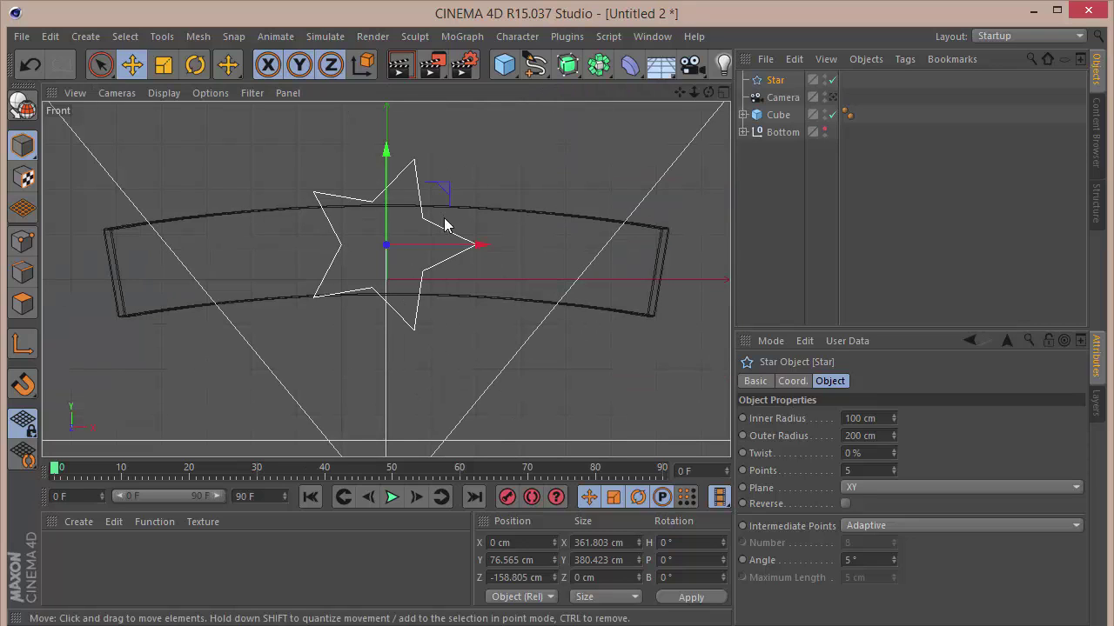
{"action": "left_click", "coordinate": [793, 381]}
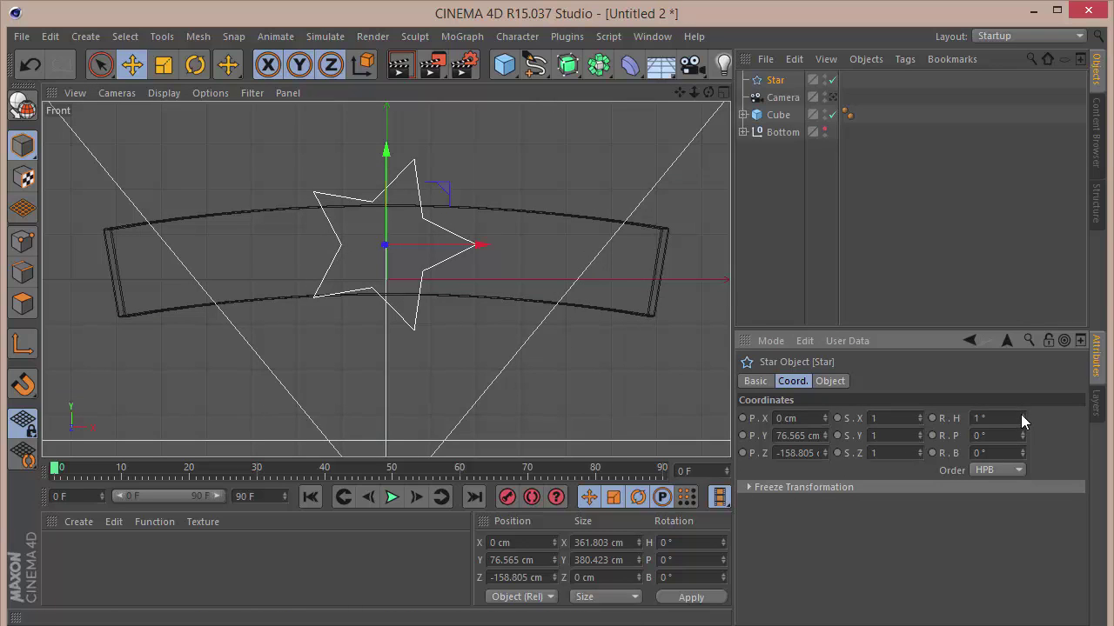
{"action": "left_click_drag", "start_coordinate": [1021, 421], "coordinate": [1035, 422]}
{"action": "key", "text": "ctrl+z"}
{"action": "key", "text": "ctrl+z"}
{"action": "key", "text": "ctrl+z"}
Step: Set the star's bank rotation to -18° so that one tip points straight up on the vertical axis
{"action": "left_click_drag", "start_coordinate": [1023, 453], "coordinate": [1008, 452]}
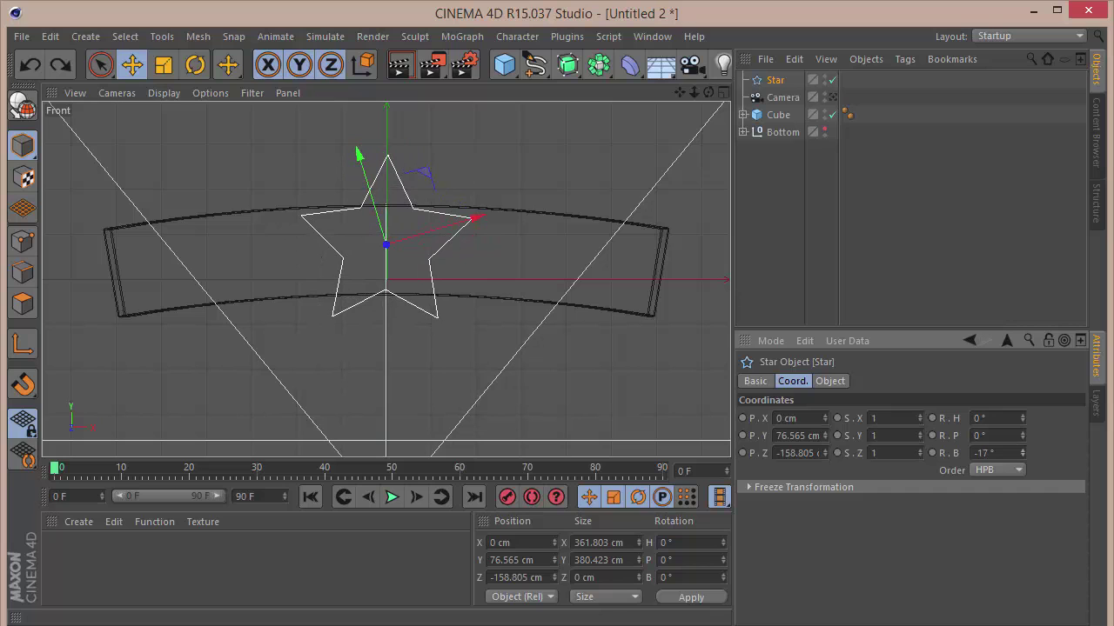
{"action": "right_click_drag", "start_coordinate": [391, 129], "coordinate": [497, 396], "text": "alt"}
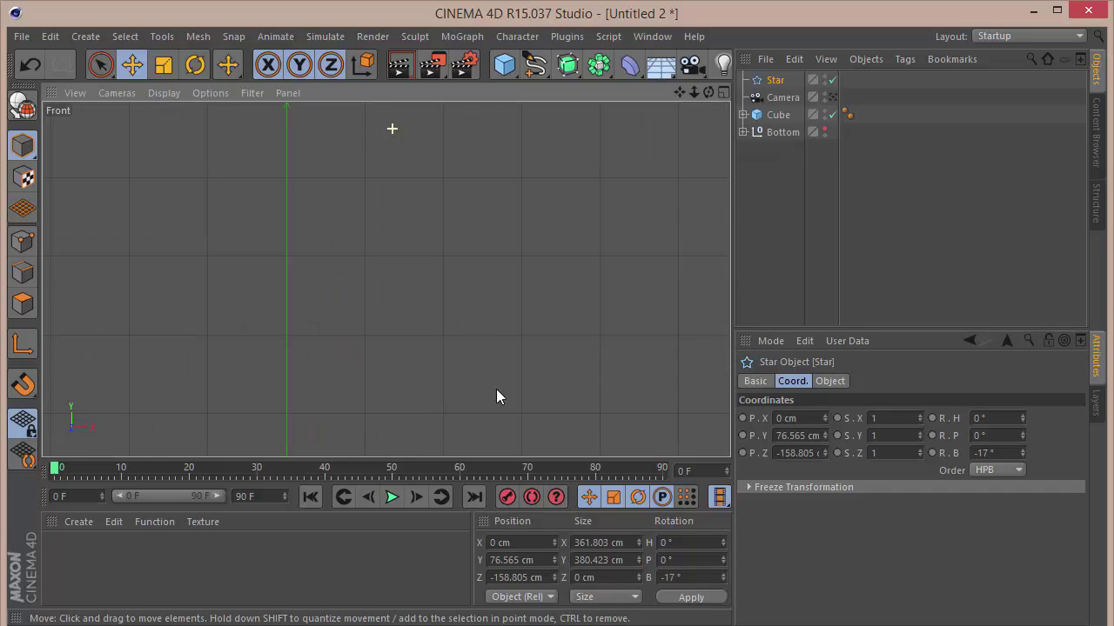
{"action": "mouse_move", "coordinate": [693, 92]}
{"action": "left_mouse_down"}
{"action": "mouse_move", "coordinate": [727, 92]}
{"action": "mouse_move", "coordinate": [674, 93]}
{"action": "left_mouse_up"}
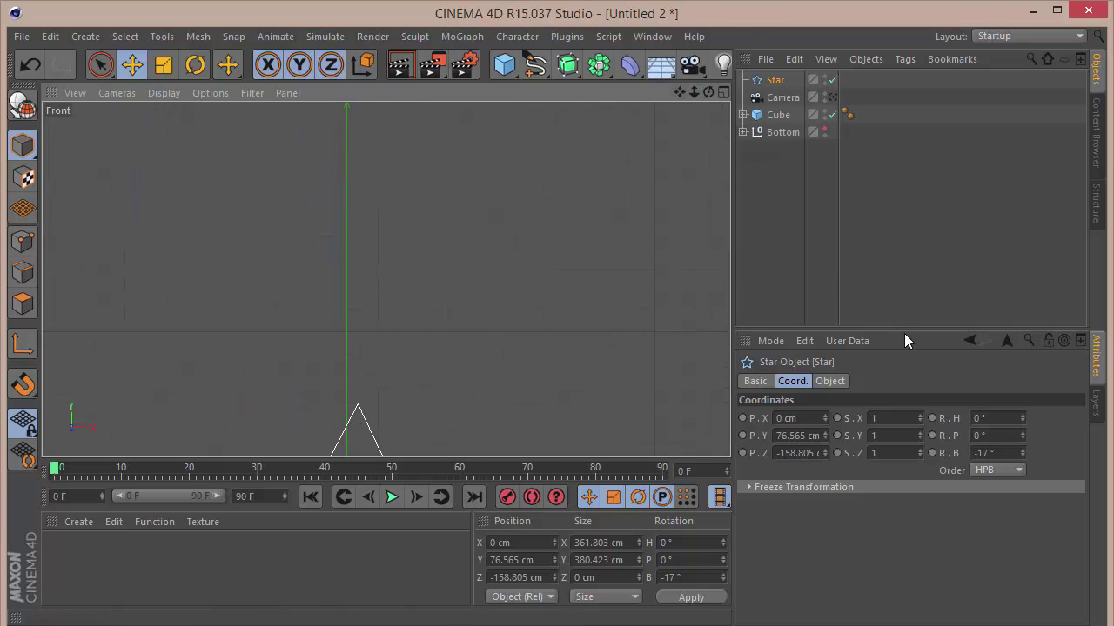
{"action": "left_click", "coordinate": [1023, 455]}
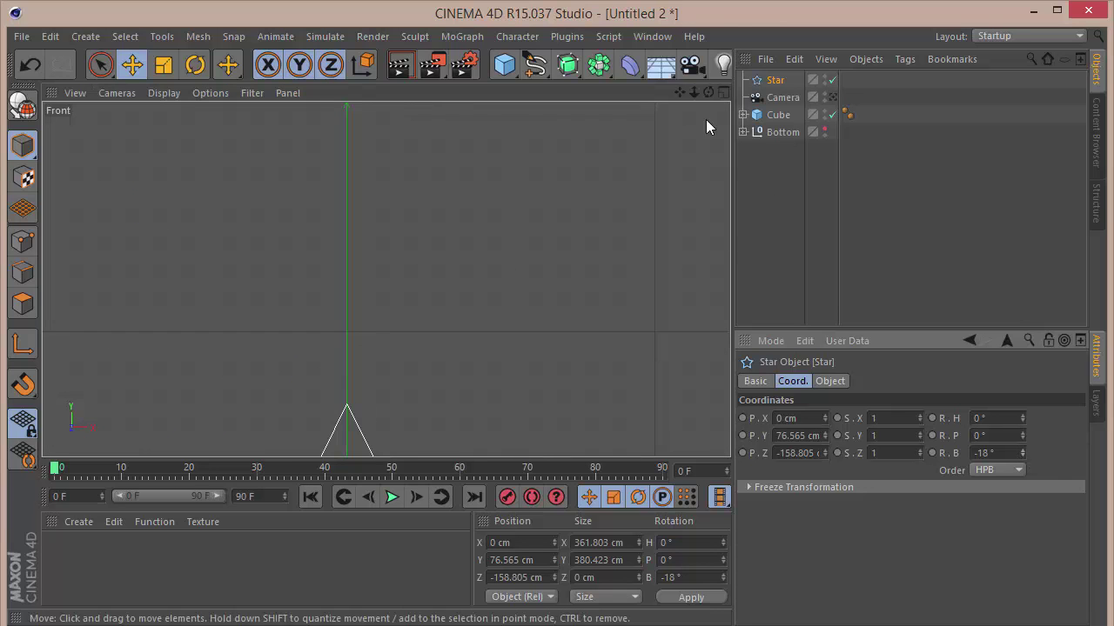
{"action": "scroll", "coordinate": [385, 280], "scroll_direction": "down", "scroll_amount": 10}
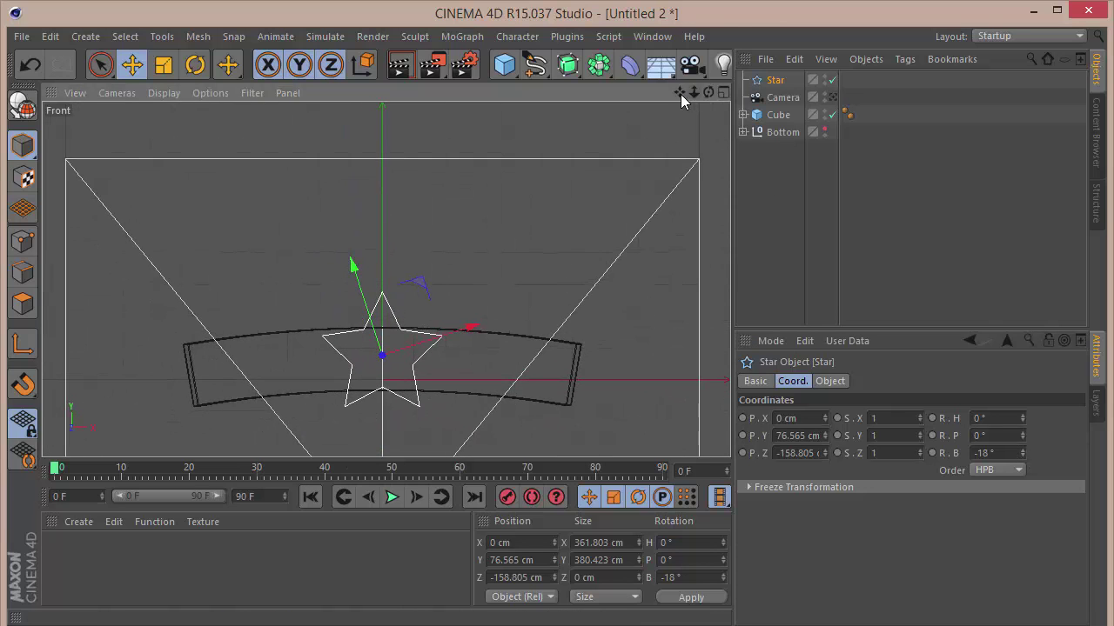
{"action": "left_click_drag", "start_coordinate": [680, 94], "coordinate": [675, 93]}
Step: Add an Extrude generator and nest the Star spline inside it
{"action": "left_click", "coordinate": [465, 36]}
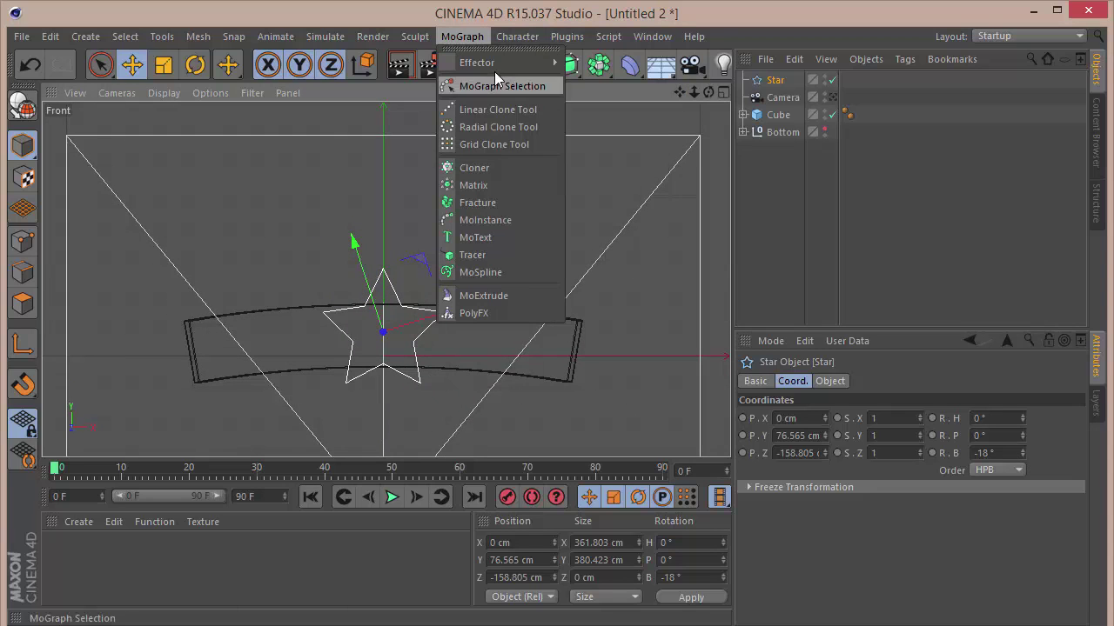
{"action": "left_click", "coordinate": [567, 64]}
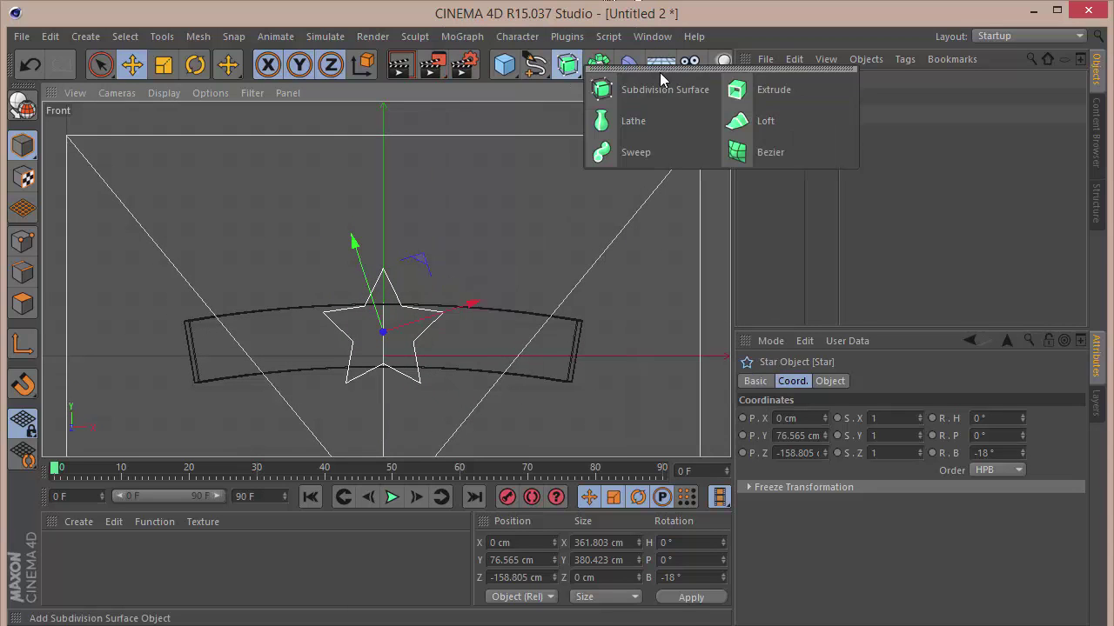
{"action": "left_click", "coordinate": [755, 89]}
{"action": "left_click_drag", "start_coordinate": [770, 98], "coordinate": [774, 85]}
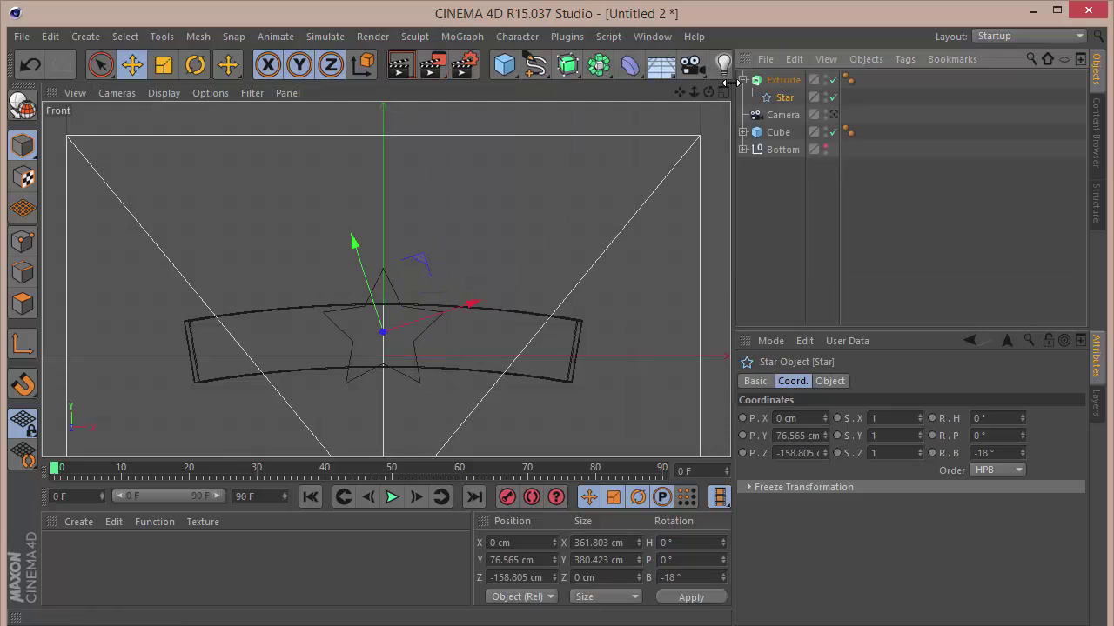
Step: Set the star's extrusion depth to 50 cm along Z
{"action": "left_click", "coordinate": [724, 92]}
{"action": "left_click", "coordinate": [377, 92]}
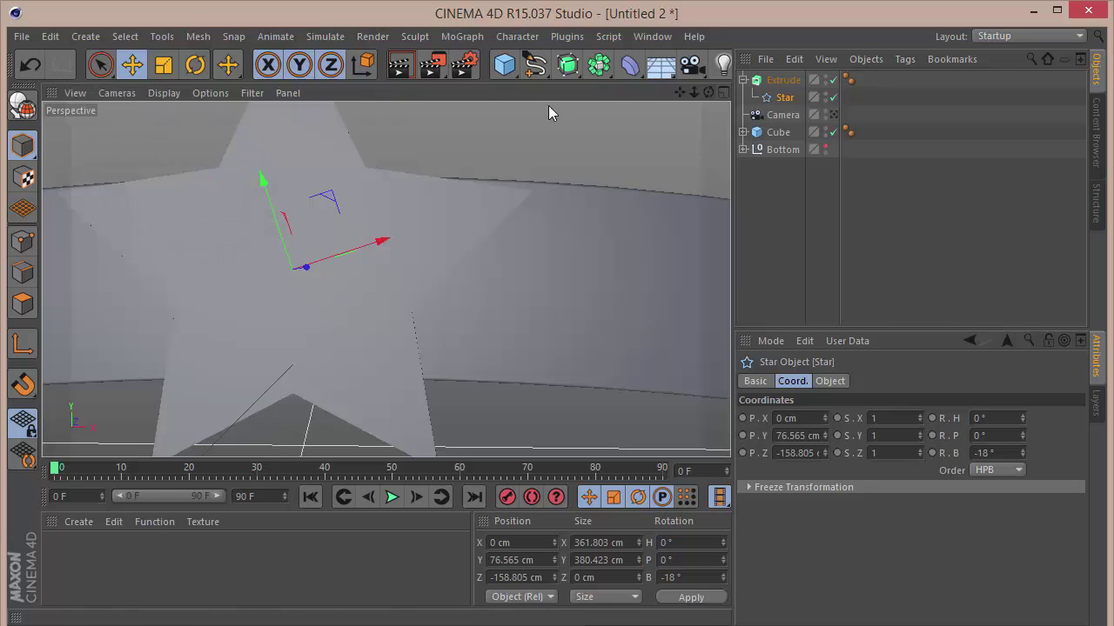
{"action": "left_click_drag", "start_coordinate": [709, 92], "coordinate": [385, 279]}
{"action": "left_click", "coordinate": [782, 80]}
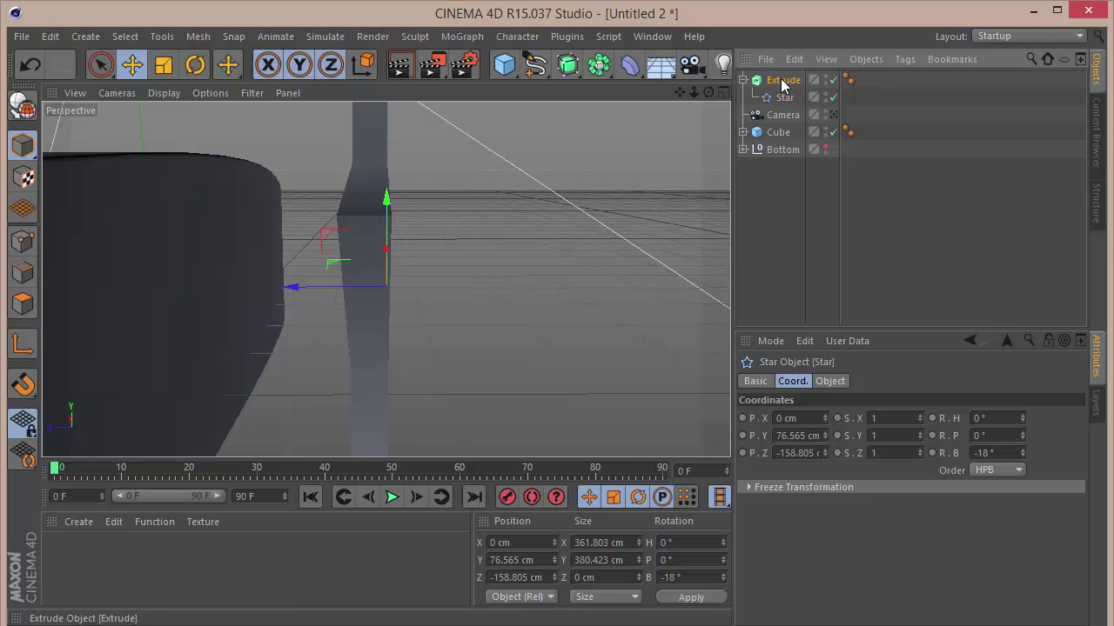
{"action": "left_click", "coordinate": [830, 381]}
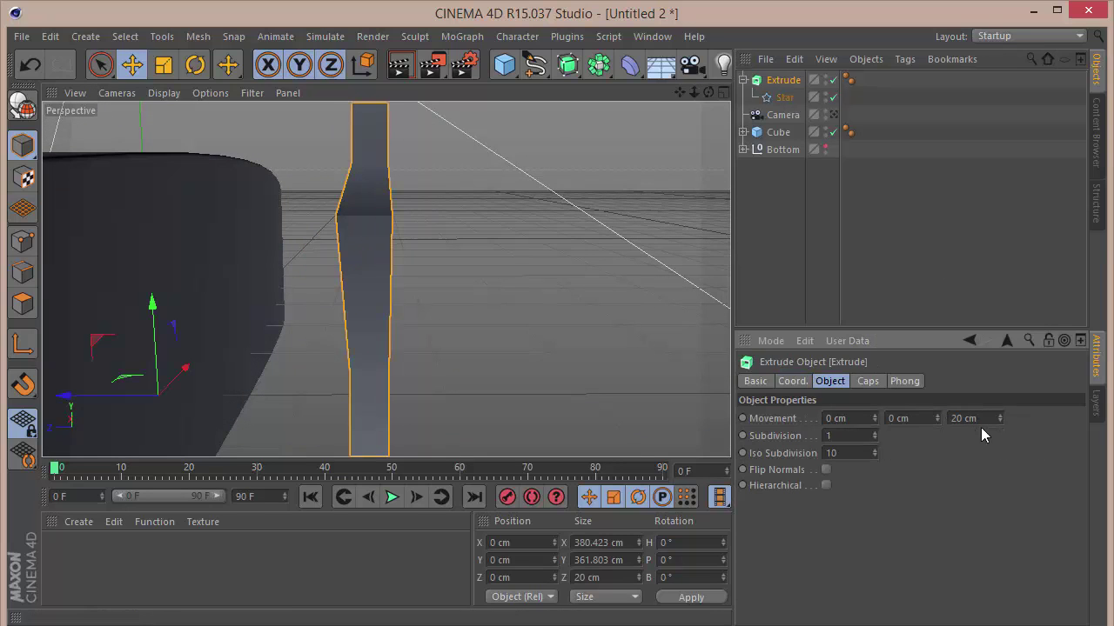
{"action": "left_click", "coordinate": [967, 419]}
{"action": "type", "text": "50"}
{"action": "key", "text": "Return"}
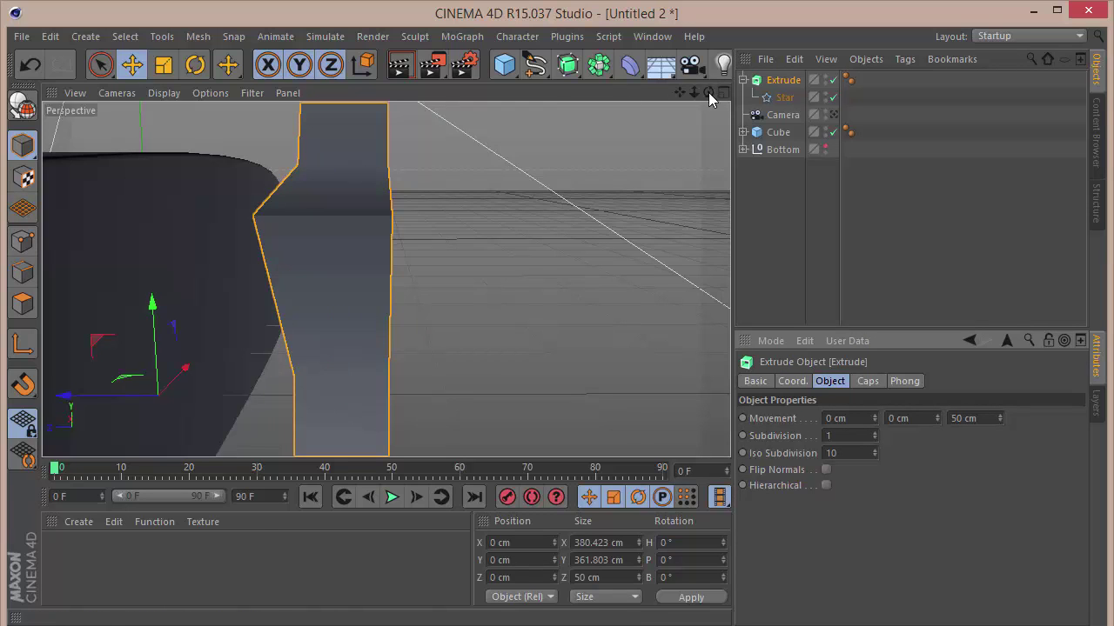
Step: Display the shaded objects with their edge lines in the perspective view, seen from an angle
{"action": "left_click_drag", "start_coordinate": [709, 96], "coordinate": [709, 98]}
{"action": "left_click", "coordinate": [163, 92]}
{"action": "left_click", "coordinate": [181, 135]}
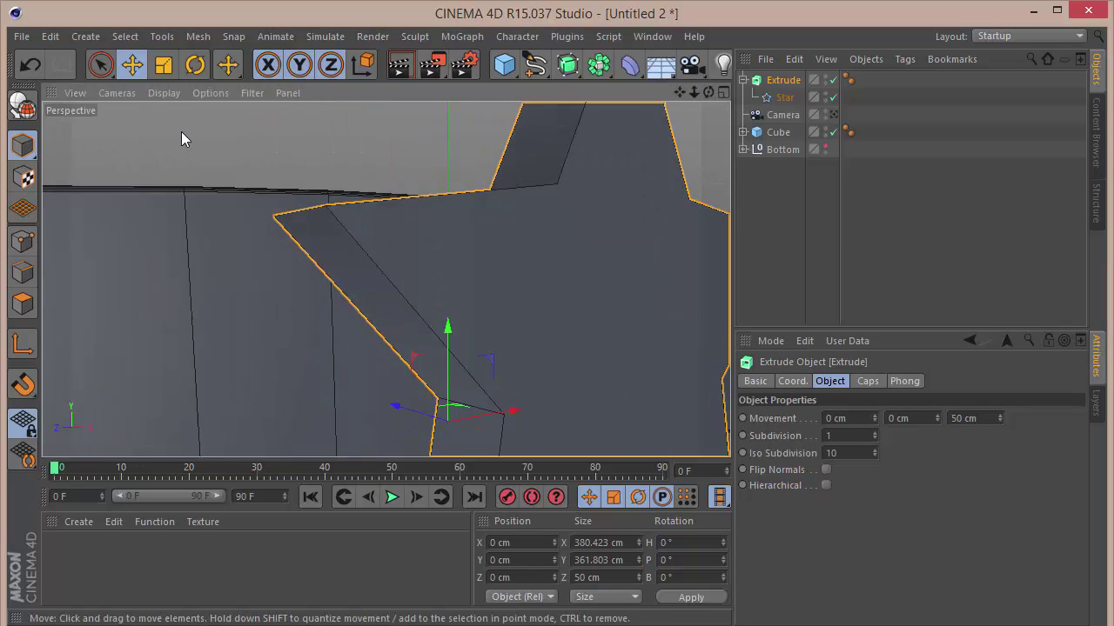
{"action": "left_click", "coordinate": [876, 433]}
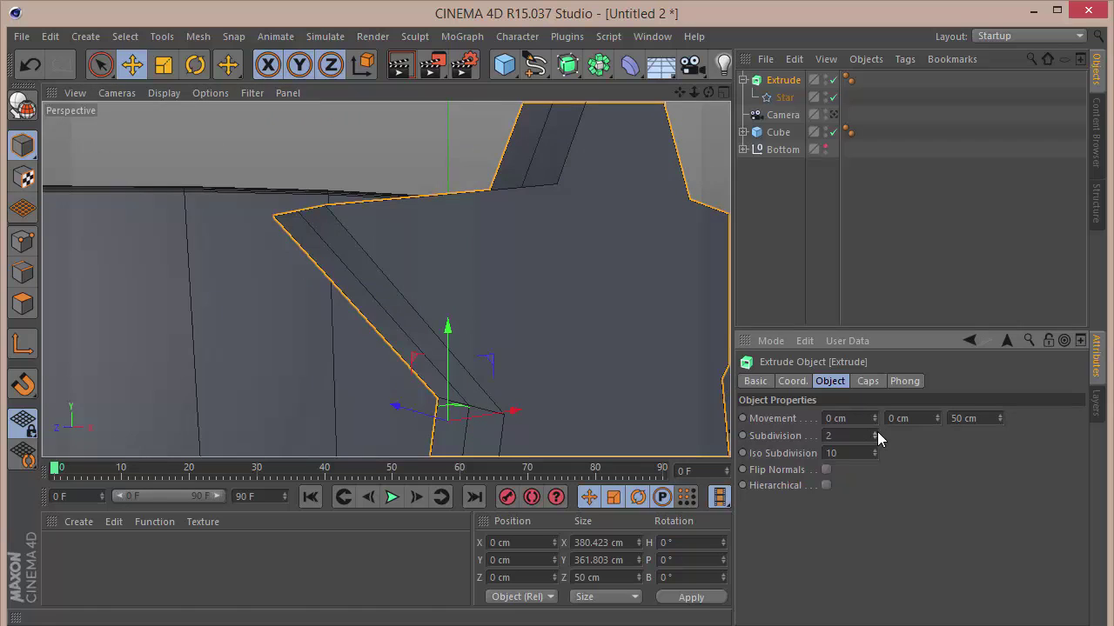
{"action": "left_click", "coordinate": [876, 440]}
{"action": "left_click", "coordinate": [782, 97]}
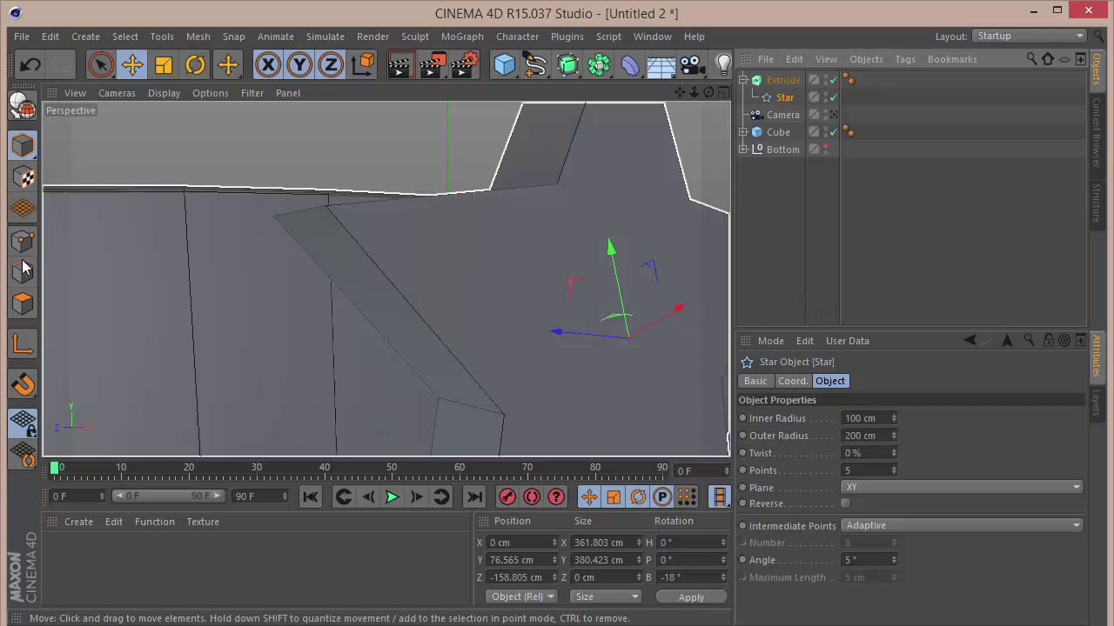
{"action": "left_click", "coordinate": [22, 106]}
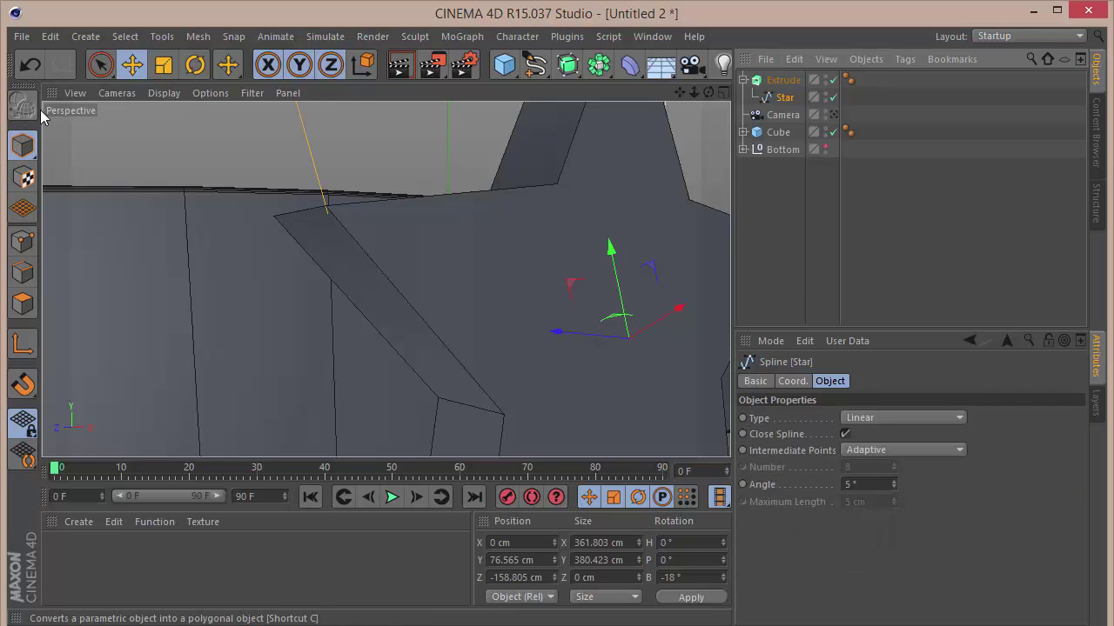
{"action": "key", "text": "ctrl+z"}
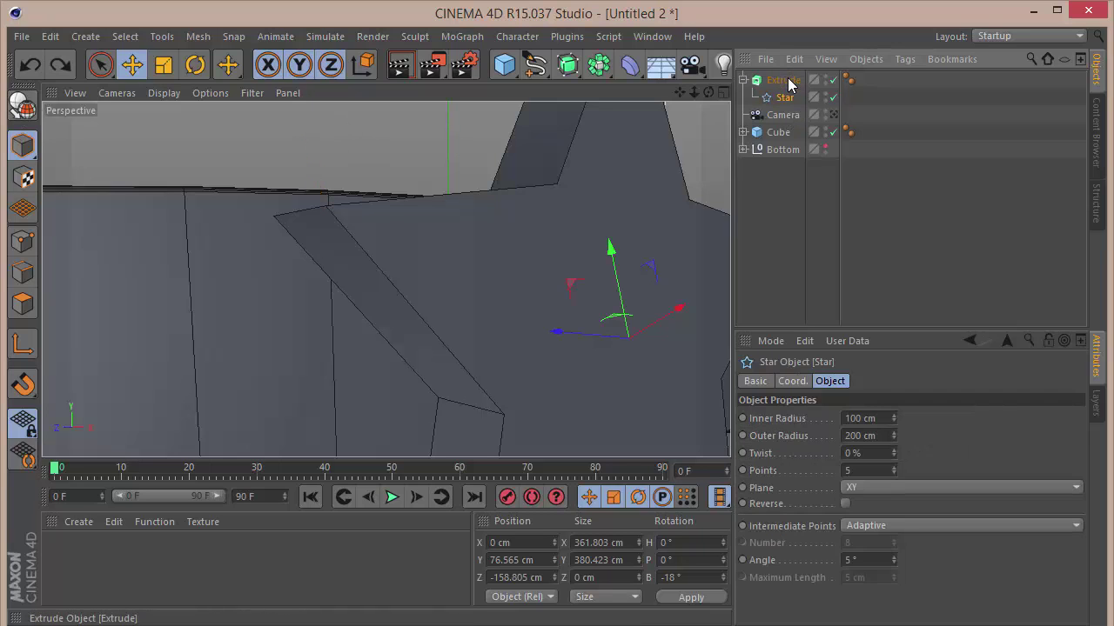
Step: Make the star's Extrude editable and merge it with Cap 1 and Cap 2 using Connect Objects + Delete
{"action": "left_click", "coordinate": [783, 80]}
{"action": "left_click", "coordinate": [23, 106]}
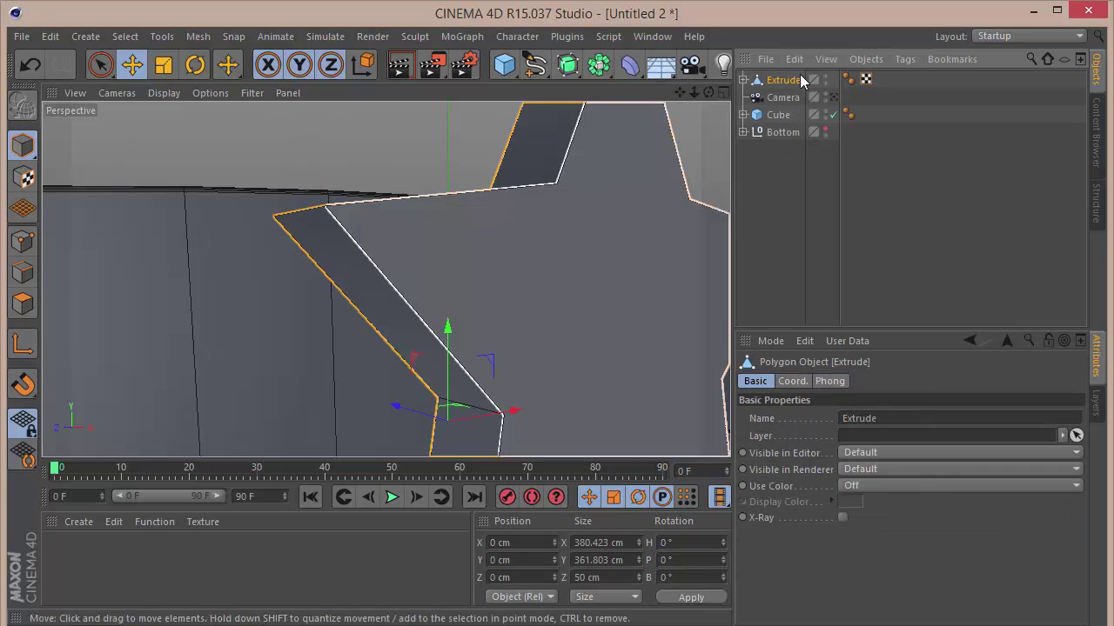
{"action": "left_click", "coordinate": [743, 80]}
{"action": "left_click", "coordinate": [783, 116]}
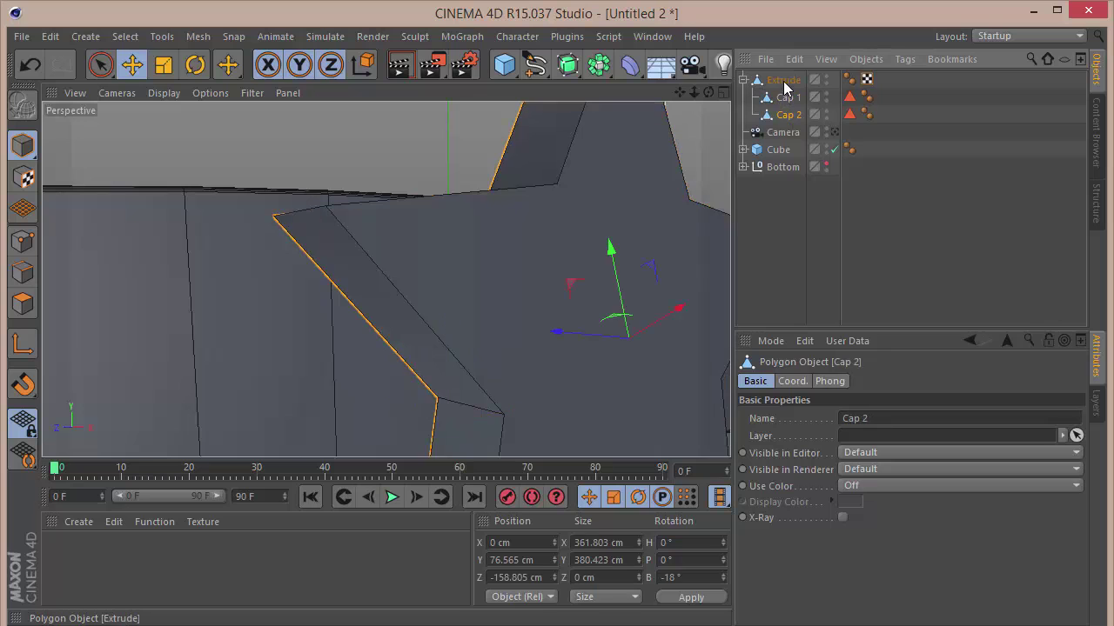
{"action": "left_click", "coordinate": [783, 80], "text": "shift"}
{"action": "right_click", "coordinate": [783, 80]}
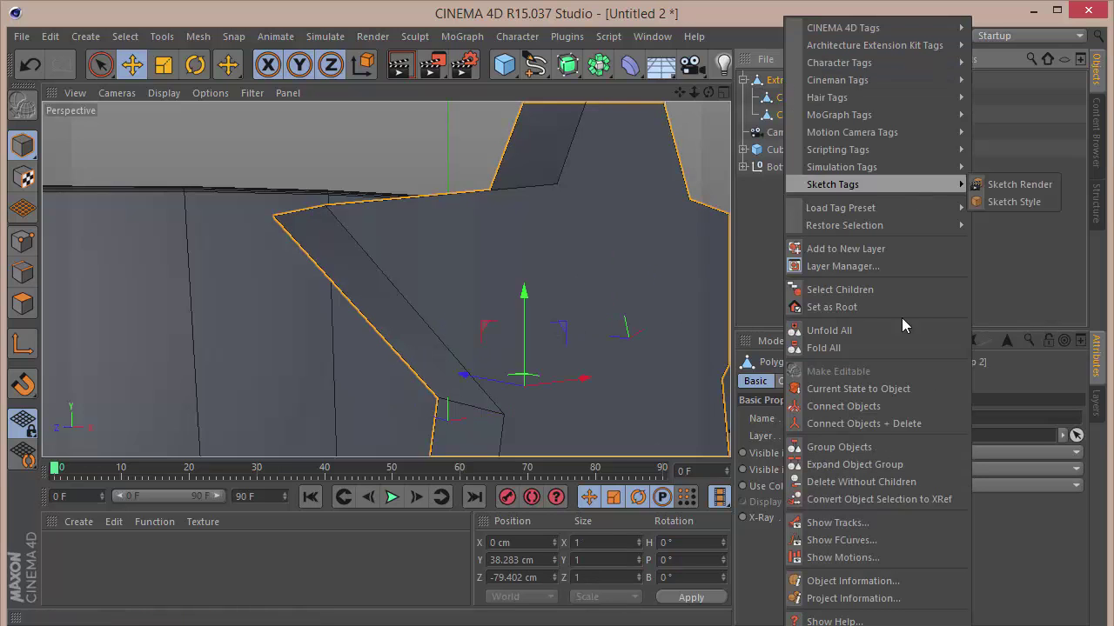
{"action": "left_click", "coordinate": [891, 424]}
Step: In the front view, cut the star's points through the centre with the Knife, Visible Only off, joining each tip to its opposite inner corner
{"action": "left_click", "coordinate": [723, 95]}
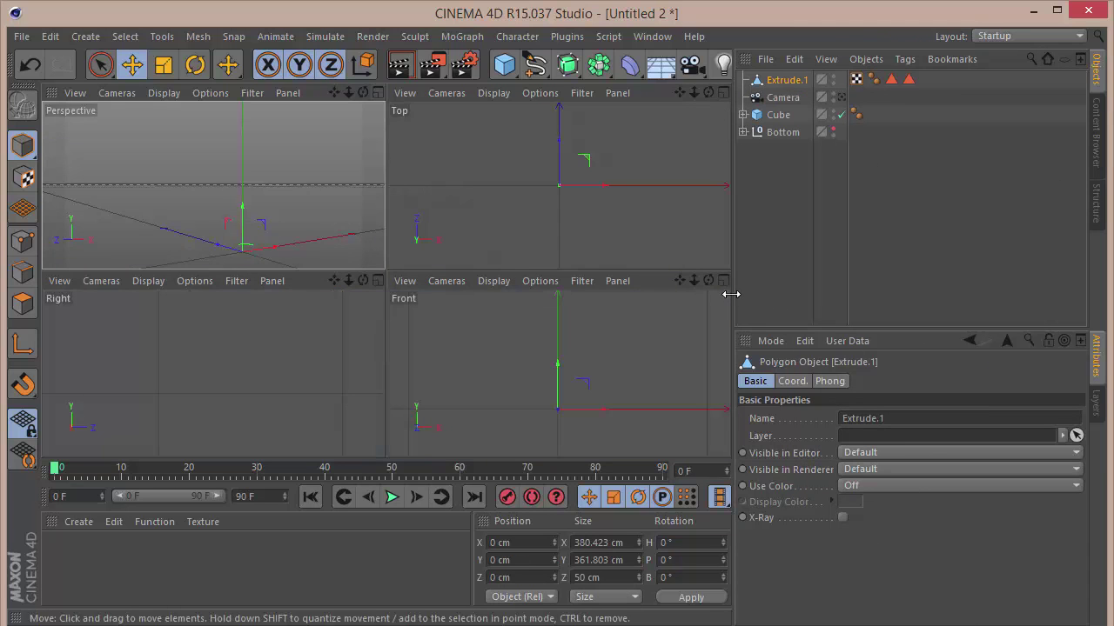
{"action": "left_click", "coordinate": [725, 279]}
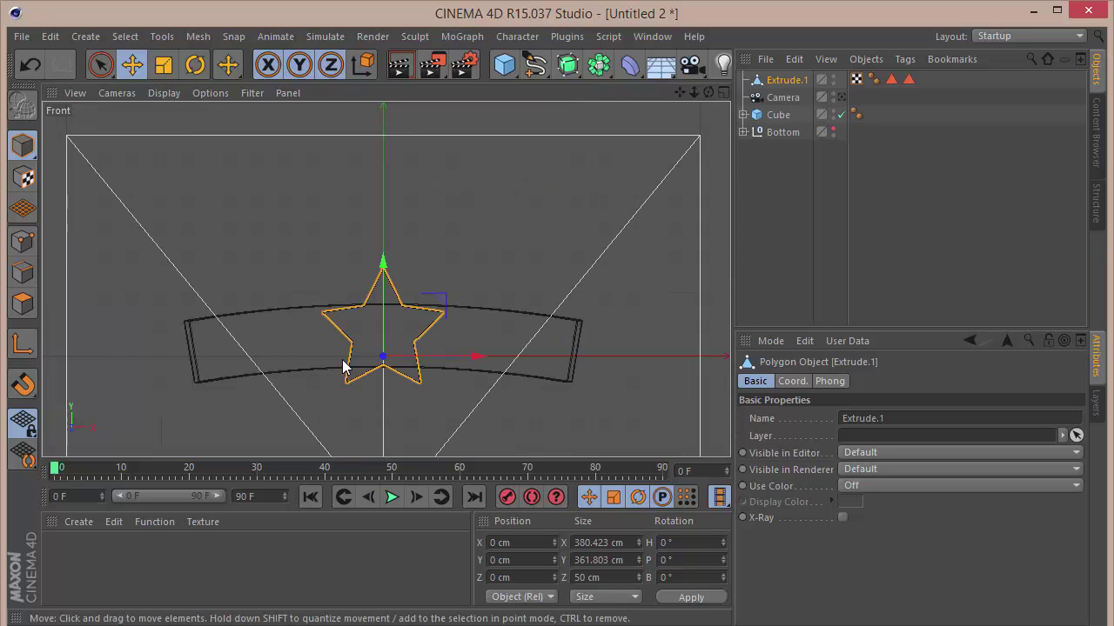
{"action": "scroll", "coordinate": [354, 342], "scroll_direction": "up", "scroll_amount": 5}
{"action": "scroll", "coordinate": [352, 343], "scroll_direction": "down", "scroll_amount": 1}
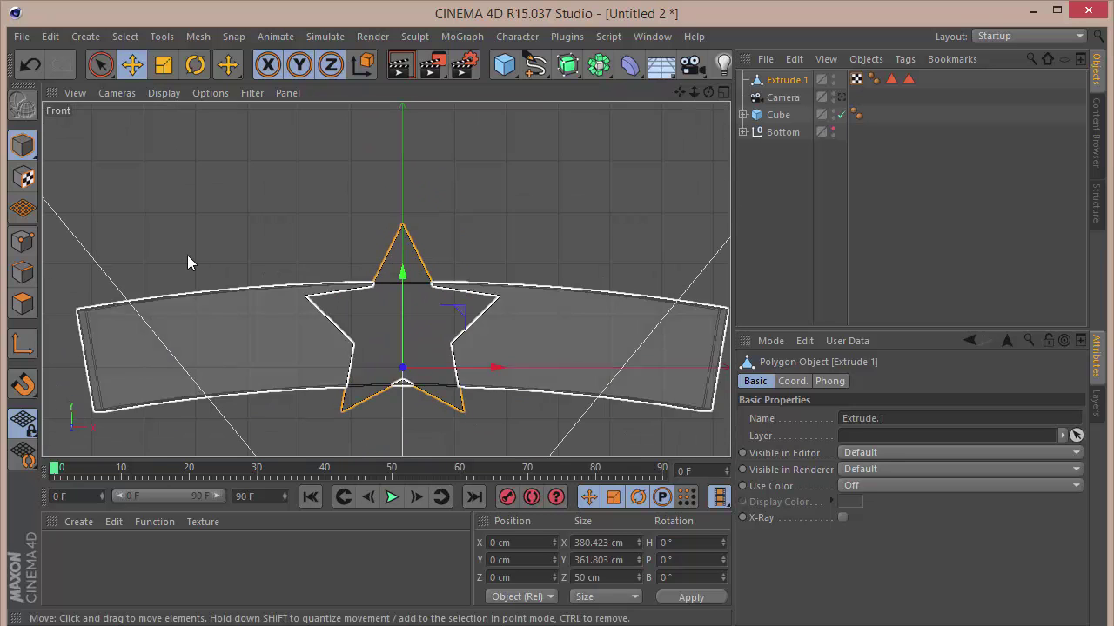
{"action": "left_click", "coordinate": [23, 241]}
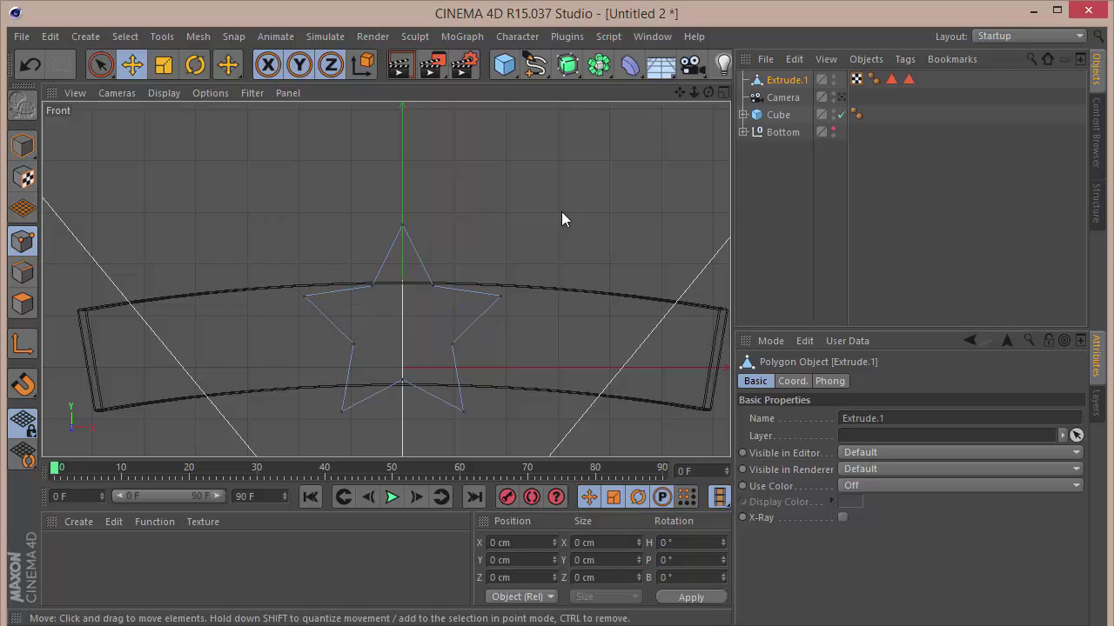
{"action": "key", "text": "k"}
{"action": "key", "text": "k"}
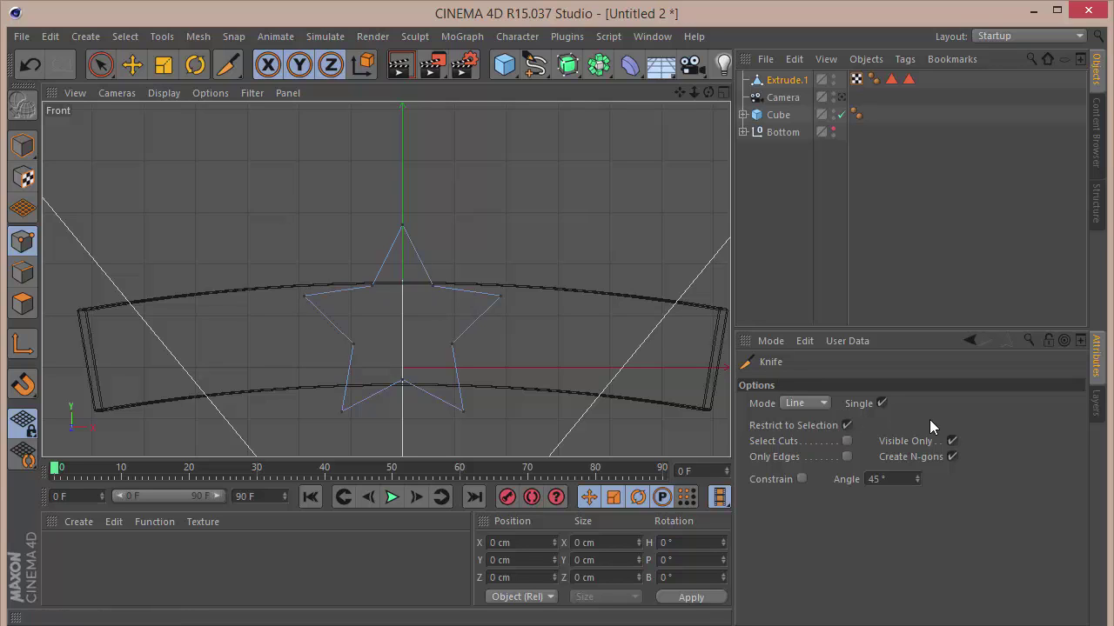
{"action": "left_click", "coordinate": [952, 441]}
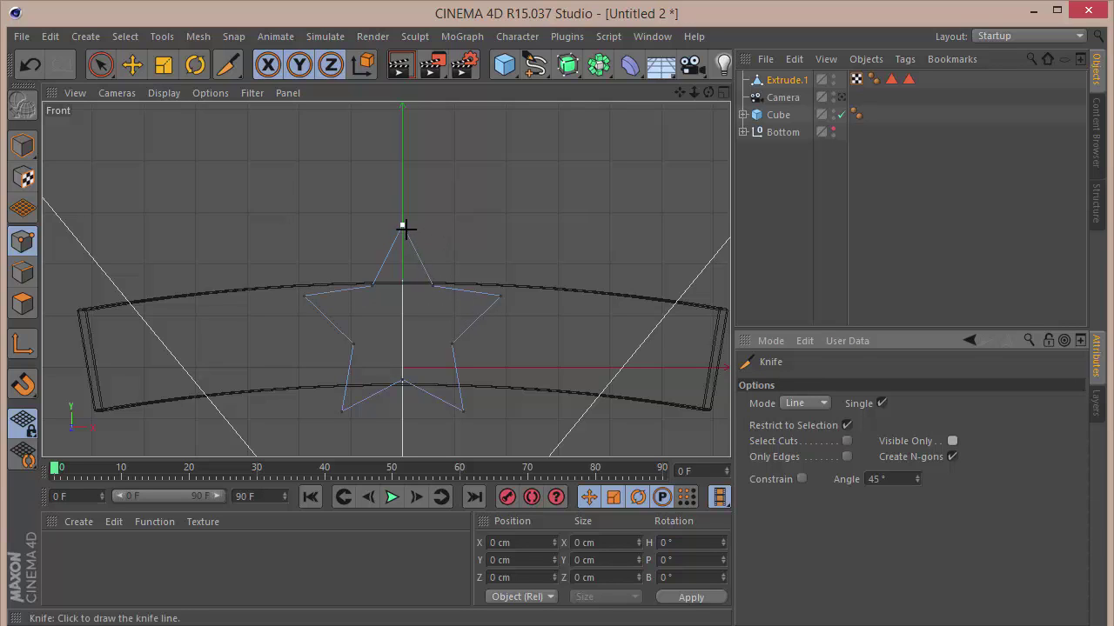
{"action": "left_click_drag", "start_coordinate": [403, 228], "coordinate": [402, 381]}
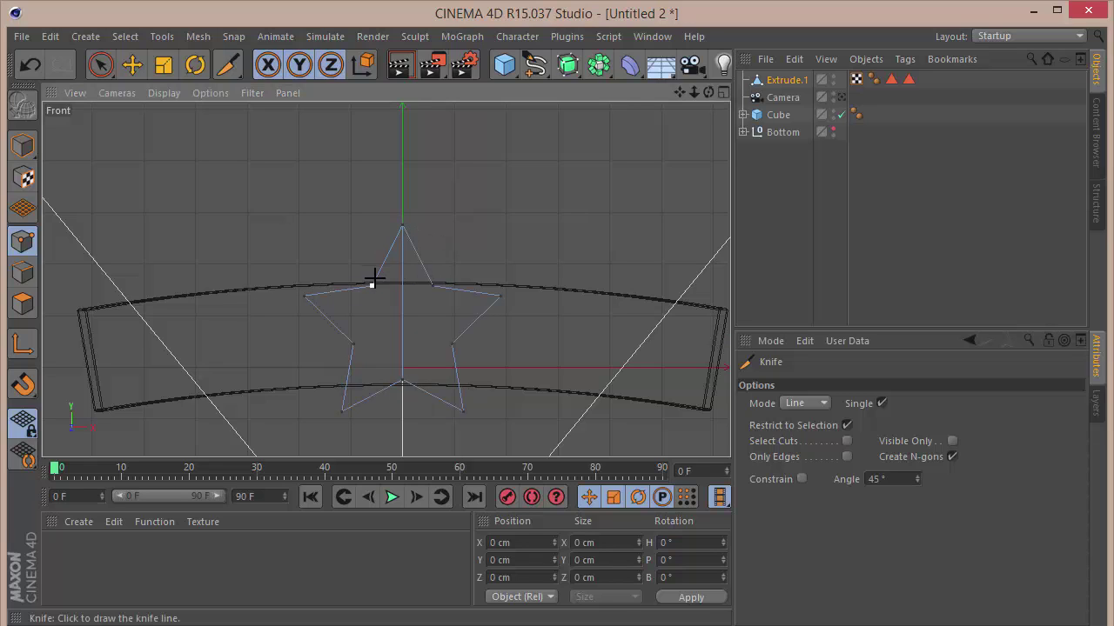
{"action": "left_click_drag", "start_coordinate": [374, 286], "coordinate": [462, 413]}
{"action": "left_click_drag", "start_coordinate": [432, 285], "coordinate": [346, 410]}
{"action": "left_click_drag", "start_coordinate": [354, 344], "coordinate": [502, 299]}
{"action": "left_click_drag", "start_coordinate": [499, 298], "coordinate": [303, 295]}
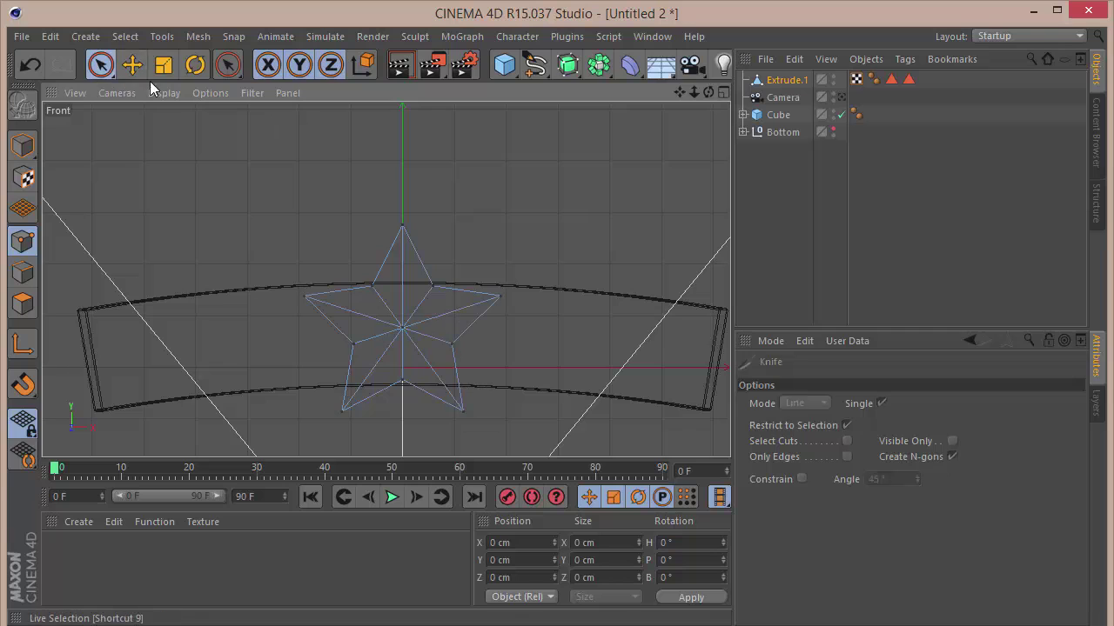
Step: Select only the star's front centre point, with Only Select Visible Elements on, and pull it forward in the top view to about Z -215 cm
{"action": "left_click", "coordinate": [100, 64]}
{"action": "left_click", "coordinate": [903, 466]}
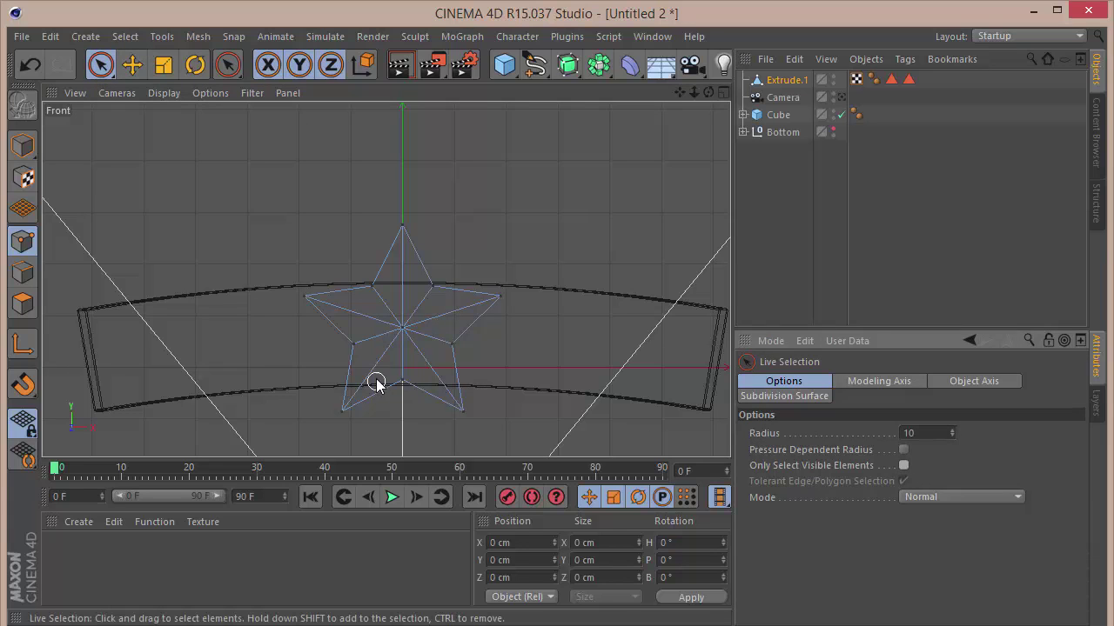
{"action": "left_click", "coordinate": [402, 330]}
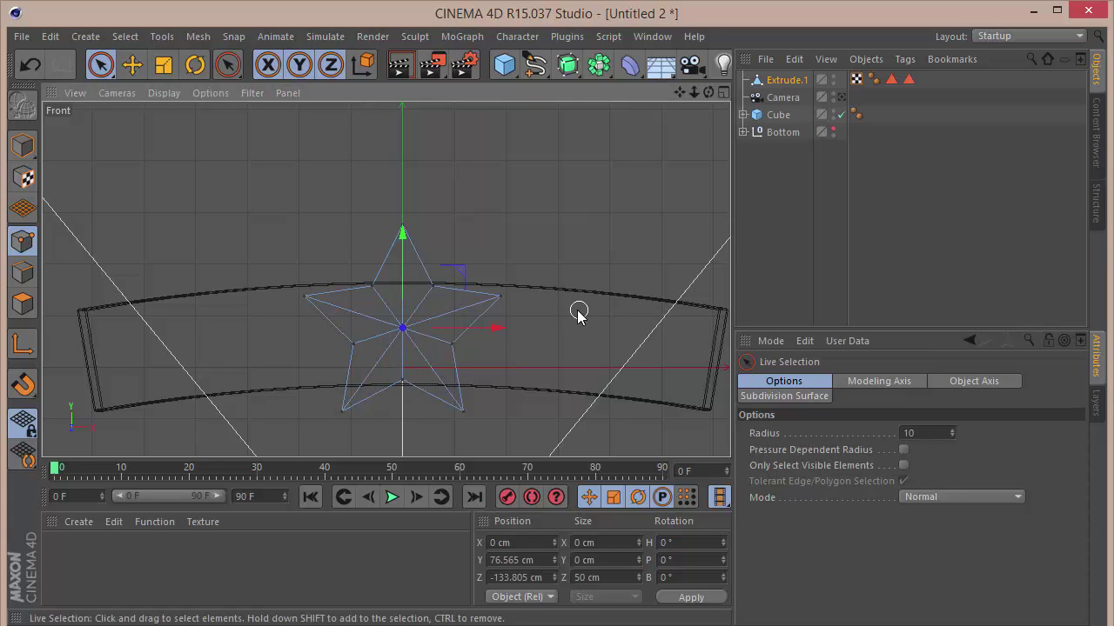
{"action": "left_click", "coordinate": [903, 465]}
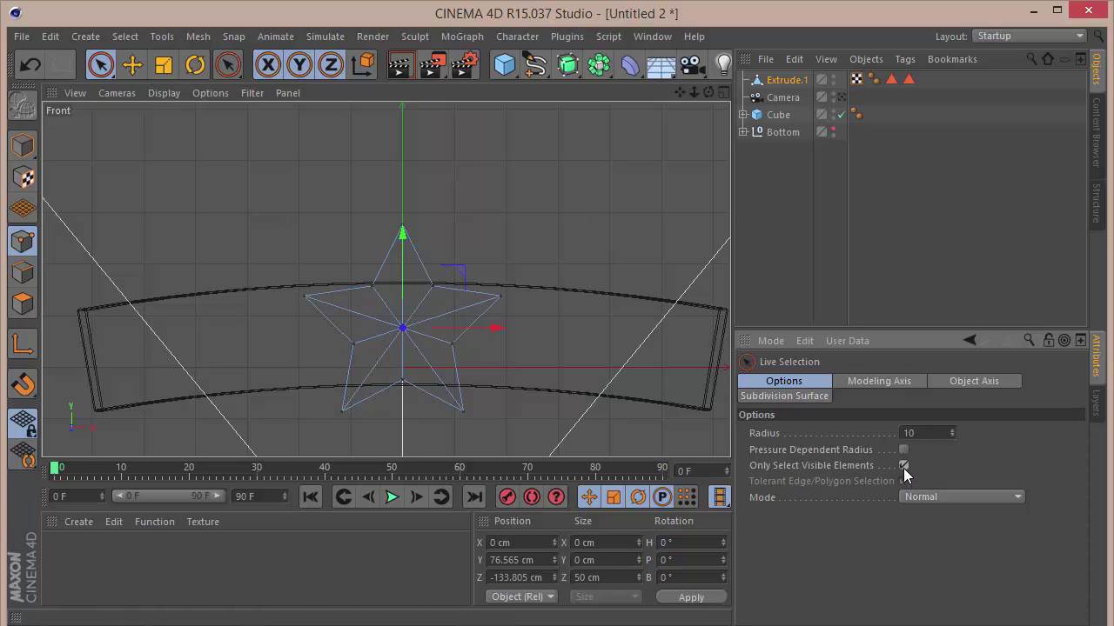
{"action": "left_click", "coordinate": [487, 322]}
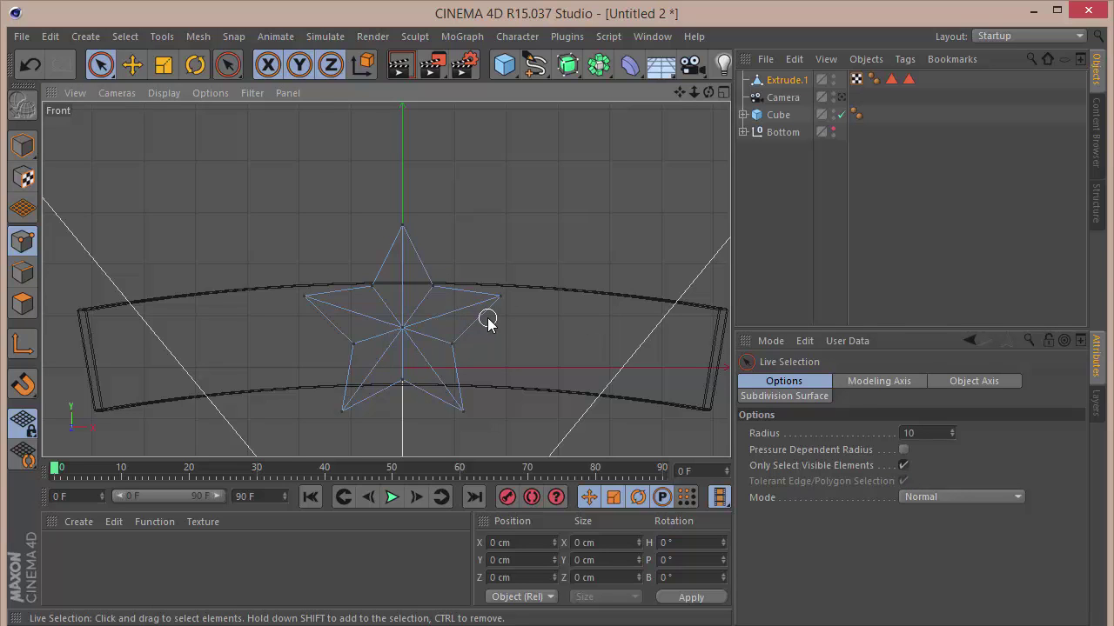
{"action": "left_click", "coordinate": [403, 329]}
{"action": "left_click", "coordinate": [723, 92]}
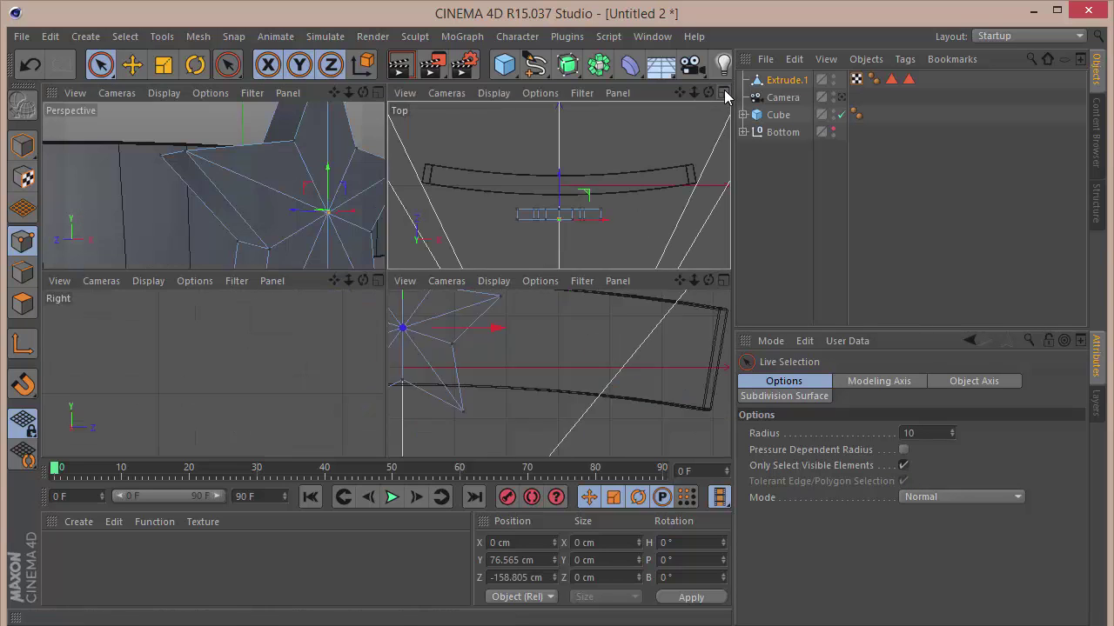
{"action": "left_click", "coordinate": [723, 92]}
{"action": "left_click_drag", "start_coordinate": [387, 265], "coordinate": [387, 293]}
{"action": "left_click", "coordinate": [723, 93]}
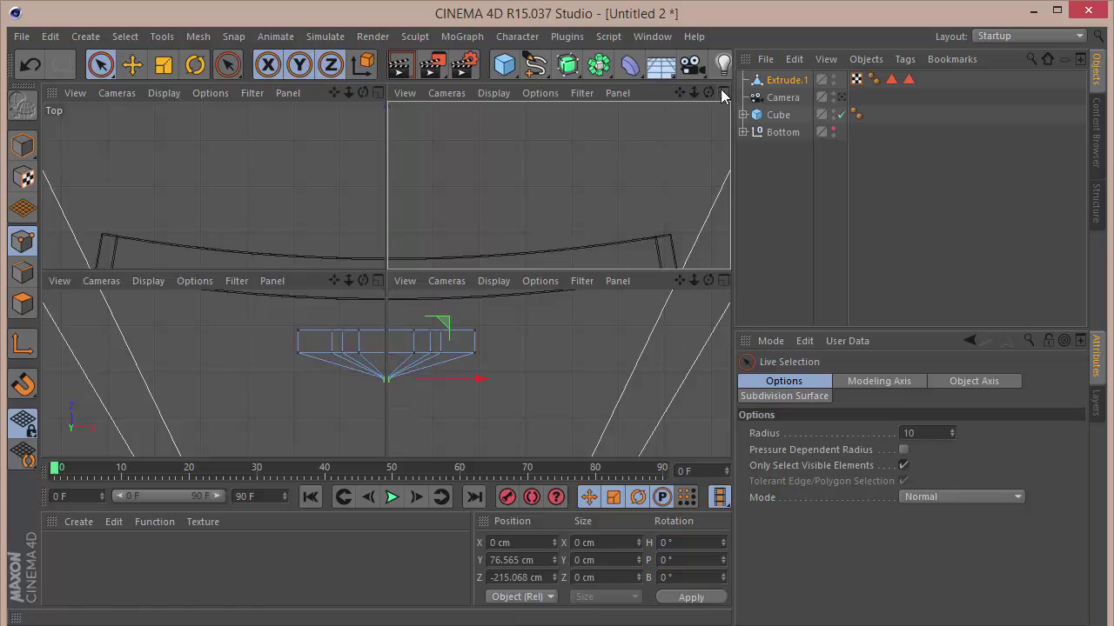
{"action": "left_click", "coordinate": [382, 94]}
{"action": "left_click_drag", "start_coordinate": [705, 95], "coordinate": [385, 279]}
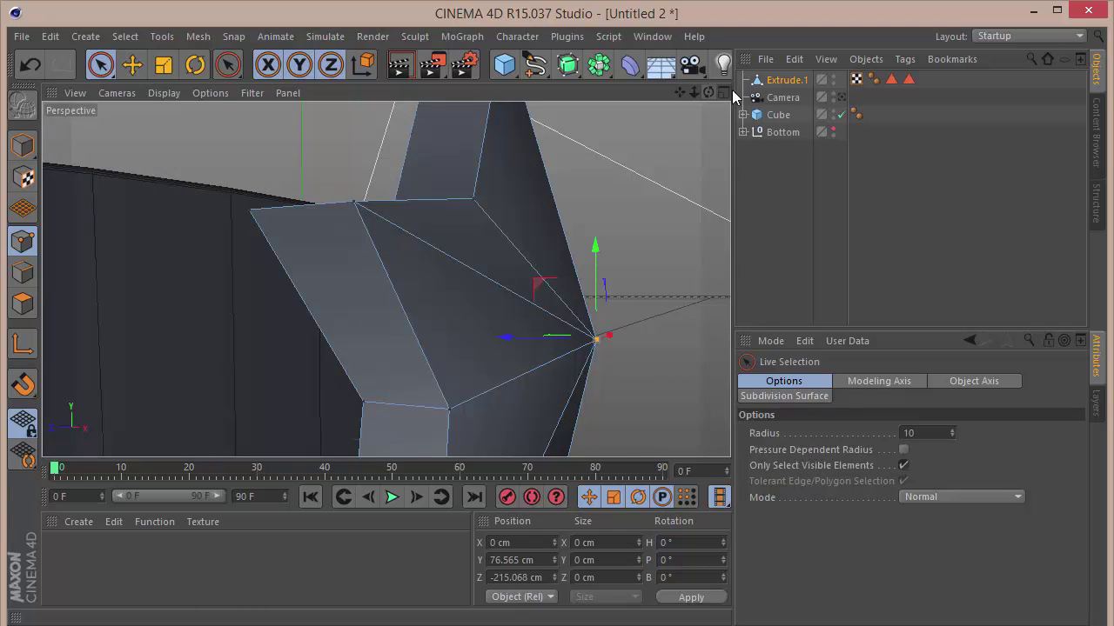
Step: Try to shift the five edges running from the star's centre to its inner corners along Z, in edge mode
{"action": "left_click", "coordinate": [725, 92]}
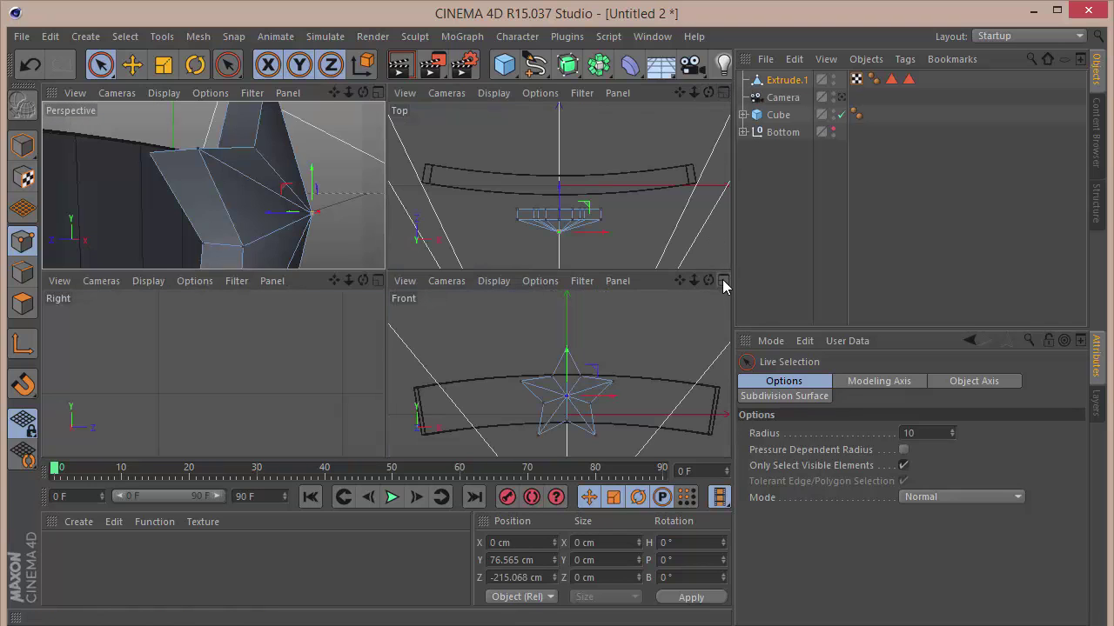
{"action": "left_click", "coordinate": [723, 298]}
{"action": "left_click", "coordinate": [24, 275]}
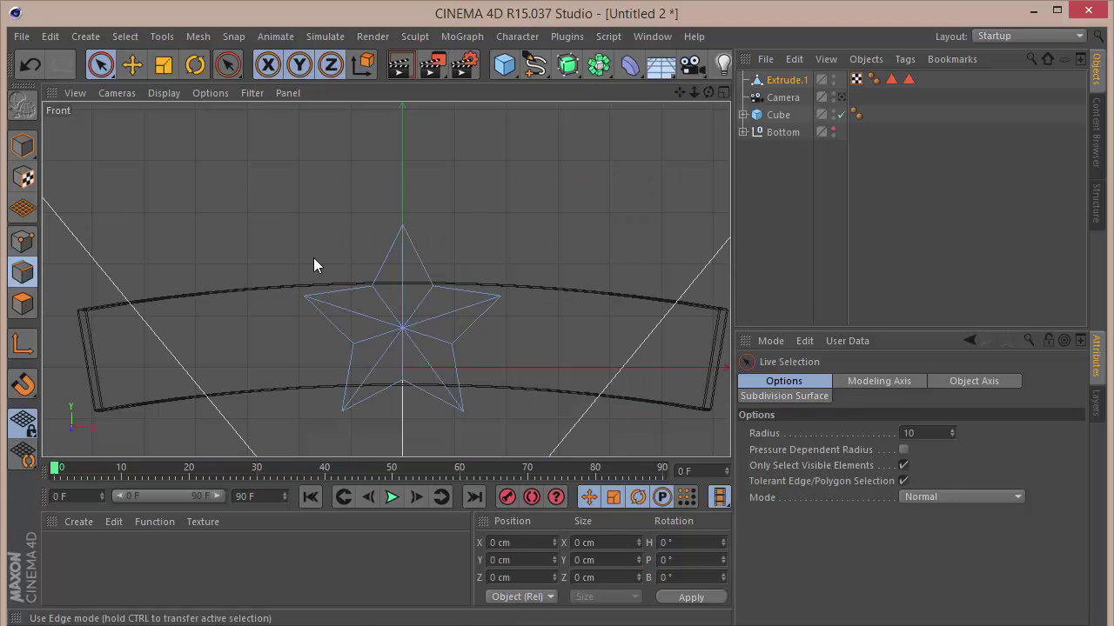
{"action": "left_click", "coordinate": [380, 303]}
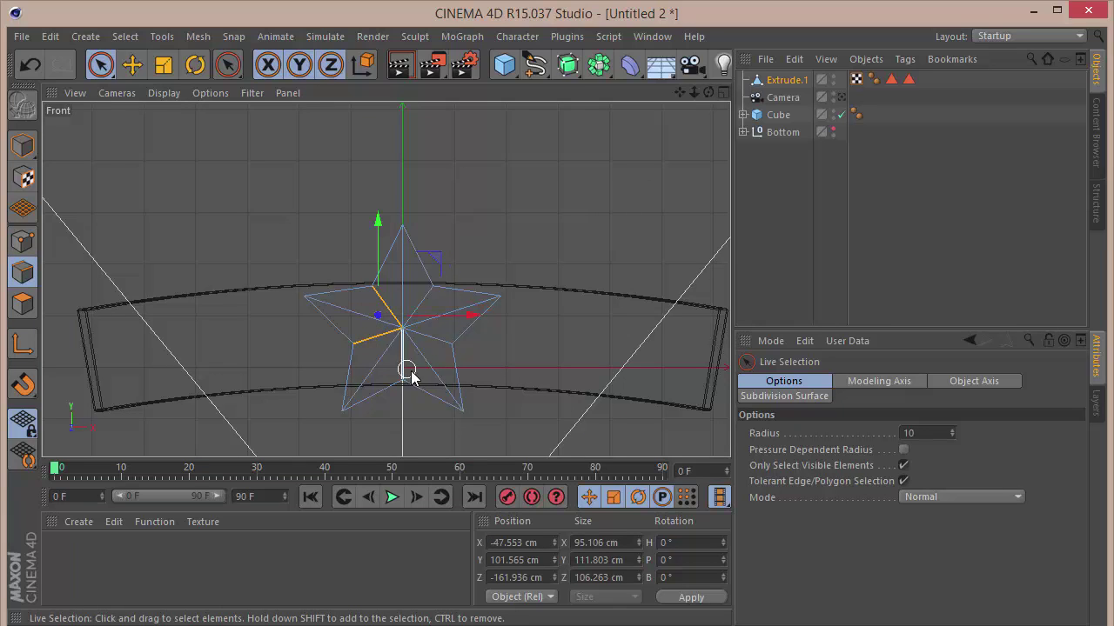
{"action": "left_click", "coordinate": [409, 375], "text": "shift"}
{"action": "left_click", "coordinate": [441, 344], "text": "shift"}
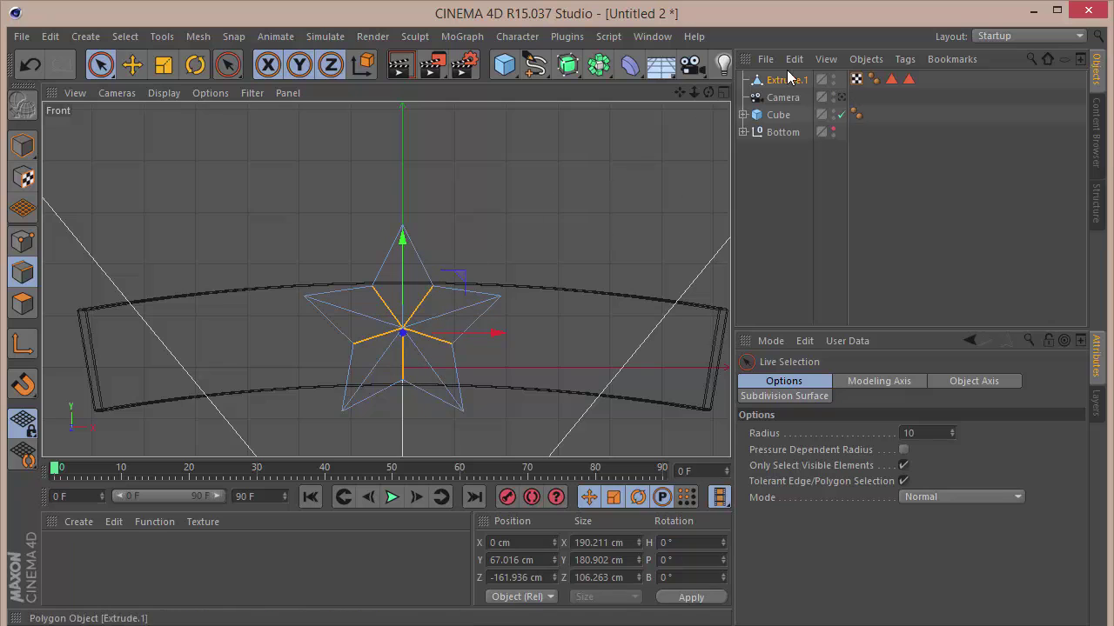
{"action": "left_click", "coordinate": [723, 92]}
{"action": "left_click_drag", "start_coordinate": [562, 194], "coordinate": [559, 196]}
{"action": "key", "text": "ctrl+z"}
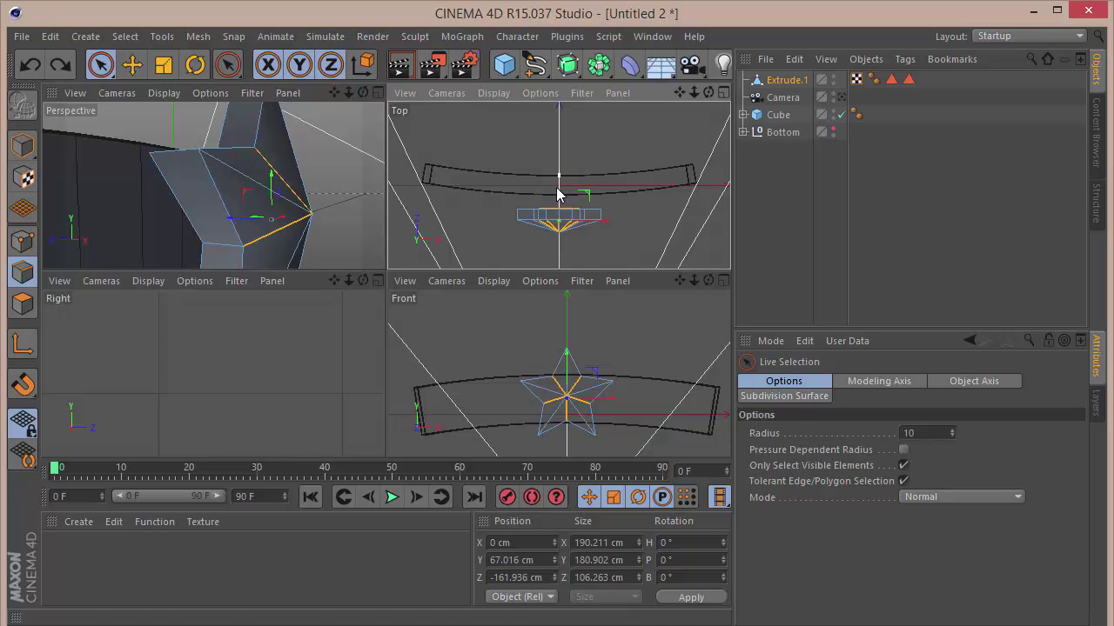
Step: Select all of the star's edges and delete the star's Phong tag so its faces shade flat with hard edges
{"action": "key", "text": "ctrl+a"}
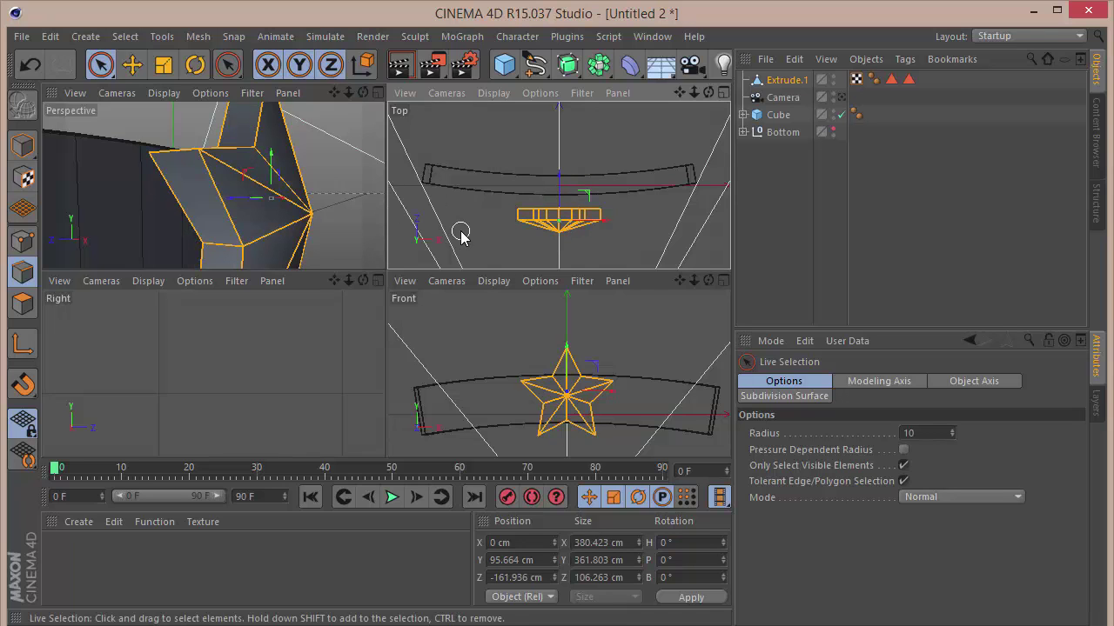
{"action": "right_click", "coordinate": [344, 197]}
{"action": "left_click", "coordinate": [407, 550]}
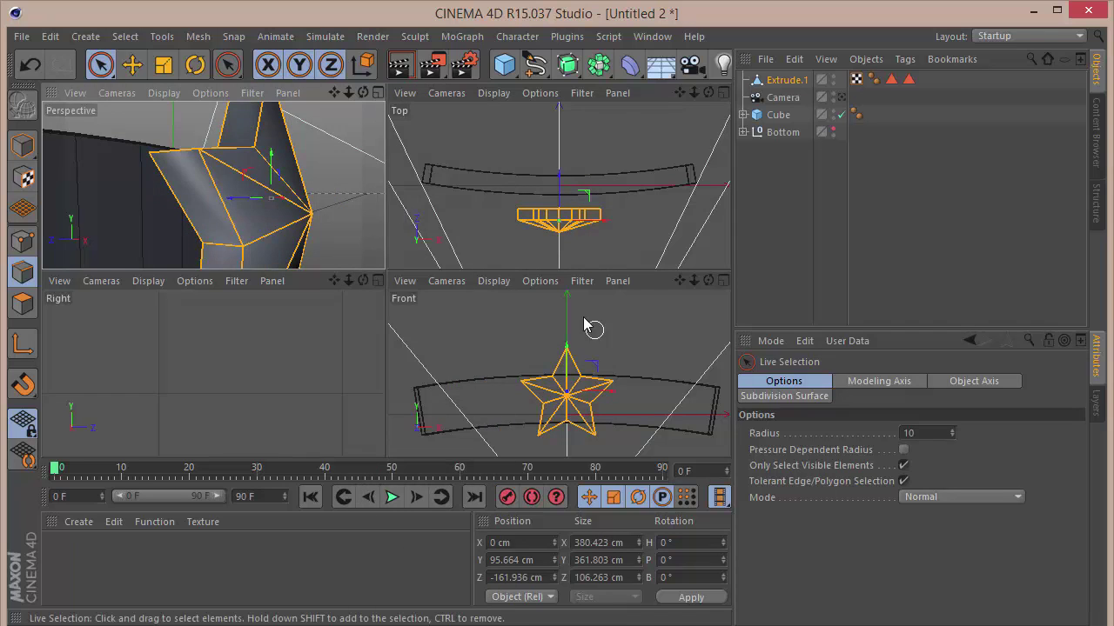
{"action": "left_click", "coordinate": [873, 80]}
{"action": "key", "text": "Delete"}
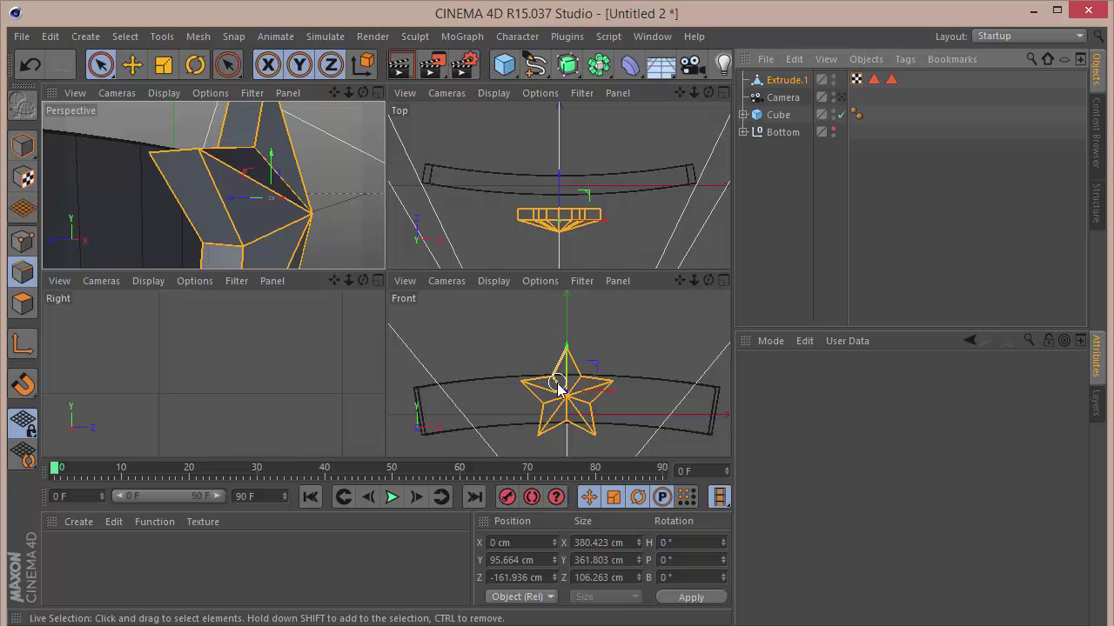
Step: Select the five front edges from the star's centre to its inner corners and move them back in the top view to about Z -154 cm
{"action": "left_click", "coordinate": [723, 280]}
{"action": "left_click", "coordinate": [385, 302]}
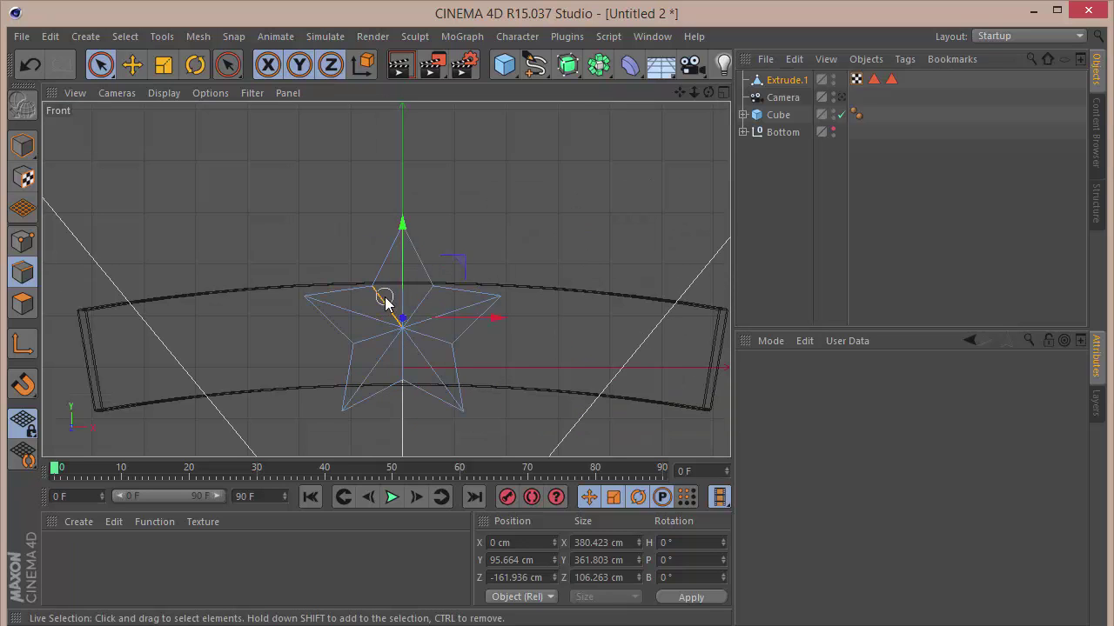
{"action": "left_click", "coordinate": [364, 345], "text": "shift"}
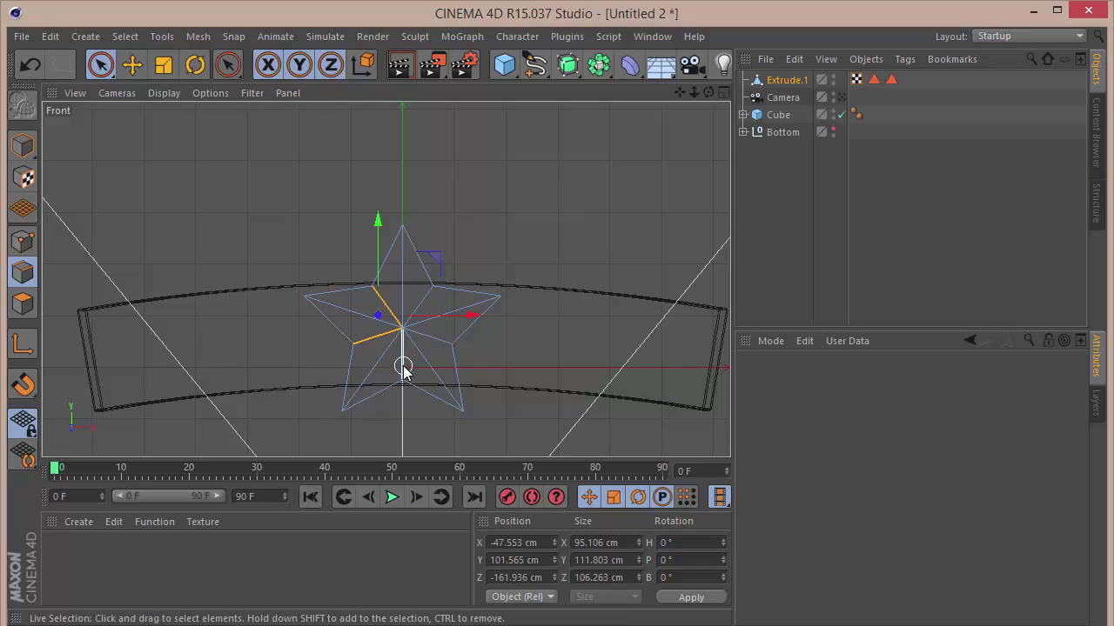
{"action": "left_click", "coordinate": [437, 348], "text": "shift"}
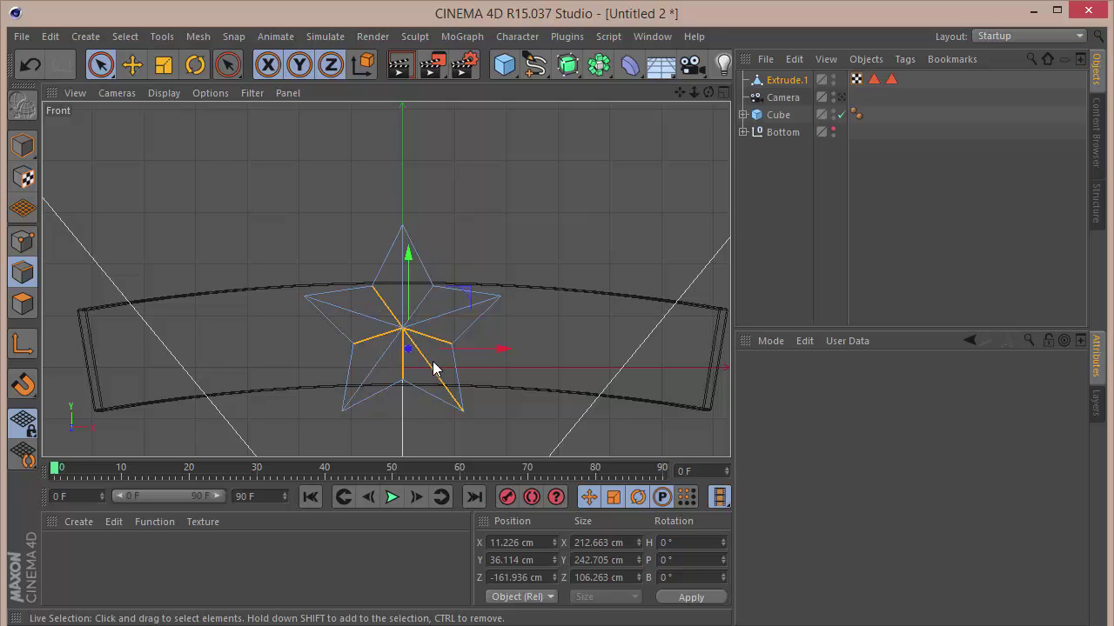
{"action": "left_click", "coordinate": [423, 300]}
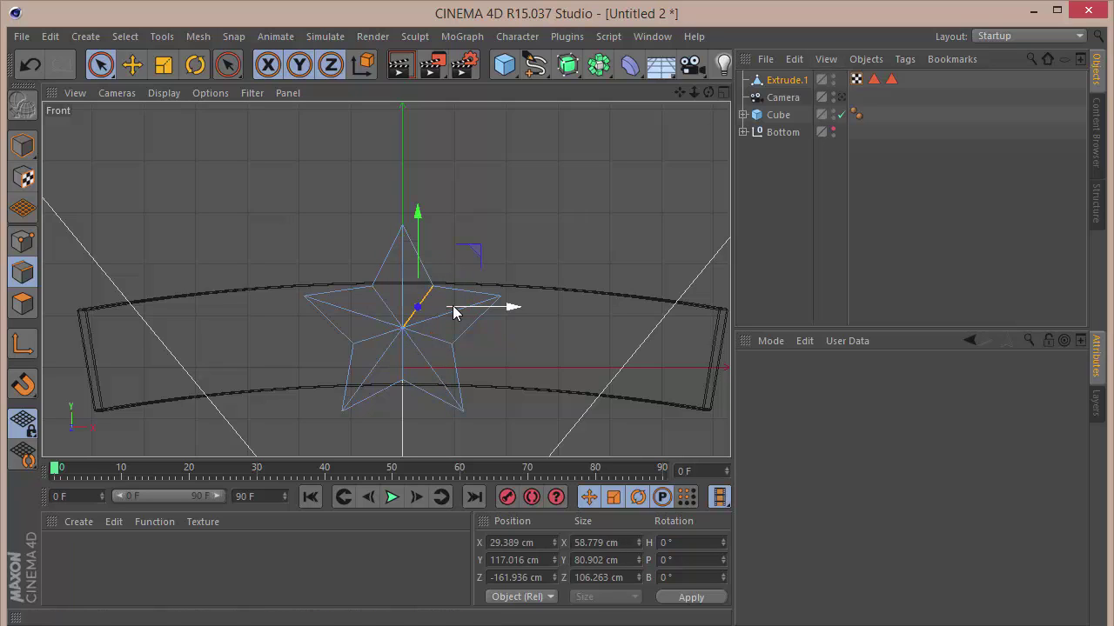
{"action": "key", "text": "ctrl+z"}
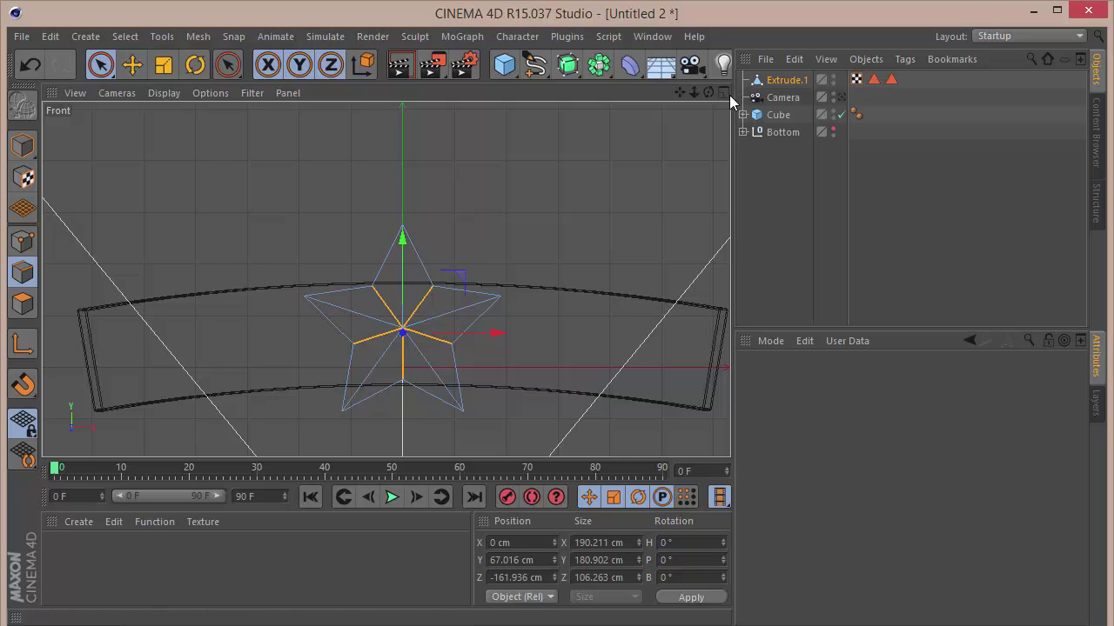
{"action": "left_click", "coordinate": [723, 92]}
{"action": "left_click_drag", "start_coordinate": [562, 183], "coordinate": [560, 185]}
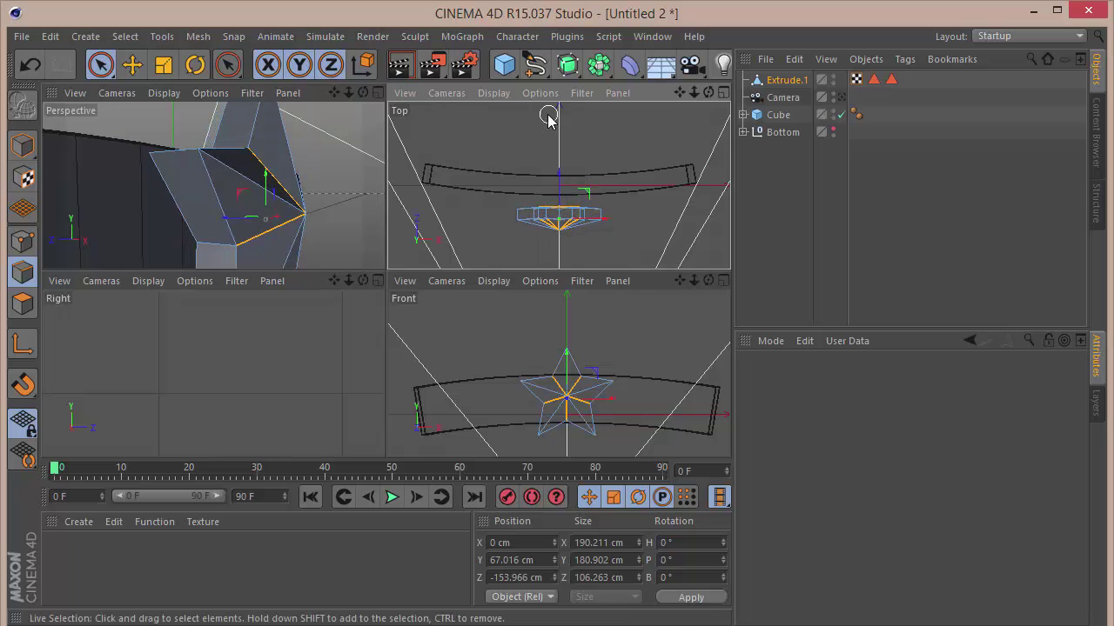
{"action": "left_click", "coordinate": [377, 93]}
{"action": "left_click_drag", "start_coordinate": [708, 93], "coordinate": [386, 278]}
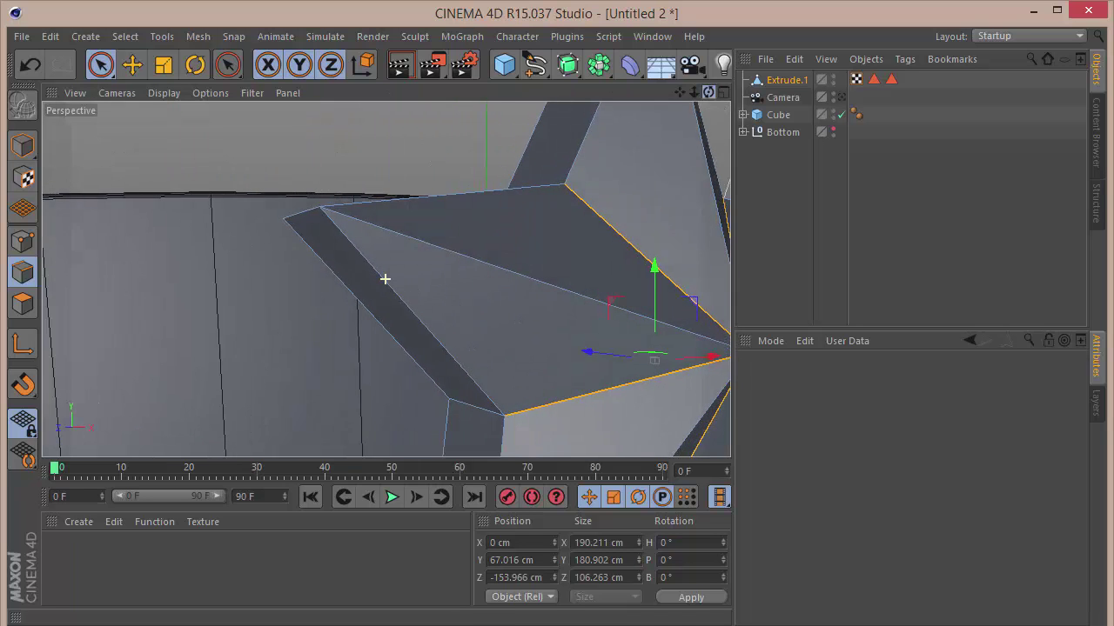
Step: Look through the scene camera and delete the star's C1 and C2 polygon selection tags
{"action": "left_click", "coordinate": [842, 98]}
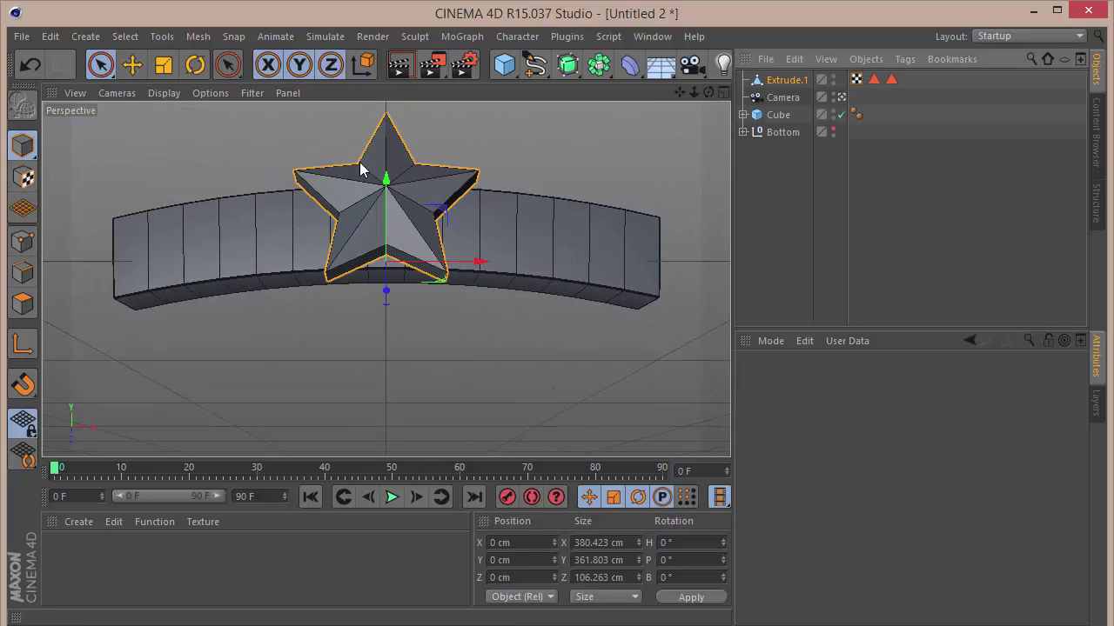
{"action": "left_click_drag", "start_coordinate": [870, 71], "coordinate": [870, 71]}
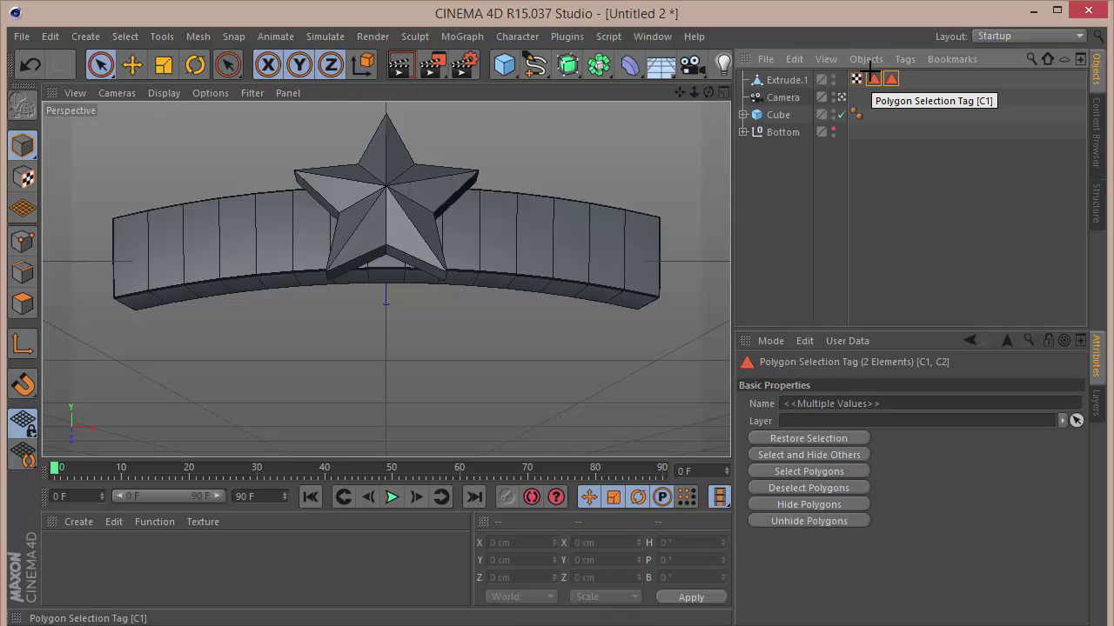
{"action": "key", "text": "Delete"}
Step: Select the star object and display the perspective view with Gouraud Shading without lines
{"action": "left_click", "coordinate": [790, 83]}
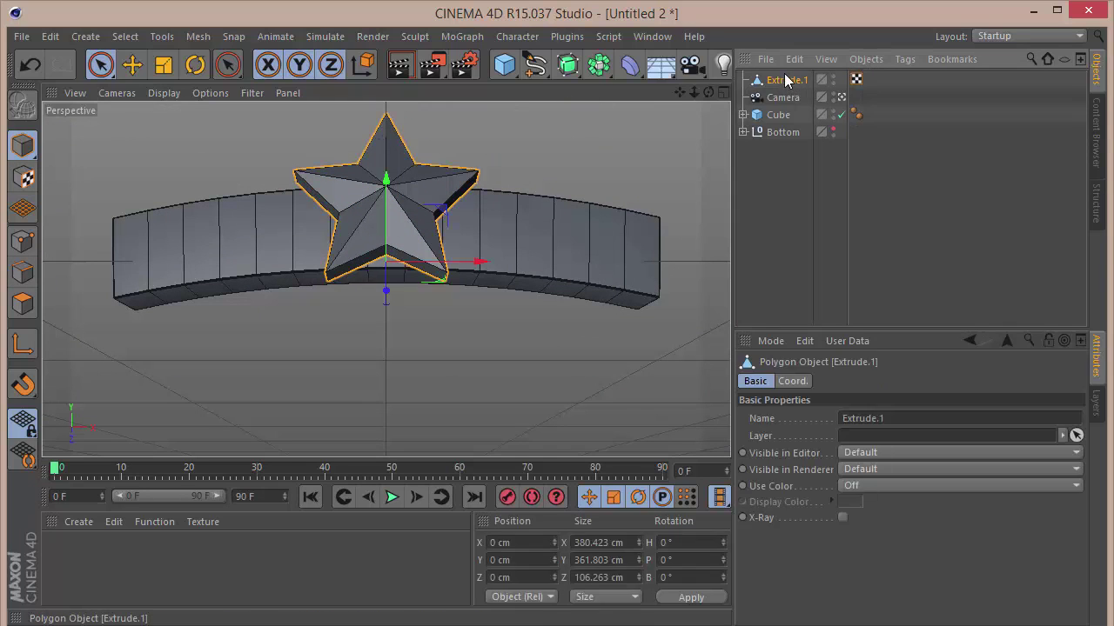
{"action": "left_click", "coordinate": [166, 93]}
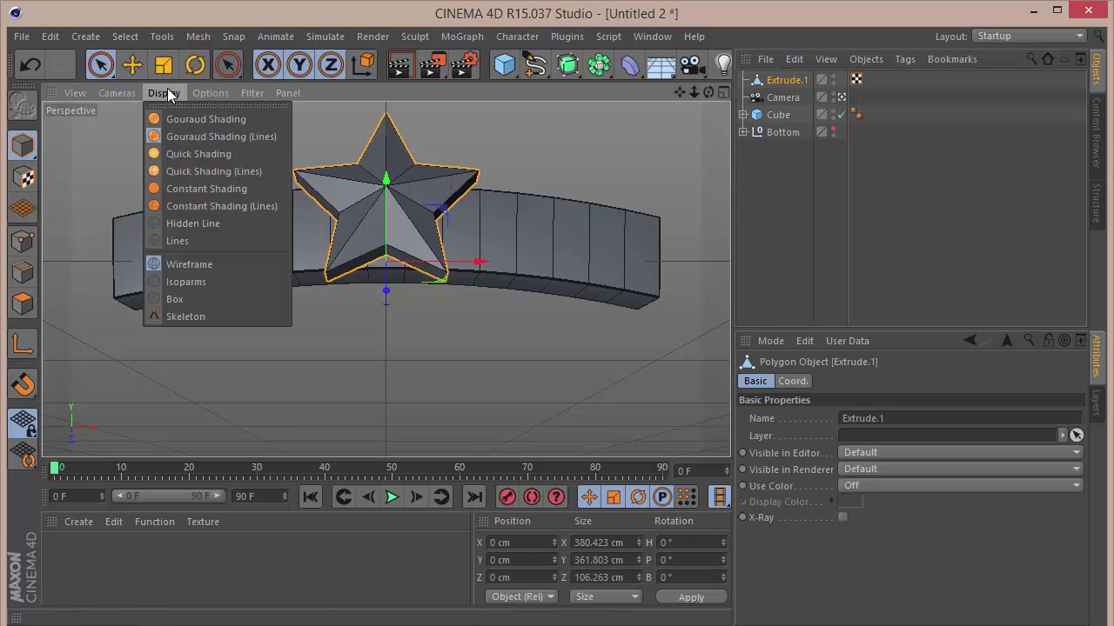
{"action": "left_click", "coordinate": [209, 121]}
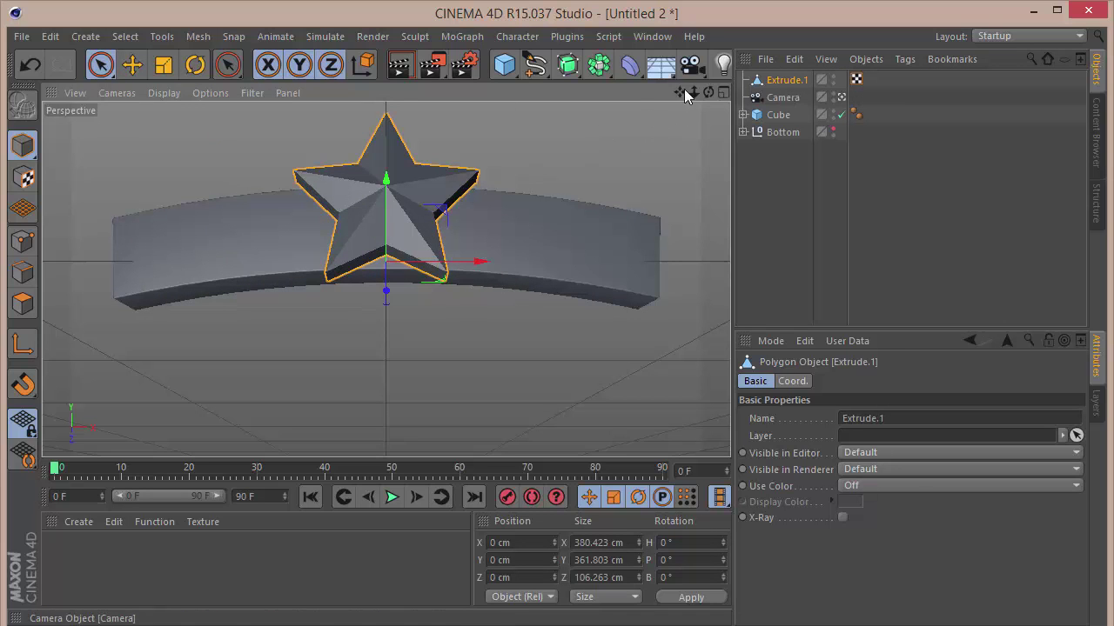
Step: Center the star's axis on its points with the Axis Center tool
{"action": "left_click", "coordinate": [209, 36]}
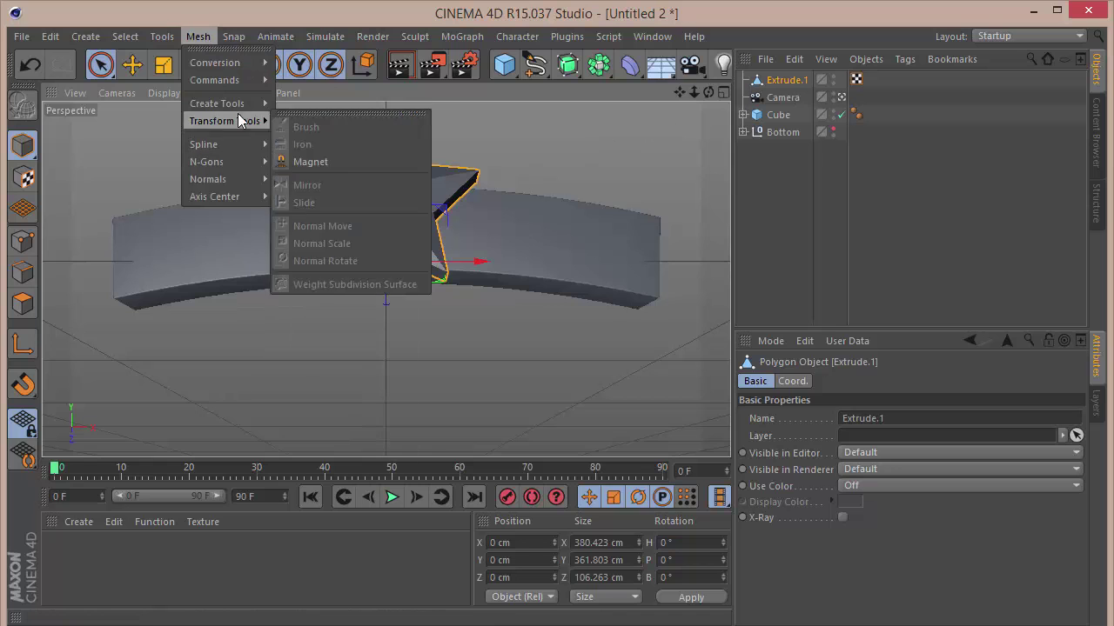
{"action": "mouse_move", "coordinate": [243, 180]}
{"action": "left_click", "coordinate": [305, 204]}
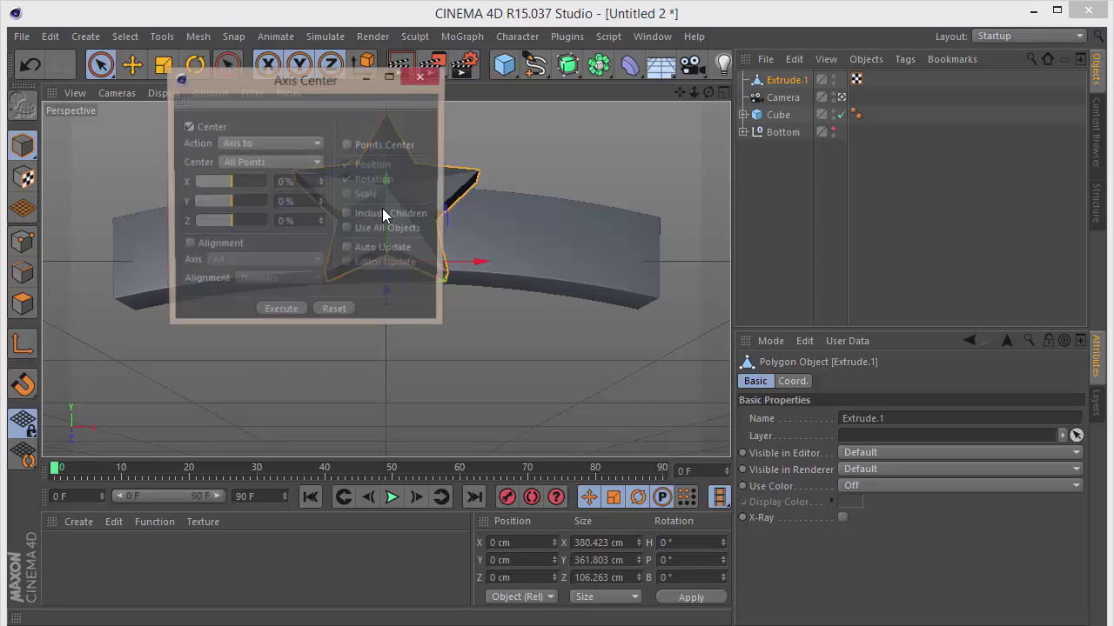
{"action": "left_click", "coordinate": [292, 312]}
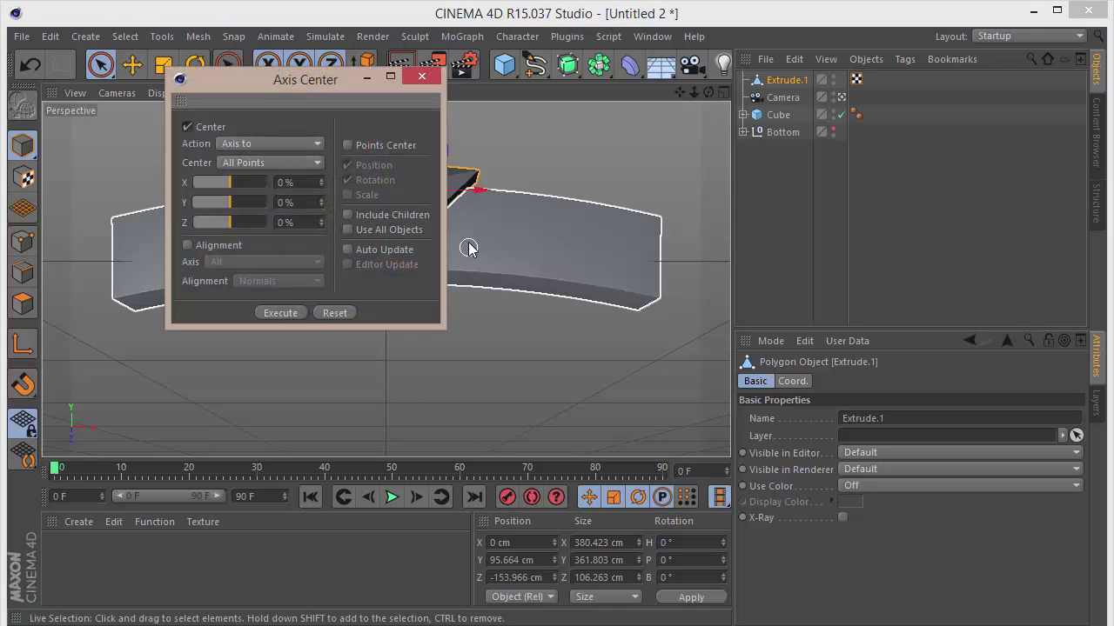
{"action": "left_click", "coordinate": [422, 75]}
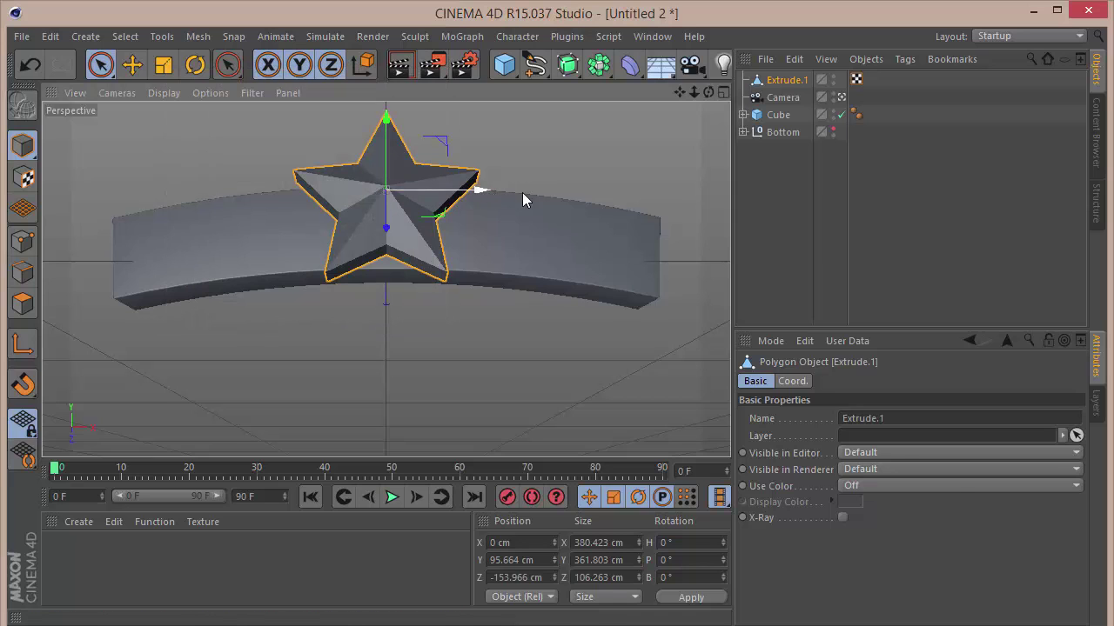
Step: Scale the star down uniformly to about 56 x 54 x 16 cm
{"action": "key", "text": "t"}
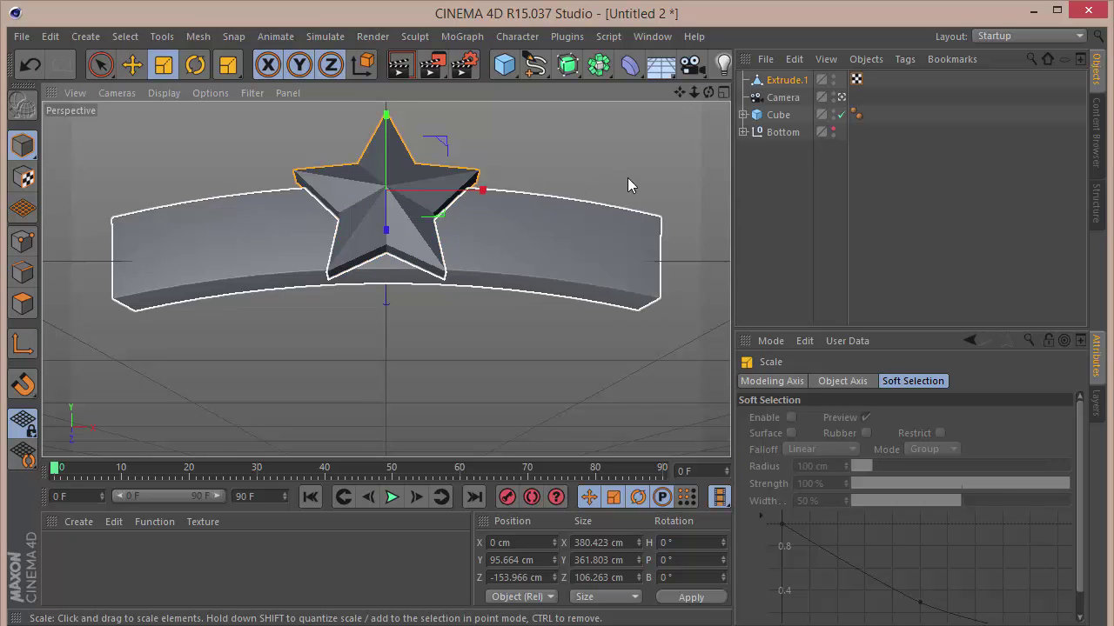
{"action": "left_click_drag", "start_coordinate": [627, 177], "coordinate": [176, 326]}
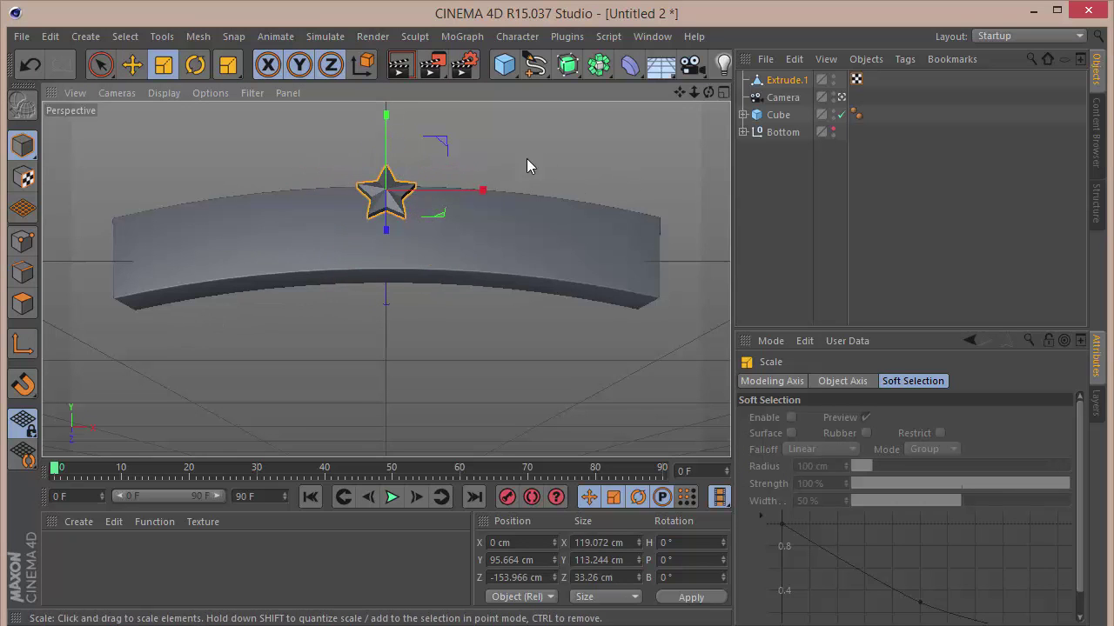
{"action": "left_click_drag", "start_coordinate": [526, 159], "coordinate": [248, 306]}
{"action": "key", "text": "9"}
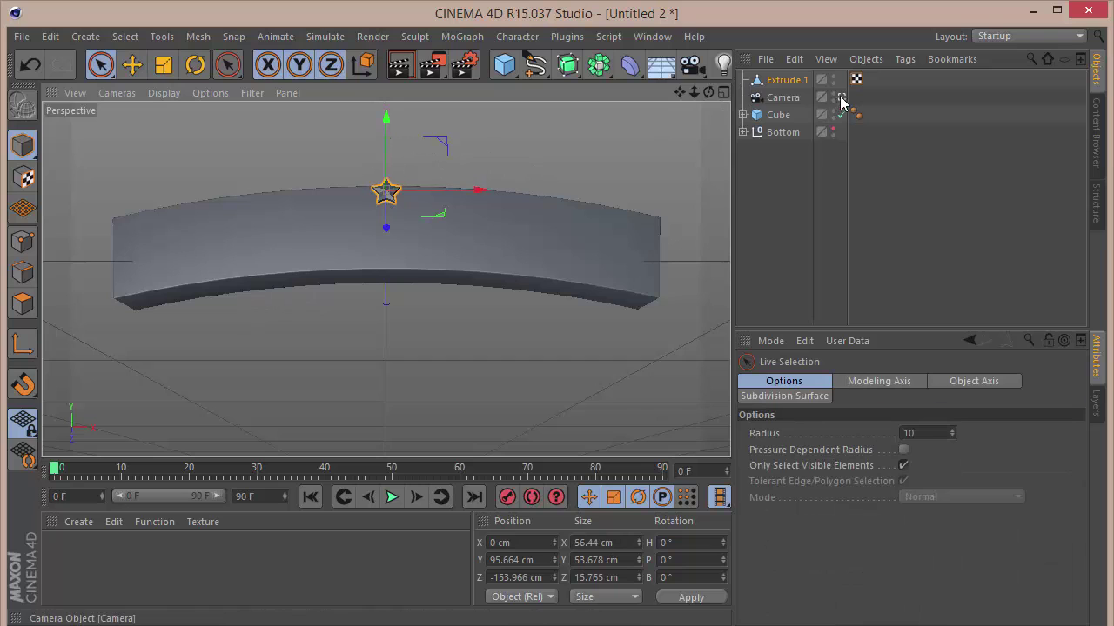
Step: Move the star back in the top view to about Z -46.7 cm so it sits against the curved panel
{"action": "left_click", "coordinate": [721, 94]}
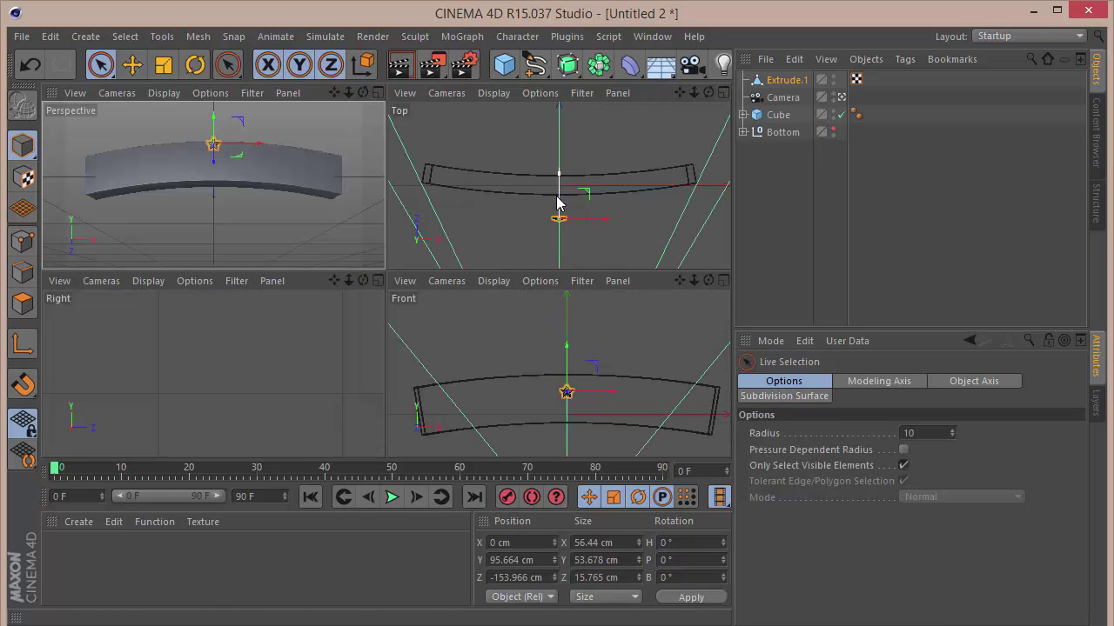
{"action": "left_click_drag", "start_coordinate": [557, 202], "coordinate": [559, 173]}
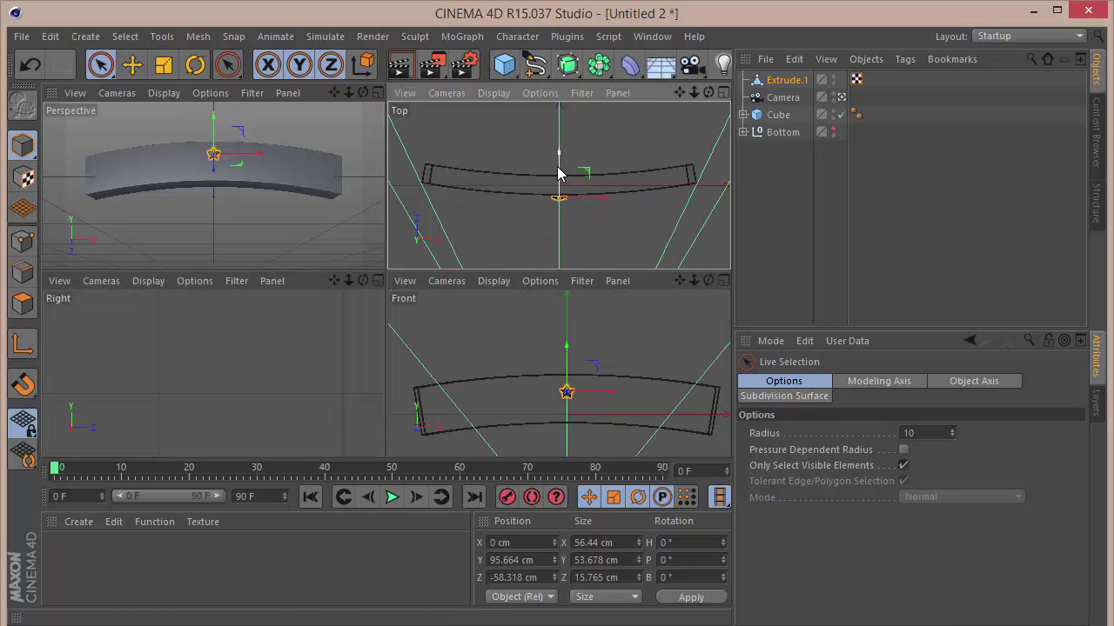
{"action": "key", "text": "o"}
{"action": "left_click_drag", "start_coordinate": [693, 93], "coordinate": [654, 97]}
{"action": "left_click_drag", "start_coordinate": [559, 148], "coordinate": [560, 124]}
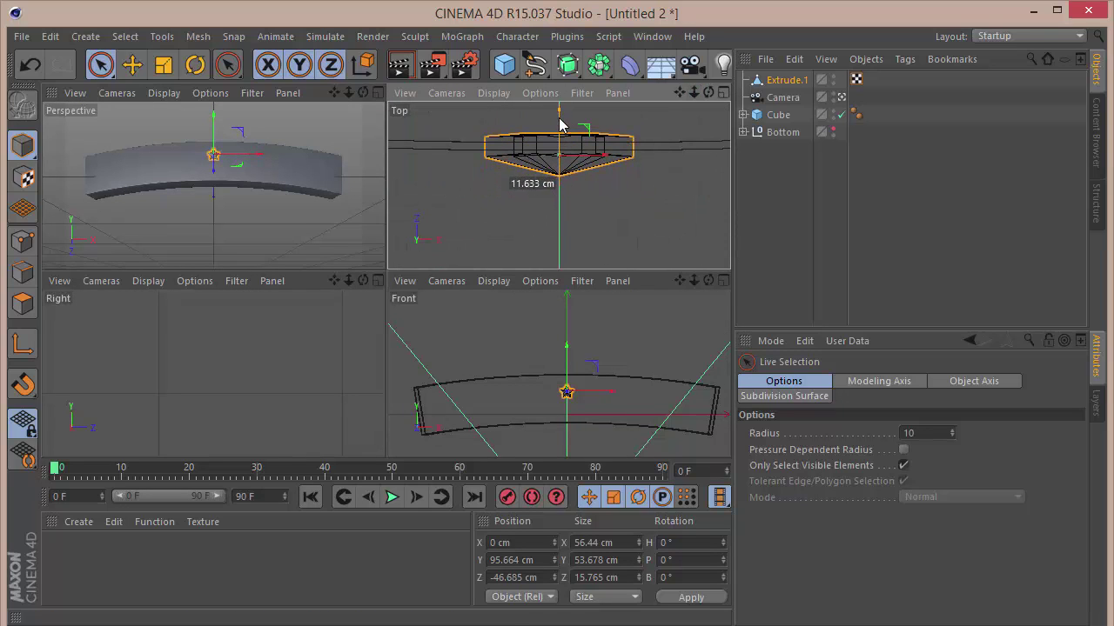
Step: Leave the scene camera to examine from the side how the star sits in the panel, and return to the camera view
{"action": "left_click", "coordinate": [377, 92]}
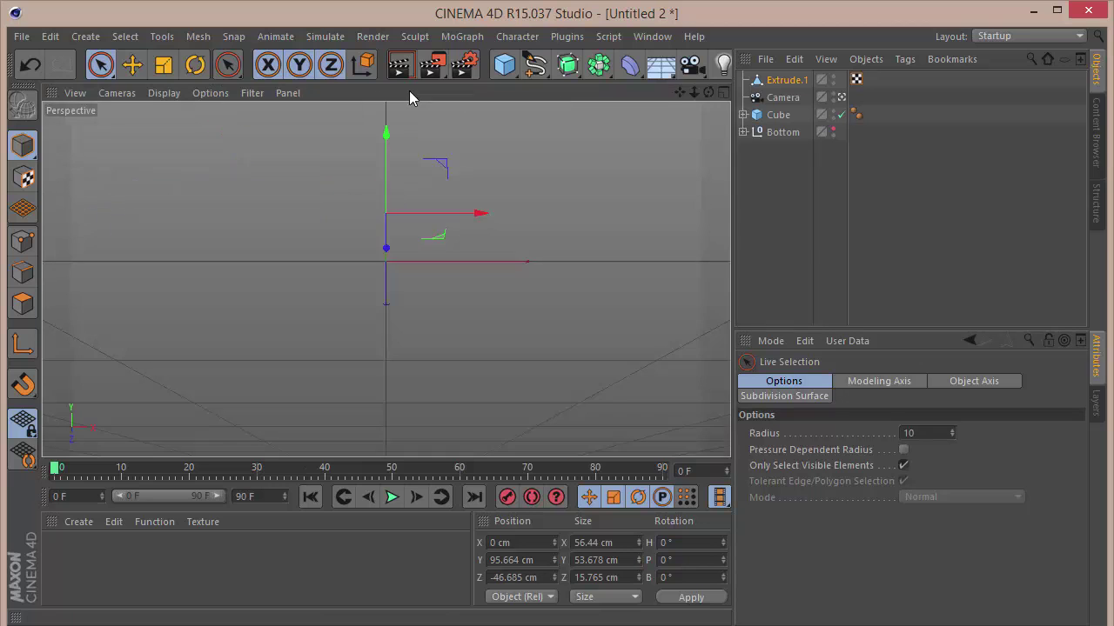
{"action": "left_click", "coordinate": [841, 98]}
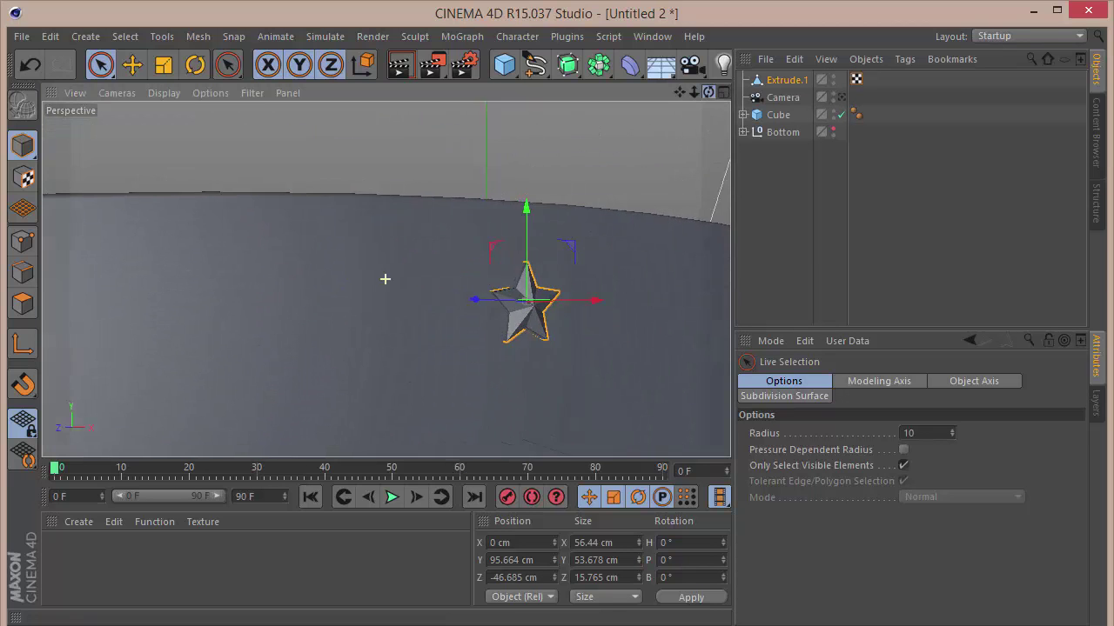
{"action": "scroll", "coordinate": [386, 279], "scroll_direction": "up", "scroll_amount": 3}
{"action": "left_click_drag", "start_coordinate": [386, 279], "coordinate": [385, 279], "text": "alt"}
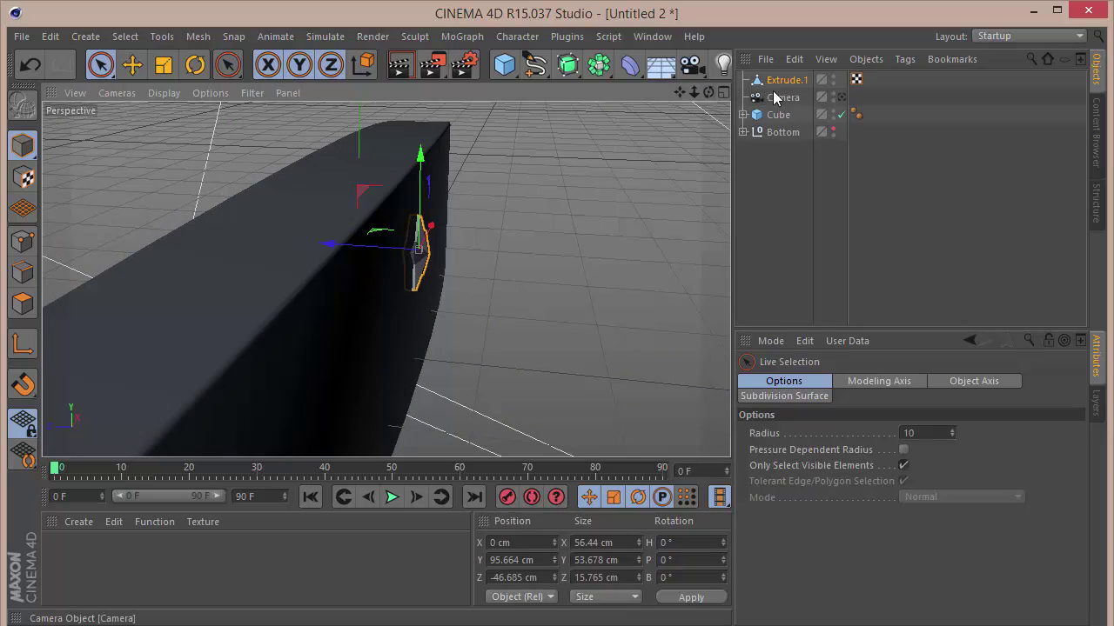
{"action": "left_click", "coordinate": [843, 98]}
{"action": "left_click", "coordinate": [842, 99]}
{"action": "left_click", "coordinate": [810, 167]}
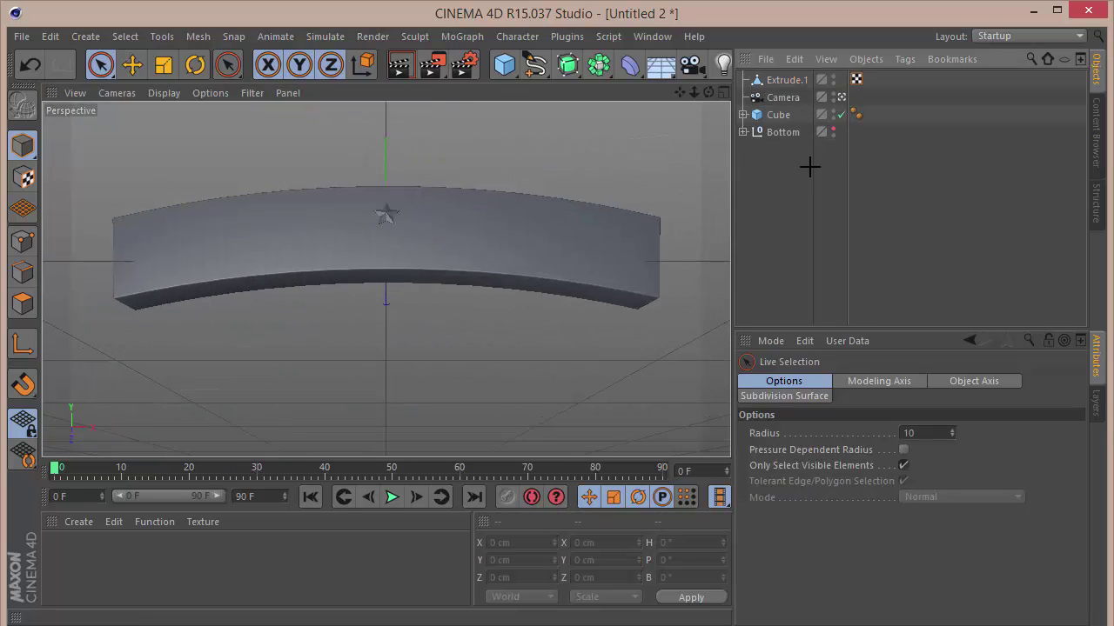
Step: Lower the star on the panel to about Y 82 cm
{"action": "left_click", "coordinate": [783, 80]}
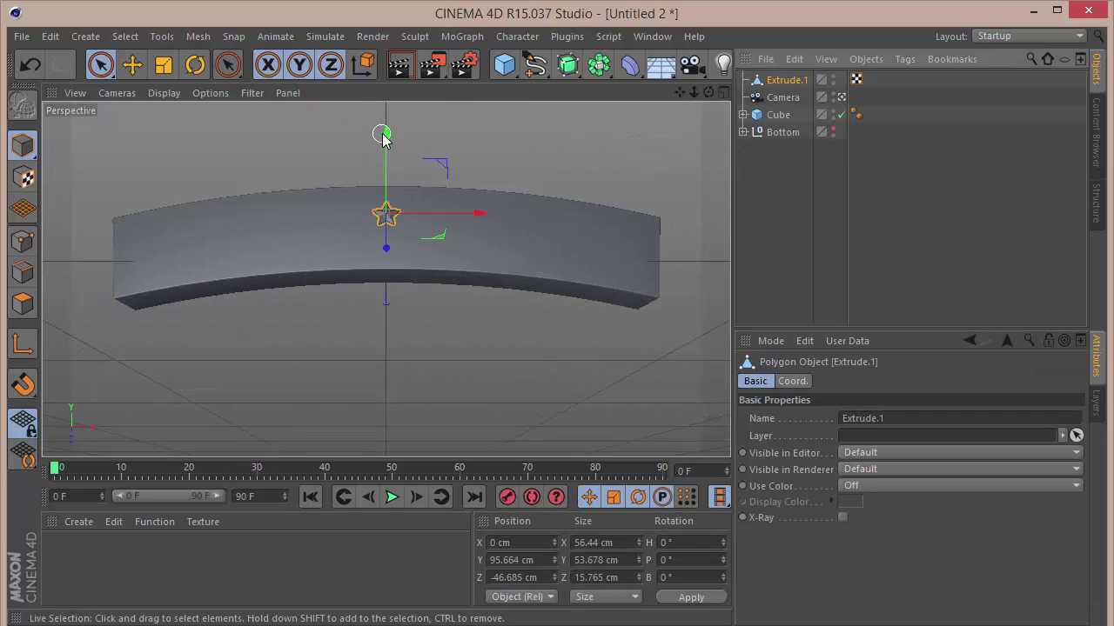
{"action": "left_click_drag", "start_coordinate": [384, 139], "coordinate": [384, 146]}
{"action": "left_click", "coordinate": [907, 208]}
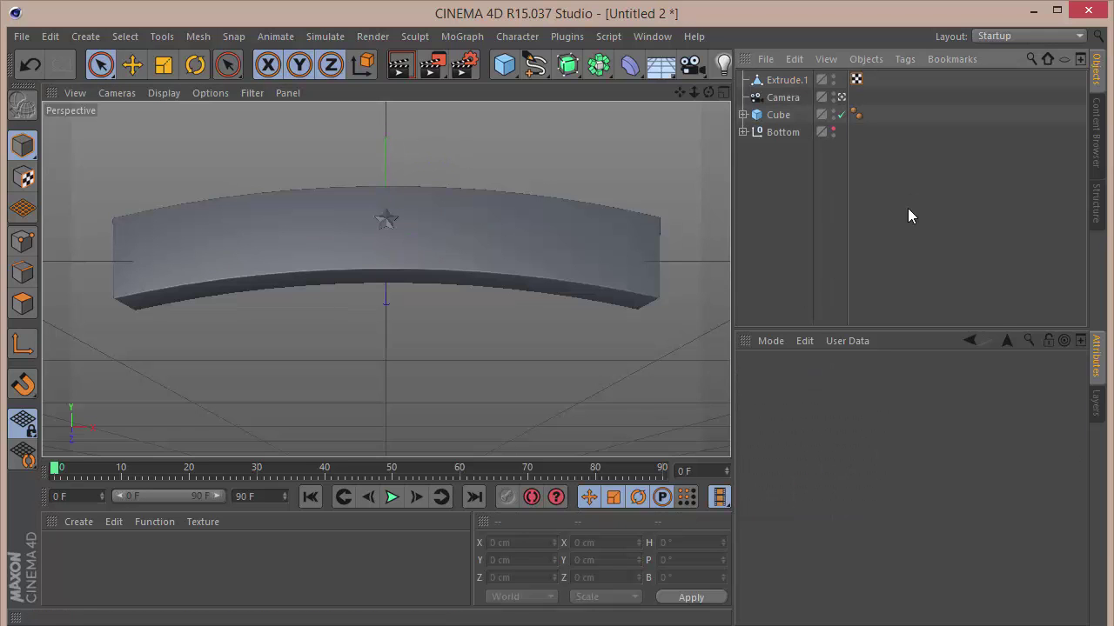
Step: Rename the Extrude.1 object as Star
{"action": "left_click", "coordinate": [783, 81]}
{"action": "double_click", "coordinate": [783, 80]}
{"action": "type", "text": "Sta"}
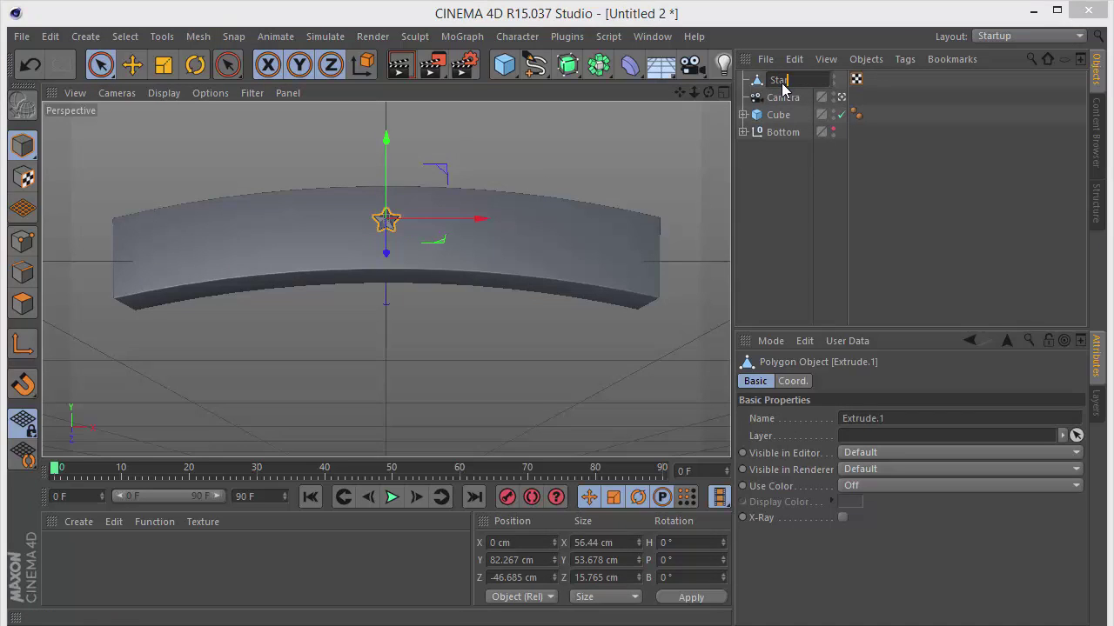
{"action": "type", "text": "r"}
{"action": "key", "text": "Return"}
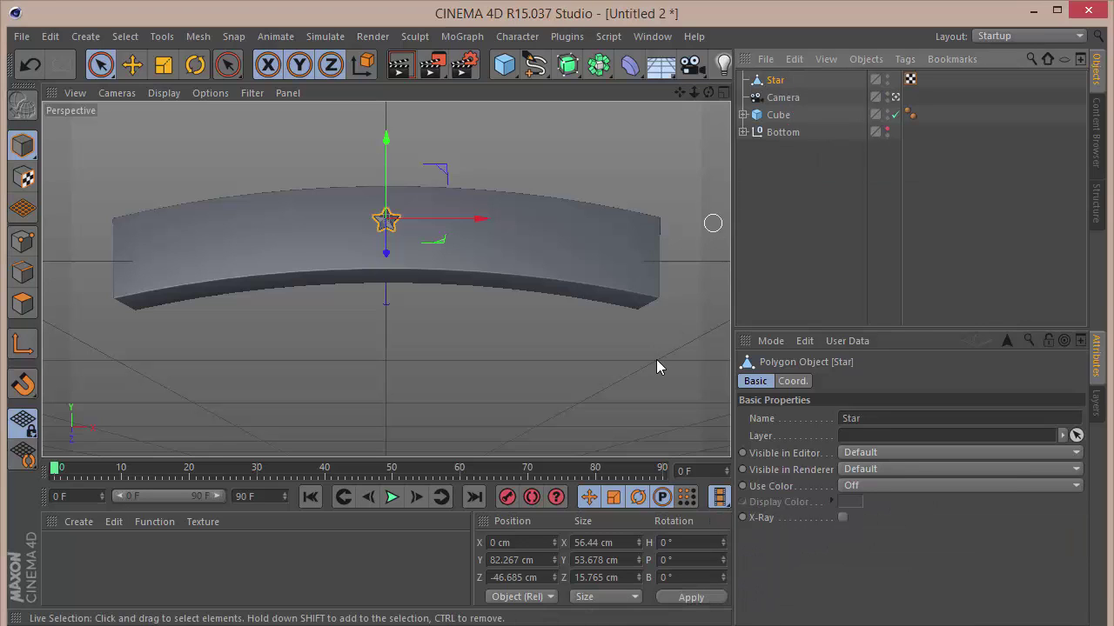
Step: Create a Text spline and make it a child of the main panel's Cube, above its Bend deformers
{"action": "left_click", "coordinate": [783, 115]}
{"action": "left_click", "coordinate": [458, 37]}
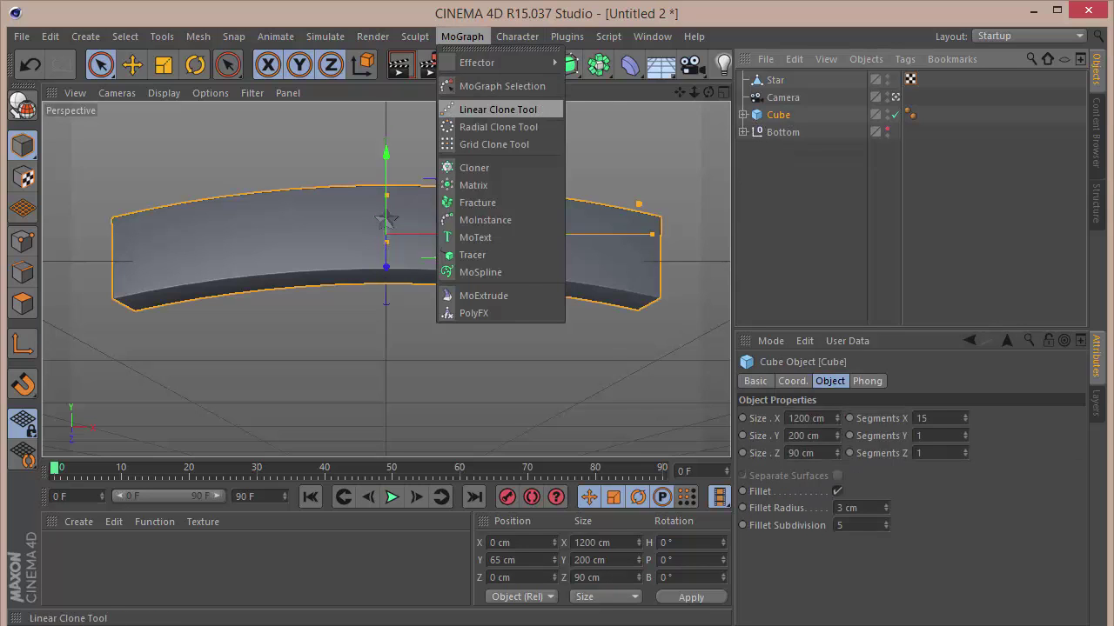
{"action": "left_click", "coordinate": [528, 41]}
{"action": "left_click", "coordinate": [540, 67]}
{"action": "left_click", "coordinate": [594, 214]}
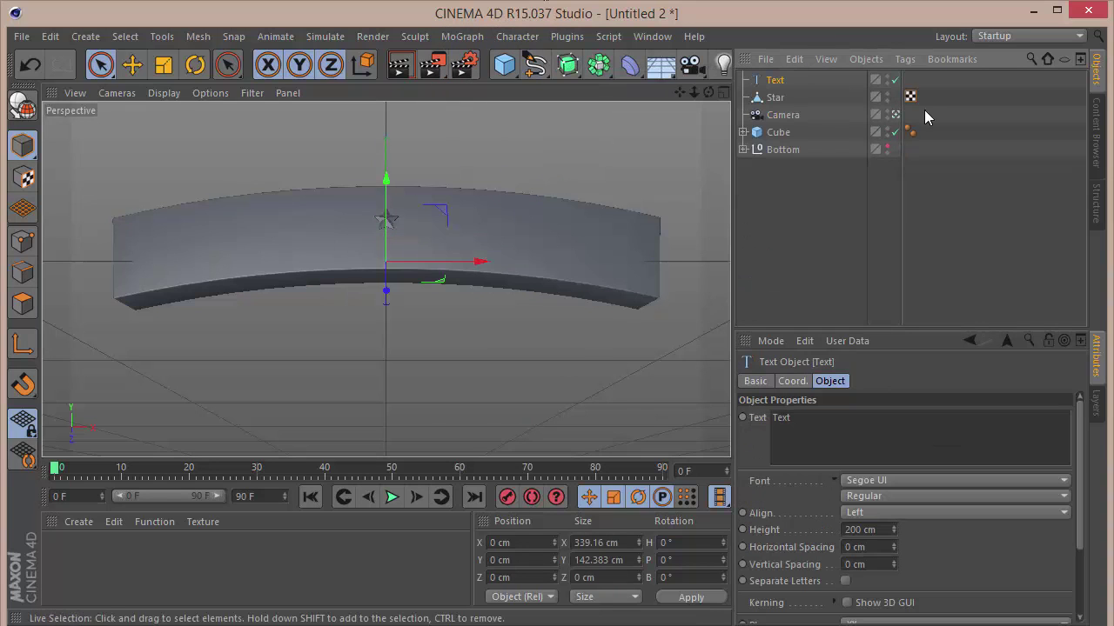
{"action": "left_click_drag", "start_coordinate": [783, 133], "coordinate": [754, 133]}
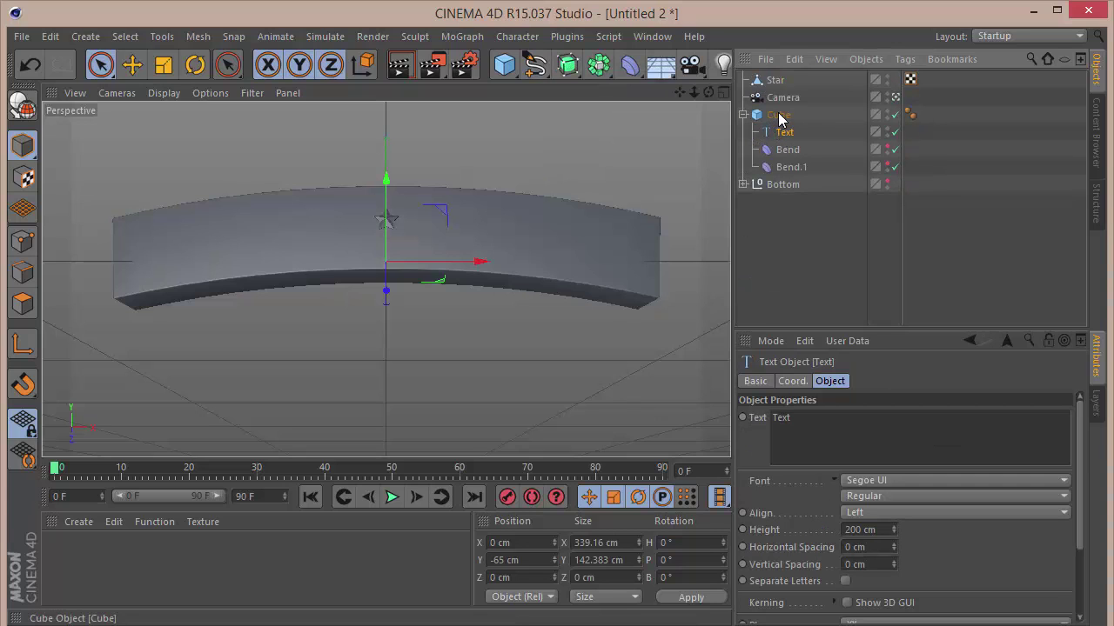
Step: Group the Cube and its children in a null and name the group Top
{"action": "left_click", "coordinate": [778, 116]}
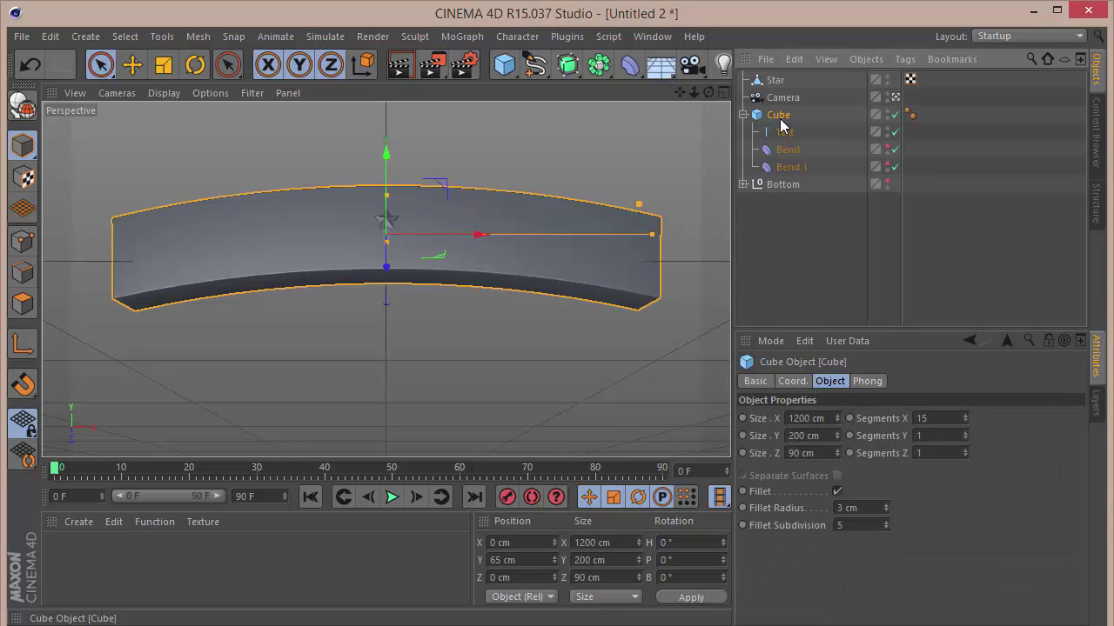
{"action": "key", "text": "alt+g"}
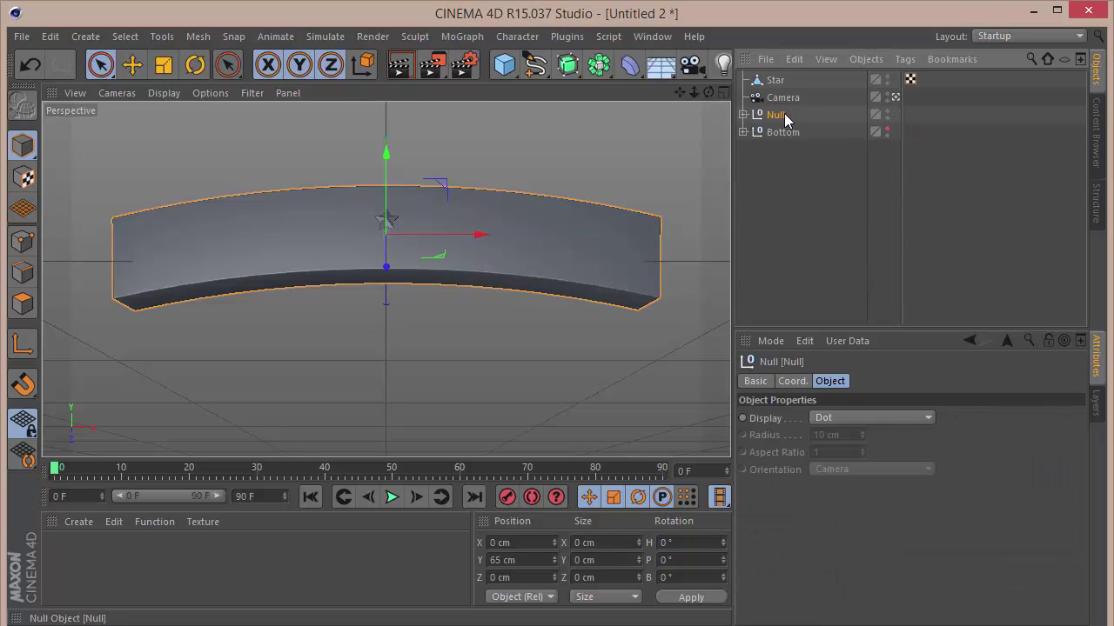
{"action": "key", "text": "o"}
{"action": "key", "text": "p"}
{"action": "left_click", "coordinate": [772, 114]}
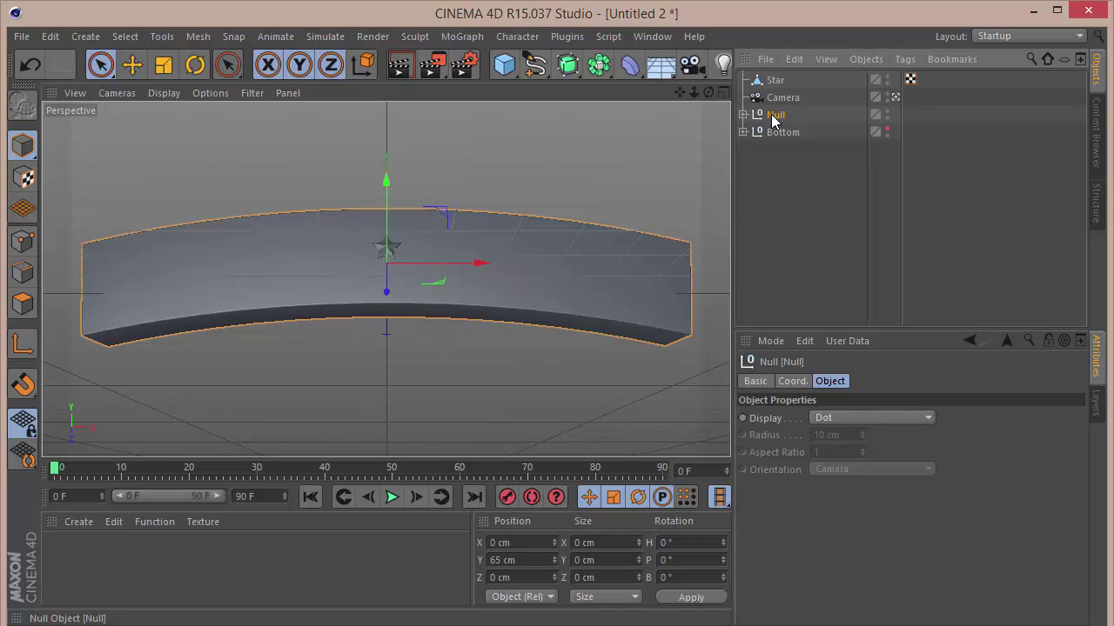
{"action": "key", "text": "p"}
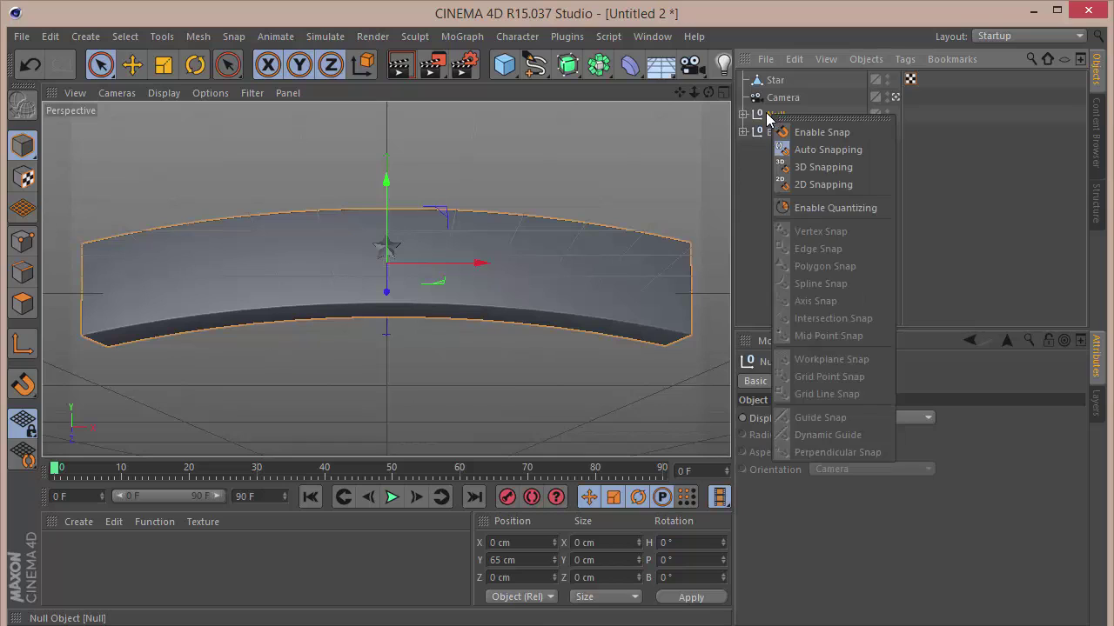
{"action": "left_click", "coordinate": [771, 116]}
{"action": "double_click", "coordinate": [774, 115]}
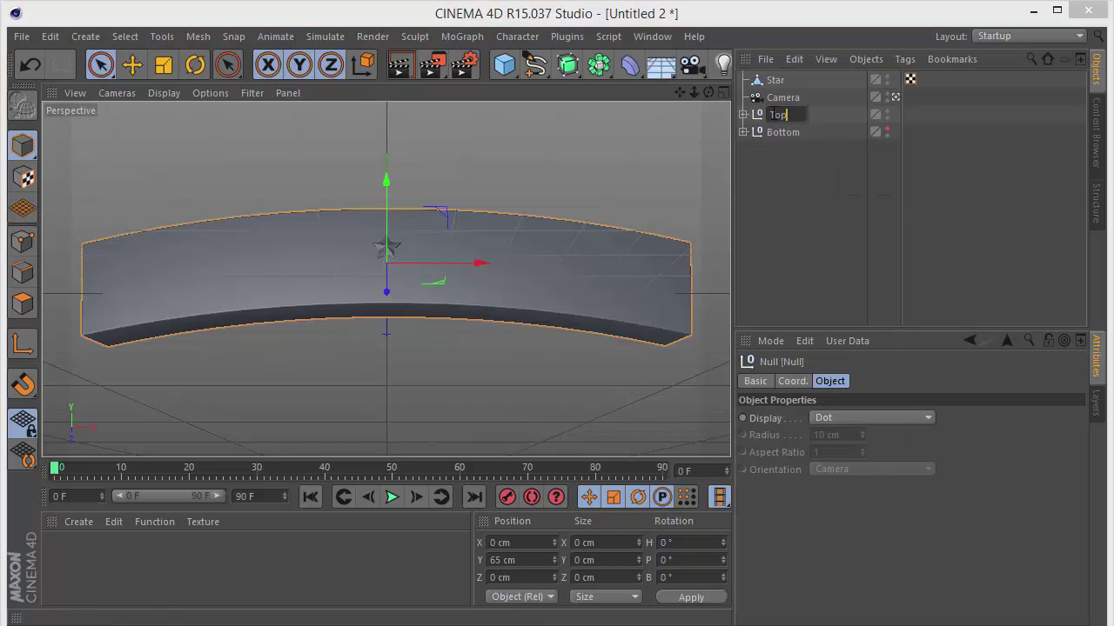
{"action": "key", "text": "Return"}
Step: Rearrange the Top group so Text, Bend, Bend.1 and Cube are all its direct children, with Cube last
{"action": "left_click", "coordinate": [742, 115]}
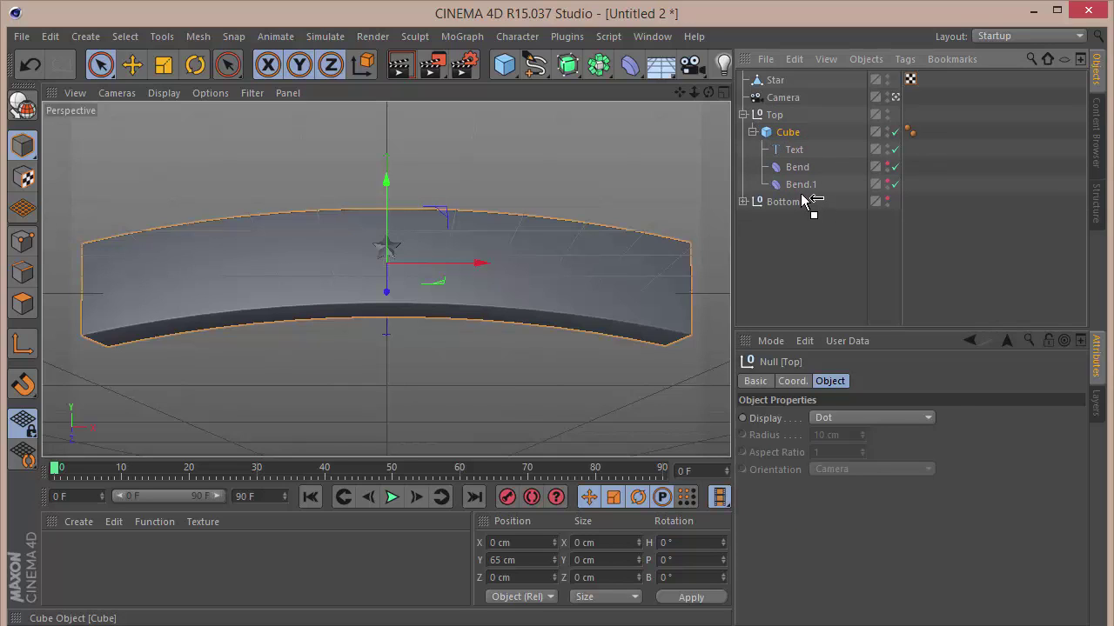
{"action": "left_click_drag", "start_coordinate": [802, 195], "coordinate": [804, 199]}
{"action": "left_click", "coordinate": [808, 235]}
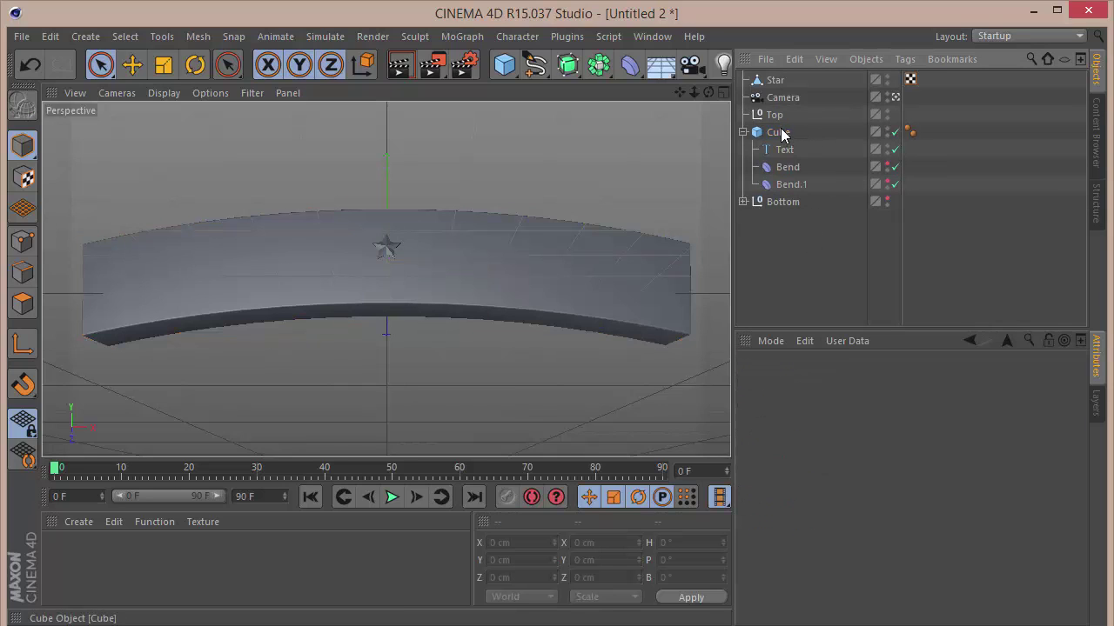
{"action": "left_click_drag", "start_coordinate": [782, 135], "coordinate": [794, 163]}
Step: Move the Text spline in front of the panel to about Z -177 cm and set its alignment to Middle
{"action": "left_click", "coordinate": [784, 133]}
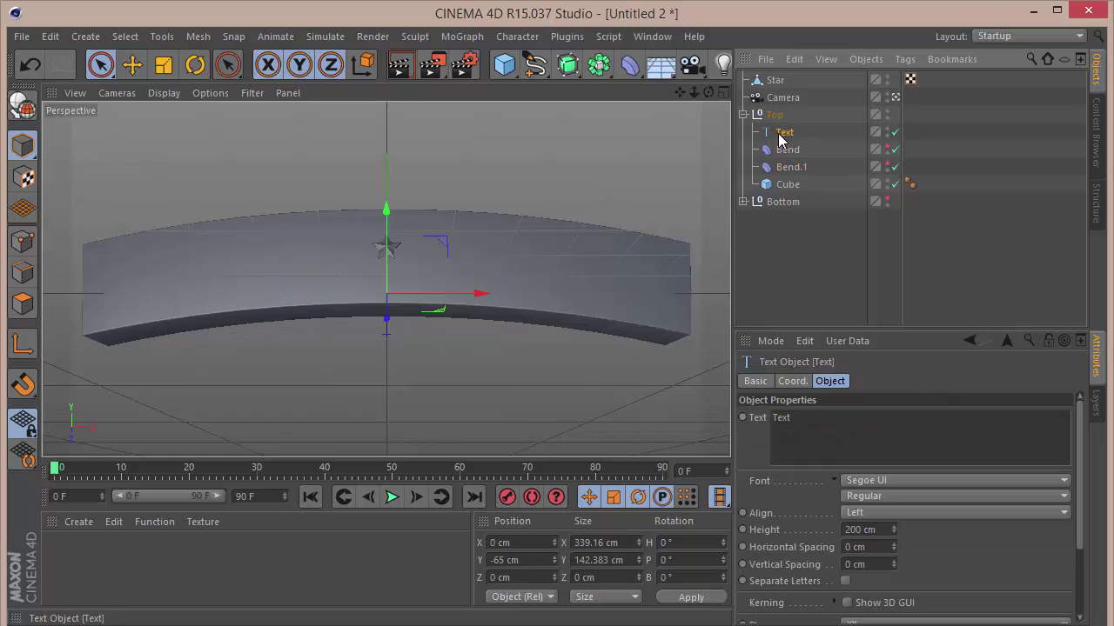
{"action": "left_click_drag", "start_coordinate": [383, 316], "coordinate": [402, 289]}
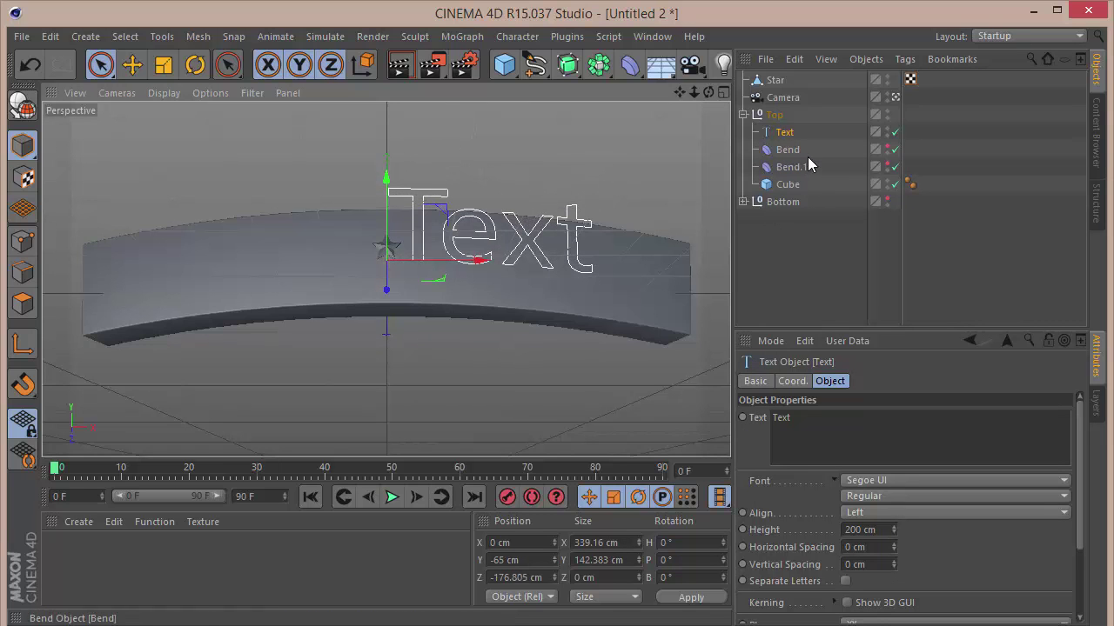
{"action": "left_click", "coordinate": [887, 512]}
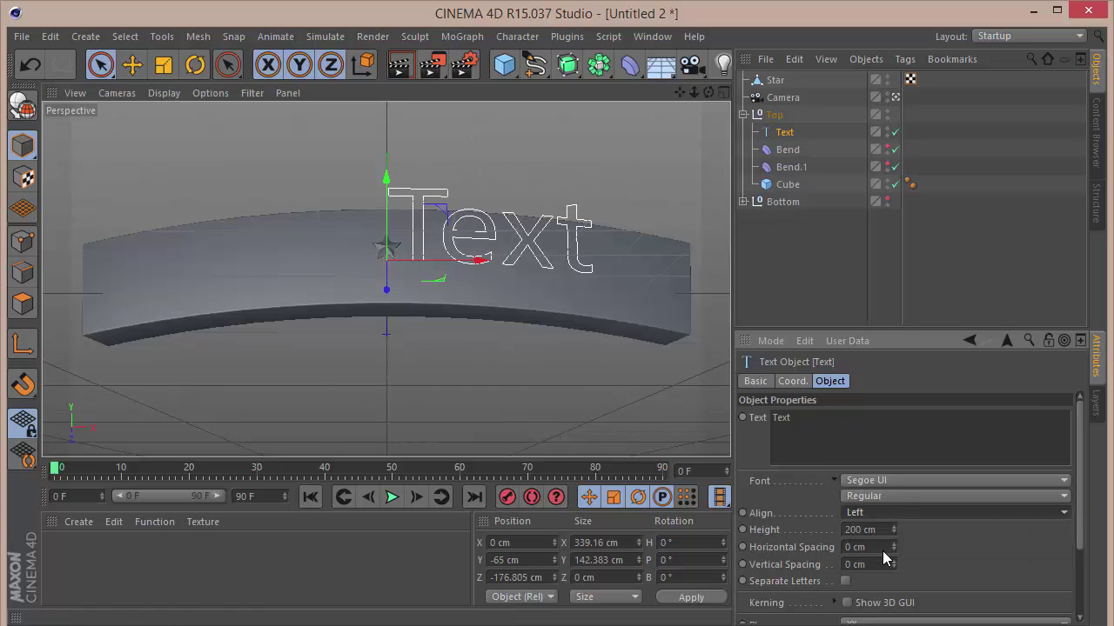
{"action": "left_click", "coordinate": [881, 530]}
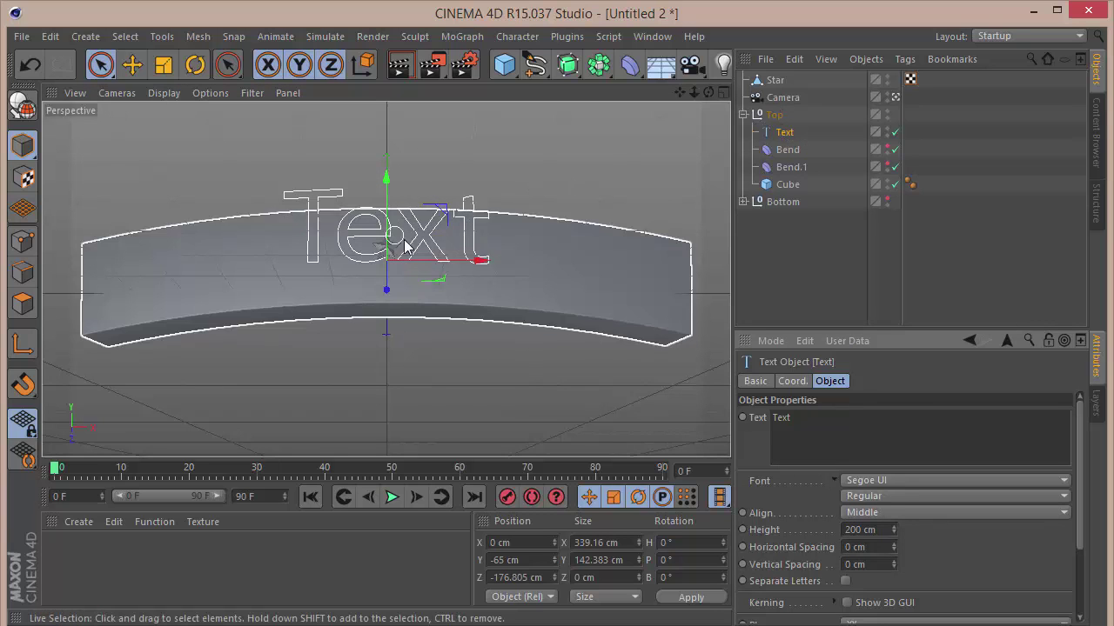
{"action": "left_click_drag", "start_coordinate": [486, 260], "coordinate": [452, 230]}
{"action": "key", "text": "Delete"}
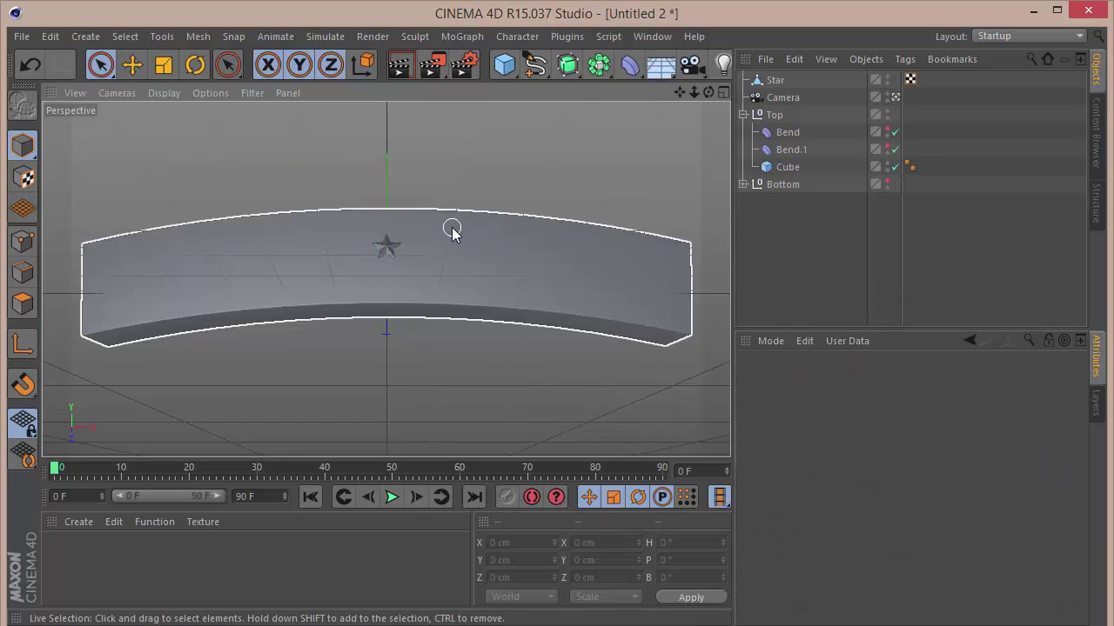
{"action": "key", "text": "ctrl+z"}
{"action": "key", "text": "ctrl+z"}
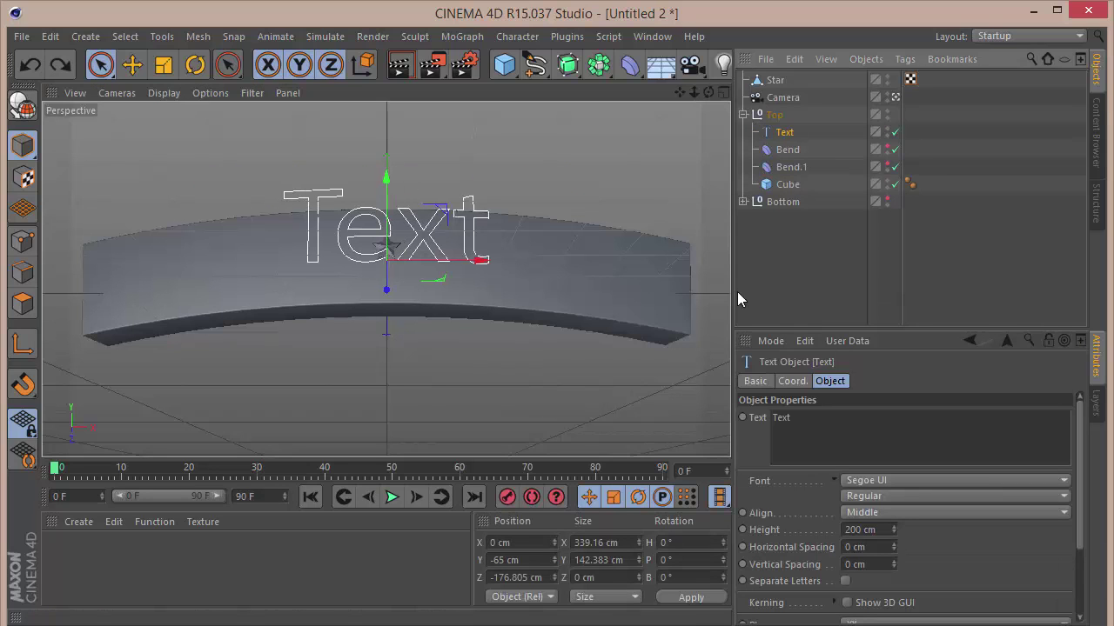
Step: Change the text spline's wording to DEVIL and set its font to Tabarra Black
{"action": "double_click", "coordinate": [809, 422]}
{"action": "type", "text": "DEVIL"}
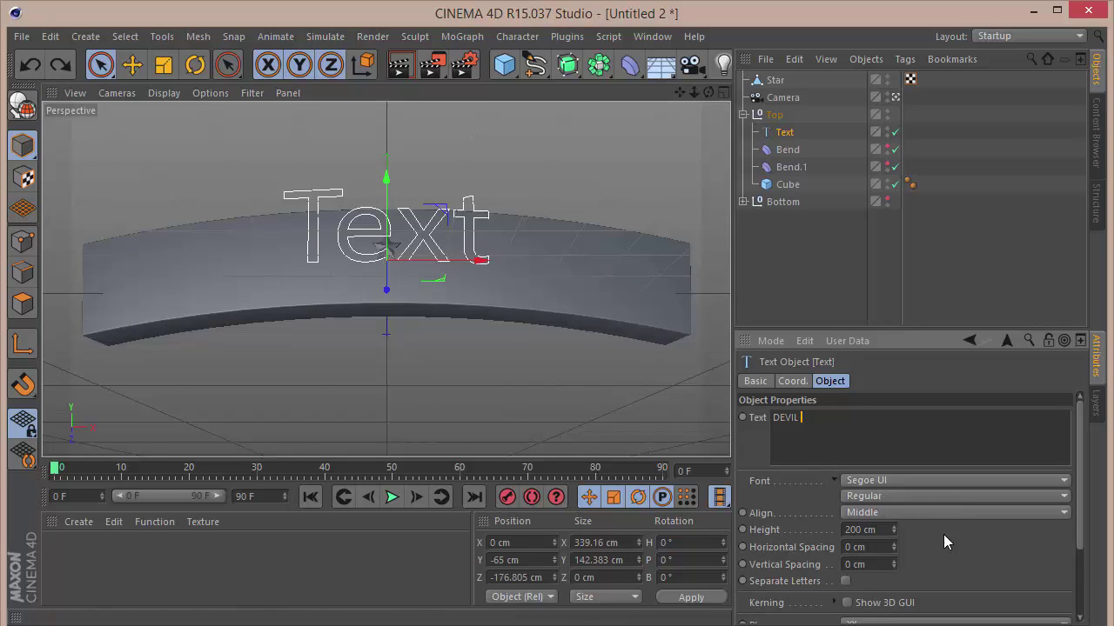
{"action": "left_click", "coordinate": [940, 481]}
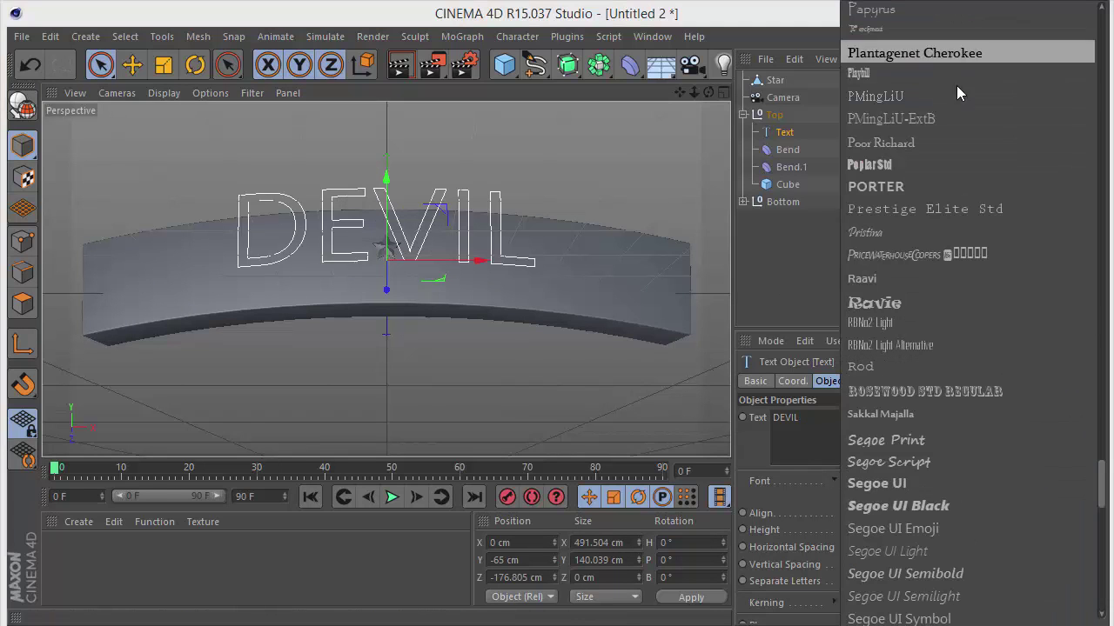
{"action": "scroll", "coordinate": [948, 143], "scroll_direction": "down", "scroll_amount": 3}
{"action": "scroll", "coordinate": [940, 202], "scroll_direction": "down", "scroll_amount": 3}
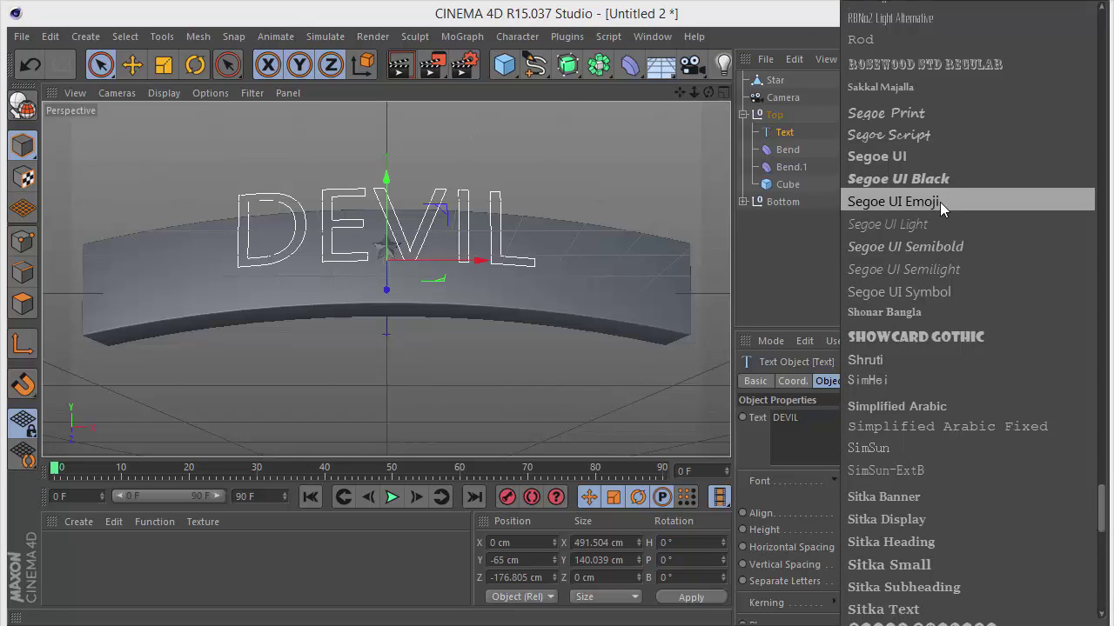
{"action": "scroll", "coordinate": [940, 202], "scroll_direction": "down", "scroll_amount": 10}
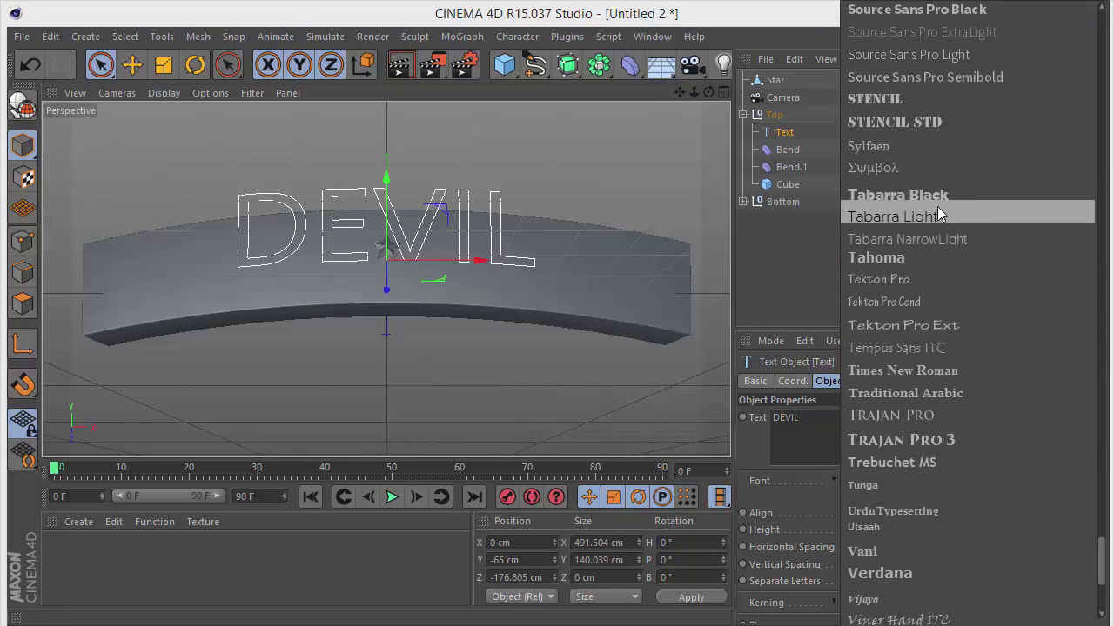
{"action": "left_click", "coordinate": [943, 191]}
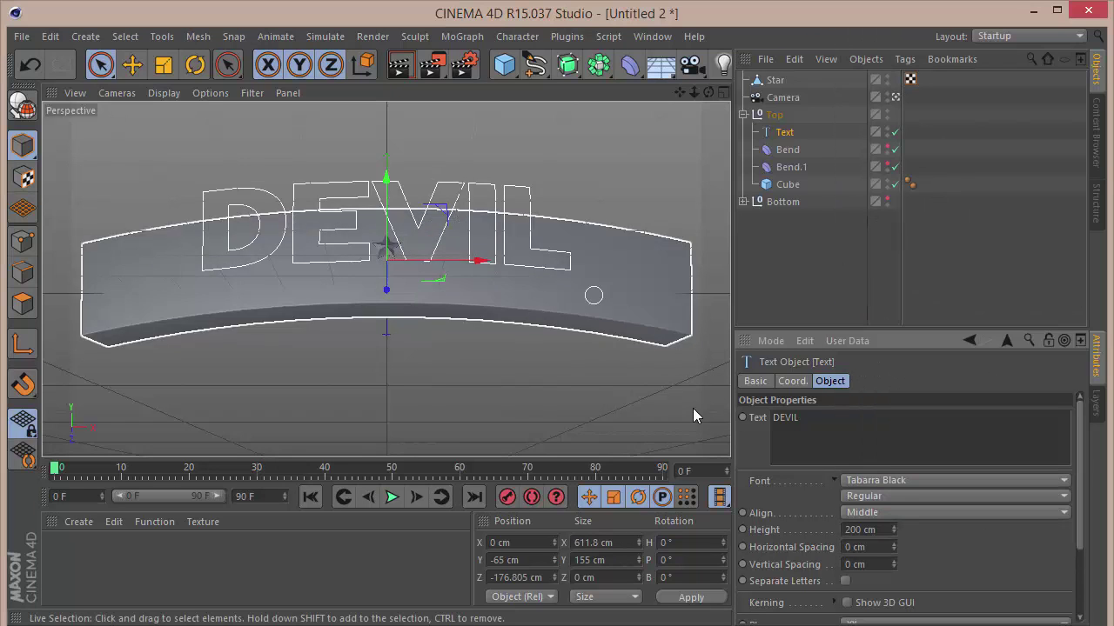
Step: Try the Tabarra Light font on the DEVIL text and return it to Tabarra Black
{"action": "left_click", "coordinate": [894, 496]}
{"action": "left_click", "coordinate": [895, 497]}
{"action": "left_click", "coordinate": [897, 481]}
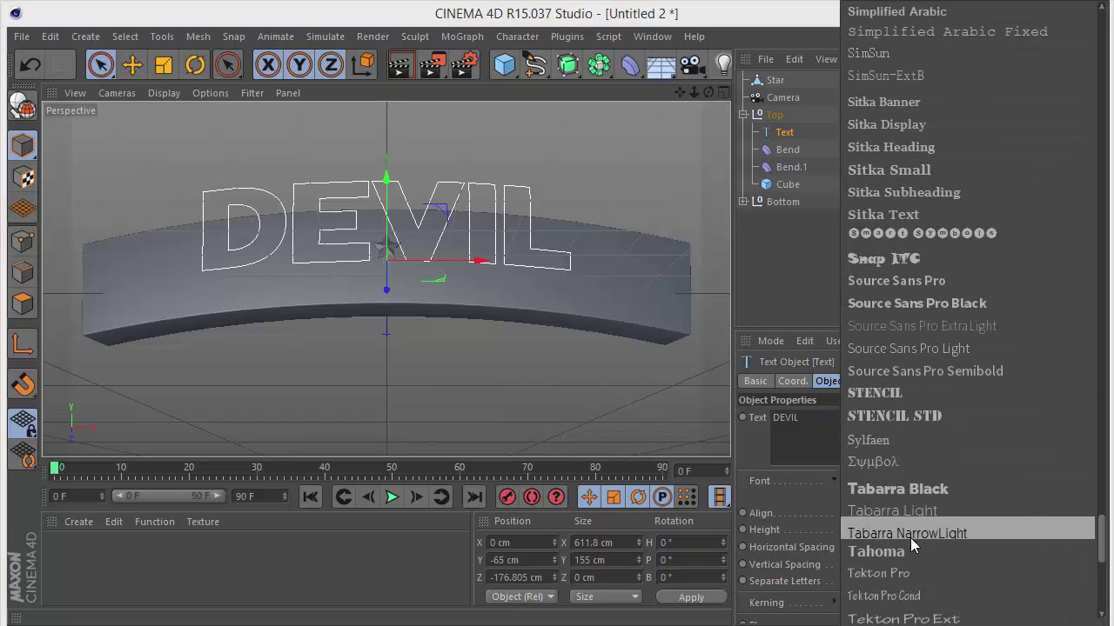
{"action": "left_click", "coordinate": [927, 509]}
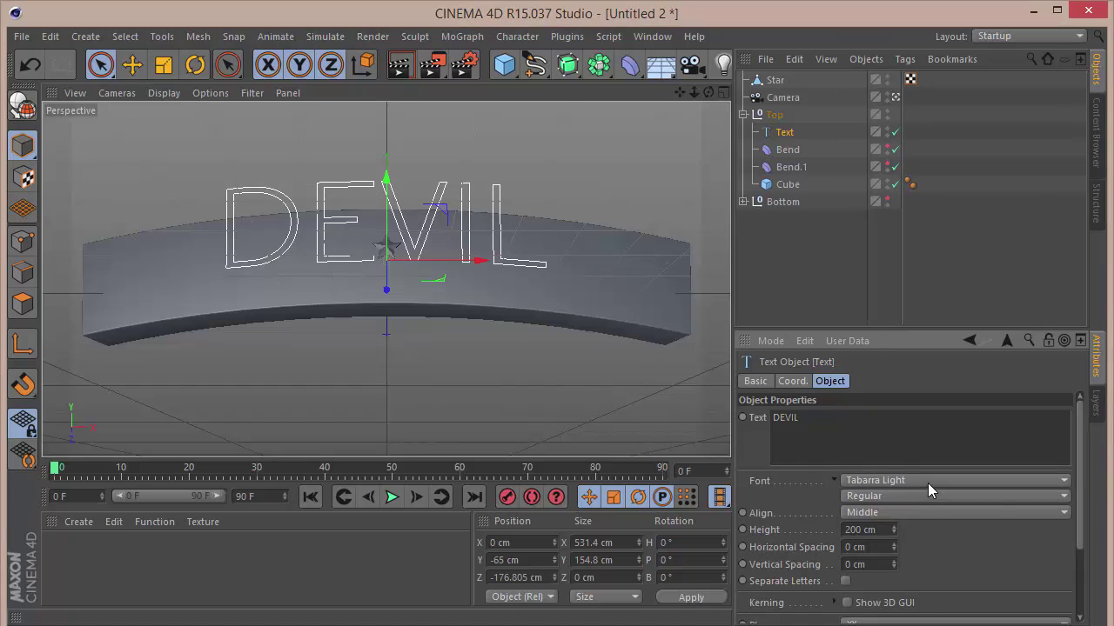
{"action": "left_click", "coordinate": [927, 483]}
{"action": "left_click", "coordinate": [928, 469]}
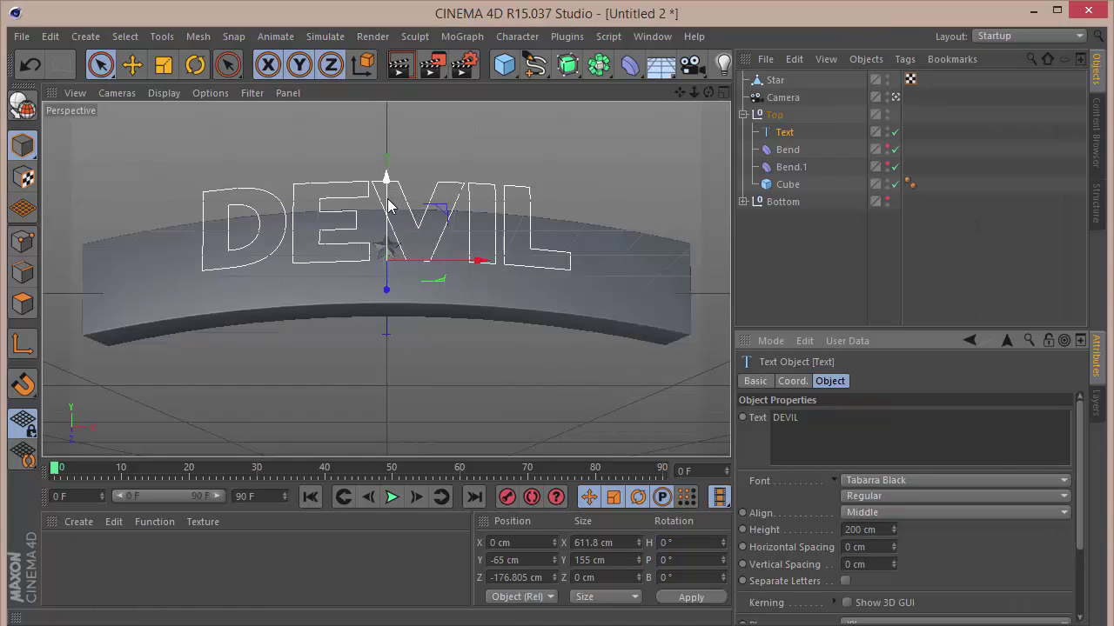
Step: Lower the DEVIL text over the main panel to about Y -123 cm and check its placement in the Front view
{"action": "left_click_drag", "start_coordinate": [386, 178], "coordinate": [401, 232]}
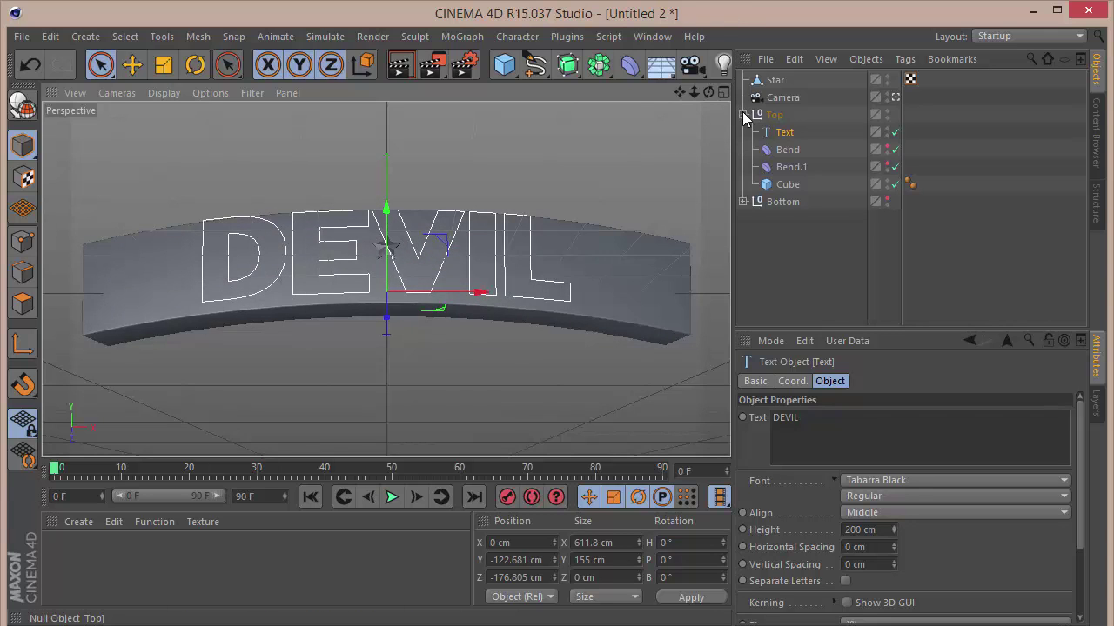
{"action": "left_click", "coordinate": [723, 92]}
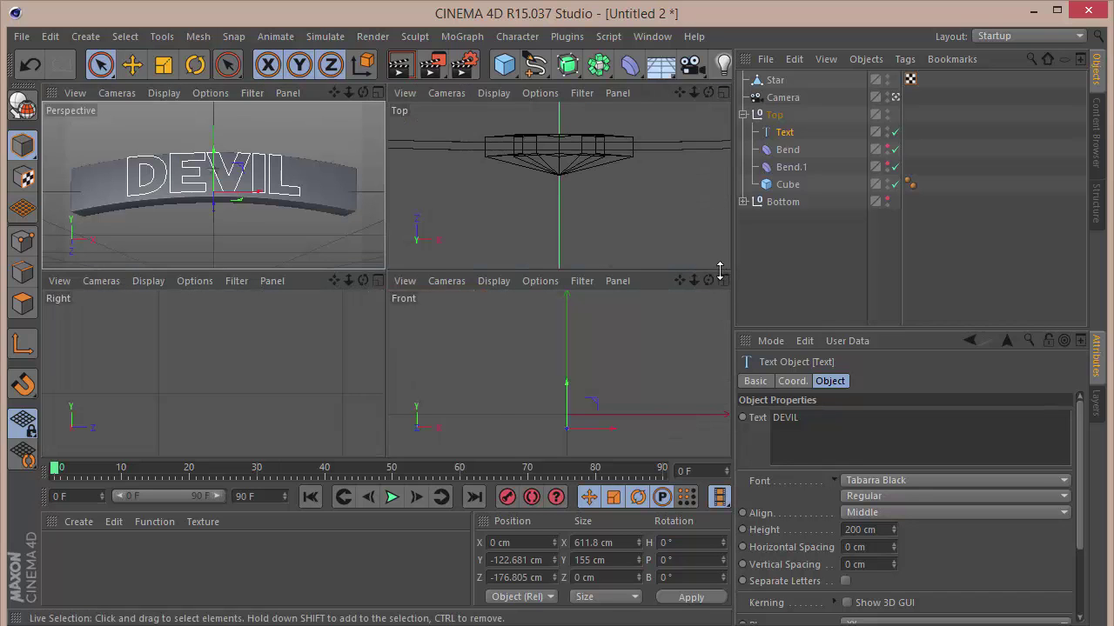
{"action": "left_click", "coordinate": [722, 279]}
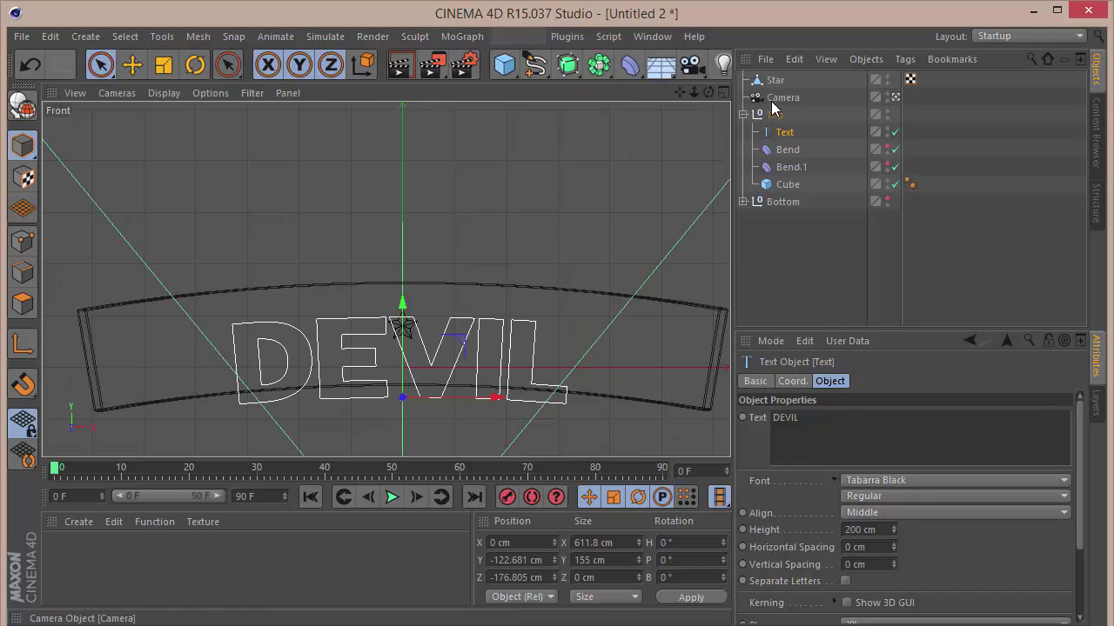
{"action": "left_click", "coordinate": [723, 92]}
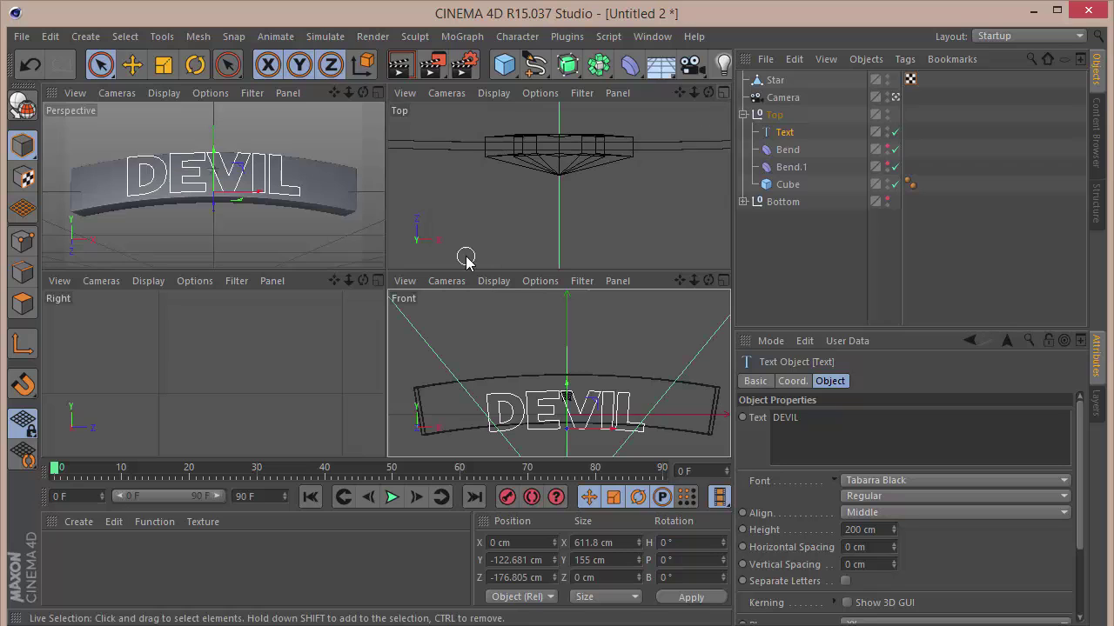
Step: Draw an open four-point trapezoid with a Linear spline in the Right view, from about Z -300 to -200 cm and about 20 cm high
{"action": "left_click", "coordinate": [376, 280]}
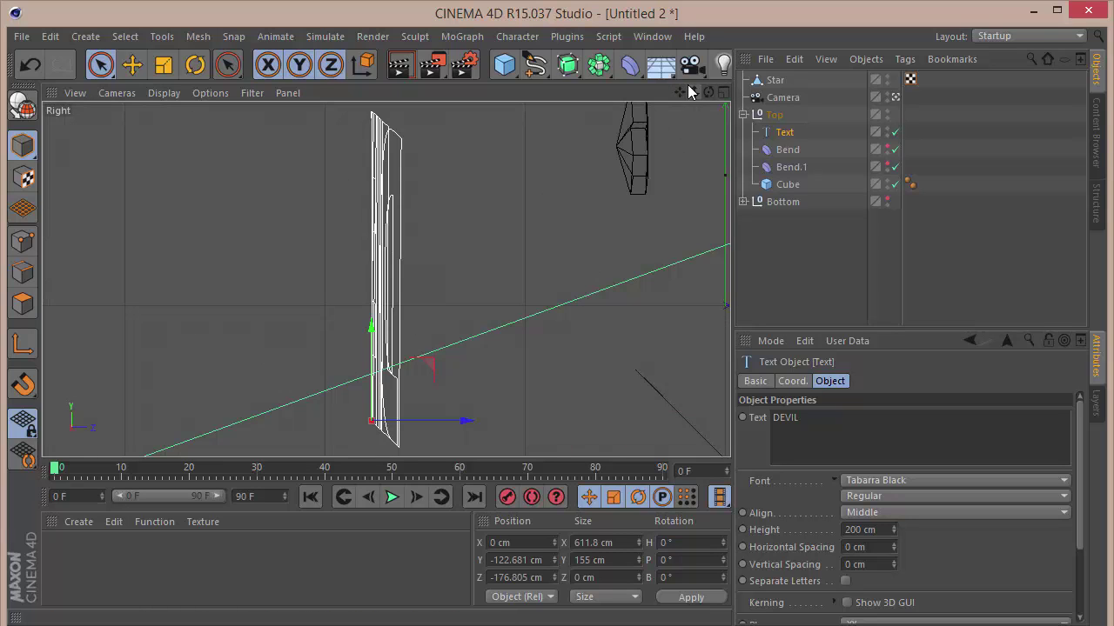
{"action": "left_click_drag", "start_coordinate": [694, 96], "coordinate": [654, 99]}
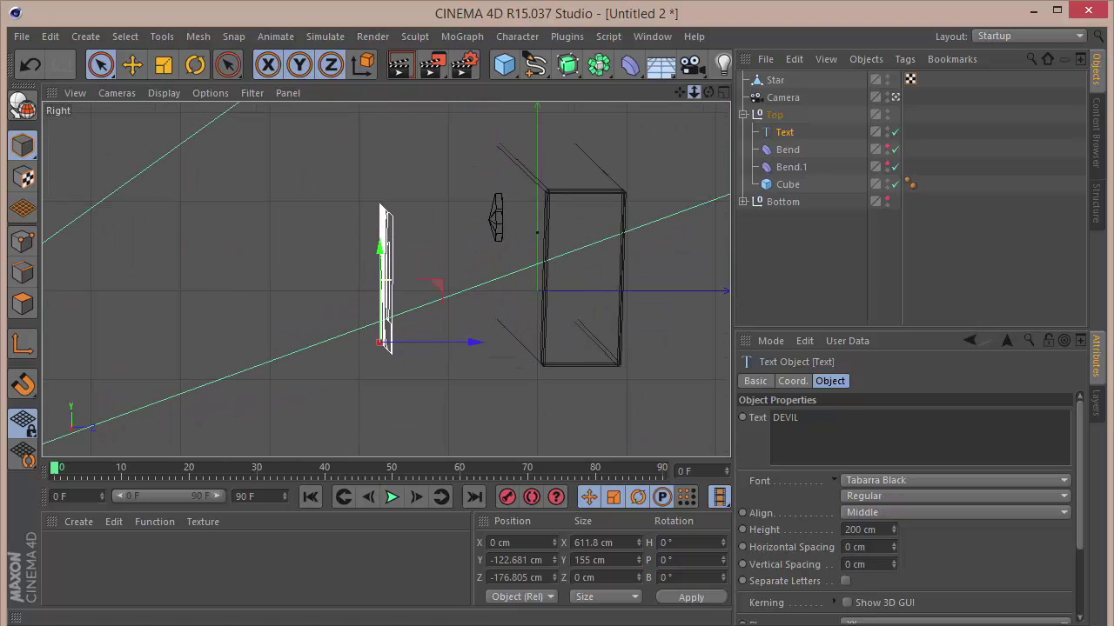
{"action": "left_click", "coordinate": [668, 118]}
{"action": "left_click", "coordinate": [535, 66]}
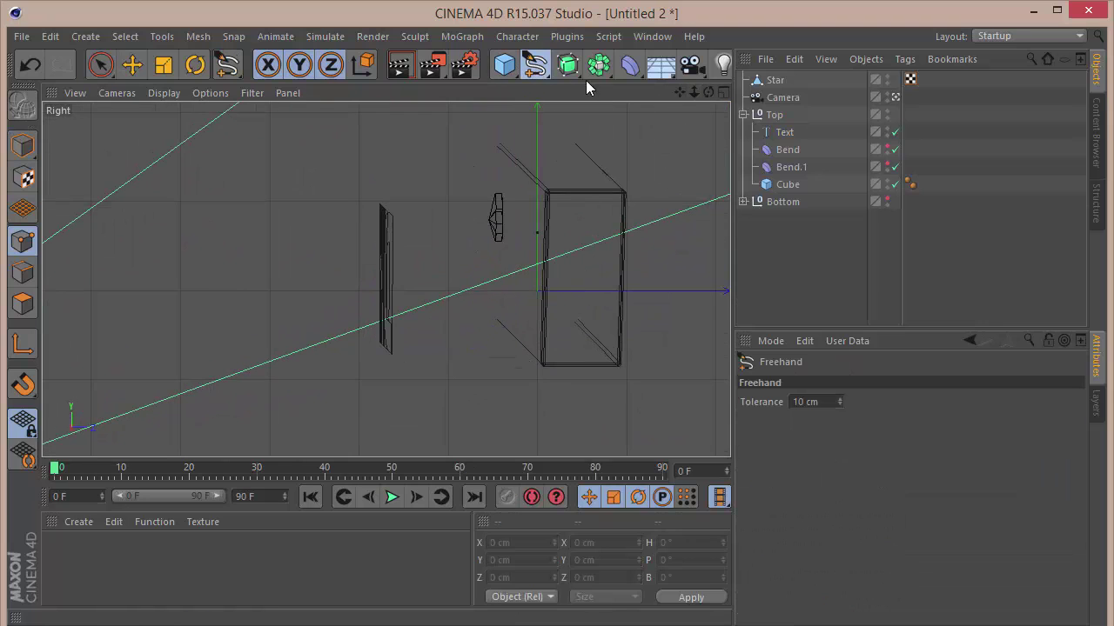
{"action": "mouse_move", "coordinate": [536, 67]}
{"action": "left_mouse_down"}
{"action": "mouse_move", "coordinate": [684, 118]}
{"action": "mouse_move", "coordinate": [601, 120]}
{"action": "left_mouse_up"}
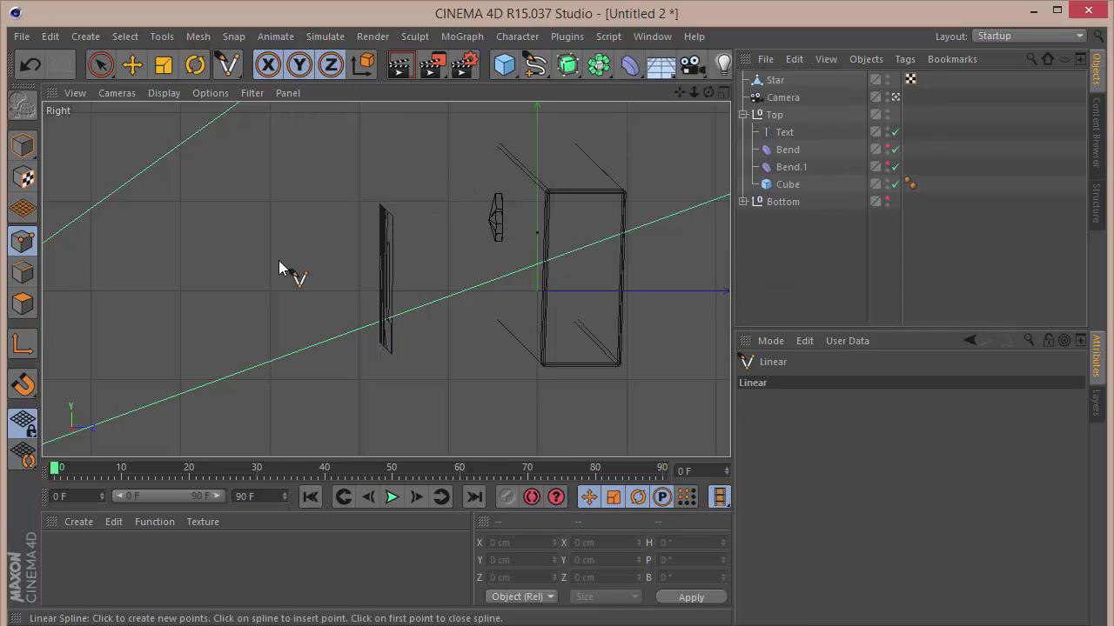
{"action": "scroll", "coordinate": [279, 263], "scroll_direction": "up", "scroll_amount": 3}
{"action": "scroll", "coordinate": [279, 262], "scroll_direction": "up", "scroll_amount": 3}
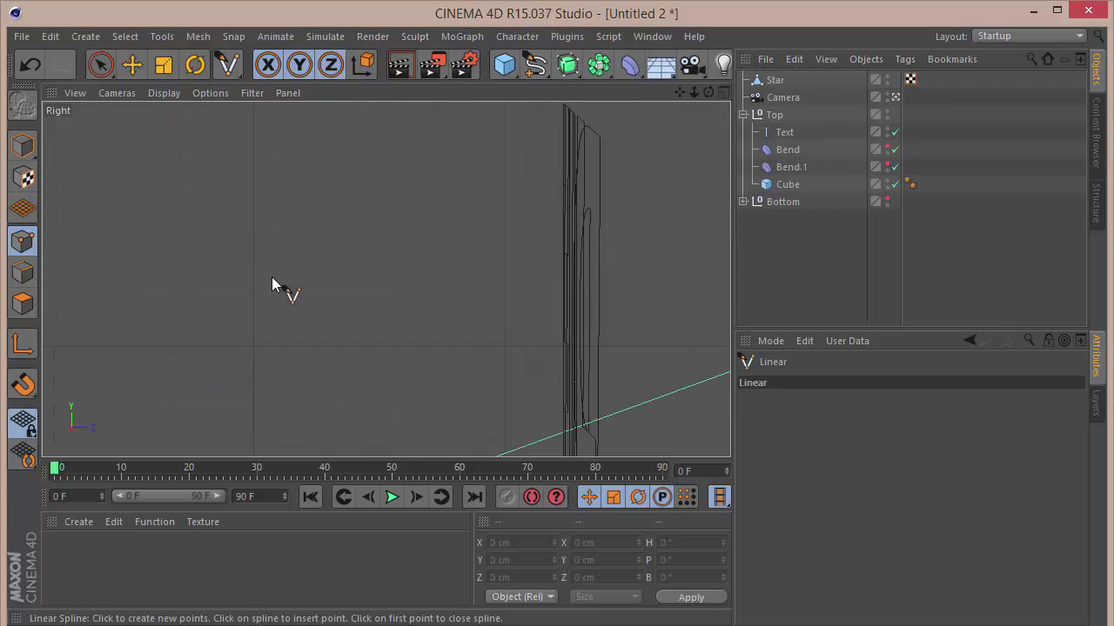
{"action": "left_click", "coordinate": [254, 346]}
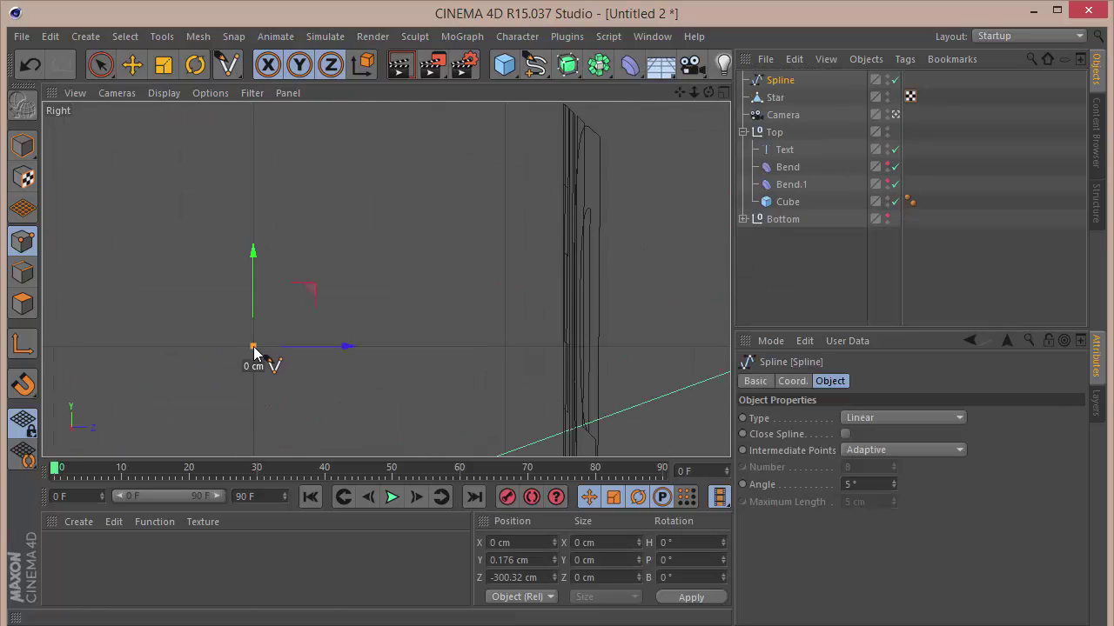
{"action": "left_click", "coordinate": [303, 297]}
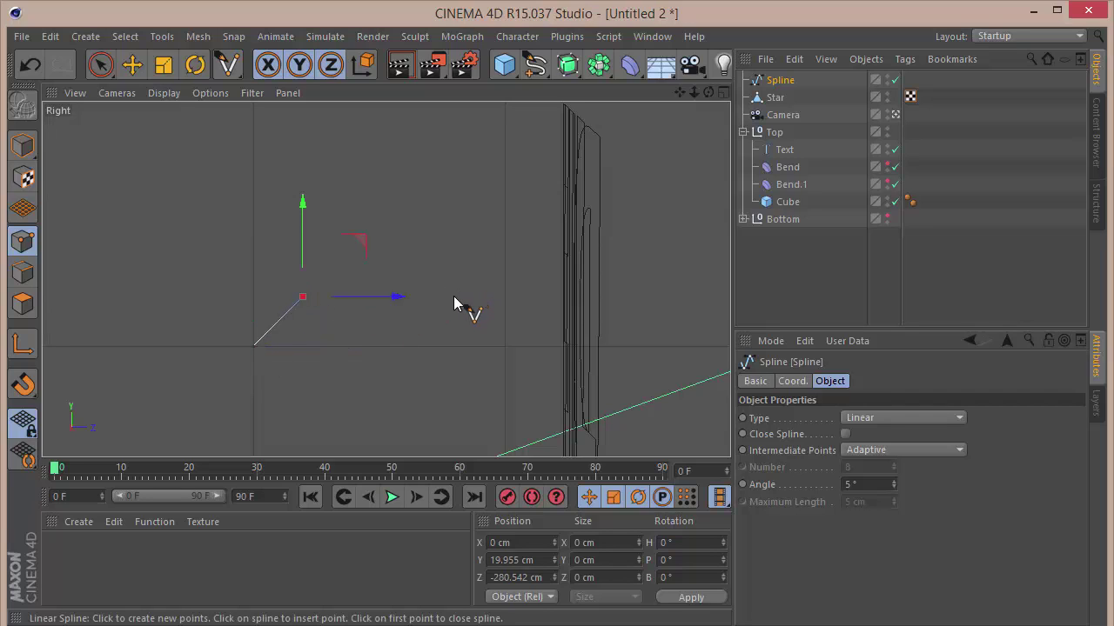
{"action": "left_click", "coordinate": [453, 296]}
{"action": "left_click", "coordinate": [505, 348]}
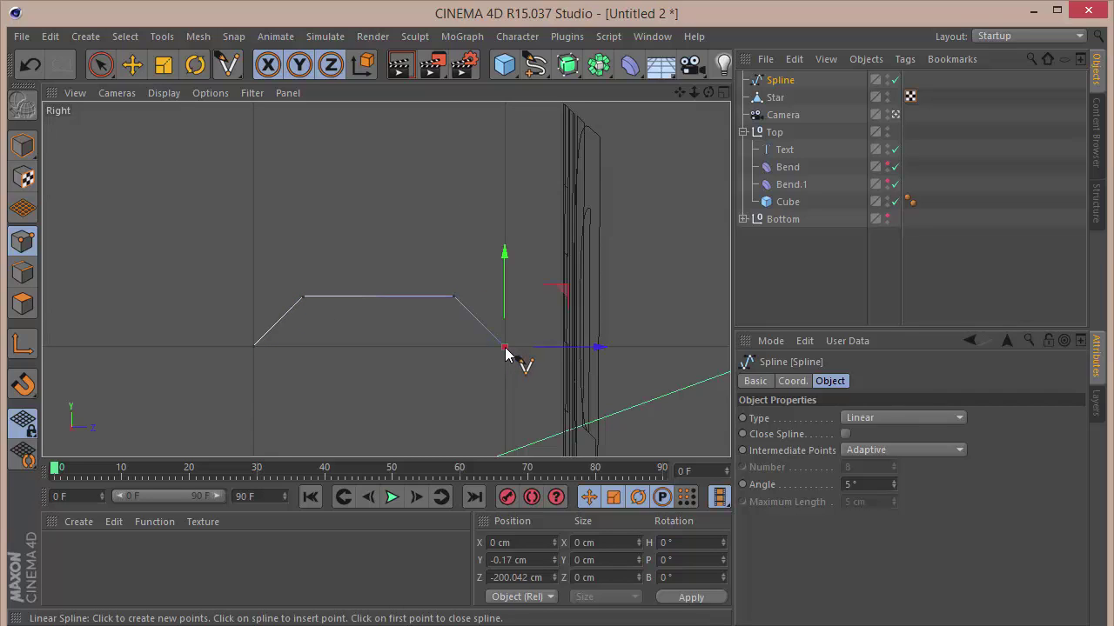
Step: Set both lower end points of the trapezoid profile to Y 0 cm, with the end nearest the text at Z -200 cm
{"action": "left_click", "coordinate": [100, 64]}
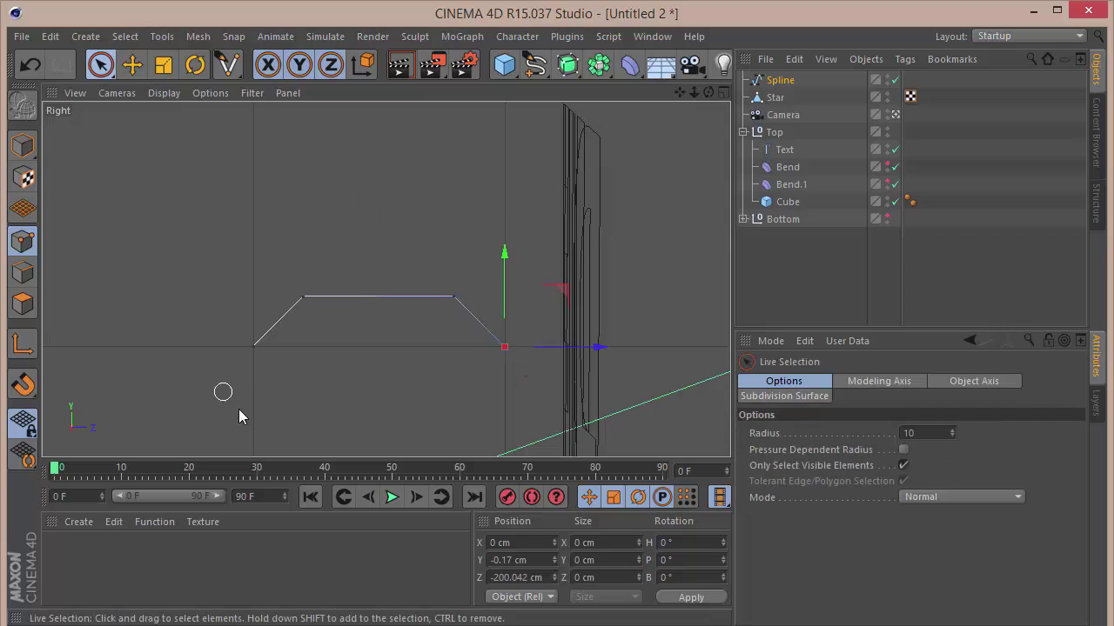
{"action": "left_click", "coordinate": [254, 348]}
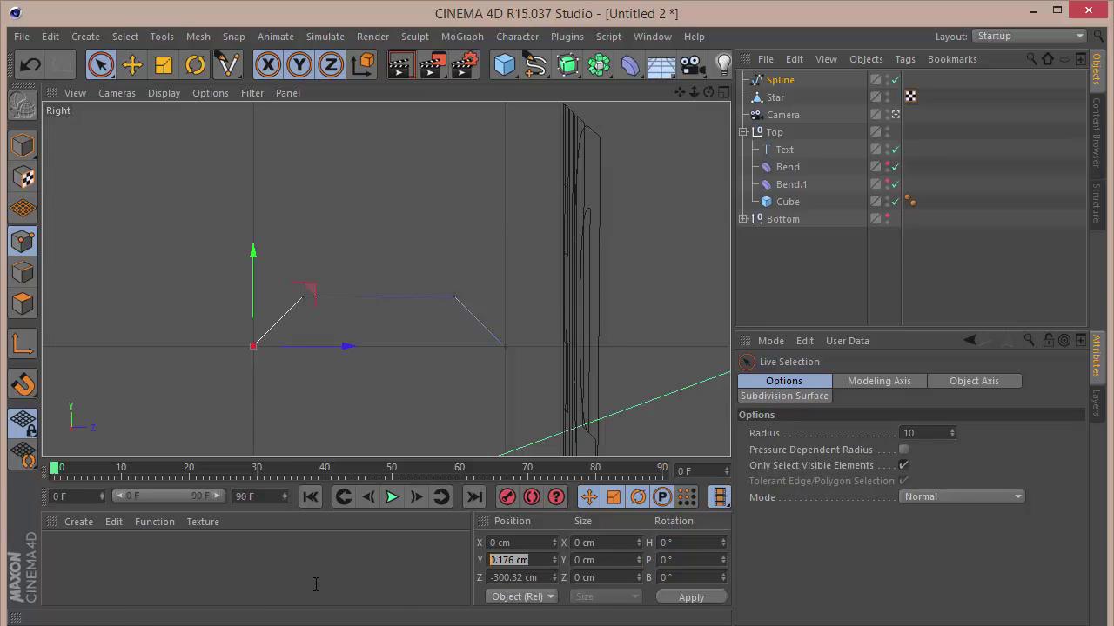
{"action": "type", "text": "0"}
{"action": "key", "text": "Tab"}
{"action": "left_click", "coordinate": [504, 347]}
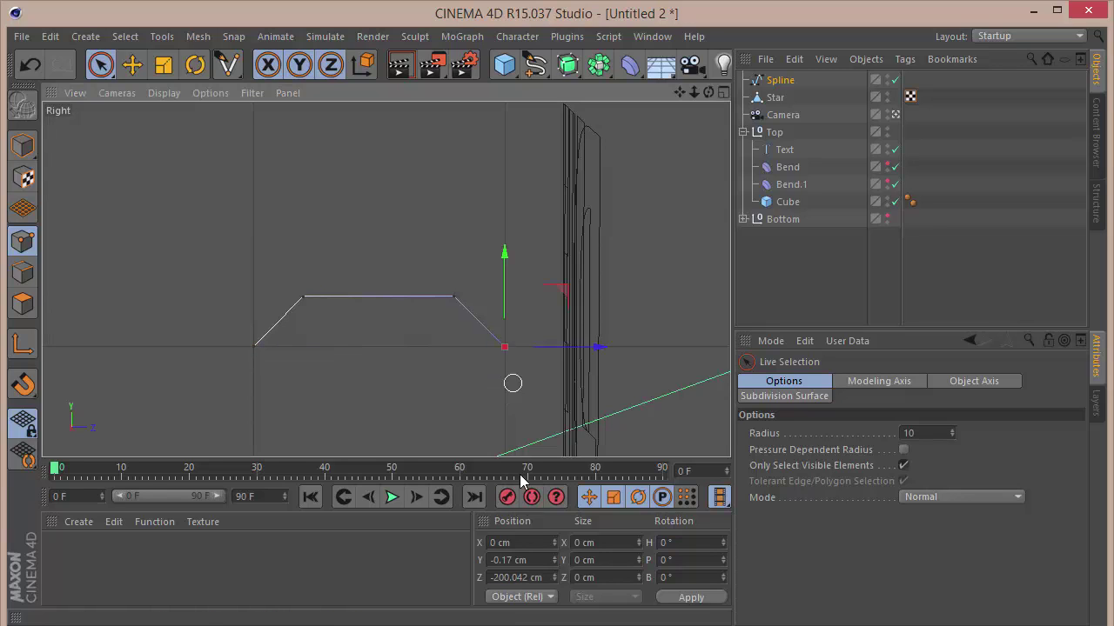
{"action": "left_click", "coordinate": [527, 560]}
{"action": "type", "text": "0"}
{"action": "key", "text": "Tab"}
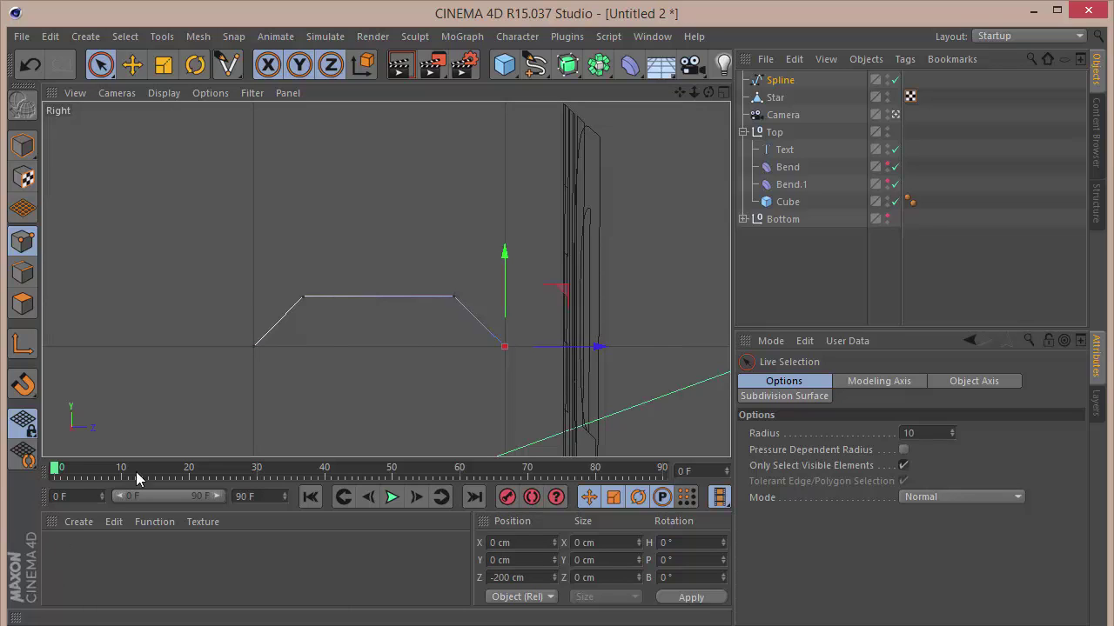
Step: Set the profile's upper point farther from the text to Y 20 cm and Z -280 cm, and adjust the other upper point's height
{"action": "left_click", "coordinate": [303, 296]}
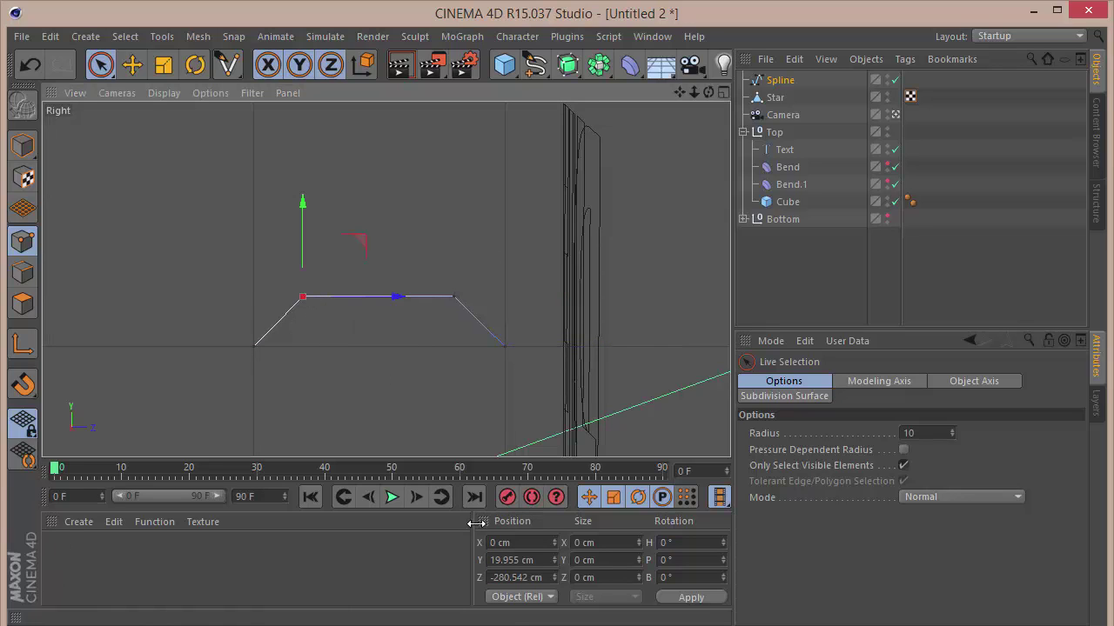
{"action": "left_click", "coordinate": [548, 561]}
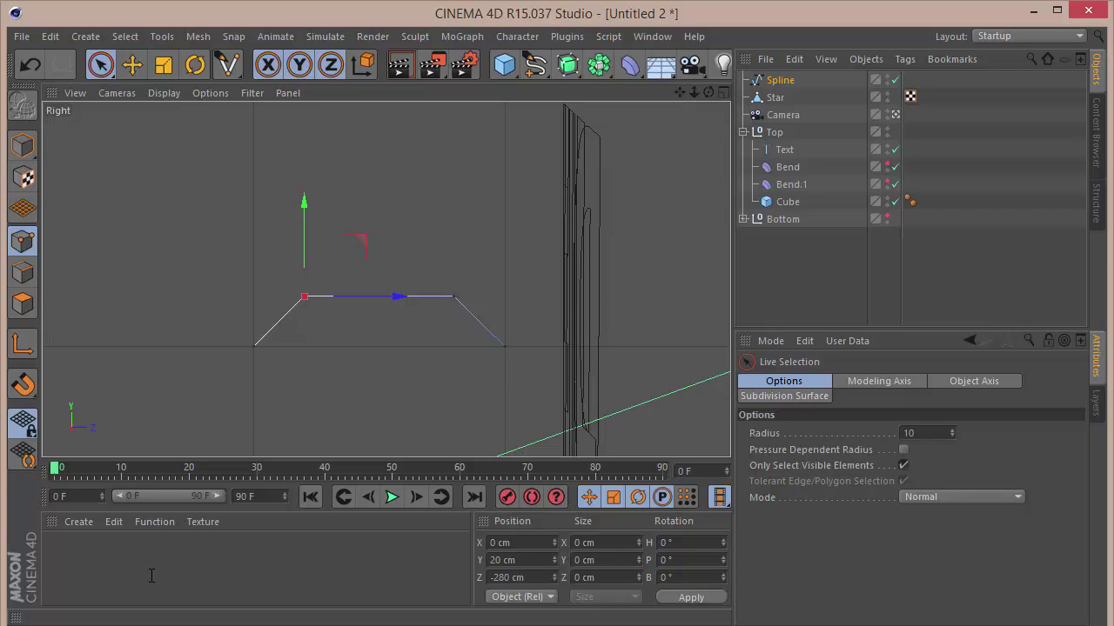
{"action": "left_click", "coordinate": [454, 296]}
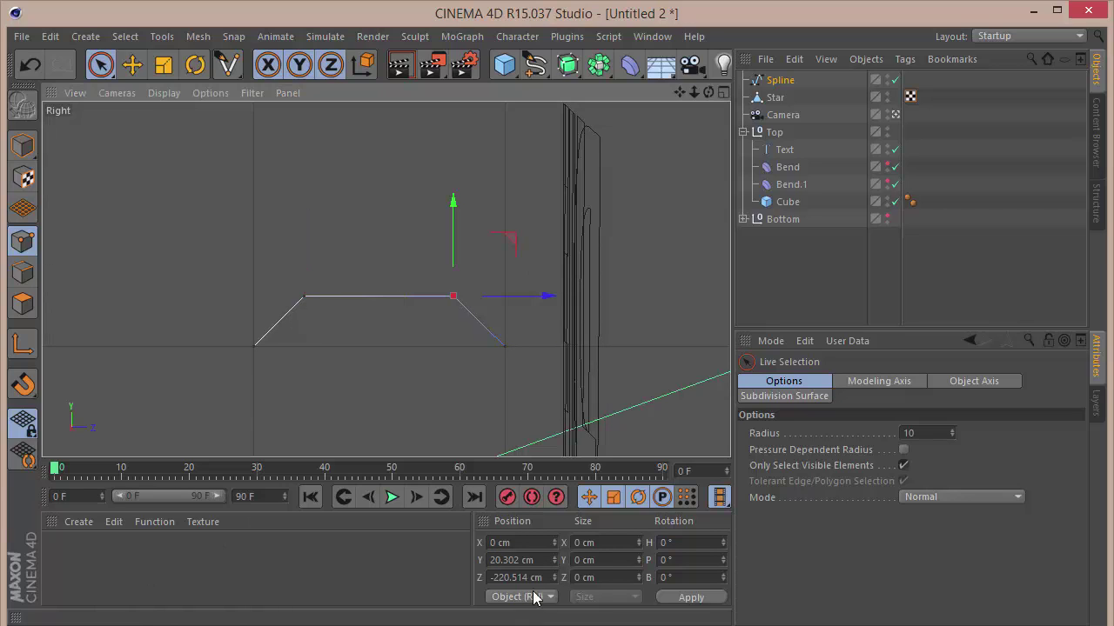
{"action": "left_click", "coordinate": [537, 561]}
{"action": "type", "text": "2"}
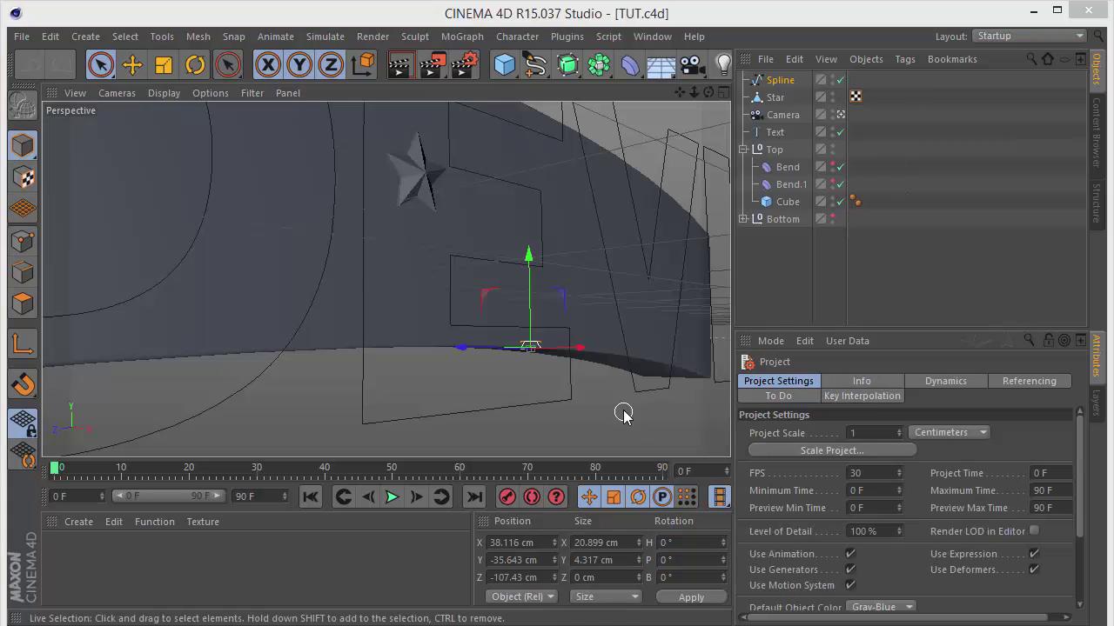
Step: Create a Sweep and place the trapezoid Spline and the Text inside it, with Spline above Text
{"action": "mouse_move", "coordinate": [710, 94]}
{"action": "left_mouse_down"}
{"action": "mouse_move", "coordinate": [731, 98]}
{"action": "mouse_move", "coordinate": [709, 94]}
{"action": "left_mouse_up"}
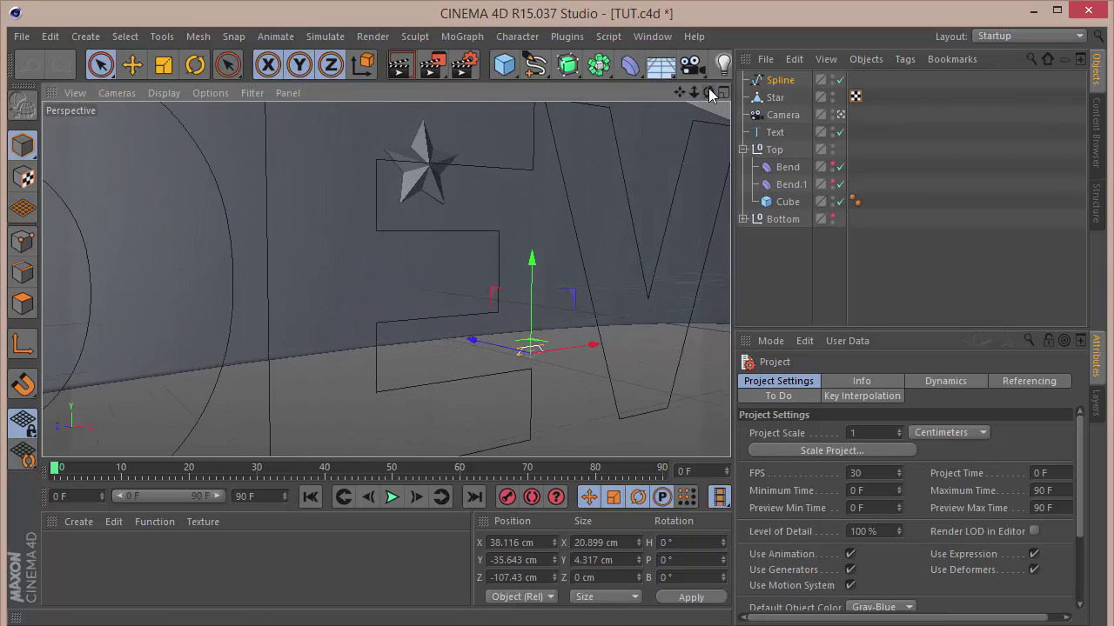
{"action": "scroll", "coordinate": [385, 279], "scroll_direction": "up", "scroll_amount": 5}
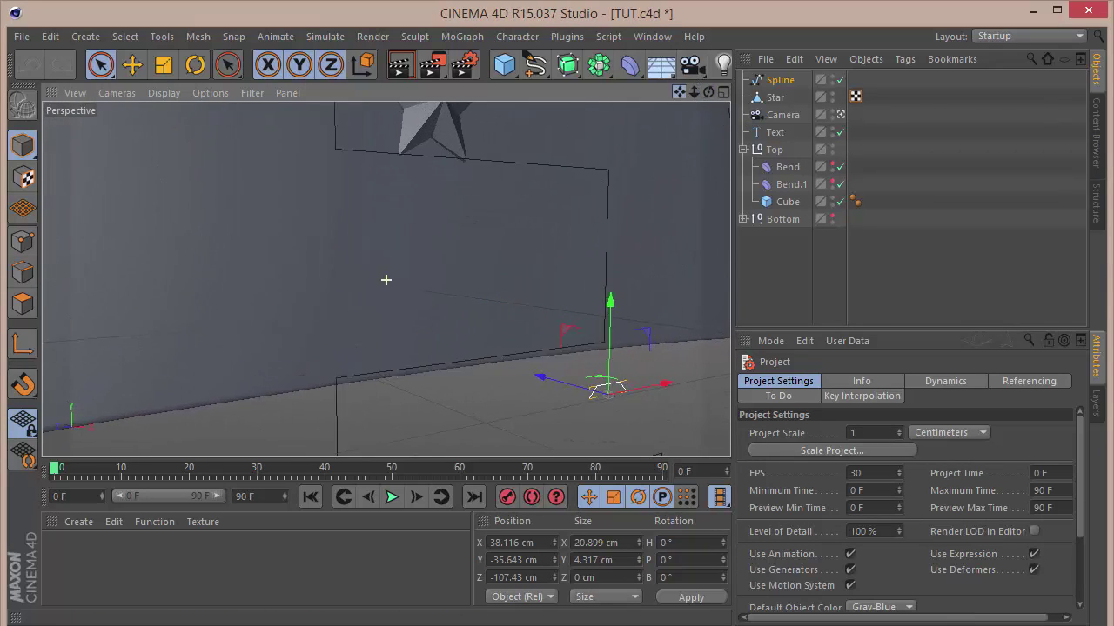
{"action": "left_click_drag", "start_coordinate": [678, 93], "coordinate": [459, 26]}
{"action": "mouse_move", "coordinate": [708, 91]}
{"action": "left_mouse_down"}
{"action": "mouse_move", "coordinate": [722, 94]}
{"action": "mouse_move", "coordinate": [708, 91]}
{"action": "left_mouse_up"}
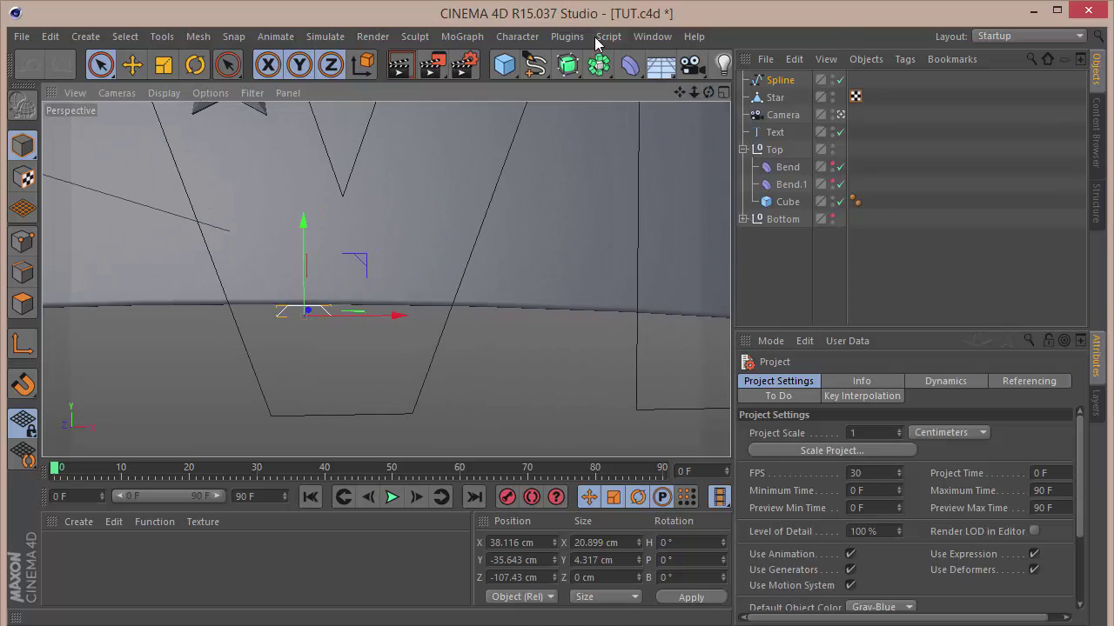
{"action": "left_click", "coordinate": [567, 64]}
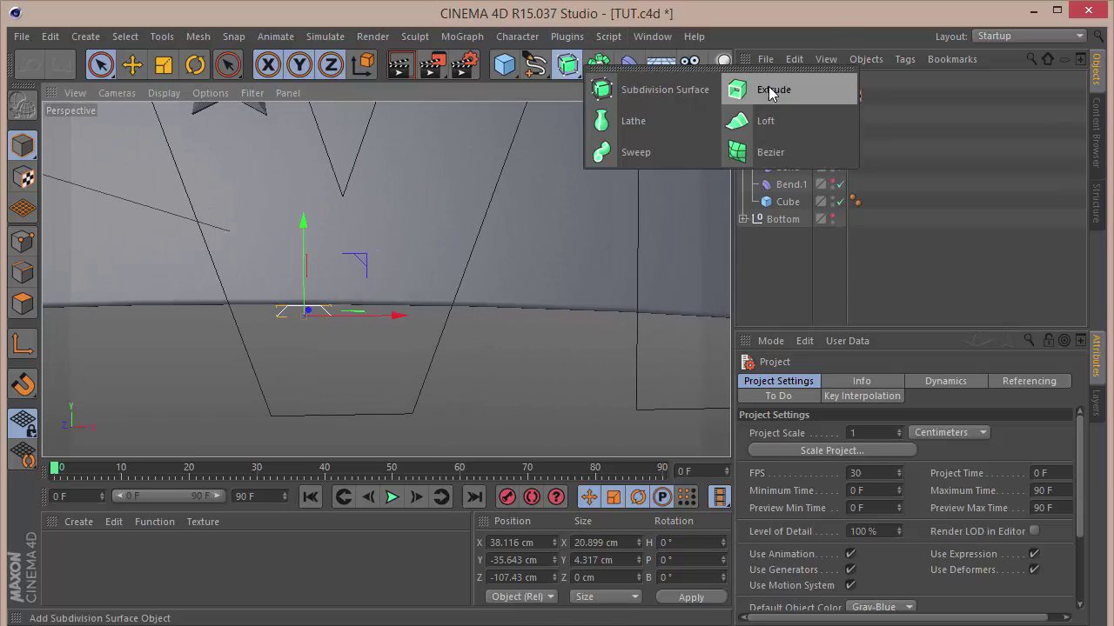
{"action": "left_click", "coordinate": [671, 154]}
{"action": "left_click_drag", "start_coordinate": [813, 96], "coordinate": [787, 111]}
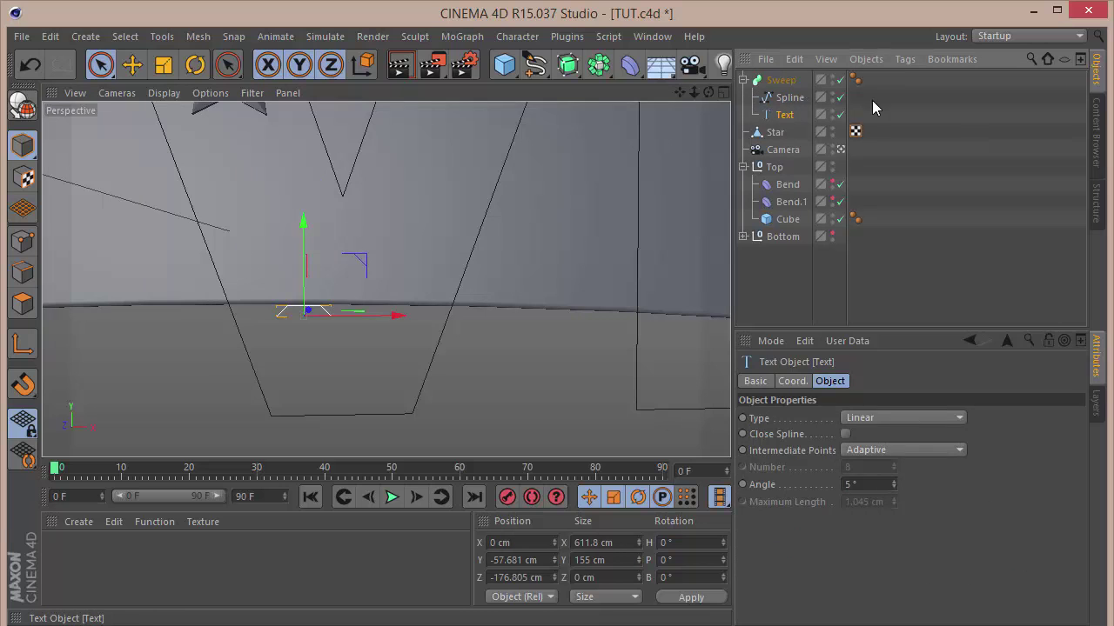
Step: Rotate the trapezoid Spline's axis, without moving its points, to H -90° and B -90°
{"action": "left_click_drag", "start_coordinate": [694, 92], "coordinate": [762, 94]}
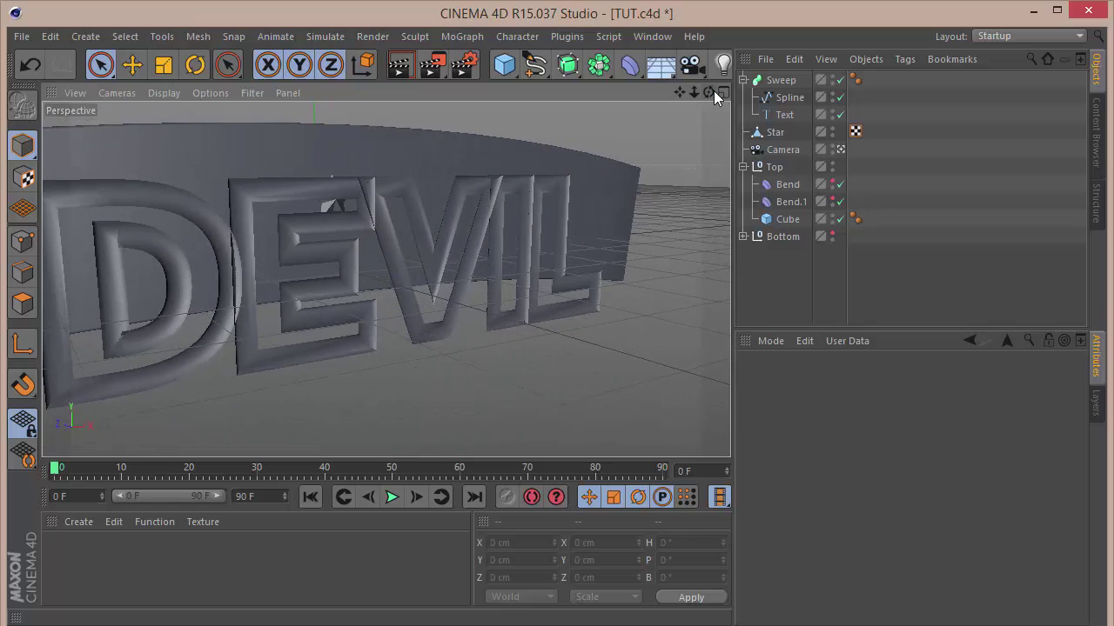
{"action": "left_click", "coordinate": [786, 99]}
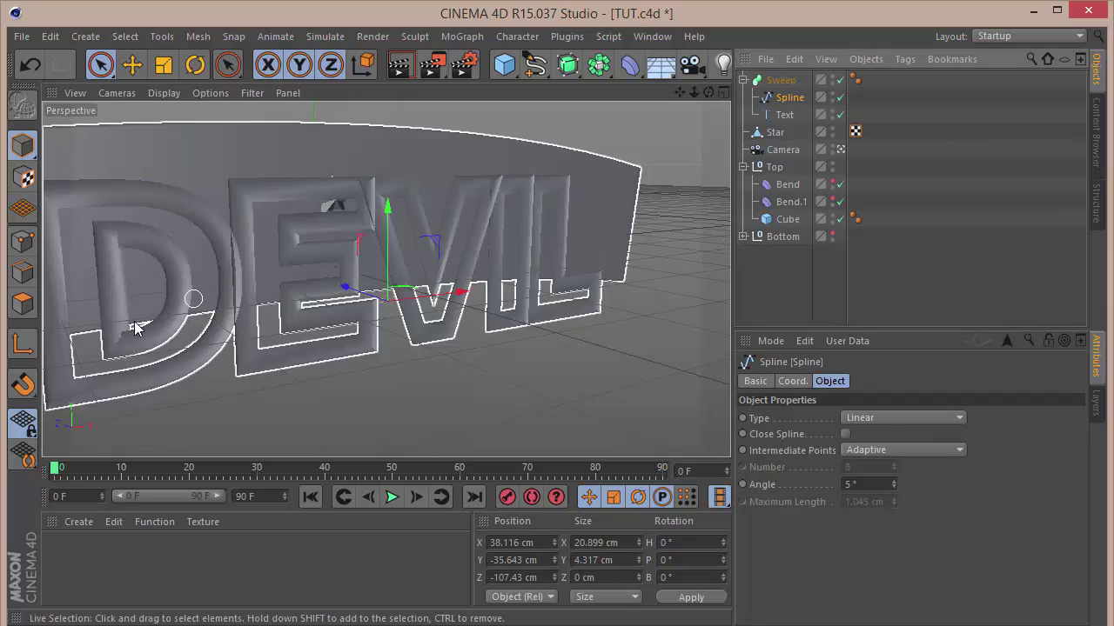
{"action": "left_click", "coordinate": [37, 348]}
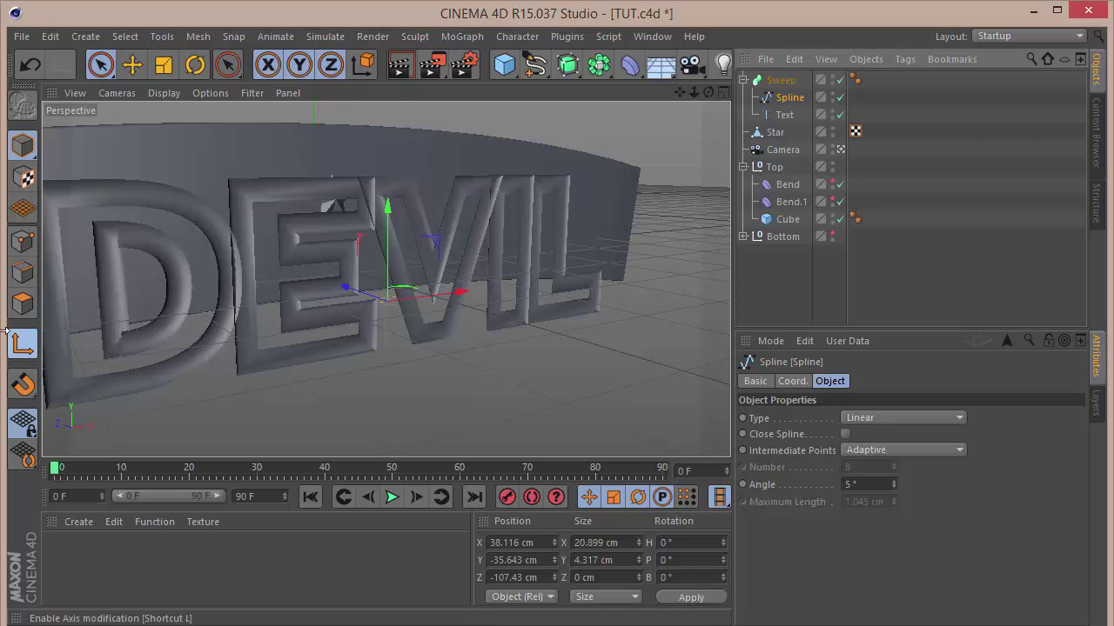
{"action": "left_click", "coordinate": [163, 64]}
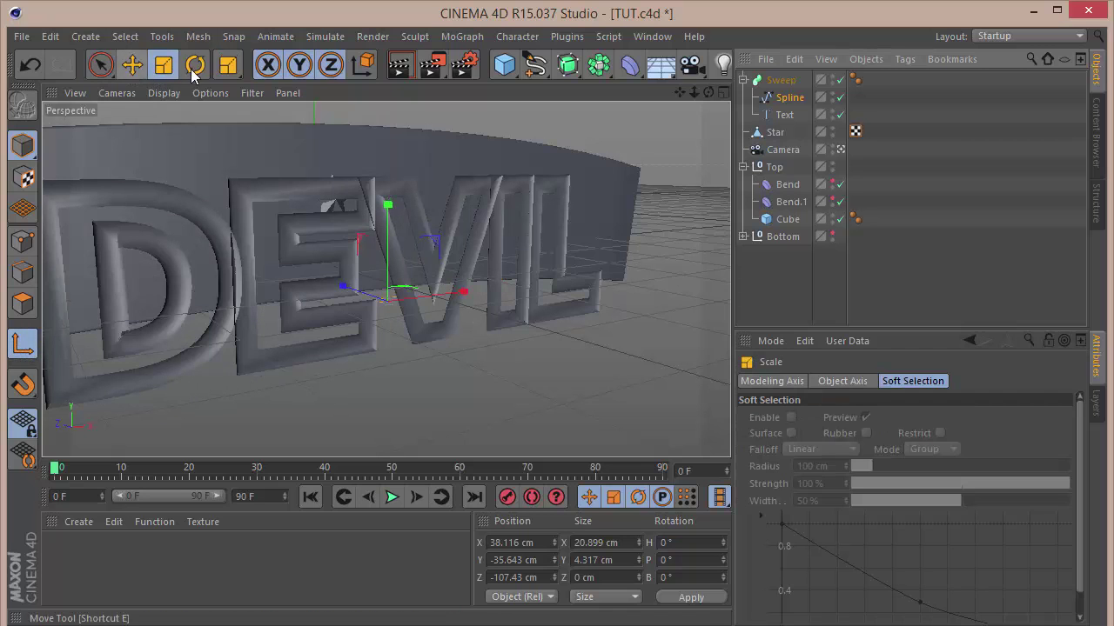
{"action": "left_click", "coordinate": [194, 69]}
{"action": "left_click_drag", "start_coordinate": [427, 310], "coordinate": [381, 259]}
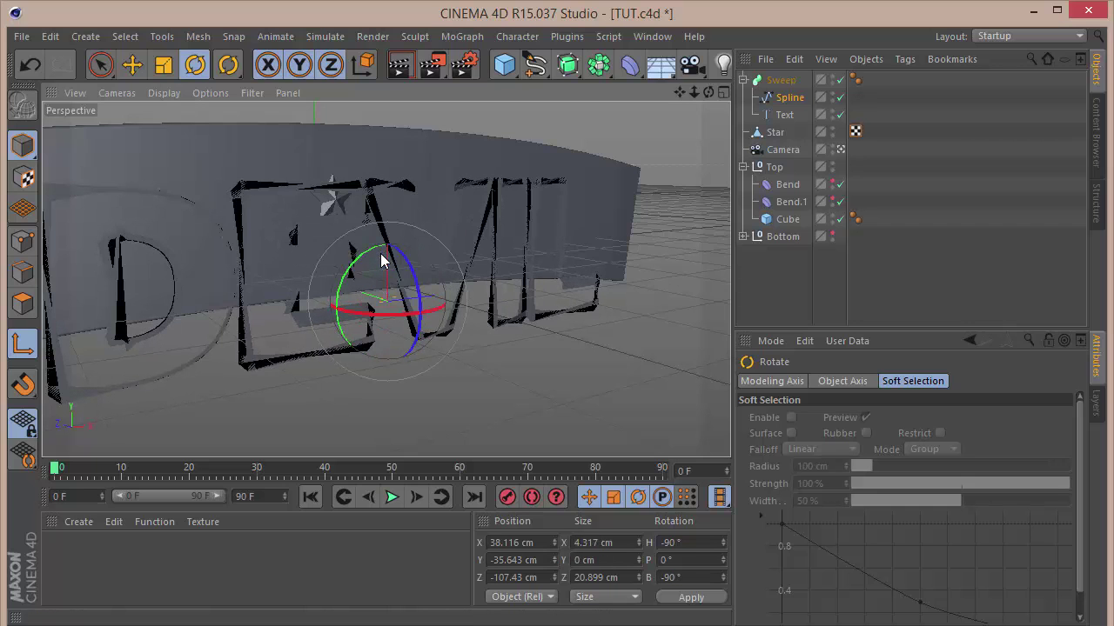
{"action": "left_click", "coordinate": [852, 292]}
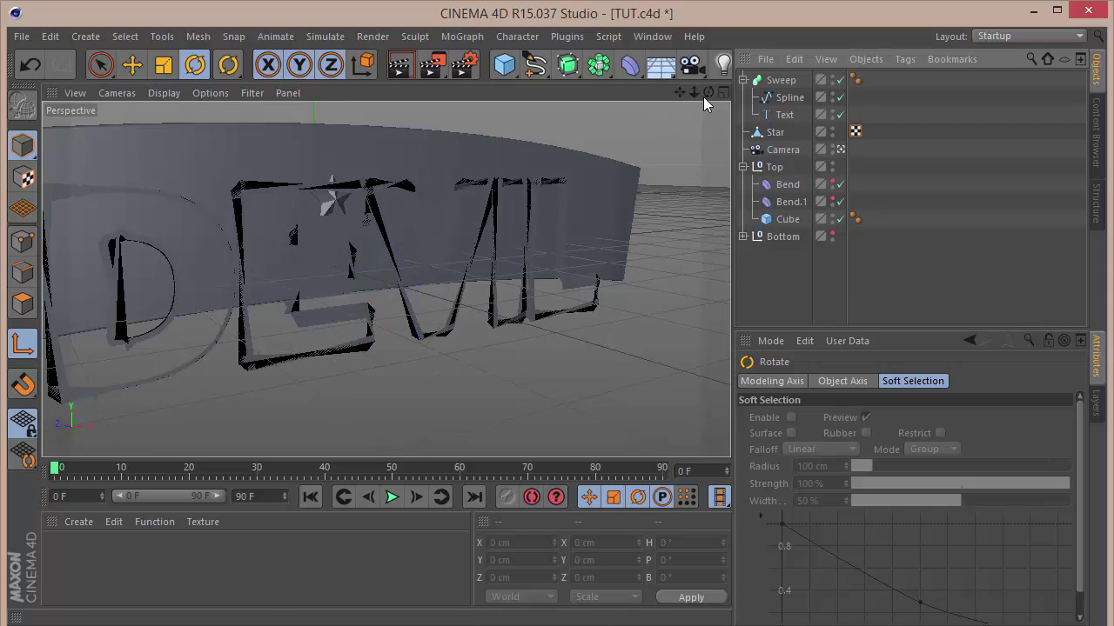
{"action": "mouse_move", "coordinate": [708, 92]}
{"action": "left_mouse_down"}
{"action": "mouse_move", "coordinate": [648, 98]}
{"action": "mouse_move", "coordinate": [687, 117]}
{"action": "mouse_move", "coordinate": [697, 99]}
{"action": "left_mouse_up"}
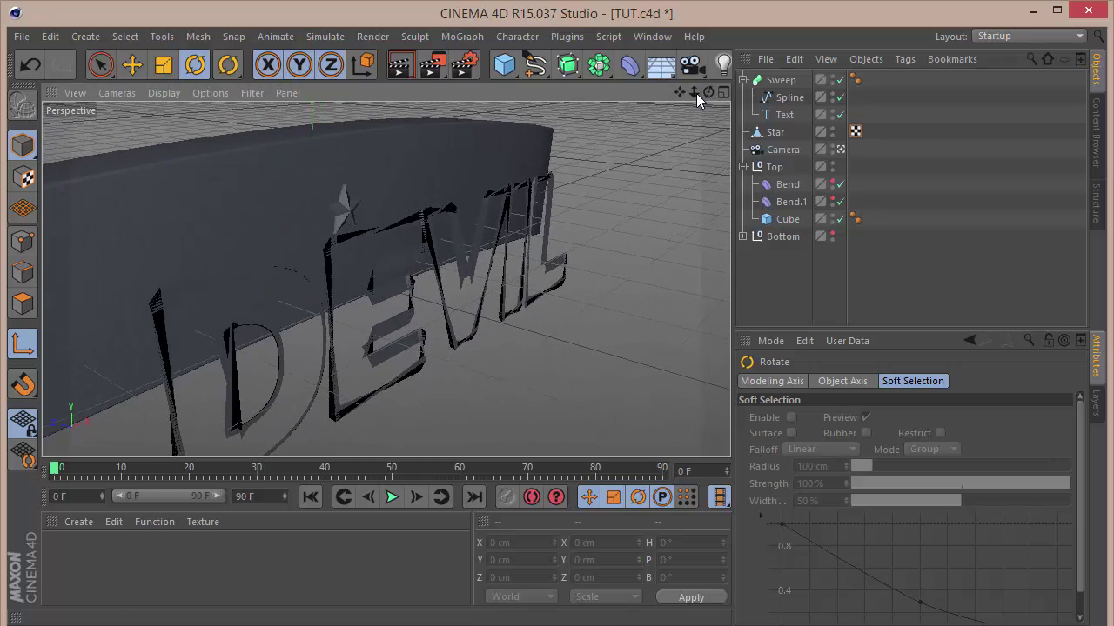
Step: Set the Spline's heading to -180° with axis modification off, keeping the Sweep disabled while rotating, and re-enable the Sweep
{"action": "left_click", "coordinate": [23, 344]}
{"action": "left_click", "coordinate": [776, 97]}
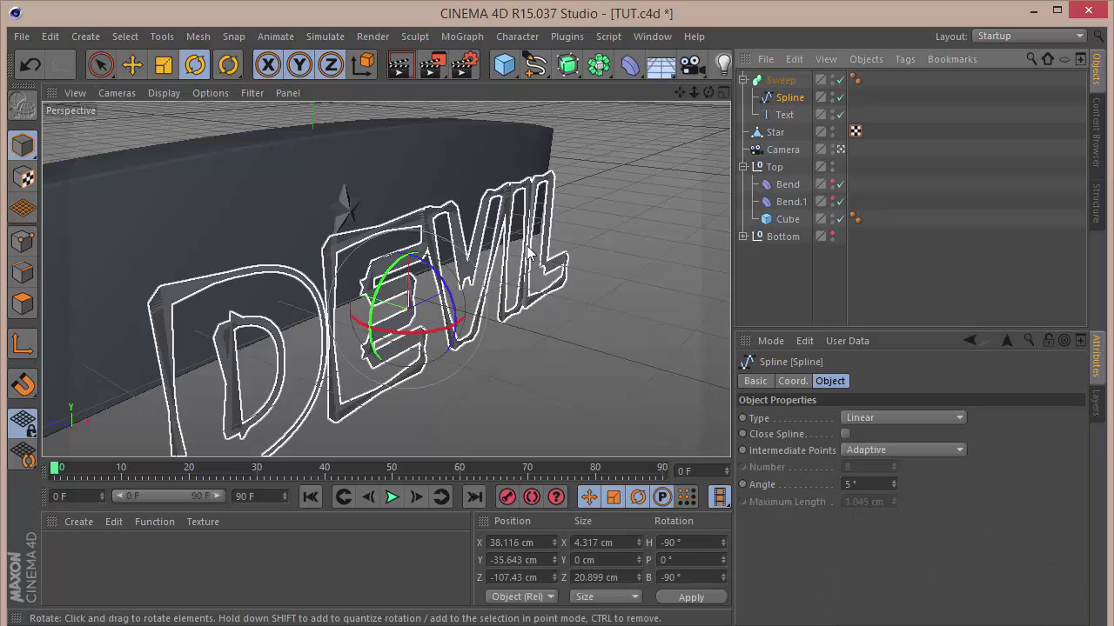
{"action": "key", "text": "9"}
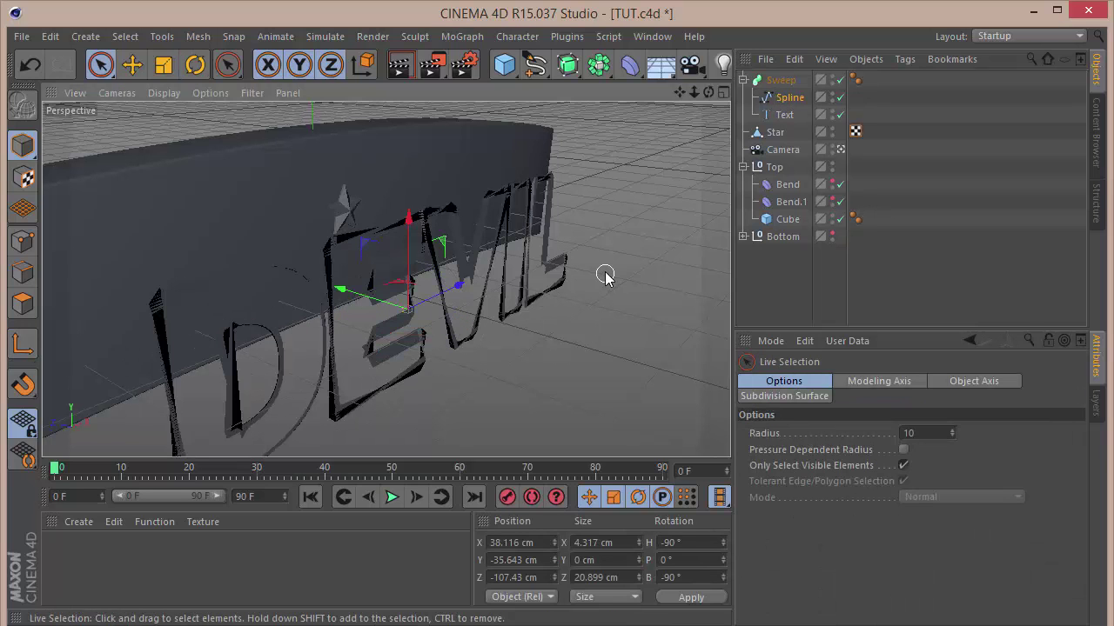
{"action": "left_click", "coordinate": [840, 79]}
{"action": "scroll", "coordinate": [459, 281], "scroll_direction": "up", "scroll_amount": 6}
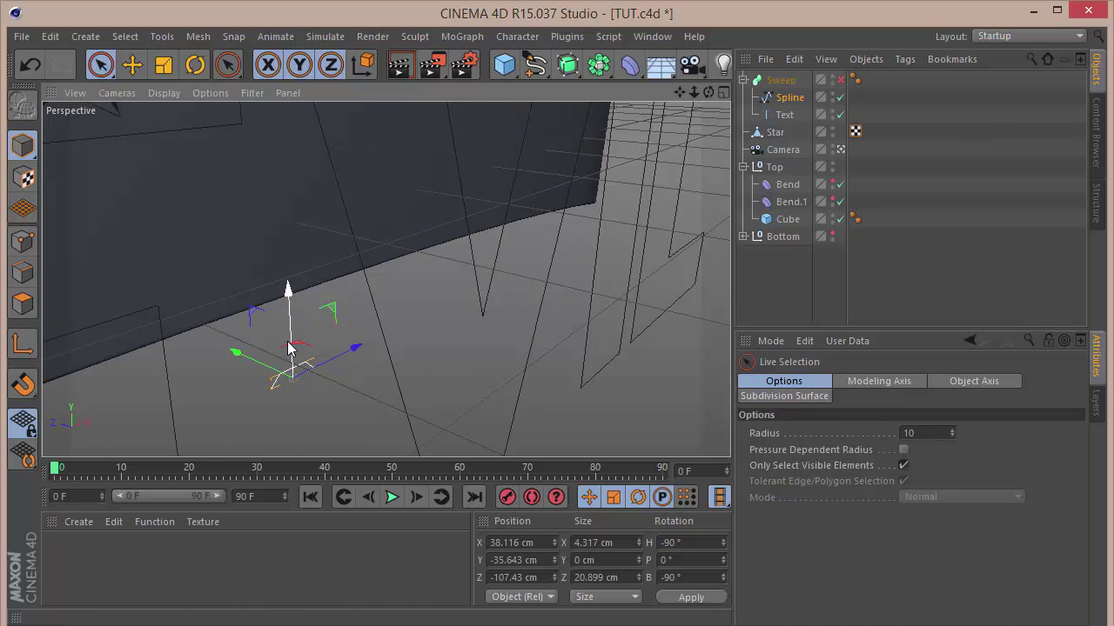
{"action": "key", "text": "r"}
{"action": "left_click_drag", "start_coordinate": [329, 407], "coordinate": [269, 397]}
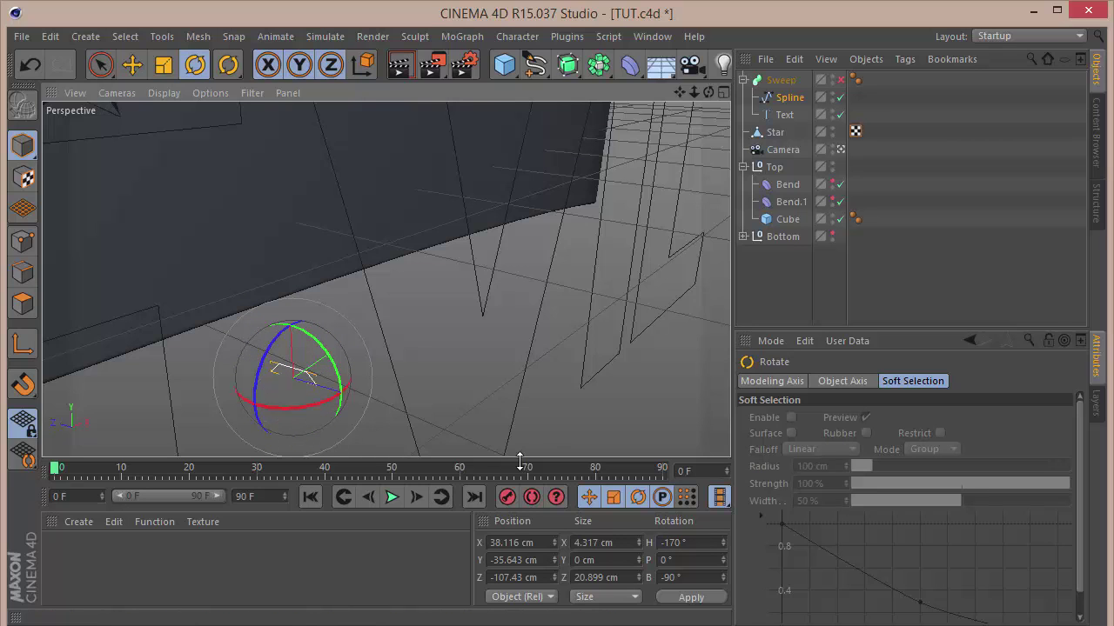
{"action": "left_click", "coordinate": [696, 542]}
{"action": "type", "text": "-180"}
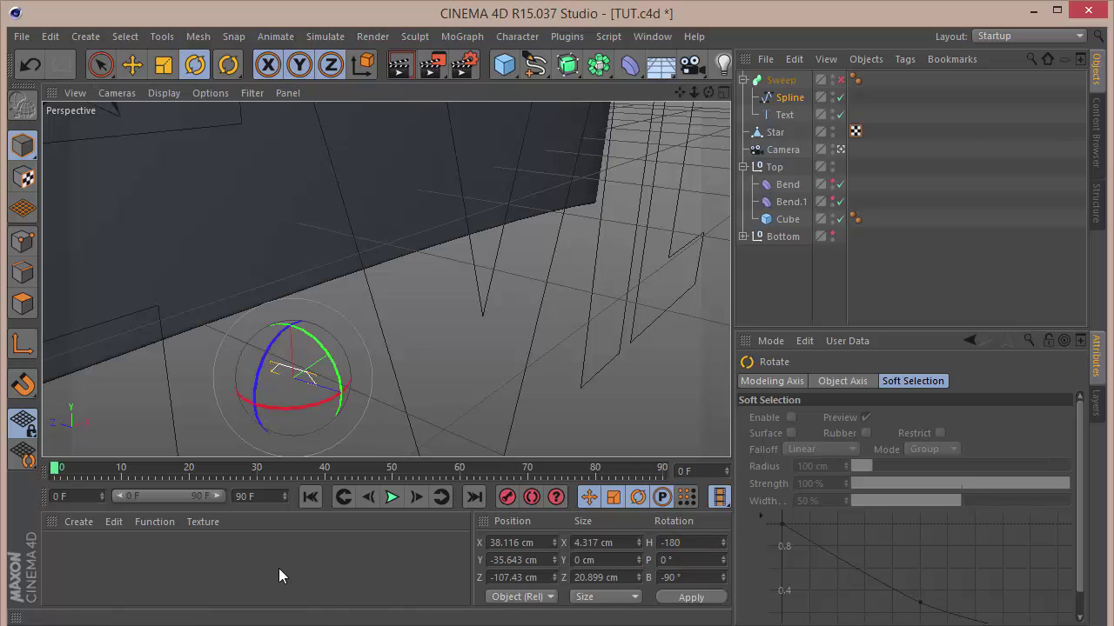
{"action": "key", "text": "Return"}
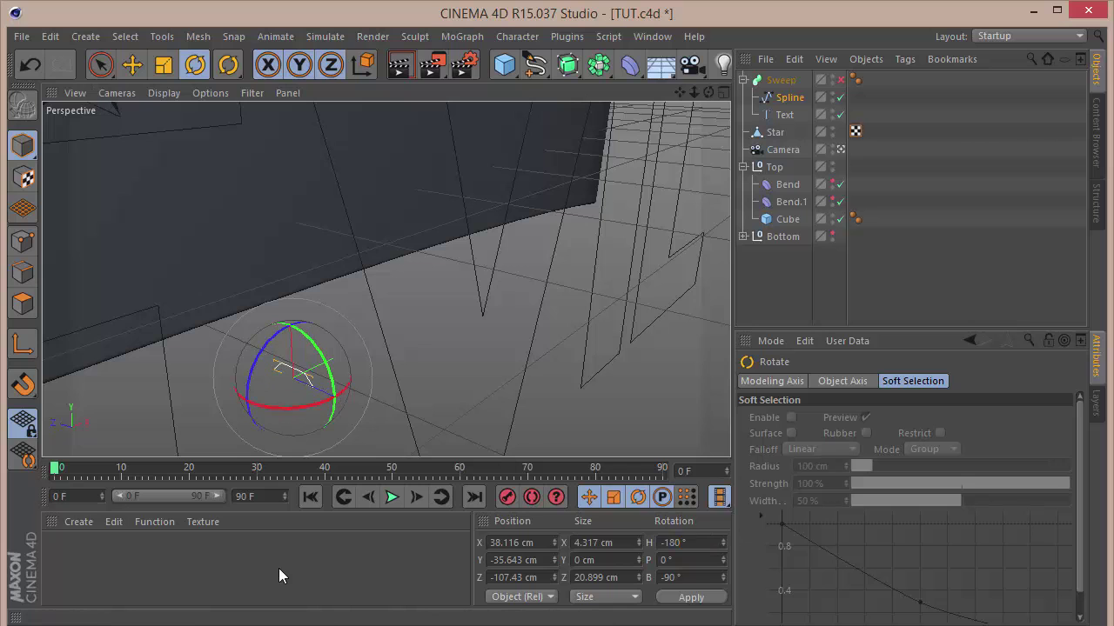
{"action": "left_click", "coordinate": [840, 79]}
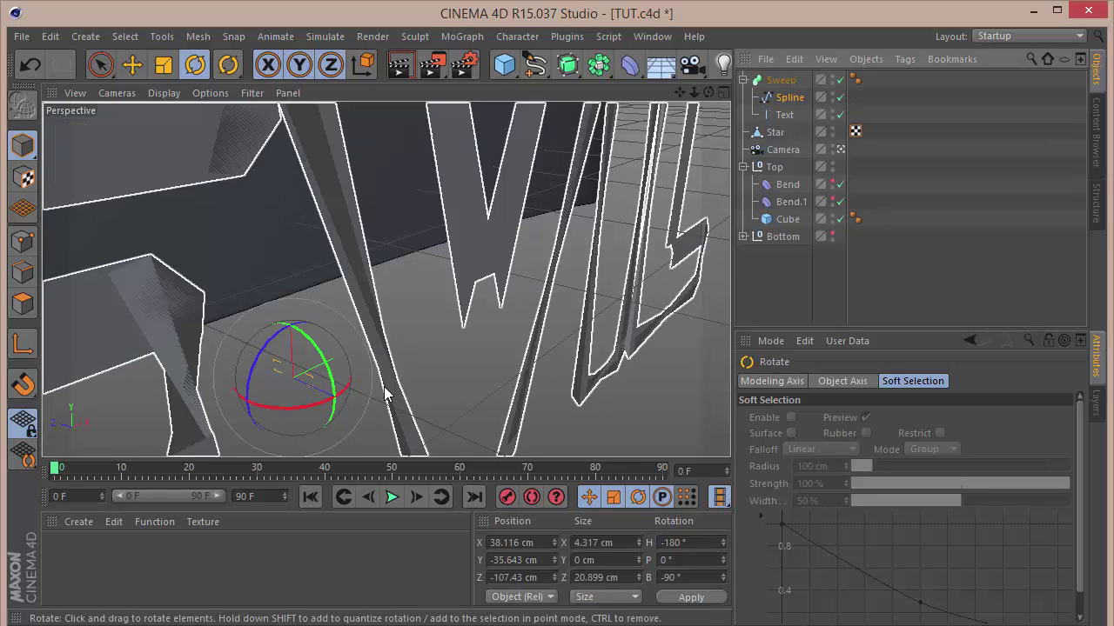
Step: Rotate only the Spline's axis around its heading to reorient the profile along the swept DEVIL letters
{"action": "left_click", "coordinate": [23, 347]}
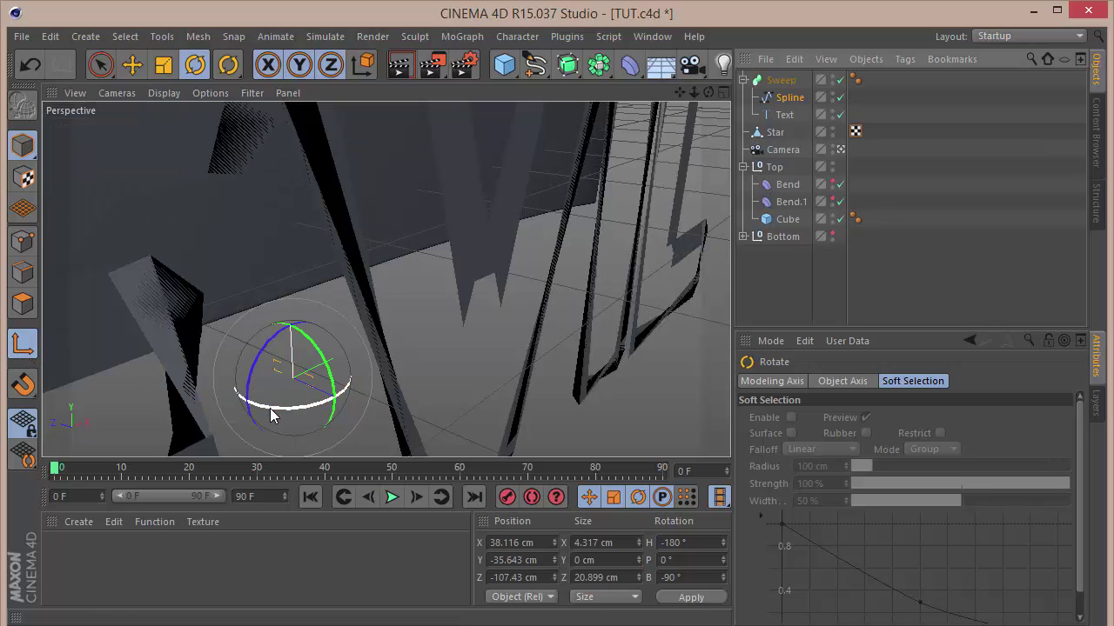
{"action": "left_click_drag", "start_coordinate": [272, 409], "coordinate": [348, 385]}
{"action": "left_click", "coordinate": [836, 290]}
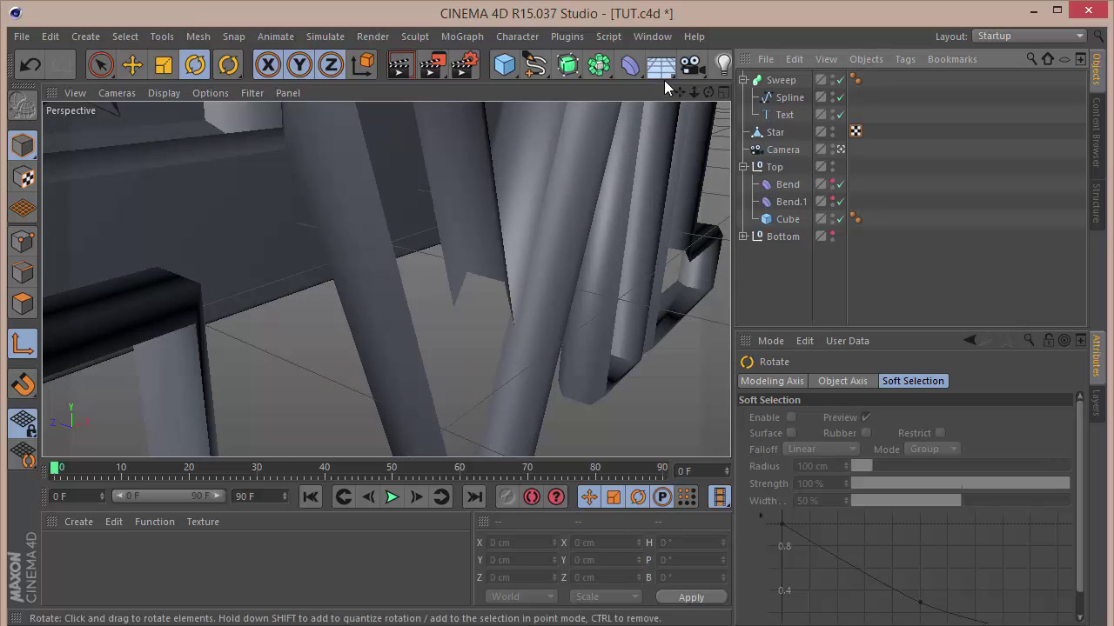
{"action": "left_click_drag", "start_coordinate": [694, 92], "coordinate": [641, 95]}
Step: Select the Camera and step back repeatedly through its earlier views
{"action": "left_click", "coordinate": [785, 150]}
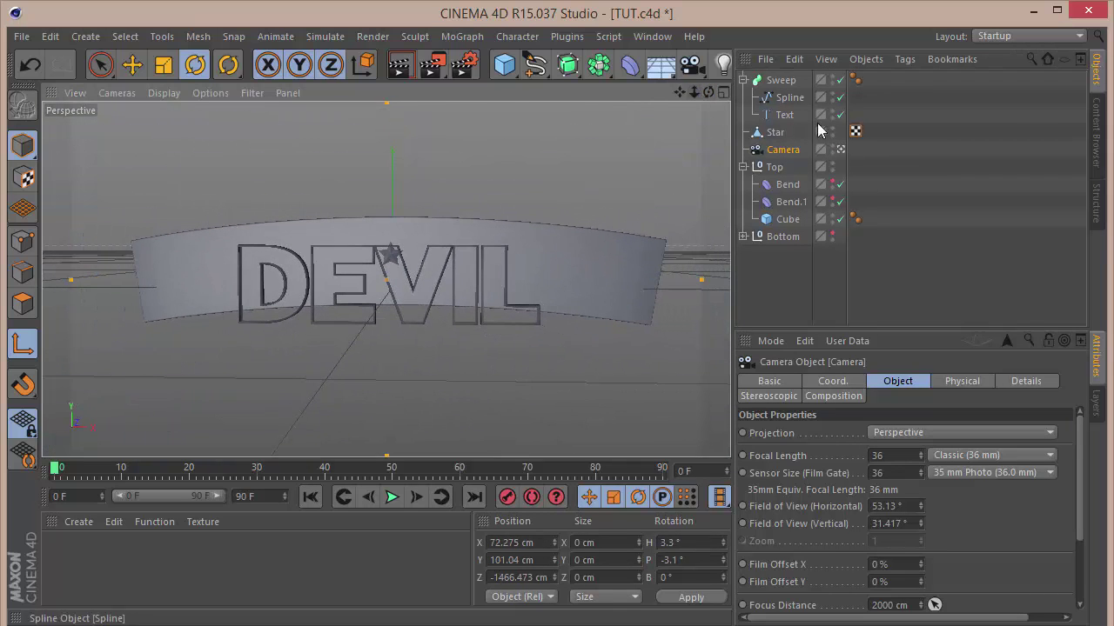
{"action": "key", "text": "ctrl+shift+z"}
{"action": "key", "text": "ctrl+shift+z"}
{"action": "key", "text": "ctrl+shift+z"}
{"action": "key", "text": "ctrl+shift+z"}
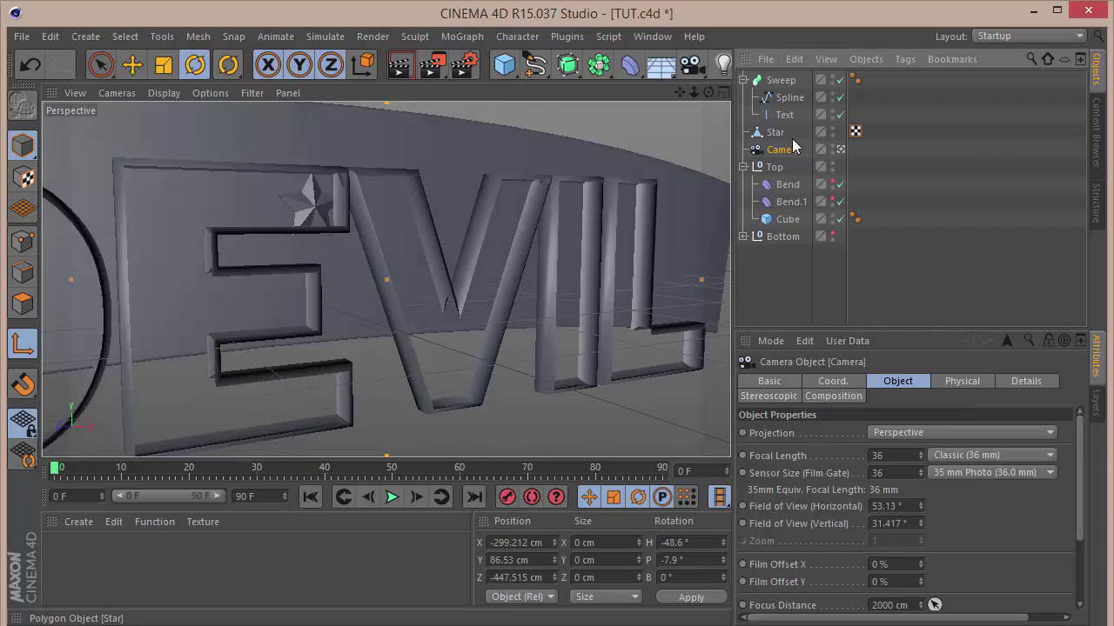
{"action": "key", "text": "ctrl+shift+z"}
{"action": "key", "text": "ctrl+shift+z"}
{"action": "key", "text": "ctrl+shift+z"}
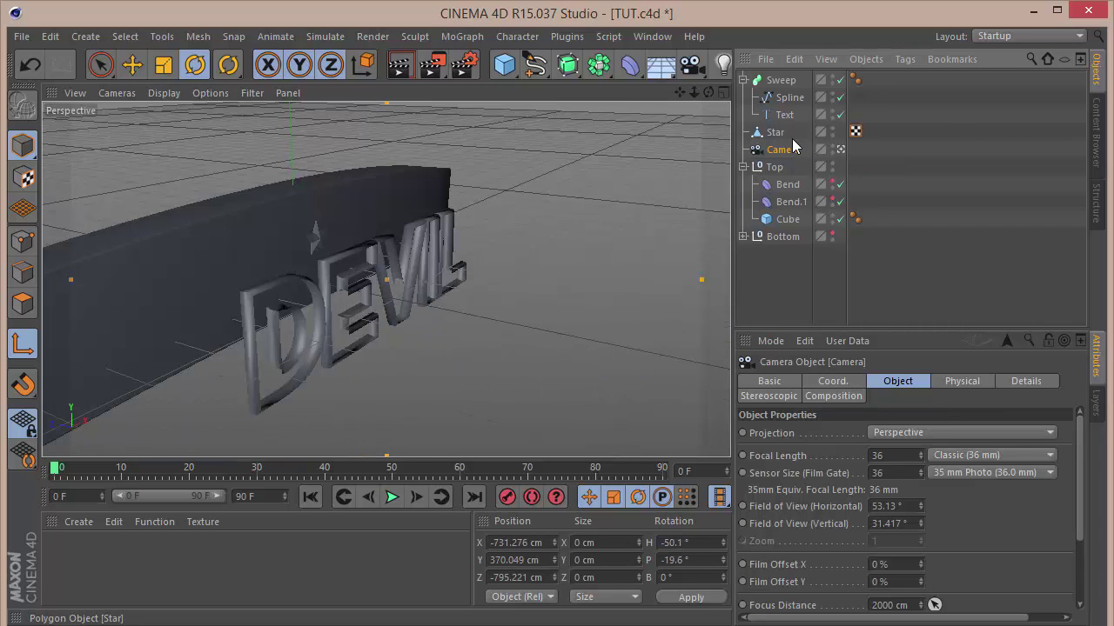
{"action": "key", "text": "ctrl+shift+z"}
{"action": "key", "text": "ctrl+shift+z"}
{"action": "key", "text": "ctrl+shift+z"}
{"action": "key", "text": "ctrl+shift+z"}
{"action": "key", "text": "ctrl+shift+z"}
{"action": "key", "text": "ctrl+shift+z"}
{"action": "key", "text": "ctrl+shift+z"}
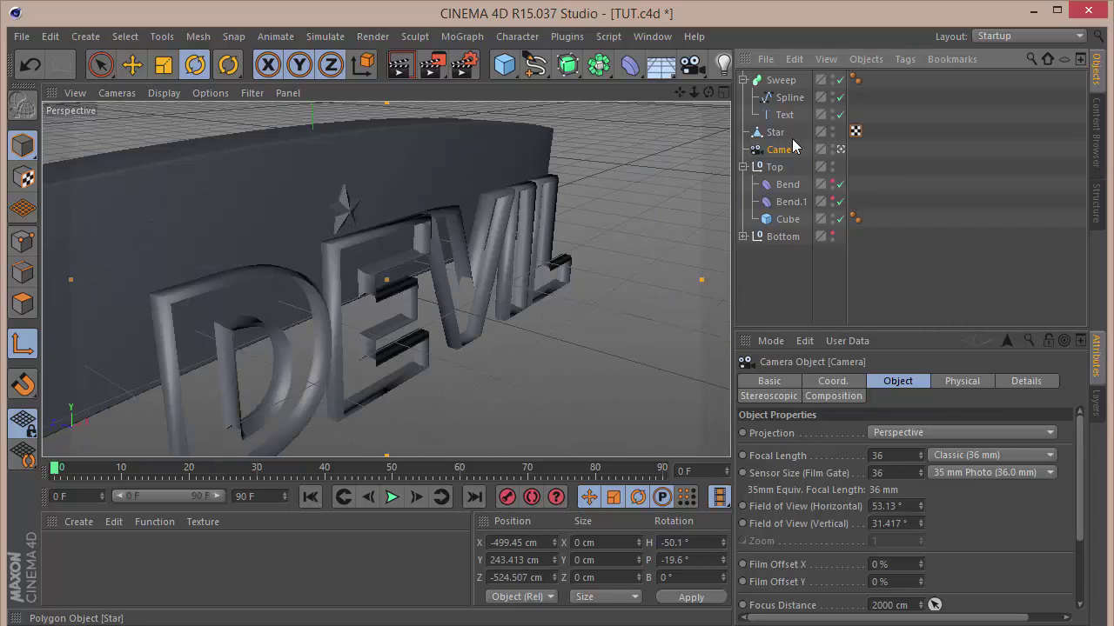
{"action": "key", "text": "ctrl+shift+z"}
{"action": "key", "text": "ctrl+shift+z"}
{"action": "key", "text": "ctrl+shift+z"}
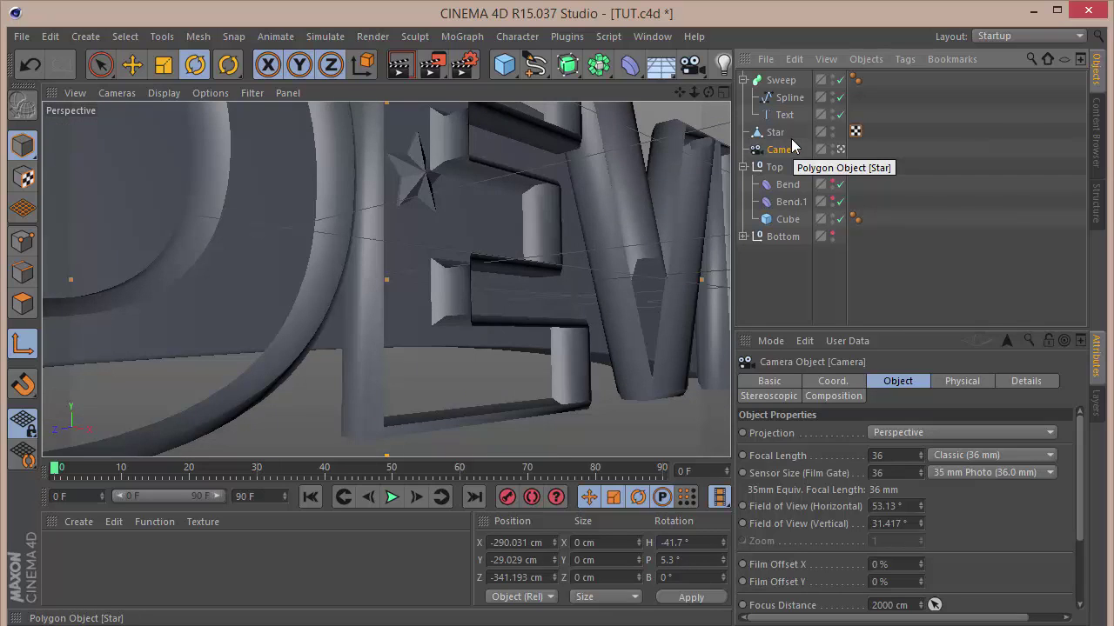
Step: Set the Camera's rotation to H 0°, P 20°, B 0° and its position to X 0, Y -350, Z -700 cm
{"action": "left_click", "coordinate": [842, 382]}
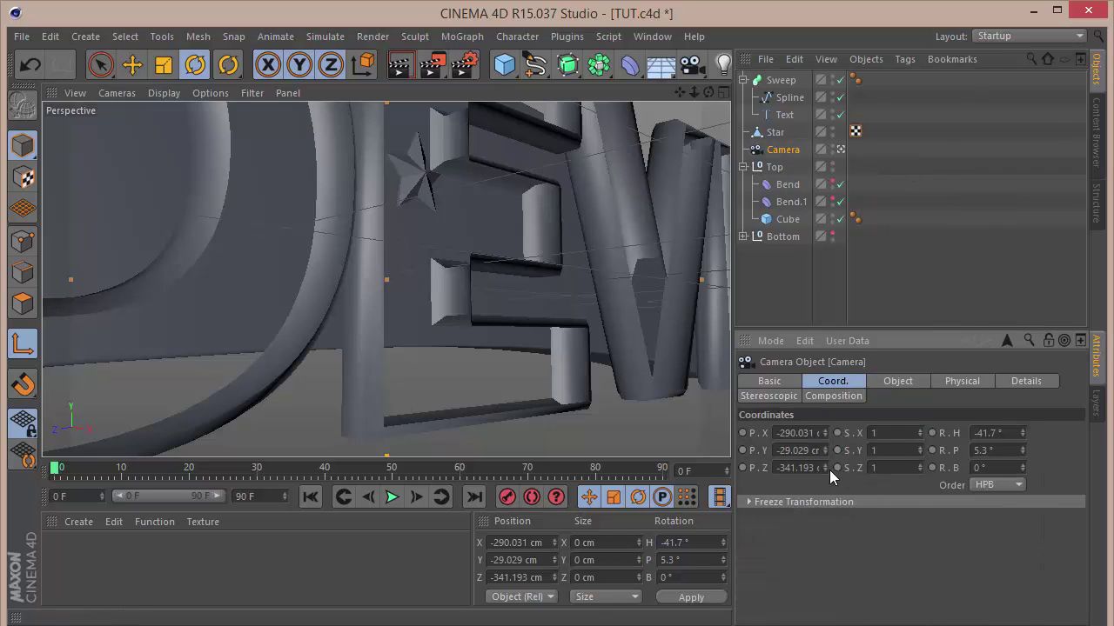
{"action": "double_click", "coordinate": [1011, 433]}
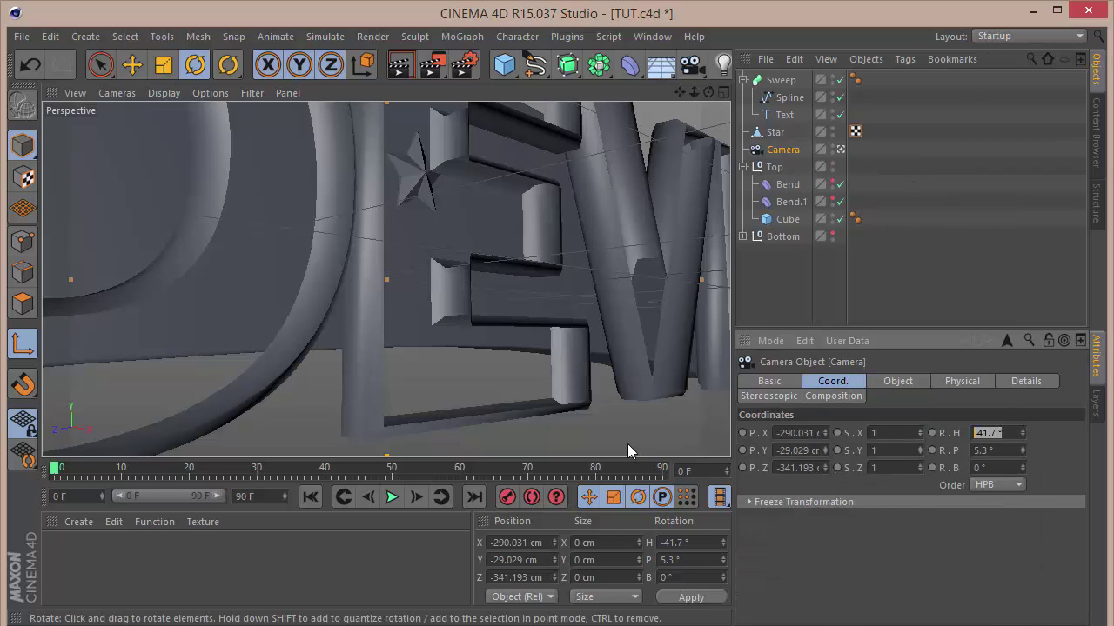
{"action": "type", "text": "0"}
{"action": "key", "text": "Tab"}
{"action": "type", "text": "20"}
{"action": "key", "text": "Tab"}
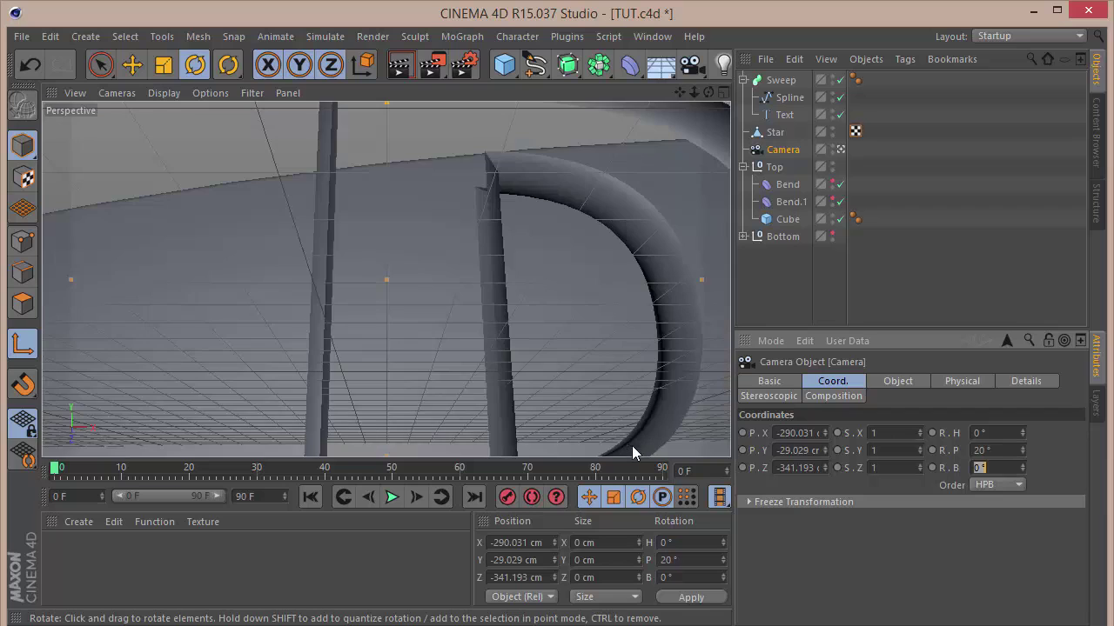
{"action": "type", "text": "0"}
{"action": "key", "text": "Tab"}
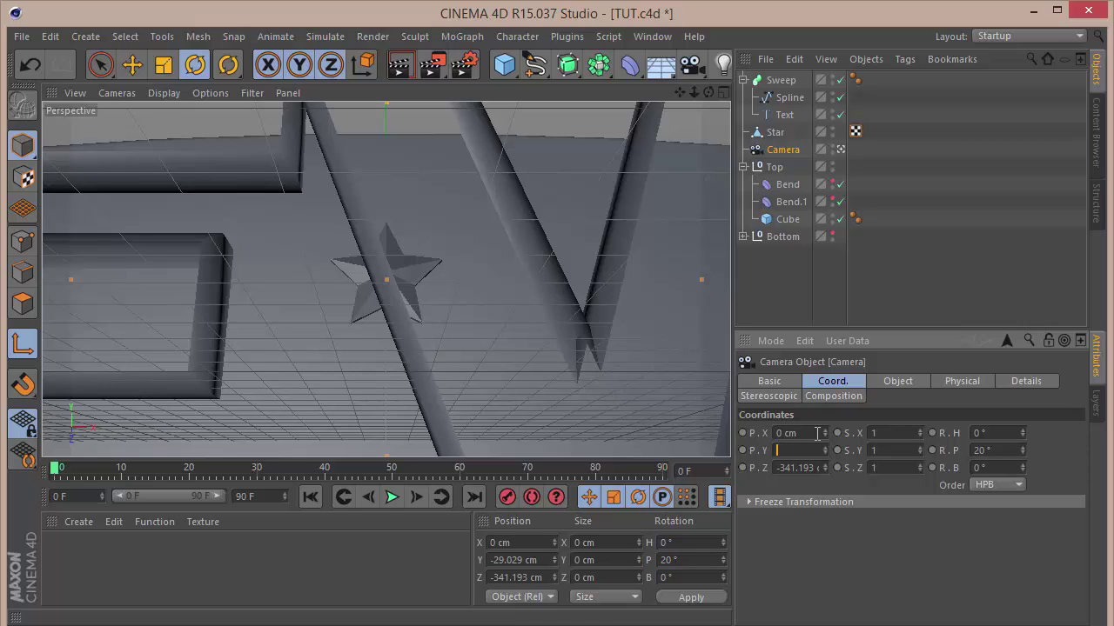
{"action": "key", "text": "Tab"}
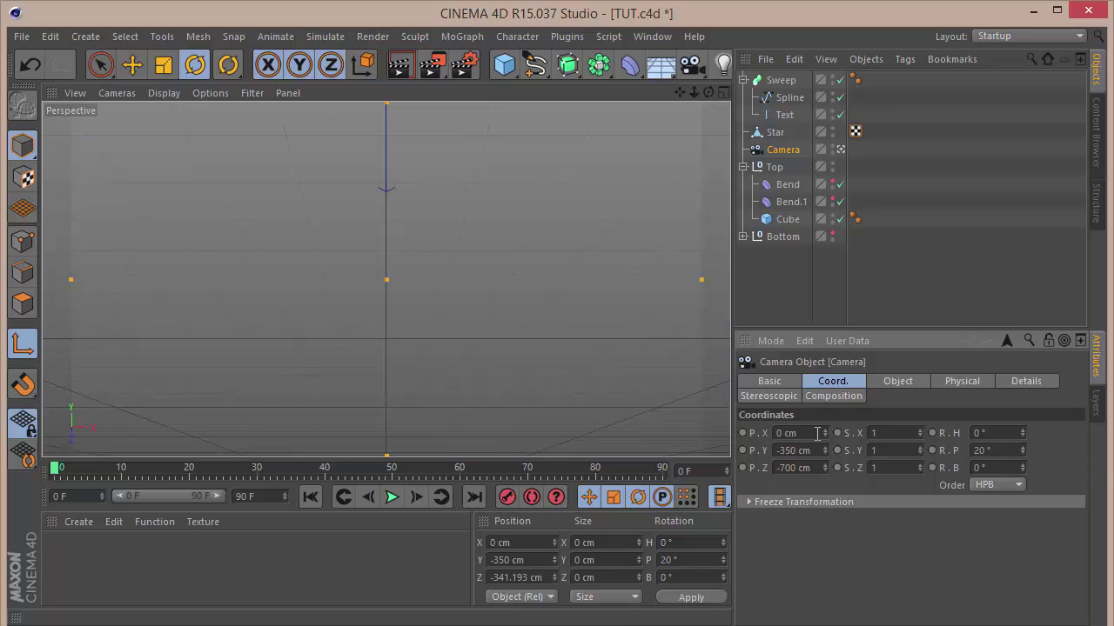
Step: Pull the Camera back and adjust its height to about Y -506 cm and Z -1278 cm to frame the sign from below
{"action": "left_click_drag", "start_coordinate": [693, 92], "coordinate": [647, 93]}
{"action": "mouse_move", "coordinate": [824, 450]}
{"action": "left_mouse_down"}
{"action": "mouse_move", "coordinate": [825, 427]}
{"action": "mouse_move", "coordinate": [828, 449]}
{"action": "left_mouse_up"}
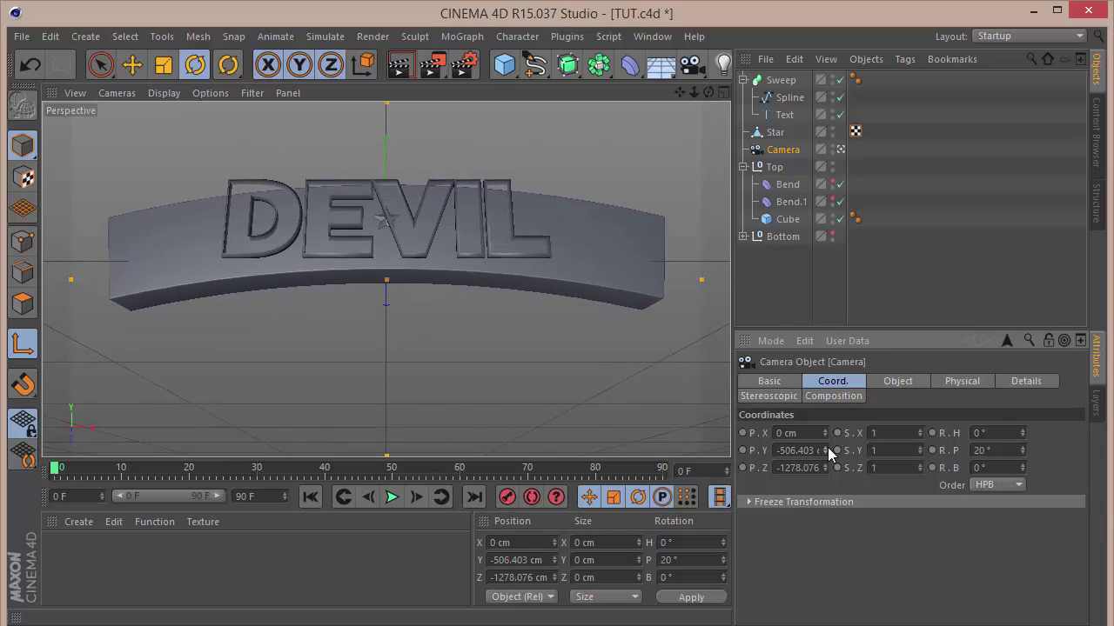
{"action": "left_click", "coordinate": [827, 255]}
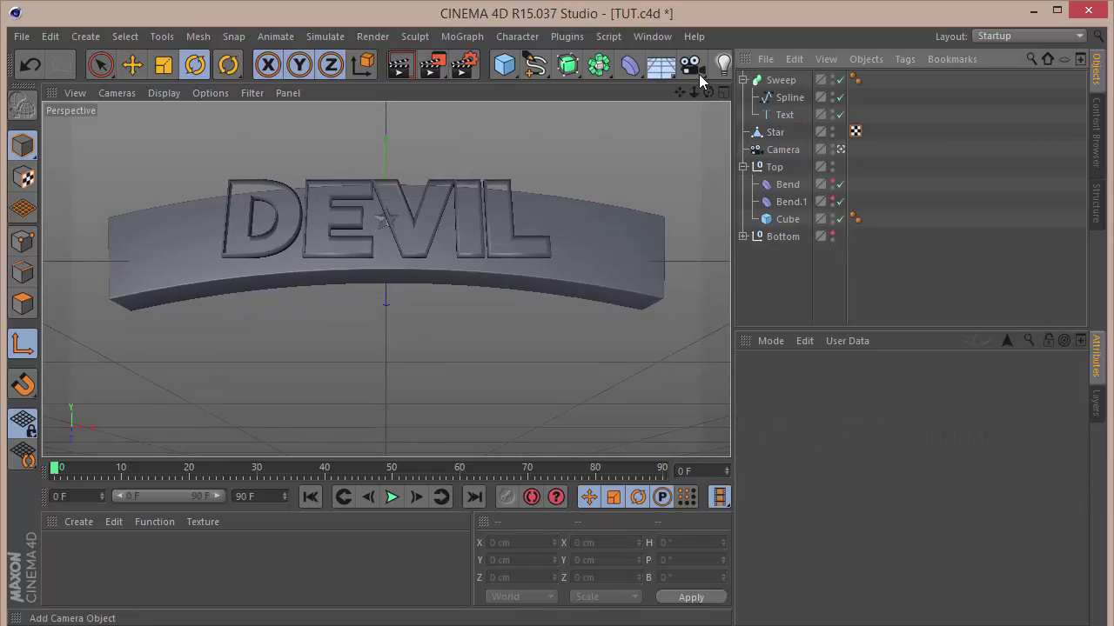
Step: Stop looking through the Camera and place the Sweep inside the Top group, below its Cube
{"action": "left_click", "coordinate": [840, 149]}
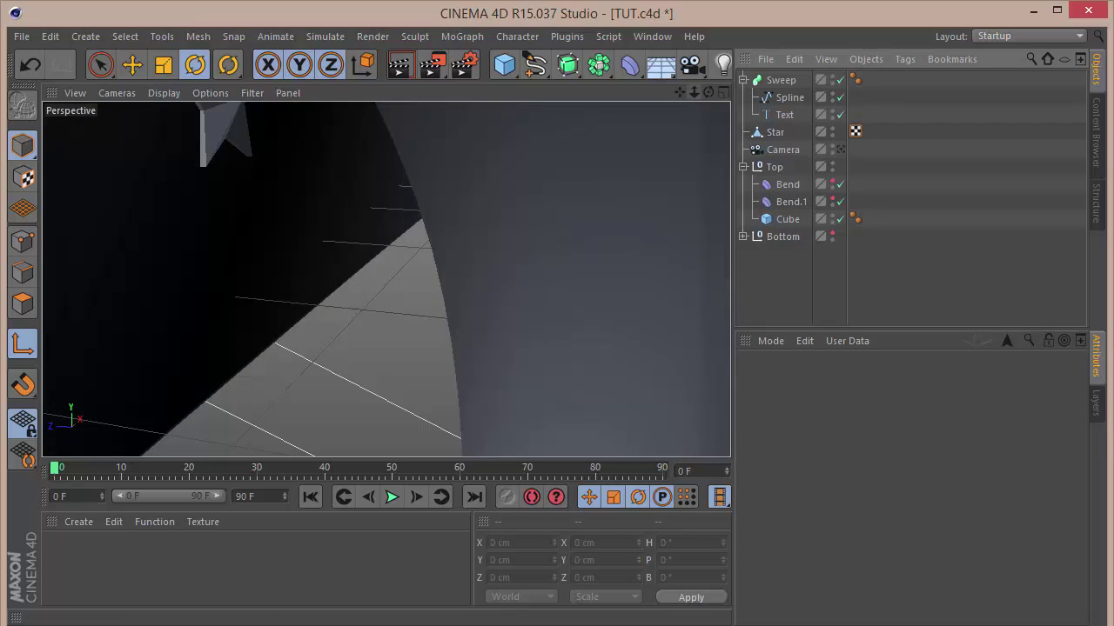
{"action": "left_click_drag", "start_coordinate": [693, 93], "coordinate": [386, 286]}
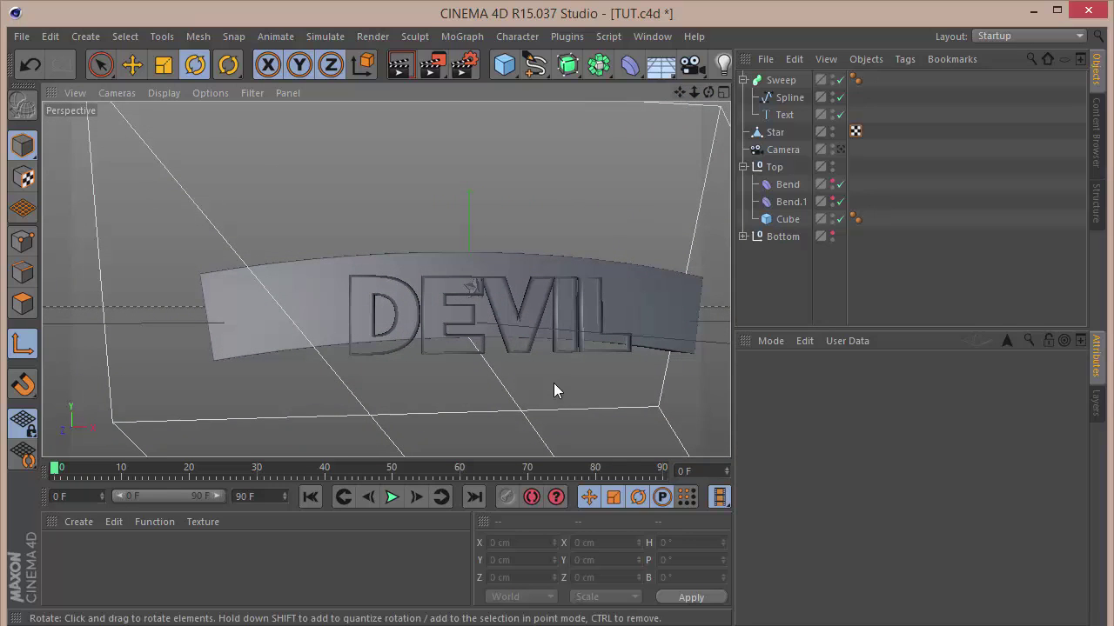
{"action": "left_click", "coordinate": [742, 80]}
{"action": "left_click_drag", "start_coordinate": [780, 80], "coordinate": [788, 193]}
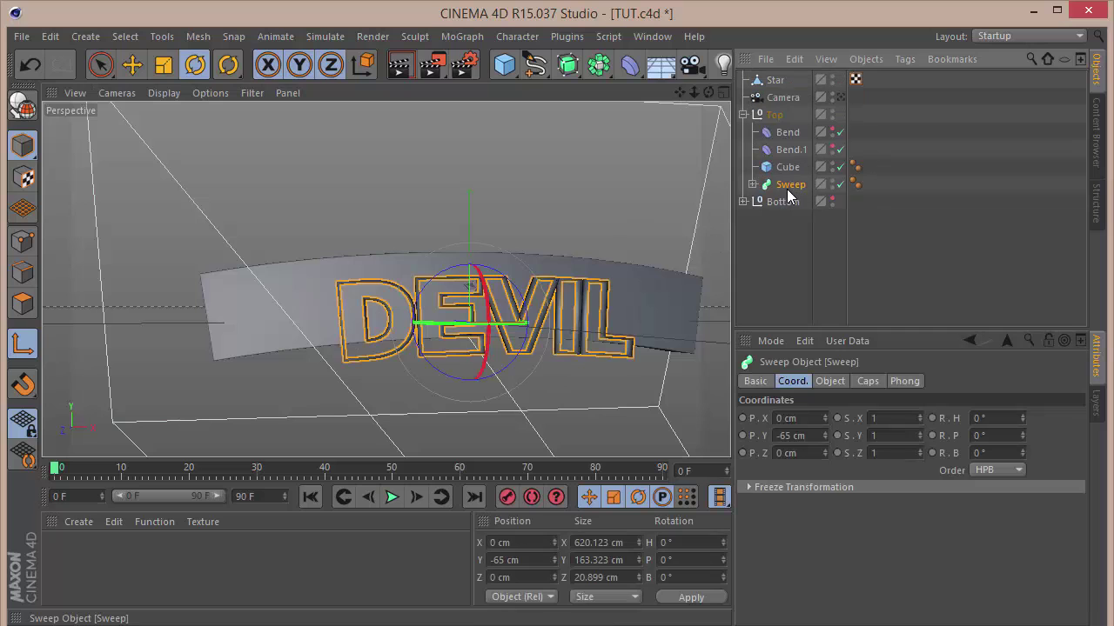
Step: Raise the DEVIL Sweep along Y to about -25 cm so it sits within the top panel's height
{"action": "left_click", "coordinate": [477, 300]}
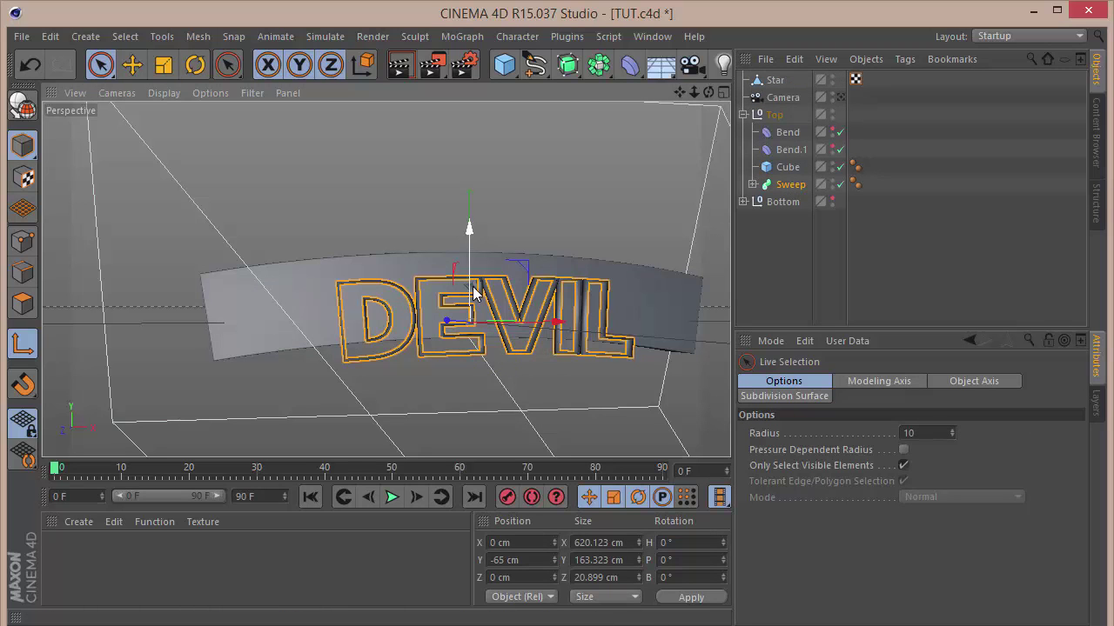
{"action": "left_click_drag", "start_coordinate": [468, 257], "coordinate": [467, 251]}
{"action": "key", "text": "ctrl+z"}
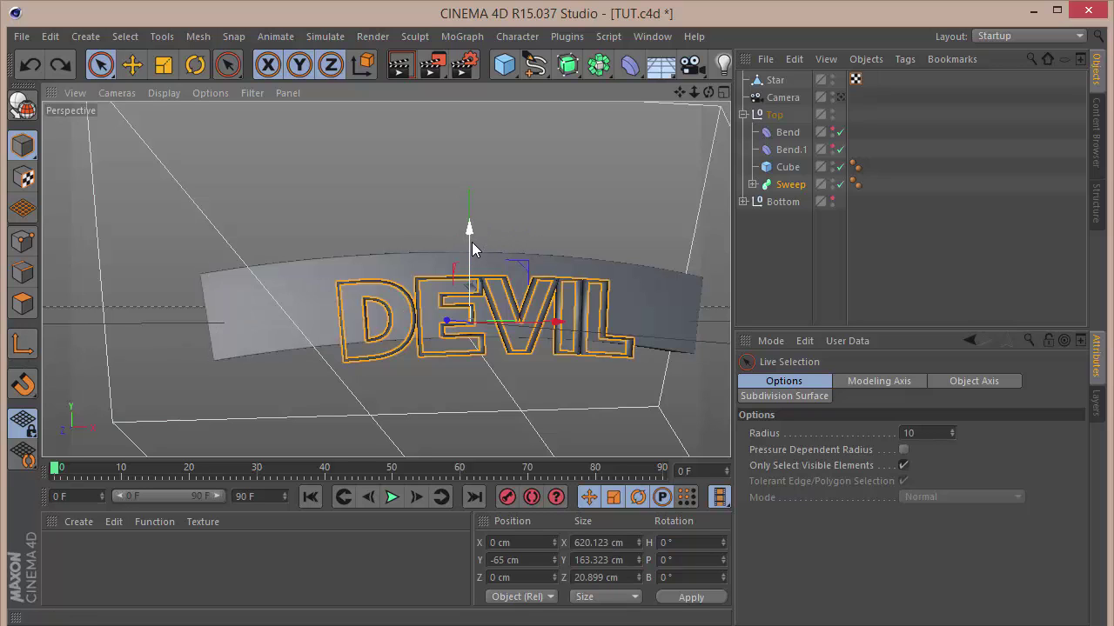
{"action": "left_click_drag", "start_coordinate": [472, 250], "coordinate": [468, 232]}
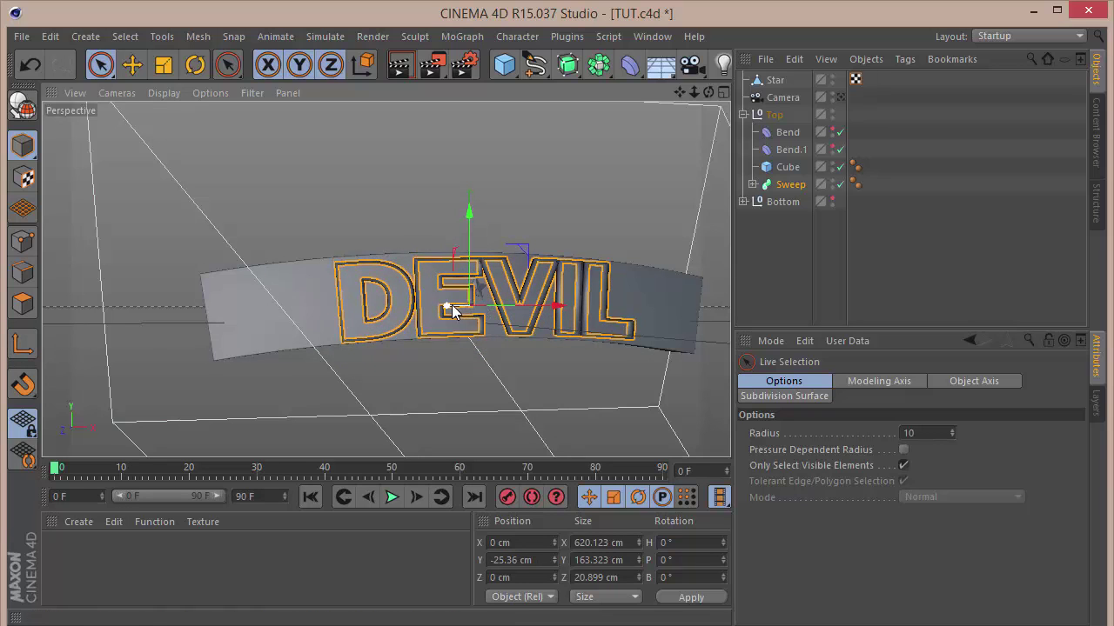
Step: Push the DEVIL Sweep back along Z to about 126 cm, against the front face of the top panel
{"action": "left_click_drag", "start_coordinate": [447, 310], "coordinate": [325, 288]}
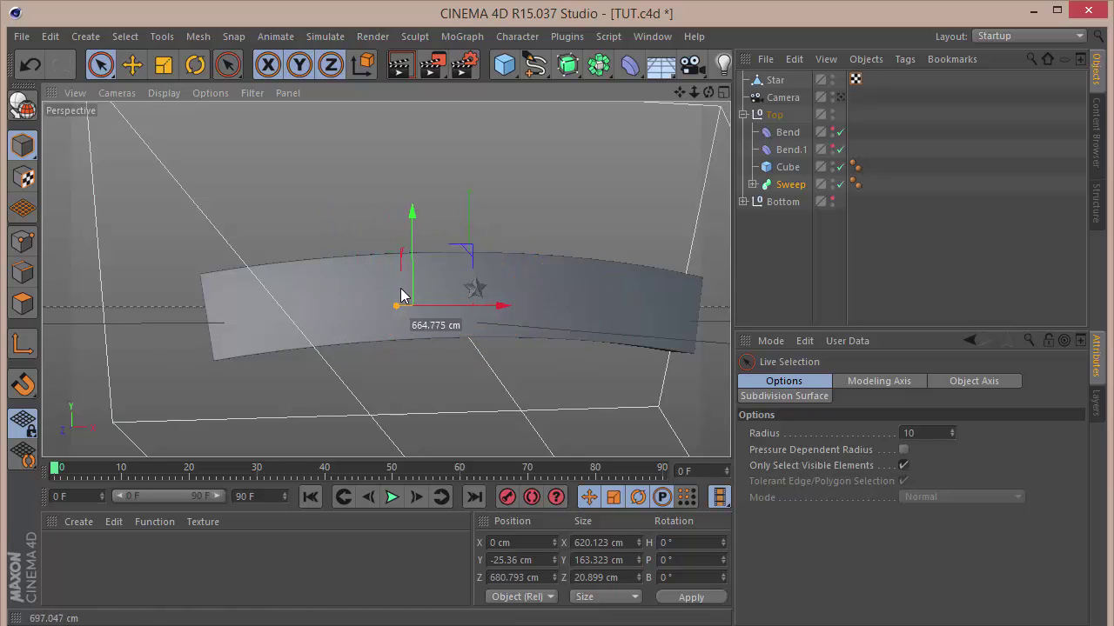
{"action": "left_click_drag", "start_coordinate": [437, 302], "coordinate": [444, 302]}
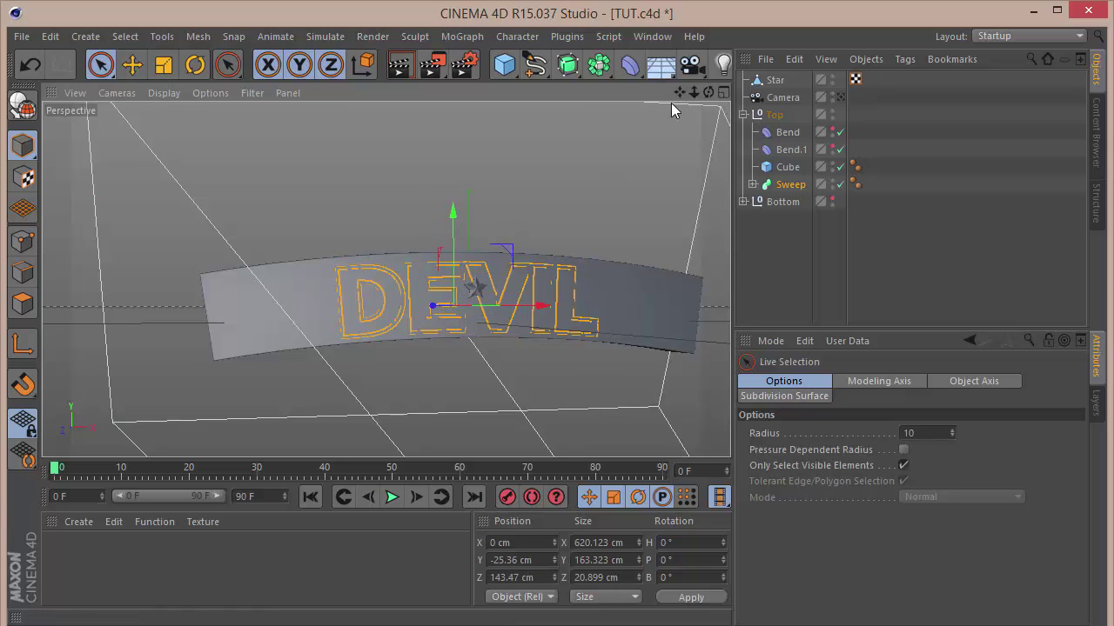
{"action": "left_click_drag", "start_coordinate": [707, 93], "coordinate": [792, 92]}
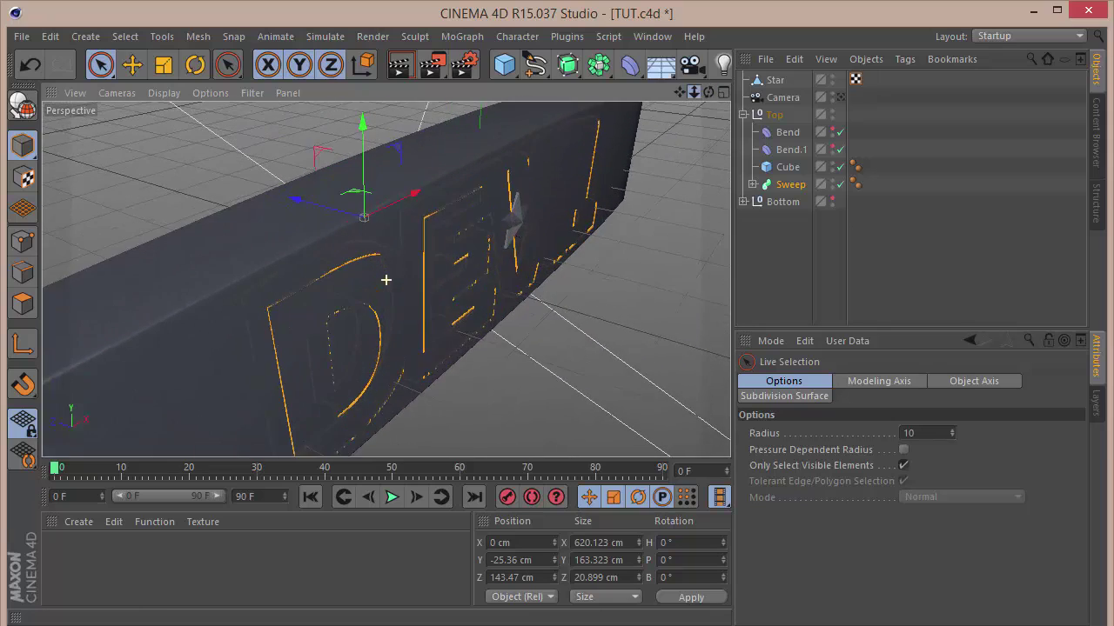
{"action": "left_click_drag", "start_coordinate": [299, 199], "coordinate": [330, 207]}
{"action": "left_click_drag", "start_coordinate": [710, 93], "coordinate": [771, 170]}
Step: Disable the Sweep temporarily and select the two points on the panel side of its profile Spline
{"action": "left_click", "coordinate": [753, 184]}
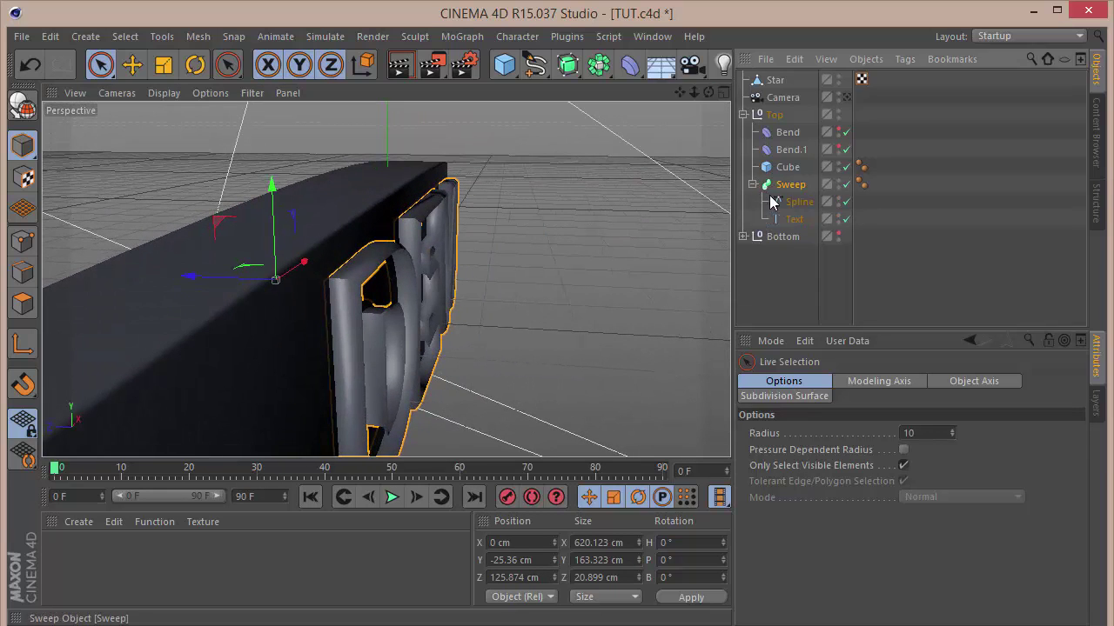
{"action": "left_click", "coordinate": [769, 202]}
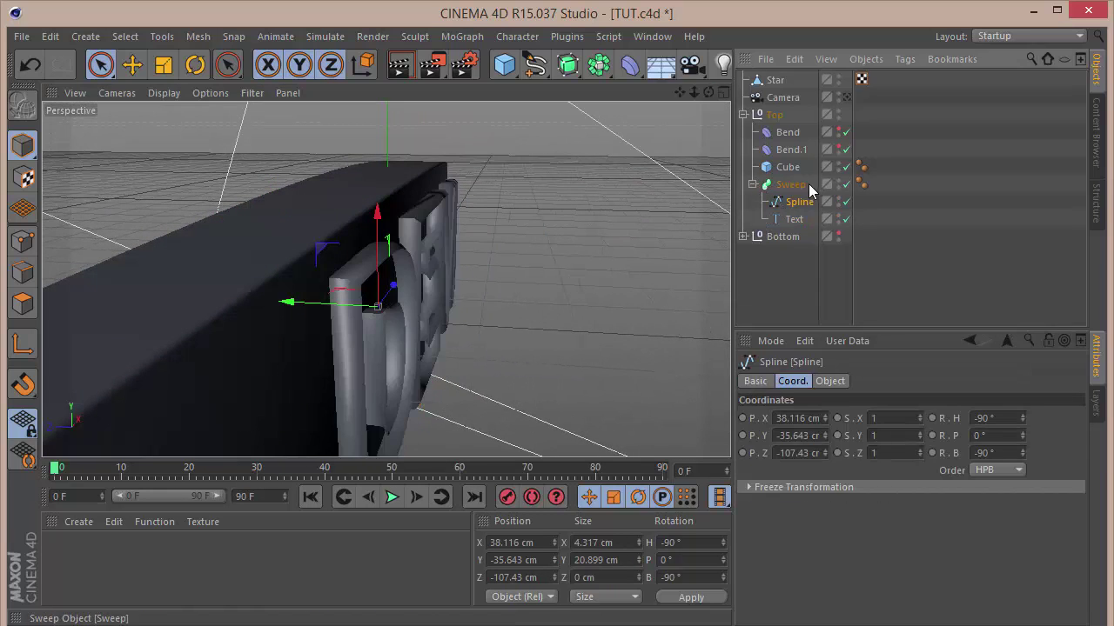
{"action": "left_click", "coordinate": [844, 182]}
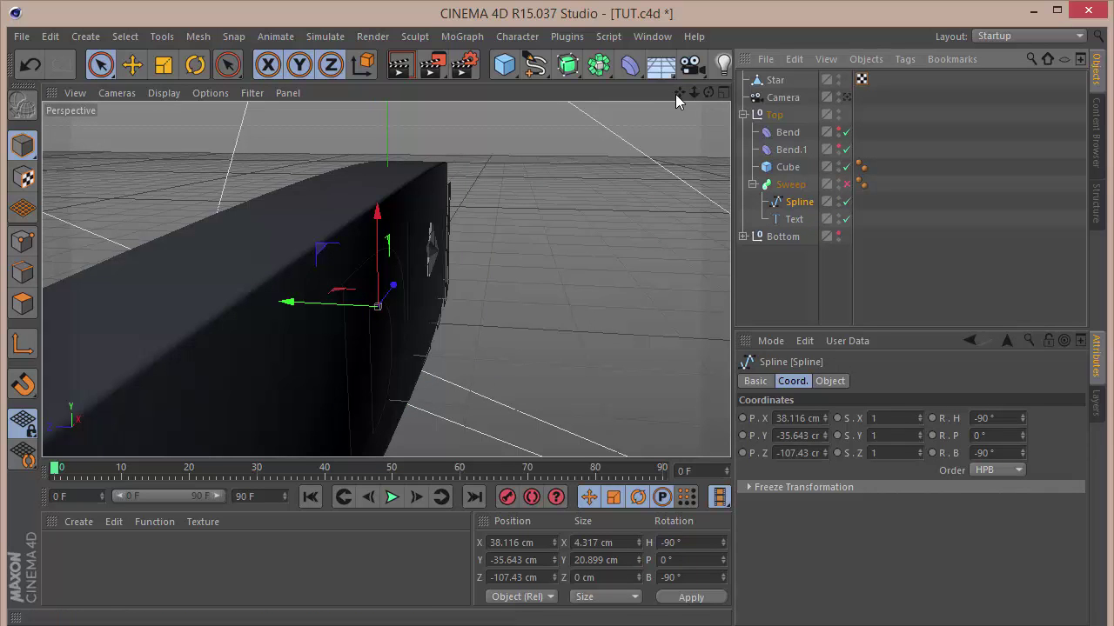
{"action": "left_click_drag", "start_coordinate": [680, 92], "coordinate": [719, 133]}
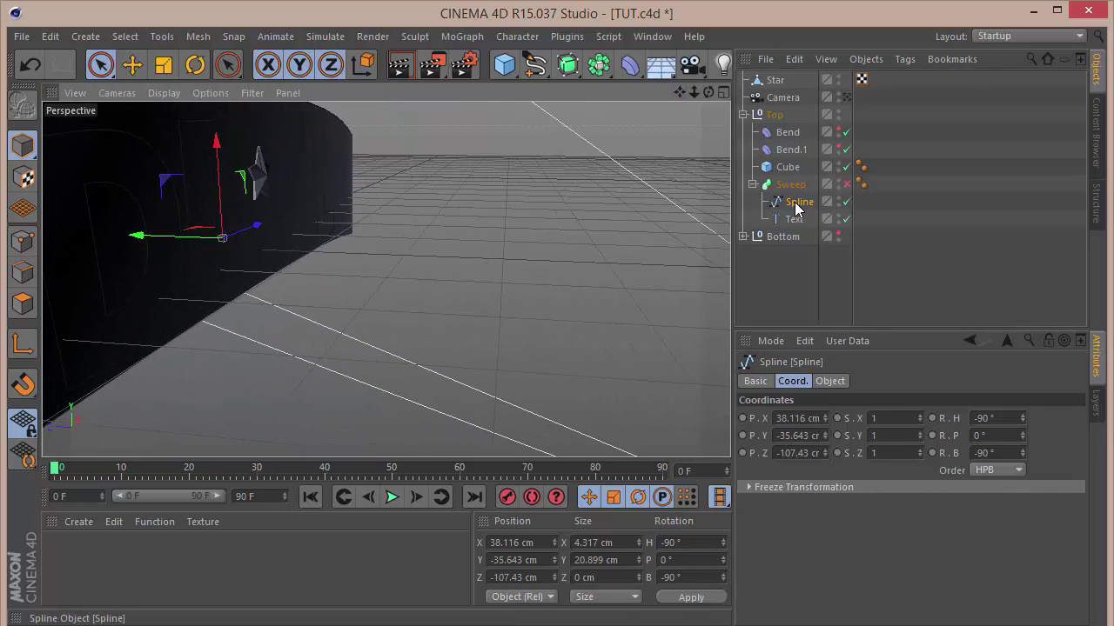
{"action": "key", "text": "o"}
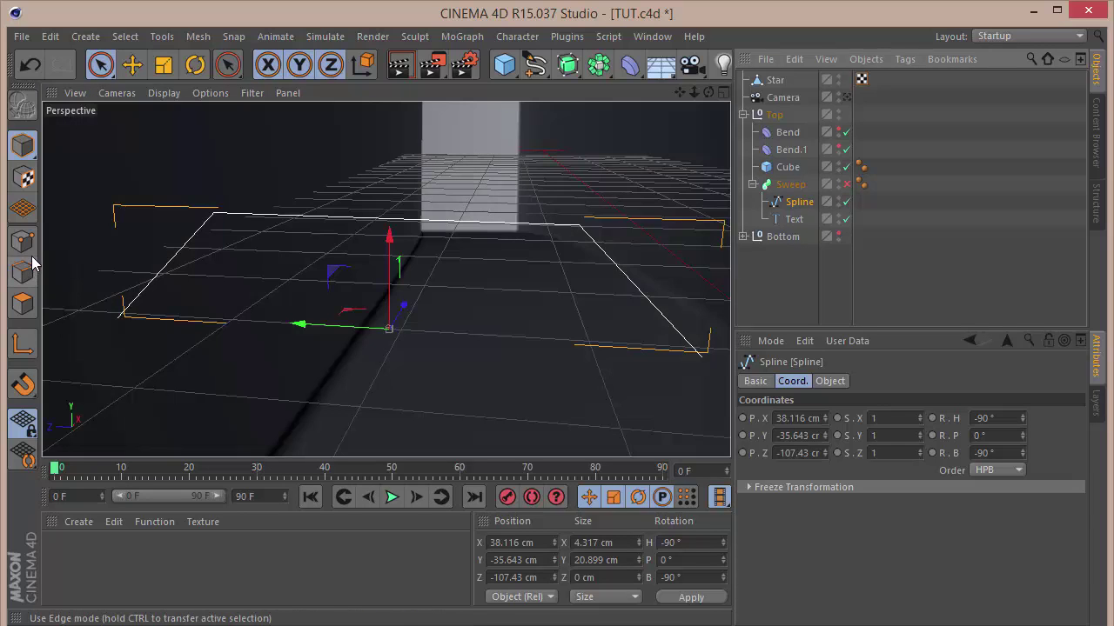
{"action": "left_click", "coordinate": [22, 241]}
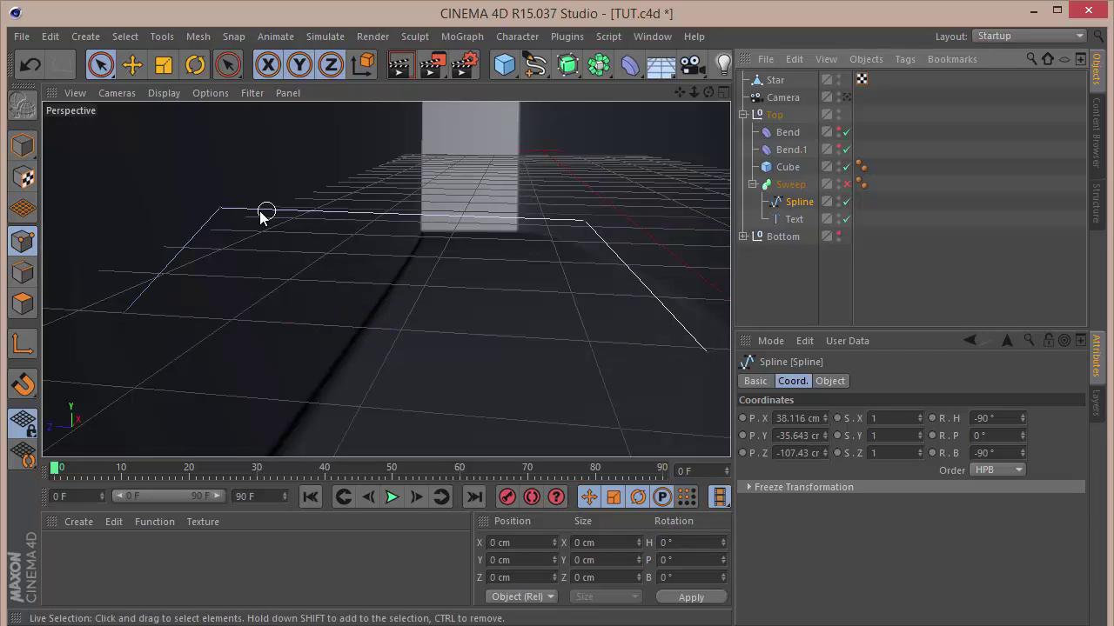
{"action": "left_click", "coordinate": [230, 211]}
{"action": "left_click", "coordinate": [124, 315], "text": "shift"}
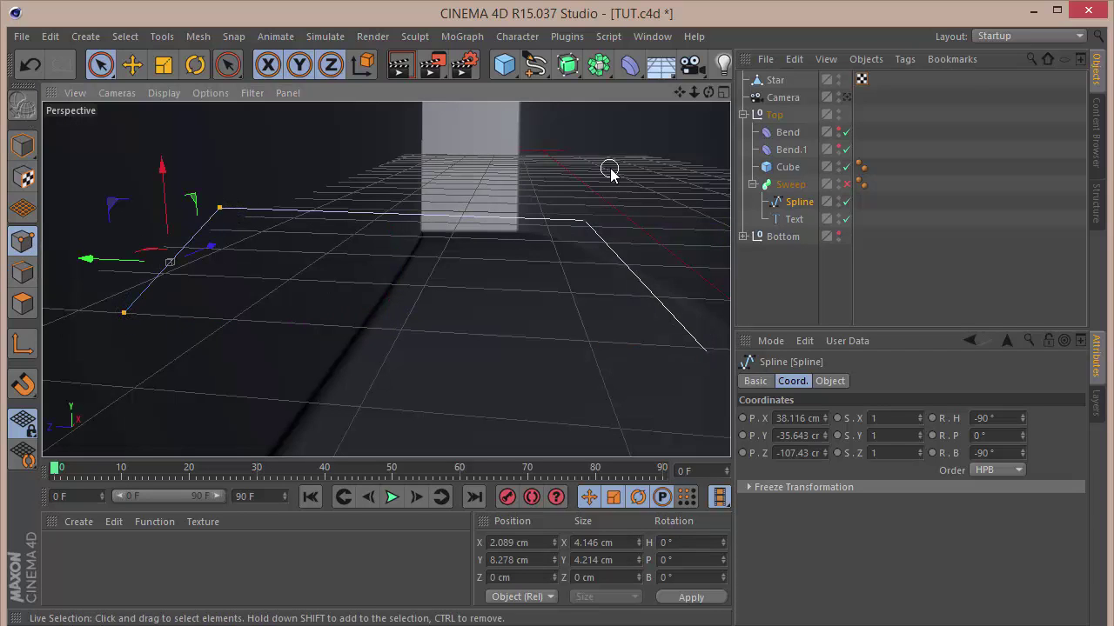
{"action": "mouse_move", "coordinate": [693, 92]}
{"action": "left_mouse_down"}
{"action": "mouse_move", "coordinate": [670, 94]}
{"action": "mouse_move", "coordinate": [696, 98]}
{"action": "left_mouse_up"}
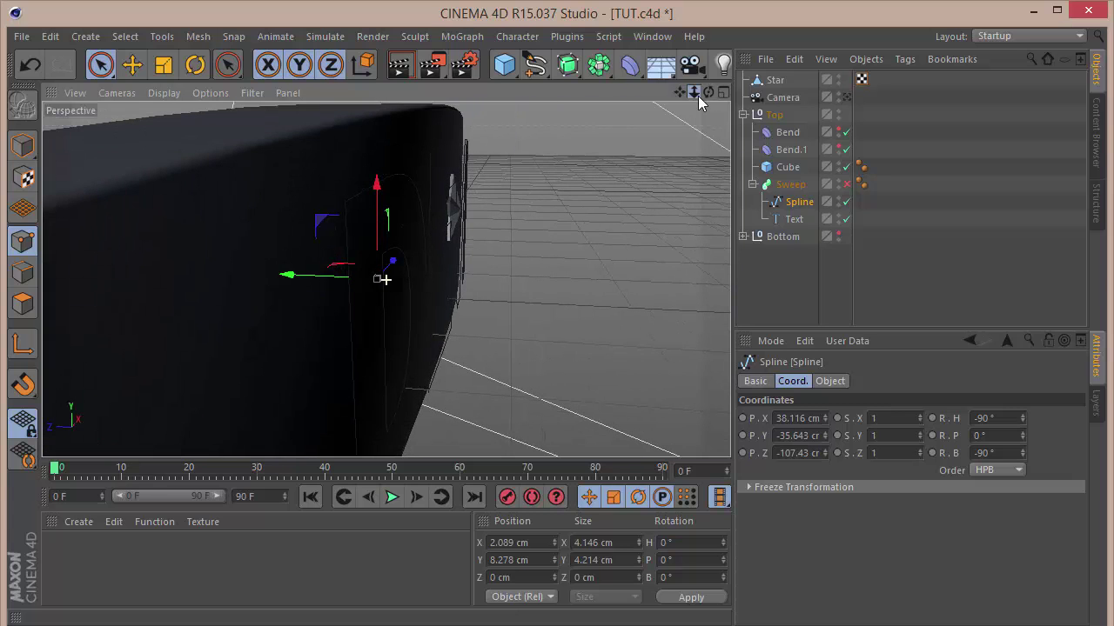
Step: Re-enable the Sweep and move the selected profile points along Y into the panel to deepen the lettering
{"action": "left_click", "coordinate": [846, 184]}
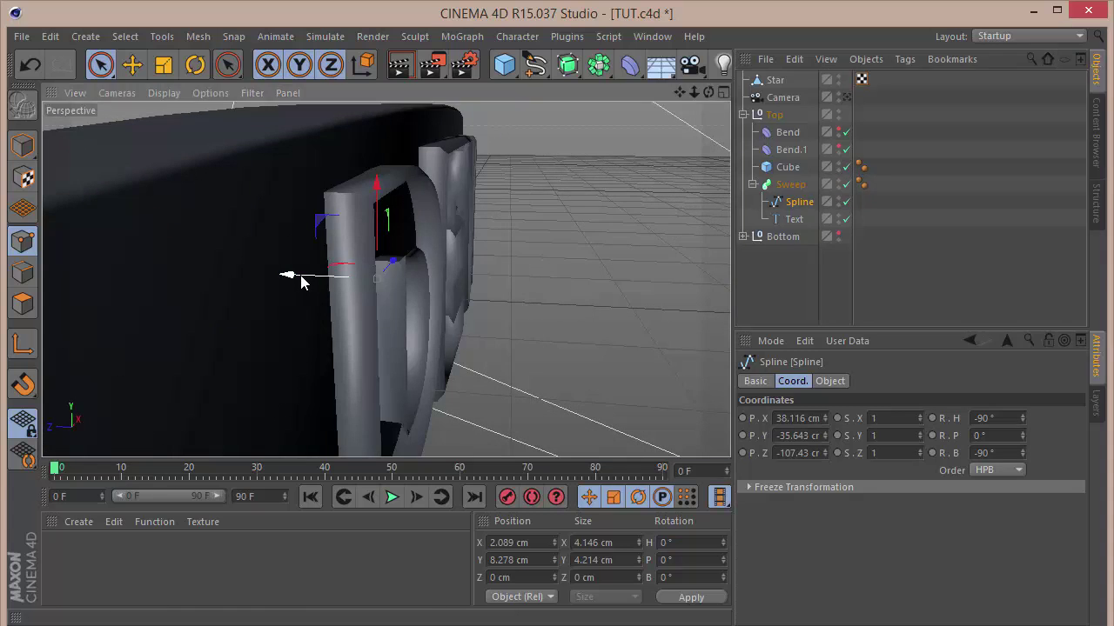
{"action": "left_click_drag", "start_coordinate": [301, 280], "coordinate": [230, 281]}
{"action": "left_click", "coordinate": [864, 296]}
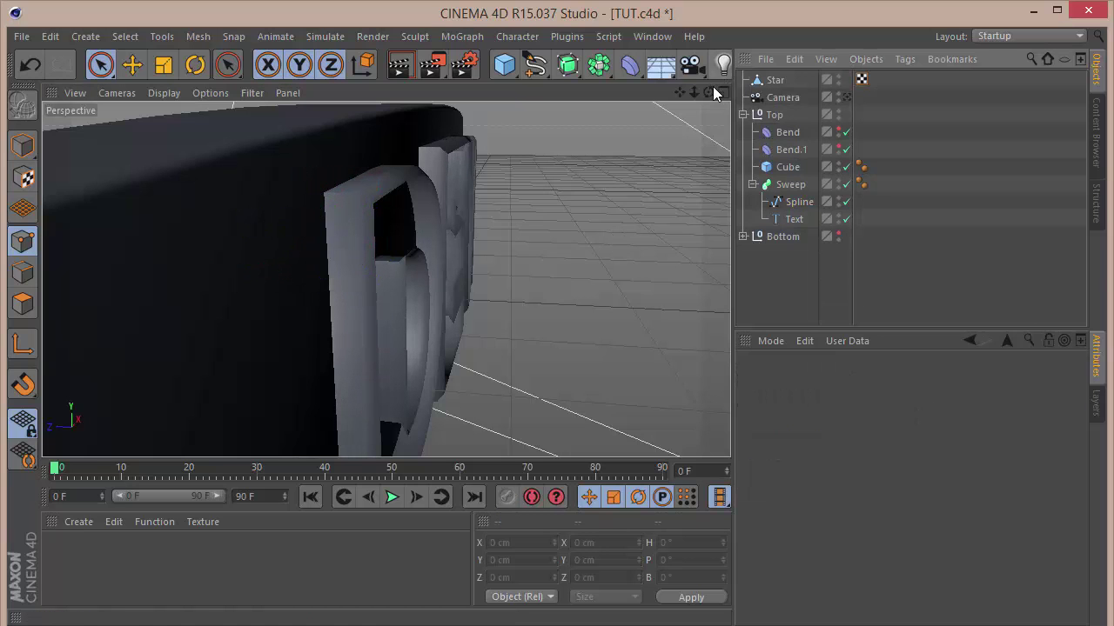
{"action": "left_click_drag", "start_coordinate": [713, 88], "coordinate": [711, 88]}
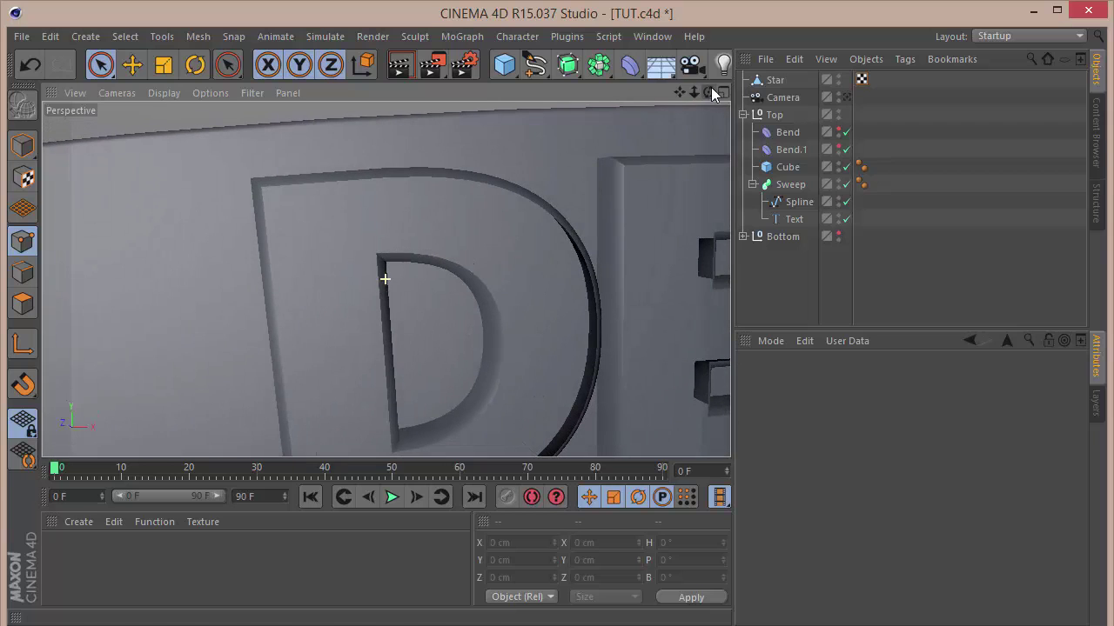
Step: Look through the Camera and move the Text spline along X to the left half of the top panel
{"action": "left_click", "coordinate": [846, 96]}
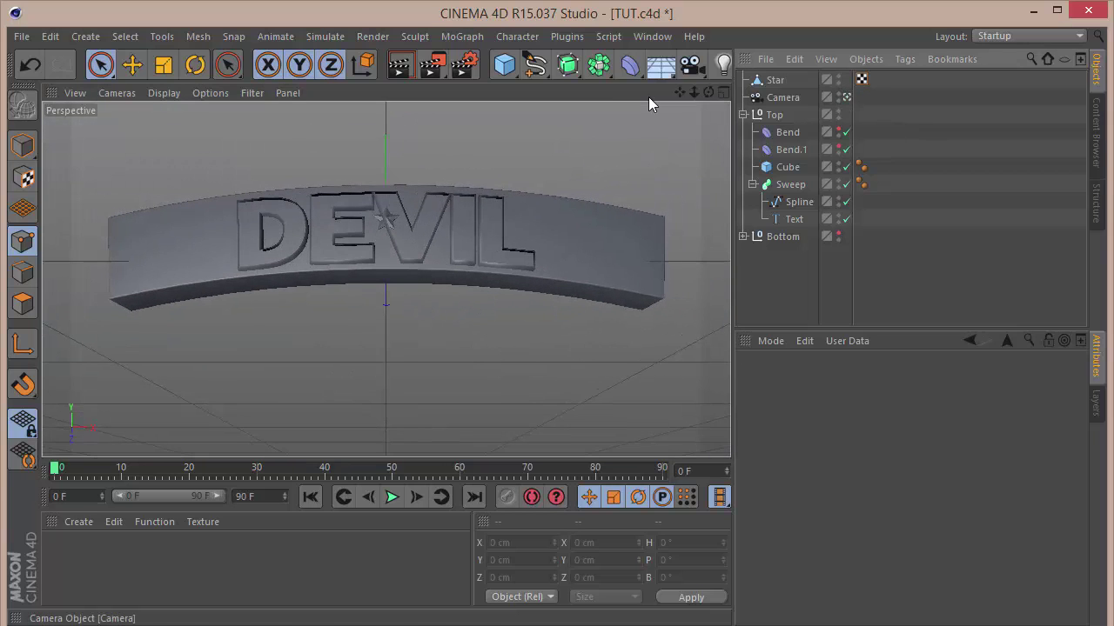
{"action": "left_click", "coordinate": [794, 218]}
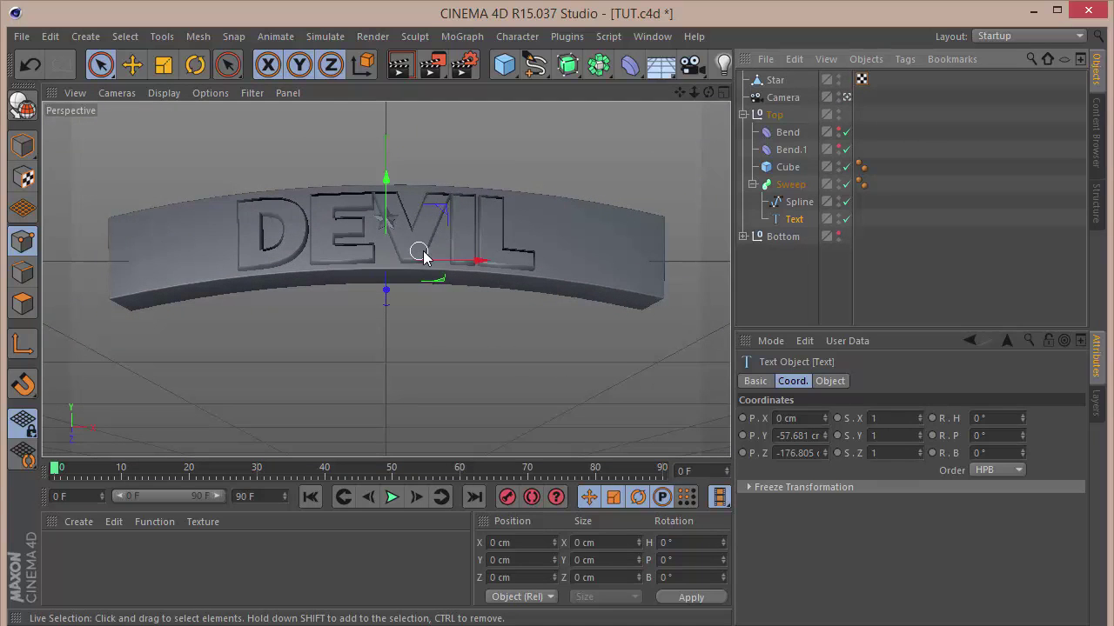
{"action": "left_click_drag", "start_coordinate": [460, 259], "coordinate": [316, 276]}
Step: Set the DEVIL text's height to 150 cm and raise it slightly on the panel
{"action": "left_click", "coordinate": [830, 381]}
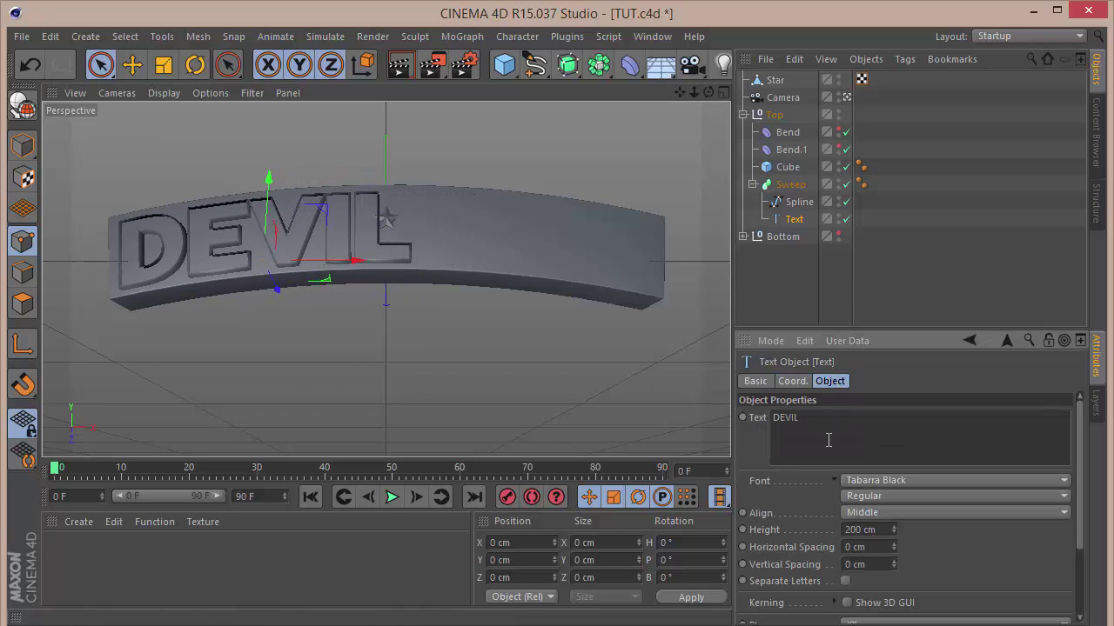
{"action": "type", "text": "150"}
{"action": "key", "text": "Return"}
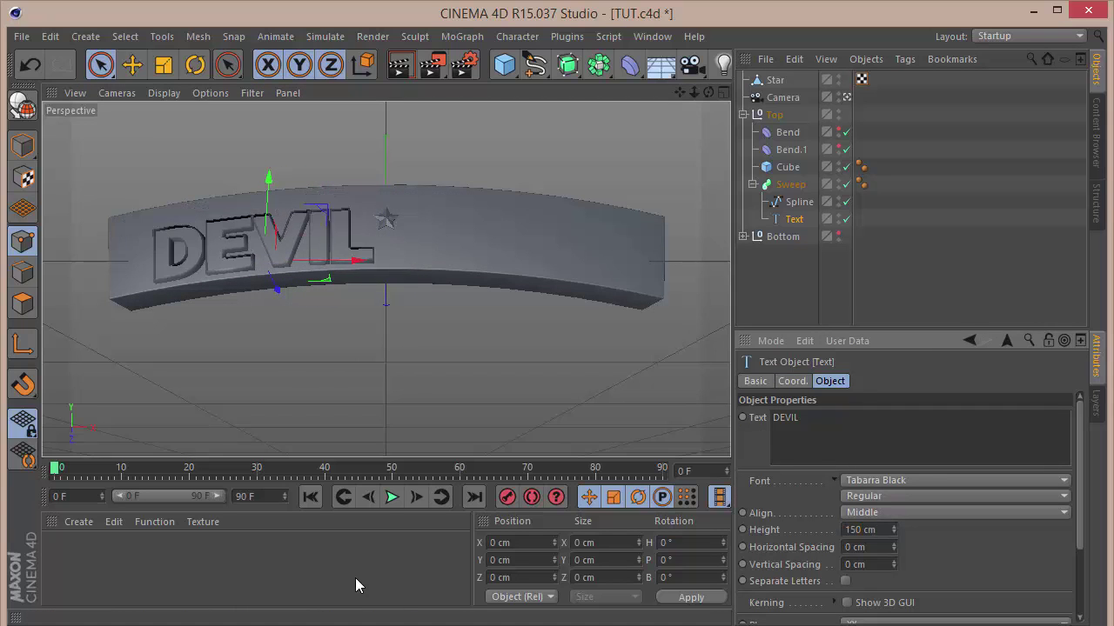
{"action": "left_click_drag", "start_coordinate": [270, 190], "coordinate": [271, 179]}
Step: Set the DEVIL text's horizontal spacing to 15 cm and its height to 170 cm
{"action": "left_click_drag", "start_coordinate": [892, 548], "coordinate": [890, 550]}
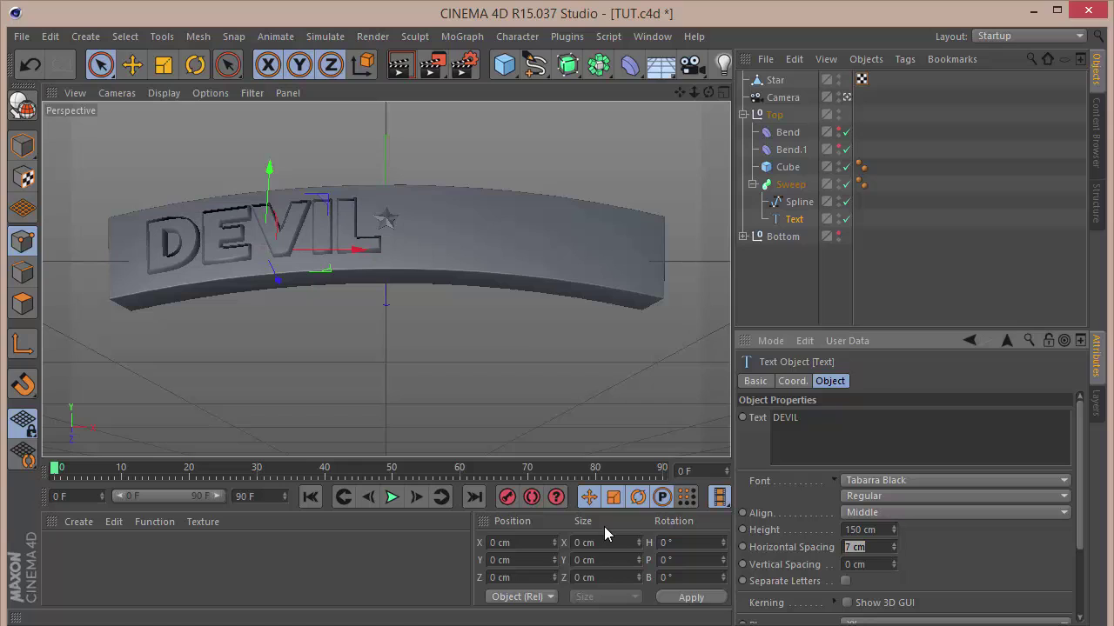
{"action": "type", "text": "20"}
{"action": "key", "text": "Return"}
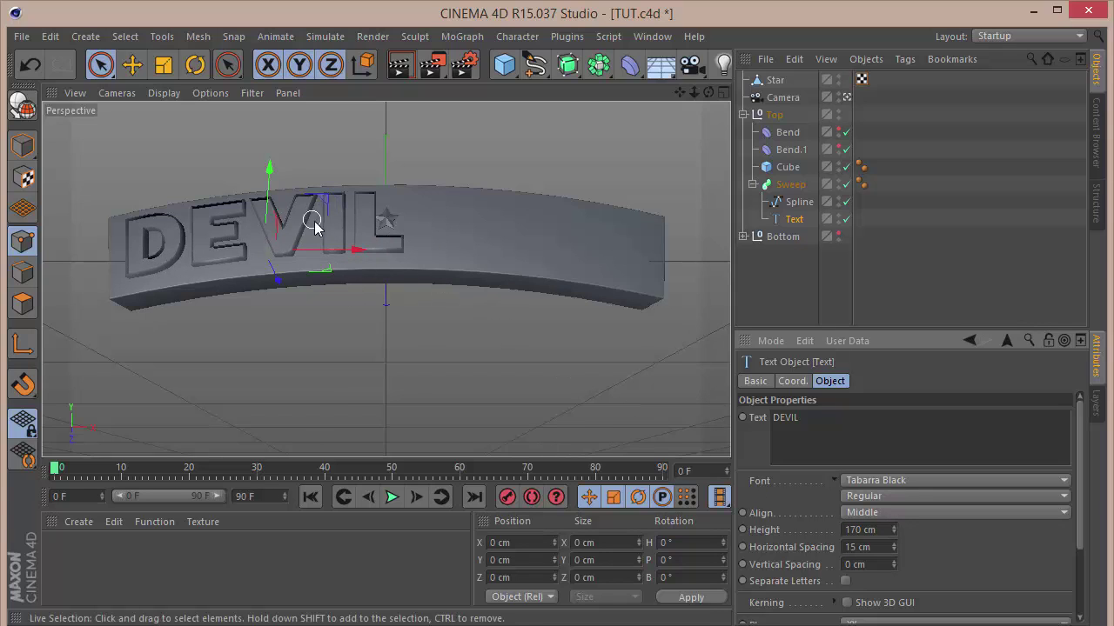
Step: Reduce the DEVIL text's height to 160 cm and shift it slightly toward the panel's left end
{"action": "left_click_drag", "start_coordinate": [333, 253], "coordinate": [323, 251]}
{"action": "left_click_drag", "start_coordinate": [880, 531], "coordinate": [536, 513]}
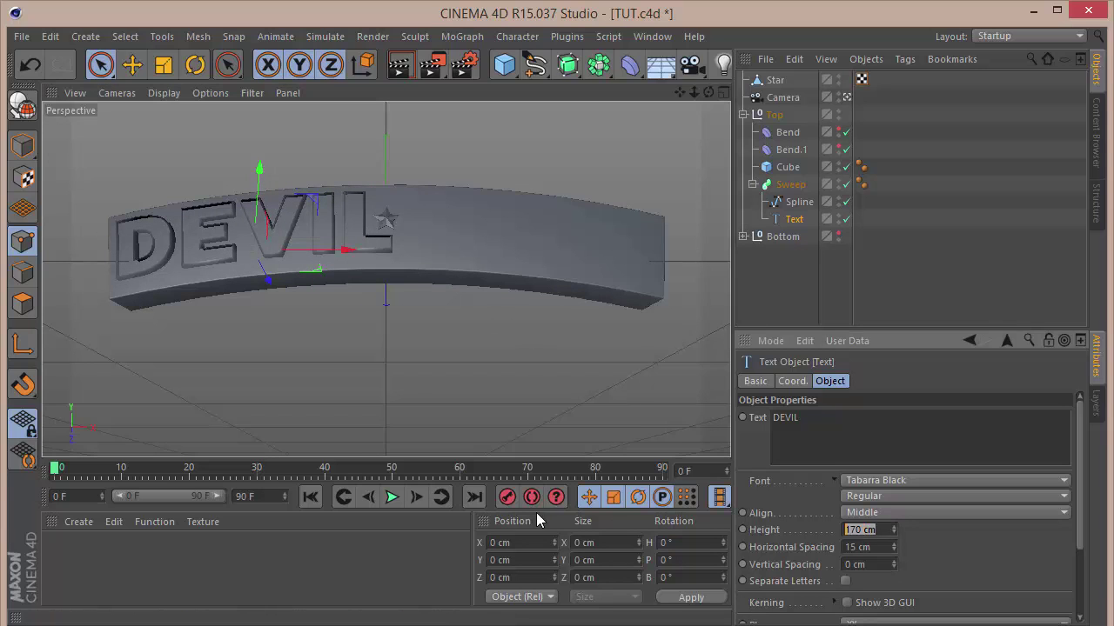
{"action": "type", "text": "160"}
{"action": "key", "text": "Return"}
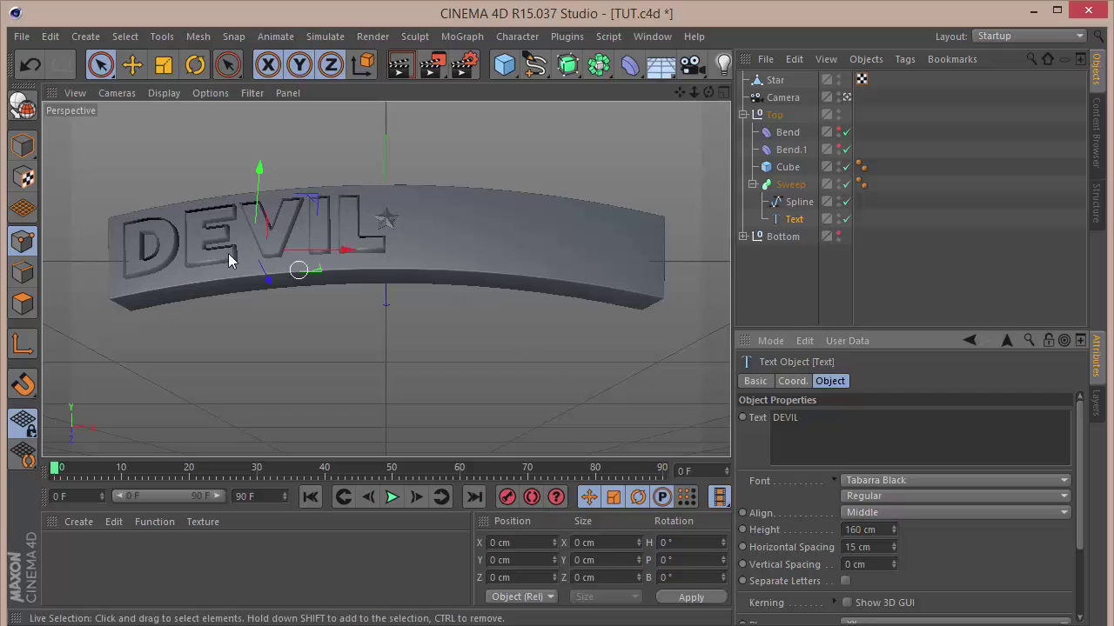
{"action": "left_click_drag", "start_coordinate": [336, 248], "coordinate": [331, 249]}
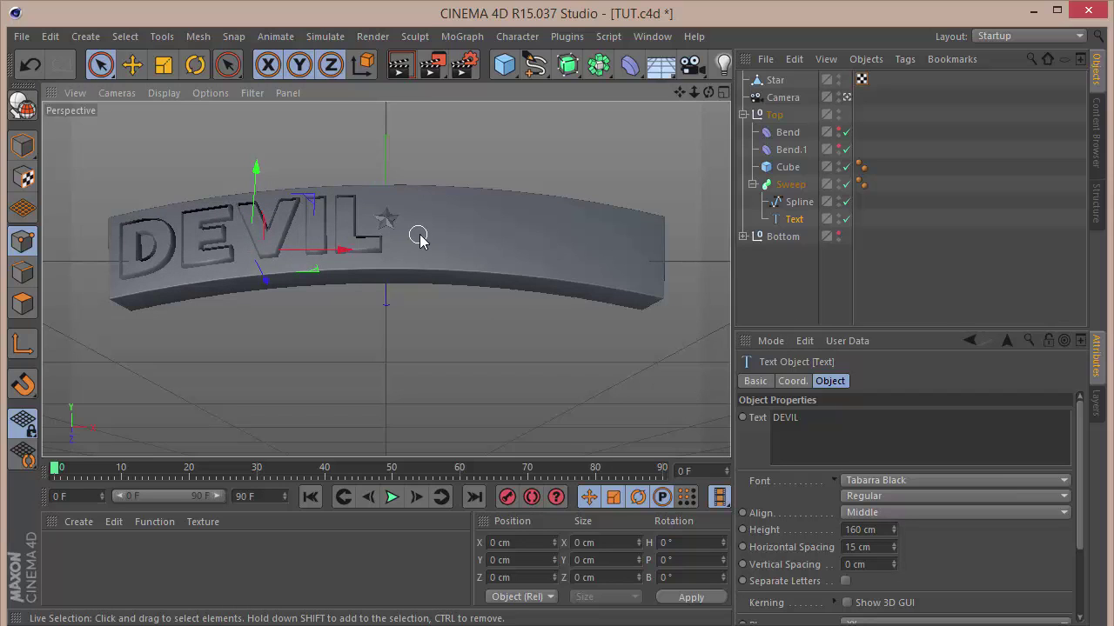
{"action": "left_click", "coordinate": [792, 293]}
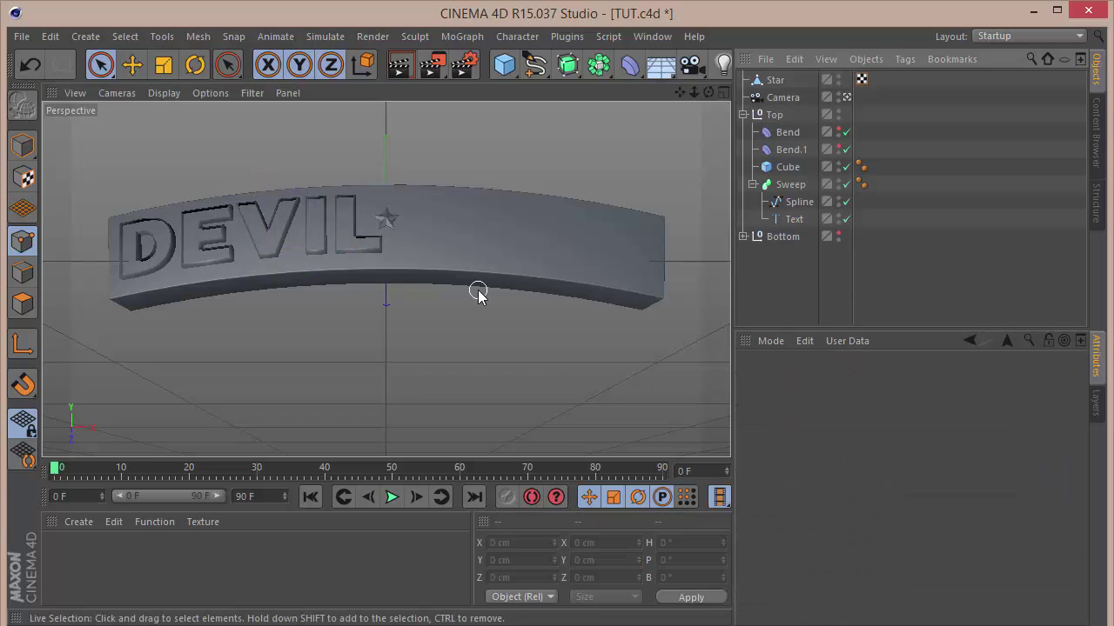
Step: Duplicate the Sweep within the Top group
{"action": "left_click", "coordinate": [753, 185]}
{"action": "left_click", "coordinate": [780, 188]}
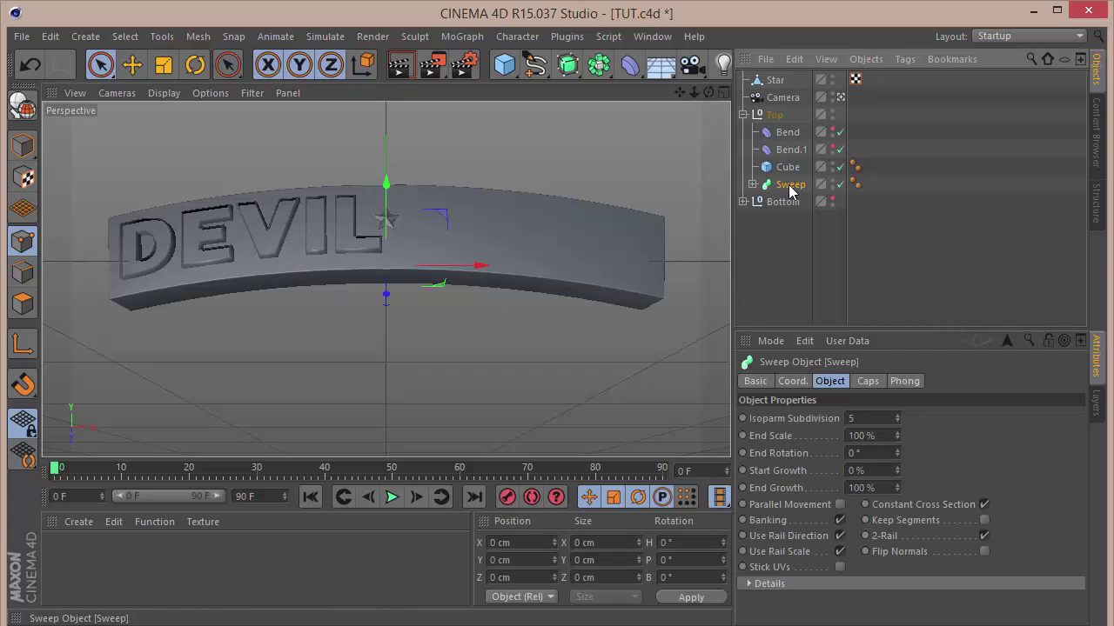
{"action": "left_click_drag", "start_coordinate": [790, 190], "coordinate": [788, 193], "text": "ctrl"}
{"action": "left_click_drag", "start_coordinate": [536, 67], "coordinate": [718, 157]}
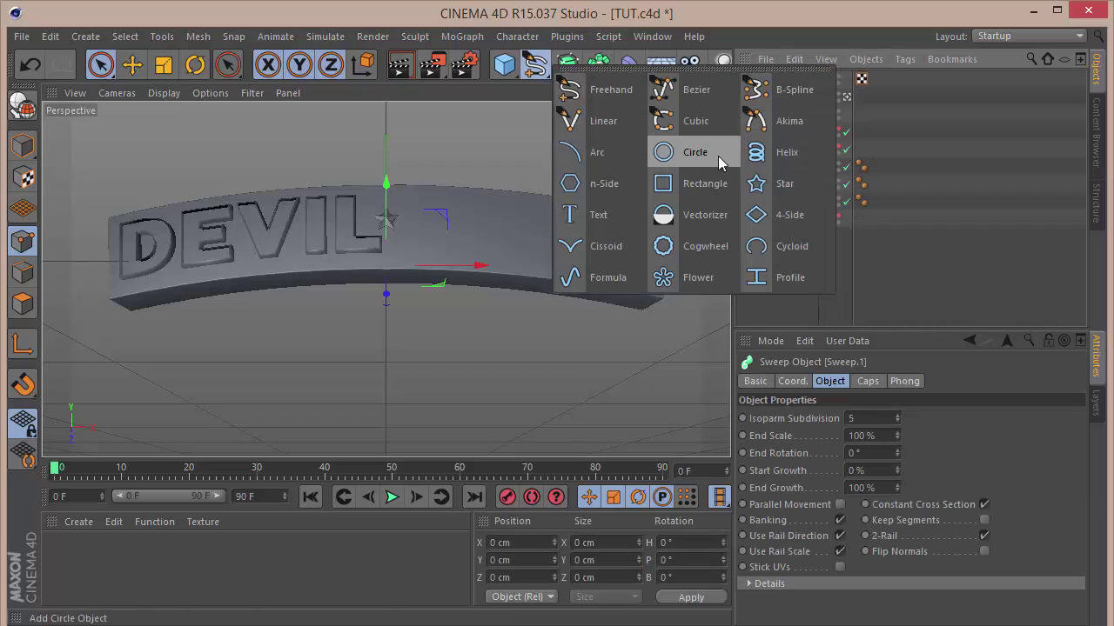
{"action": "left_click", "coordinate": [609, 183]}
{"action": "left_click", "coordinate": [884, 418]}
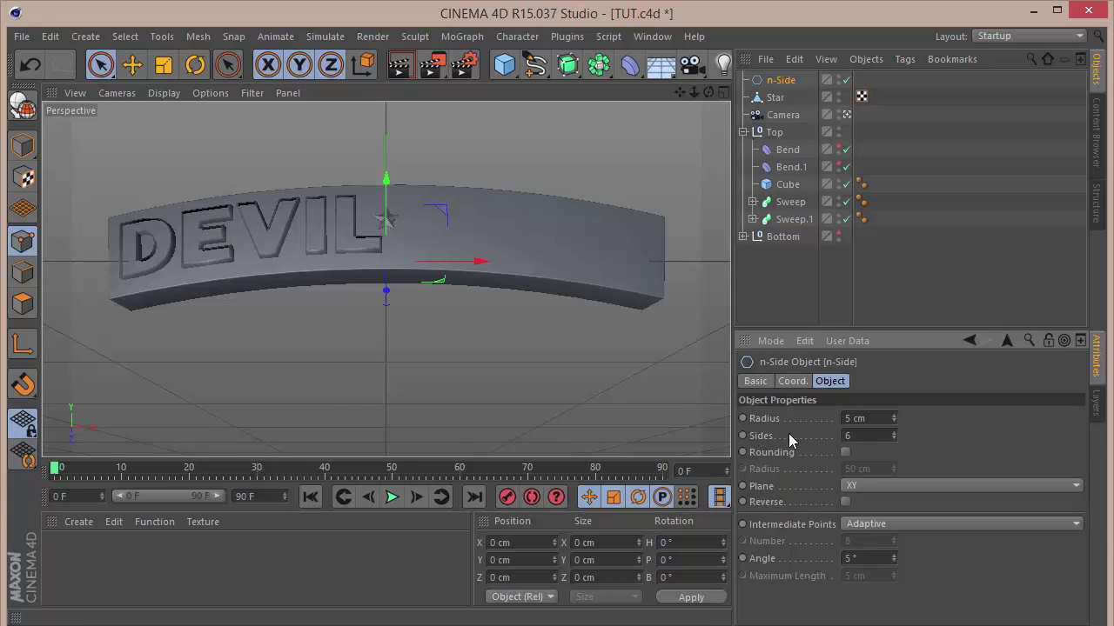
{"action": "key", "text": "Delete"}
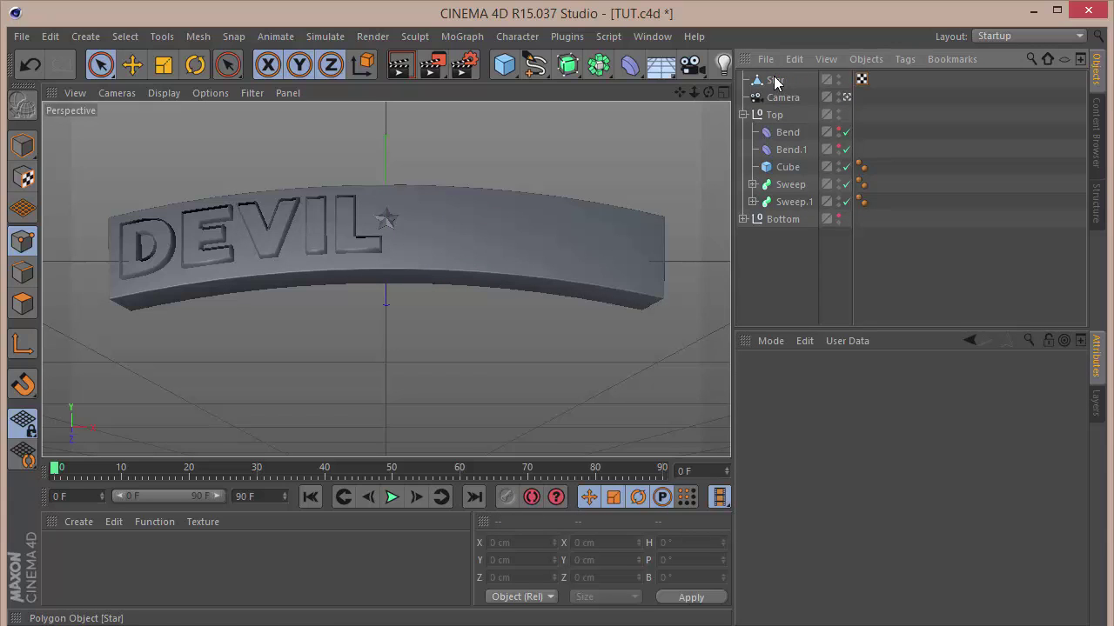
Step: Add a 4-Side diamond spline with a 6 cm, b 5 cm and its intermediate points set to Subdivided
{"action": "left_click_drag", "start_coordinate": [535, 65], "coordinate": [788, 212]}
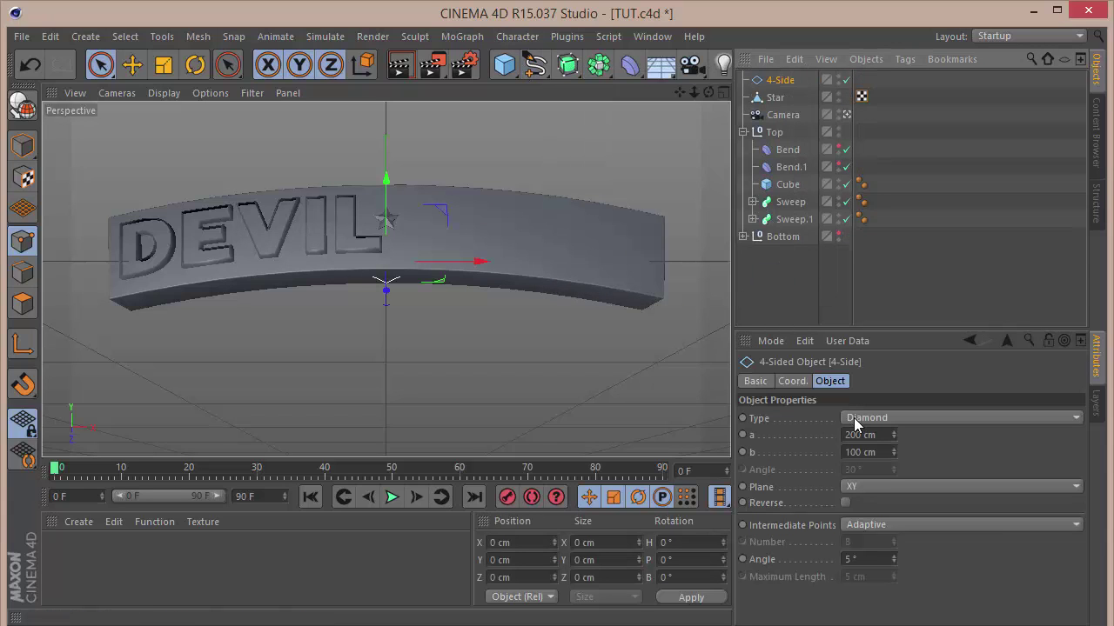
{"action": "left_click", "coordinate": [876, 434]}
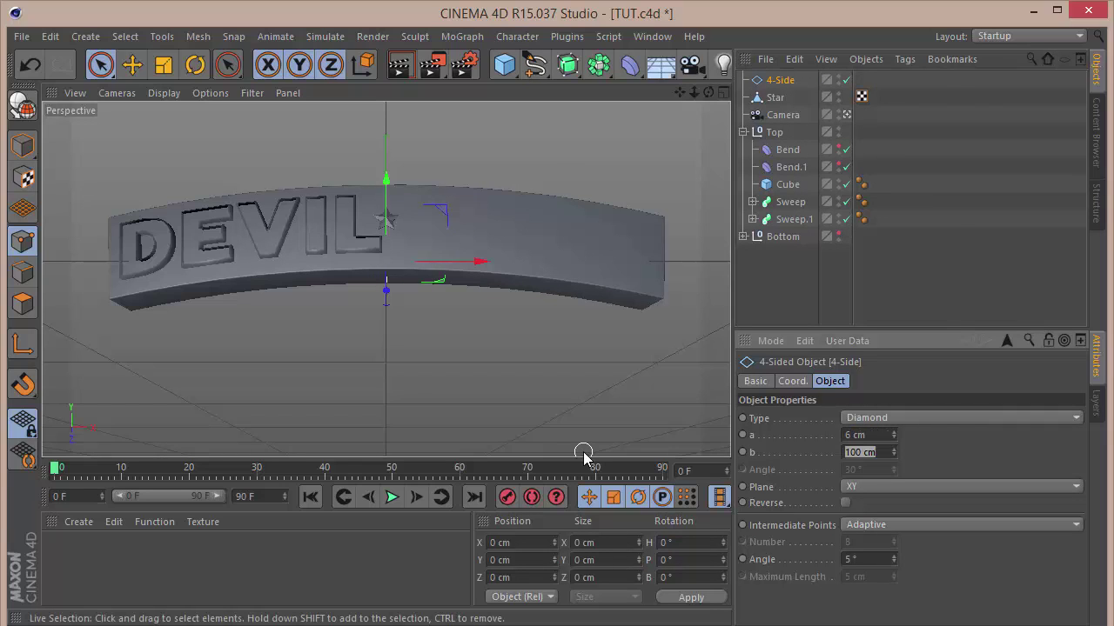
{"action": "left_click", "coordinate": [924, 518]}
{"action": "left_click", "coordinate": [929, 595]}
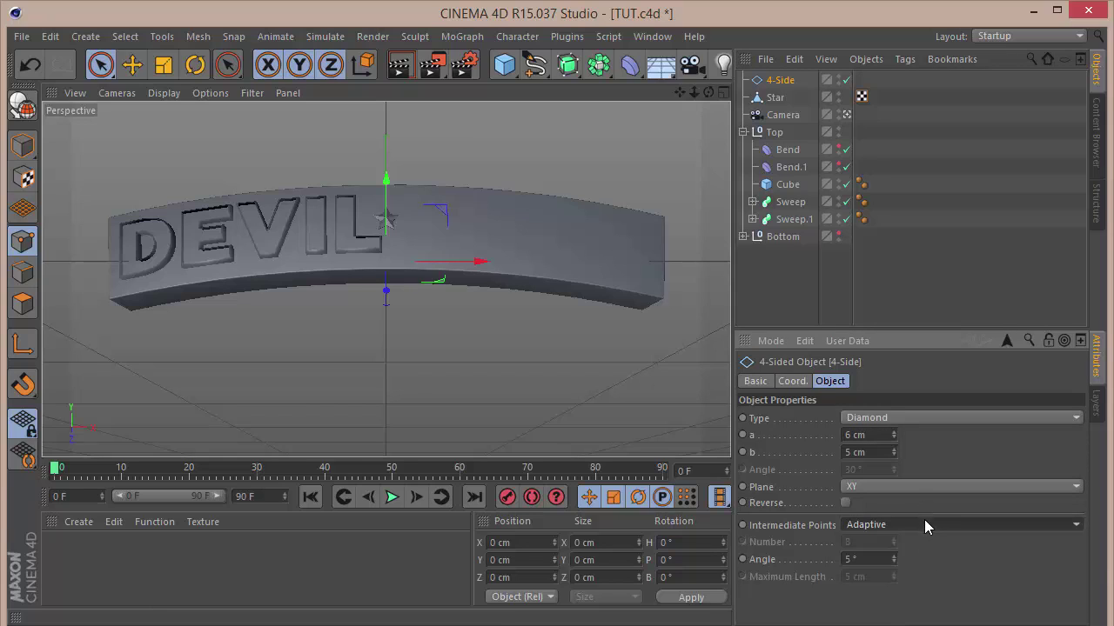
{"action": "left_click", "coordinate": [924, 525]}
{"action": "left_click", "coordinate": [912, 611]}
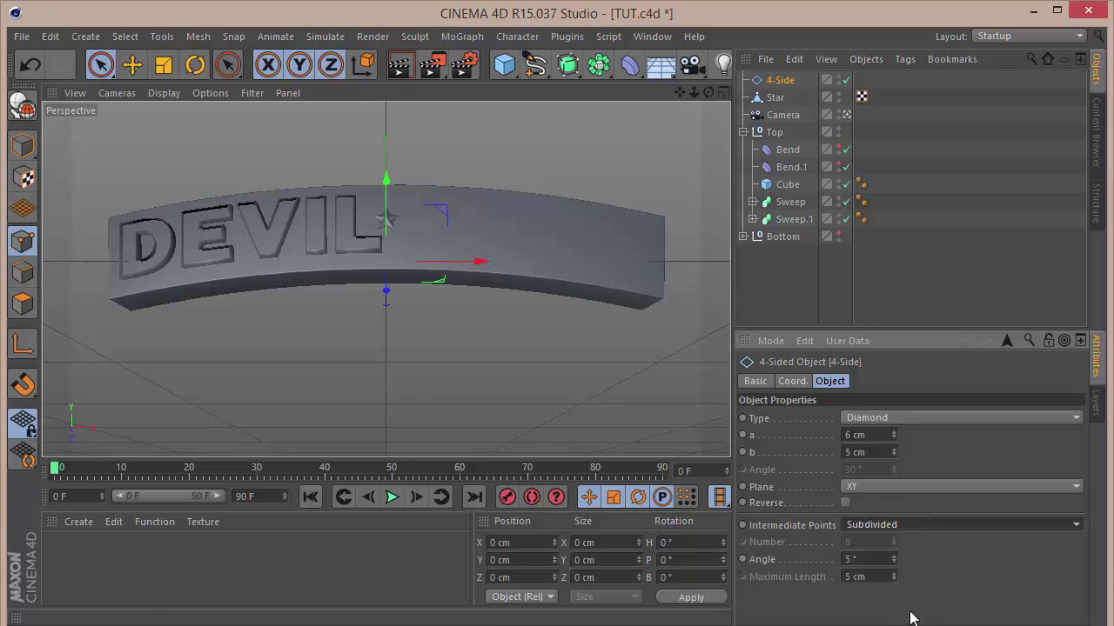
Step: Set the diamond spline's intermediate-point angle to 10° and place it inside the duplicate sweep as its profile
{"action": "left_click", "coordinate": [877, 560]}
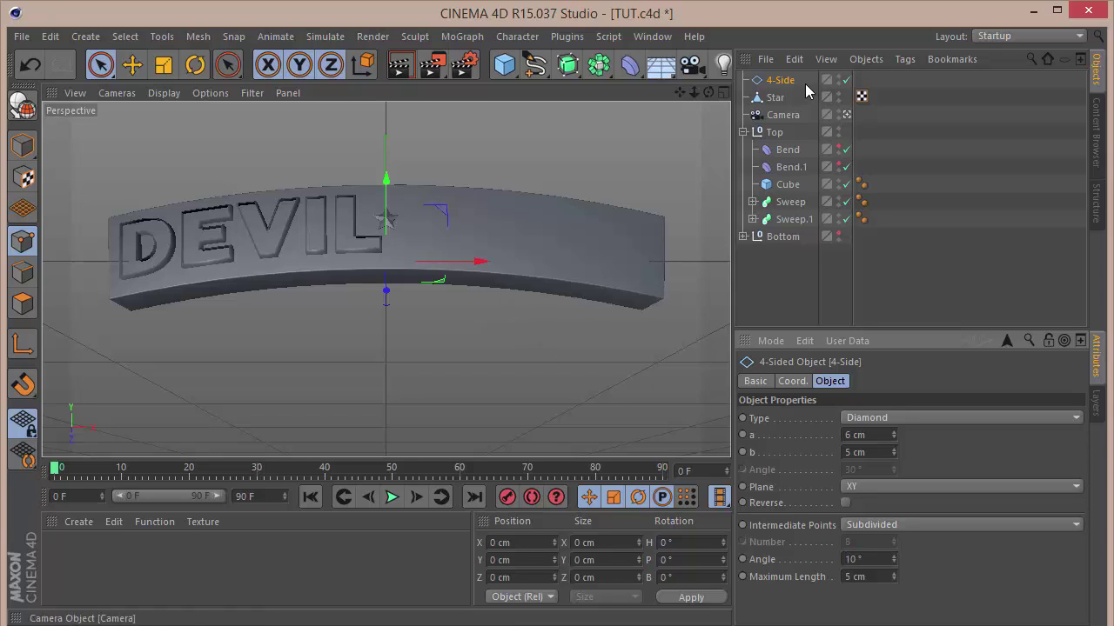
{"action": "left_click_drag", "start_coordinate": [779, 80], "coordinate": [791, 225]}
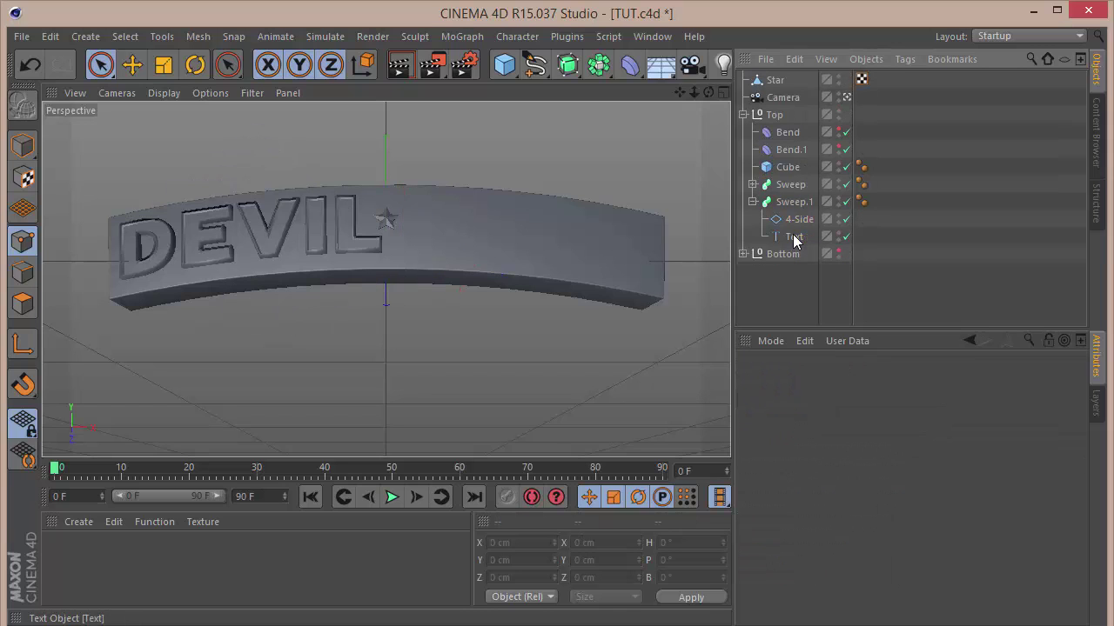
{"action": "left_click_drag", "start_coordinate": [708, 91], "coordinate": [385, 279]}
{"action": "key", "text": "ctrl+shift+z"}
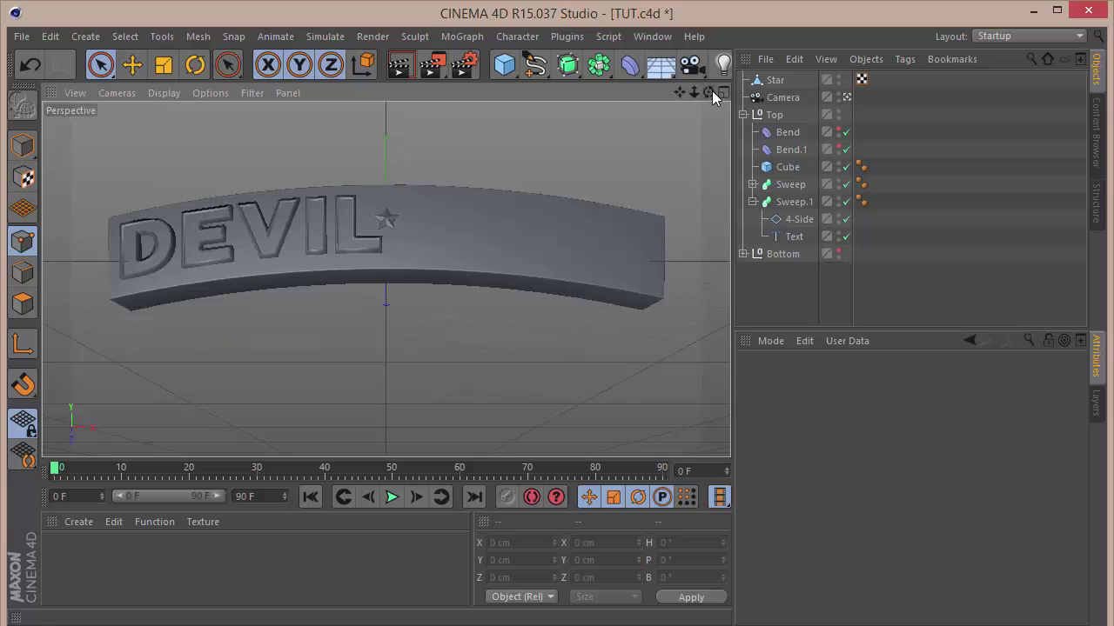
Step: Leave the scene camera's view and shift the duplicate sweep slightly outward along Z, away from the panel face
{"action": "left_click", "coordinate": [847, 97]}
{"action": "left_click_drag", "start_coordinate": [708, 92], "coordinate": [385, 279]}
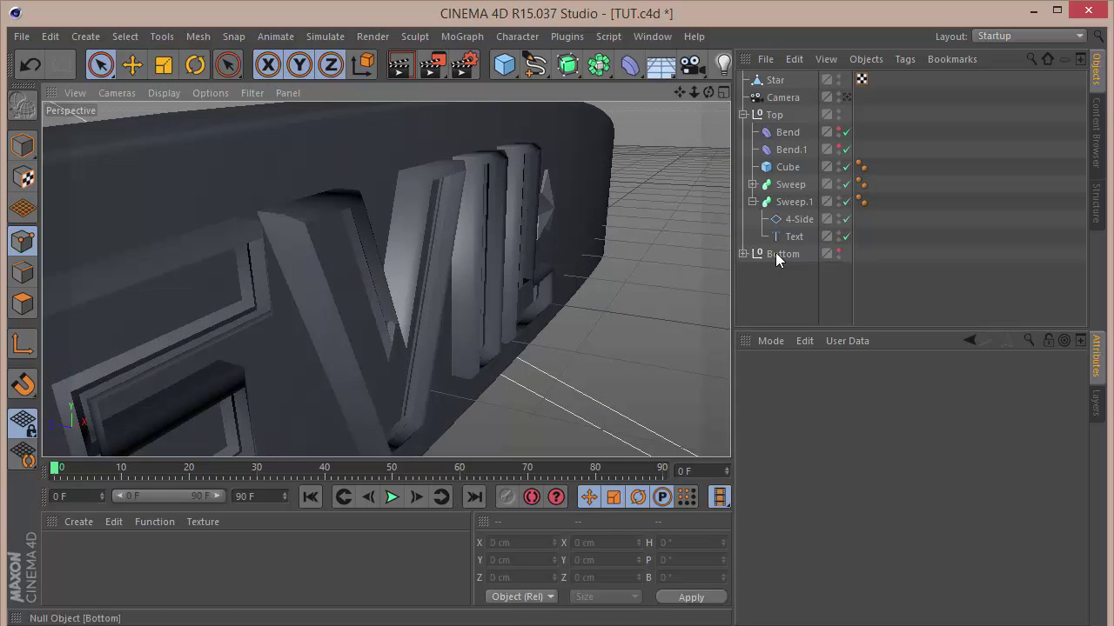
{"action": "left_click", "coordinate": [793, 202]}
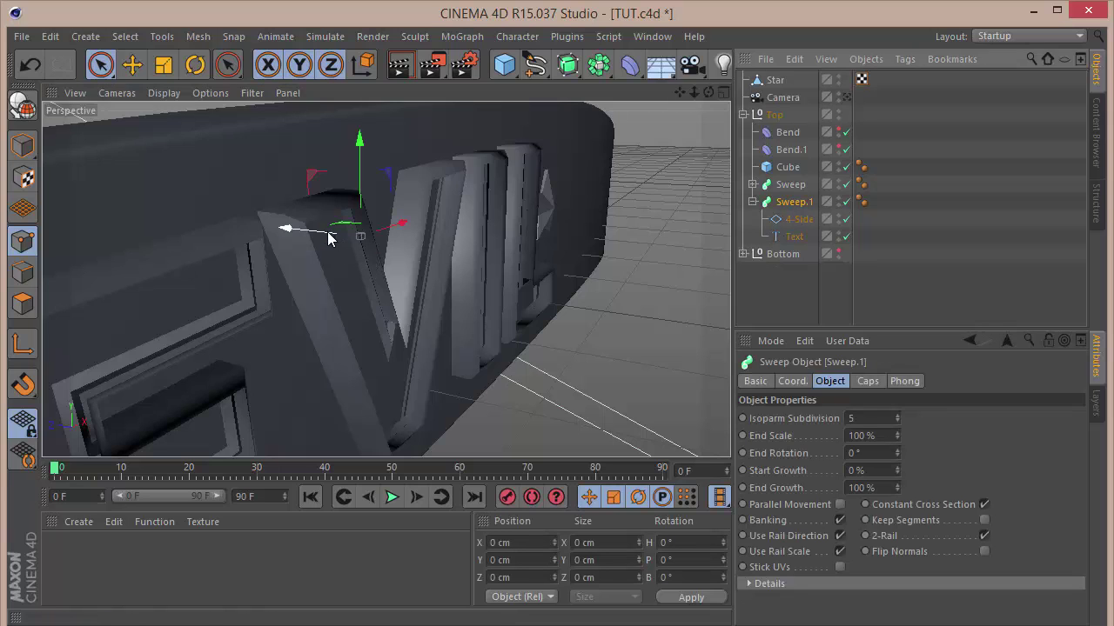
{"action": "left_click_drag", "start_coordinate": [293, 229], "coordinate": [329, 240]}
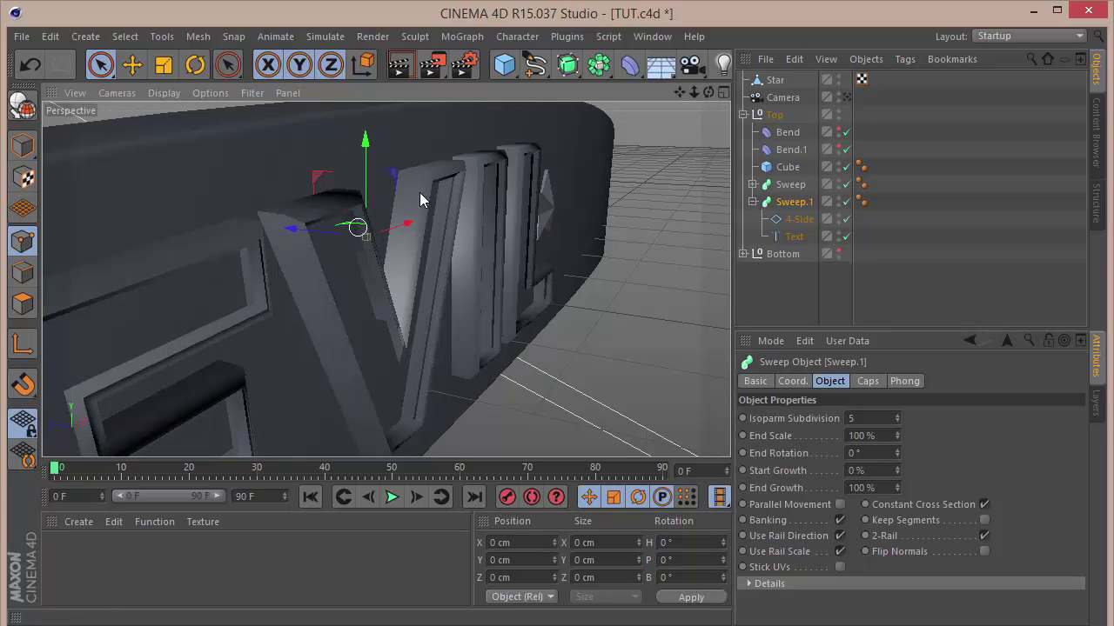
{"action": "left_click_drag", "start_coordinate": [680, 92], "coordinate": [385, 279]}
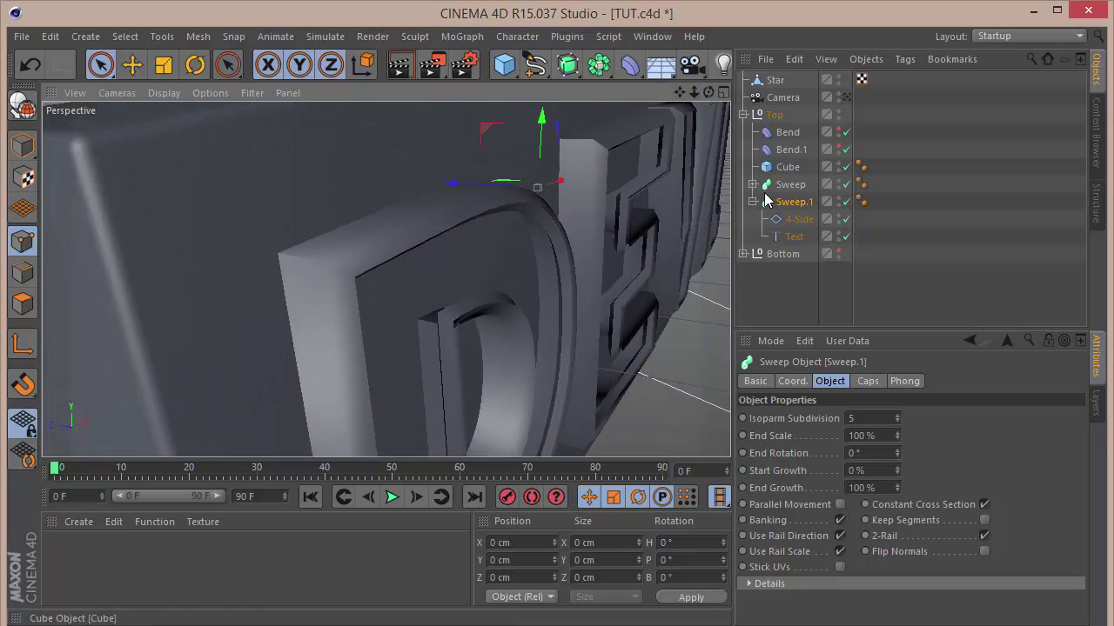
{"action": "left_click_drag", "start_coordinate": [480, 183], "coordinate": [490, 191]}
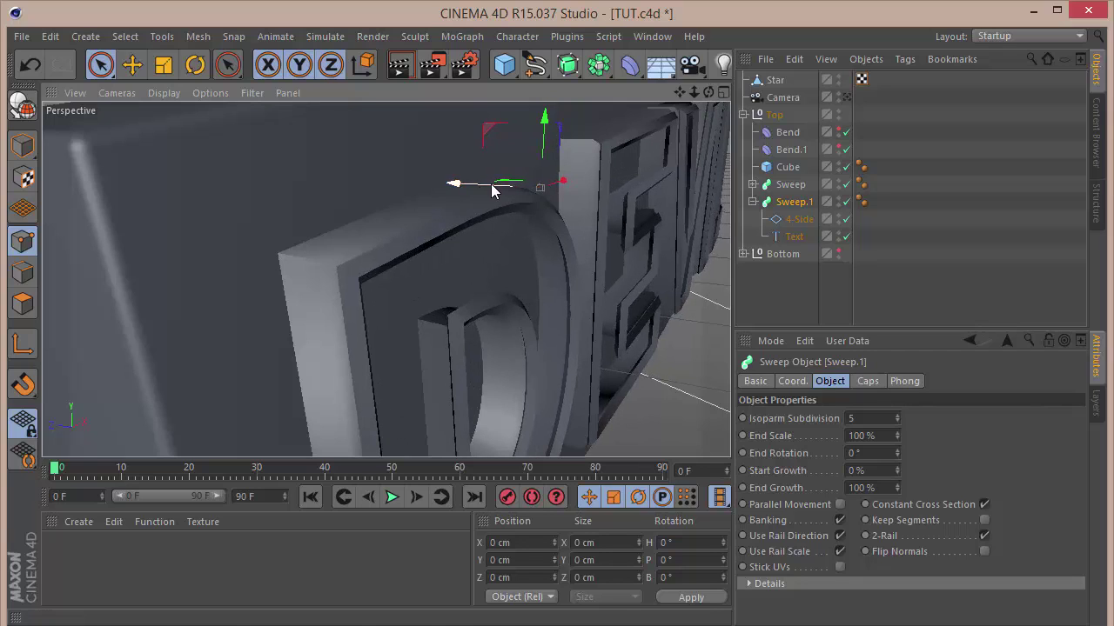
Step: Set the height of the DEVIL text inside the original Sweep to 162 cm
{"action": "left_click", "coordinate": [752, 185]}
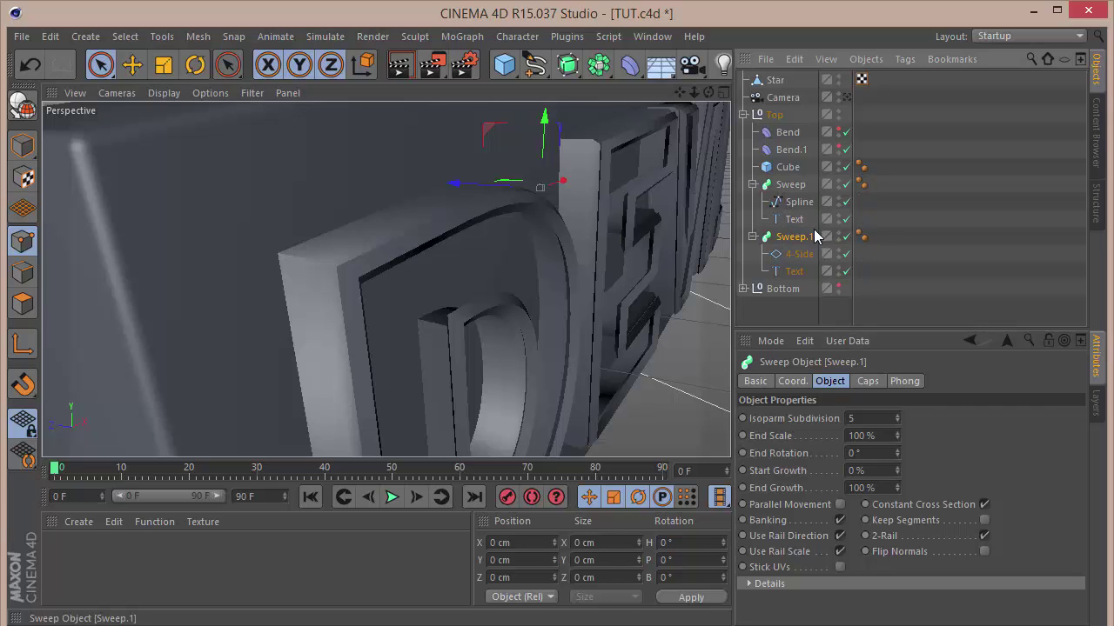
{"action": "left_click", "coordinate": [788, 221]}
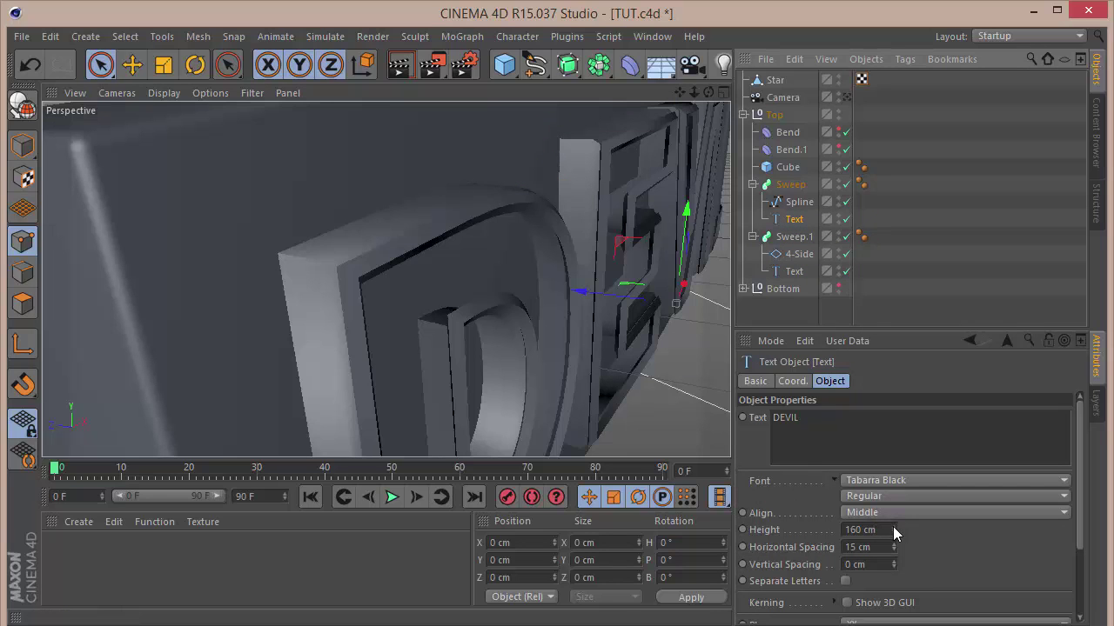
{"action": "left_click_drag", "start_coordinate": [893, 528], "coordinate": [894, 526]}
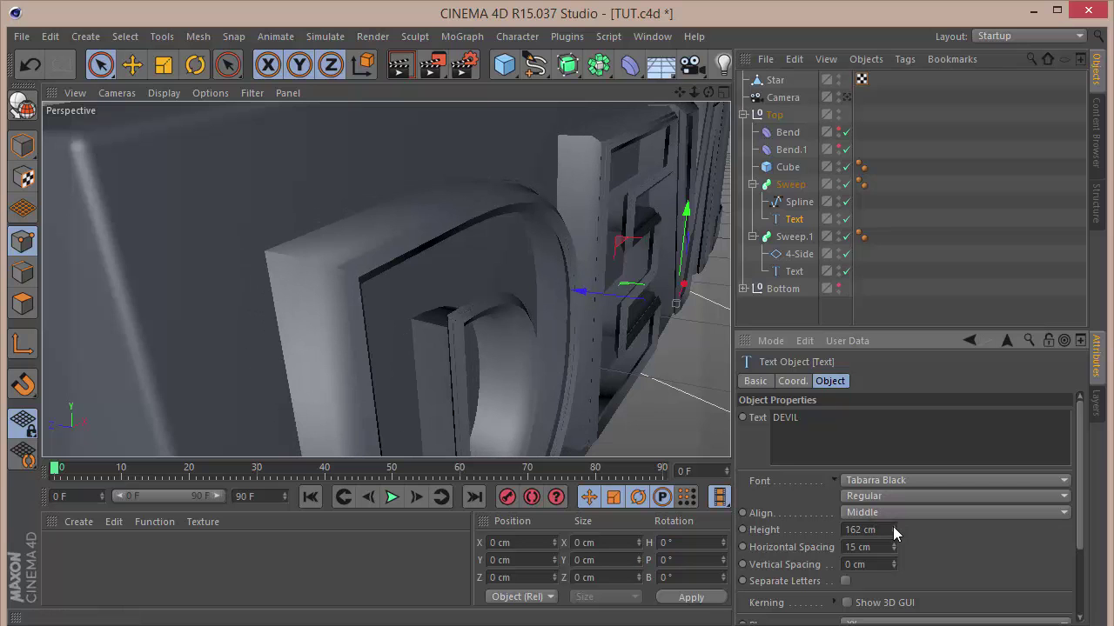
{"action": "scroll", "coordinate": [385, 279], "scroll_direction": "up", "scroll_amount": 10}
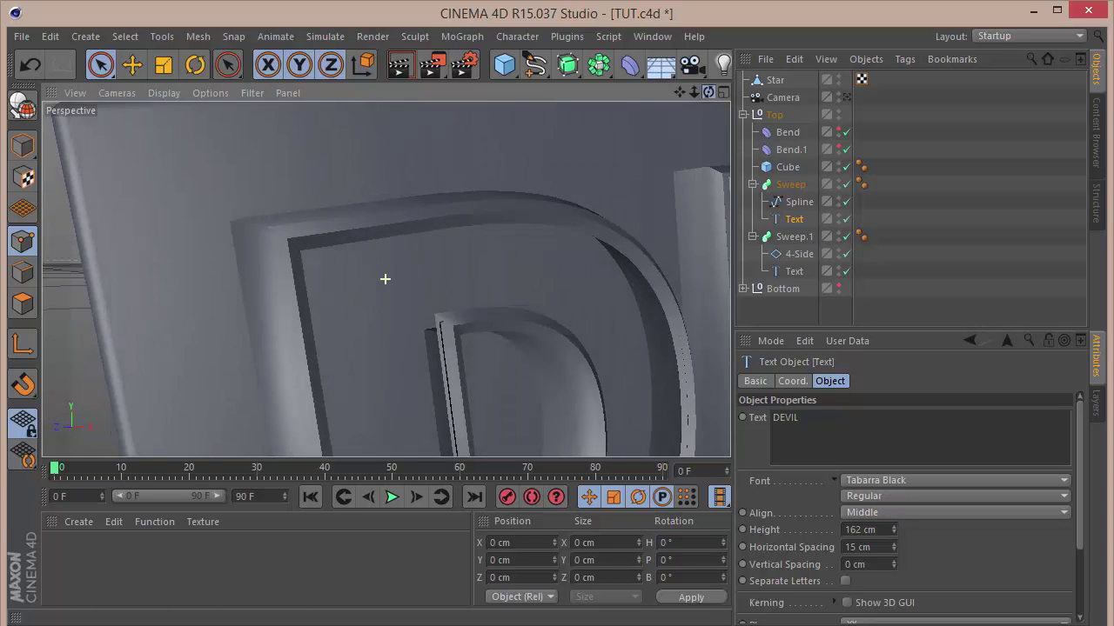
{"action": "left_click_drag", "start_coordinate": [385, 278], "coordinate": [385, 279], "text": "alt"}
{"action": "left_click_drag", "start_coordinate": [694, 94], "coordinate": [386, 279]}
Step: Fine-tune the duplicate sweep's depth along Z against the outer DEVIL outline
{"action": "left_click", "coordinate": [793, 237]}
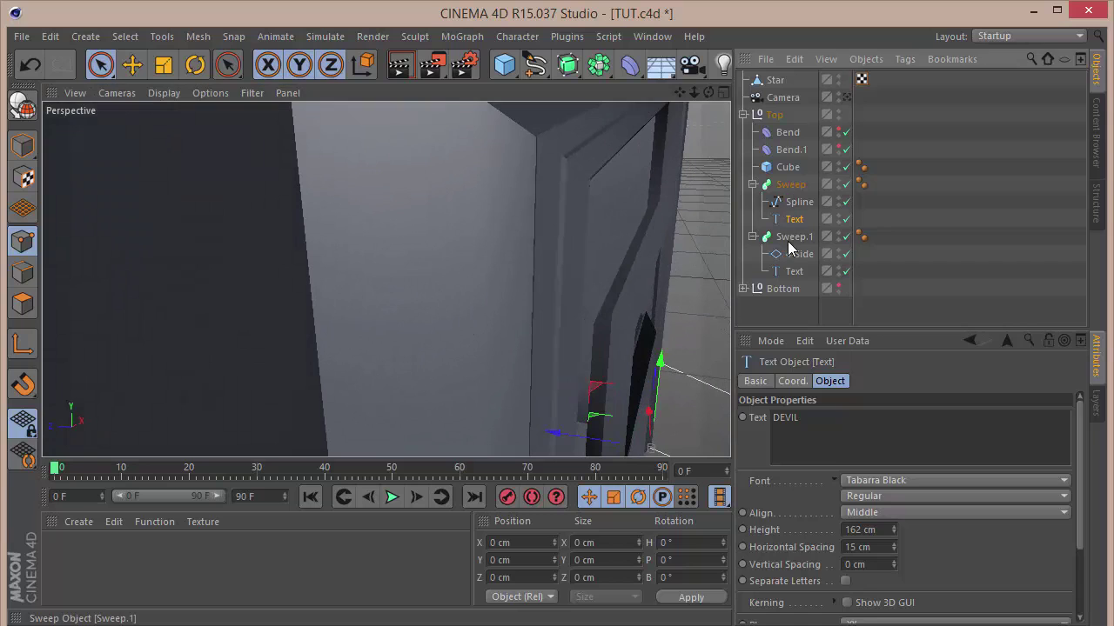
{"action": "left_click_drag", "start_coordinate": [391, 212], "coordinate": [391, 212]}
{"action": "scroll", "coordinate": [386, 279], "scroll_direction": "down", "scroll_amount": 8}
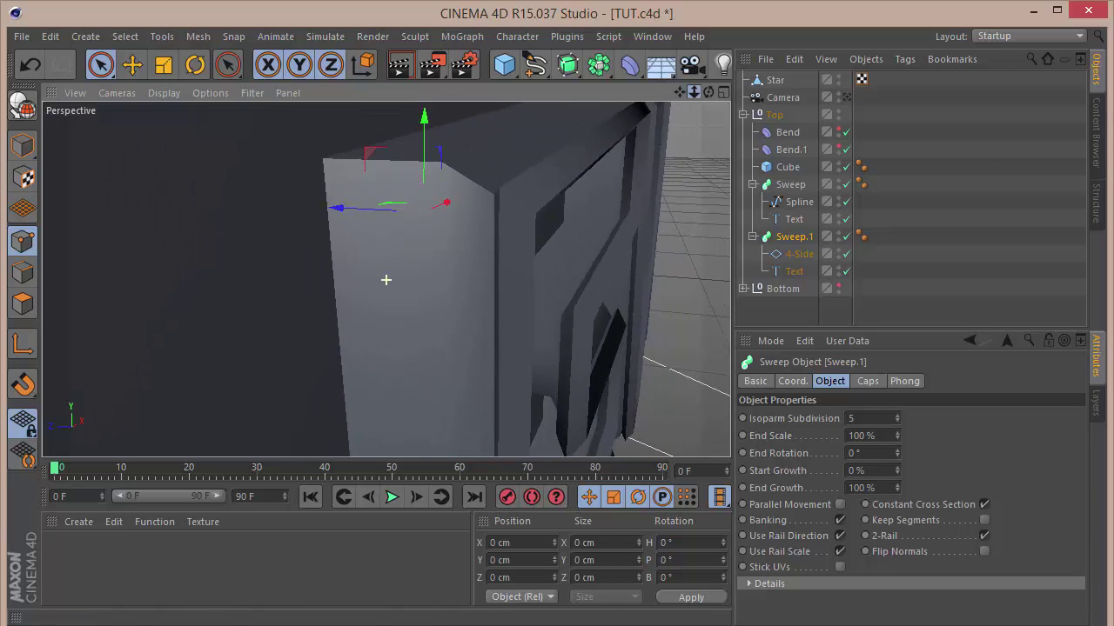
{"action": "mouse_move", "coordinate": [693, 91]}
{"action": "left_mouse_down"}
{"action": "mouse_move", "coordinate": [729, 86]}
{"action": "mouse_move", "coordinate": [678, 90]}
{"action": "mouse_move", "coordinate": [707, 89]}
{"action": "left_mouse_up"}
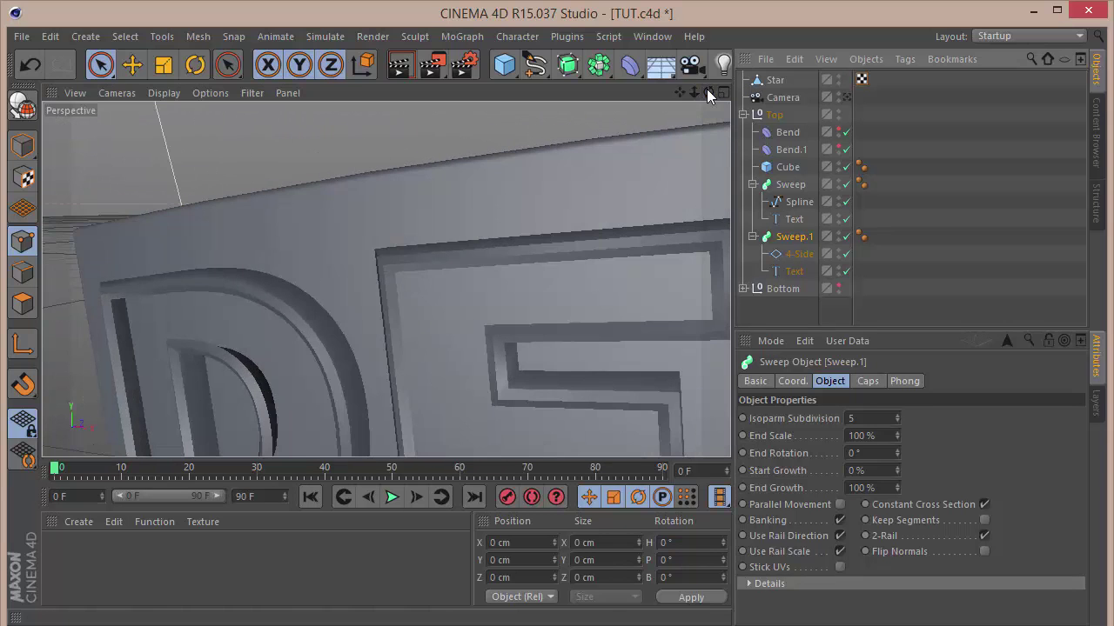
Step: Add an Extrude object to the Top group with its Z movement set to 0 cm
{"action": "left_click", "coordinate": [753, 184]}
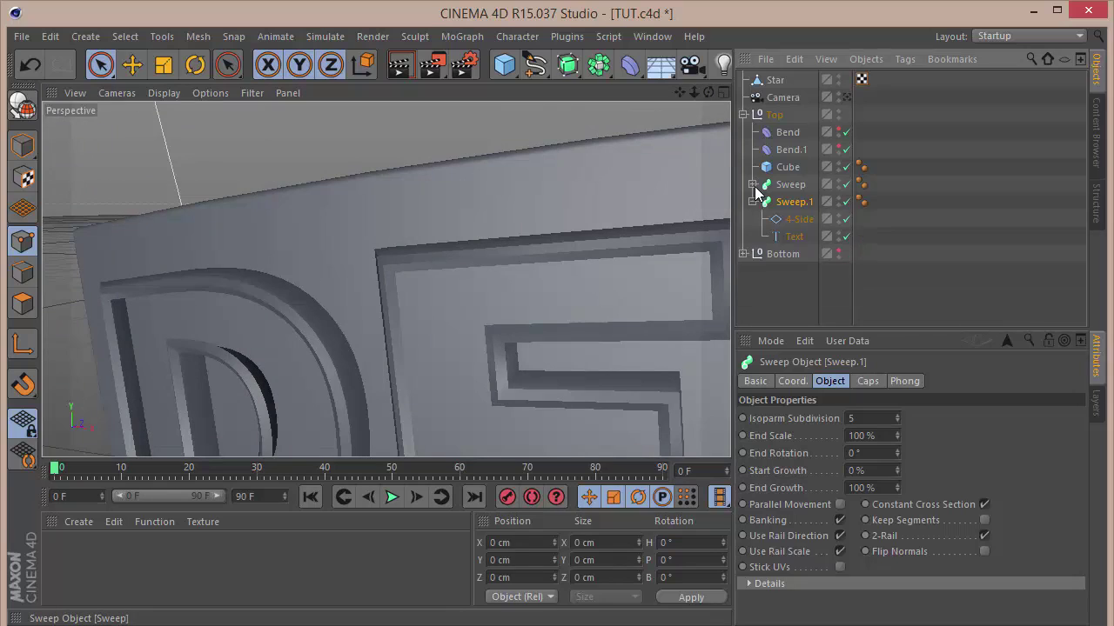
{"action": "left_click", "coordinate": [753, 201]}
{"action": "left_click", "coordinate": [568, 64]}
{"action": "left_click", "coordinate": [835, 89]}
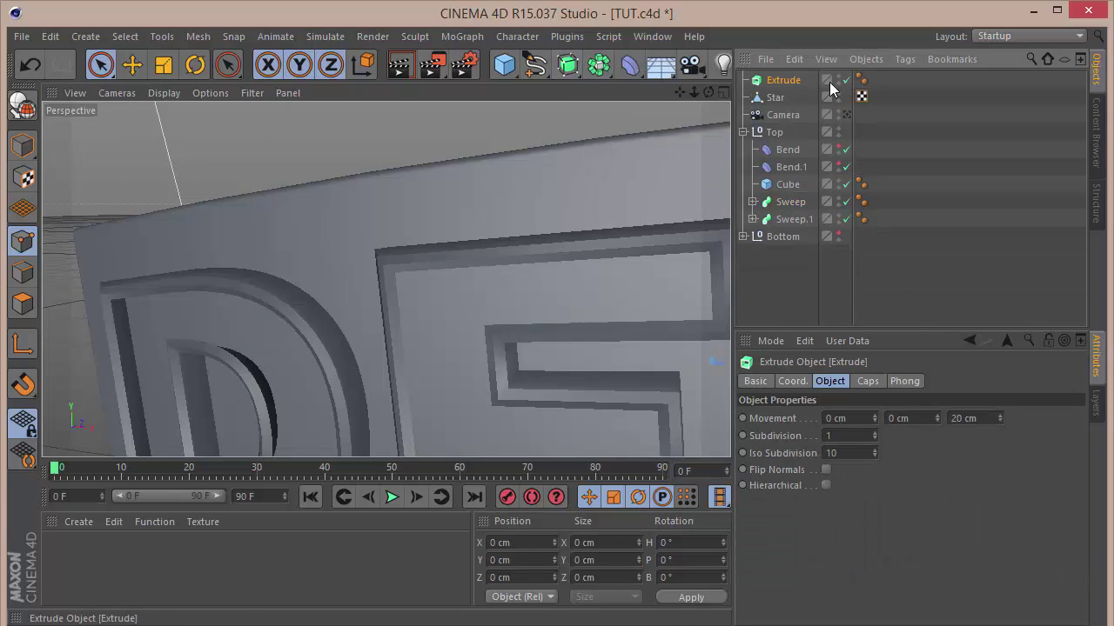
{"action": "left_click", "coordinate": [997, 418]}
{"action": "left_click_drag", "start_coordinate": [781, 201], "coordinate": [784, 200]}
Step: Copy the DEVIL text from the original Sweep into the Extrude and shift the copy outward along Z to fill the letter outlines
{"action": "left_click", "coordinate": [753, 202]}
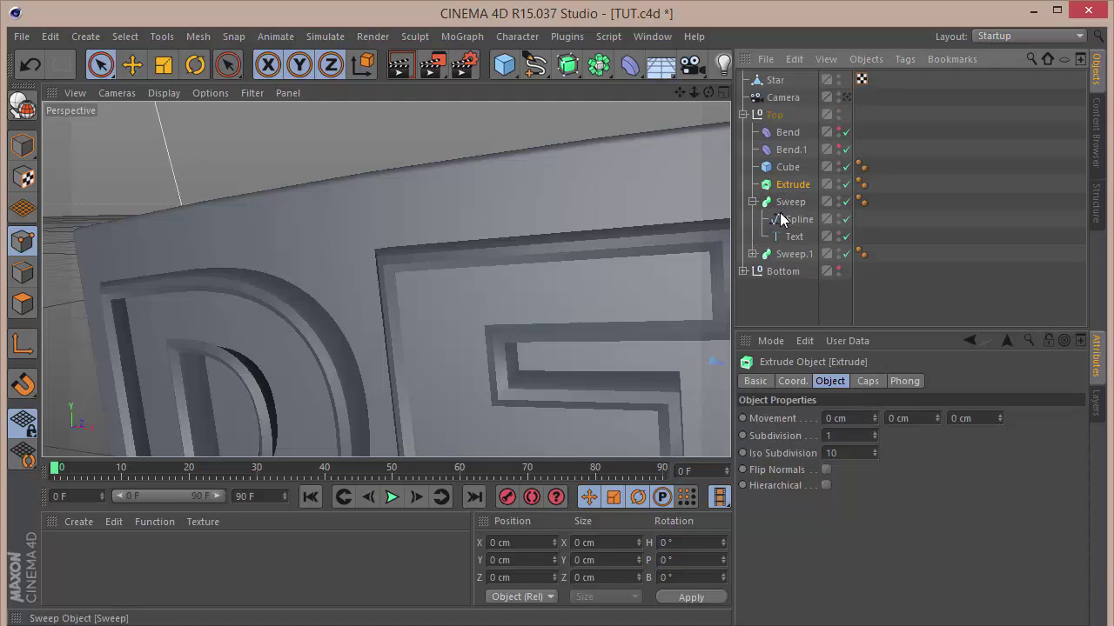
{"action": "left_click", "coordinate": [785, 237]}
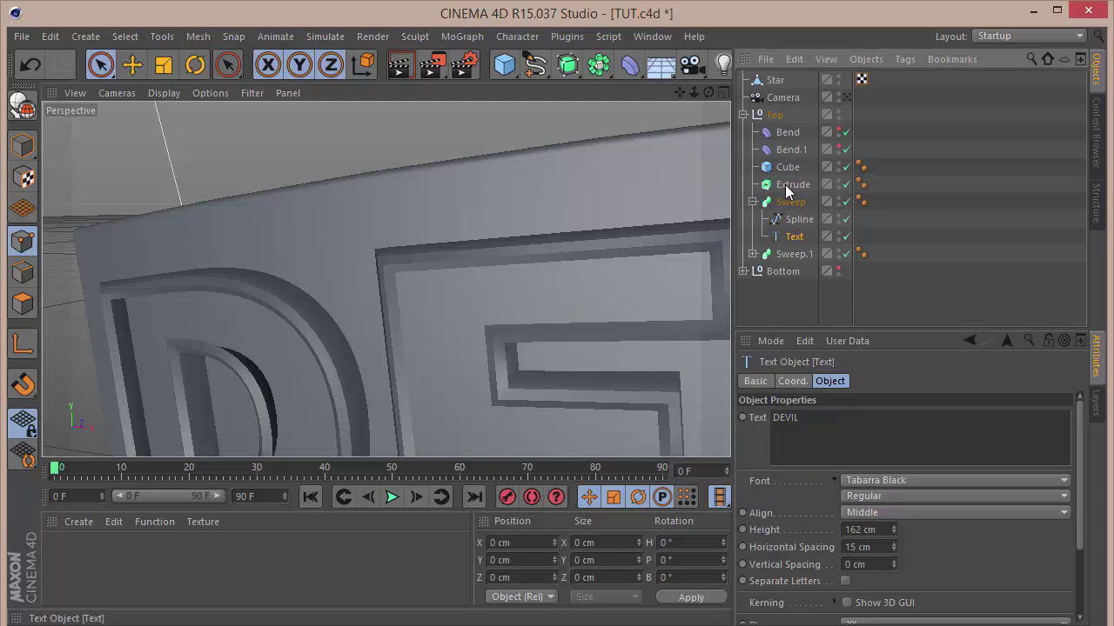
{"action": "left_click_drag", "start_coordinate": [786, 192], "coordinate": [785, 193]}
{"action": "left_click", "coordinate": [753, 219]}
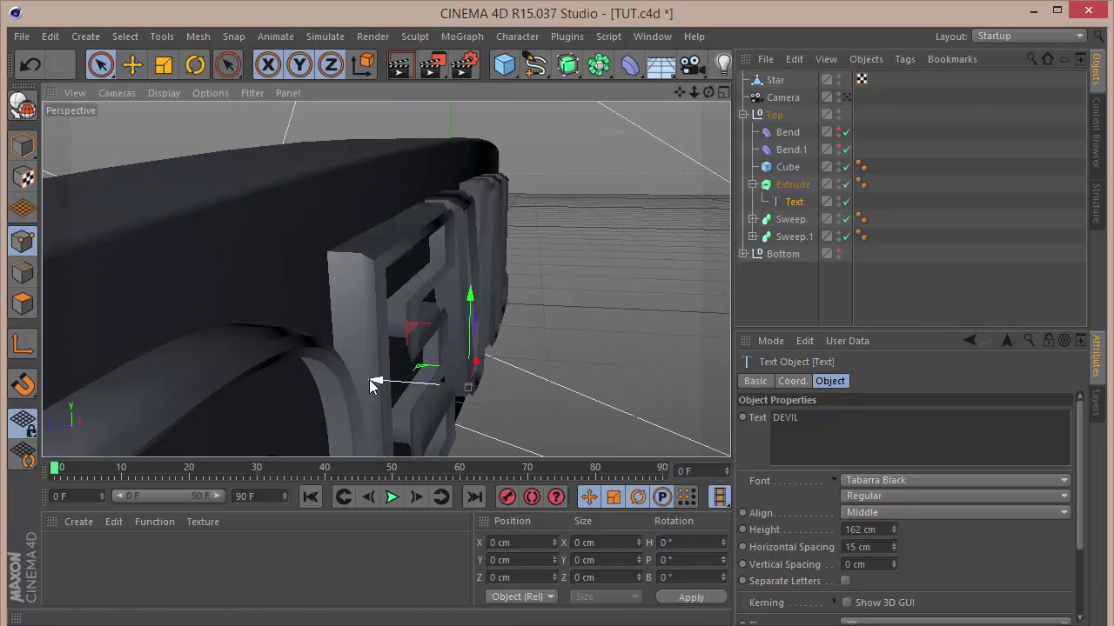
{"action": "left_click_drag", "start_coordinate": [373, 386], "coordinate": [394, 384]}
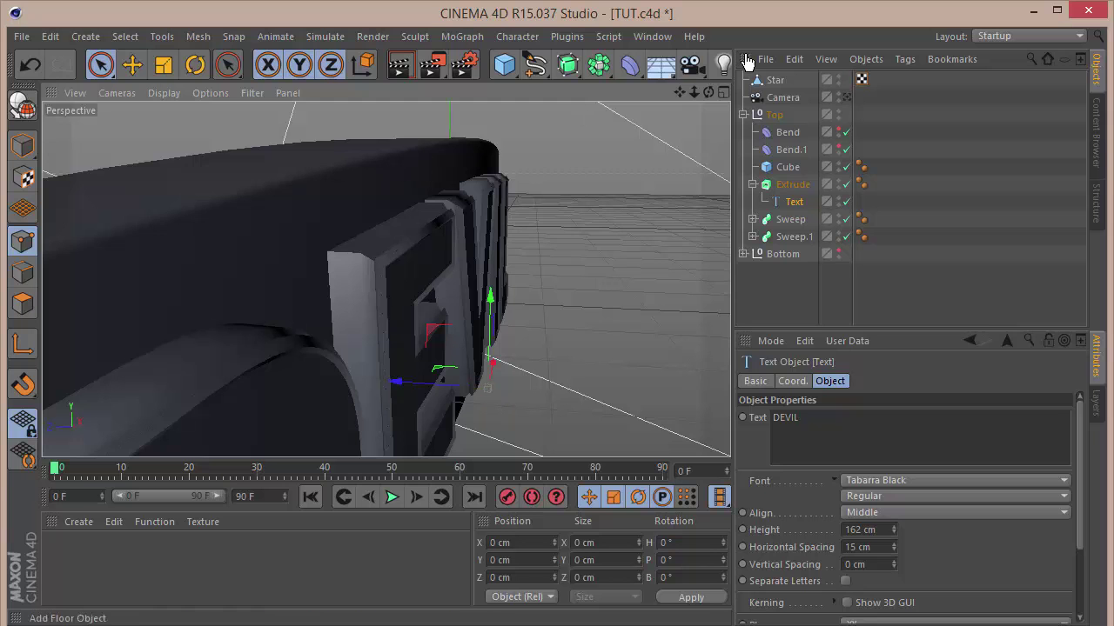
{"action": "mouse_move", "coordinate": [710, 92]}
{"action": "left_mouse_down"}
{"action": "mouse_move", "coordinate": [384, 278]}
{"action": "mouse_move", "coordinate": [707, 94]}
{"action": "mouse_move", "coordinate": [386, 279]}
{"action": "mouse_move", "coordinate": [679, 92]}
{"action": "mouse_move", "coordinate": [385, 278]}
{"action": "mouse_move", "coordinate": [702, 91]}
{"action": "left_mouse_up"}
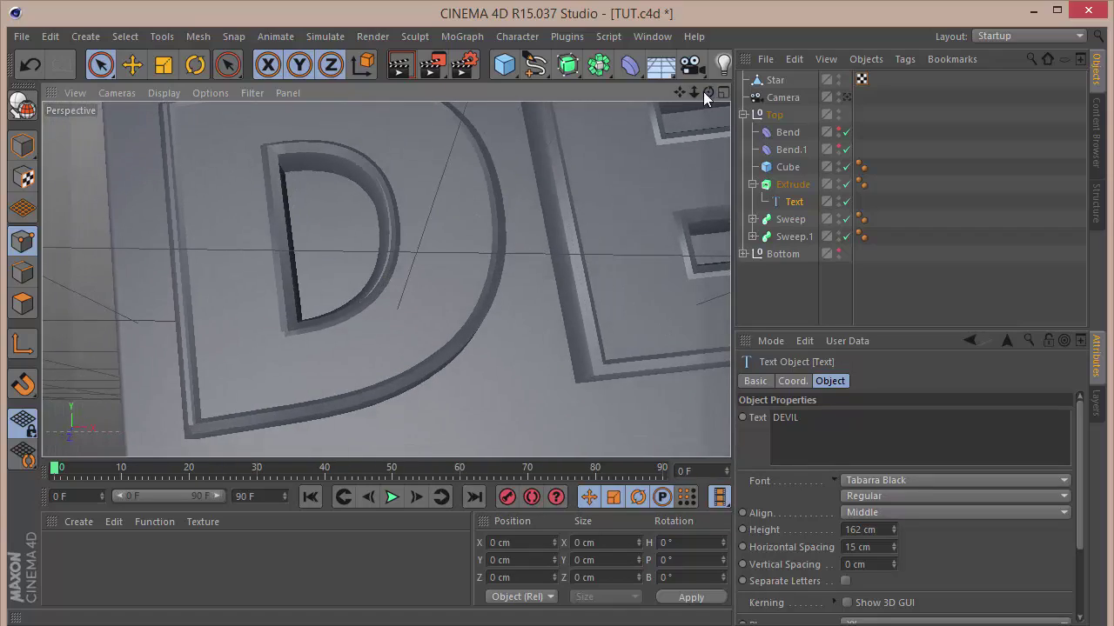
{"action": "left_click_drag", "start_coordinate": [385, 280], "coordinate": [386, 279]}
{"action": "left_click_drag", "start_coordinate": [708, 93], "coordinate": [386, 279]}
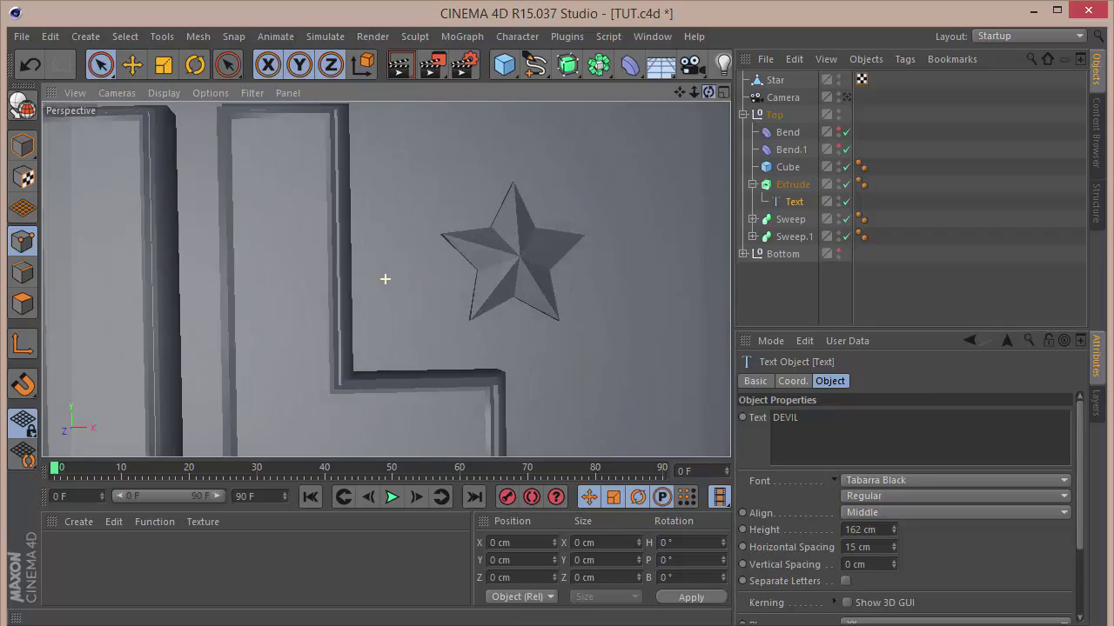
Step: Select the profile spline of the Sweep object under Top and switch that Sweep off
{"action": "left_click_drag", "start_coordinate": [678, 93], "coordinate": [385, 280]}
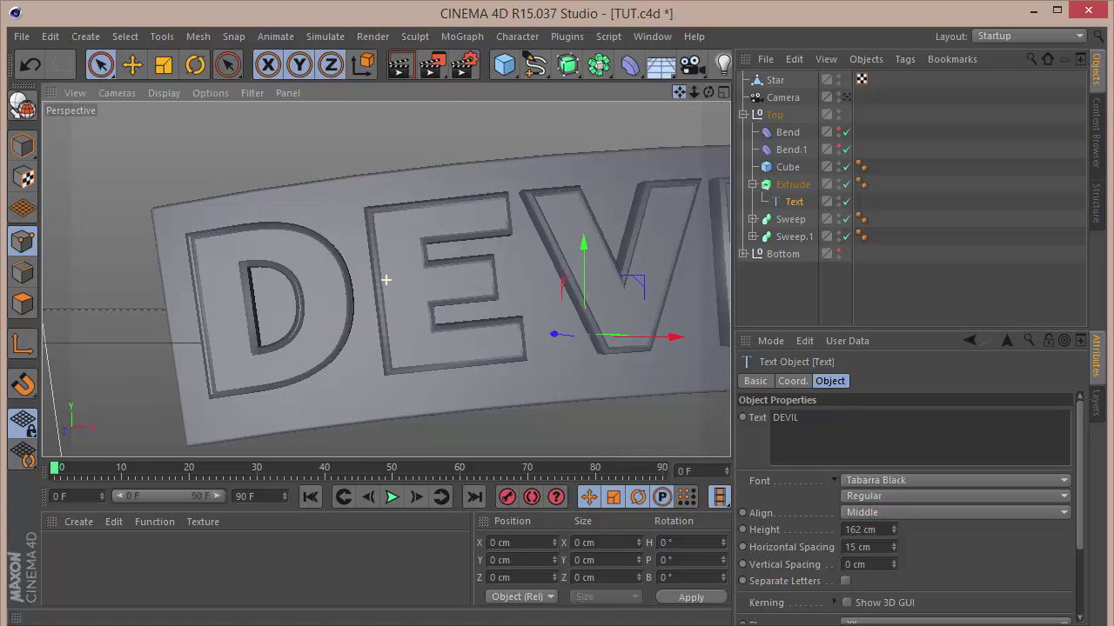
{"action": "left_click_drag", "start_coordinate": [678, 93], "coordinate": [335, 259]}
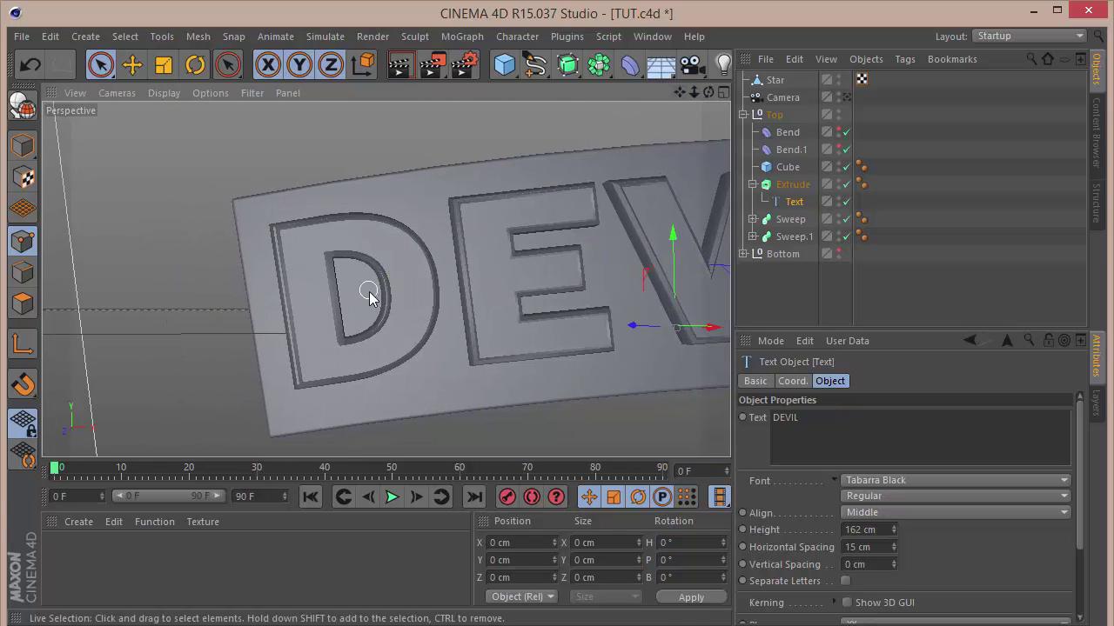
{"action": "scroll", "coordinate": [369, 296], "scroll_direction": "up", "scroll_amount": 8}
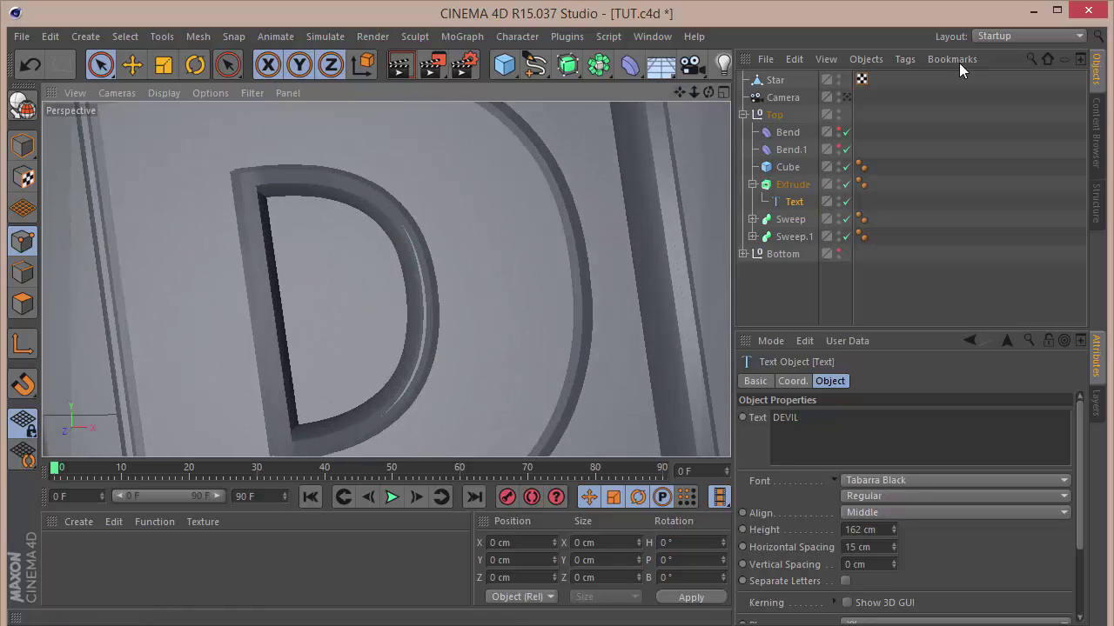
{"action": "left_click", "coordinate": [753, 220]}
{"action": "left_click", "coordinate": [797, 237]}
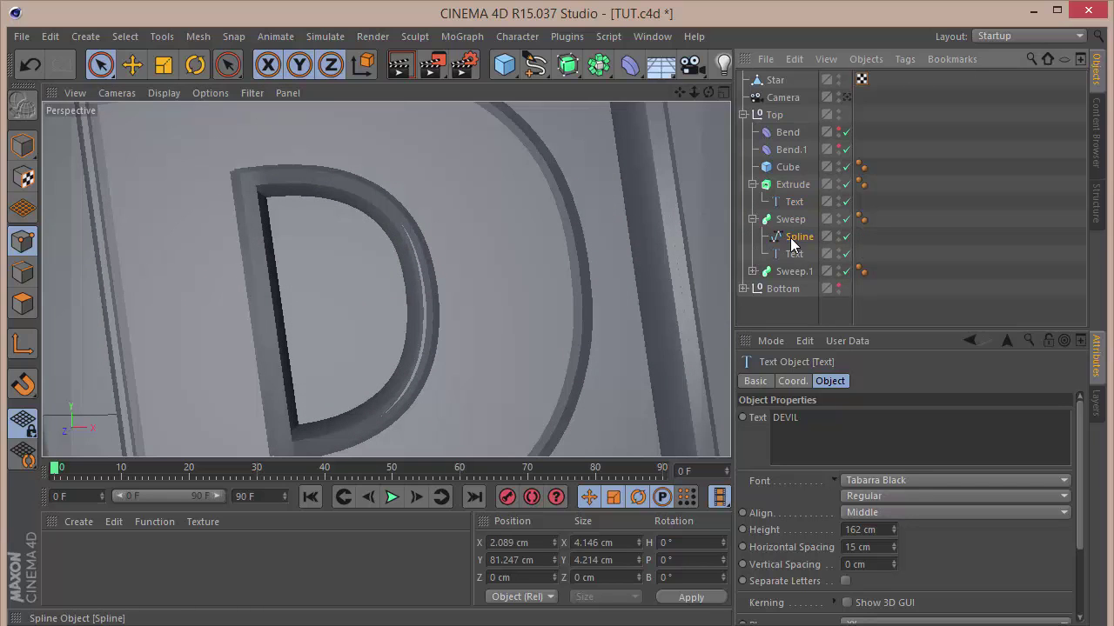
{"action": "left_click", "coordinate": [845, 219]}
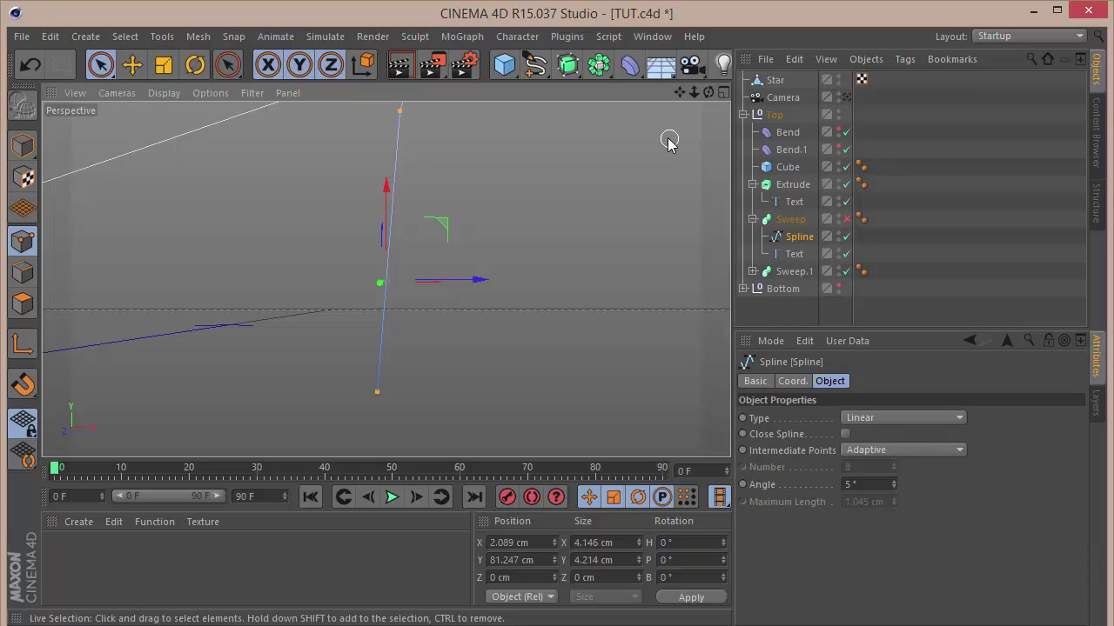
Step: Select the points at the end of the profile spline and switch the Sweep back on
{"action": "mouse_move", "coordinate": [693, 92]}
{"action": "left_mouse_down"}
{"action": "mouse_move", "coordinate": [605, 92]}
{"action": "mouse_move", "coordinate": [823, 92]}
{"action": "mouse_move", "coordinate": [652, 93]}
{"action": "mouse_move", "coordinate": [708, 92]}
{"action": "left_mouse_up"}
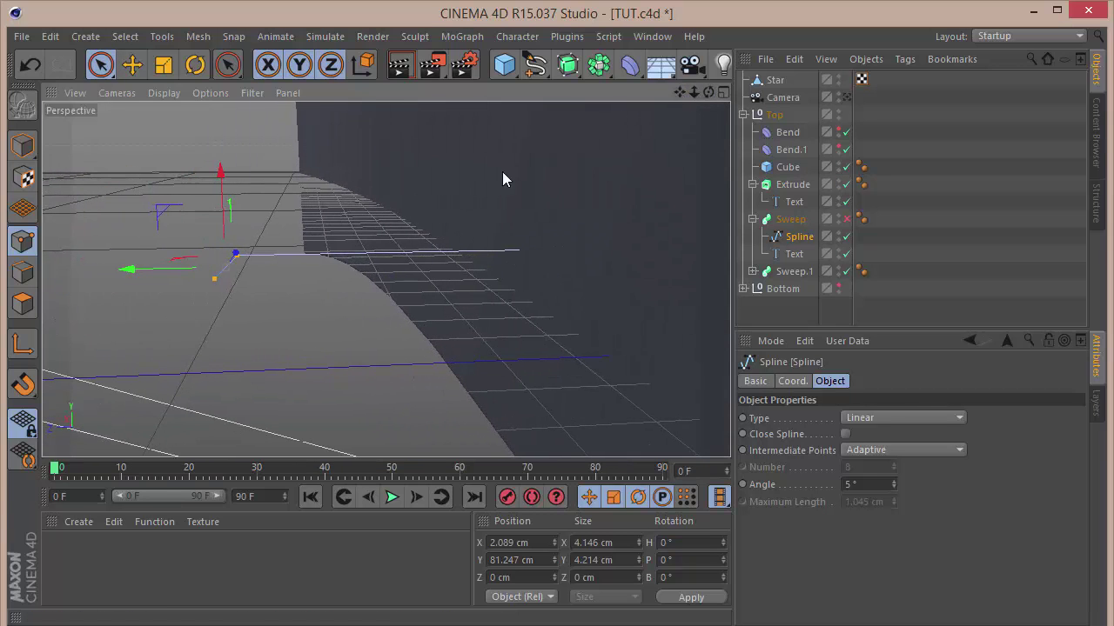
{"action": "left_click", "coordinate": [240, 319]}
{"action": "left_click", "coordinate": [212, 282]}
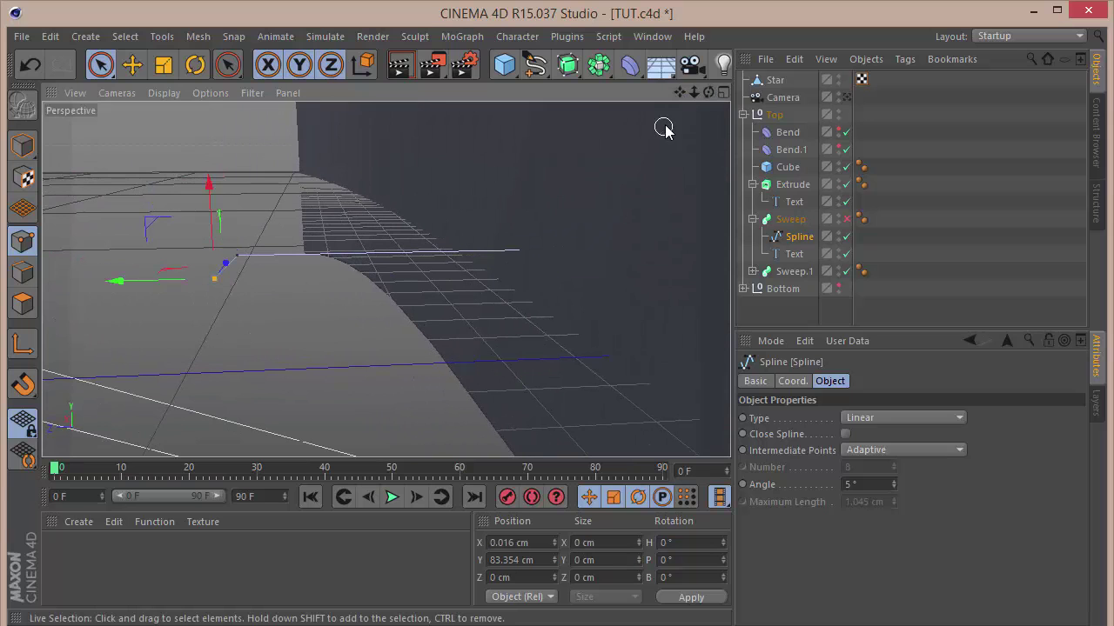
{"action": "left_click_drag", "start_coordinate": [695, 91], "coordinate": [675, 93]}
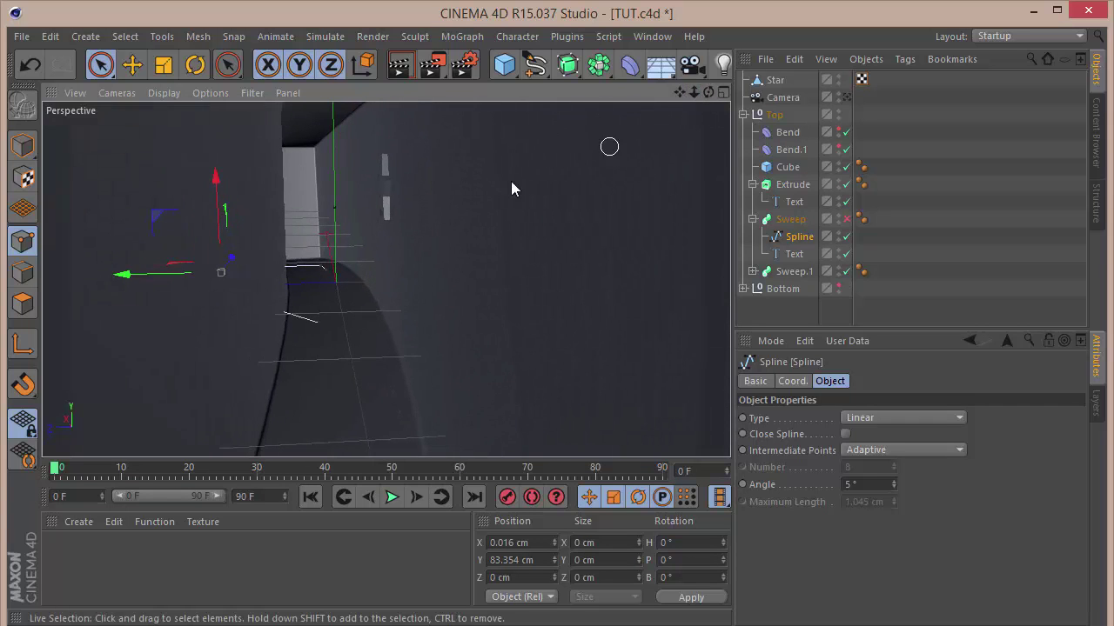
{"action": "scroll", "coordinate": [328, 276], "scroll_direction": "up", "scroll_amount": 4}
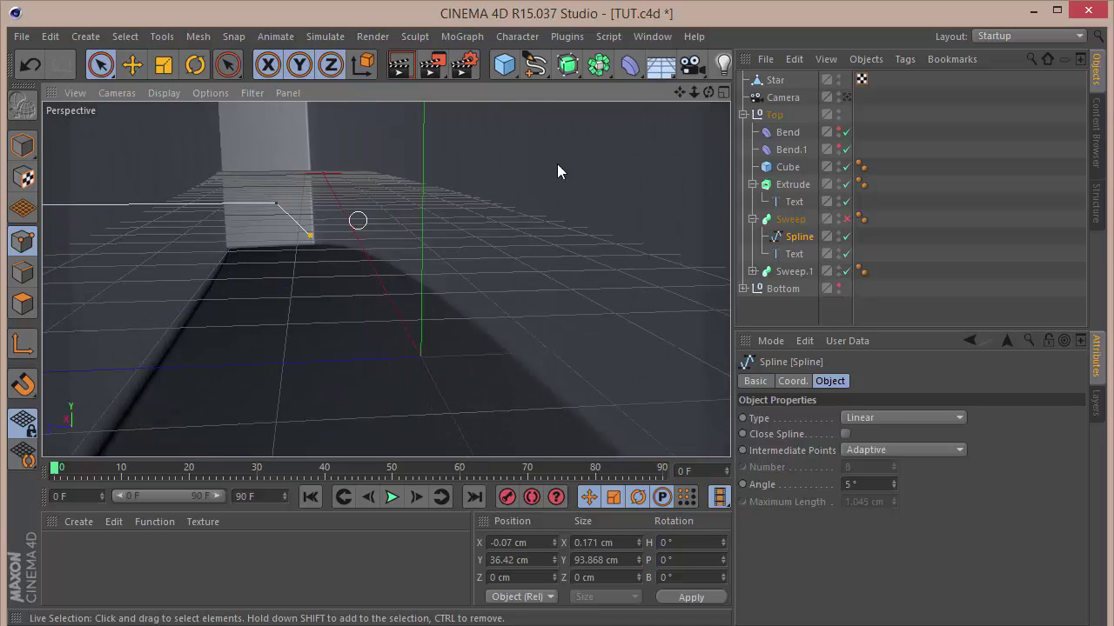
{"action": "left_click", "coordinate": [846, 219]}
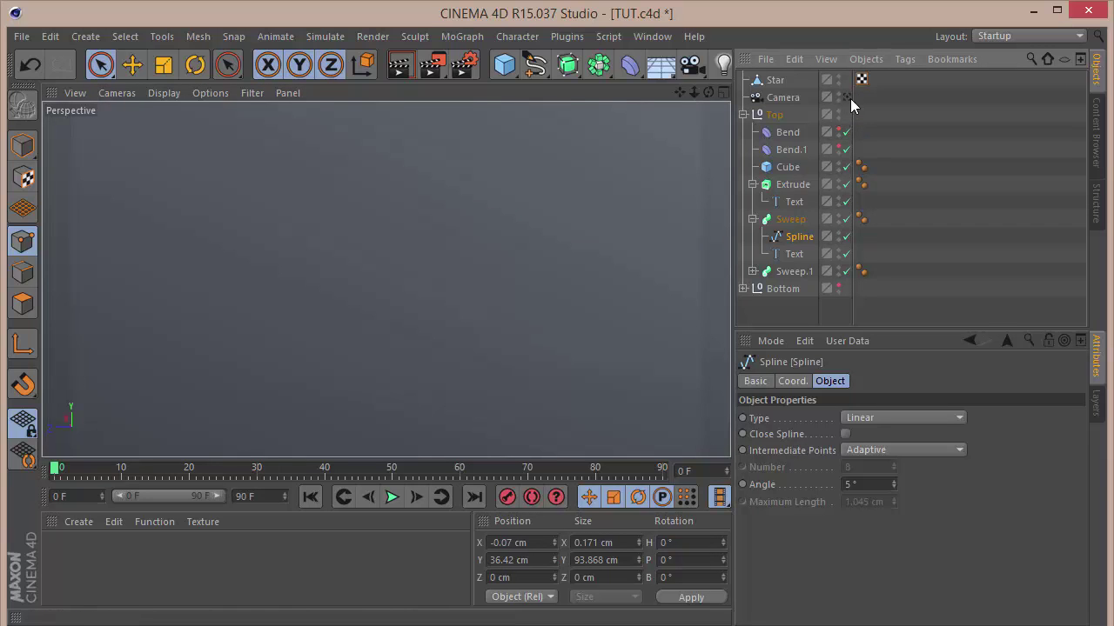
Step: Move the selected profile spline points along the X axis to about -9.7 cm
{"action": "left_click", "coordinate": [846, 97]}
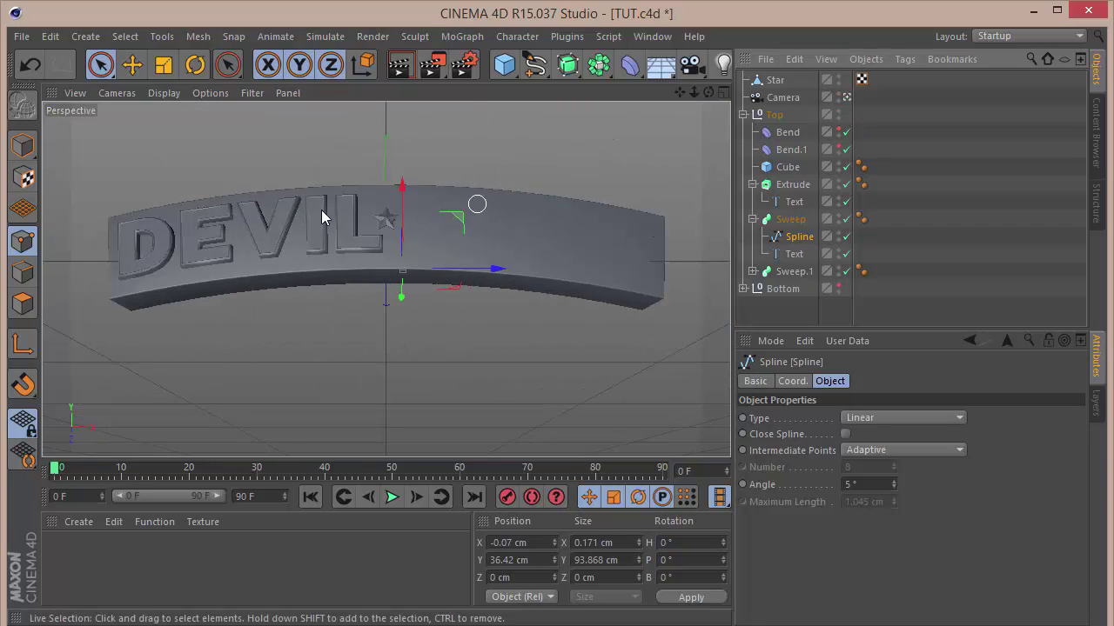
{"action": "left_click", "coordinate": [845, 98]}
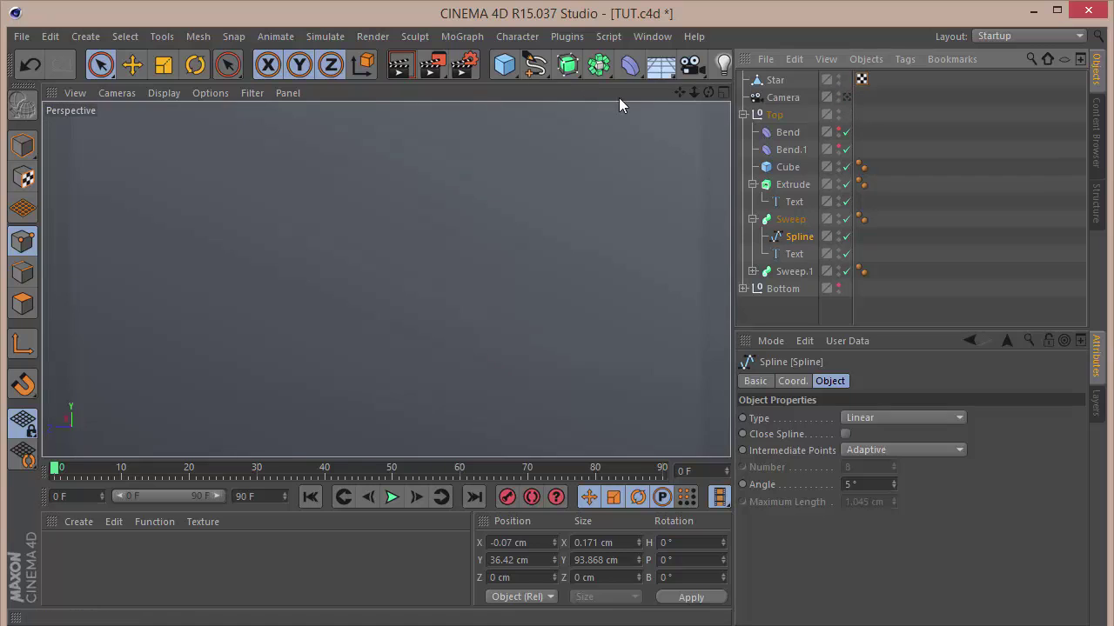
{"action": "left_click_drag", "start_coordinate": [694, 90], "coordinate": [385, 281]}
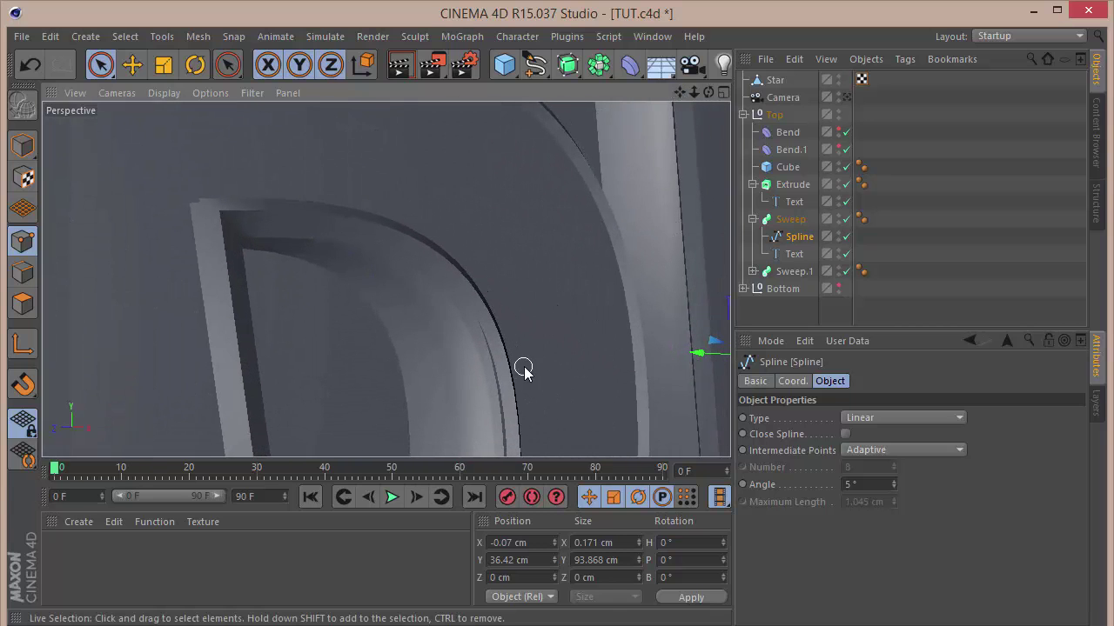
{"action": "left_click_drag", "start_coordinate": [679, 93], "coordinate": [386, 280]}
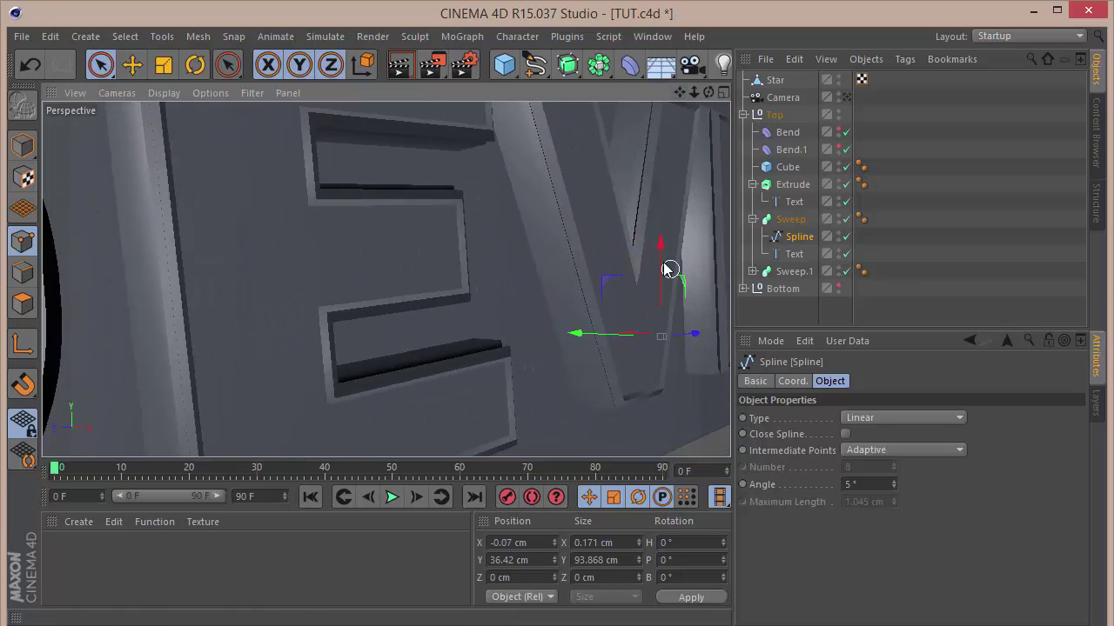
{"action": "left_click_drag", "start_coordinate": [658, 258], "coordinate": [662, 287]}
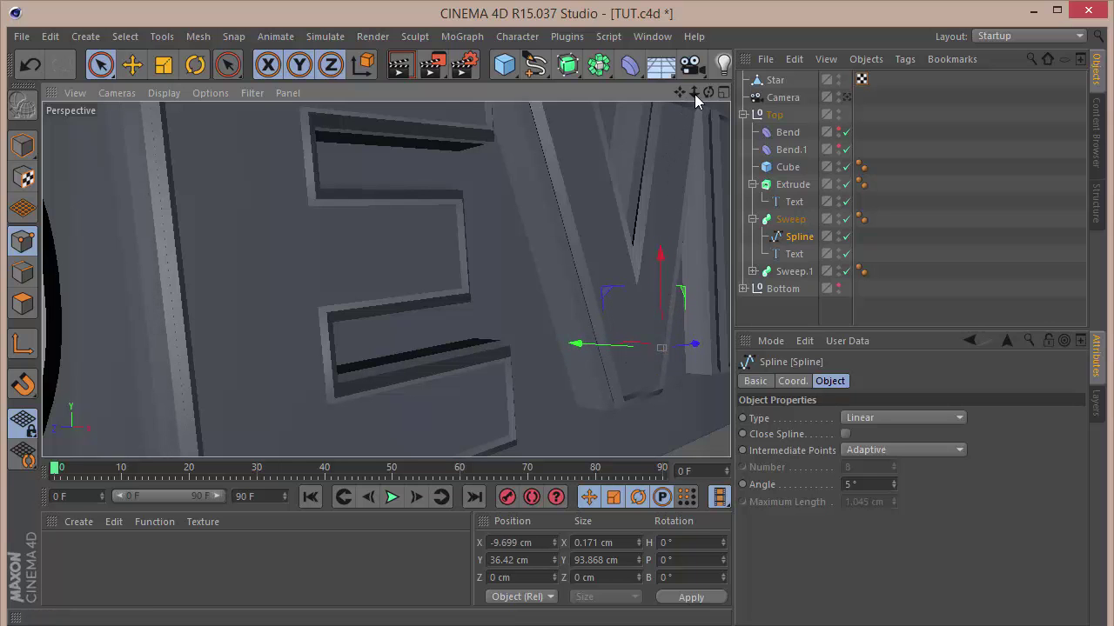
Step: Set the Z position of Sweep.1 to 117.266 cm and that of the Extrude object to 1 cm
{"action": "mouse_move", "coordinate": [695, 94]}
{"action": "left_mouse_down"}
{"action": "mouse_move", "coordinate": [670, 92]}
{"action": "mouse_move", "coordinate": [714, 92]}
{"action": "mouse_move", "coordinate": [623, 88]}
{"action": "mouse_move", "coordinate": [697, 97]}
{"action": "left_mouse_up"}
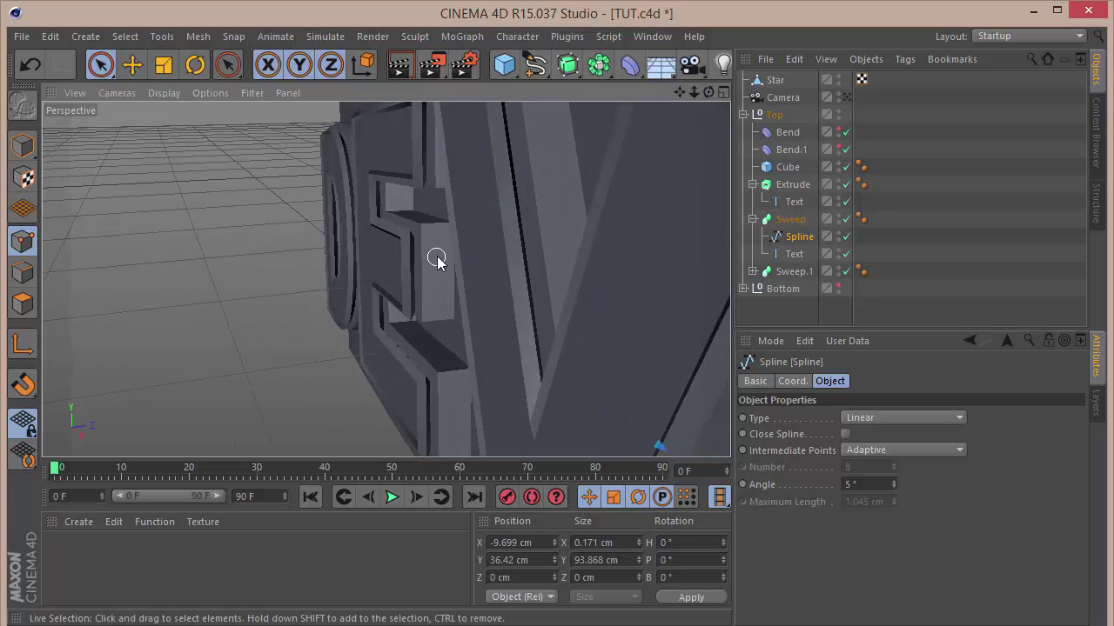
{"action": "left_click_drag", "start_coordinate": [695, 96], "coordinate": [693, 94]}
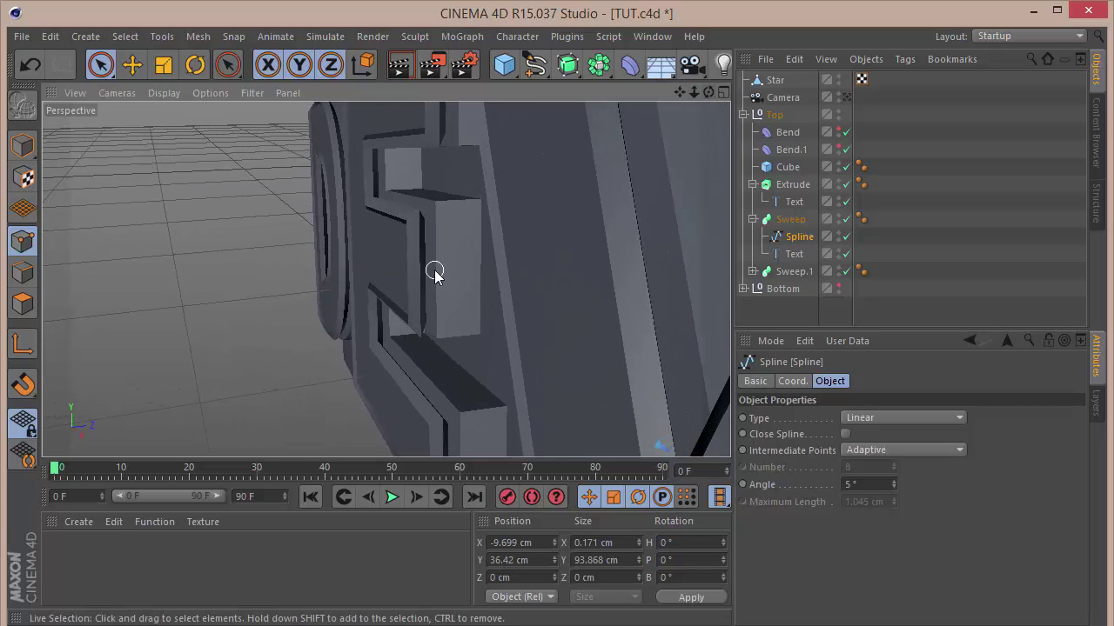
{"action": "left_click", "coordinate": [790, 271]}
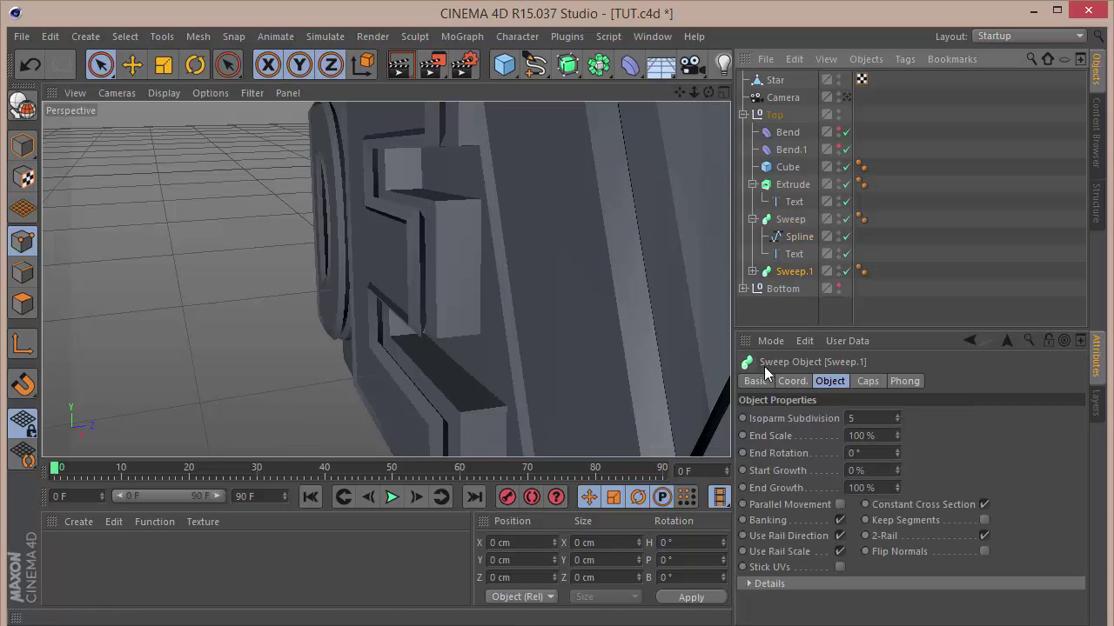
{"action": "left_click", "coordinate": [792, 381]}
{"action": "left_click_drag", "start_coordinate": [825, 452], "coordinate": [825, 444]}
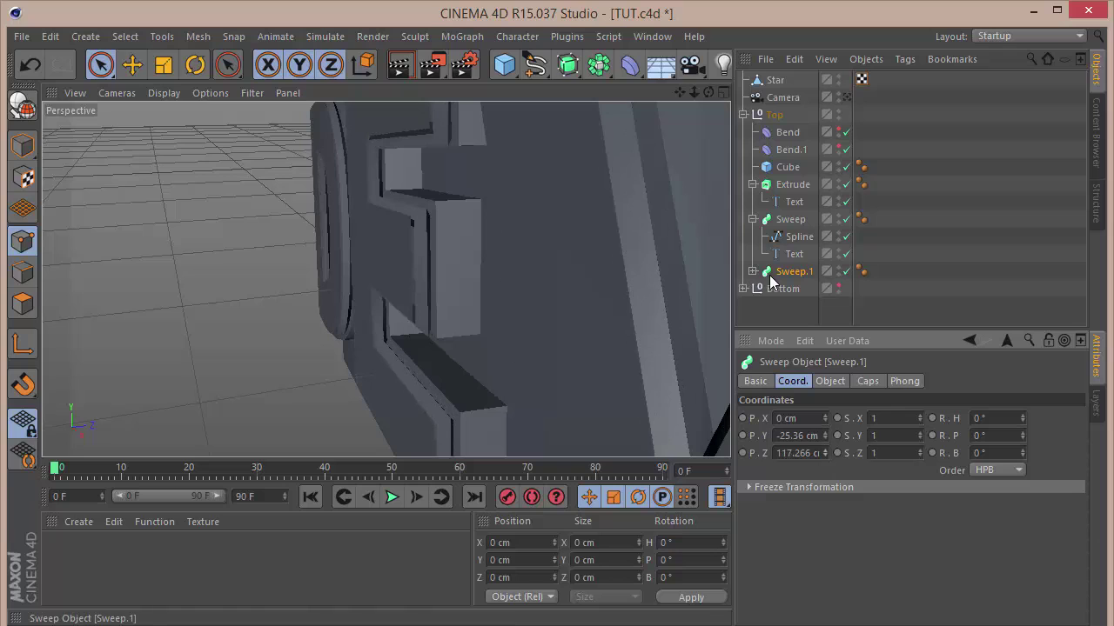
{"action": "left_click", "coordinate": [793, 186]}
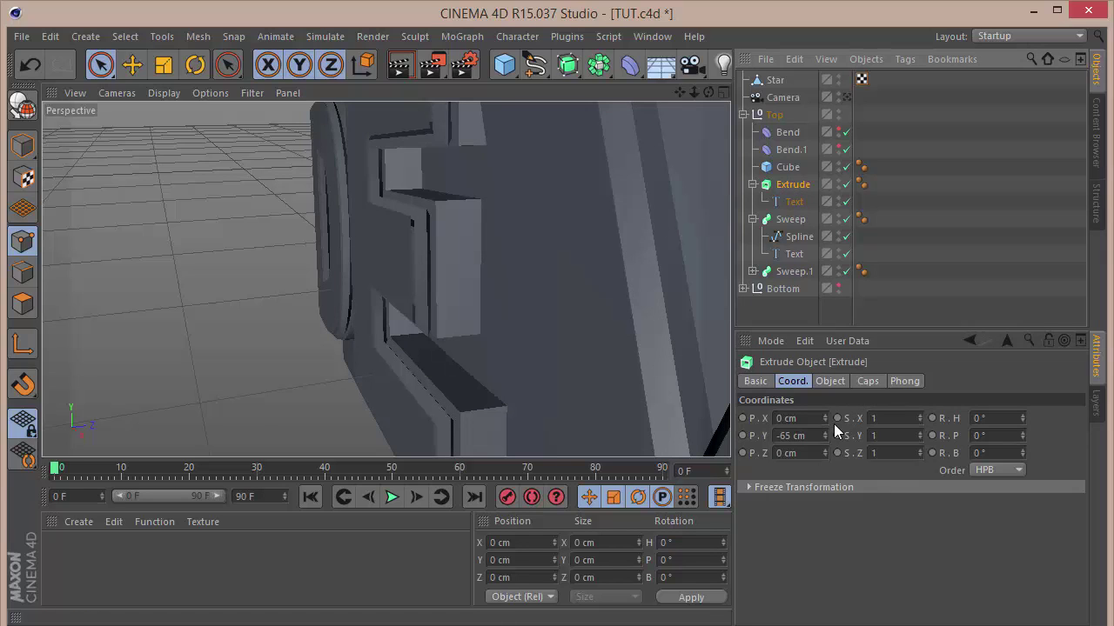
{"action": "left_click_drag", "start_coordinate": [824, 456], "coordinate": [825, 452]}
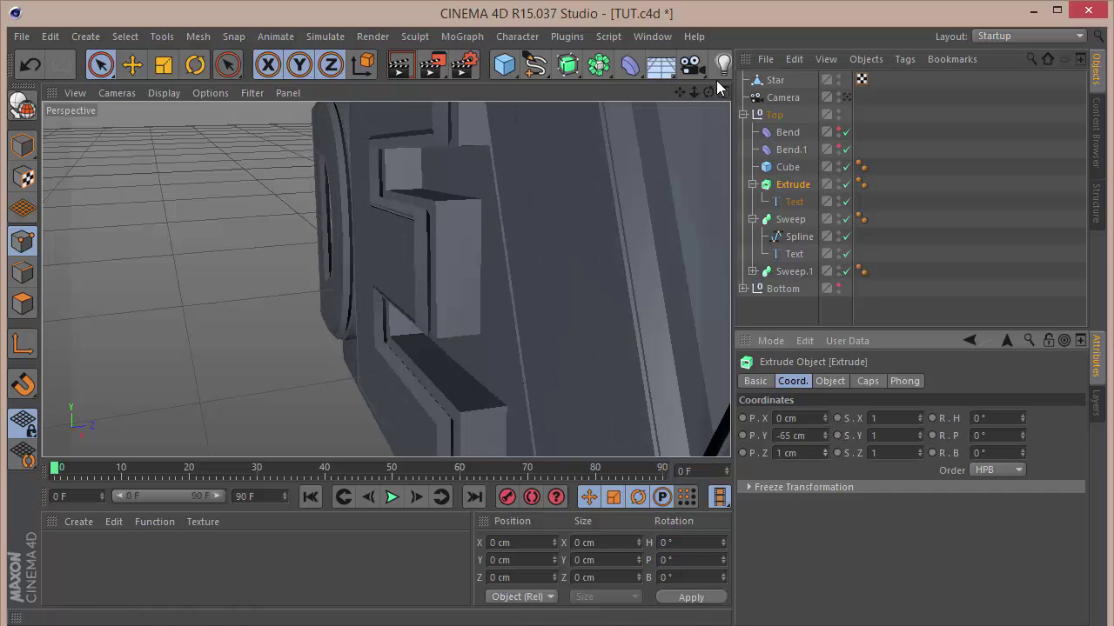
Step: Try Z positions from 1.3 cm down to 0.5 cm for the Extrude object
{"action": "left_click_drag", "start_coordinate": [709, 92], "coordinate": [385, 278]}
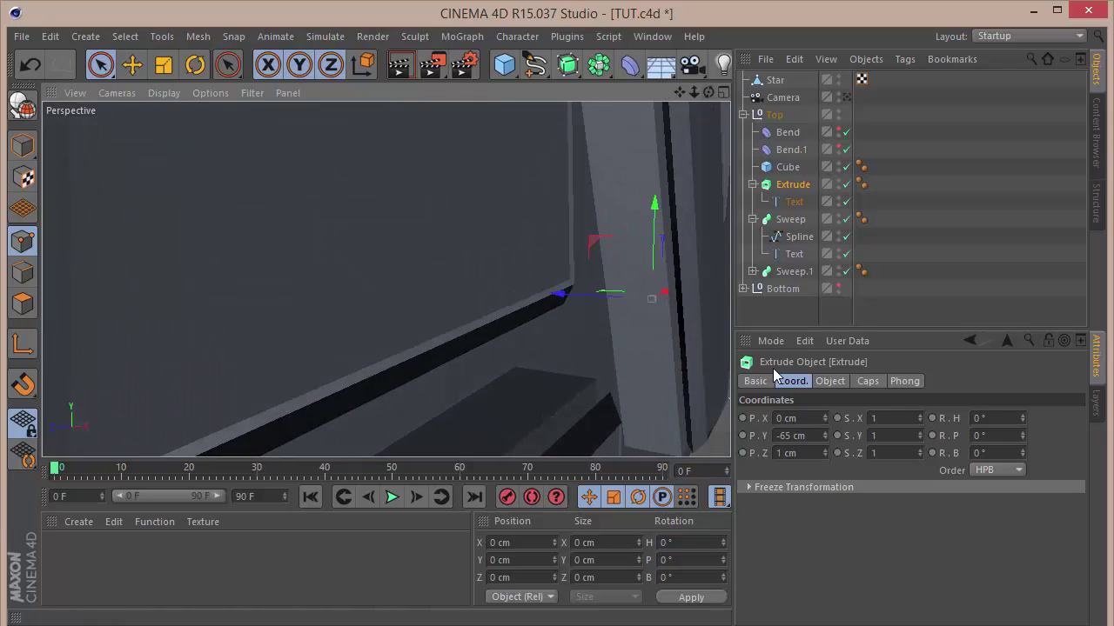
{"action": "left_click", "coordinate": [825, 451]}
{"action": "left_click", "coordinate": [825, 450]}
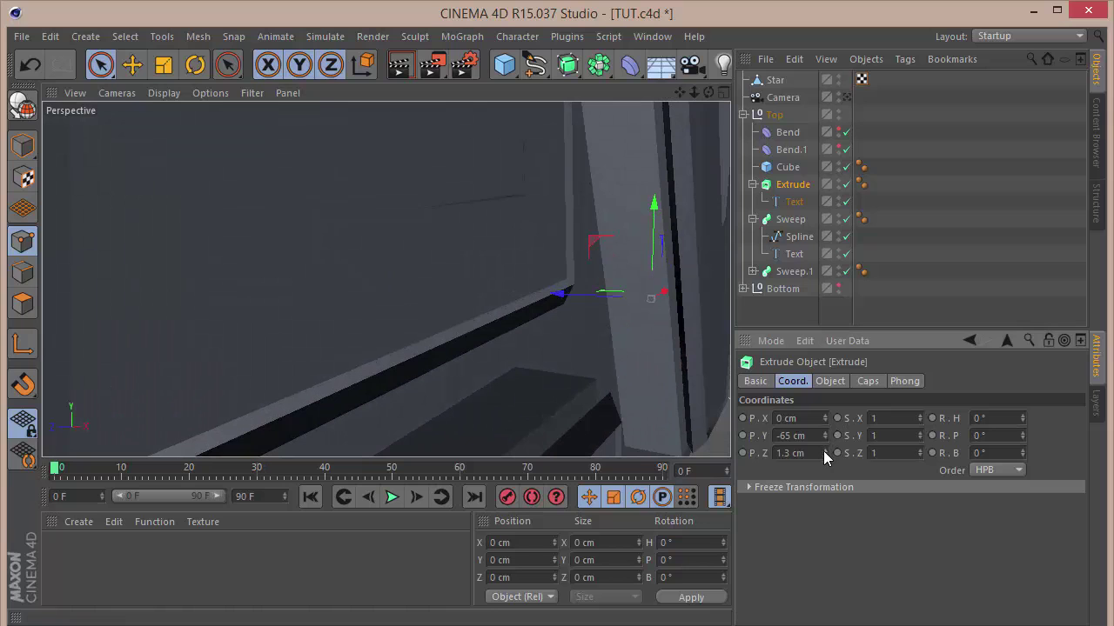
{"action": "left_click", "coordinate": [825, 458]}
{"action": "left_click", "coordinate": [825, 459]}
{"action": "left_click", "coordinate": [825, 458]}
{"action": "left_click", "coordinate": [825, 458]}
{"action": "left_click", "coordinate": [825, 458]}
{"action": "left_click", "coordinate": [825, 458]}
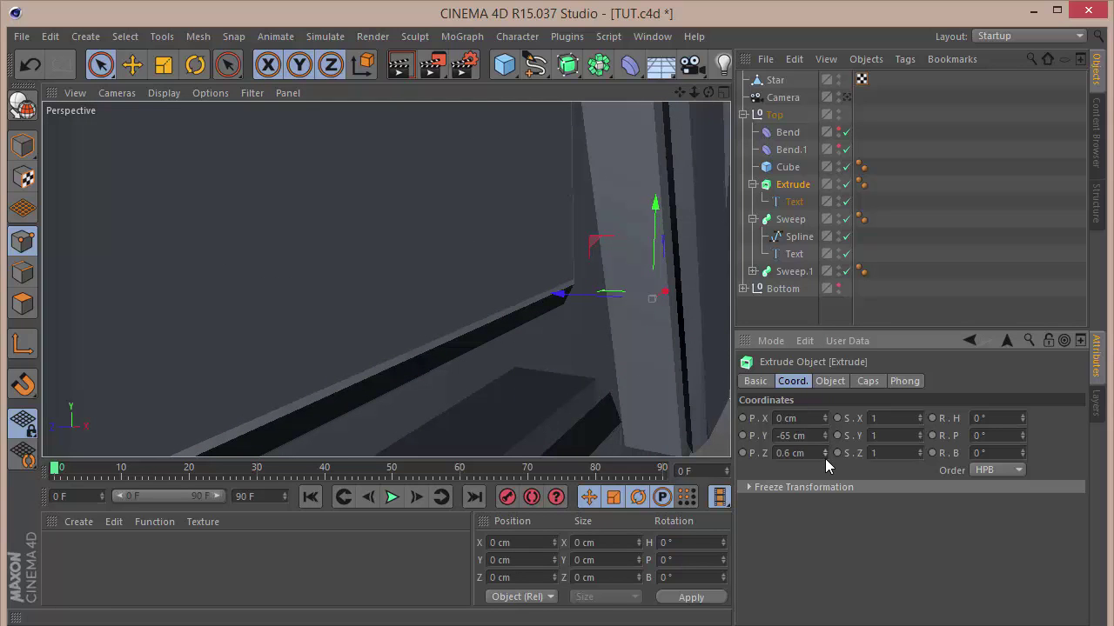
{"action": "scroll", "coordinate": [385, 280], "scroll_direction": "down", "scroll_amount": 8}
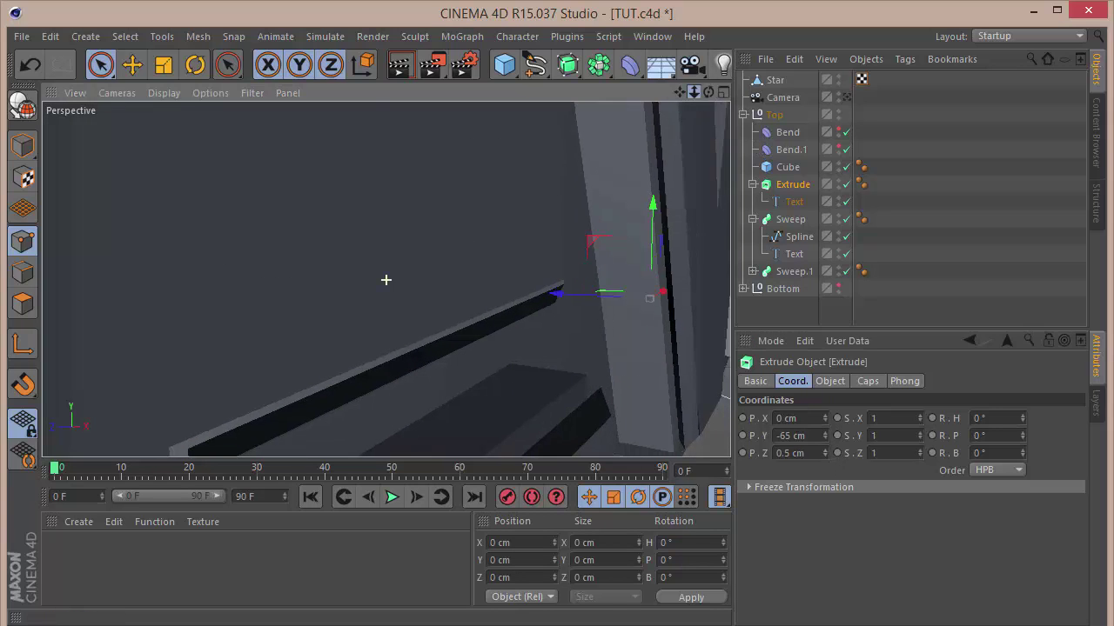
{"action": "scroll", "coordinate": [386, 279], "scroll_direction": "down", "scroll_amount": 6}
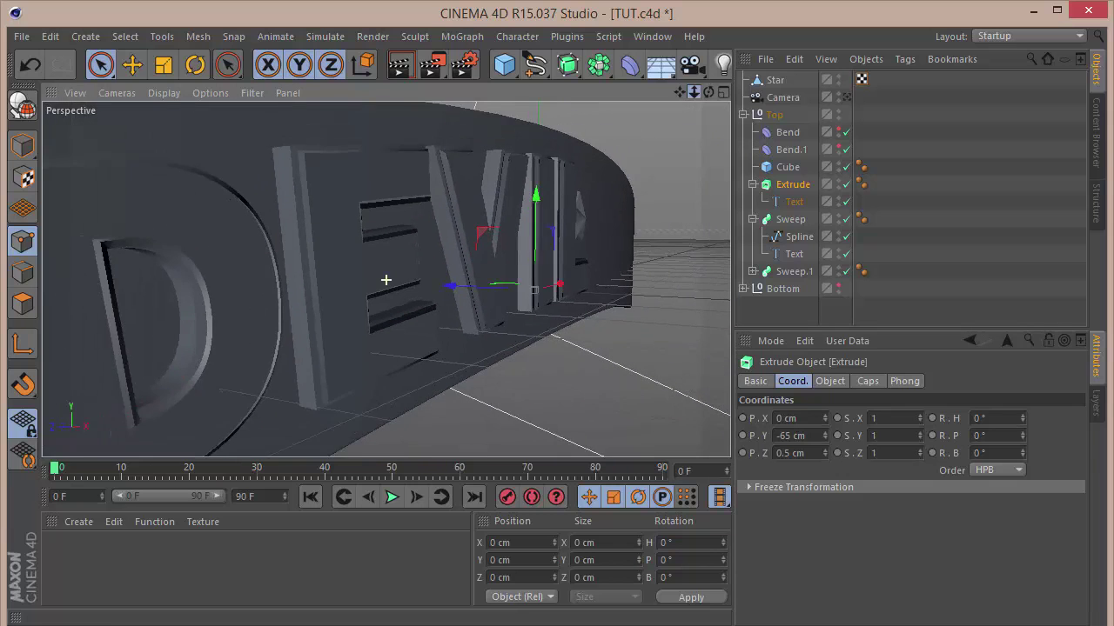
{"action": "left_click_drag", "start_coordinate": [709, 94], "coordinate": [704, 90]}
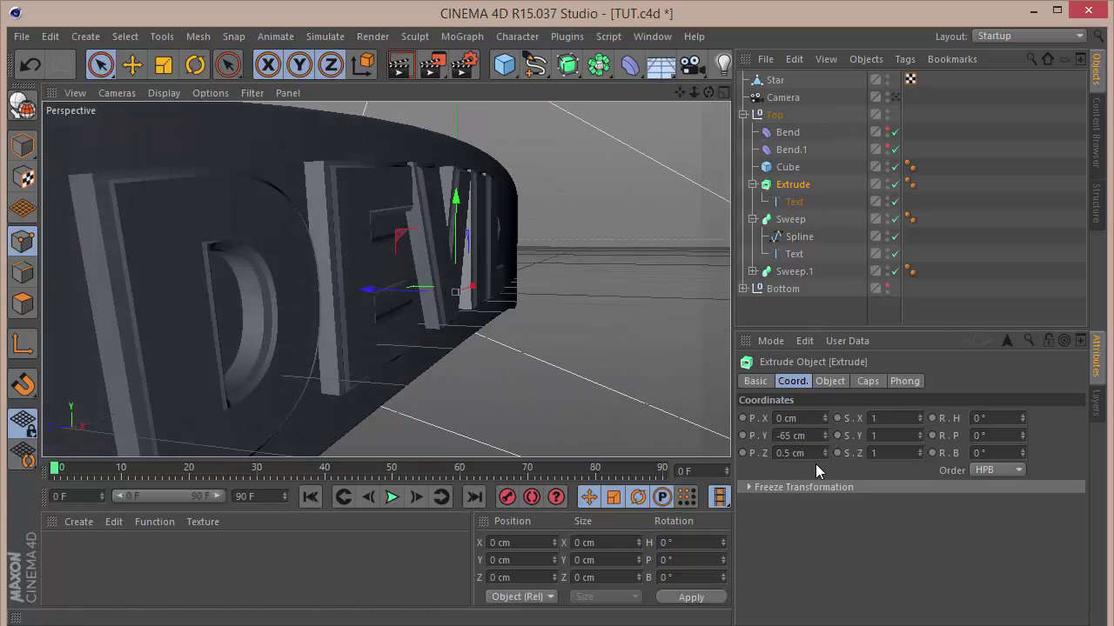
Step: Set the Extrude object's Z position to 1 cm and return to the scene camera view
{"action": "left_click_drag", "start_coordinate": [812, 454], "coordinate": [501, 483]}
{"action": "type", "text": "1"}
{"action": "key", "text": "Return"}
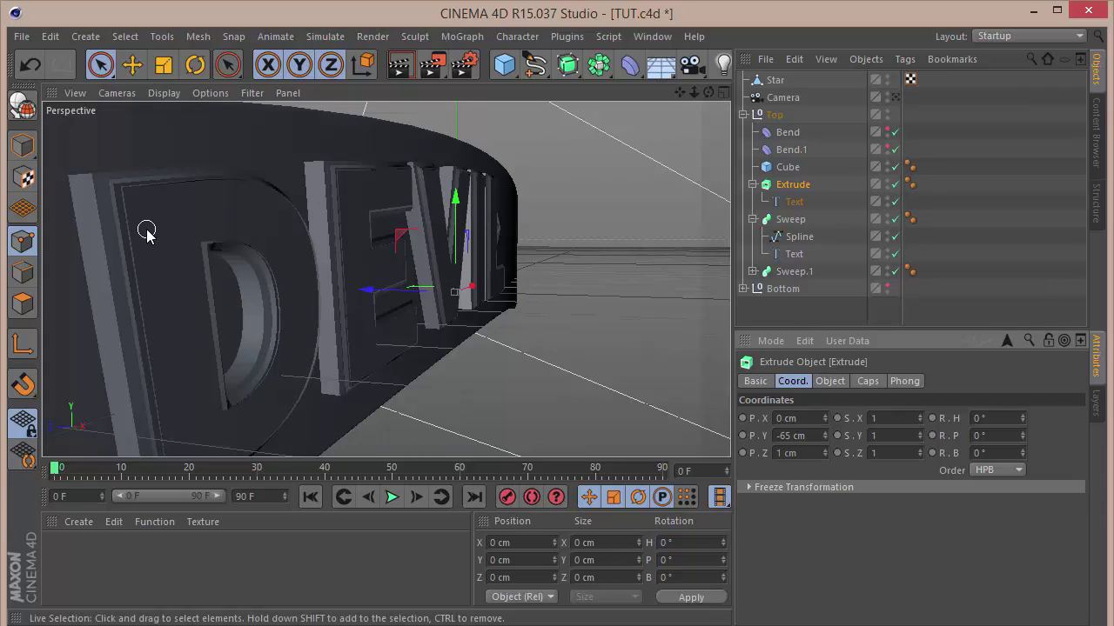
{"action": "scroll", "coordinate": [145, 231], "scroll_direction": "up", "scroll_amount": 6}
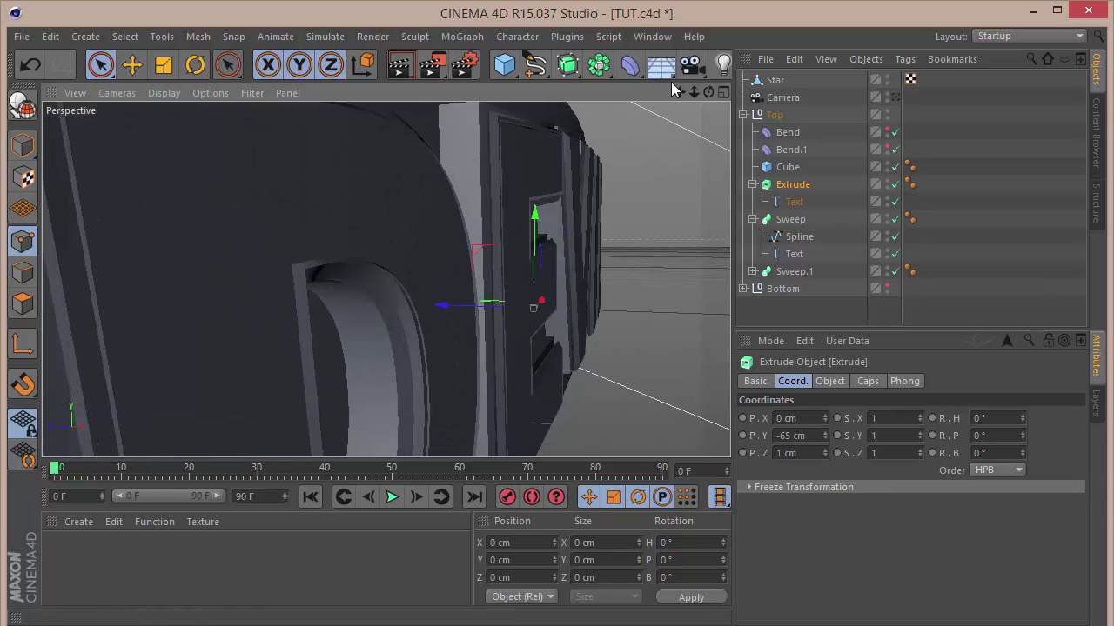
{"action": "left_click_drag", "start_coordinate": [709, 93], "coordinate": [386, 280]}
{"action": "left_click_drag", "start_coordinate": [708, 92], "coordinate": [385, 280]}
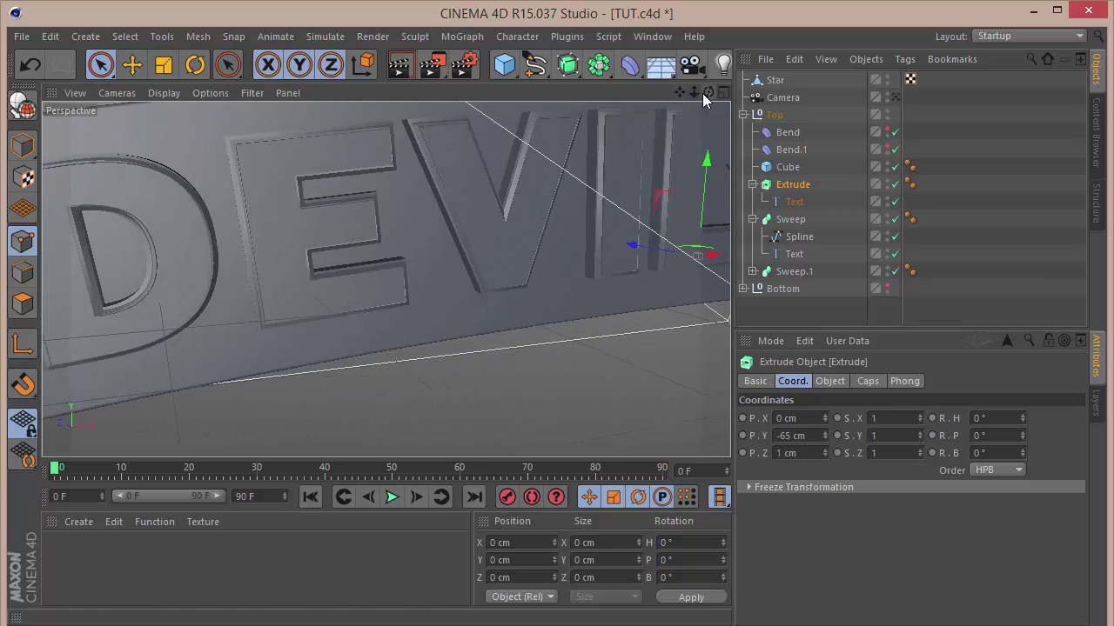
{"action": "left_click_drag", "start_coordinate": [702, 93], "coordinate": [386, 278]}
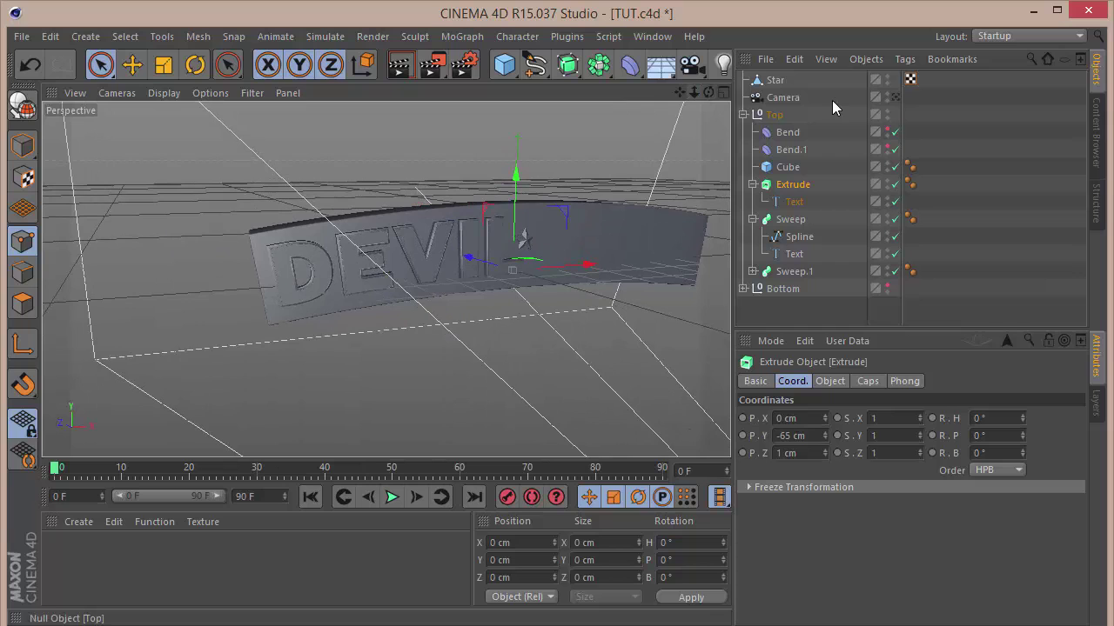
{"action": "left_click", "coordinate": [894, 97]}
Step: Group the Extrude, Sweep and Sweep.1 objects inside Top into a null named DEVIL
{"action": "left_click", "coordinate": [743, 116]}
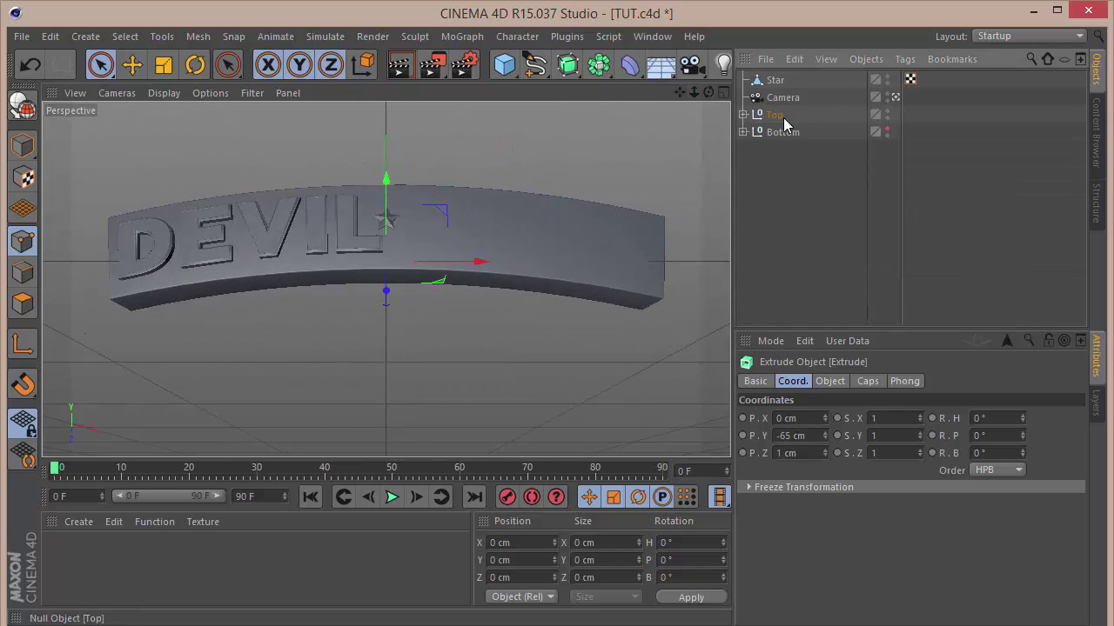
{"action": "left_click", "coordinate": [743, 116]}
{"action": "left_click", "coordinate": [751, 184]}
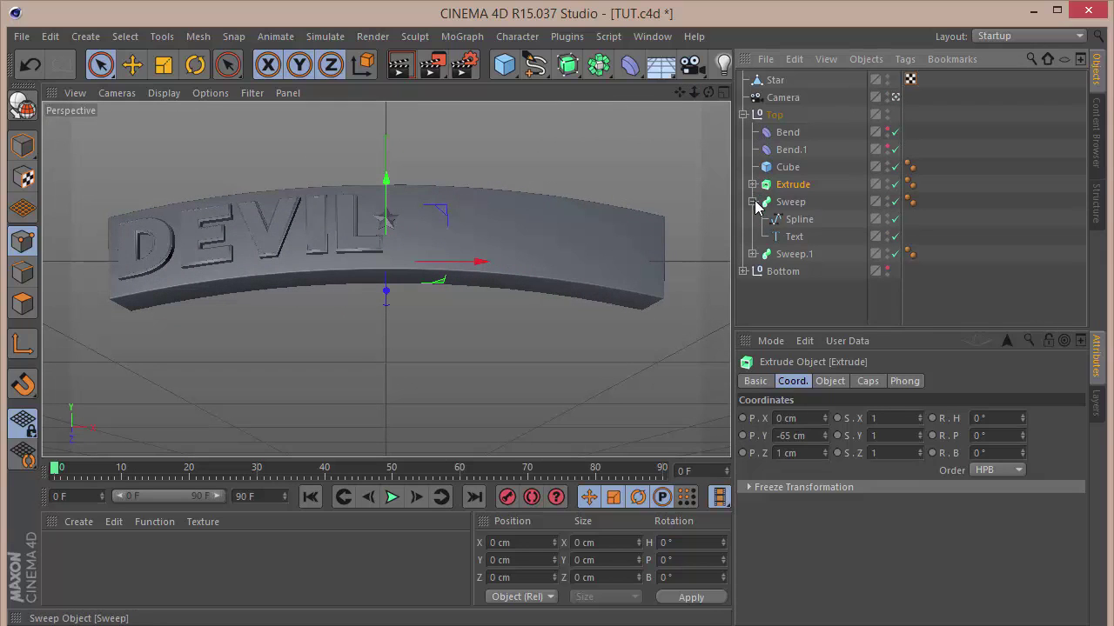
{"action": "left_click", "coordinate": [751, 202]}
{"action": "left_click", "coordinate": [777, 222]}
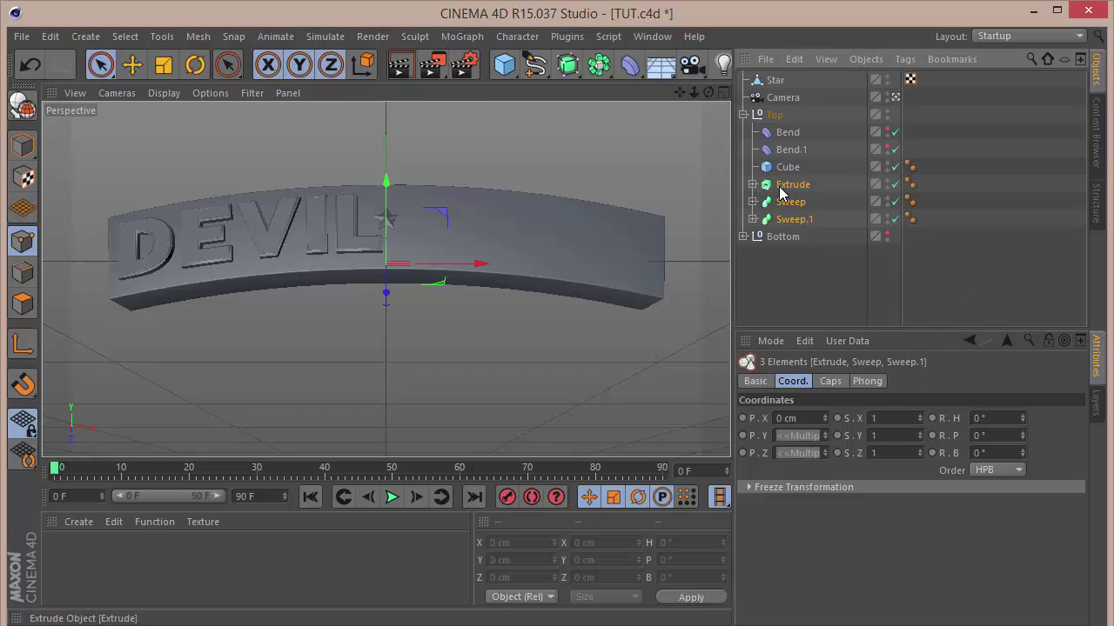
{"action": "key", "text": "alt+g"}
{"action": "double_click", "coordinate": [787, 185]}
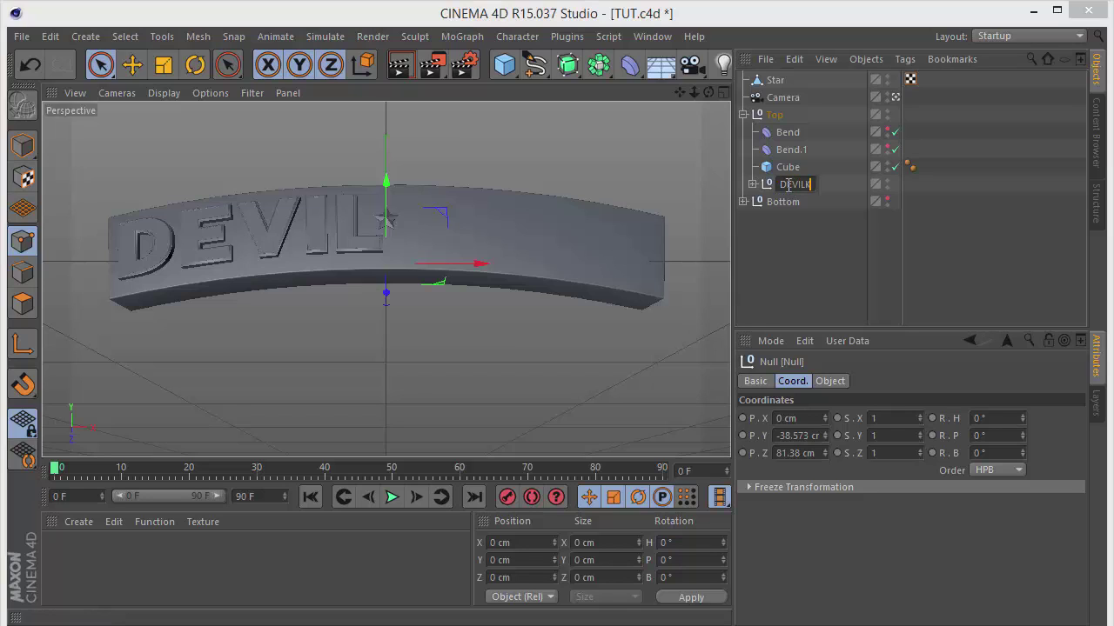
{"action": "key", "text": "Return"}
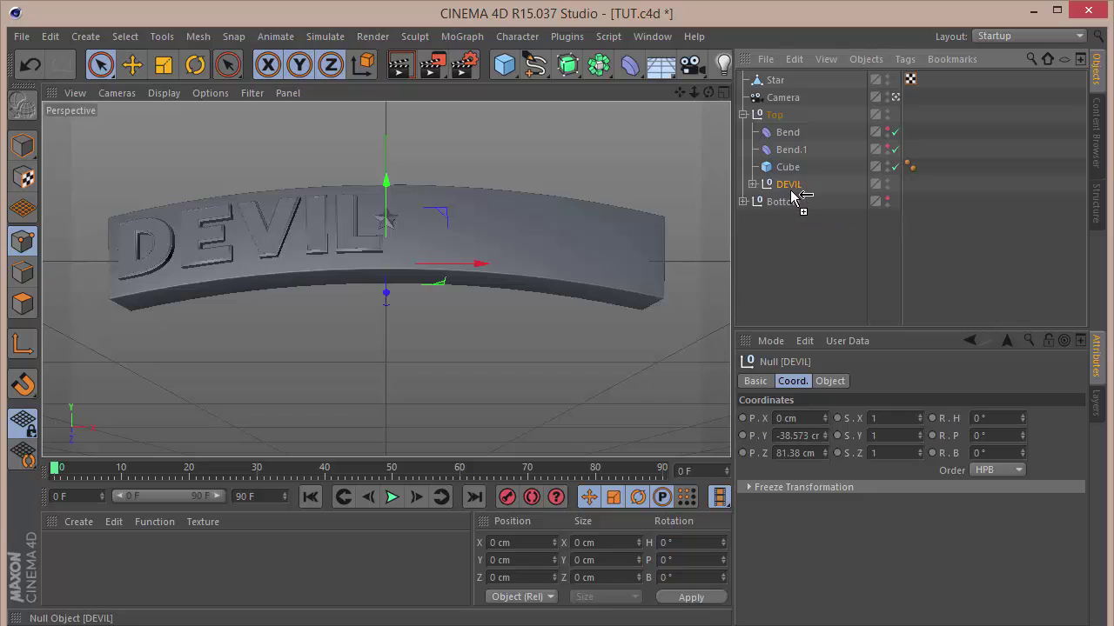
Step: Duplicate the DEVIL group inside Top and rename the copy Cube
{"action": "left_click_drag", "start_coordinate": [793, 195], "coordinate": [792, 201], "text": "ctrl"}
{"action": "double_click", "coordinate": [793, 202]}
{"action": "type", "text": "Cu"}
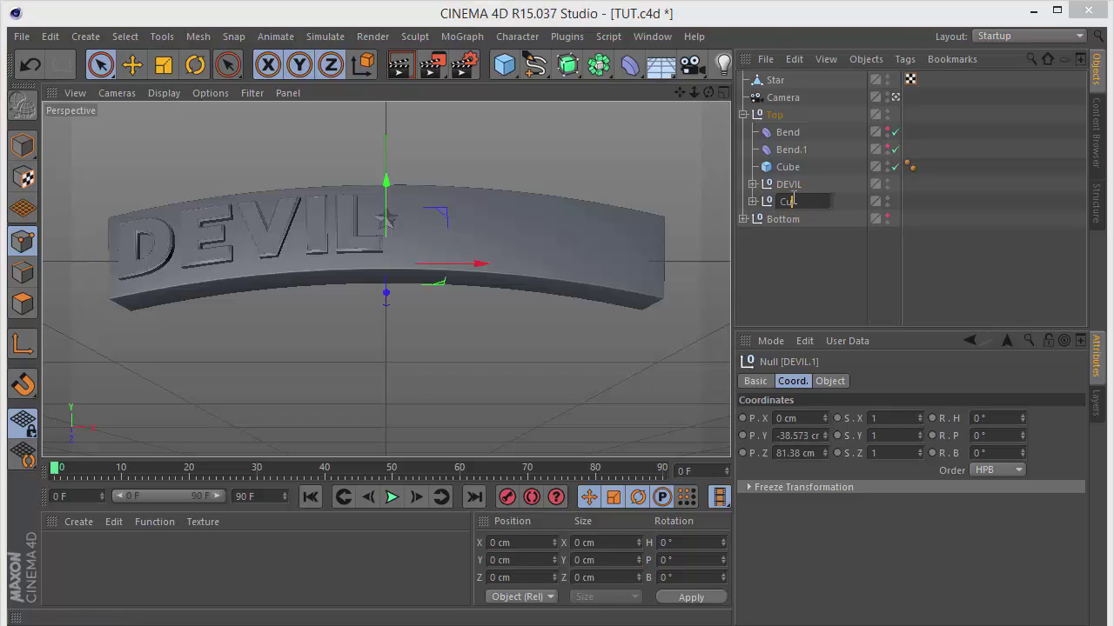
{"action": "type", "text": "be"}
{"action": "key", "text": "Return"}
Step: Change the text of all three Text splines in the Cube group to CUBE
{"action": "left_click", "coordinate": [753, 201]}
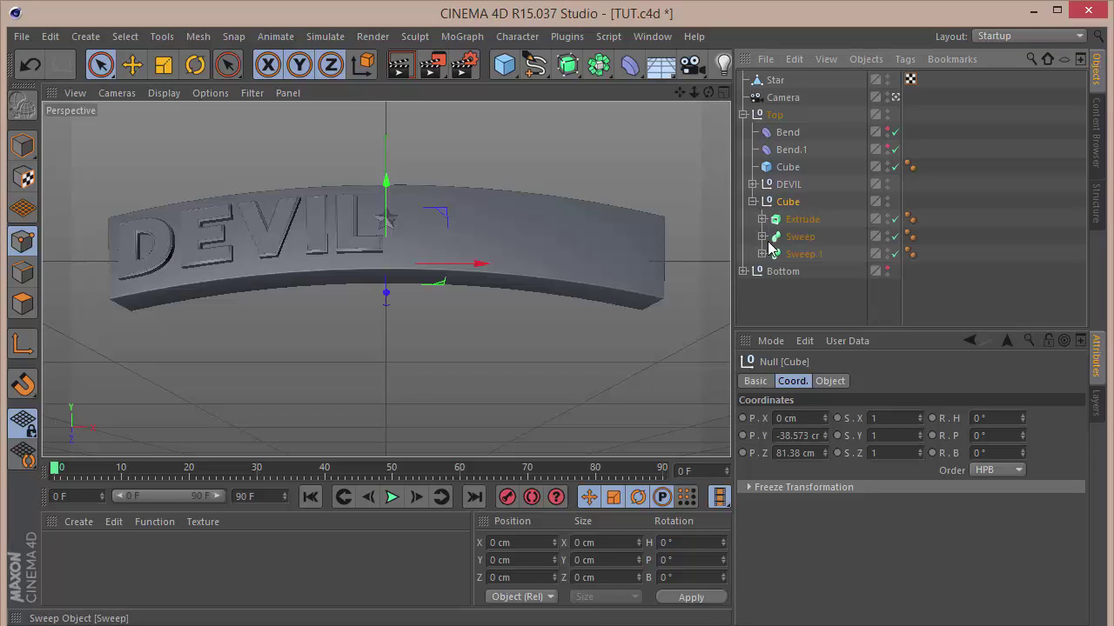
{"action": "left_click", "coordinate": [763, 254]}
{"action": "left_click", "coordinate": [762, 236]}
{"action": "left_click", "coordinate": [763, 221]}
{"action": "left_click", "coordinate": [797, 238]}
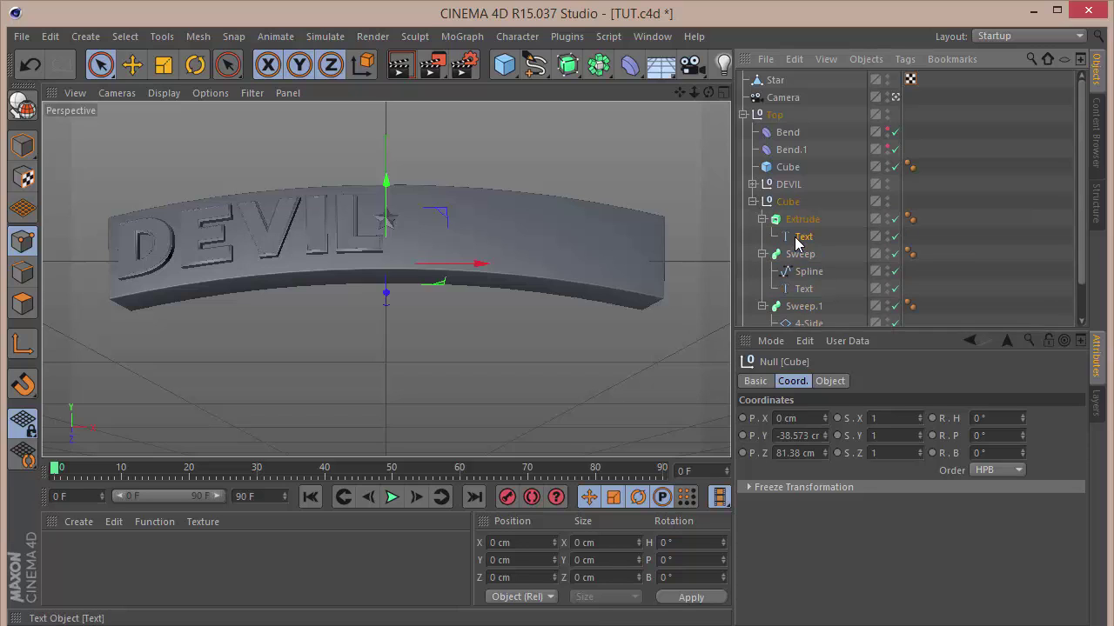
{"action": "scroll", "coordinate": [795, 238], "scroll_direction": "down", "scroll_amount": 2}
{"action": "left_click", "coordinate": [800, 250], "text": "ctrl"}
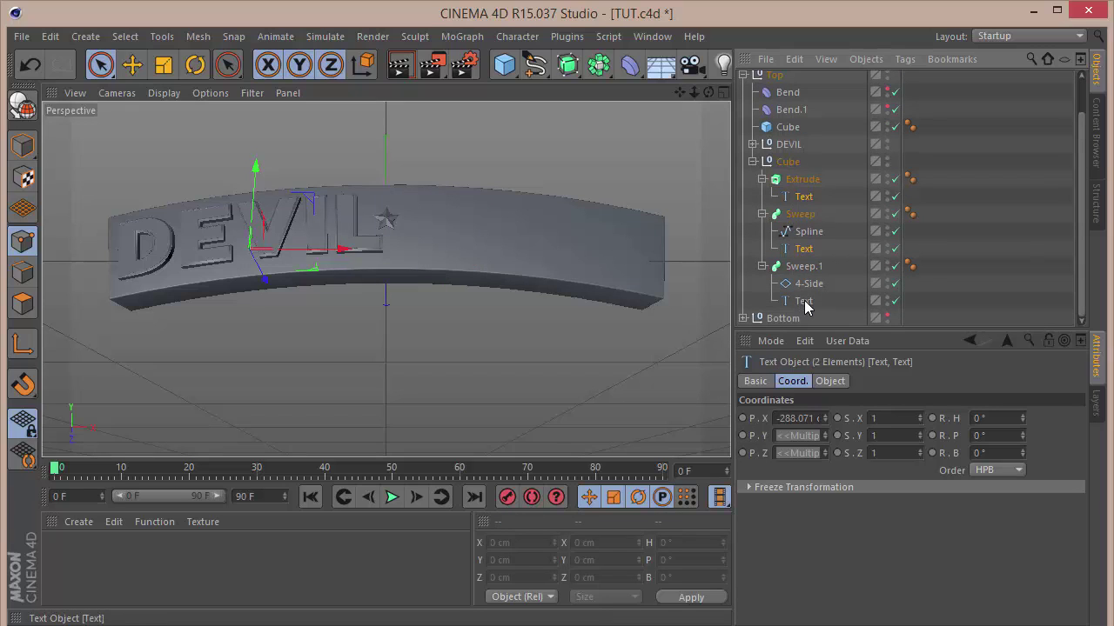
{"action": "left_click", "coordinate": [828, 383]}
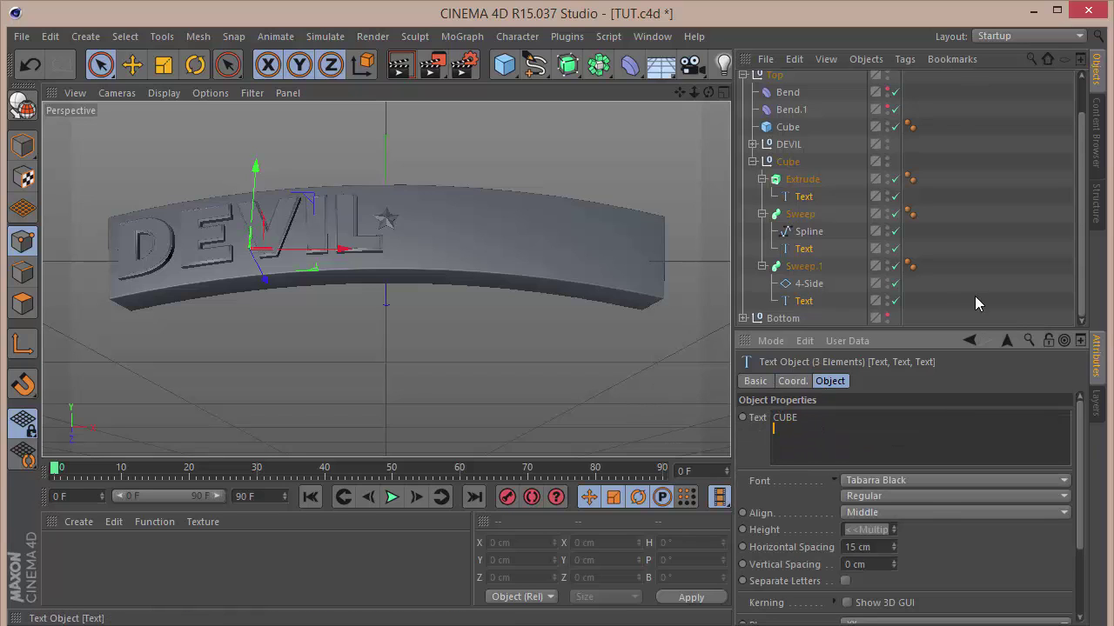
Step: Move the Cube group along the X axis onto the plate's empty half beside the star, and deselect it
{"action": "left_click", "coordinate": [767, 164]}
{"action": "left_click_drag", "start_coordinate": [448, 266], "coordinate": [698, 288]}
{"action": "left_click", "coordinate": [946, 214]}
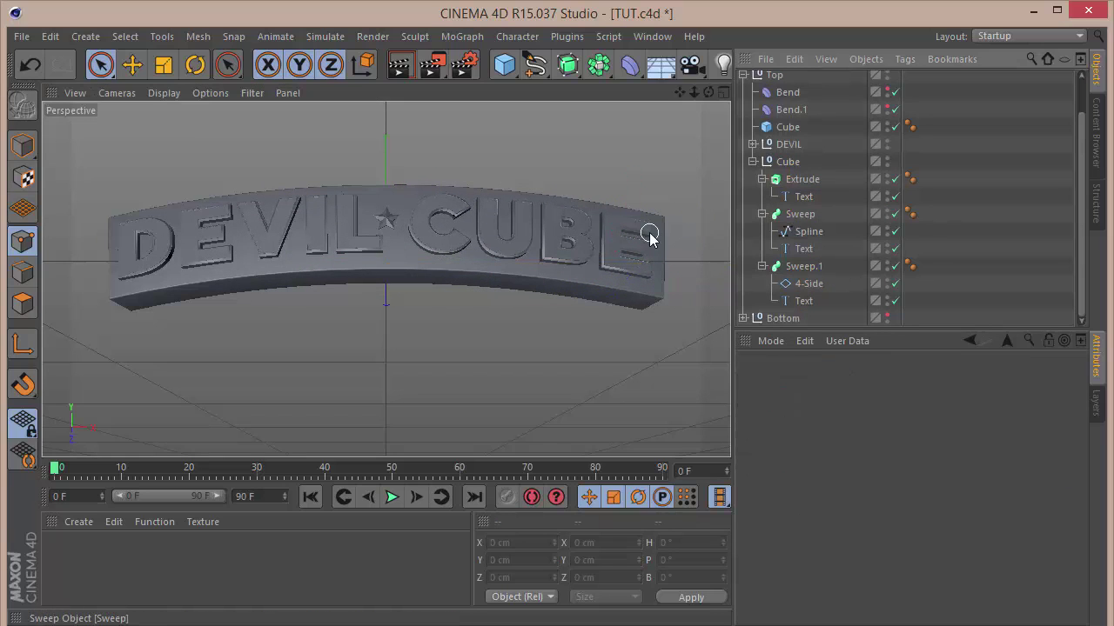
Step: Collapse the Top group and make the Bottom group visible in the viewport
{"action": "left_click", "coordinate": [742, 76]}
{"action": "left_click", "coordinate": [887, 129]}
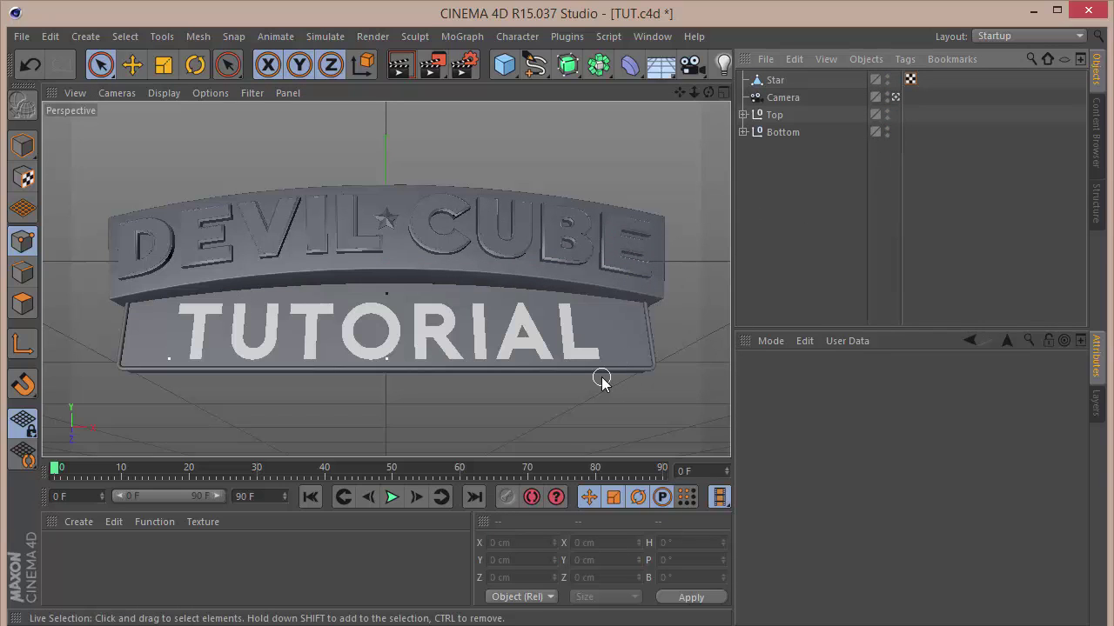
Step: Create a new material and set its colour to R 120, G 5, B 0
{"action": "double_click", "coordinate": [149, 561]}
{"action": "double_click", "coordinate": [61, 554]}
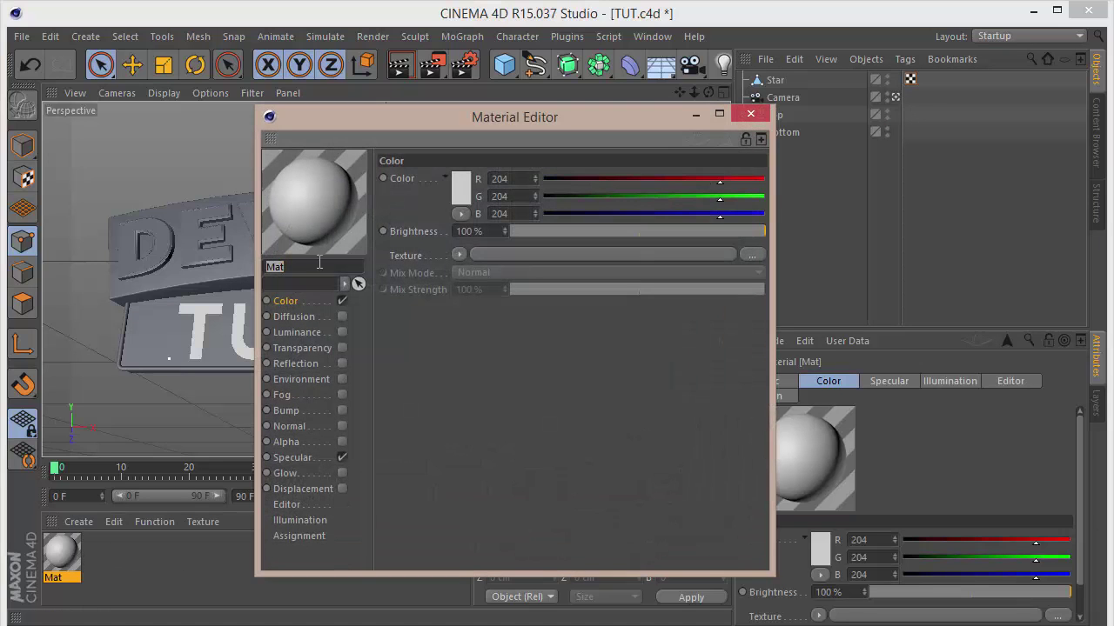
{"action": "left_click", "coordinate": [525, 178]}
{"action": "type", "text": "120"}
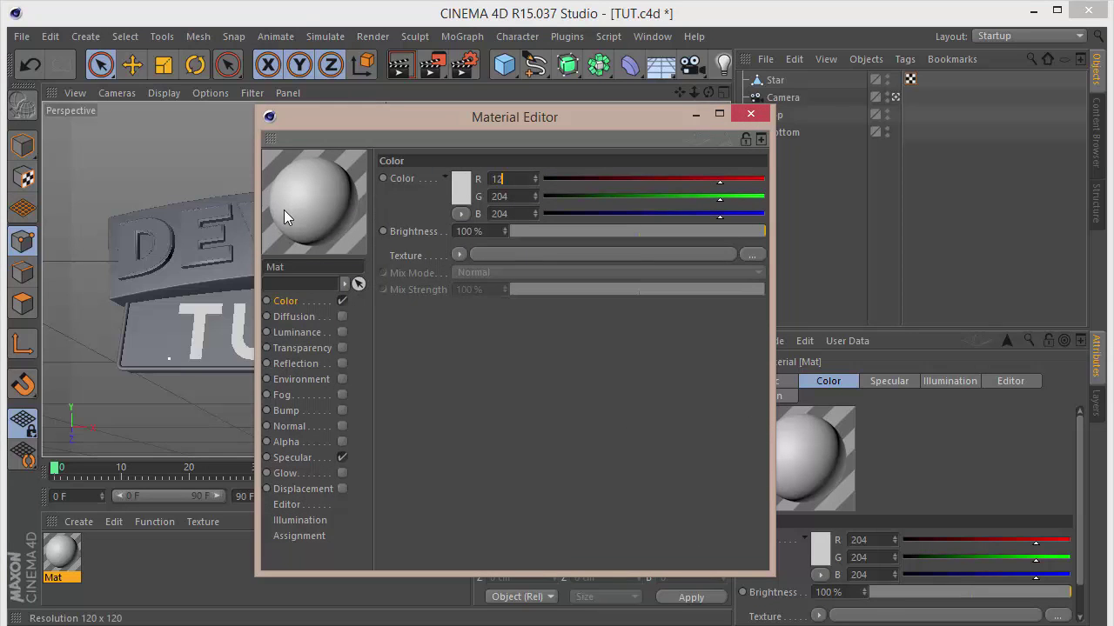
{"action": "key", "text": "Tab"}
{"action": "type", "text": "5"}
{"action": "key", "text": "Tab"}
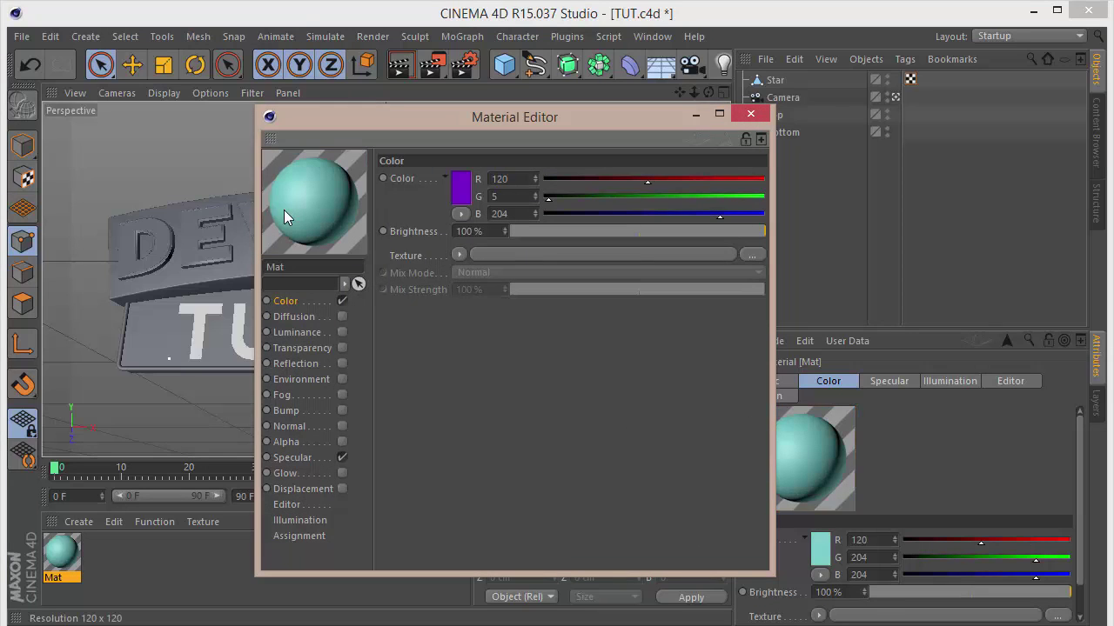
{"action": "type", "text": "0"}
{"action": "key", "text": "Return"}
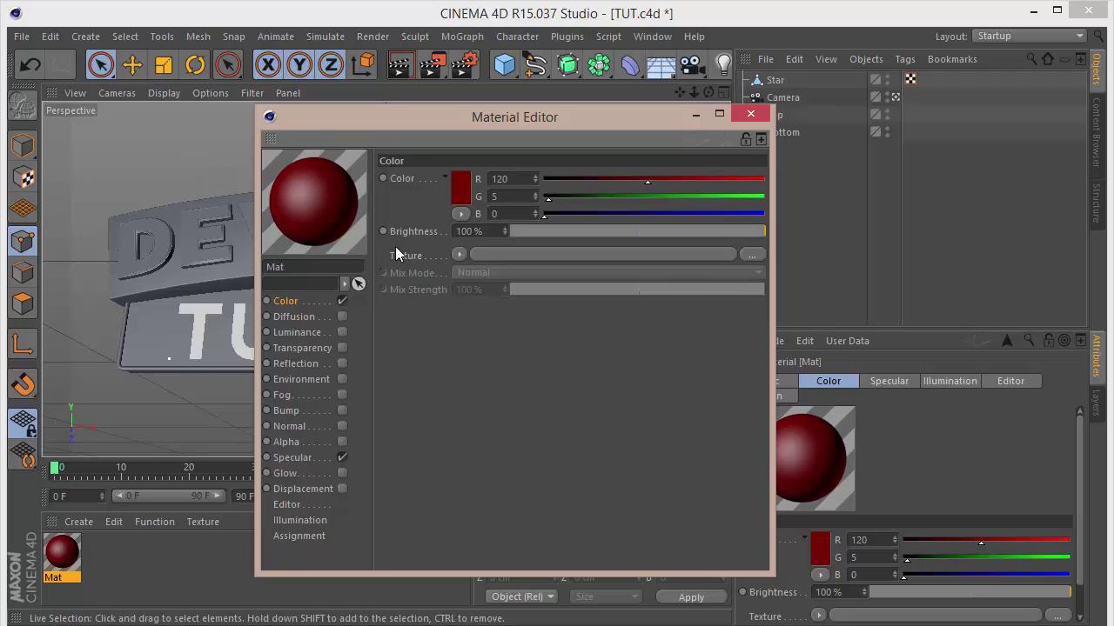
Step: Enable the material's Diffusion channel affecting luminance and reflection, with Ambient Occlusion as its texture
{"action": "left_click", "coordinate": [343, 317]}
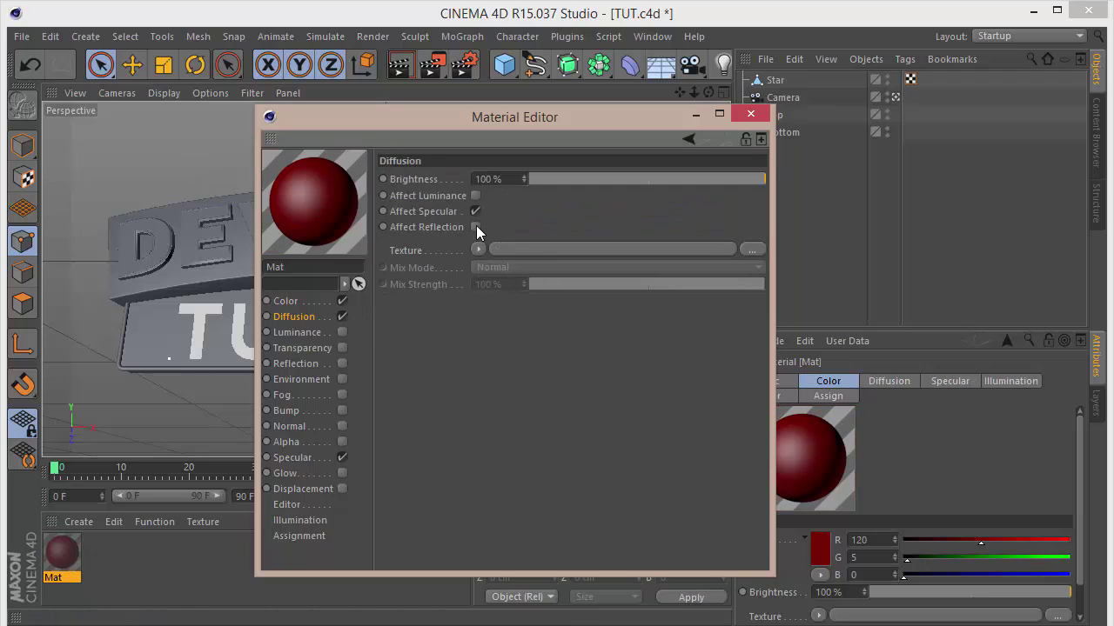
{"action": "left_click", "coordinate": [475, 196]}
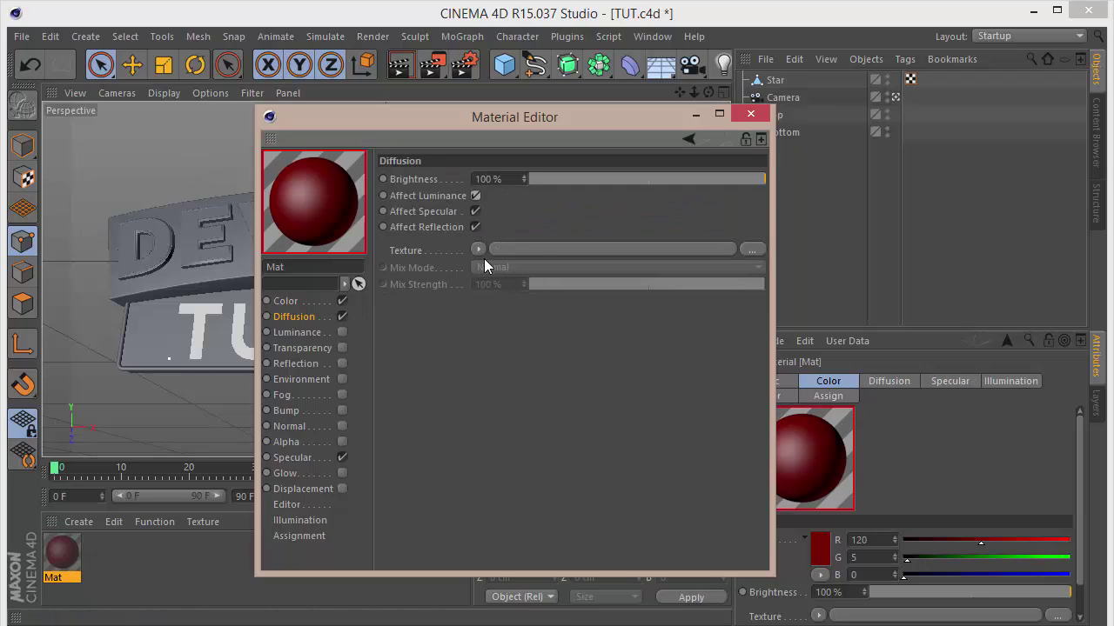
{"action": "left_click", "coordinate": [478, 250]}
{"action": "mouse_move", "coordinate": [534, 570]}
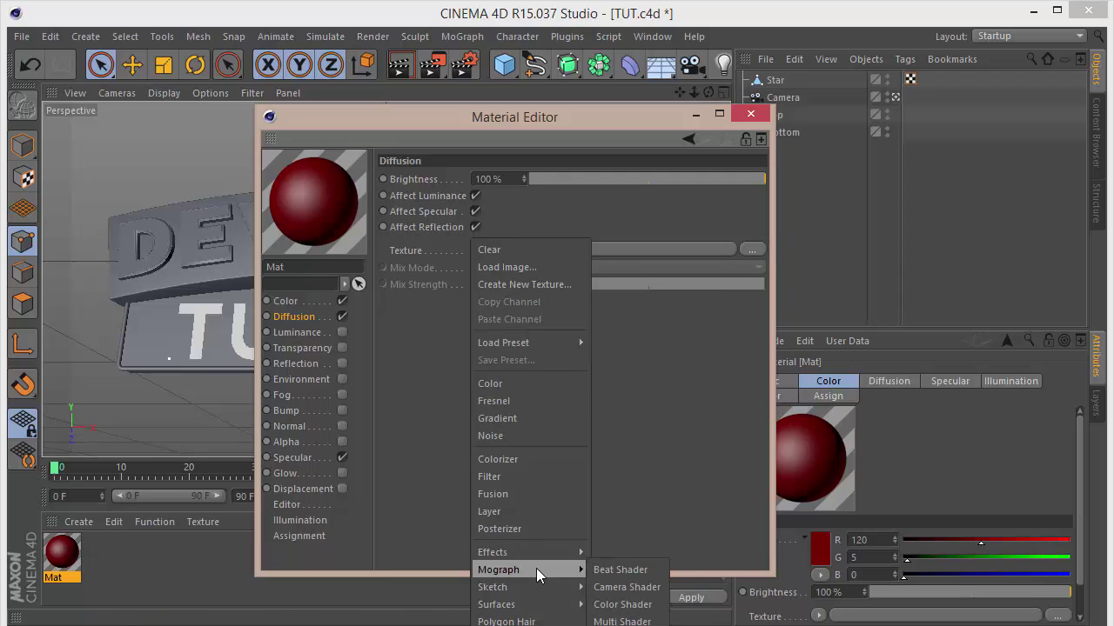
{"action": "left_click", "coordinate": [648, 252]}
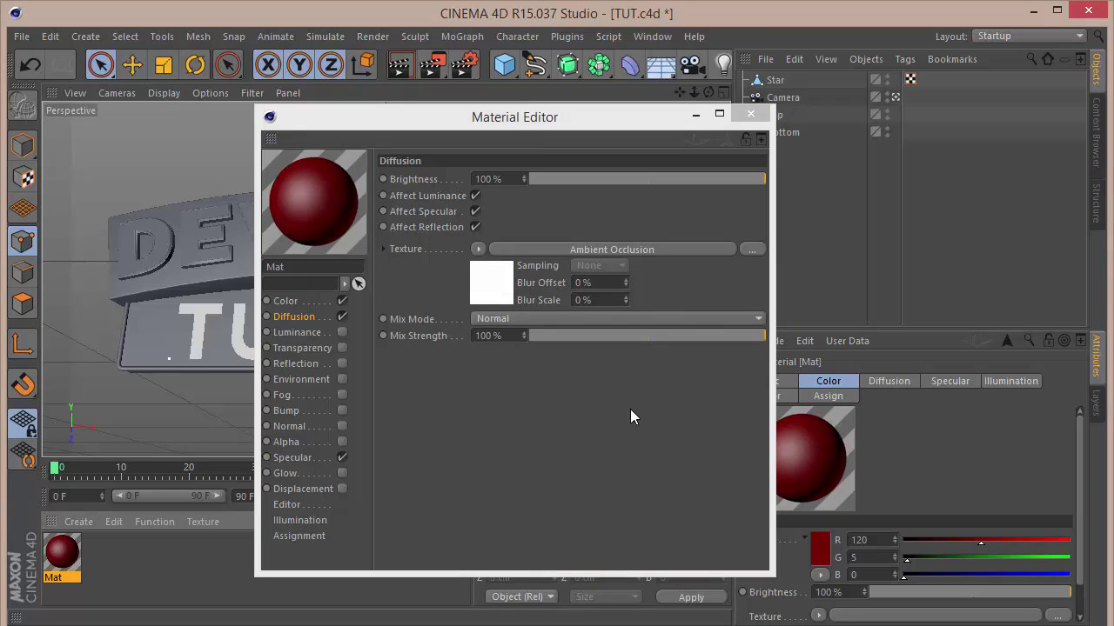
Step: Lower the red value of the material's colour to 100
{"action": "left_click", "coordinate": [308, 301]}
{"action": "left_click_drag", "start_coordinate": [523, 179], "coordinate": [361, 182]}
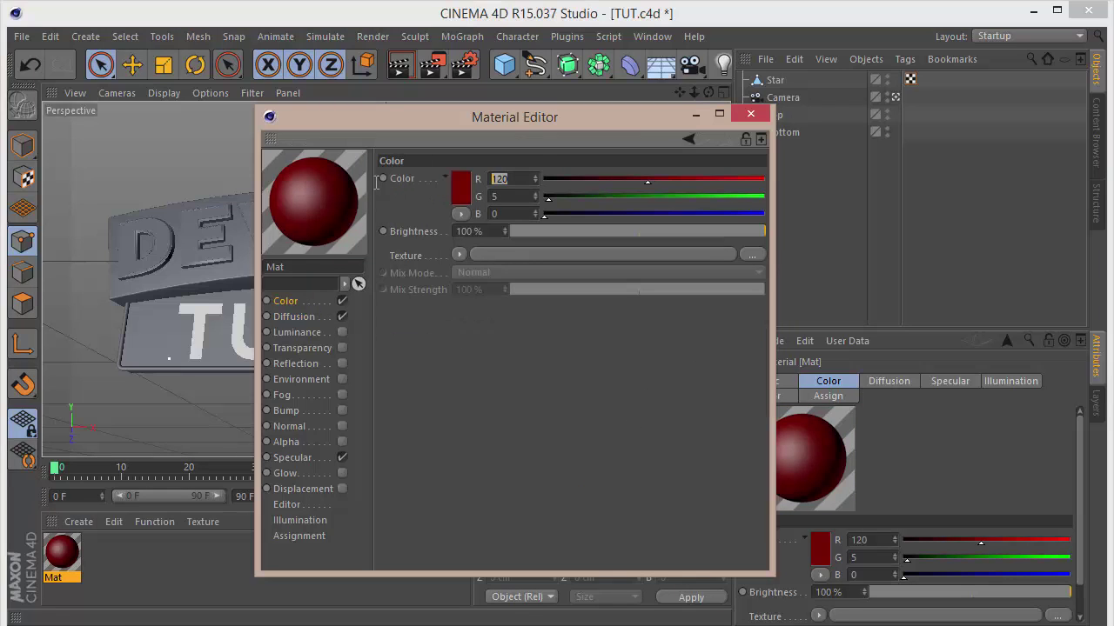
{"action": "type", "text": "100"}
{"action": "key", "text": "Return"}
Step: Enable the material's Reflection channel with a Fresnel texture, 1% brightness and 10% mix strength
{"action": "left_click", "coordinate": [341, 364]}
{"action": "left_click", "coordinate": [462, 287]}
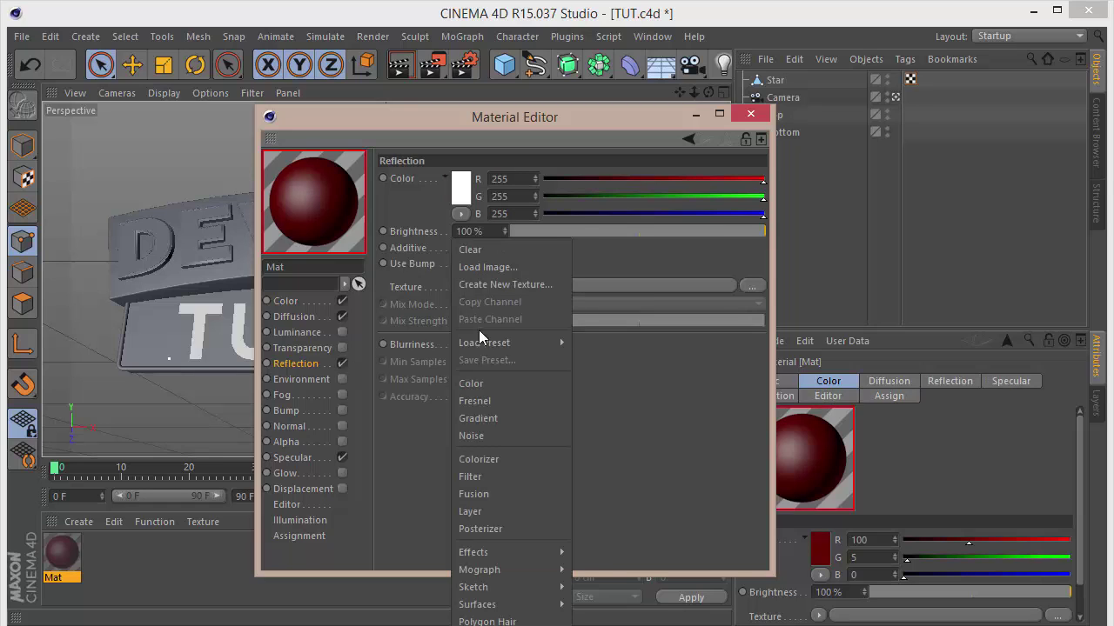
{"action": "left_click", "coordinate": [487, 395]}
{"action": "left_click", "coordinate": [493, 228]}
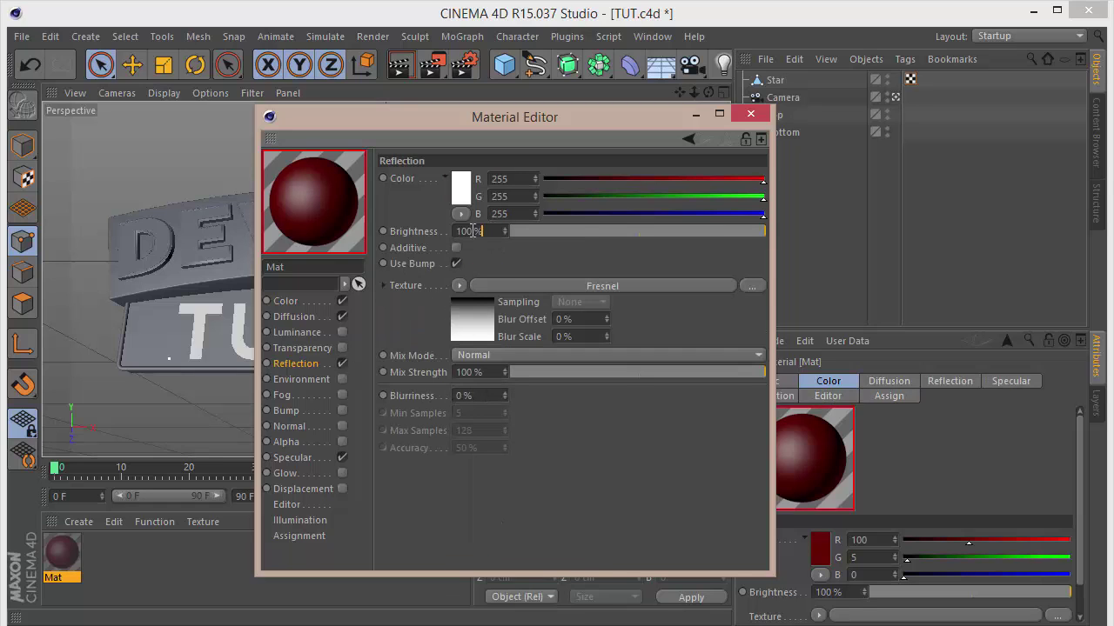
{"action": "type", "text": "1"}
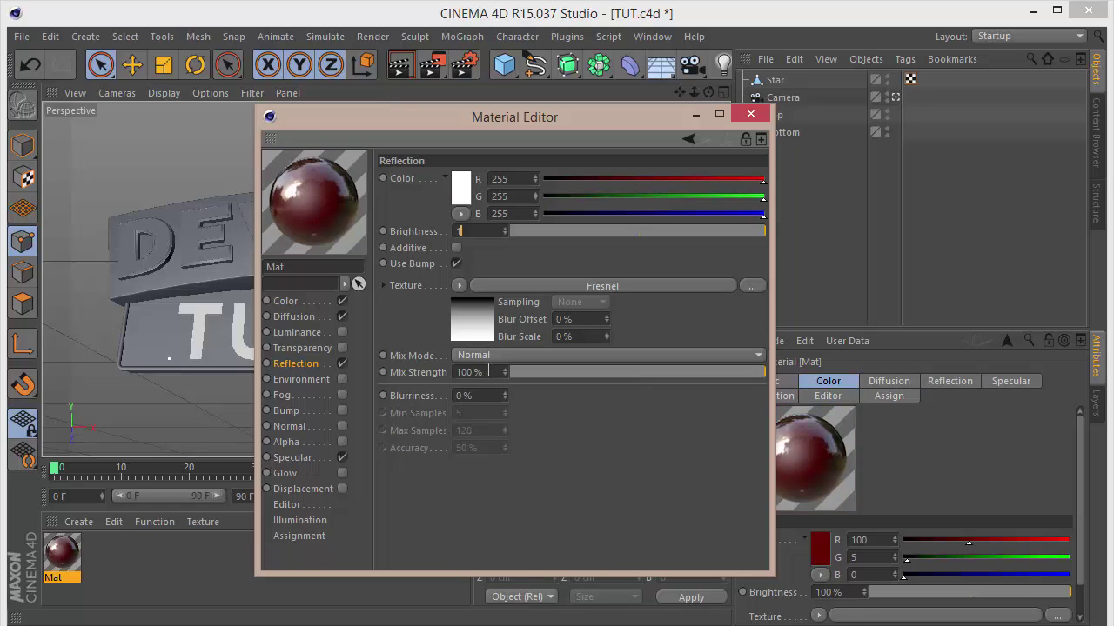
{"action": "left_click", "coordinate": [488, 372]}
{"action": "type", "text": "10"}
{"action": "key", "text": "Return"}
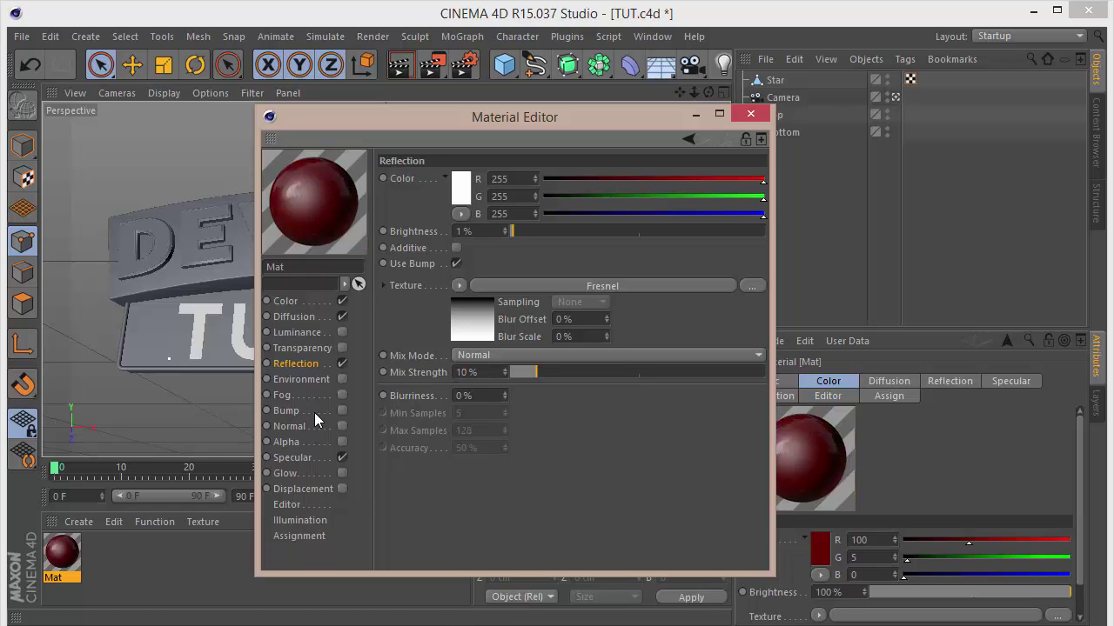
Step: Set the material's specular to Metal mode with width 60%, height 90%, falloff -10% and inner width 10%
{"action": "left_click", "coordinate": [312, 456]}
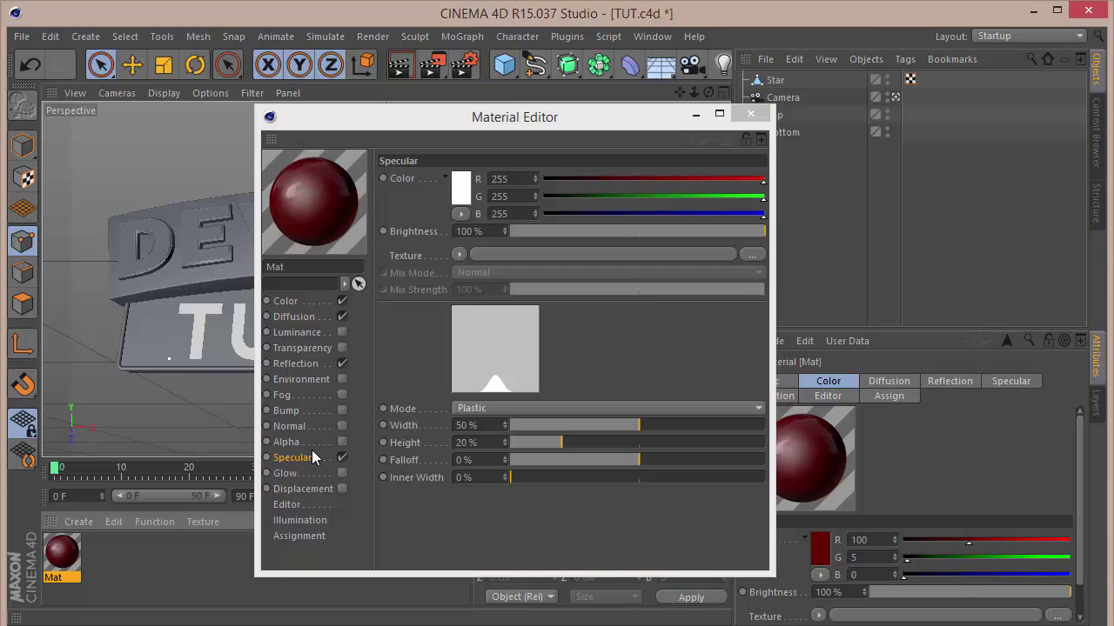
{"action": "left_click", "coordinate": [533, 407]}
{"action": "left_click", "coordinate": [534, 438]}
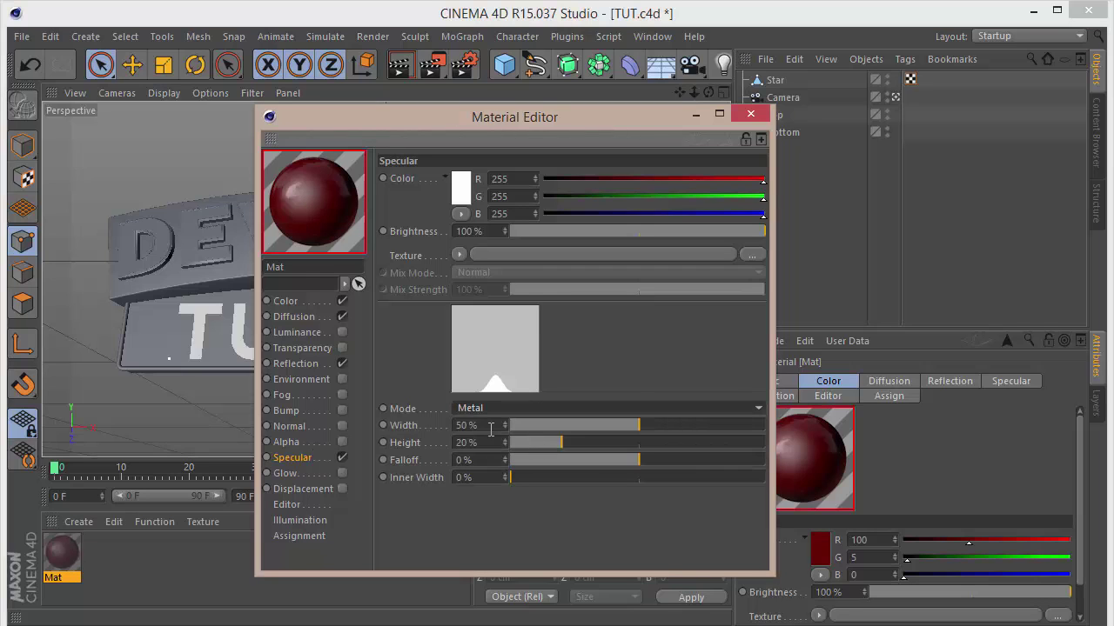
{"action": "type", "text": "60"}
{"action": "key", "text": "Tab"}
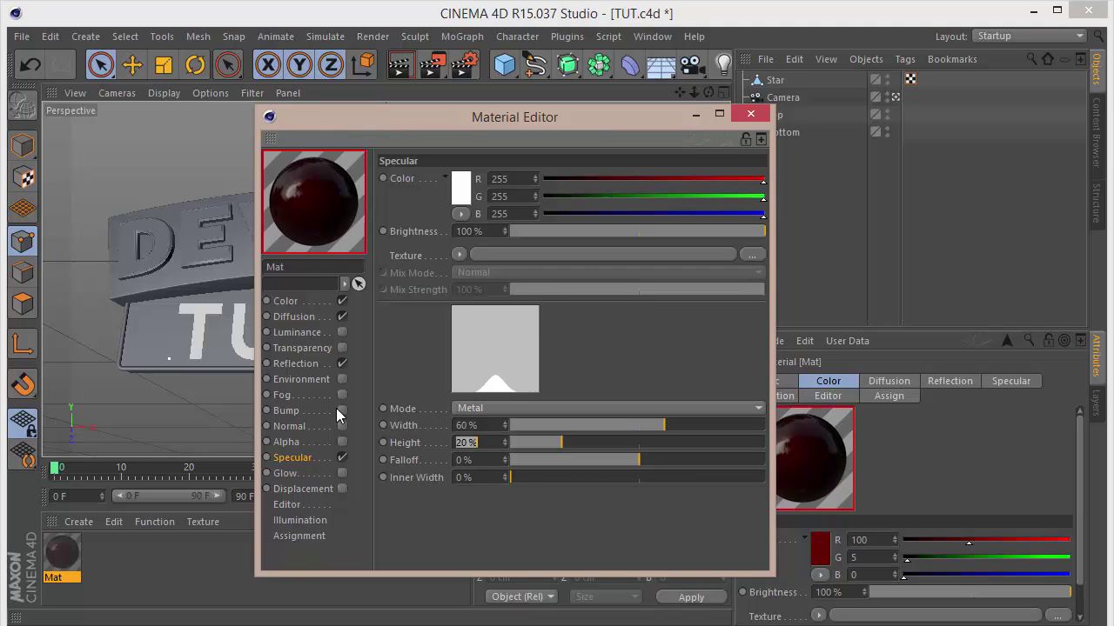
{"action": "type", "text": "90"}
{"action": "key", "text": "Tab"}
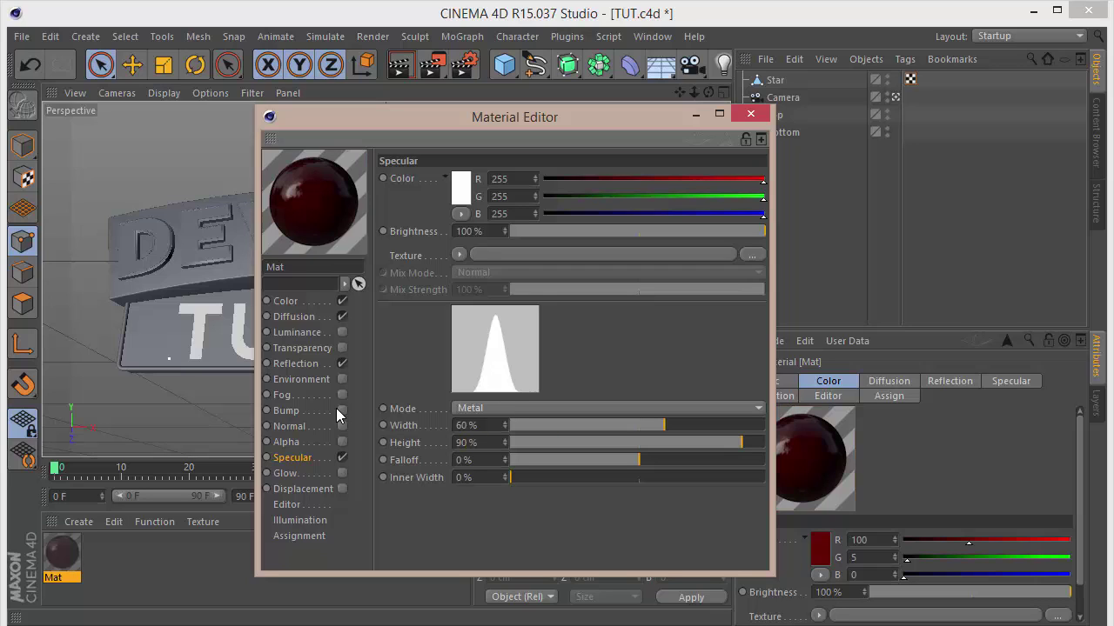
{"action": "type", "text": "-10"}
{"action": "key", "text": "Tab"}
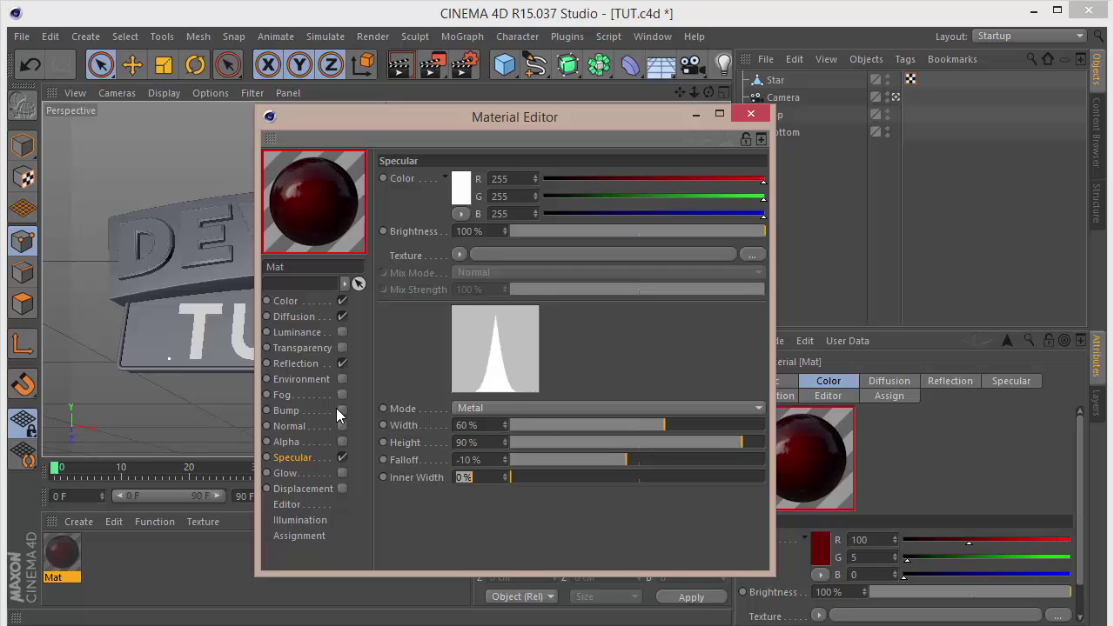
{"action": "type", "text": "10"}
{"action": "key", "text": "Tab"}
Step: Set the material's reflection colour to R 65, G 0, B 0
{"action": "left_click", "coordinate": [296, 364]}
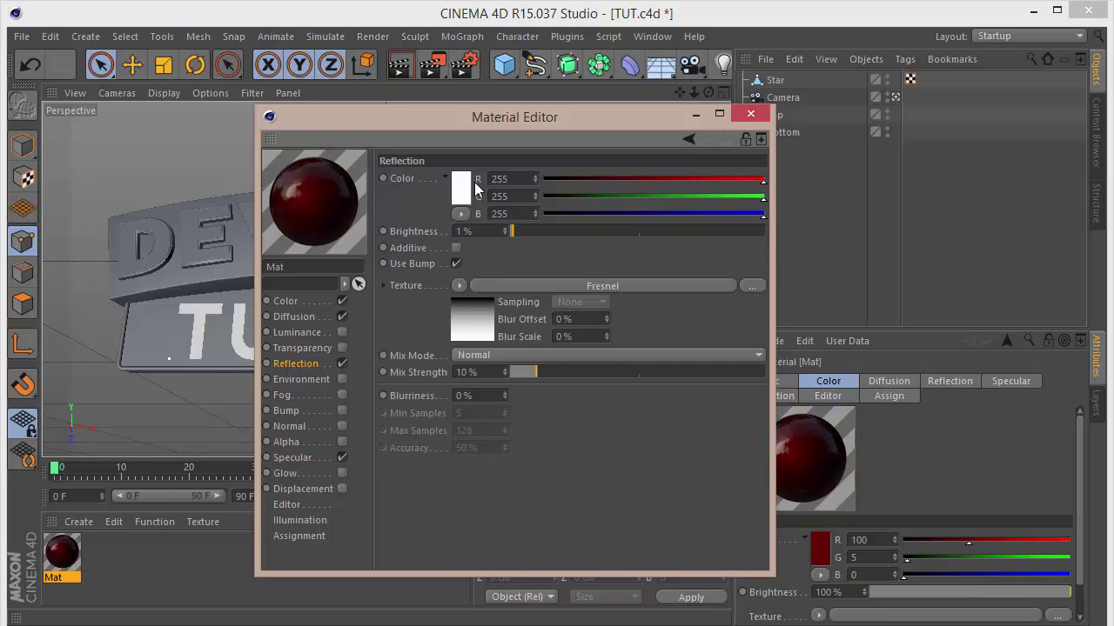
{"action": "left_click", "coordinate": [519, 178]}
{"action": "type", "text": "65"}
{"action": "key", "text": "Tab"}
{"action": "type", "text": "0"}
{"action": "key", "text": "Tab"}
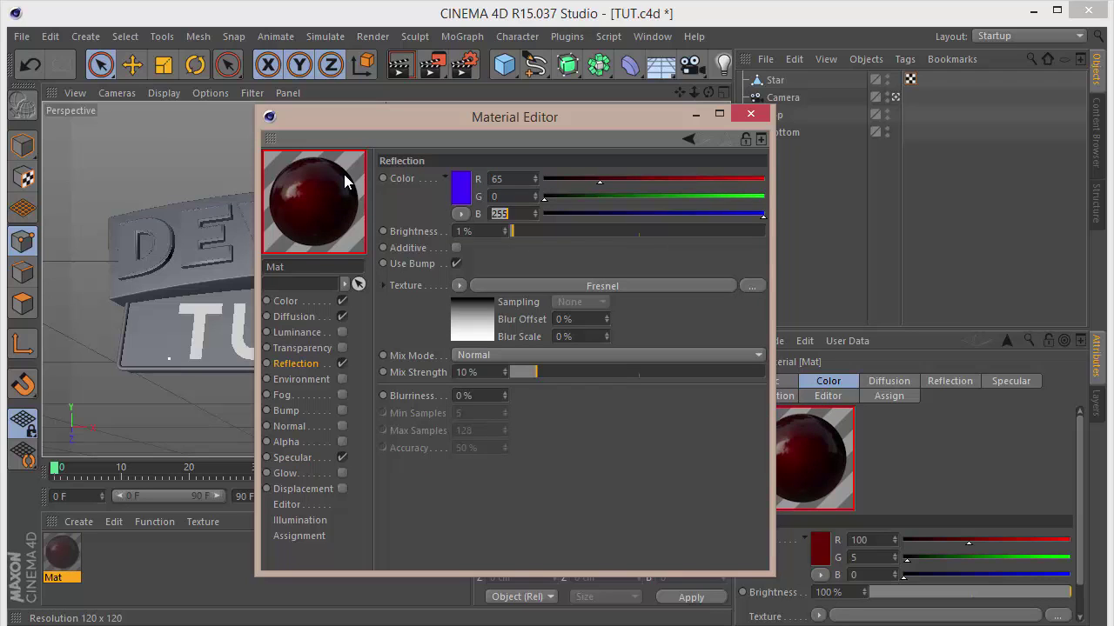
{"action": "type", "text": "0"}
{"action": "key", "text": "Return"}
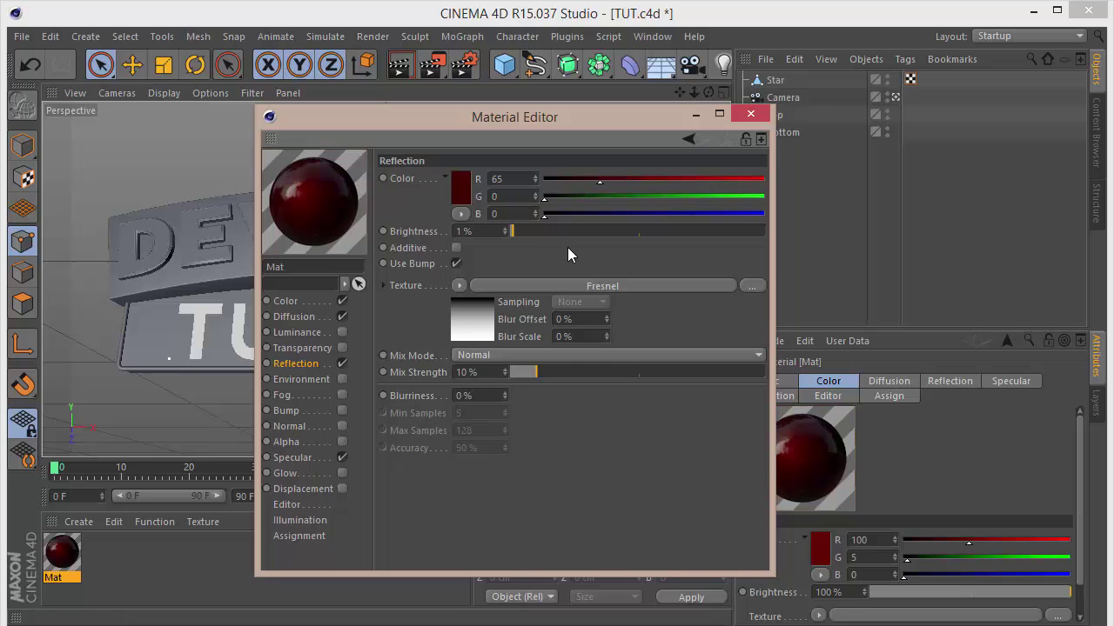
Step: Close the material settings and apply the dark red material to the curved plate behind the DEVIL CUBE lettering
{"action": "left_click", "coordinate": [751, 114]}
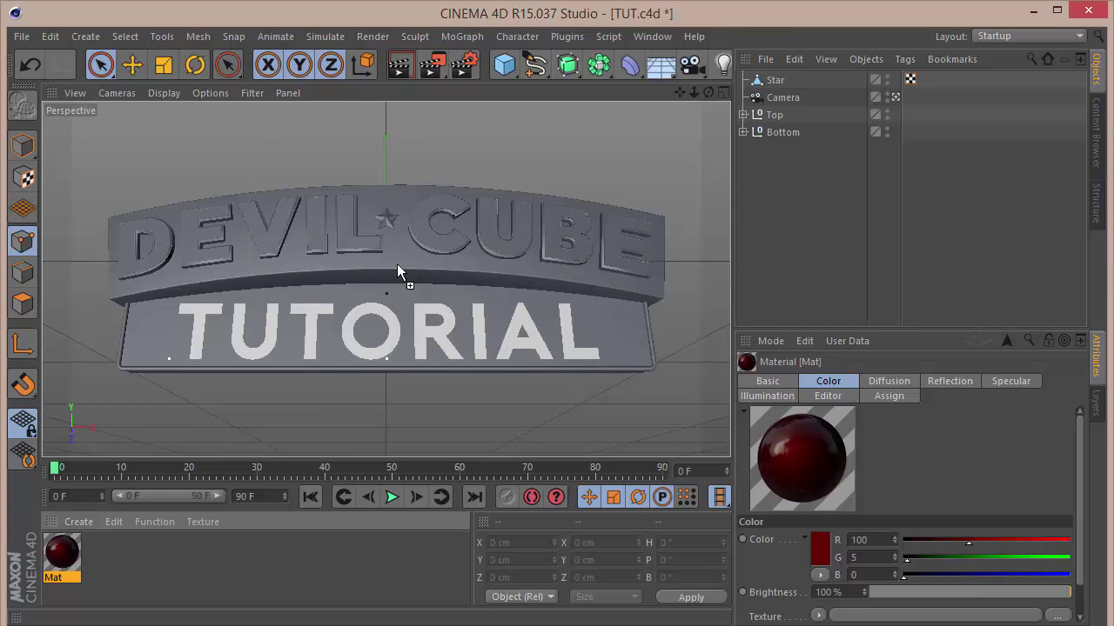
{"action": "left_click_drag", "start_coordinate": [397, 265], "coordinate": [404, 250]}
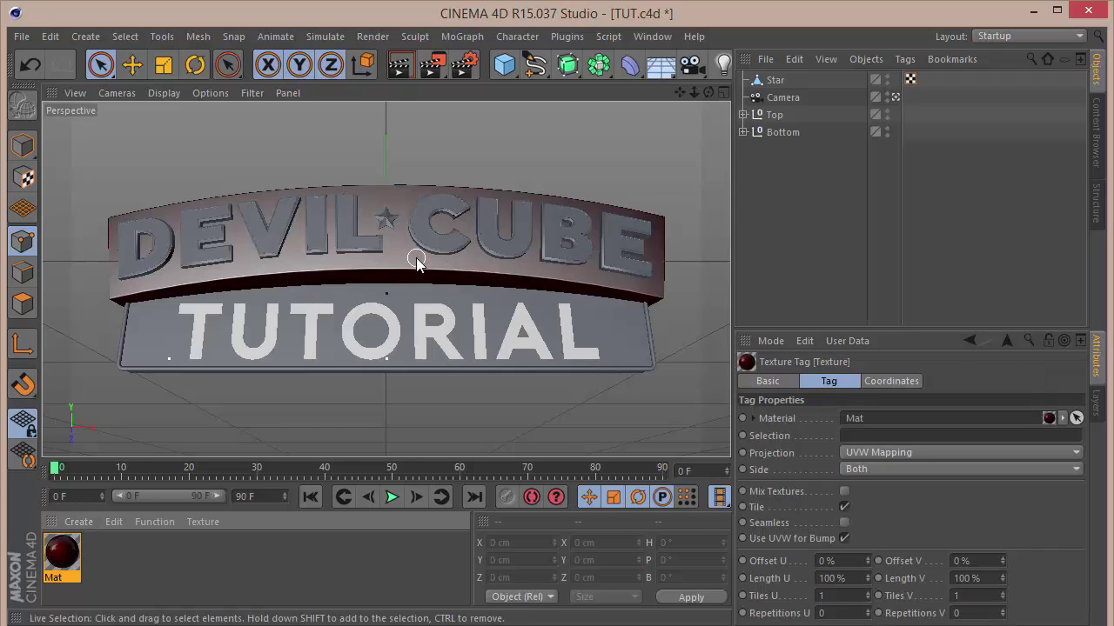
Step: Create a new material and open its Color channel for editing
{"action": "left_click", "coordinate": [111, 595]}
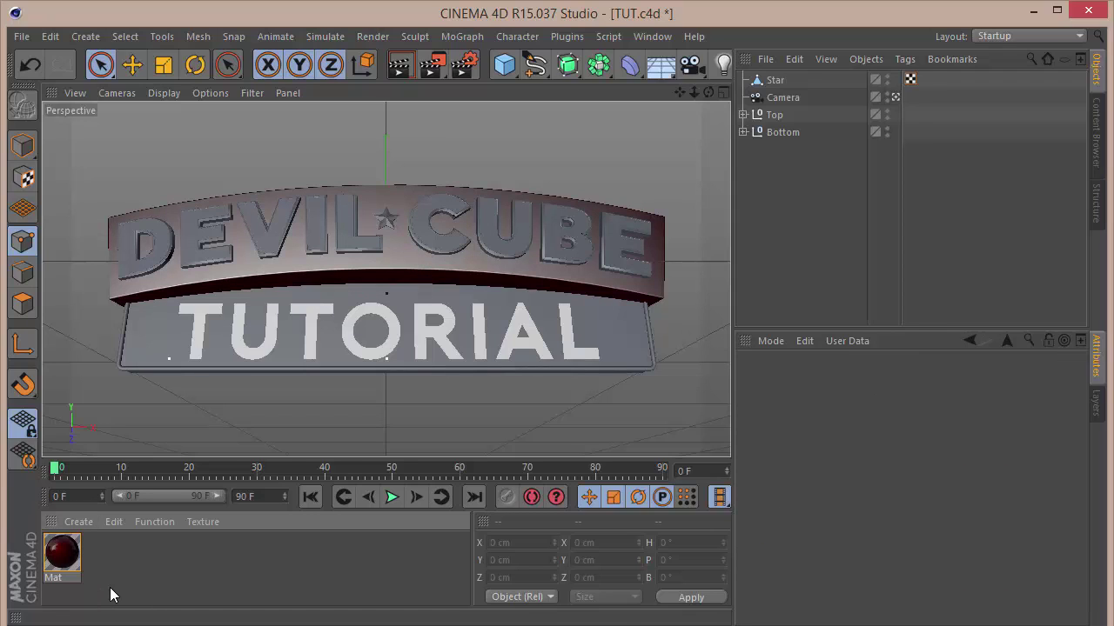
{"action": "double_click", "coordinate": [126, 564]}
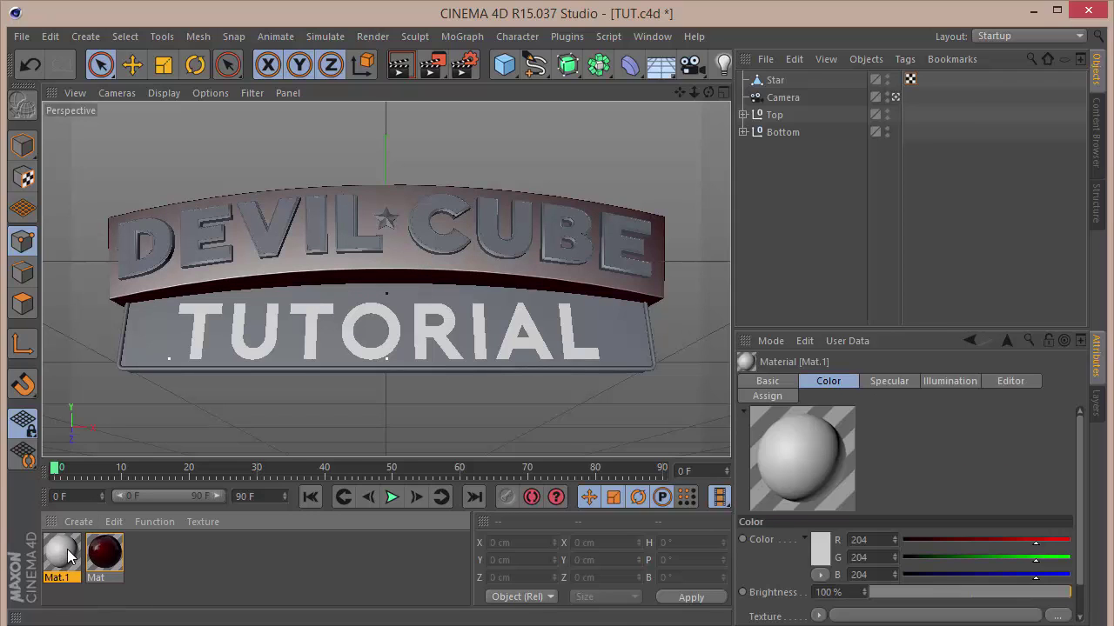
{"action": "double_click", "coordinate": [67, 549]}
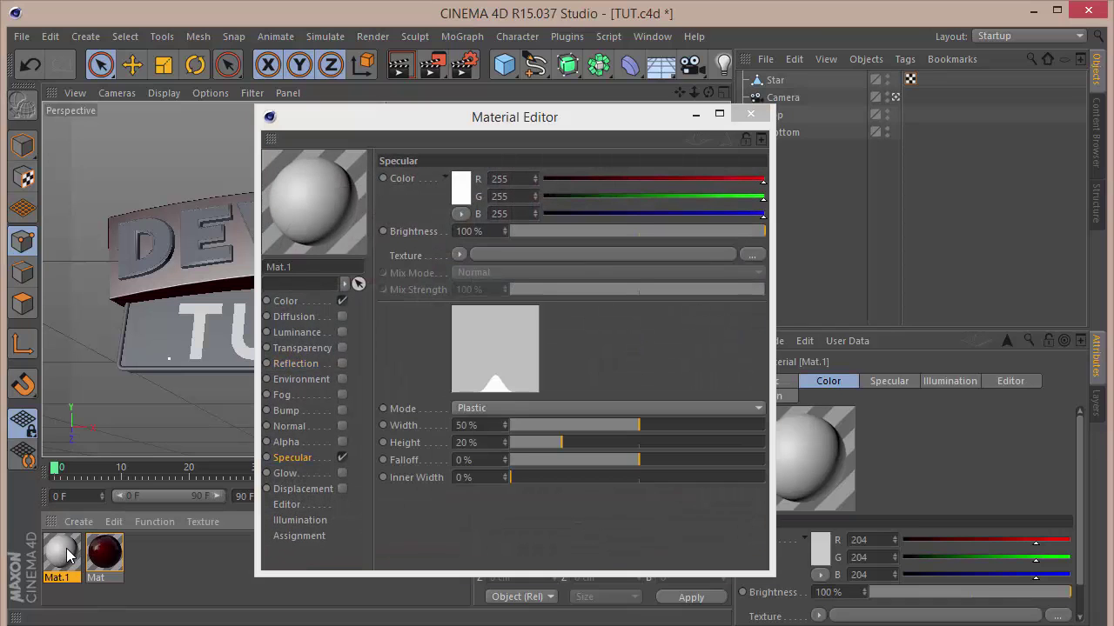
{"action": "left_click", "coordinate": [310, 300]}
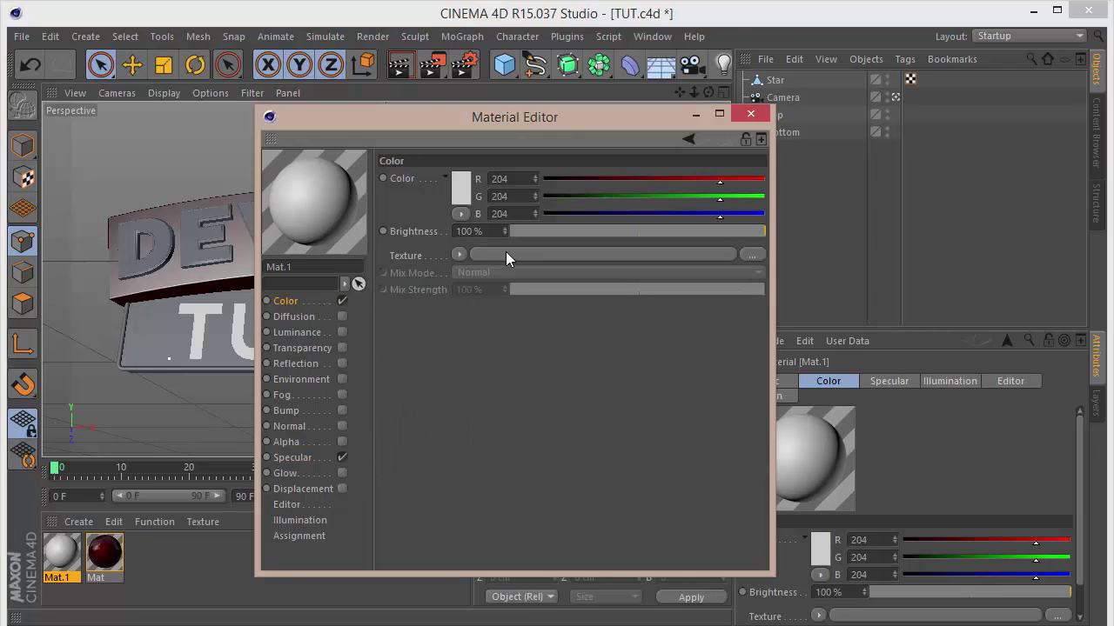
Step: Set the new material's colour to R 240, G 240, B 240
{"action": "left_click_drag", "start_coordinate": [516, 177], "coordinate": [173, 204]}
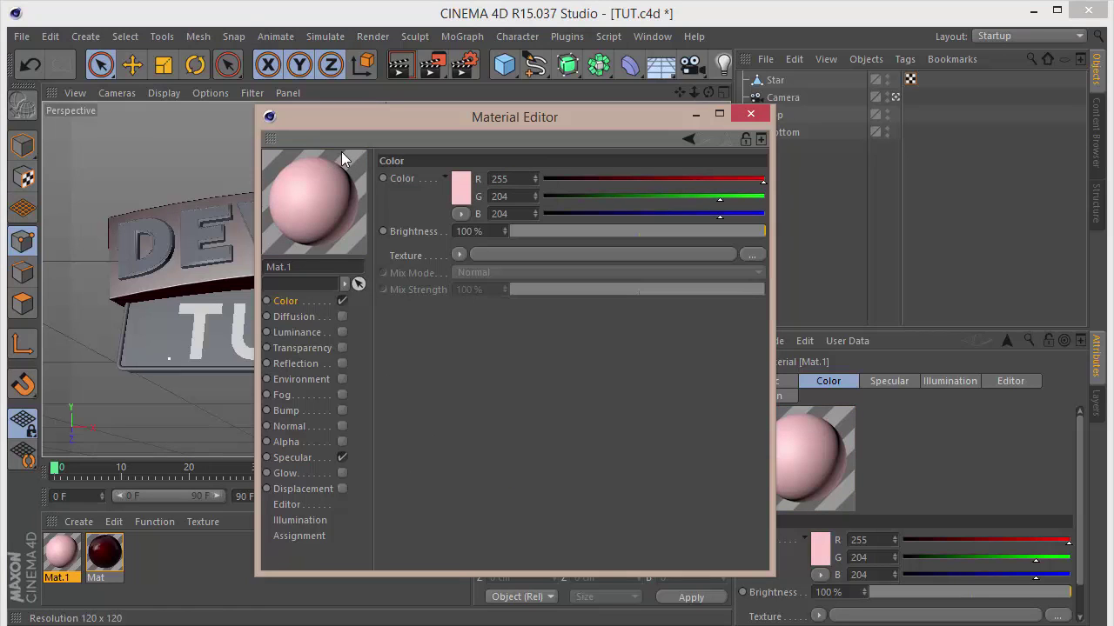
{"action": "left_click_drag", "start_coordinate": [517, 177], "coordinate": [159, 179]}
{"action": "type", "text": "240"}
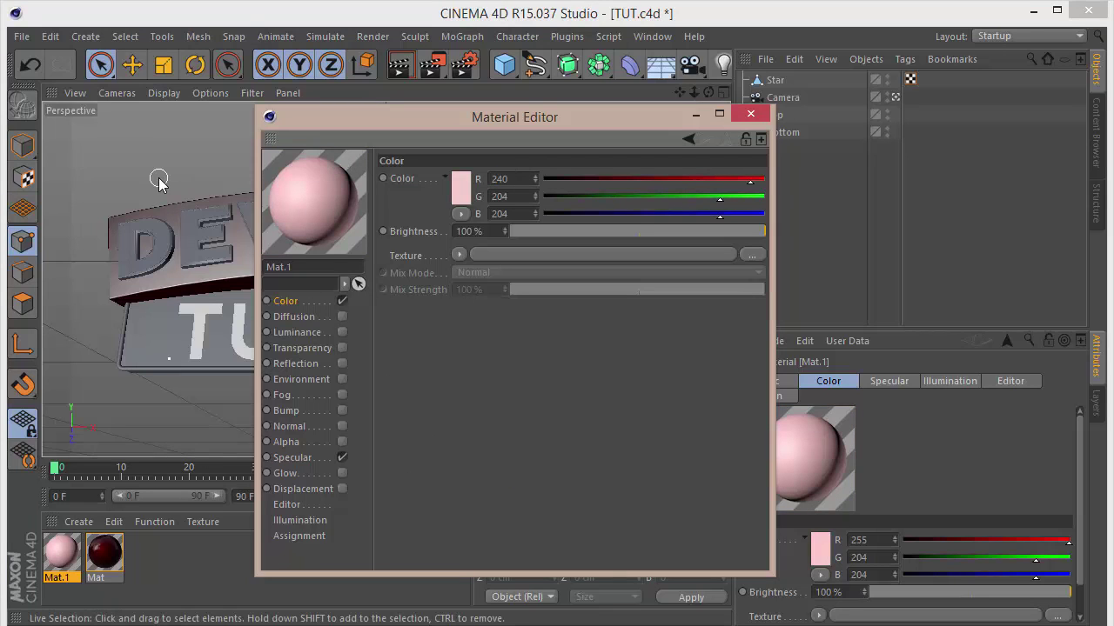
{"action": "key", "text": "Tab"}
{"action": "type", "text": "240"}
{"action": "key", "text": "Return"}
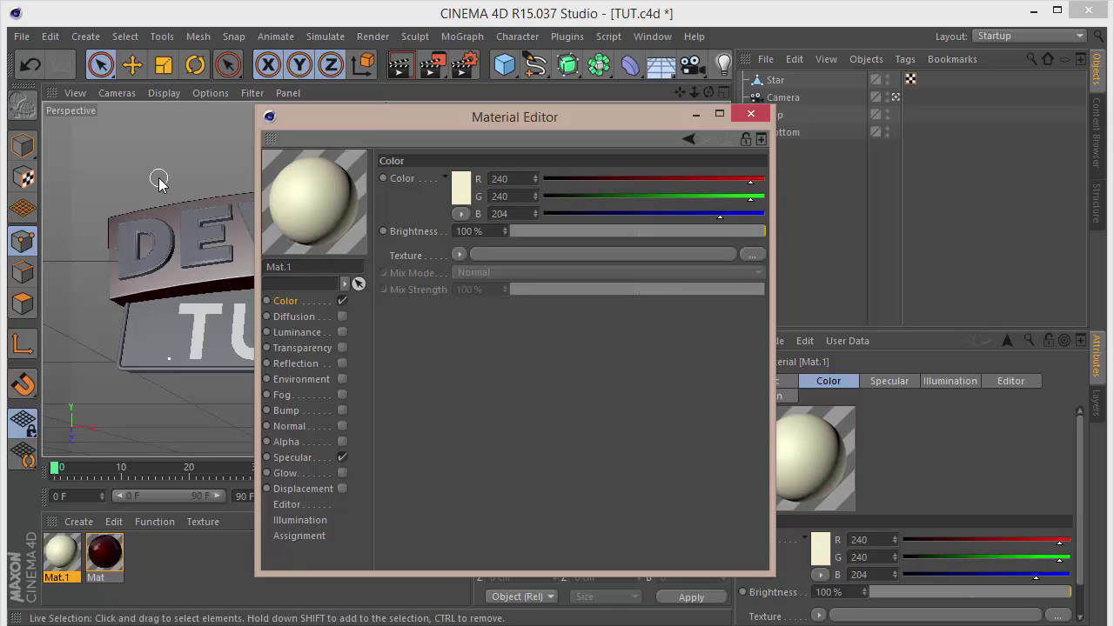
{"action": "key", "text": "Tab"}
{"action": "key", "text": "Return"}
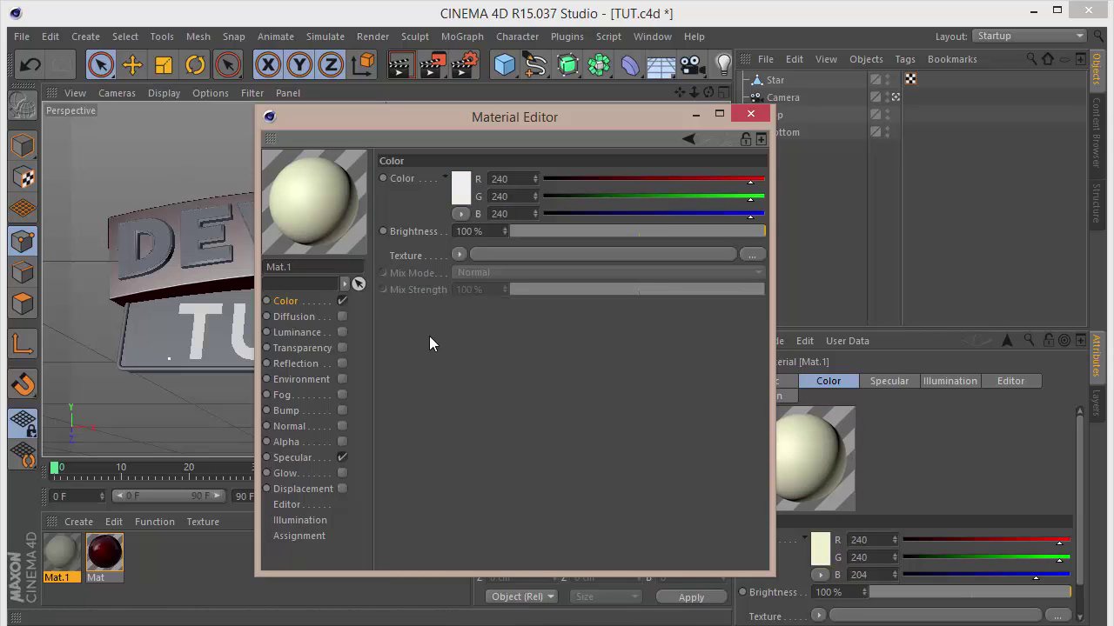
Step: Enable the Diffusion channel with an Ambient Occlusion texture, affecting luminance and reflection as well as specular
{"action": "left_click", "coordinate": [342, 316]}
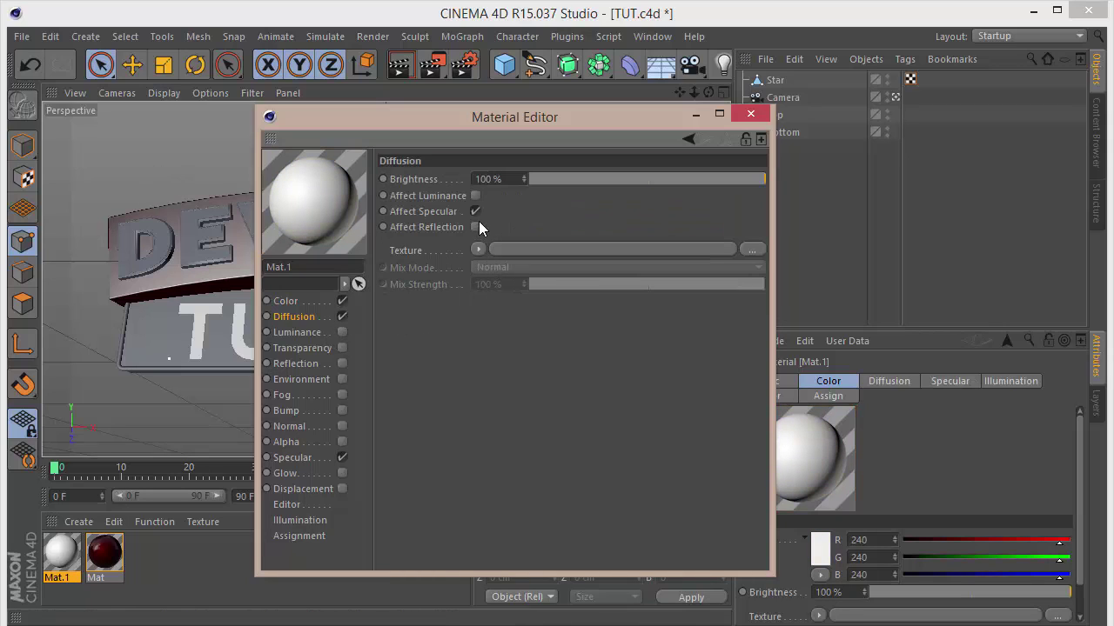
{"action": "left_click", "coordinate": [475, 195]}
{"action": "left_click", "coordinate": [478, 250]}
{"action": "mouse_move", "coordinate": [527, 553]}
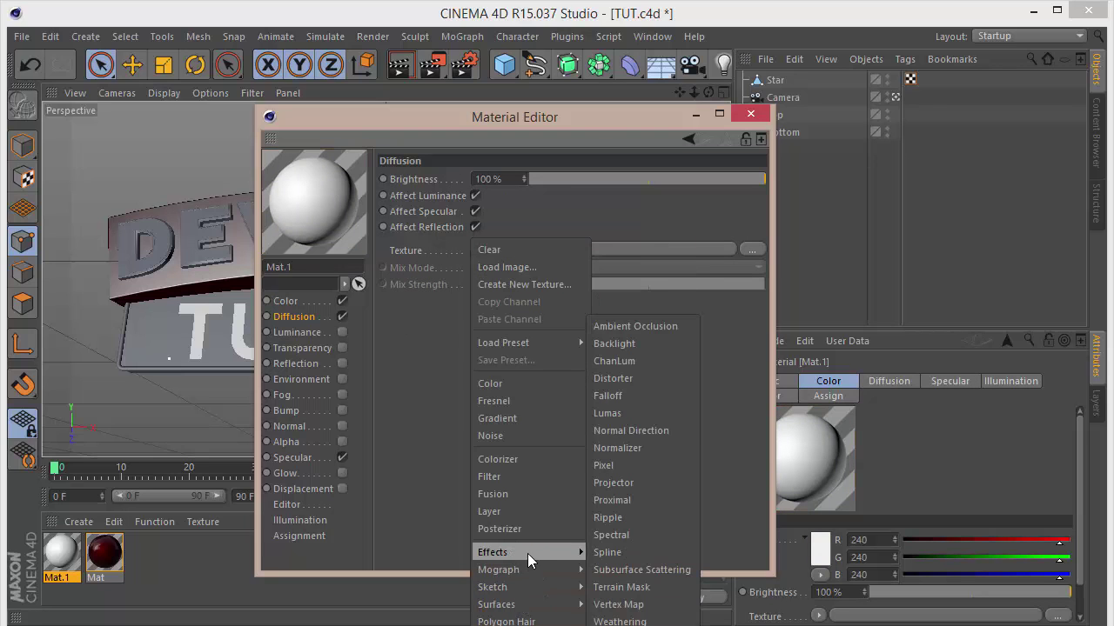
{"action": "left_click", "coordinate": [660, 326]}
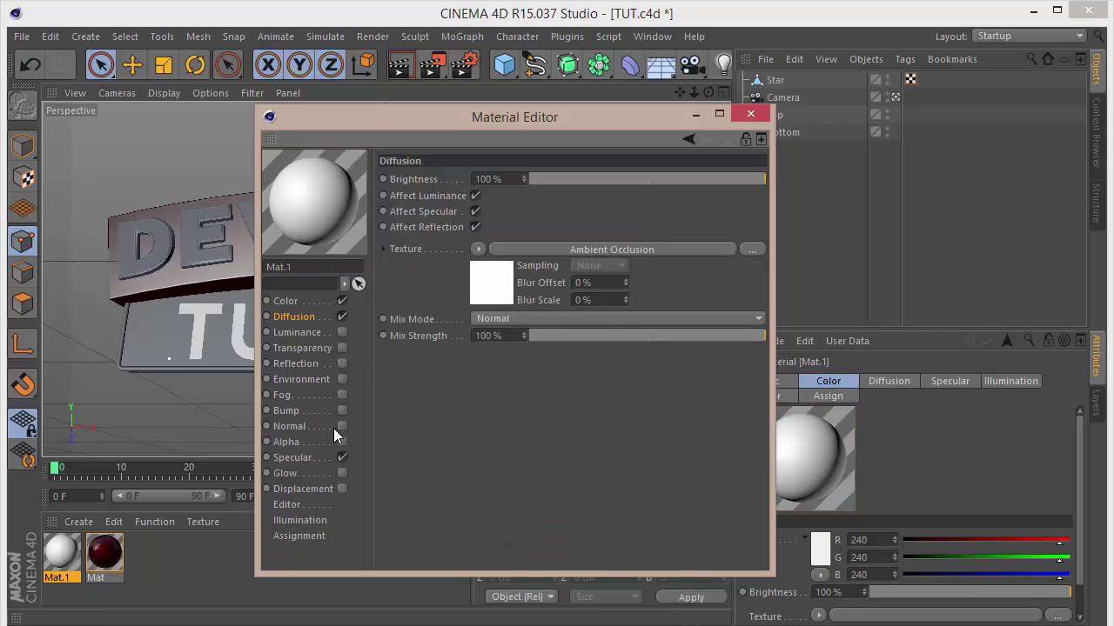
Step: Set the material's specular height to 80%
{"action": "left_click", "coordinate": [292, 457]}
{"action": "left_click", "coordinate": [484, 442]}
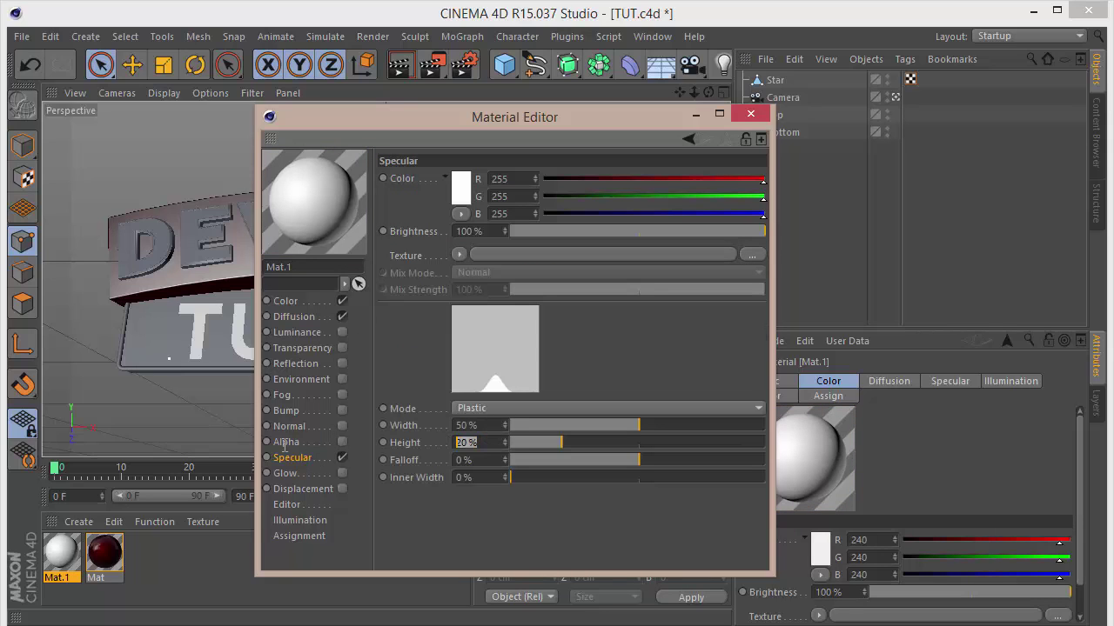
{"action": "type", "text": "80"}
{"action": "key", "text": "Return"}
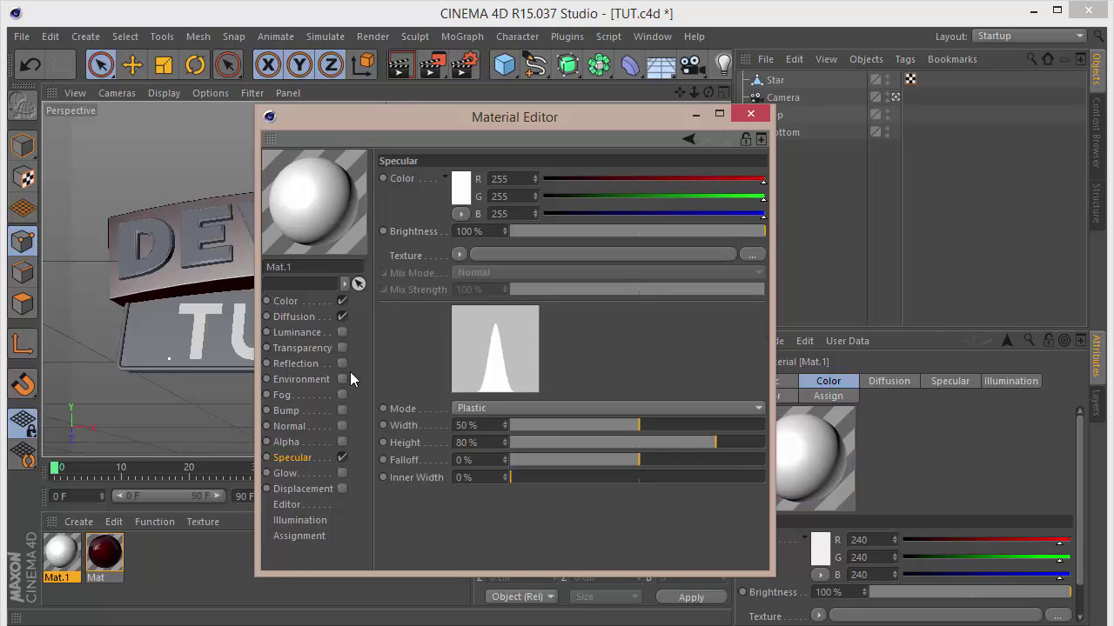
Step: Enable the Reflection channel with a Fresnel texture and set its colour to R 240, G 240, B 240
{"action": "left_click", "coordinate": [342, 366]}
{"action": "left_click", "coordinate": [459, 286]}
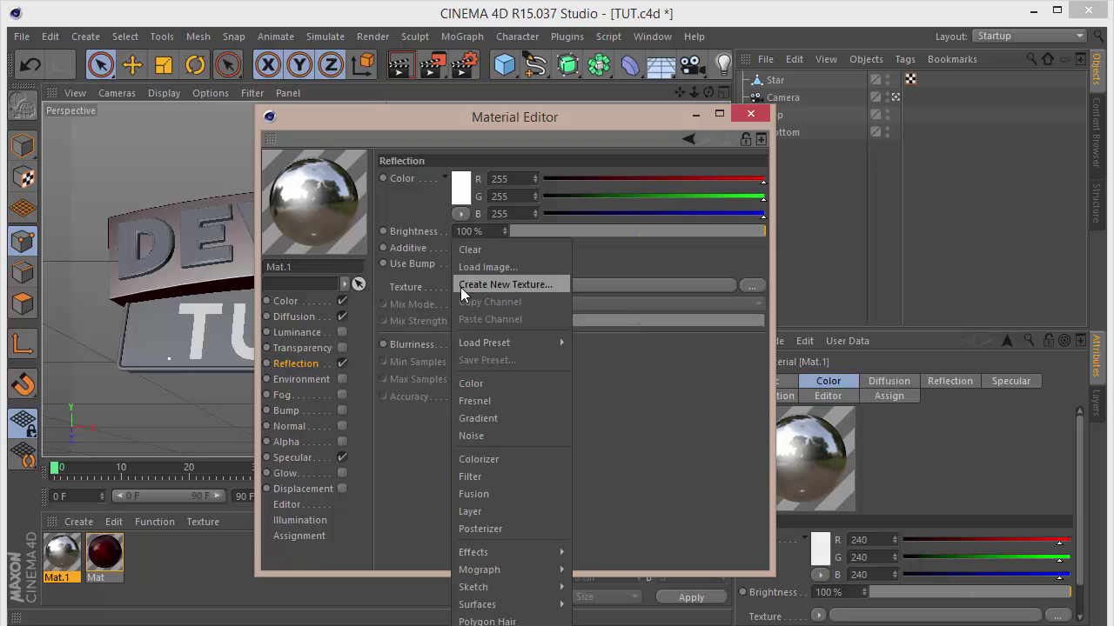
{"action": "left_click", "coordinate": [482, 390]}
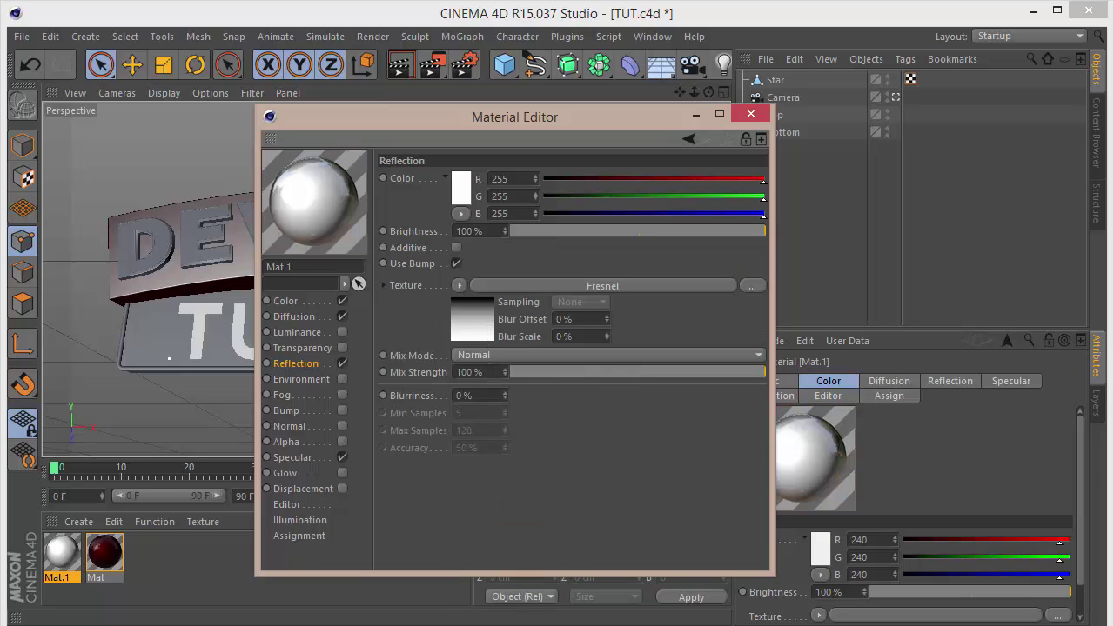
{"action": "double_click", "coordinate": [513, 179]}
{"action": "type", "text": "2"}
{"action": "type", "text": "40"}
{"action": "key", "text": "Tab"}
{"action": "type", "text": "240"}
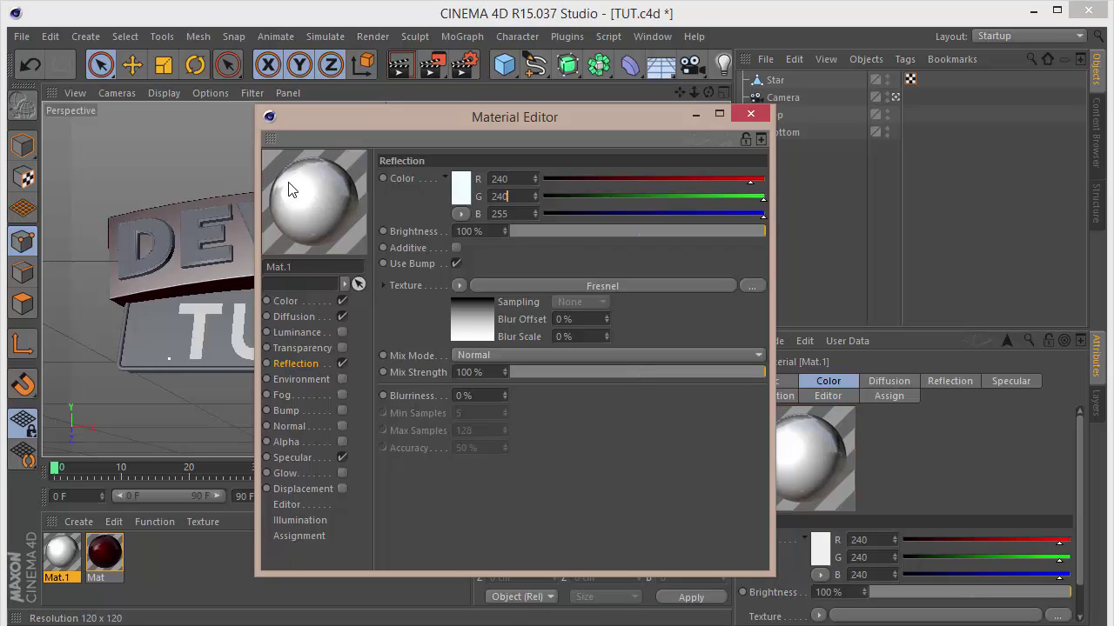
{"action": "key", "text": "Tab"}
{"action": "type", "text": "240"}
Step: Set the reflection brightness to 80% and make the reflection additive
{"action": "left_click_drag", "start_coordinate": [488, 232], "coordinate": [323, 233]}
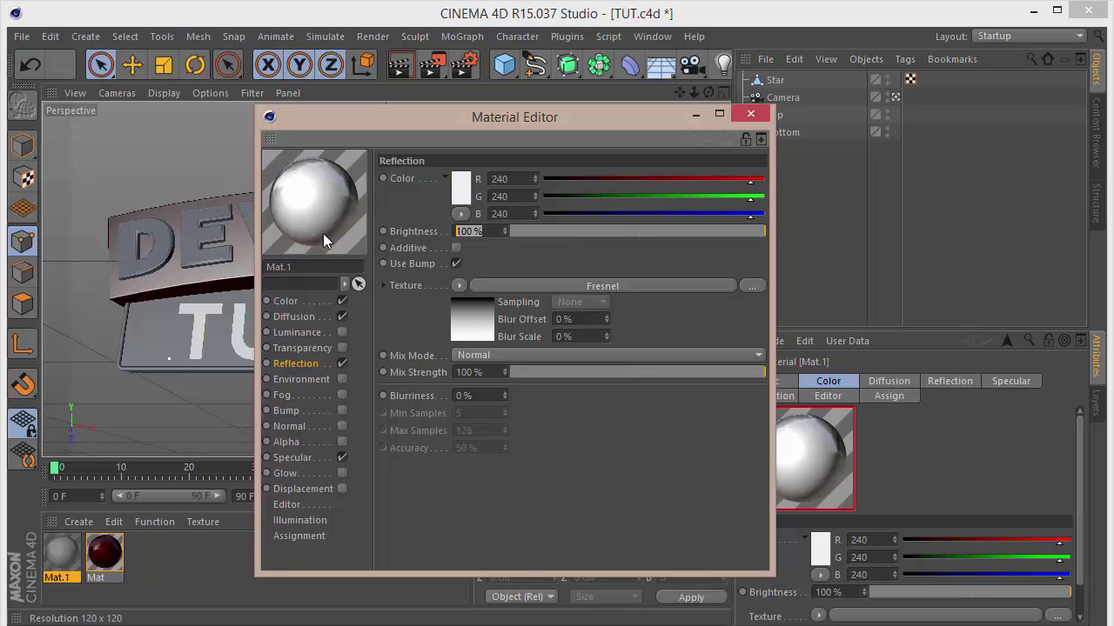
{"action": "type", "text": "80"}
{"action": "key", "text": "Return"}
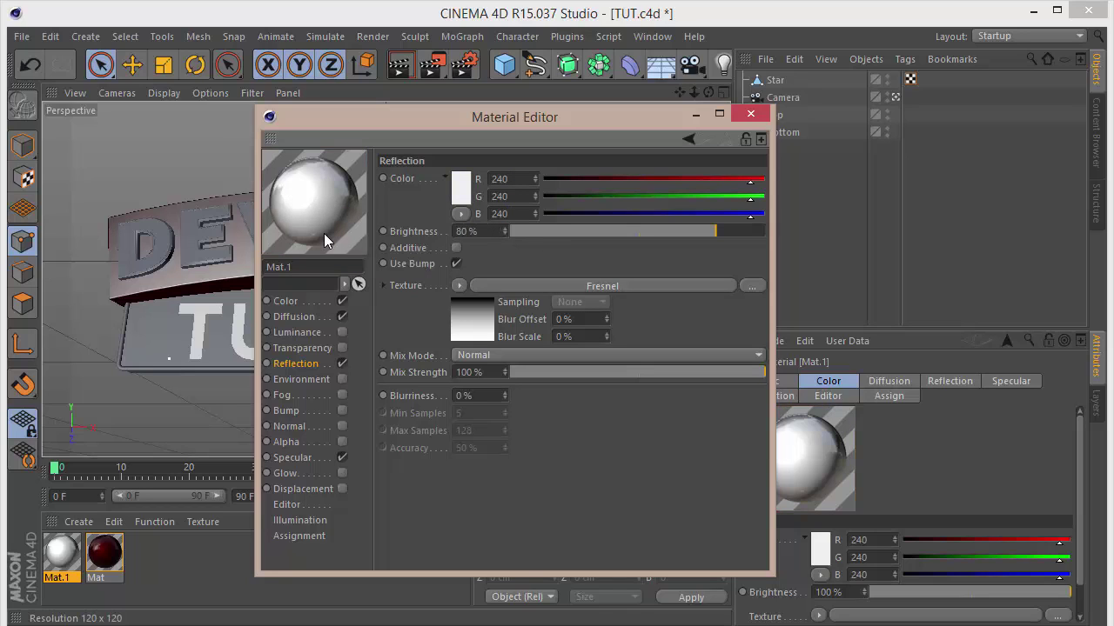
{"action": "left_click", "coordinate": [455, 248]}
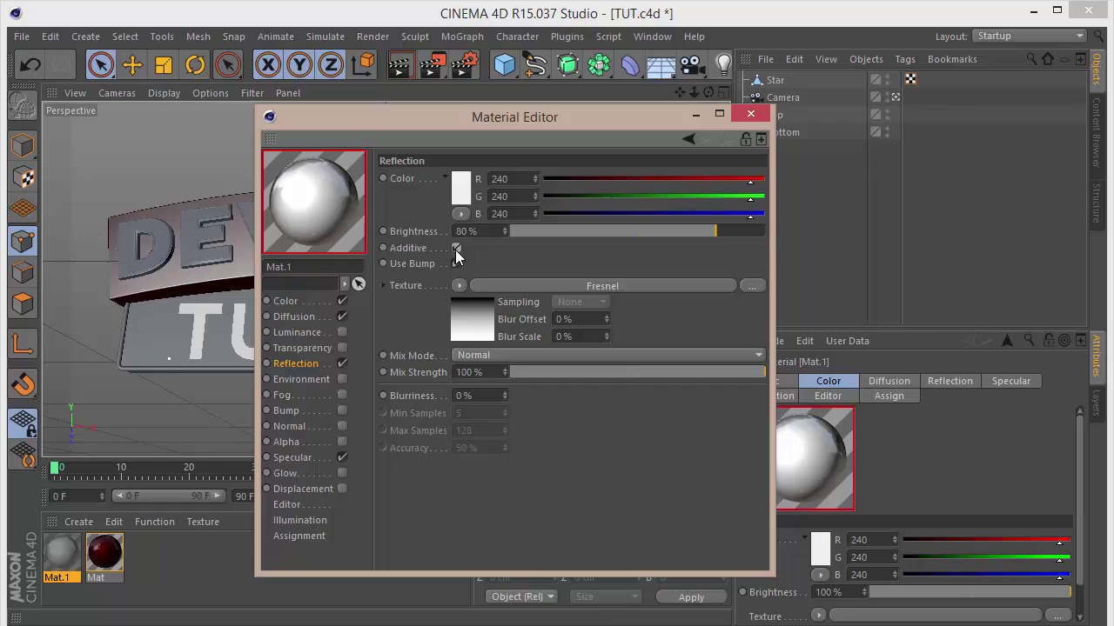
Step: Enable the Environment channel with a Gradient texture and set the gradient type to 2D - Diagonal
{"action": "left_click", "coordinate": [340, 380]}
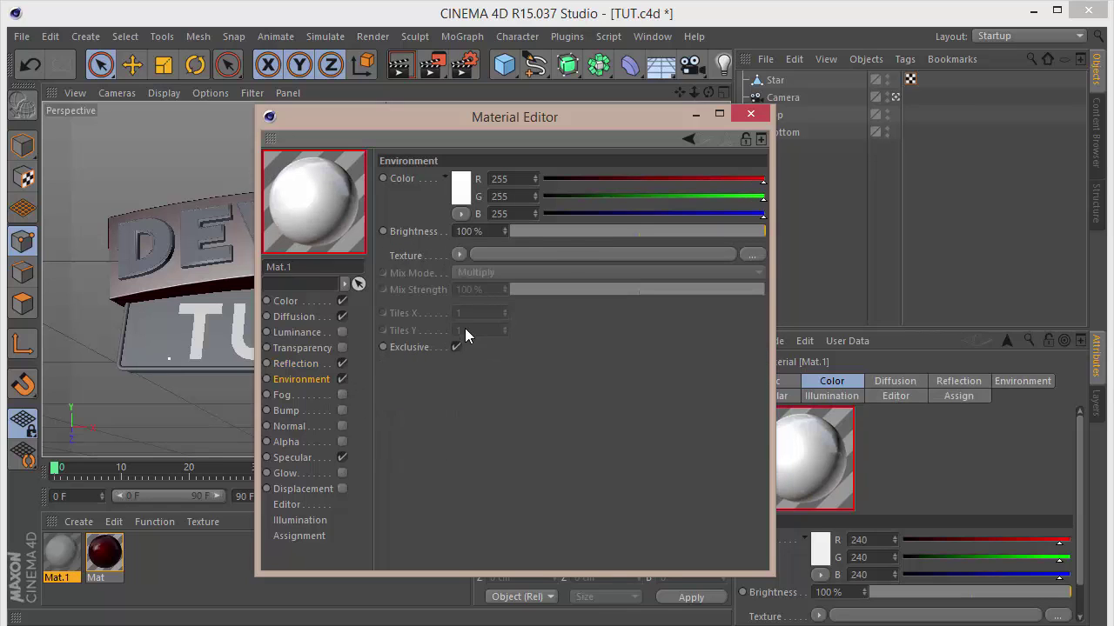
{"action": "left_click", "coordinate": [460, 254]}
{"action": "left_click", "coordinate": [502, 418]}
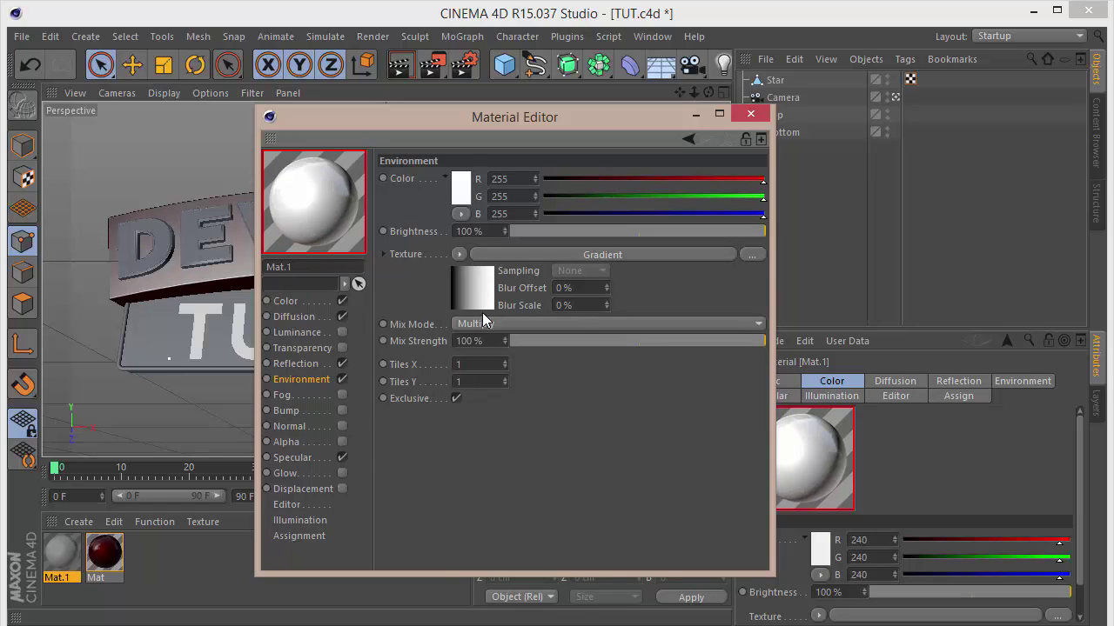
{"action": "left_click", "coordinate": [474, 274]}
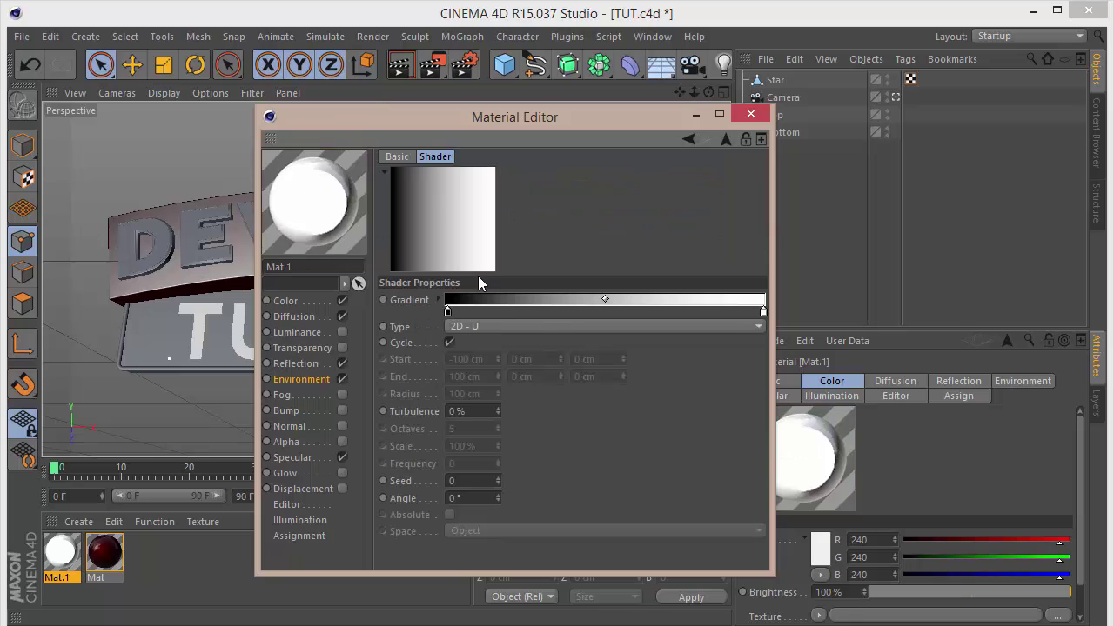
{"action": "left_click", "coordinate": [509, 322]}
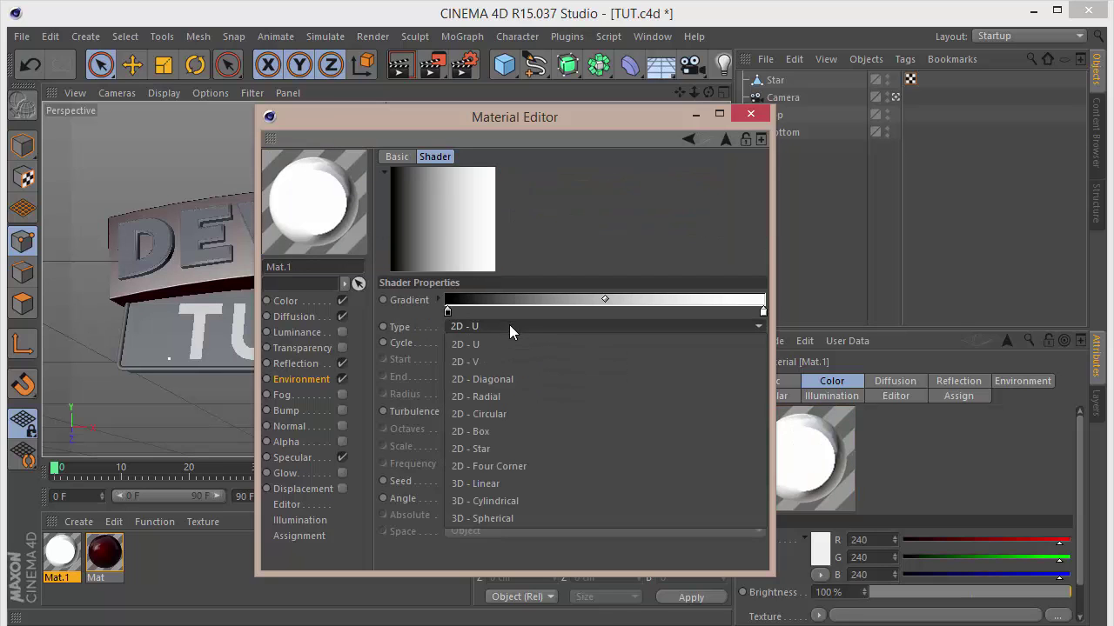
{"action": "left_click", "coordinate": [513, 378]}
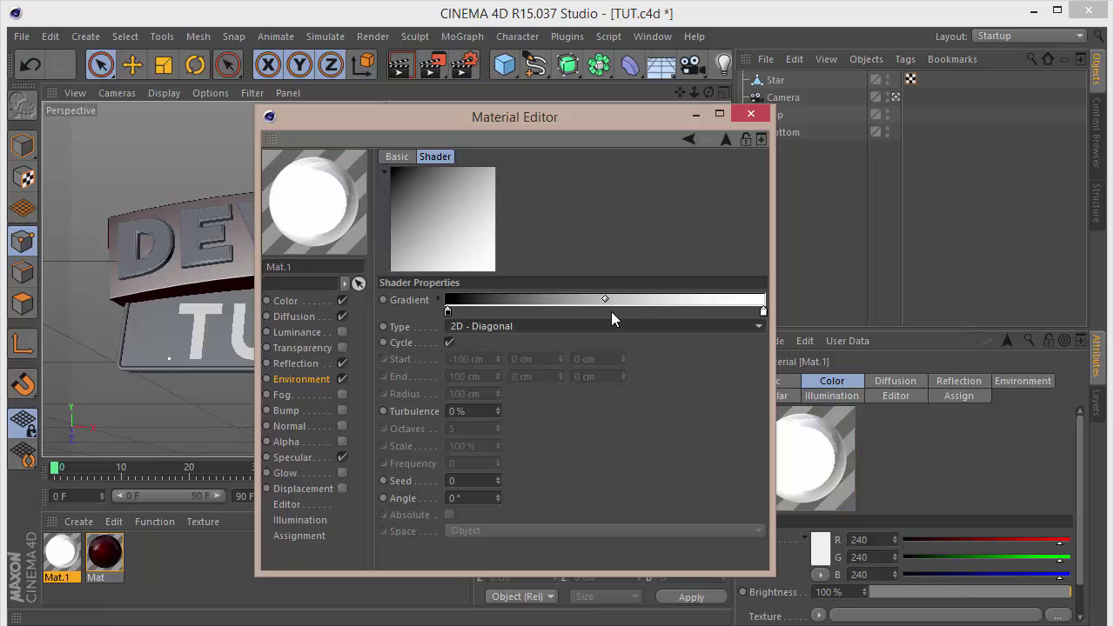
Step: Change the gradient's white end knot to black and add a knot midway coloured grey with RGB 163
{"action": "double_click", "coordinate": [764, 312]}
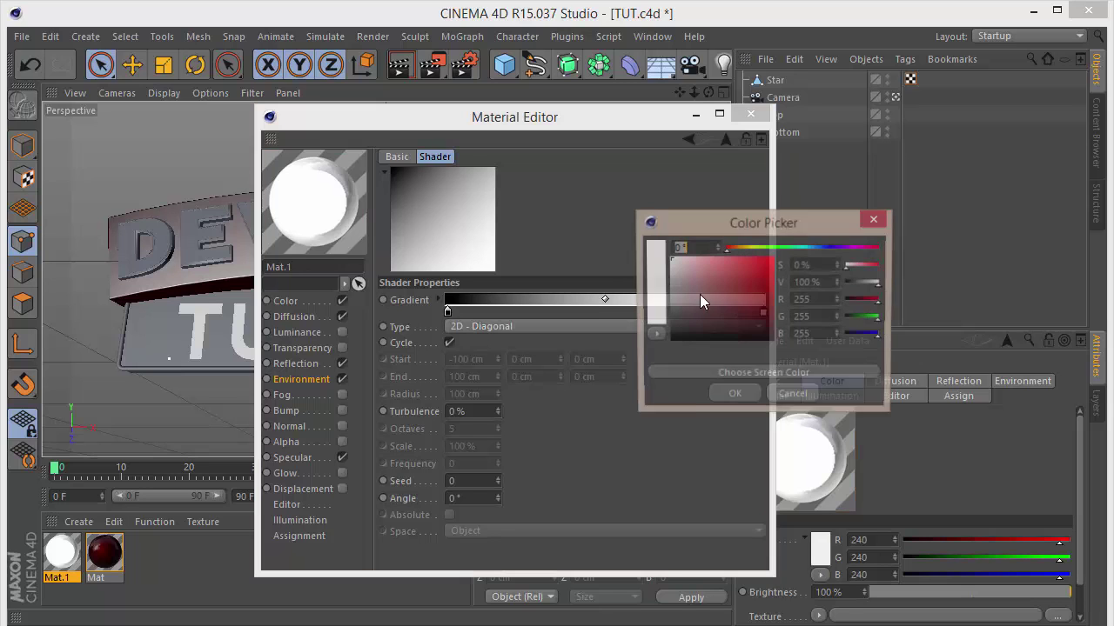
{"action": "left_click", "coordinate": [734, 397]}
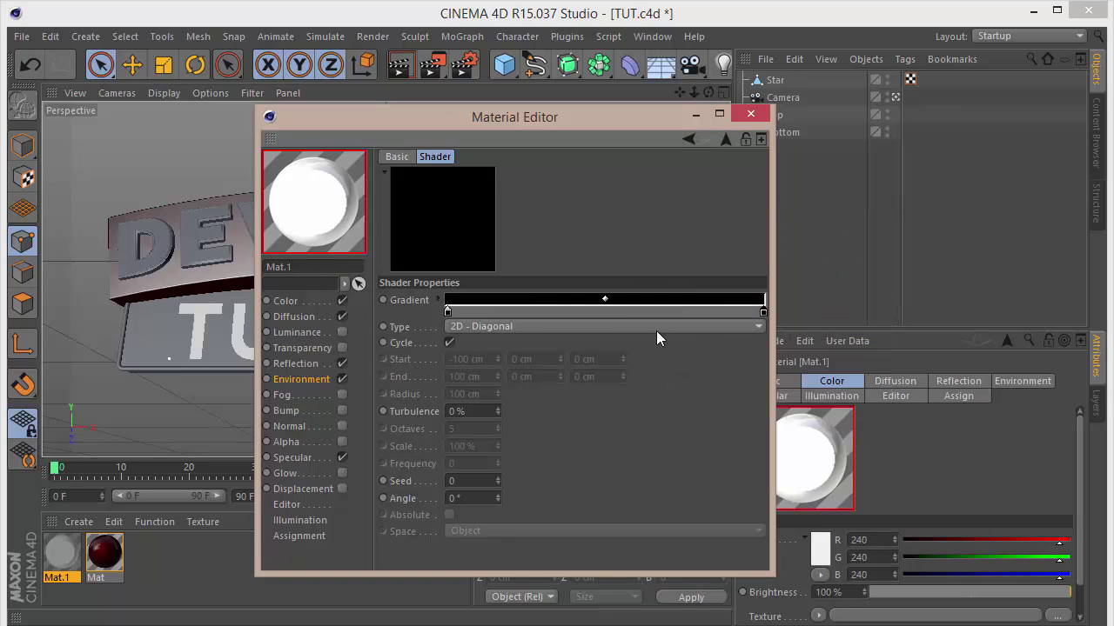
{"action": "left_click", "coordinate": [606, 311]}
{"action": "double_click", "coordinate": [605, 311]}
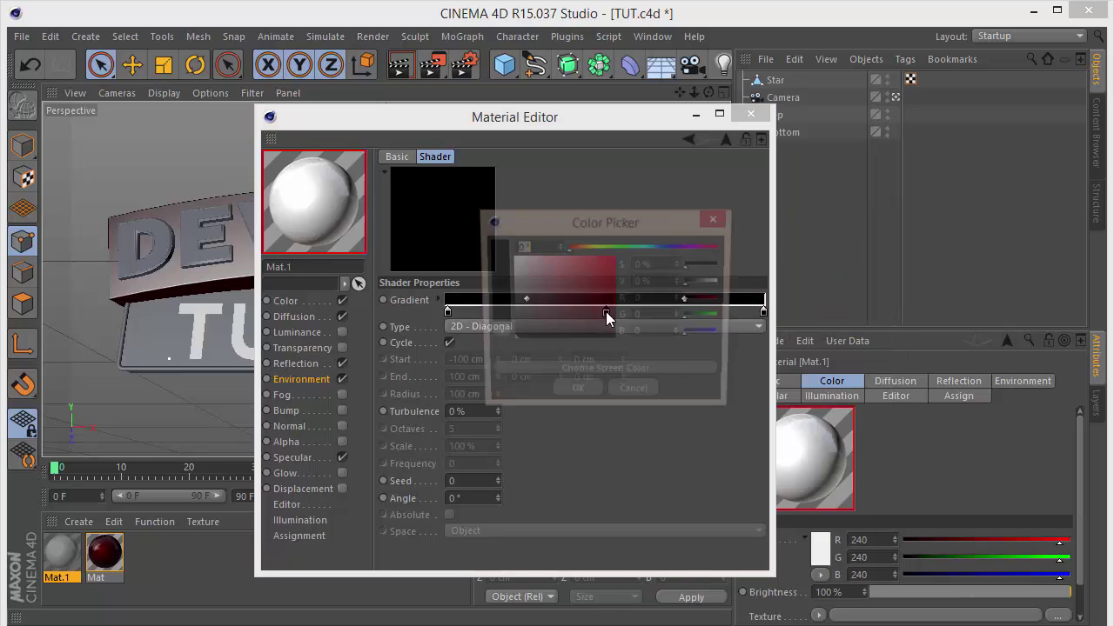
{"action": "left_click_drag", "start_coordinate": [493, 312], "coordinate": [482, 306]}
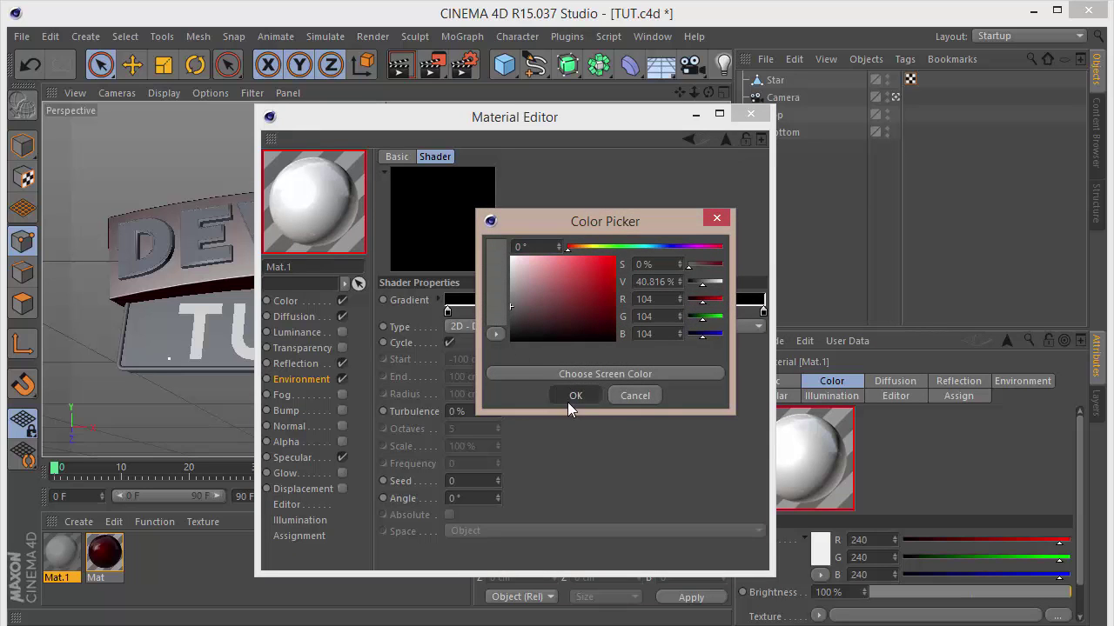
{"action": "left_click", "coordinate": [567, 401]}
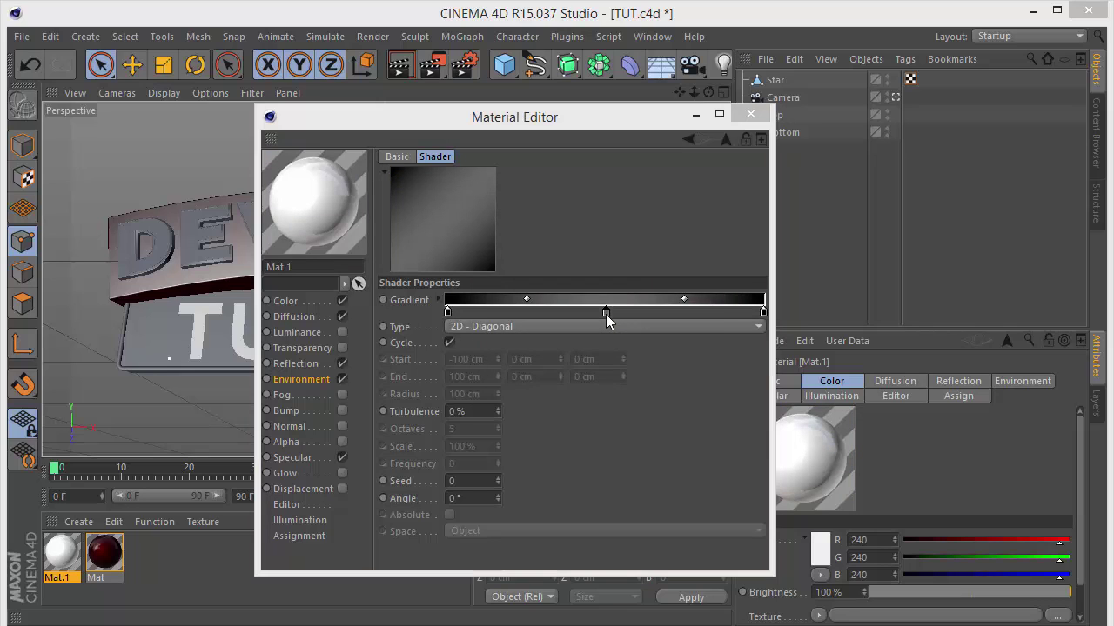
{"action": "double_click", "coordinate": [606, 312]}
{"action": "left_click_drag", "start_coordinate": [522, 294], "coordinate": [494, 296]}
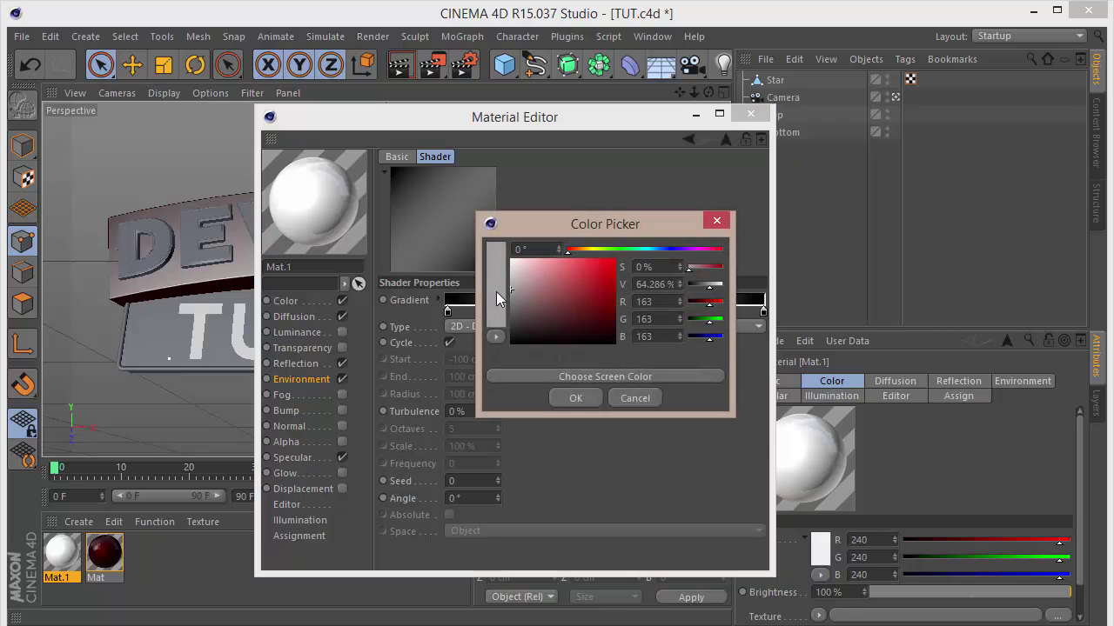
{"action": "left_click", "coordinate": [574, 400]}
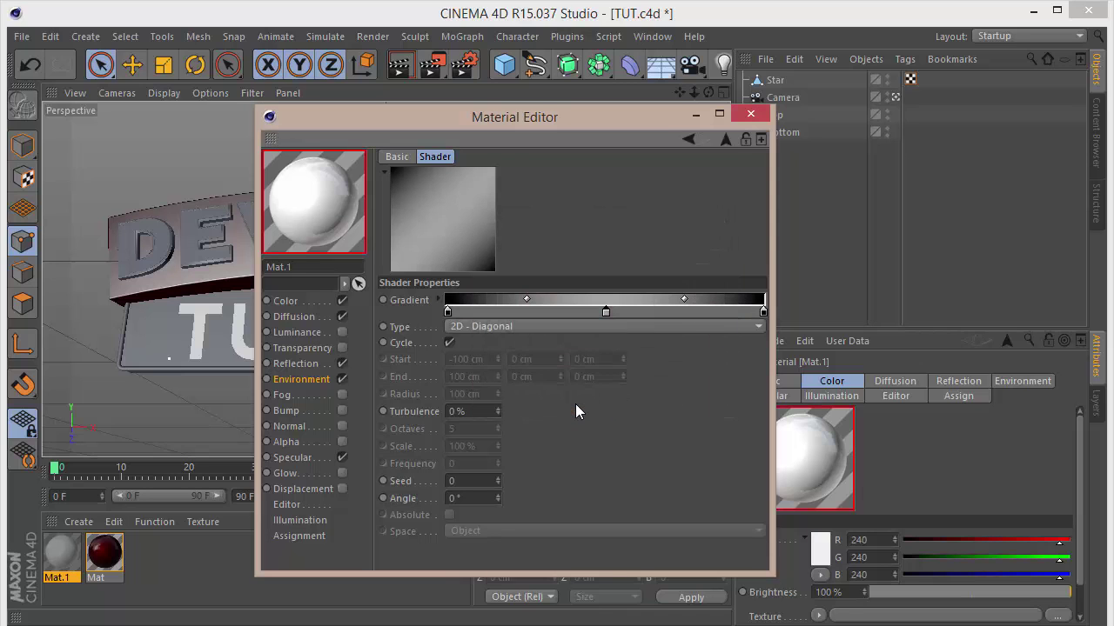
Step: Add a white knot near the start of the environment gradient and shift it slightly towards the black start knot
{"action": "left_click", "coordinate": [490, 312]}
{"action": "double_click", "coordinate": [492, 311]}
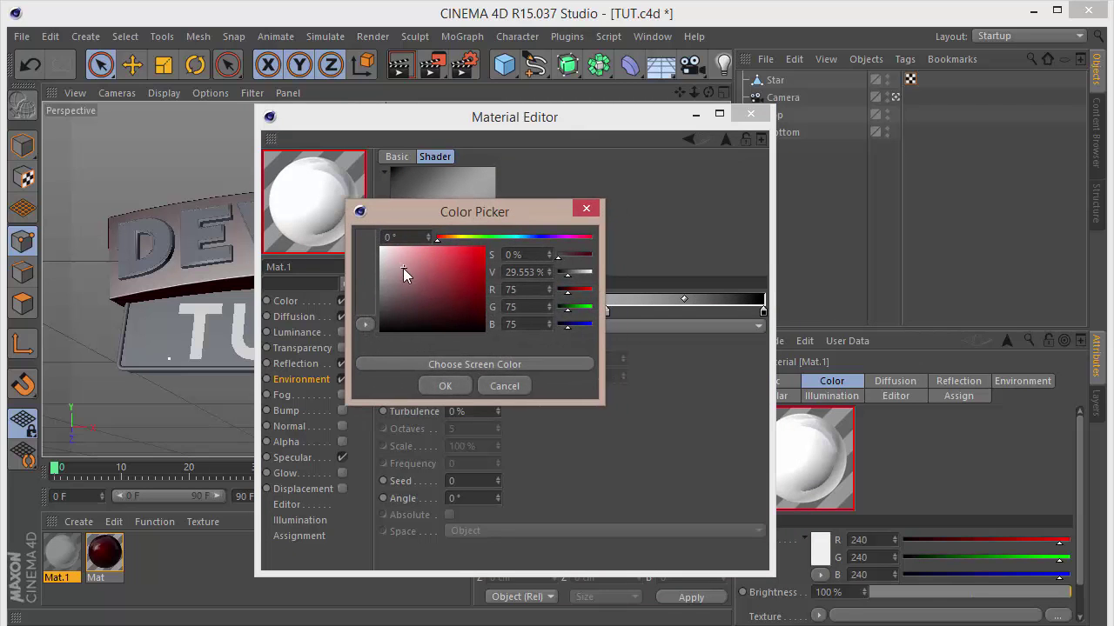
{"action": "left_click", "coordinate": [454, 388]}
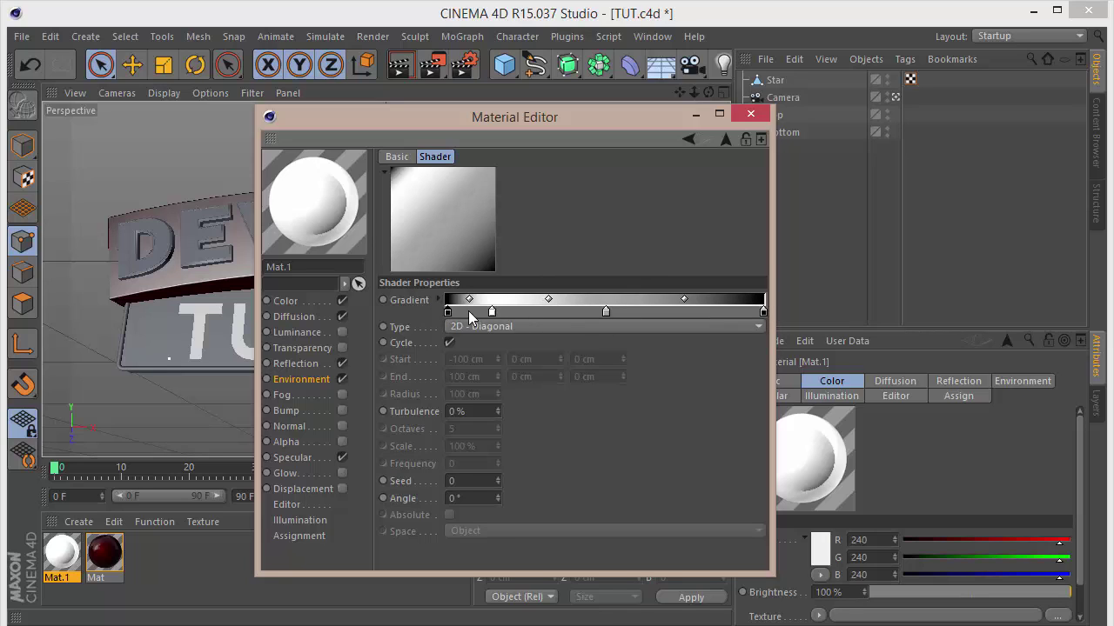
{"action": "left_click_drag", "start_coordinate": [492, 312], "coordinate": [488, 311]}
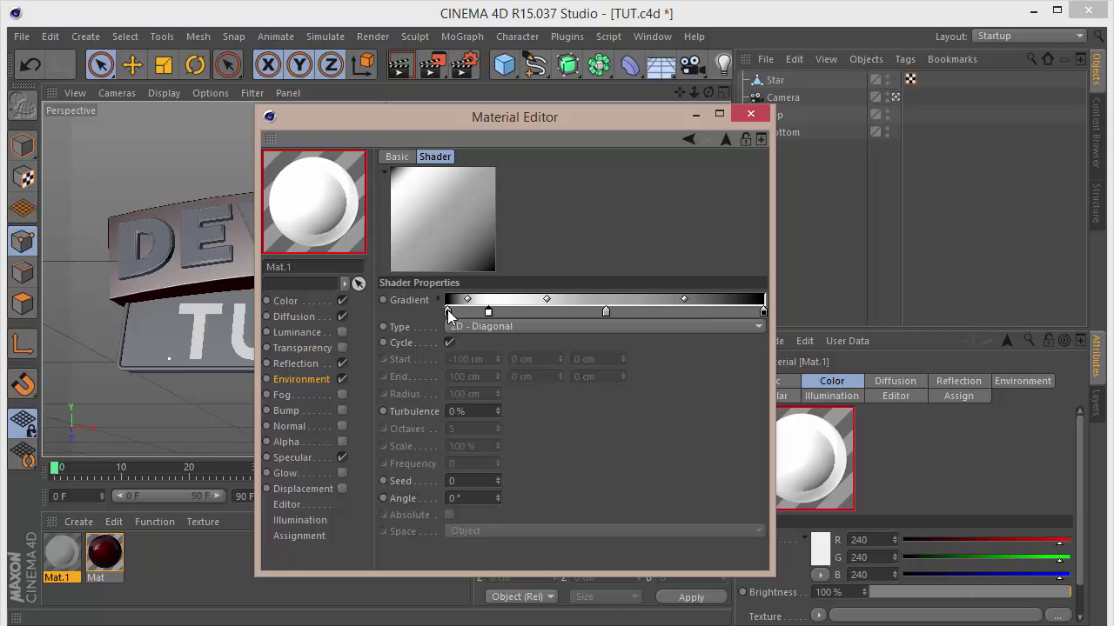
Step: Add a black knot after the gradient's first white knot and a white knot between it and the grey midway knot
{"action": "double_click", "coordinate": [521, 311]}
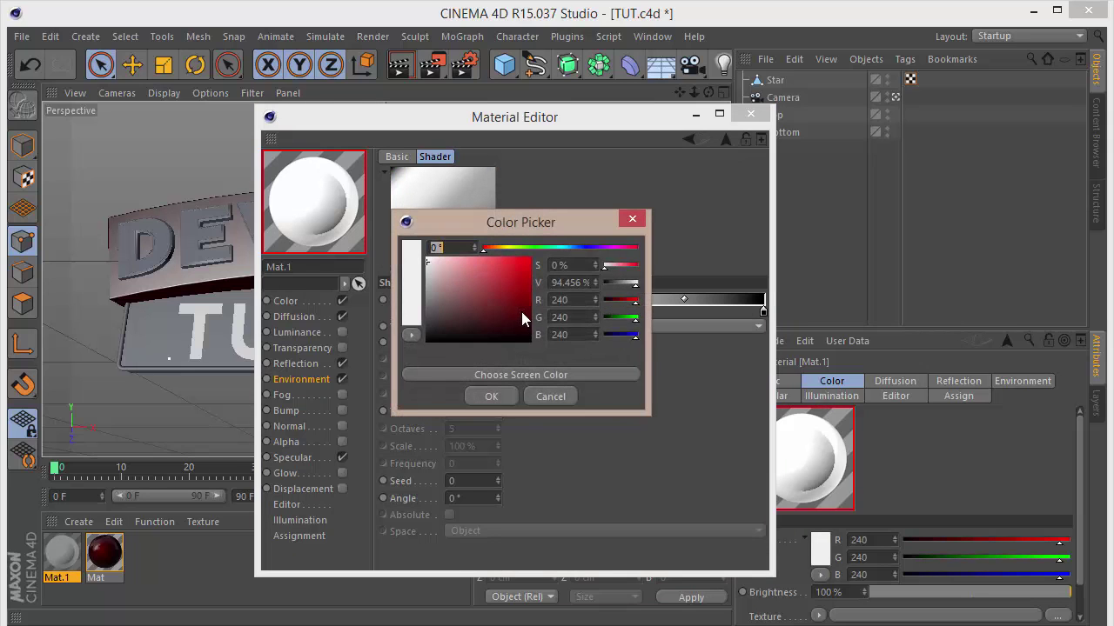
{"action": "left_click", "coordinate": [492, 399]}
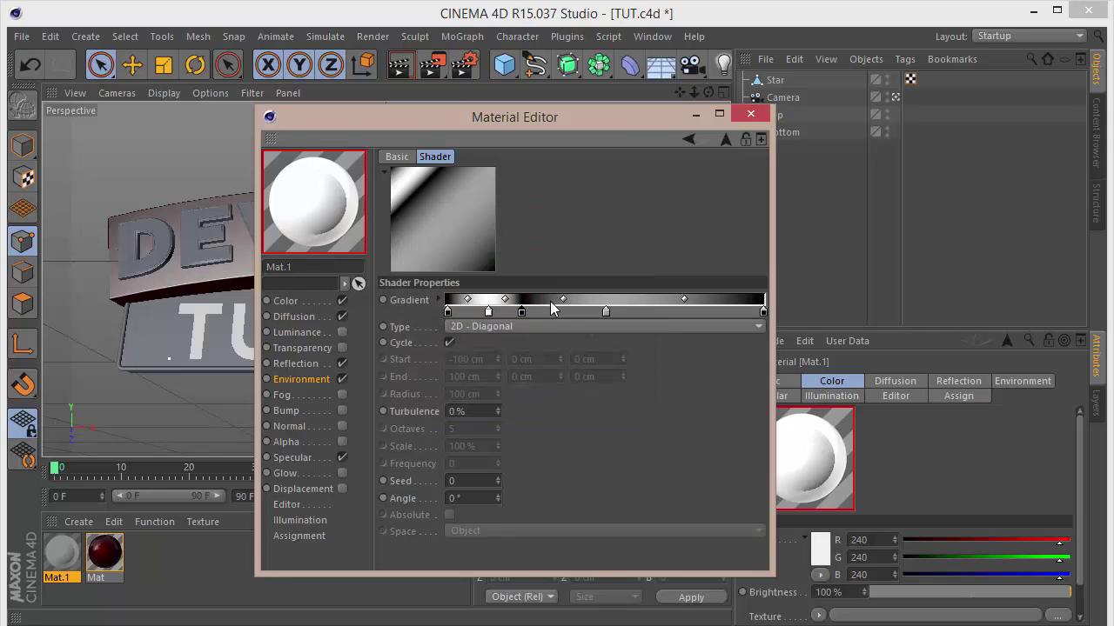
{"action": "left_click", "coordinate": [564, 312]}
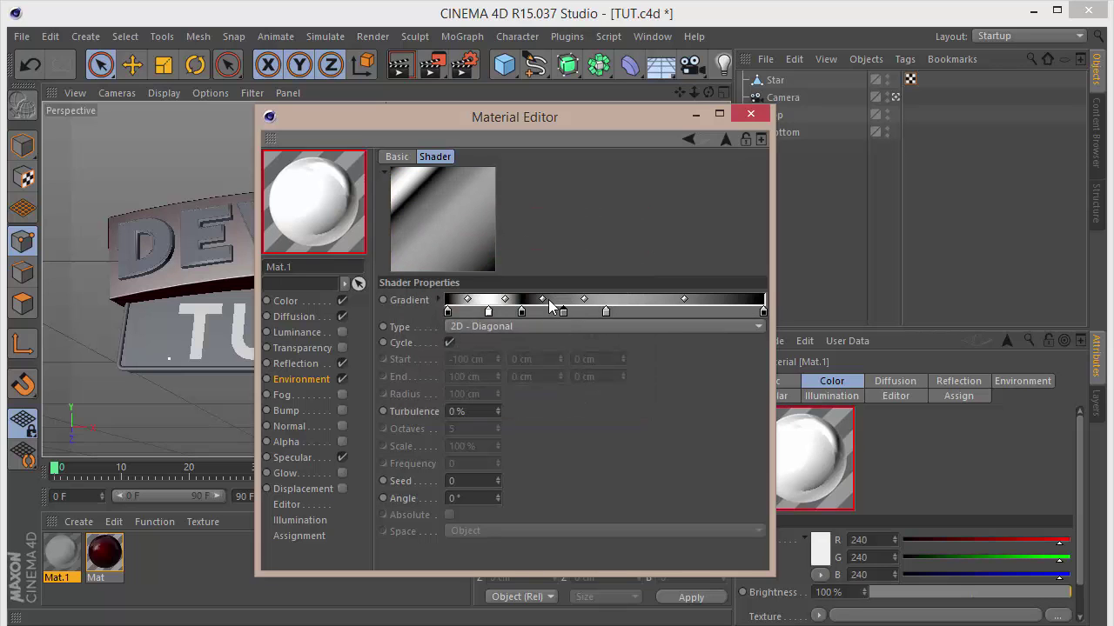
{"action": "double_click", "coordinate": [564, 312]}
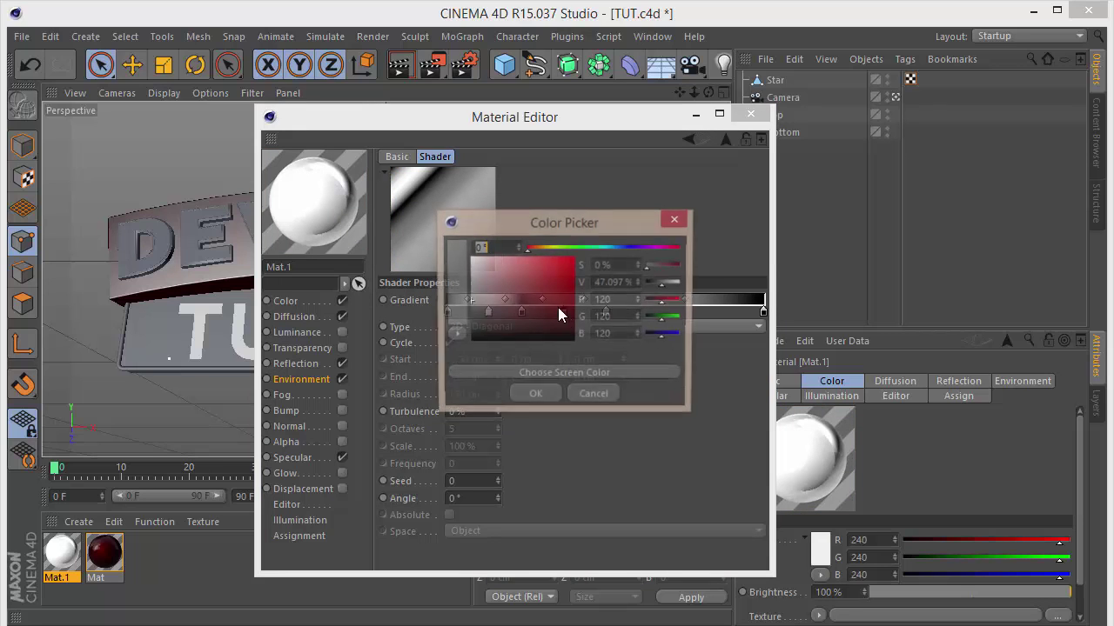
{"action": "left_click", "coordinate": [545, 398]}
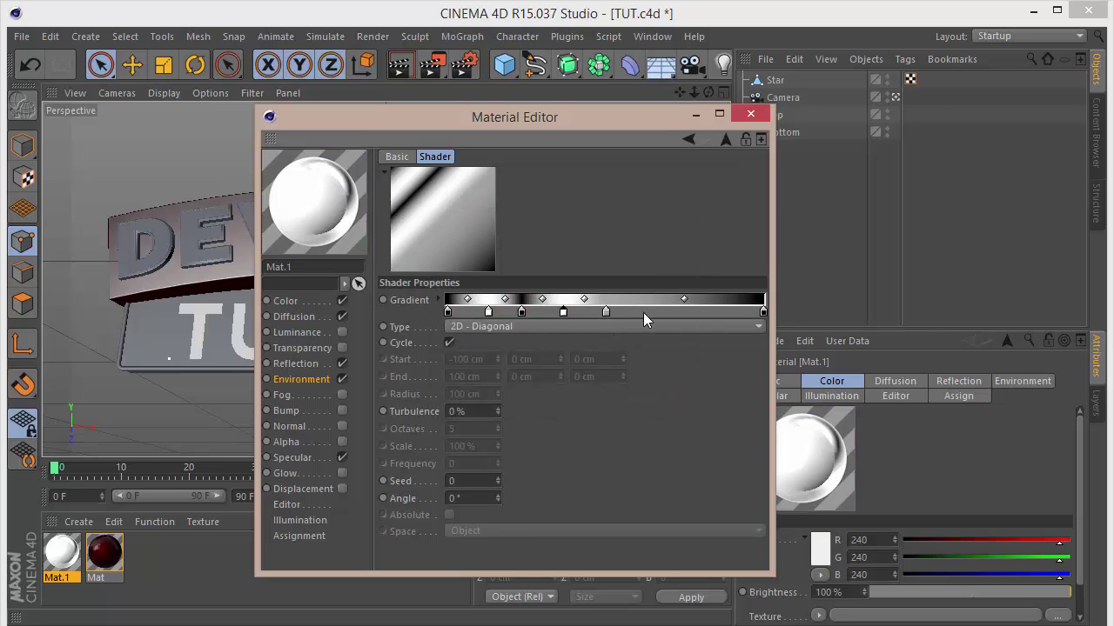
Step: Move the gradient's black end knot close behind the grey one and add a white knot and a black knot after it
{"action": "left_click_drag", "start_coordinate": [764, 311], "coordinate": [647, 311]}
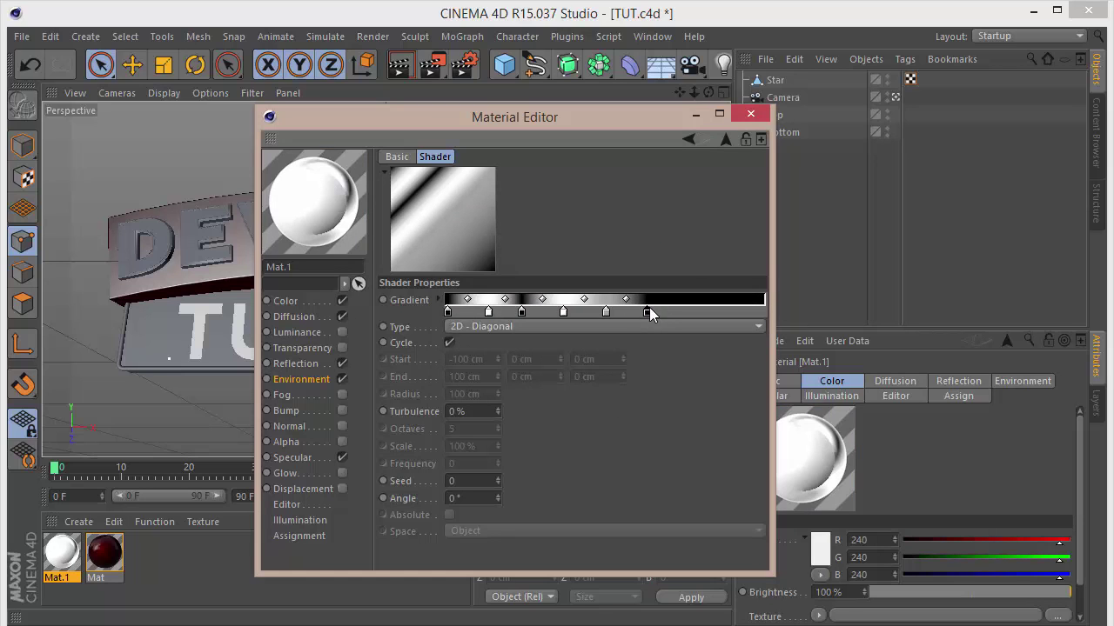
{"action": "double_click", "coordinate": [648, 311]}
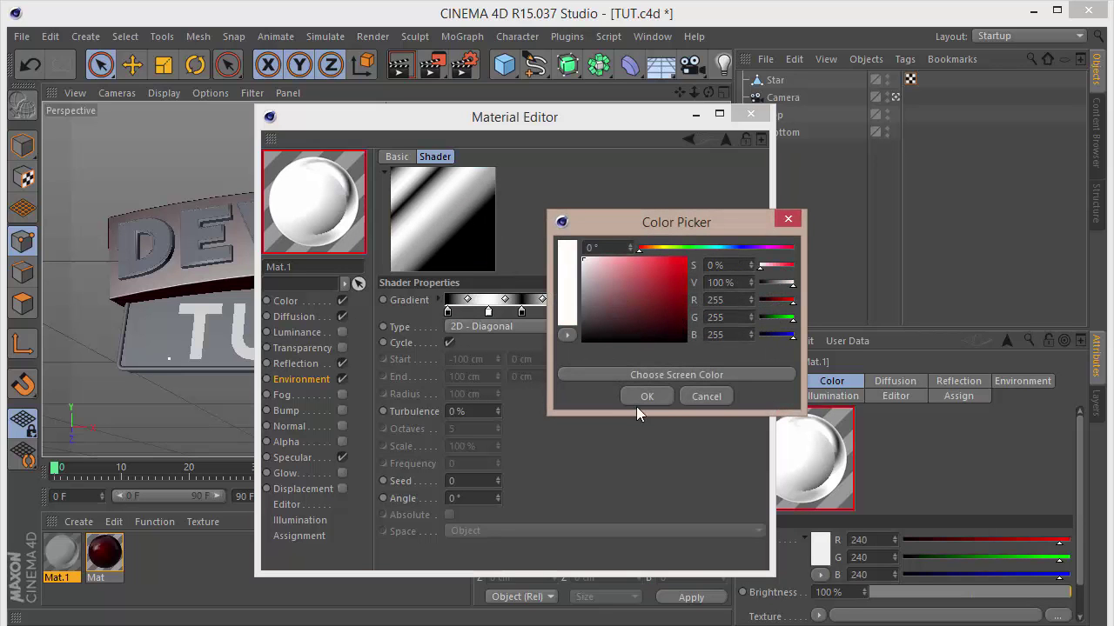
{"action": "left_click", "coordinate": [643, 397]}
{"action": "double_click", "coordinate": [707, 311]}
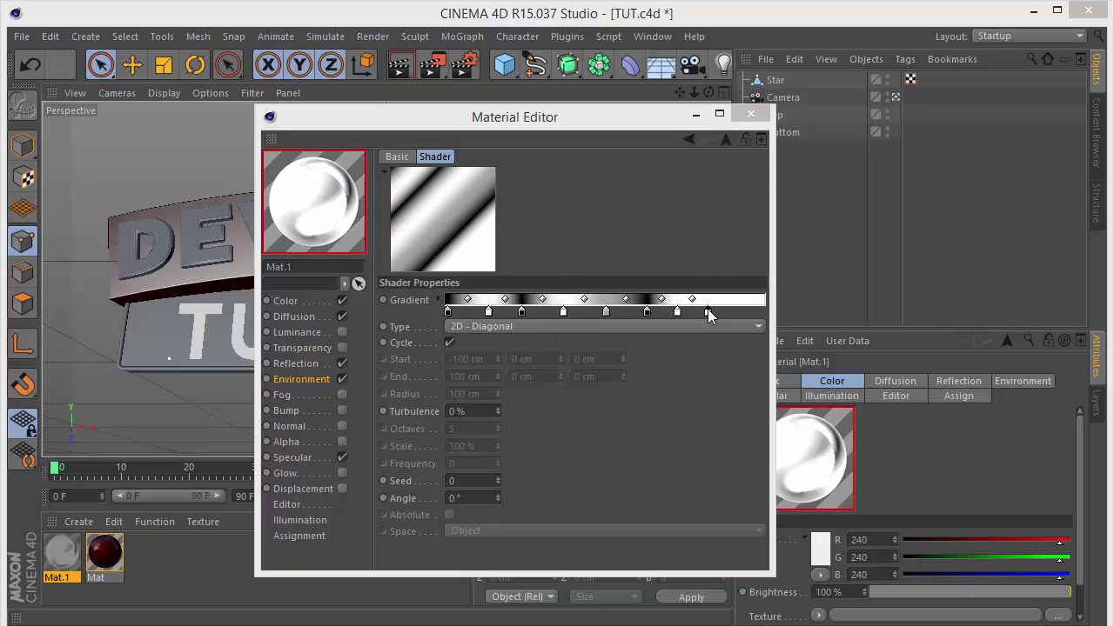
{"action": "left_click", "coordinate": [686, 302]}
{"action": "left_click", "coordinate": [679, 394]}
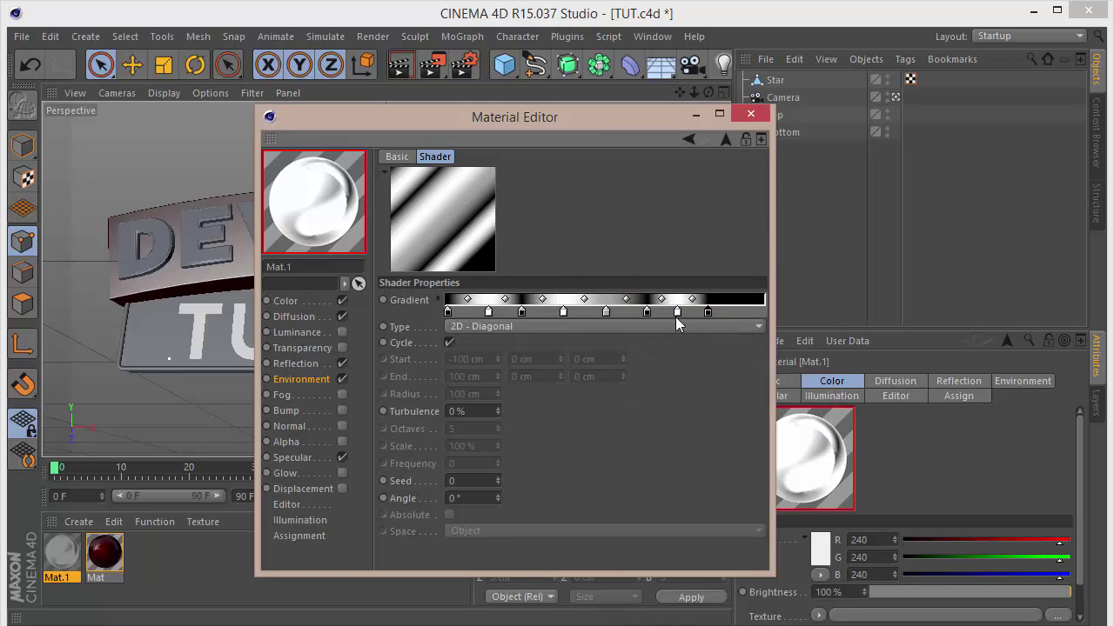
Step: Add a white knot after the last black knot and a grey knot with RGB 169 at the gradient's end
{"action": "left_click", "coordinate": [741, 311]}
{"action": "double_click", "coordinate": [741, 311]}
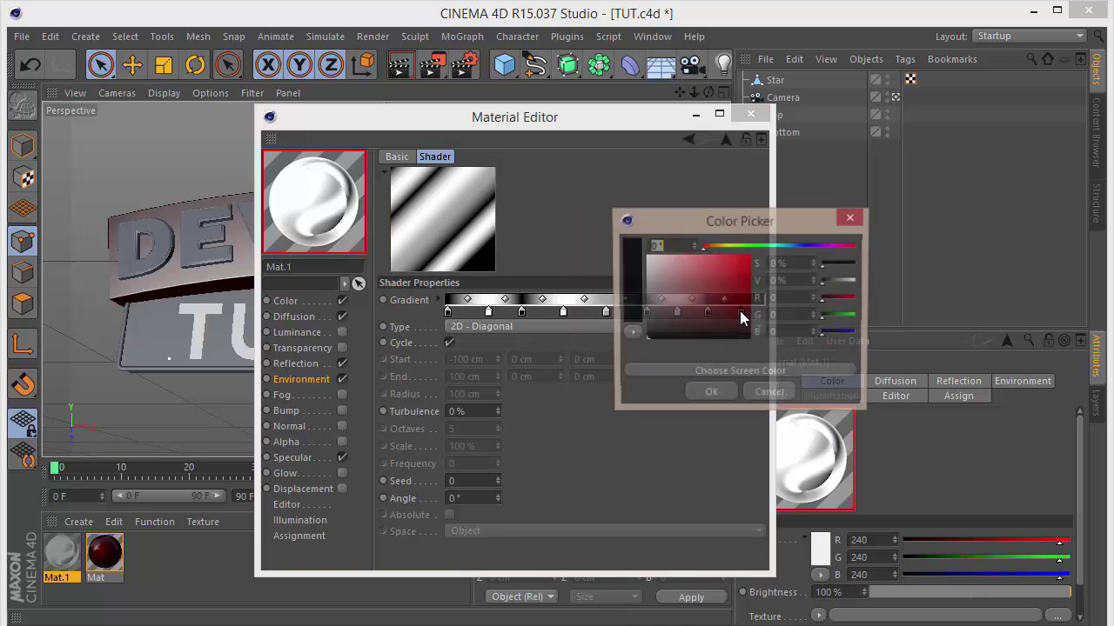
{"action": "left_click", "coordinate": [710, 395]}
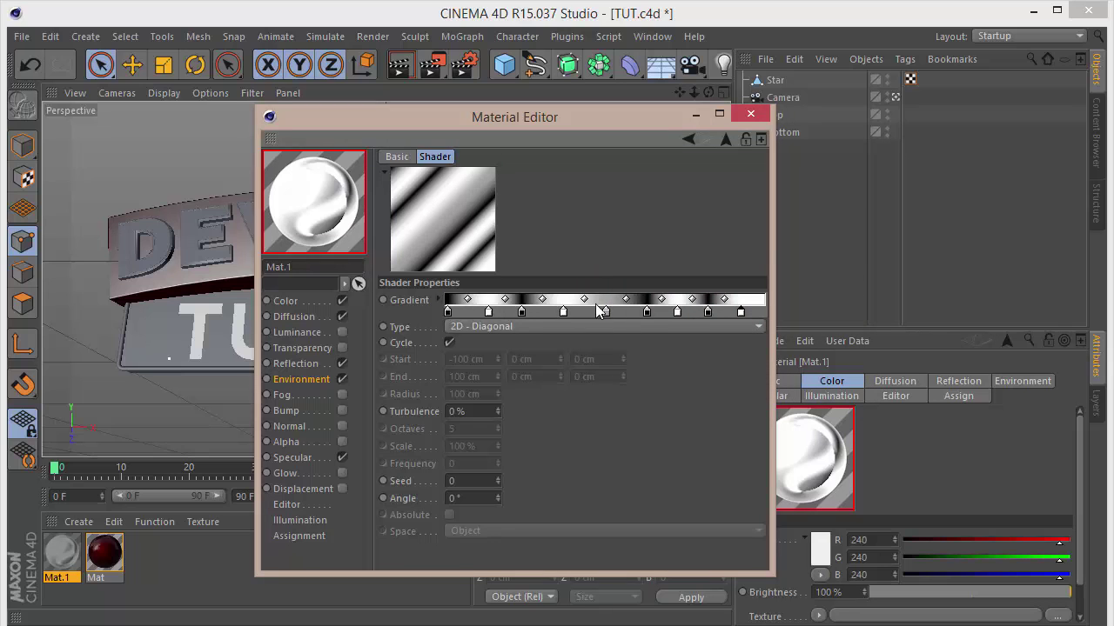
{"action": "left_click", "coordinate": [757, 312]}
{"action": "double_click", "coordinate": [758, 311]}
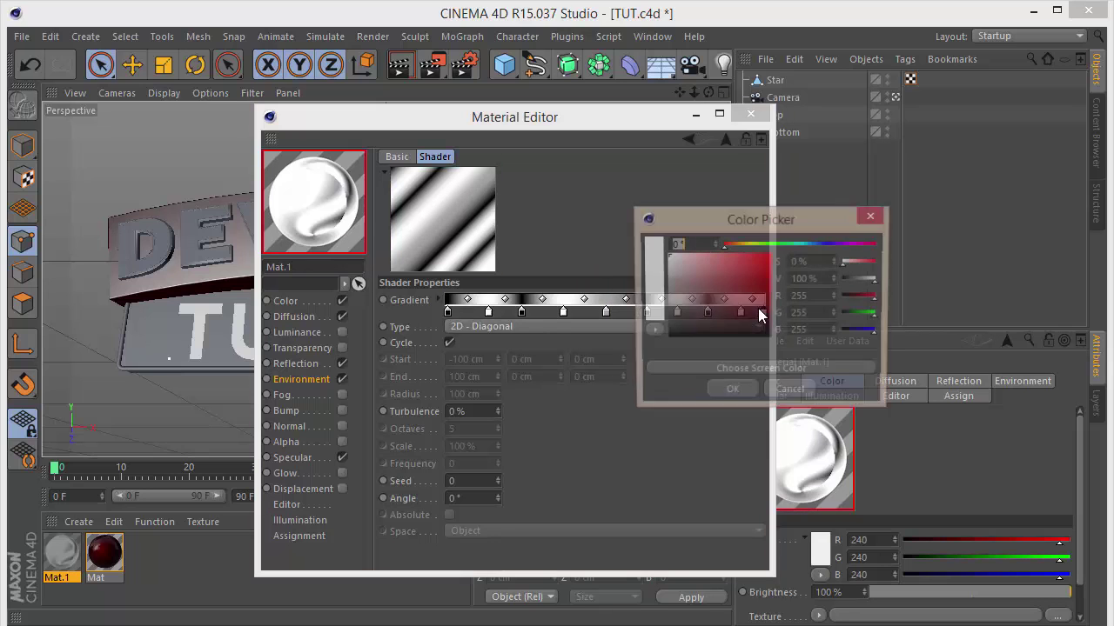
{"action": "left_click_drag", "start_coordinate": [708, 298], "coordinate": [610, 283]}
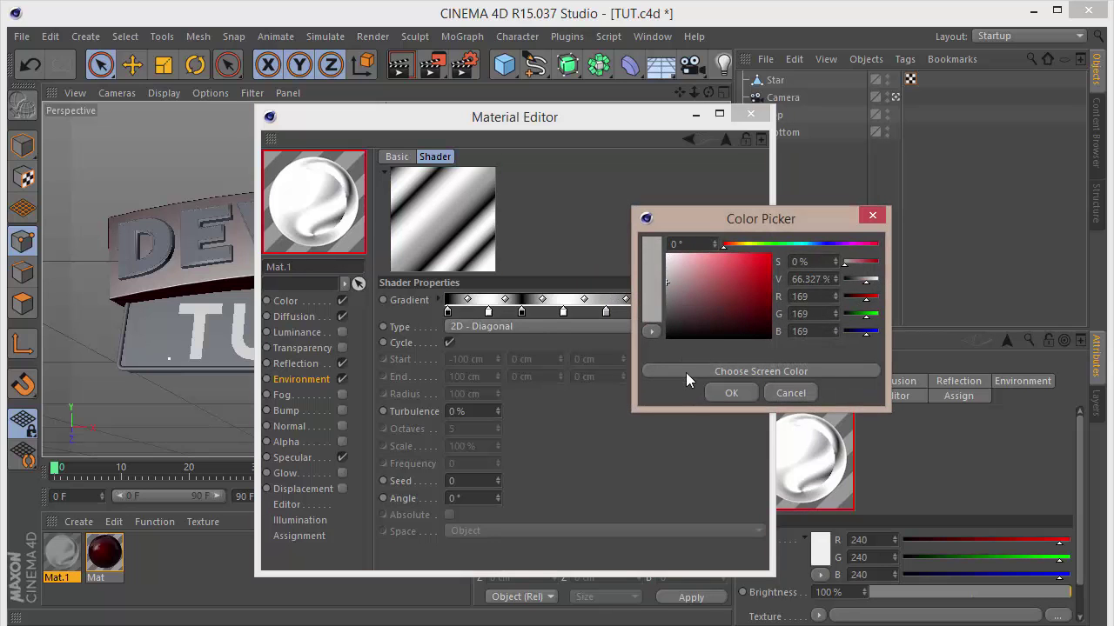
{"action": "left_click", "coordinate": [714, 392]}
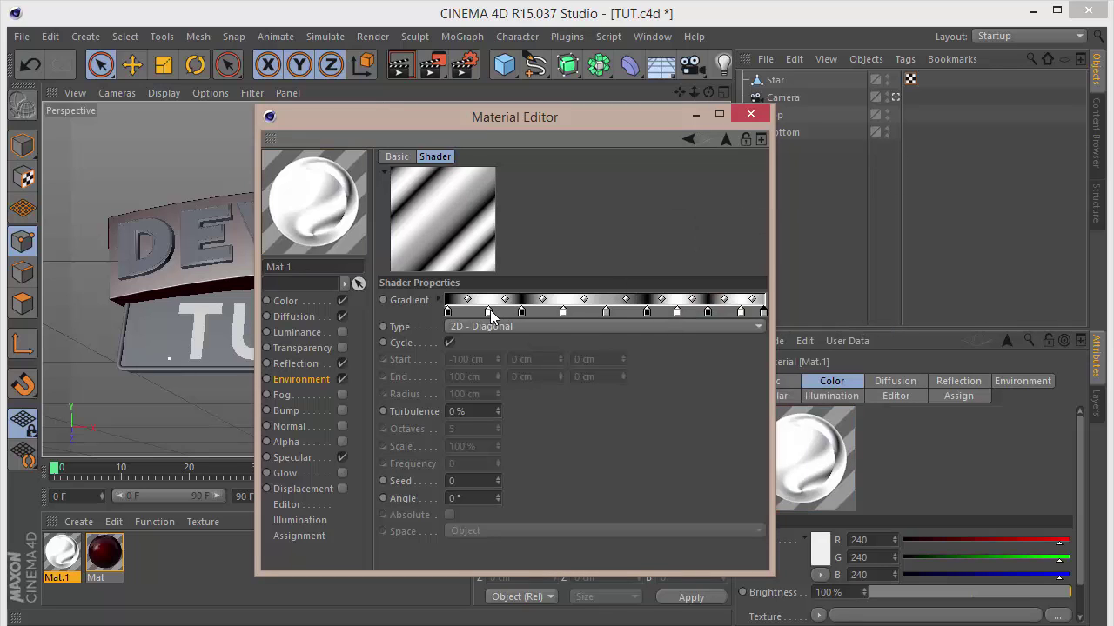
Step: Fine-tune the spacing of the white and black knots along the environment gradient
{"action": "left_click_drag", "start_coordinate": [488, 311], "coordinate": [558, 312]}
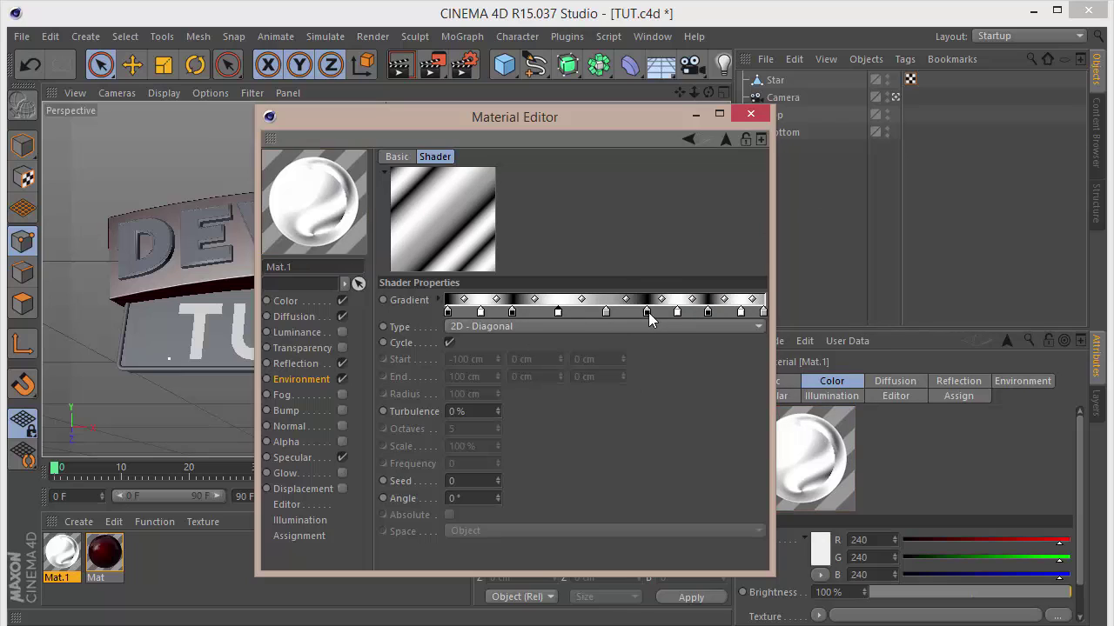
{"action": "left_click_drag", "start_coordinate": [646, 311], "coordinate": [644, 312]}
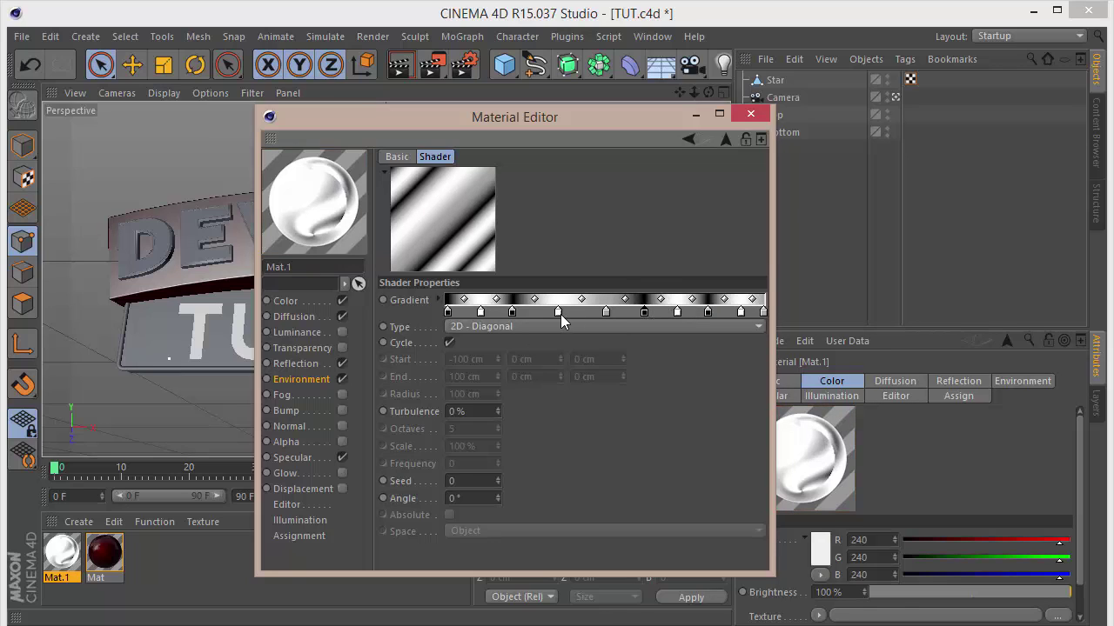
{"action": "left_click_drag", "start_coordinate": [560, 312], "coordinate": [492, 311]}
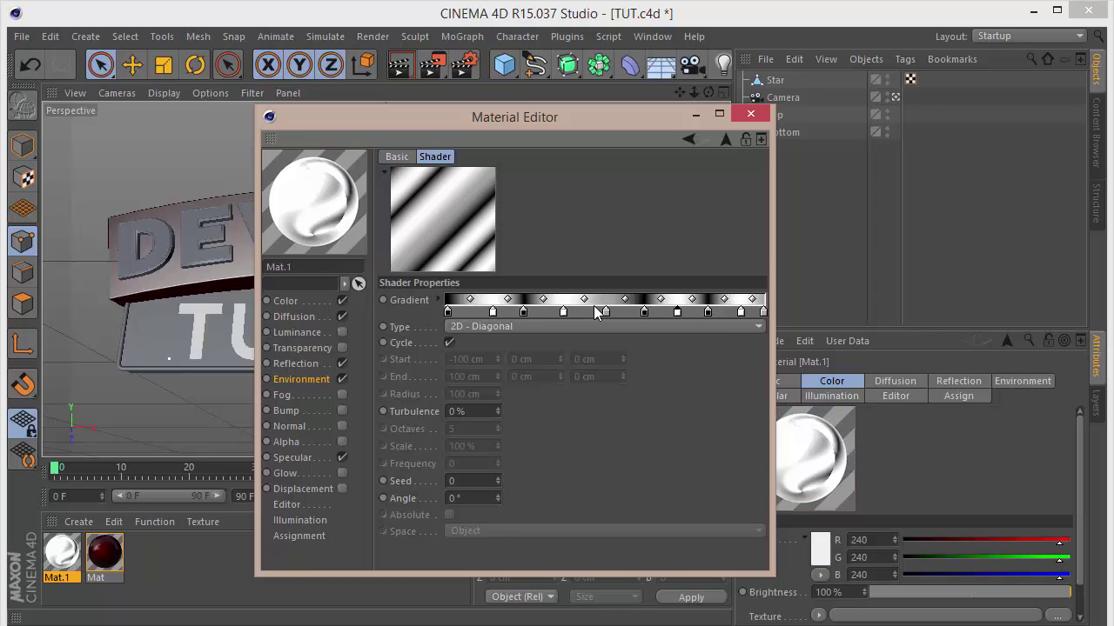
{"action": "left_click_drag", "start_coordinate": [492, 311], "coordinate": [527, 314]}
{"action": "left_click", "coordinate": [564, 313]}
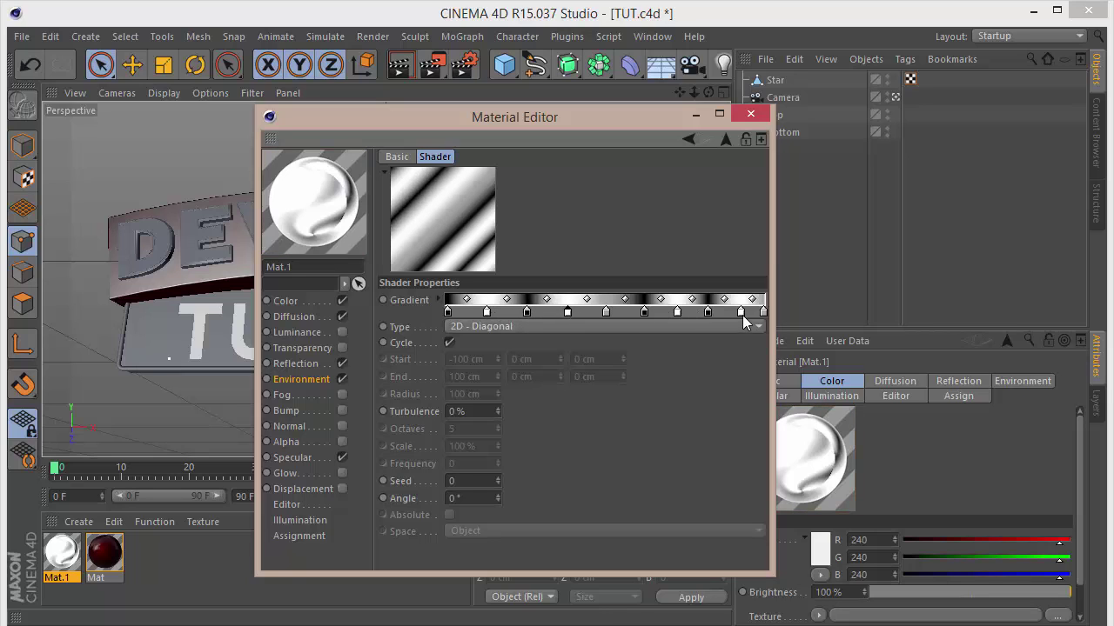
{"action": "left_click_drag", "start_coordinate": [741, 312], "coordinate": [738, 312]}
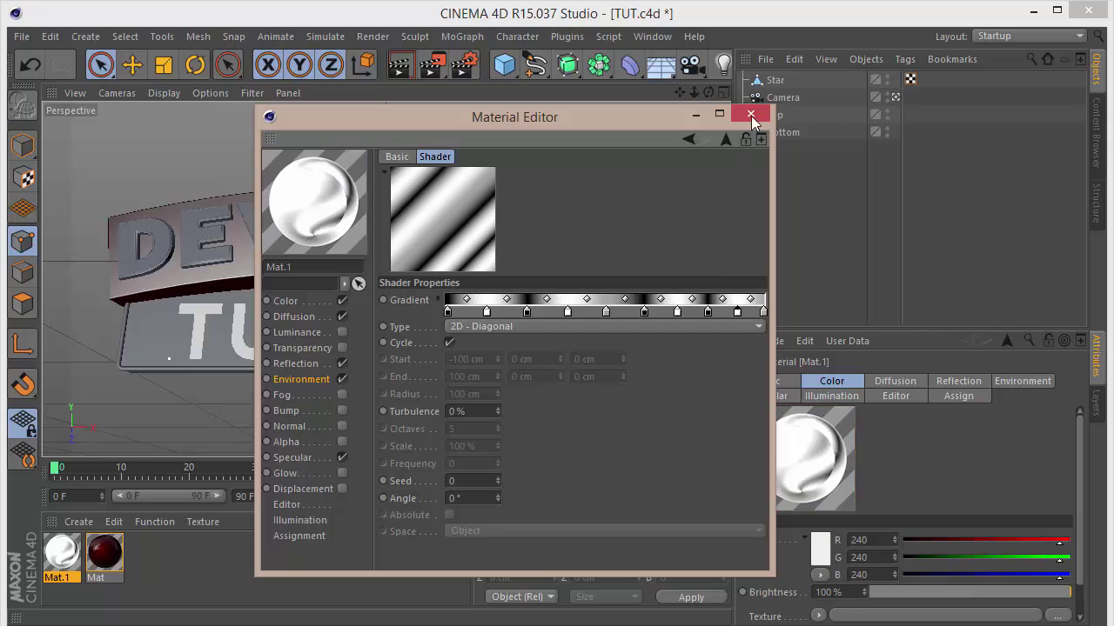
Step: Close the material's settings and apply the glossy white material Mat.1 to the star
{"action": "left_click", "coordinate": [750, 114]}
{"action": "left_click_drag", "start_coordinate": [57, 559], "coordinate": [388, 221]}
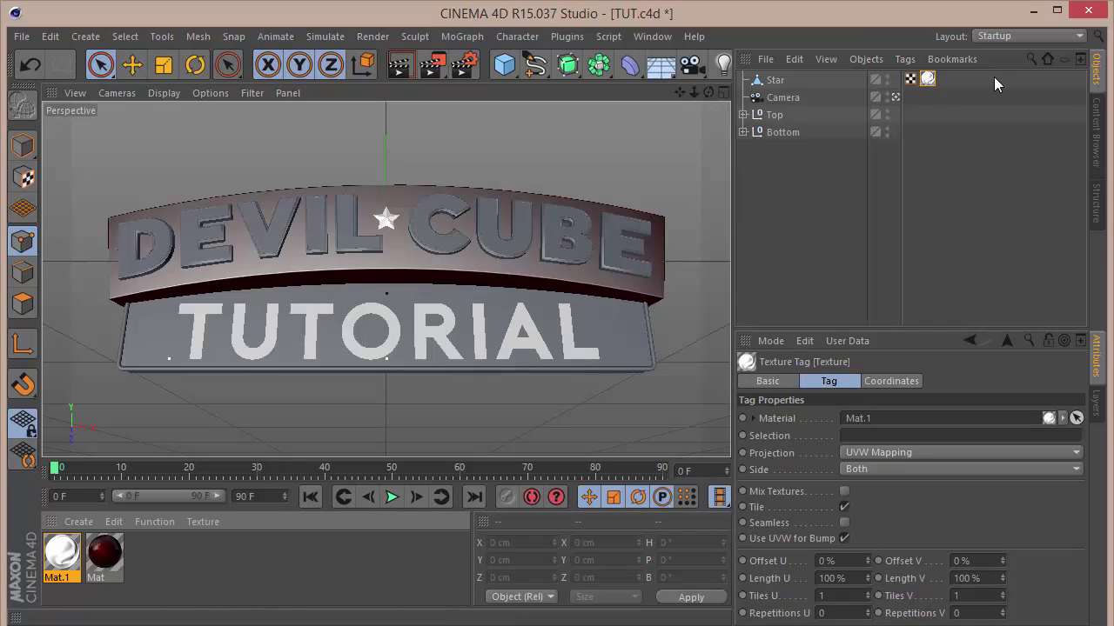
Step: Try Cubic projection on the star's texture tag and return the projection to UVW Mapping
{"action": "left_click", "coordinate": [875, 459]}
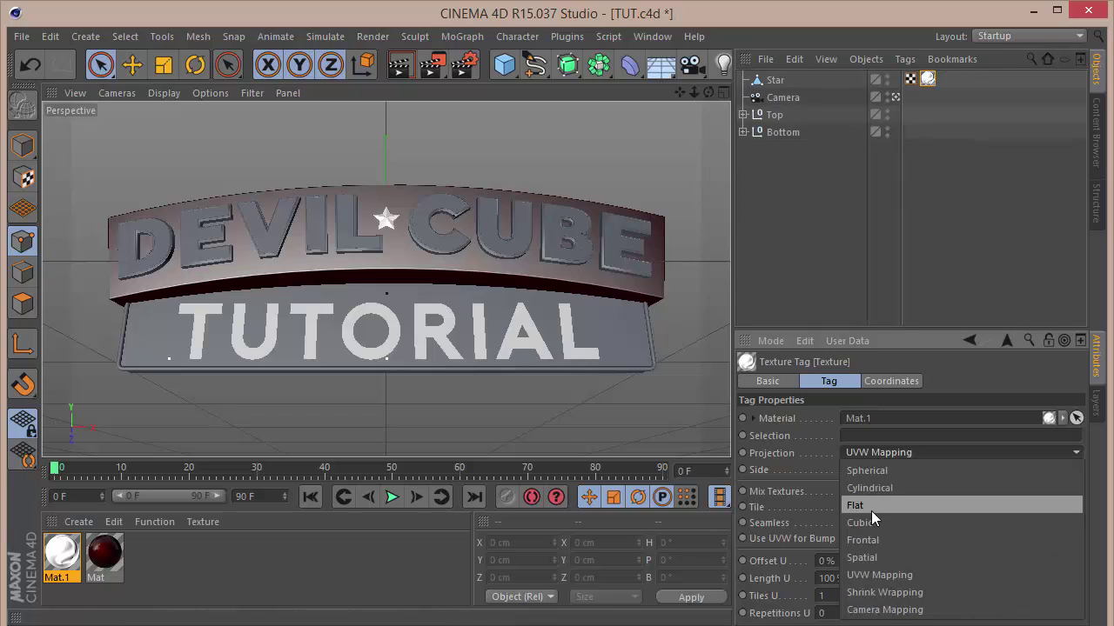
{"action": "left_click", "coordinate": [874, 505]}
{"action": "left_click", "coordinate": [792, 251]}
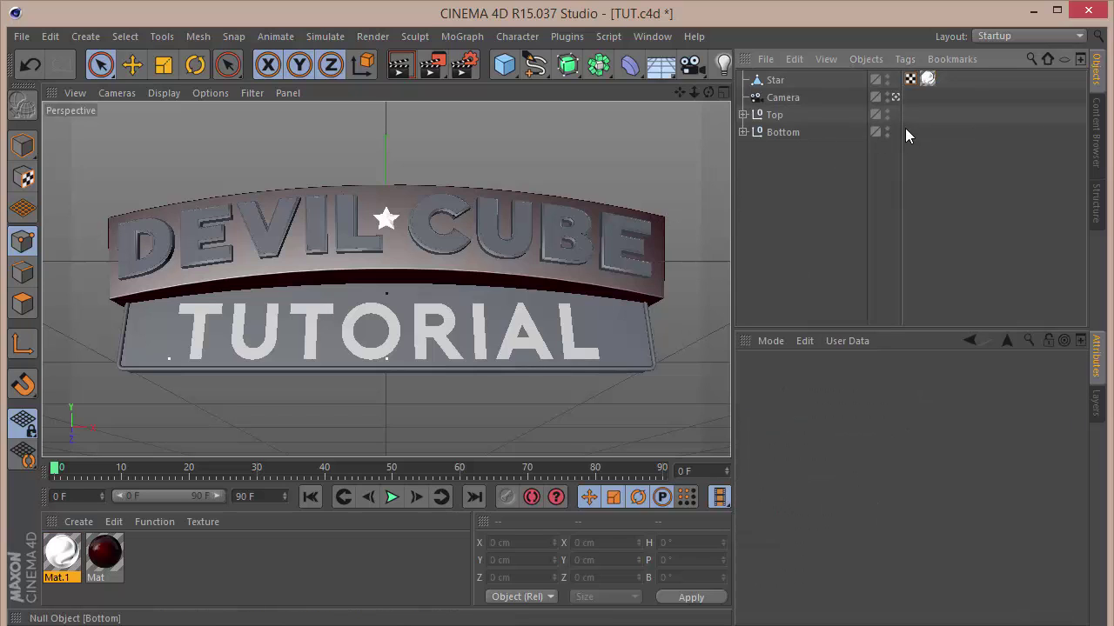
{"action": "left_click", "coordinate": [928, 79]}
{"action": "left_click", "coordinate": [882, 453]}
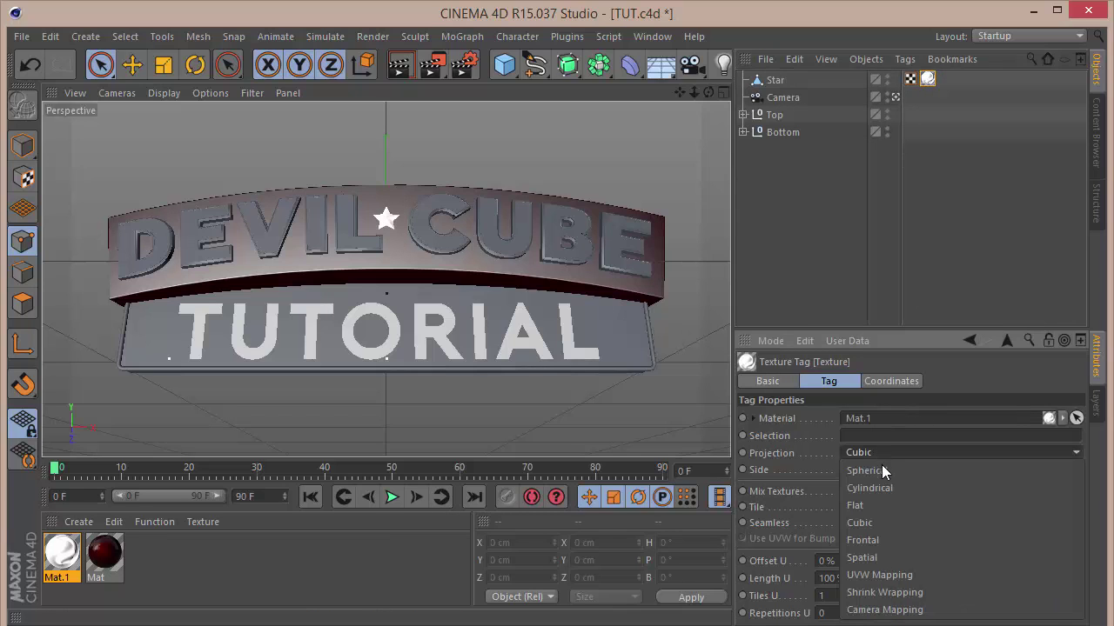
{"action": "left_click", "coordinate": [884, 571]}
{"action": "left_click", "coordinate": [806, 263]}
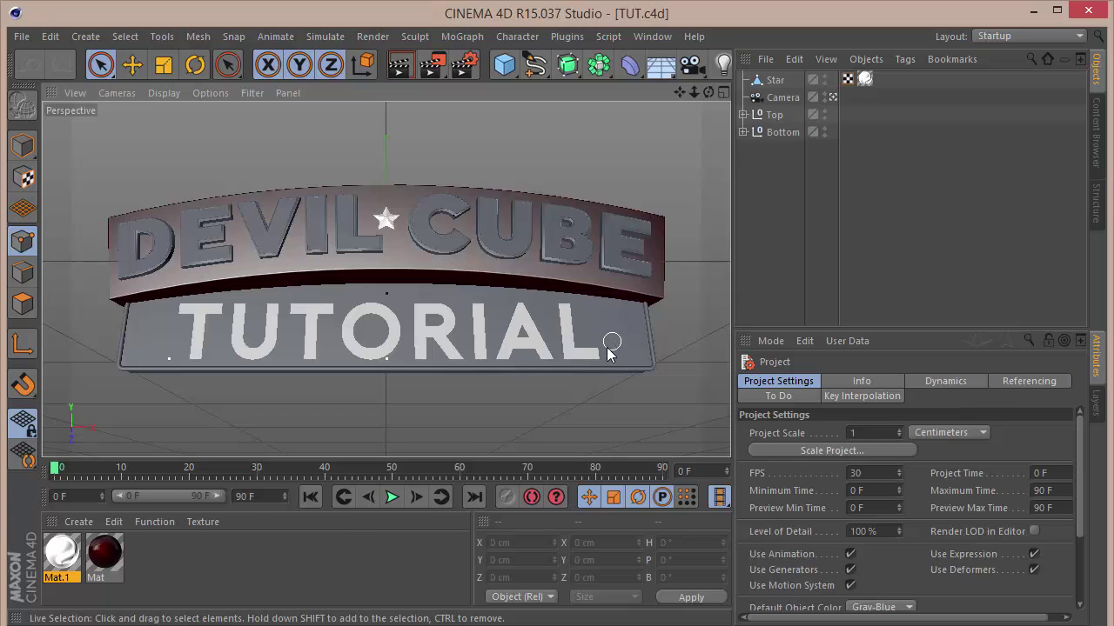
Step: Create a new material and set its colour to R 105 and G 150 for a blue tone
{"action": "double_click", "coordinate": [227, 550]}
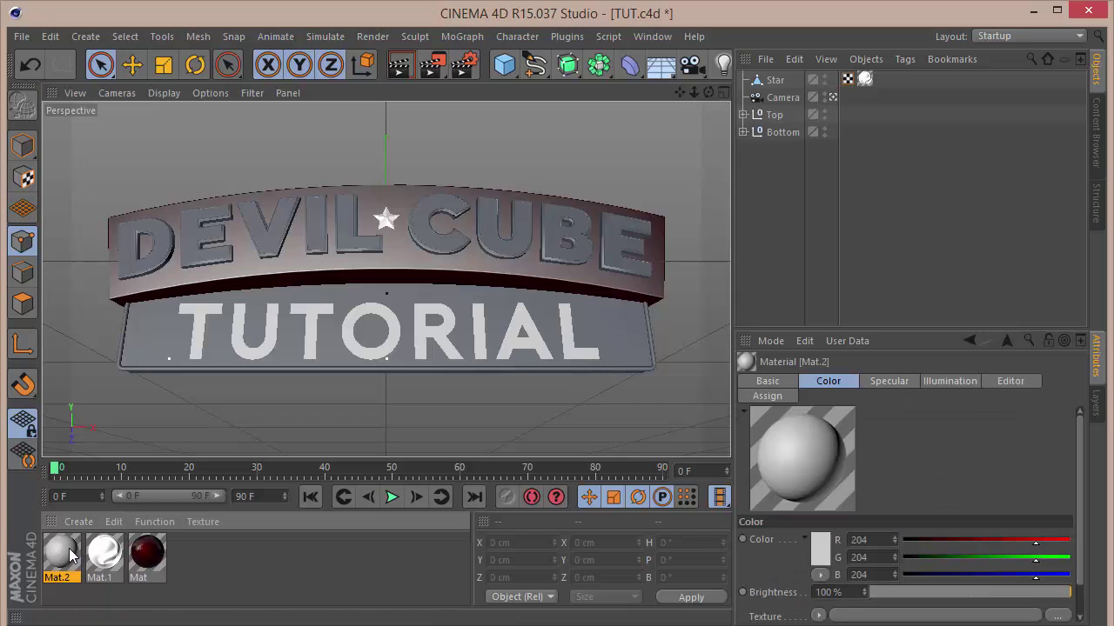
{"action": "double_click", "coordinate": [69, 548]}
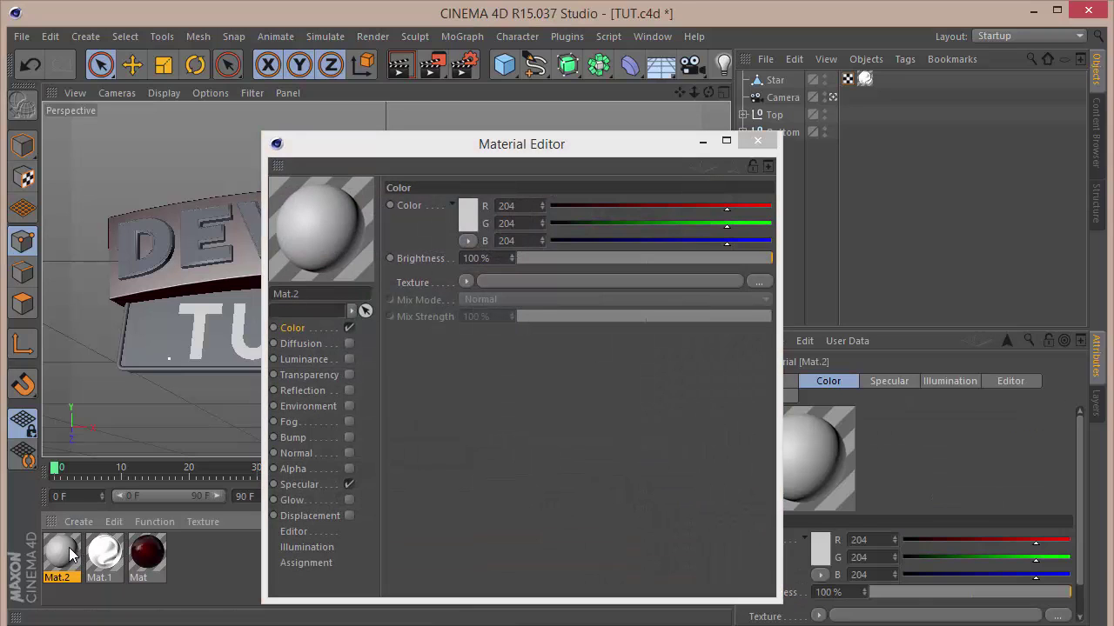
{"action": "left_click", "coordinate": [515, 206]}
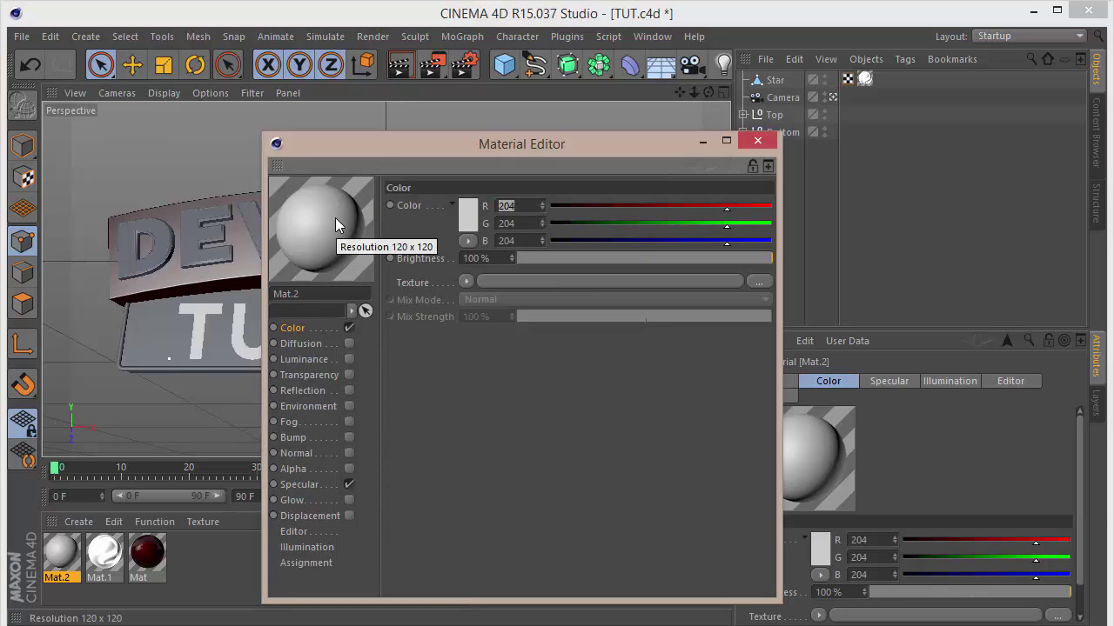
{"action": "type", "text": "105"}
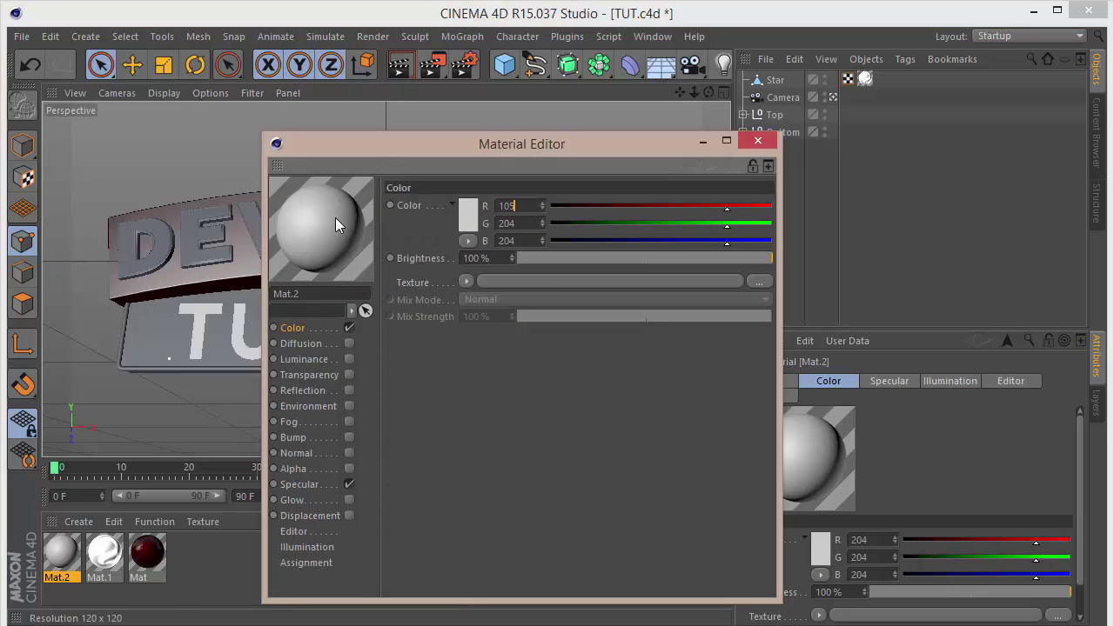
{"action": "key", "text": "Return"}
{"action": "key", "text": "Tab"}
{"action": "type", "text": "150"}
{"action": "key", "text": "Return"}
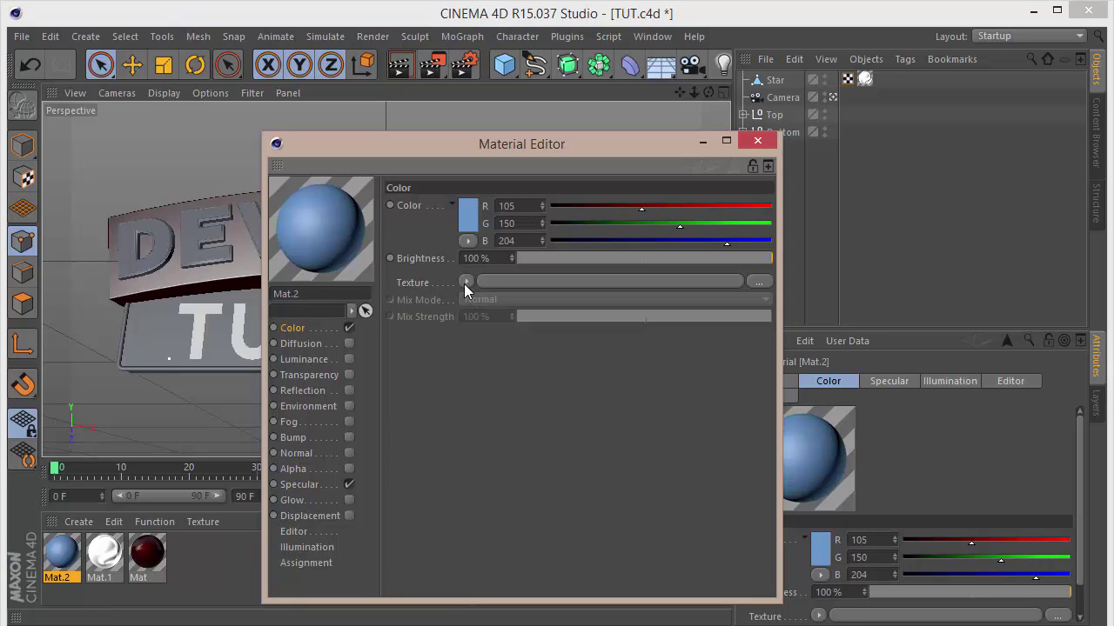
Step: Try a colour brightness of 150% on the blue material
{"action": "double_click", "coordinate": [499, 259]}
{"action": "type", "text": "150"}
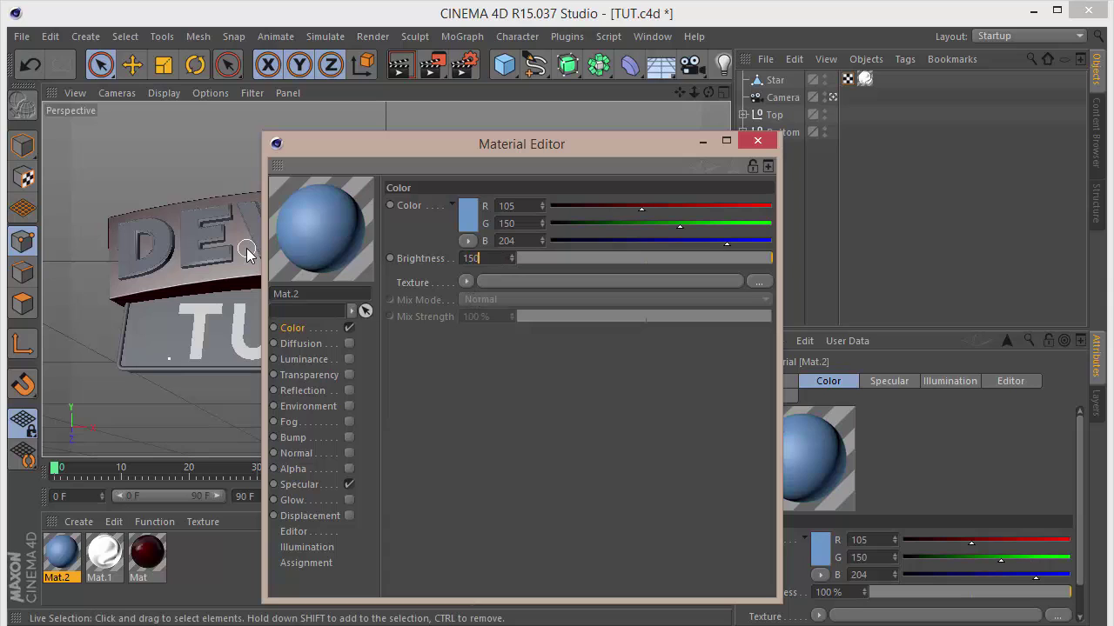
{"action": "key", "text": "Return"}
{"action": "left_click", "coordinate": [247, 250]}
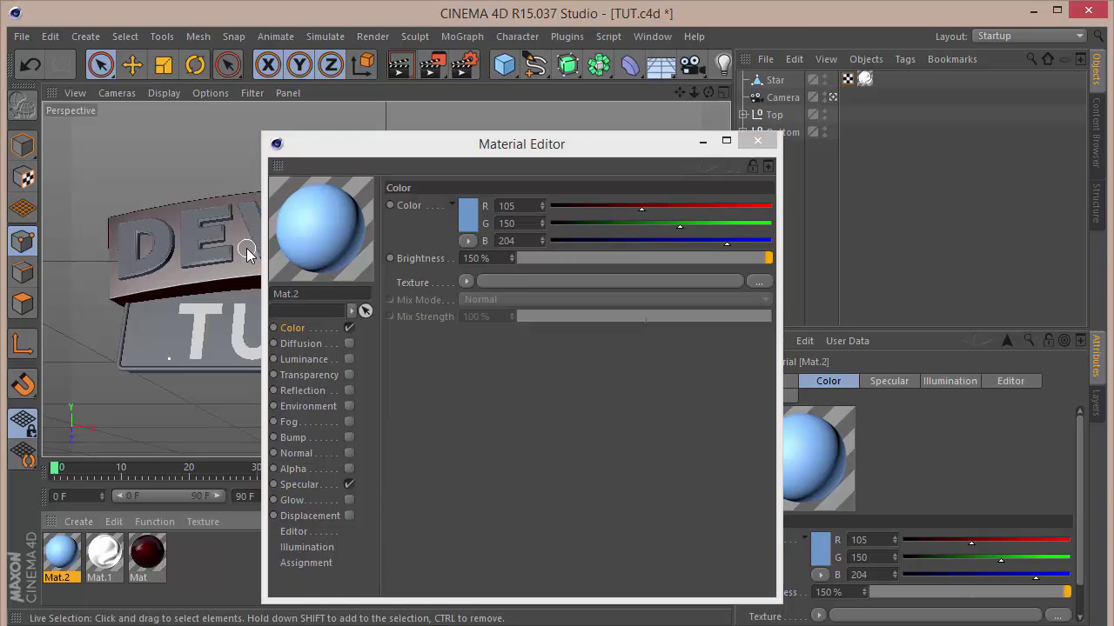
Step: Set the blue material's colour brightness to 200%
{"action": "left_click_drag", "start_coordinate": [502, 260], "coordinate": [4, 363]}
{"action": "type", "text": "200"}
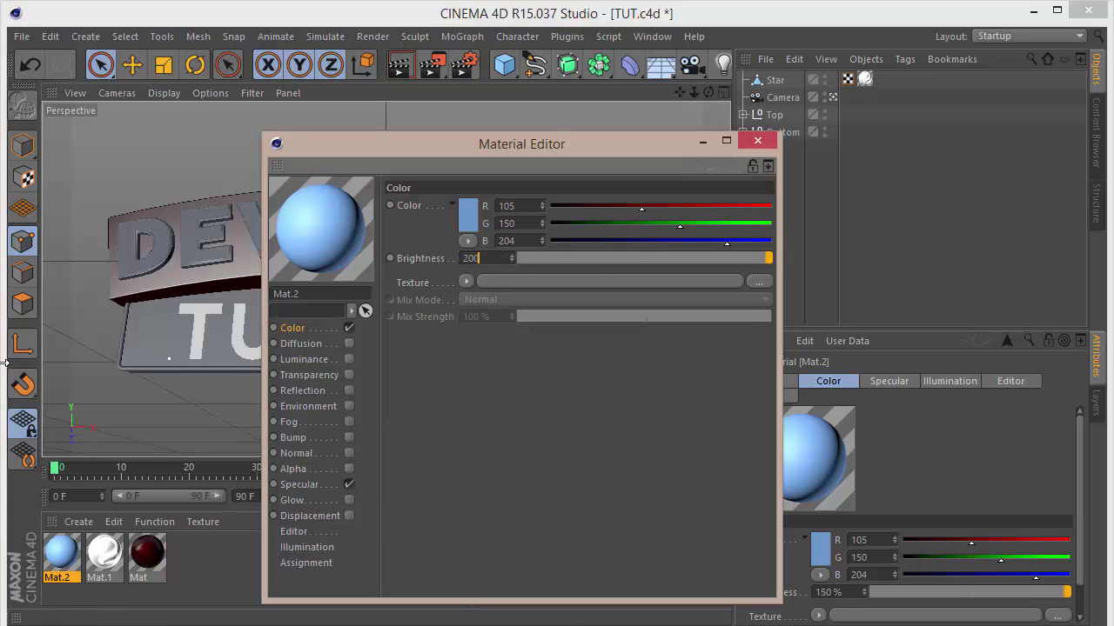
{"action": "key", "text": "Return"}
Step: Load a Layer shader as the blue material's colour texture and set its mix mode to Multiply
{"action": "left_click", "coordinate": [467, 283]}
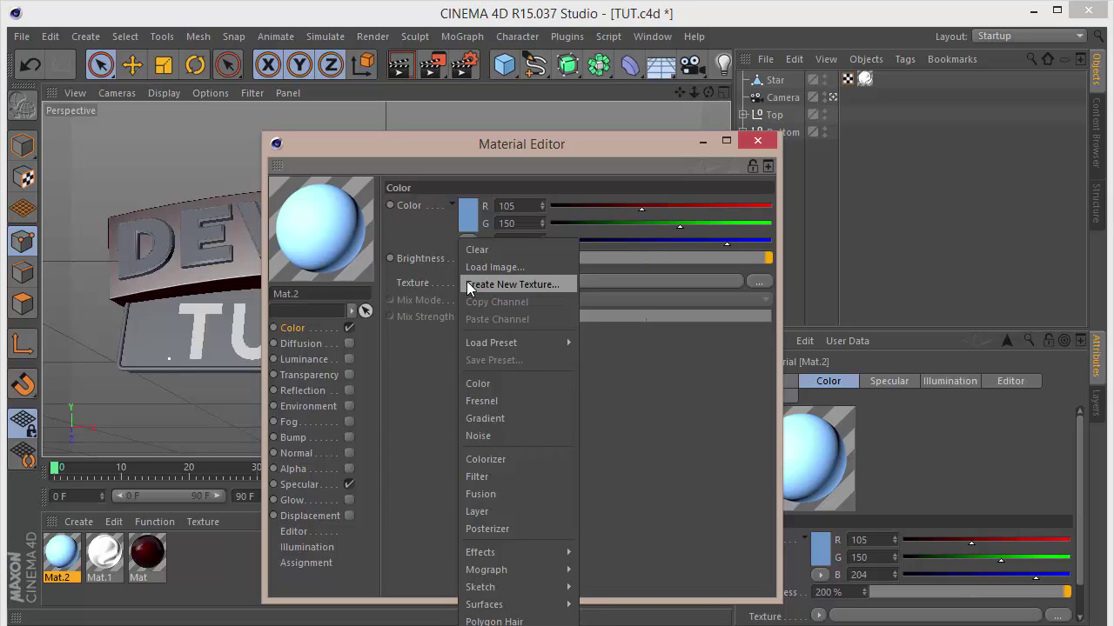
{"action": "left_click", "coordinate": [496, 511]}
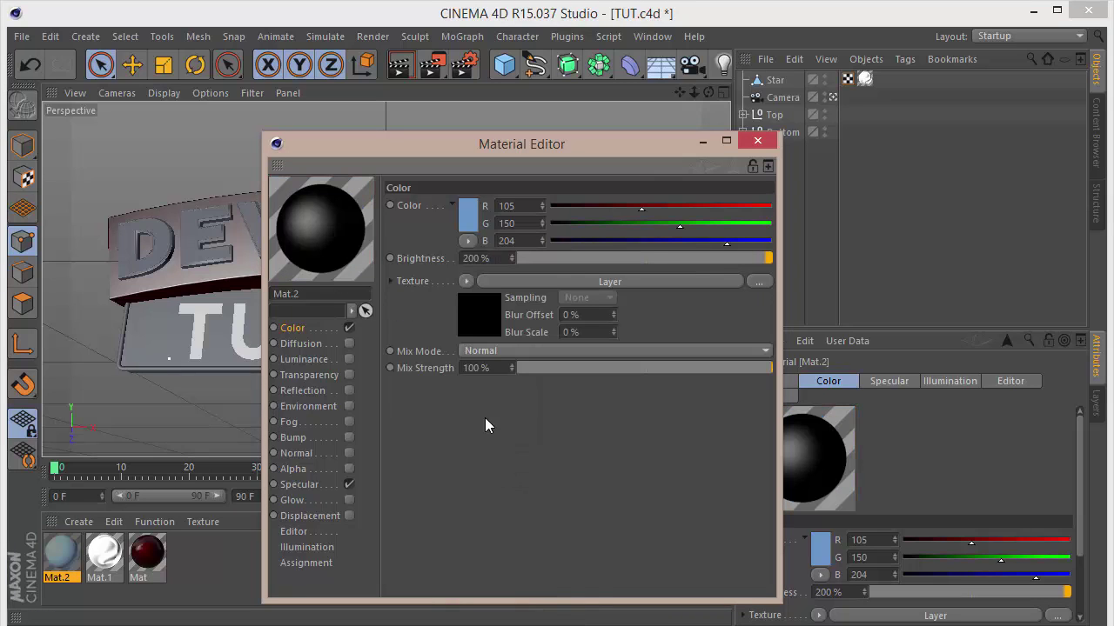
{"action": "left_click", "coordinate": [489, 352]}
{"action": "left_click", "coordinate": [515, 420]}
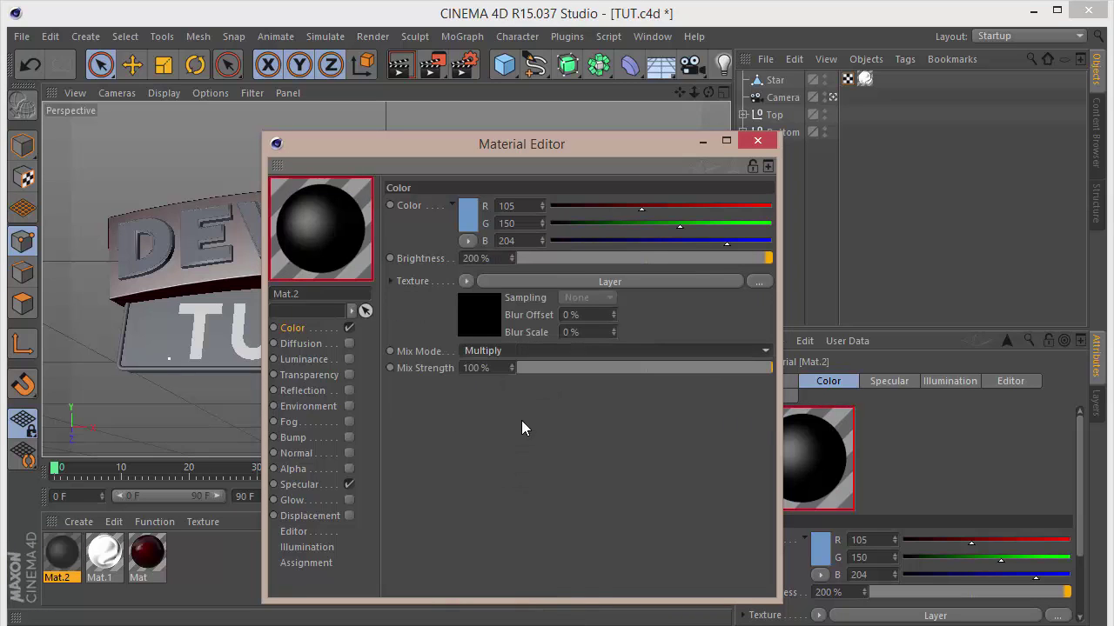
Step: Add a Tiles shader to the layer stack of the blue material's colour texture
{"action": "left_click", "coordinate": [474, 306]}
{"action": "left_click", "coordinate": [490, 343]}
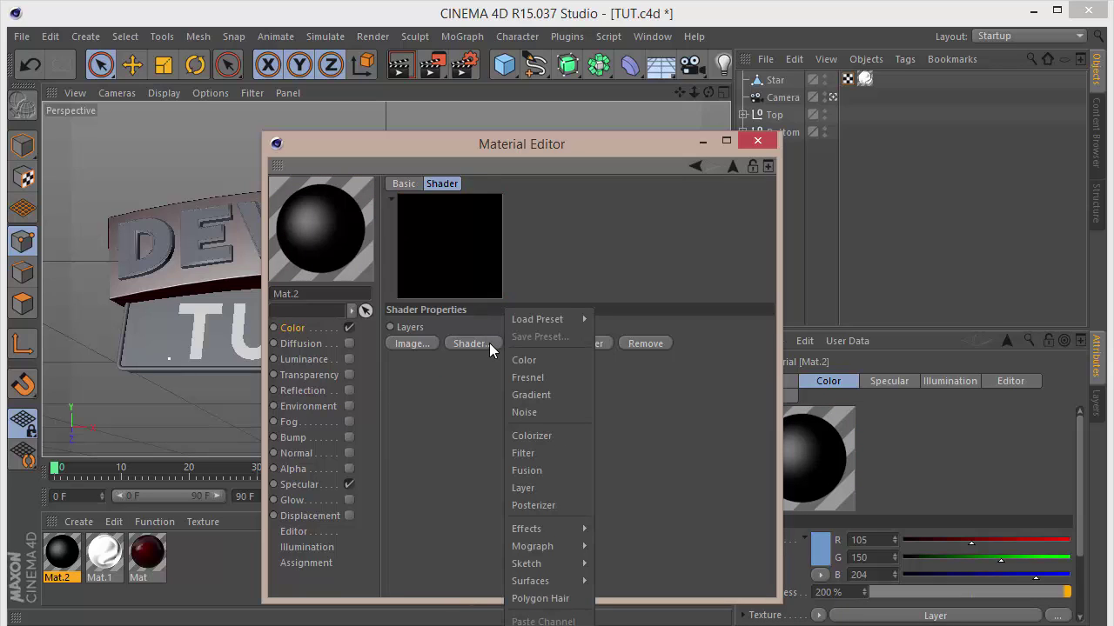
{"action": "mouse_move", "coordinate": [559, 534]}
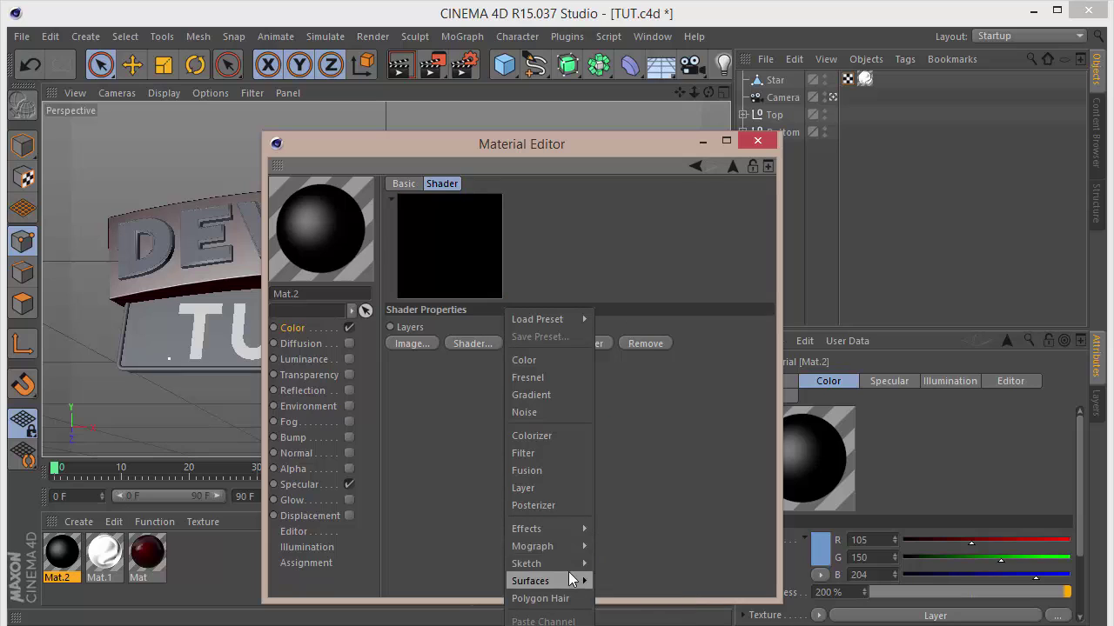
{"action": "mouse_move", "coordinate": [572, 580]}
{"action": "left_click", "coordinate": [629, 582]}
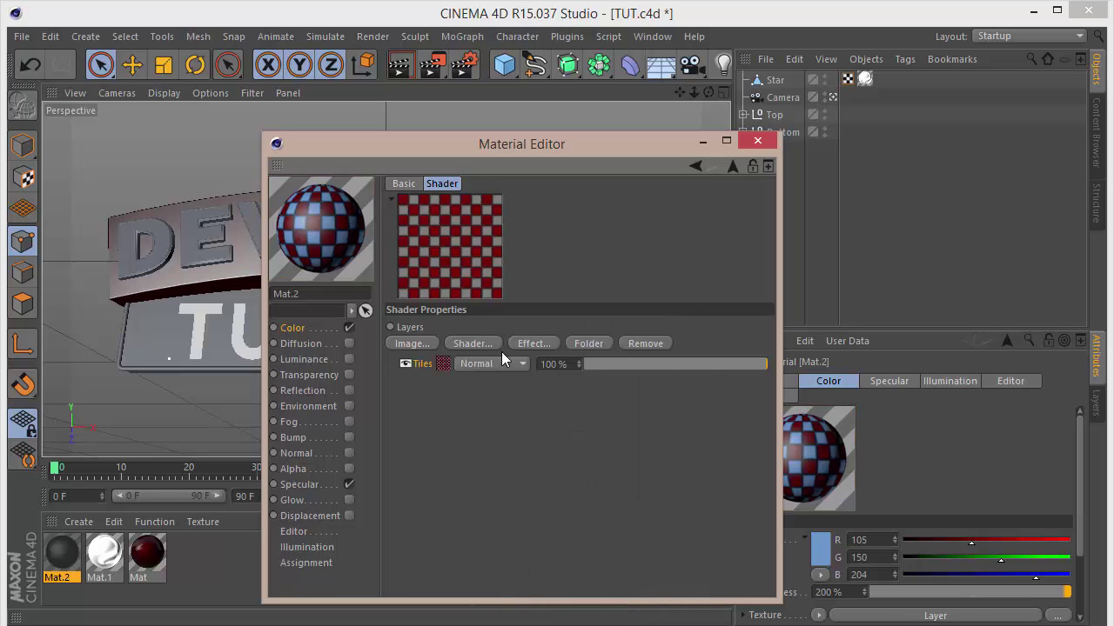
Step: Set the Tiles shader's pattern to Circles 1, with grout width 70% and bevel width 50%
{"action": "left_click", "coordinate": [444, 364]}
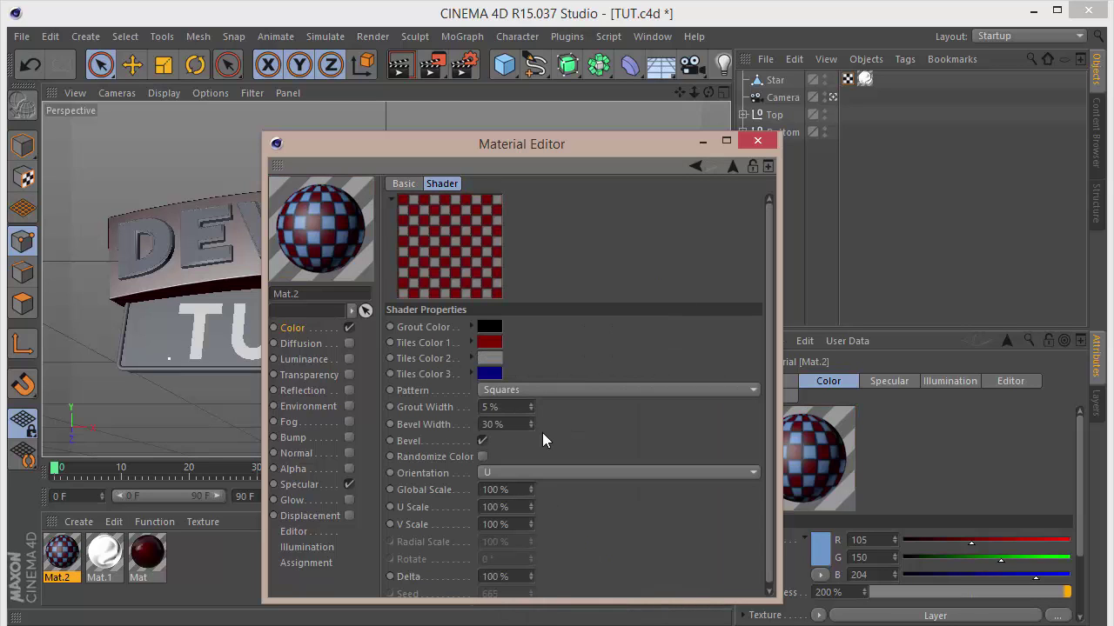
{"action": "key", "text": "alt+Left"}
{"action": "left_click", "coordinate": [444, 363]}
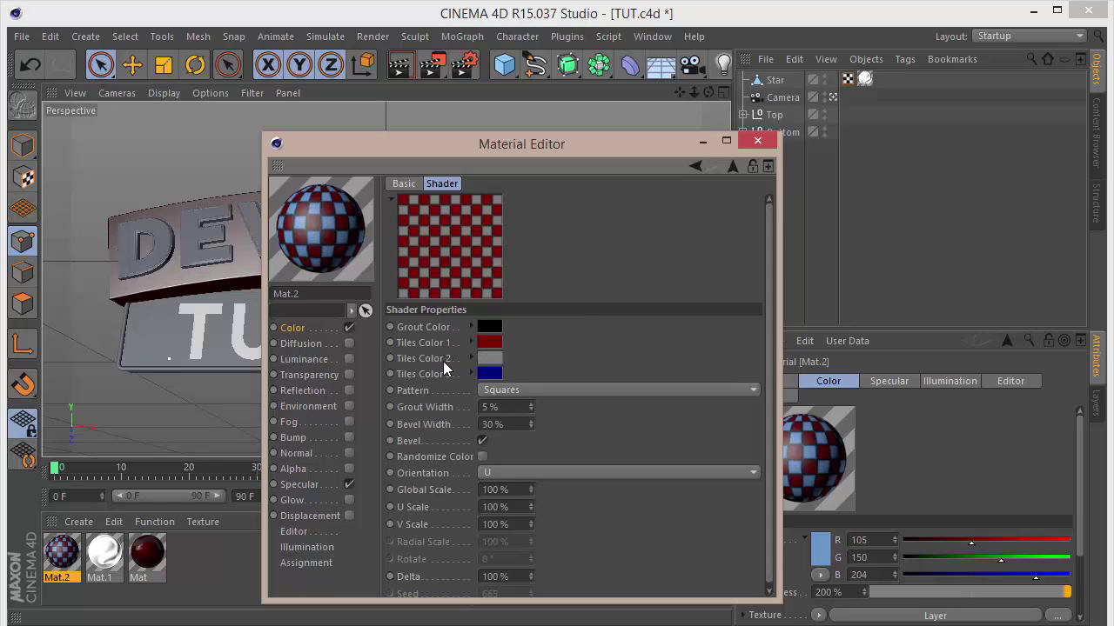
{"action": "left_click", "coordinate": [544, 391]}
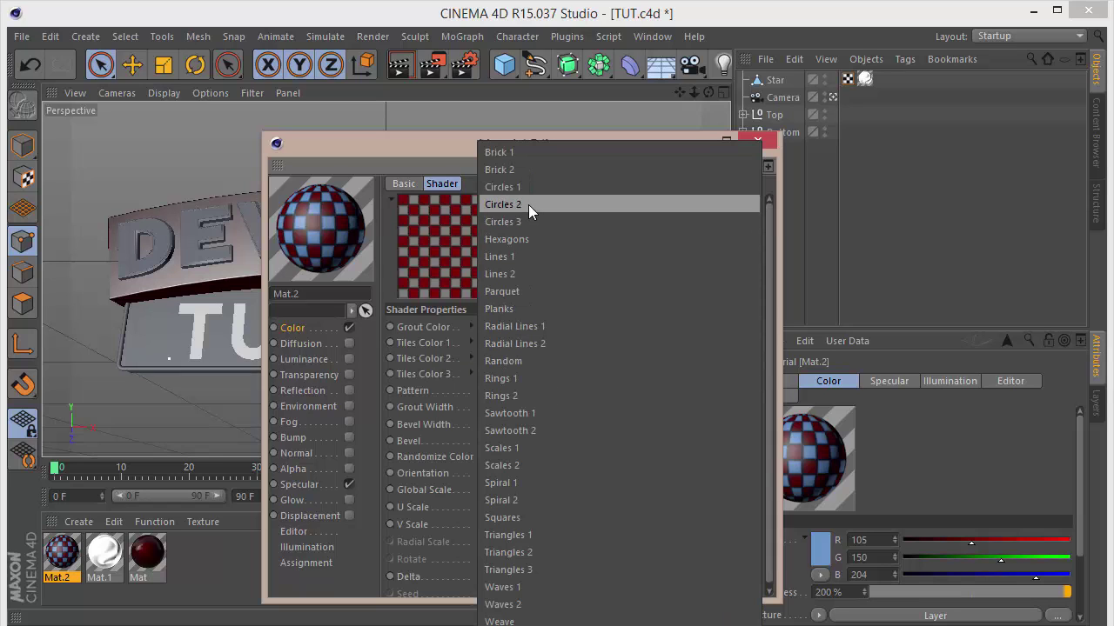
{"action": "left_click", "coordinate": [528, 189]}
{"action": "left_click", "coordinate": [514, 406]}
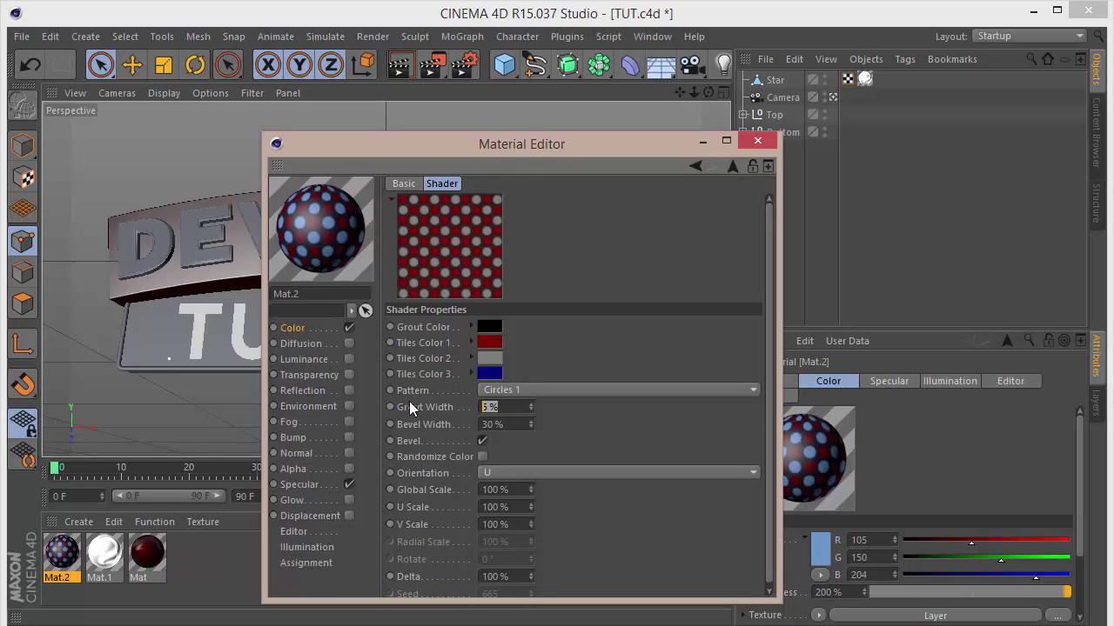
{"action": "type", "text": "70"}
{"action": "key", "text": "Tab"}
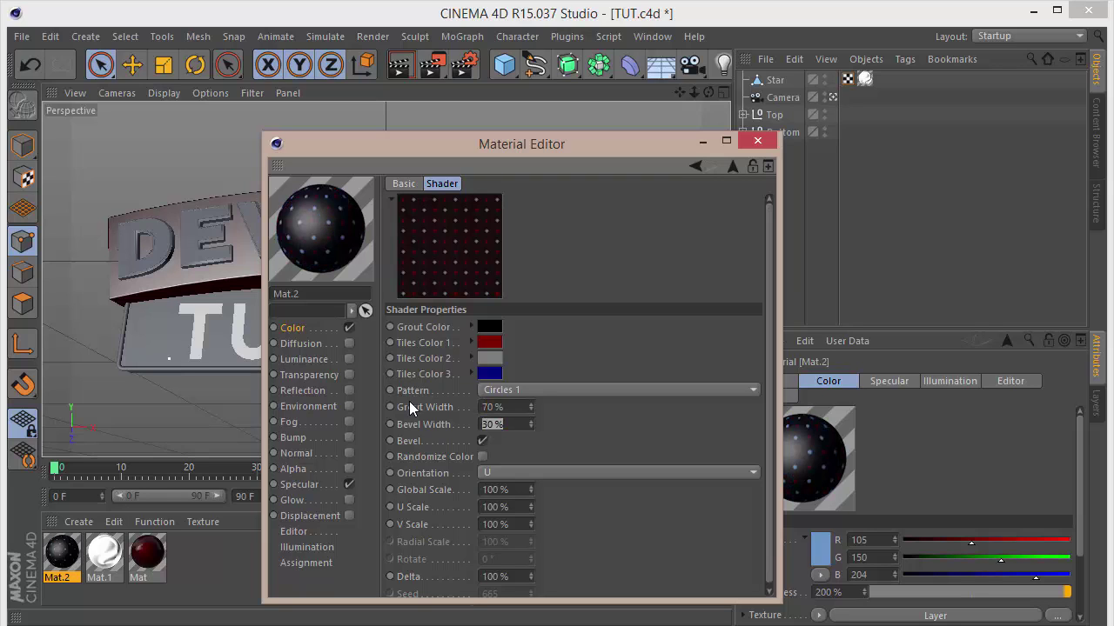
{"action": "type", "text": "50"}
{"action": "key", "text": "Return"}
Step: Set all three tile colours of the Tiles shader to white, leaving the grout colour black
{"action": "left_click", "coordinate": [492, 344]}
{"action": "left_click_drag", "start_coordinate": [465, 338], "coordinate": [332, 229]}
{"action": "left_click", "coordinate": [459, 424]}
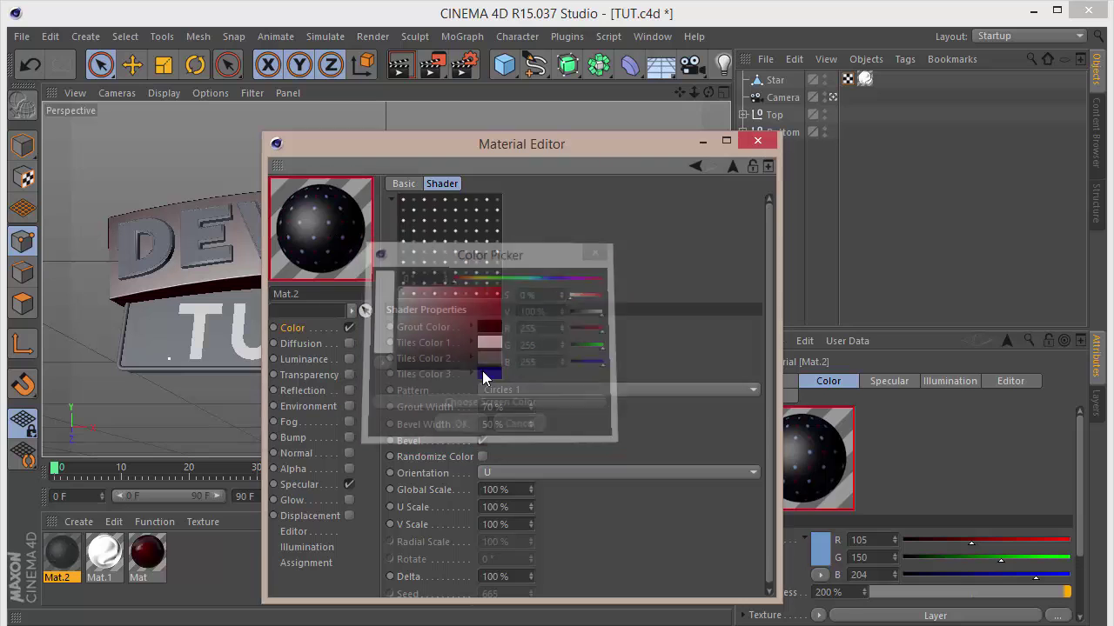
{"action": "left_click", "coordinate": [489, 359]}
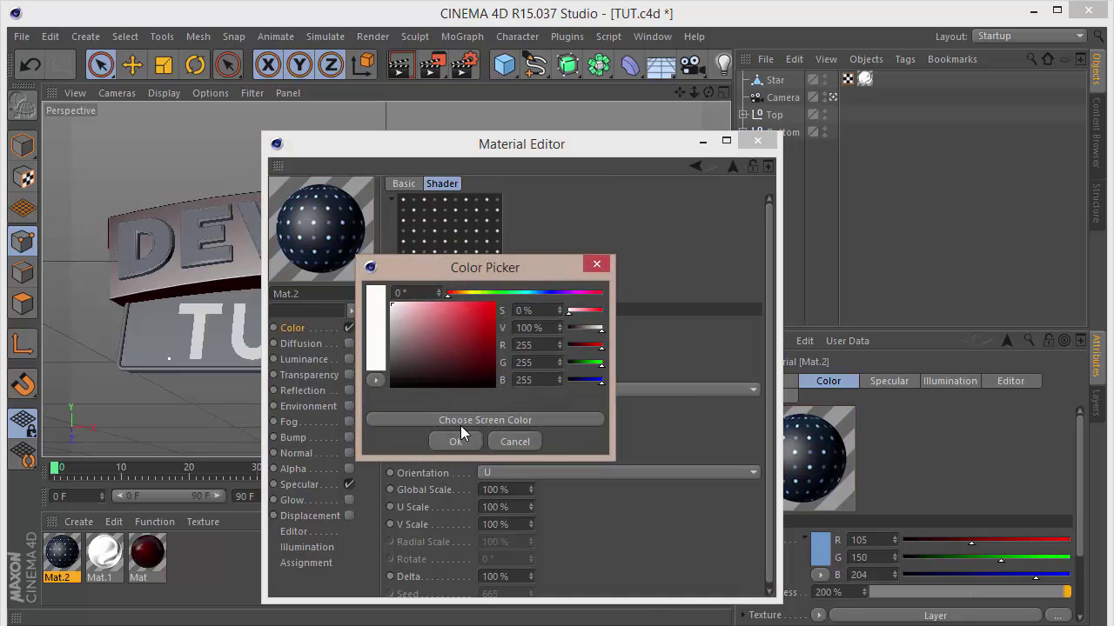
{"action": "left_click", "coordinate": [457, 440]}
{"action": "left_click", "coordinate": [489, 379]}
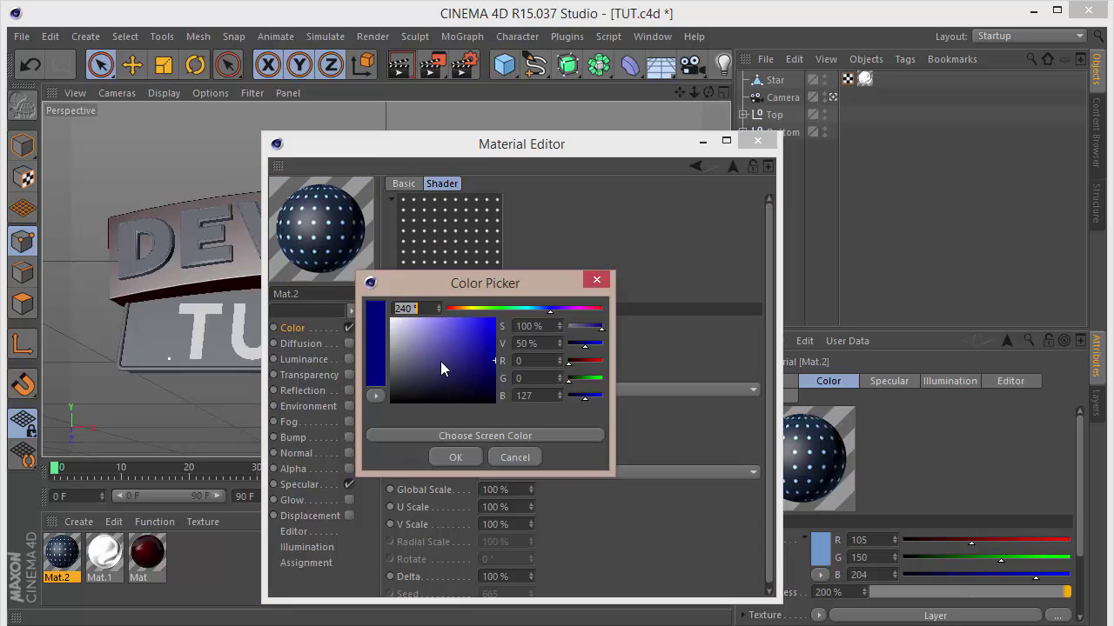
{"action": "left_click_drag", "start_coordinate": [440, 361], "coordinate": [343, 272]}
{"action": "left_click", "coordinate": [449, 454]}
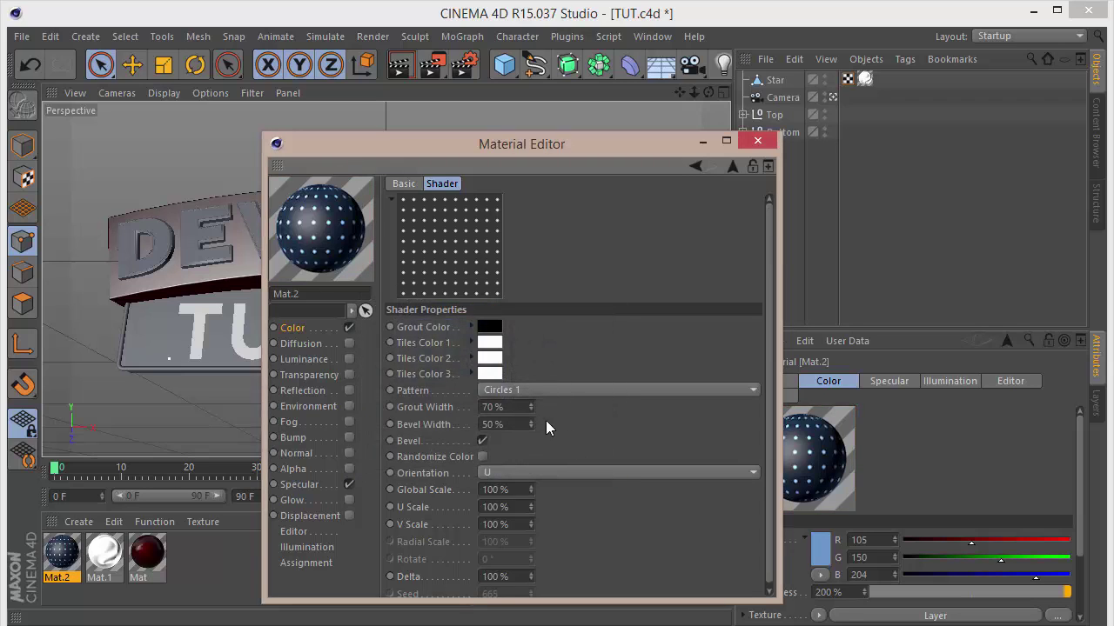
Step: Add a Clamp Color effect above the Tiles layer and set the Tiles layer's blend mode to Add
{"action": "left_click", "coordinate": [309, 326]}
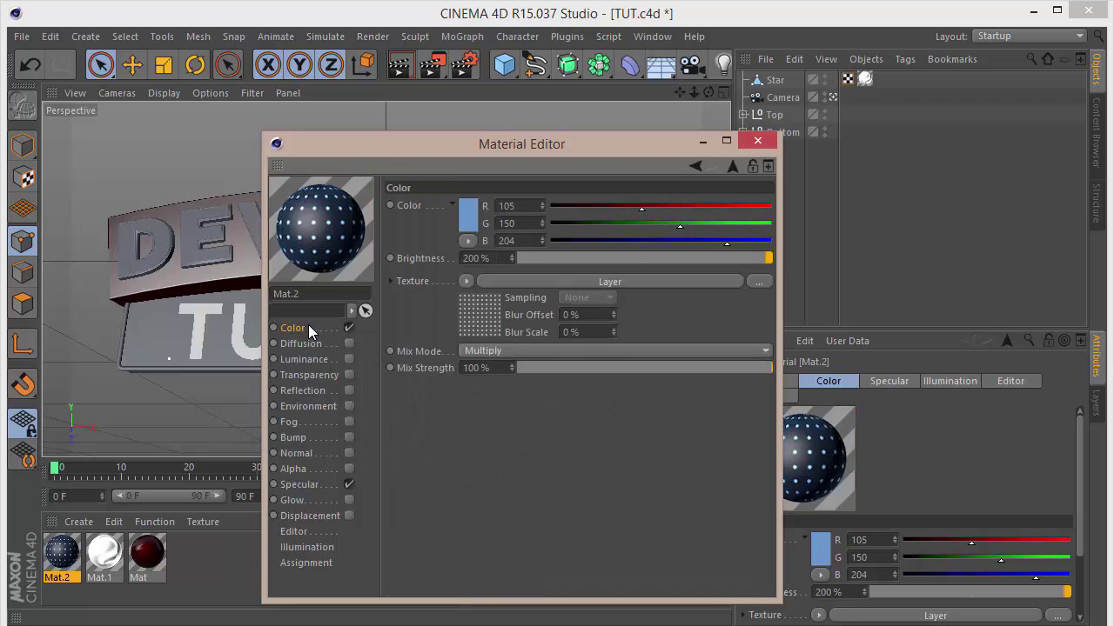
{"action": "left_click", "coordinate": [481, 313]}
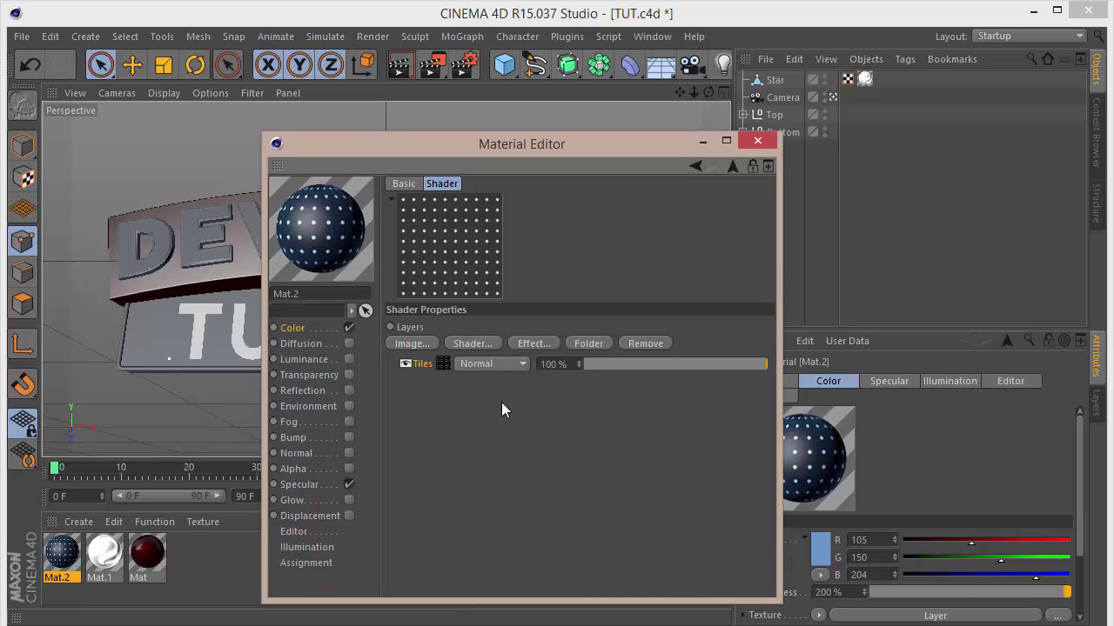
{"action": "left_click", "coordinate": [536, 344]}
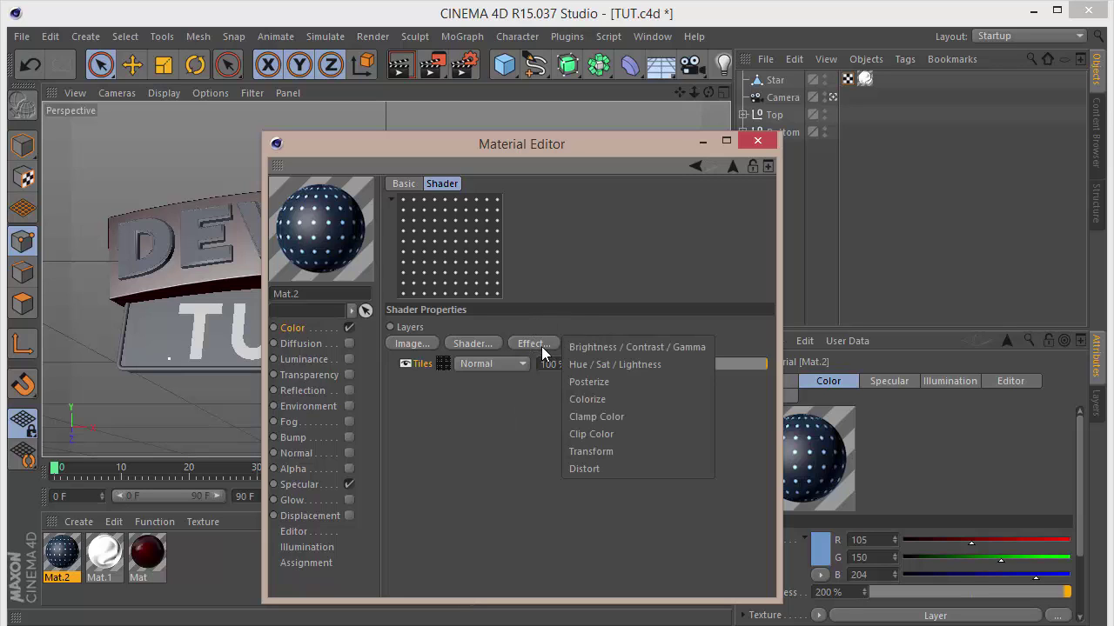
{"action": "left_click", "coordinate": [601, 422]}
{"action": "left_click", "coordinate": [524, 387]}
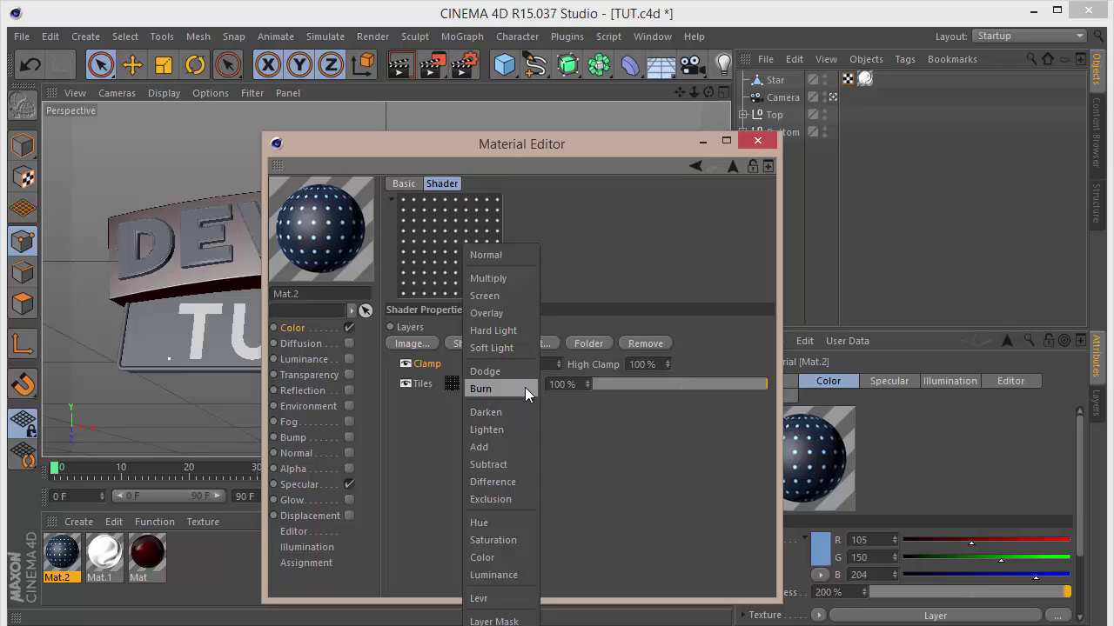
{"action": "left_click", "coordinate": [505, 445]}
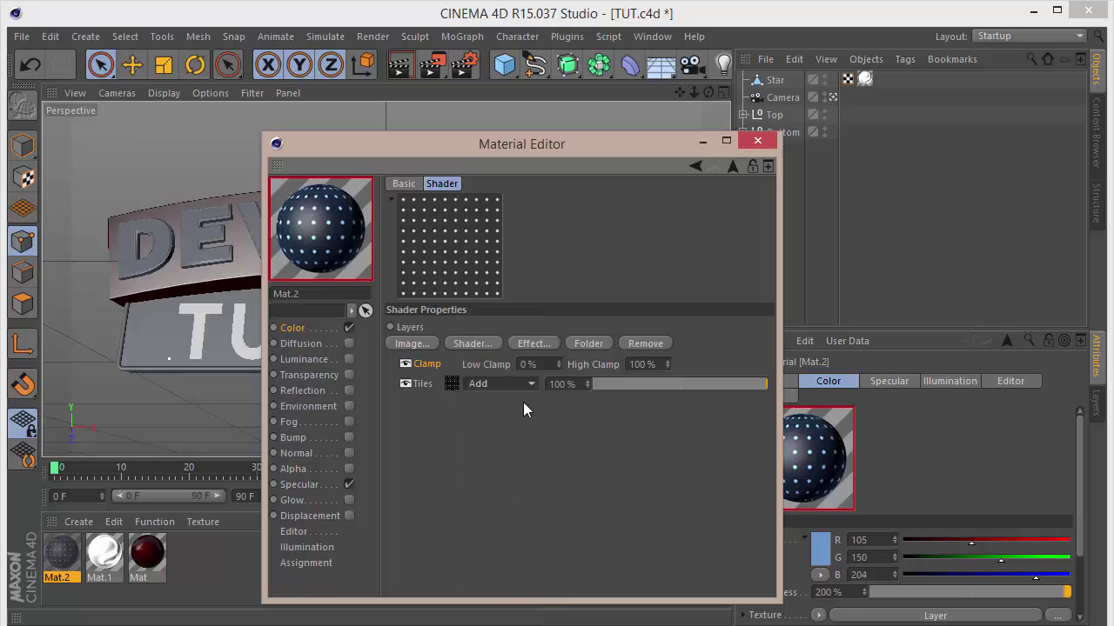
Step: Set the Clamp effect's low clamp to 44% and high clamp to 45%
{"action": "double_click", "coordinate": [544, 364]}
{"action": "type", "text": "44"}
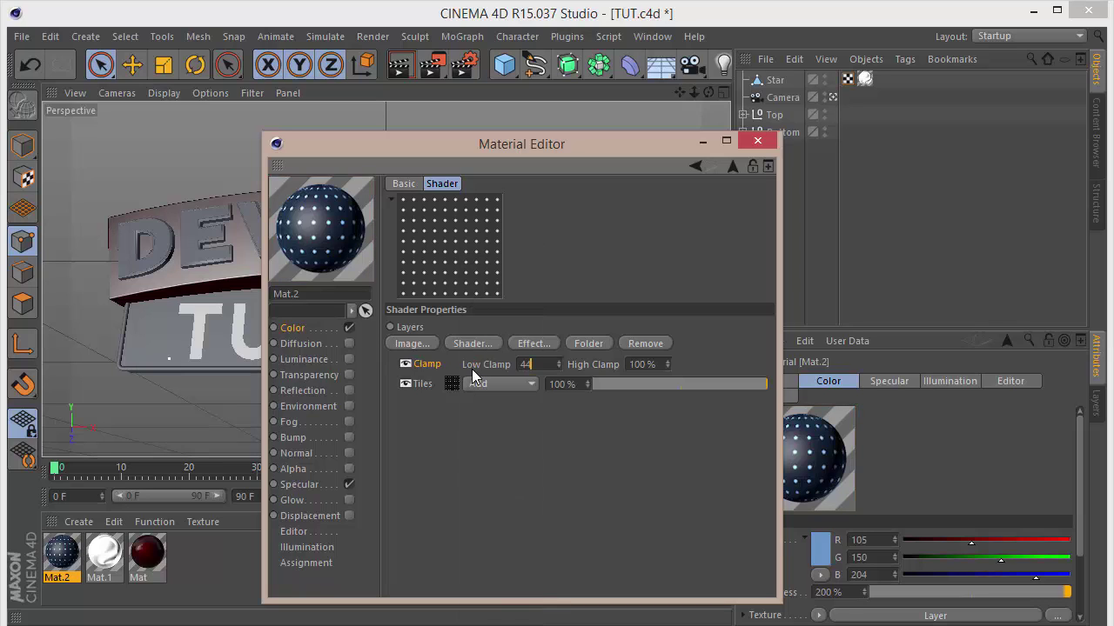
{"action": "double_click", "coordinate": [651, 364]}
{"action": "type", "text": "45"}
{"action": "key", "text": "Return"}
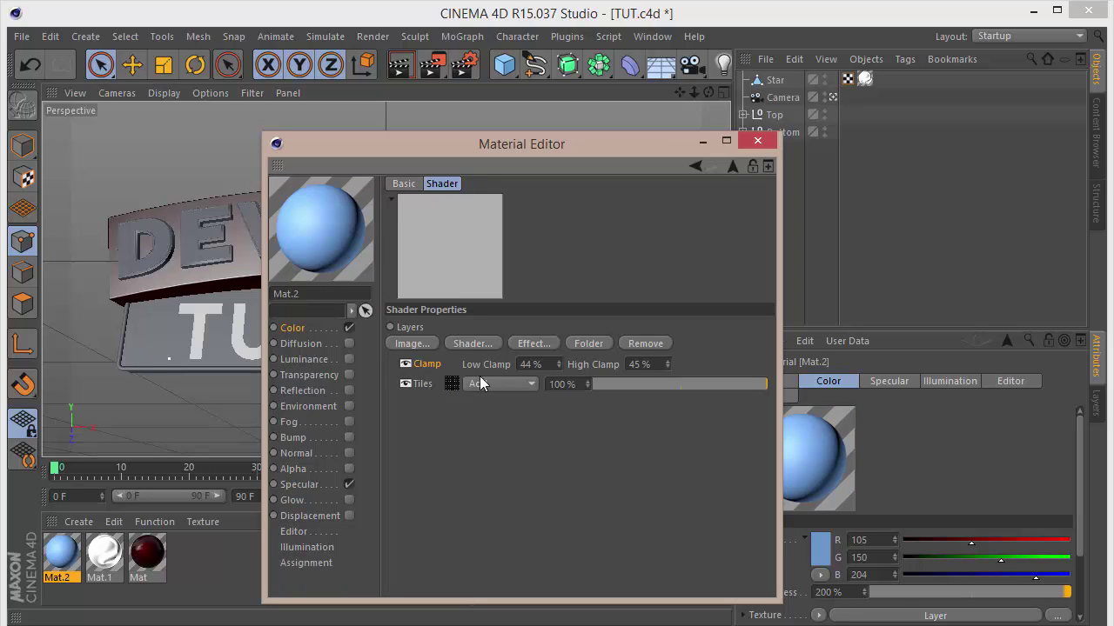
Step: Enable the blue material's luminance with colour R 90 and G 140, and set its brightness to 55%
{"action": "left_click", "coordinate": [349, 358]}
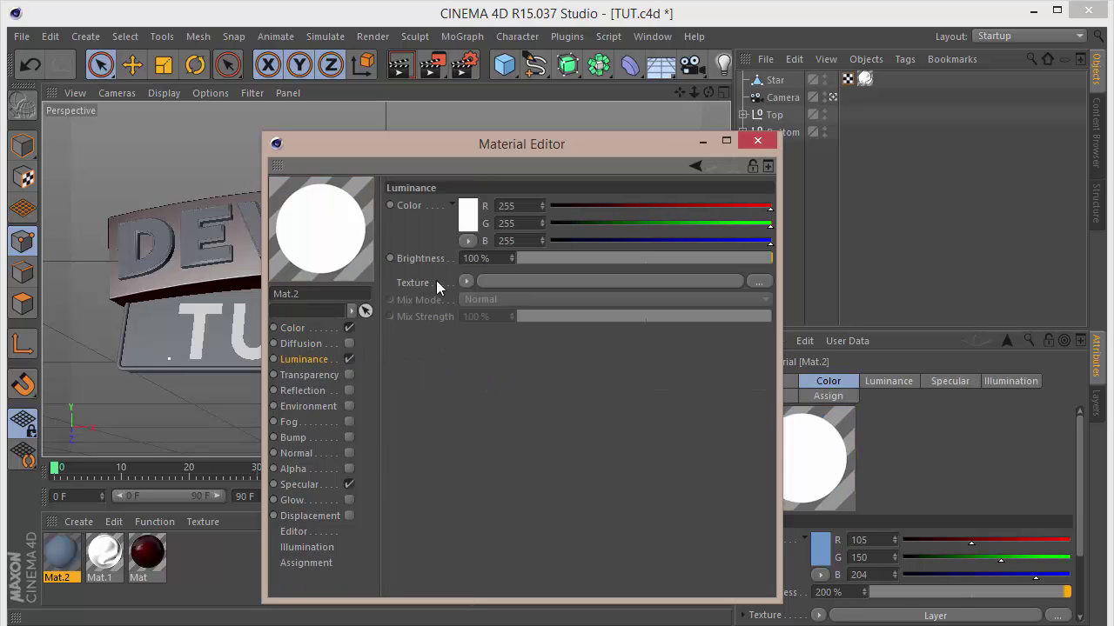
{"action": "double_click", "coordinate": [520, 206]}
{"action": "type", "text": "90"}
{"action": "key", "text": "Tab"}
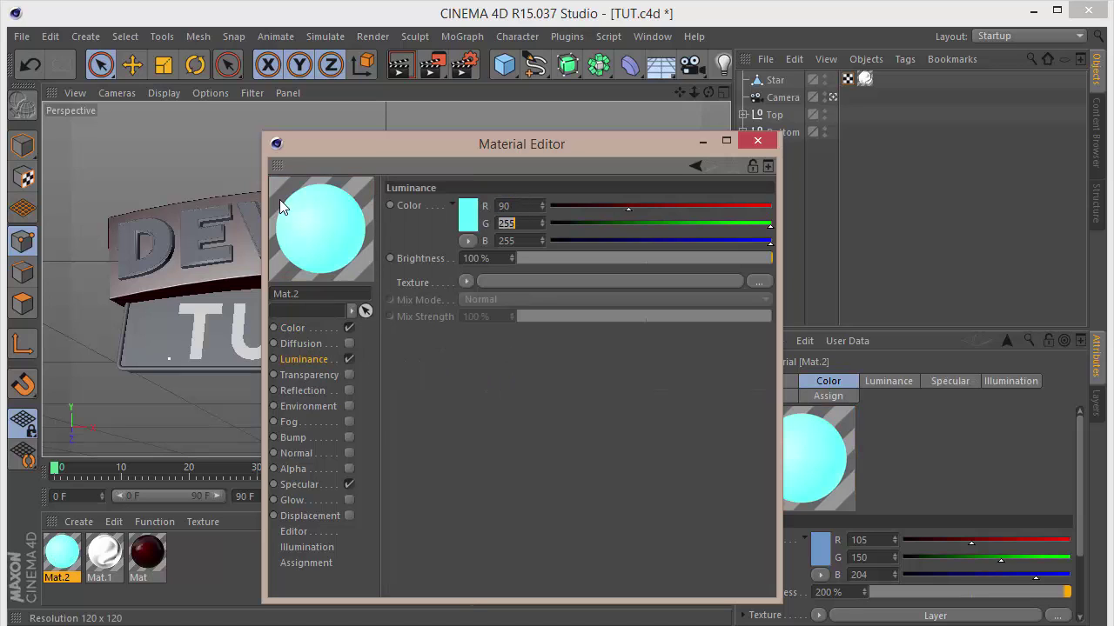
{"action": "type", "text": "140"}
{"action": "double_click", "coordinate": [484, 258]}
{"action": "type", "text": "55"}
{"action": "key", "text": "Return"}
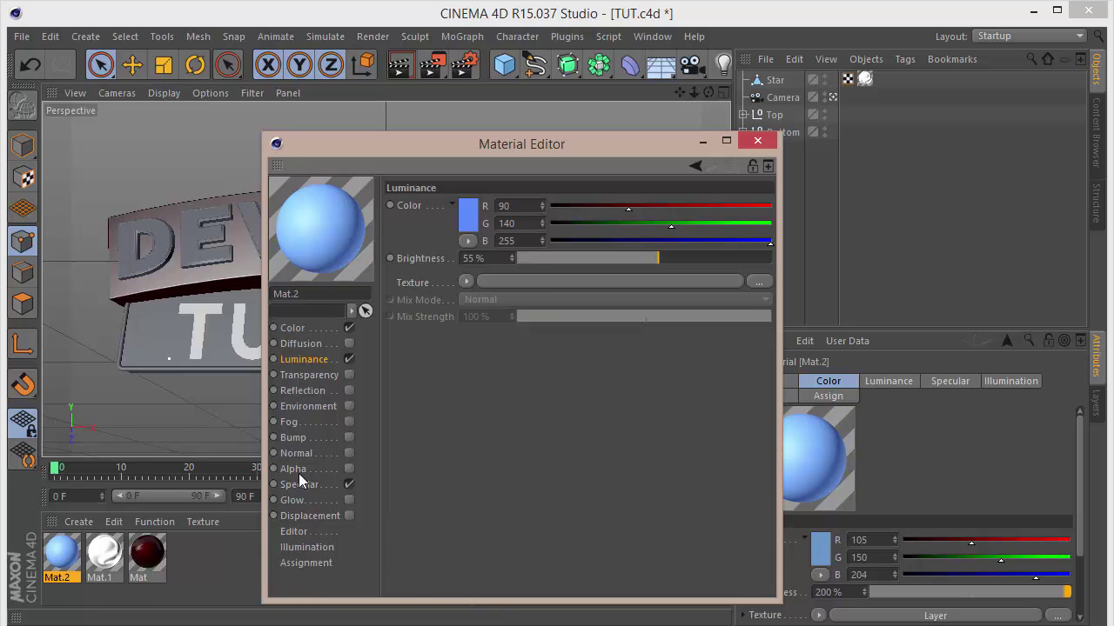
Step: Enable the blue material's reflection and set its colour to dark grey, R 65, G 65, B 65
{"action": "left_click", "coordinate": [349, 390]}
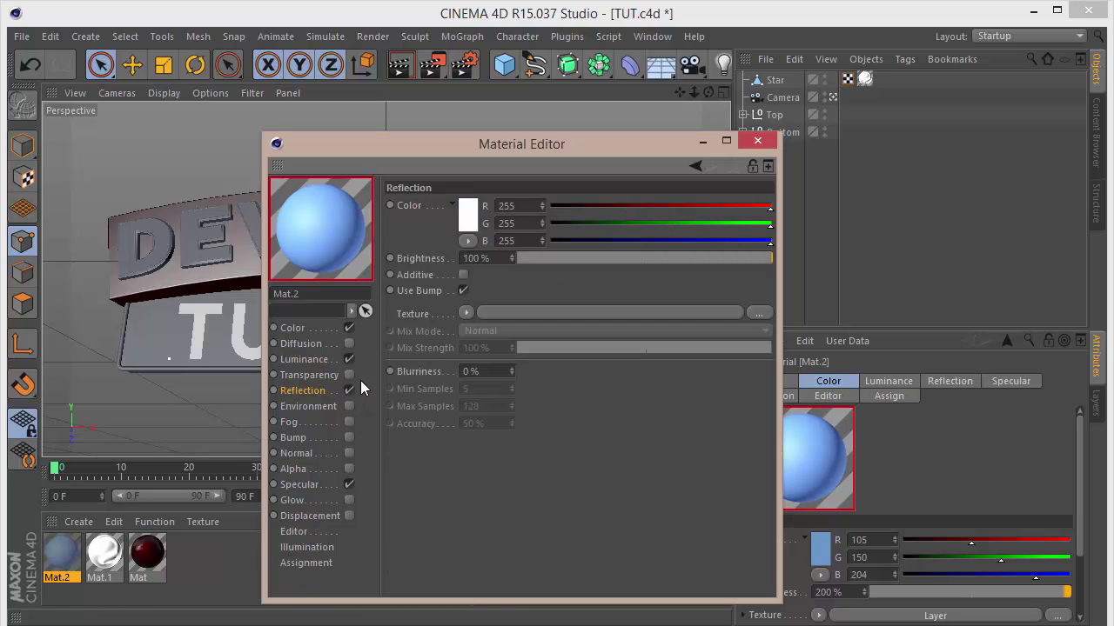
{"action": "double_click", "coordinate": [506, 205]}
{"action": "type", "text": "65"}
{"action": "key", "text": "Tab"}
{"action": "type", "text": "65"}
{"action": "key", "text": "Tab"}
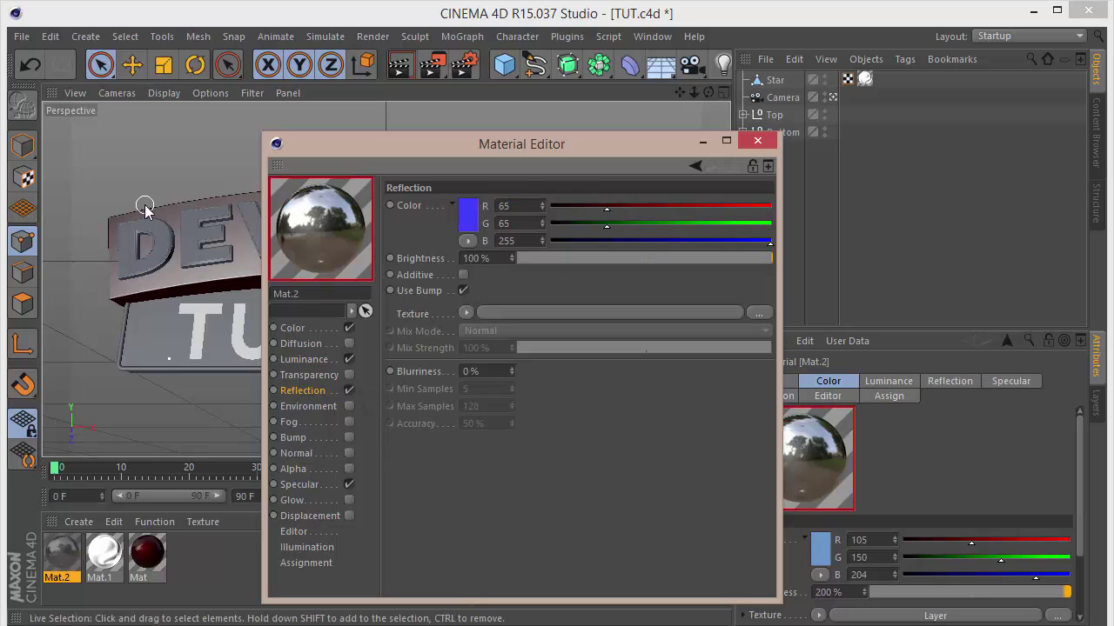
{"action": "type", "text": "65"}
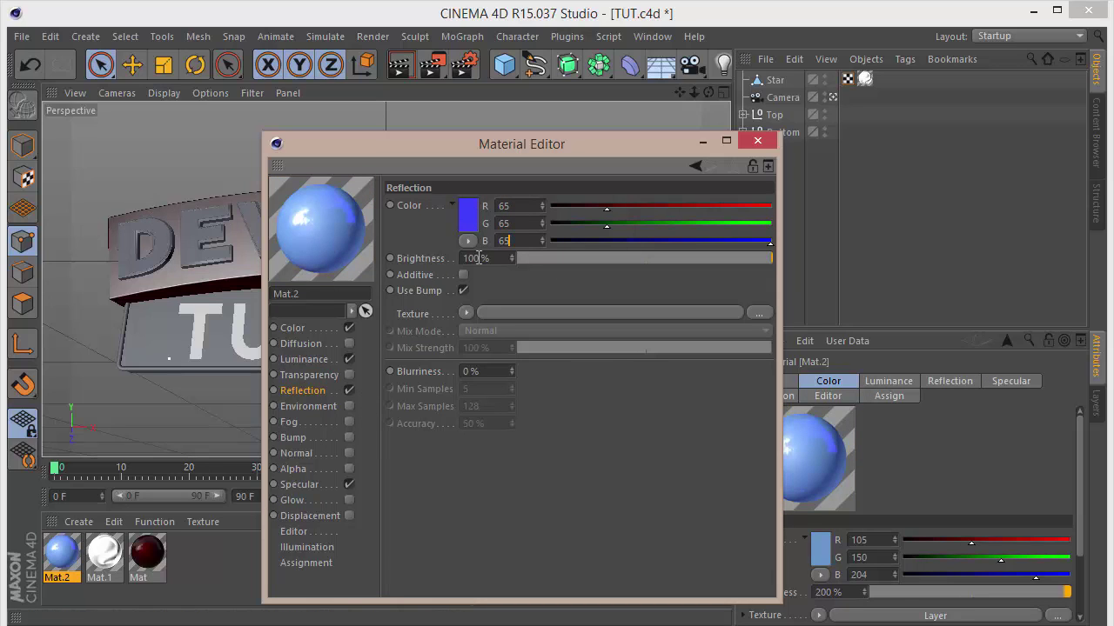
{"action": "key", "text": "Tab"}
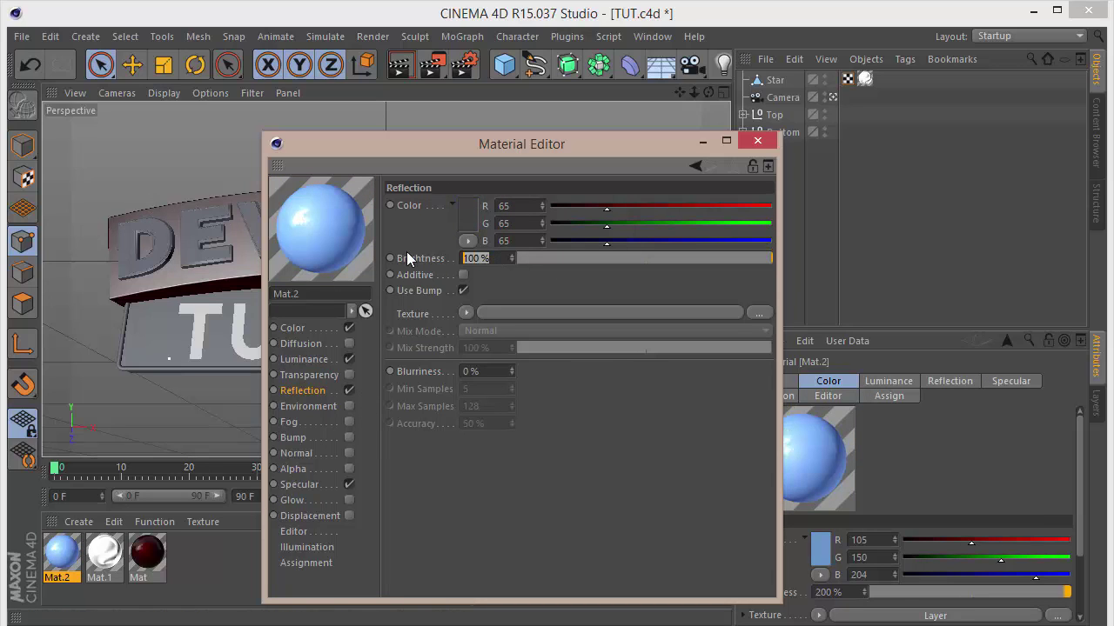
Step: Make the reflection additive at 20% brightness, with a Fresnel texture mixed by Multiply
{"action": "type", "text": "20"}
{"action": "left_click", "coordinate": [463, 274]}
{"action": "left_click", "coordinate": [467, 314]}
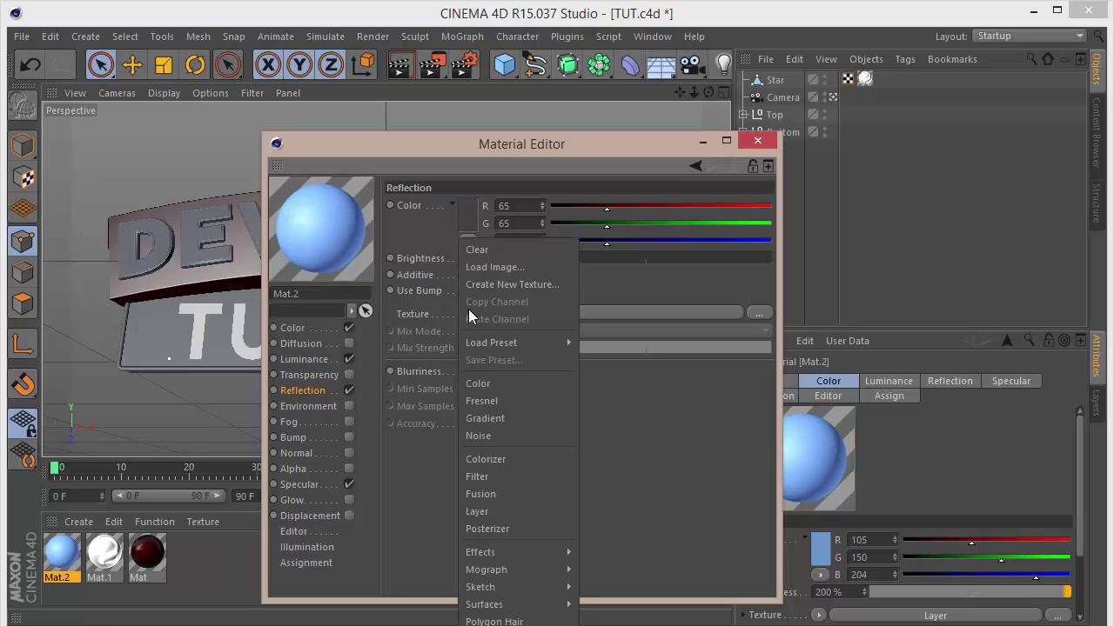
{"action": "left_click", "coordinate": [503, 401]}
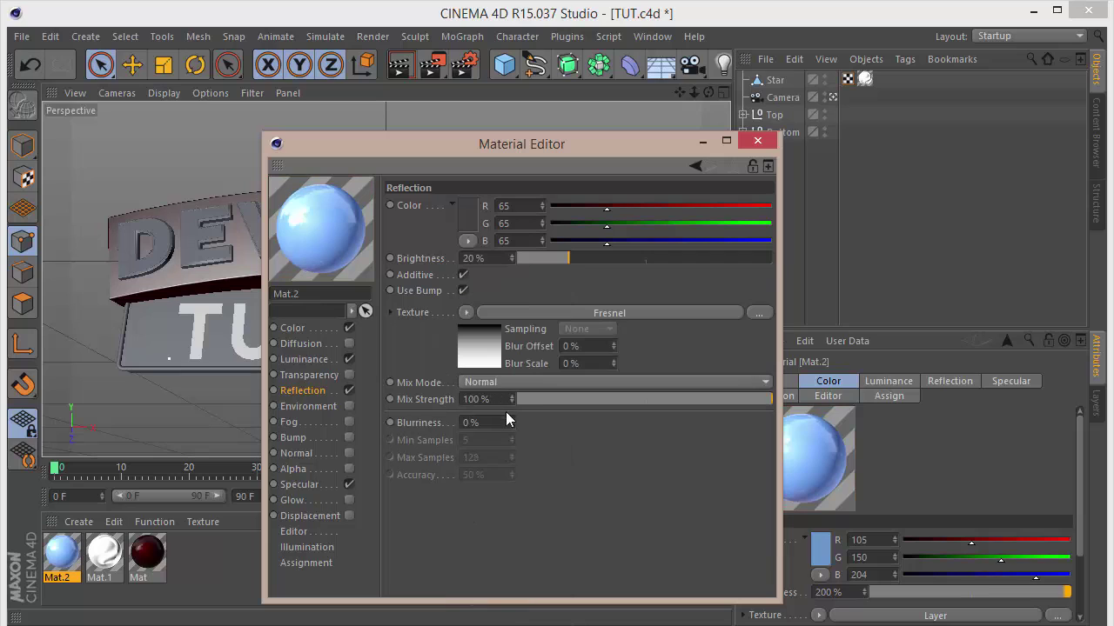
{"action": "left_click", "coordinate": [539, 383]}
{"action": "left_click", "coordinate": [524, 452]}
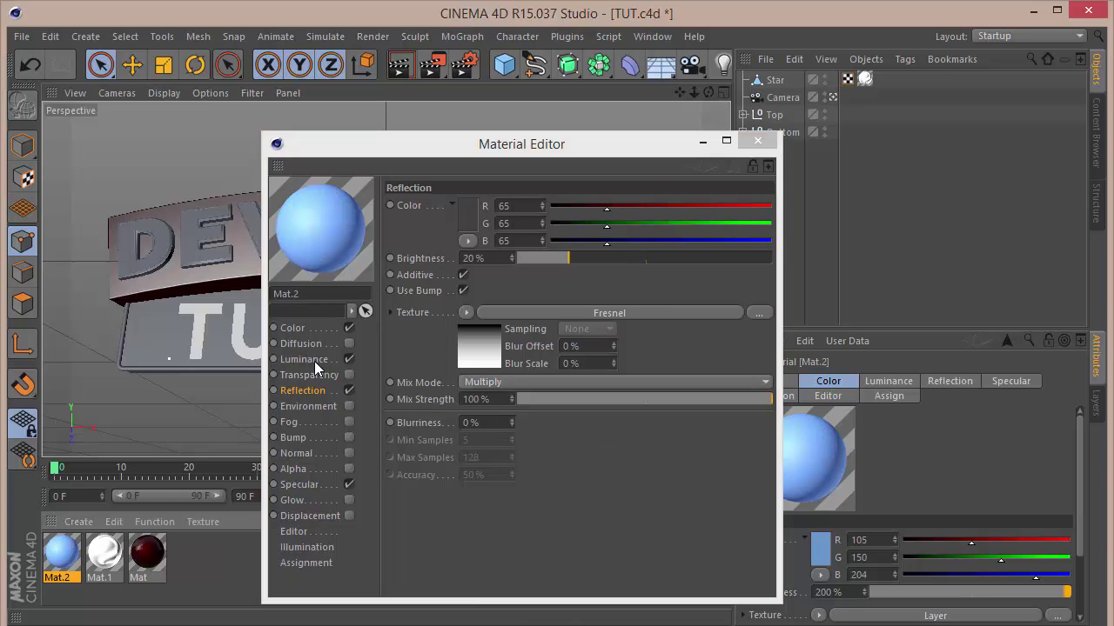
Step: Enable bump on the blue material, copy the Tiles shader from the colour layers into its texture, and open the pasted shader's settings
{"action": "left_click", "coordinate": [292, 329]}
{"action": "left_click", "coordinate": [474, 313]}
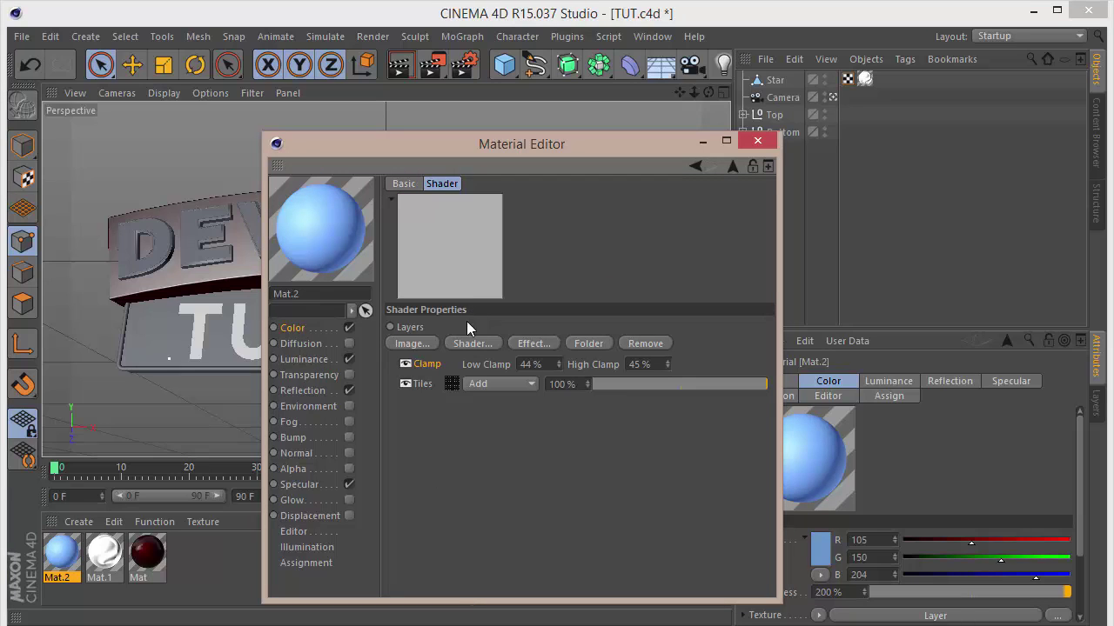
{"action": "left_click", "coordinate": [421, 382]}
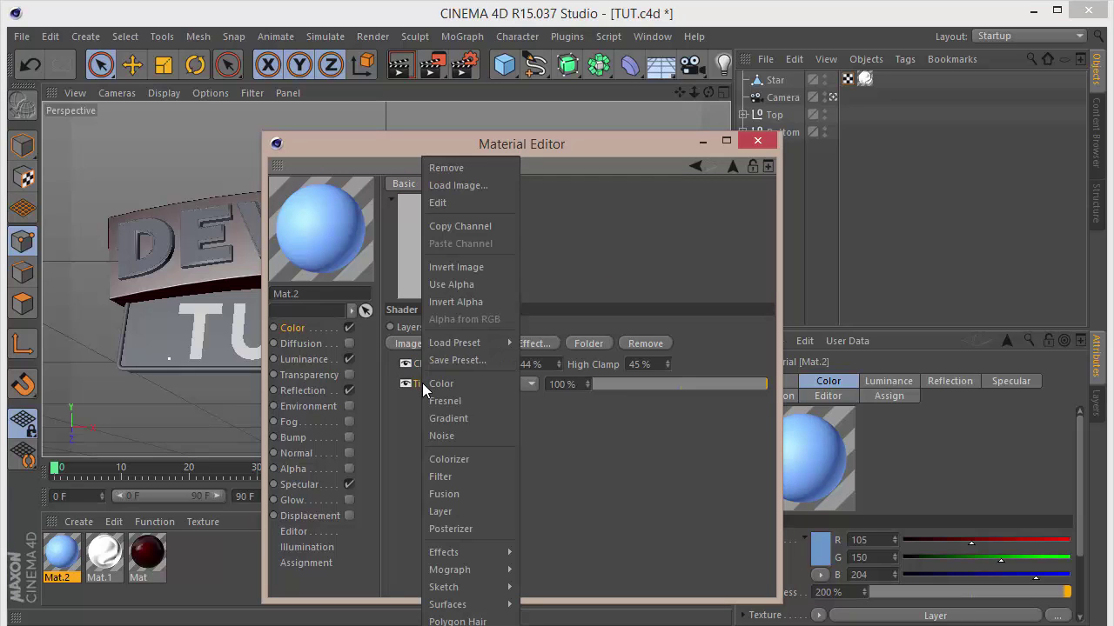
{"action": "left_click", "coordinate": [464, 228]}
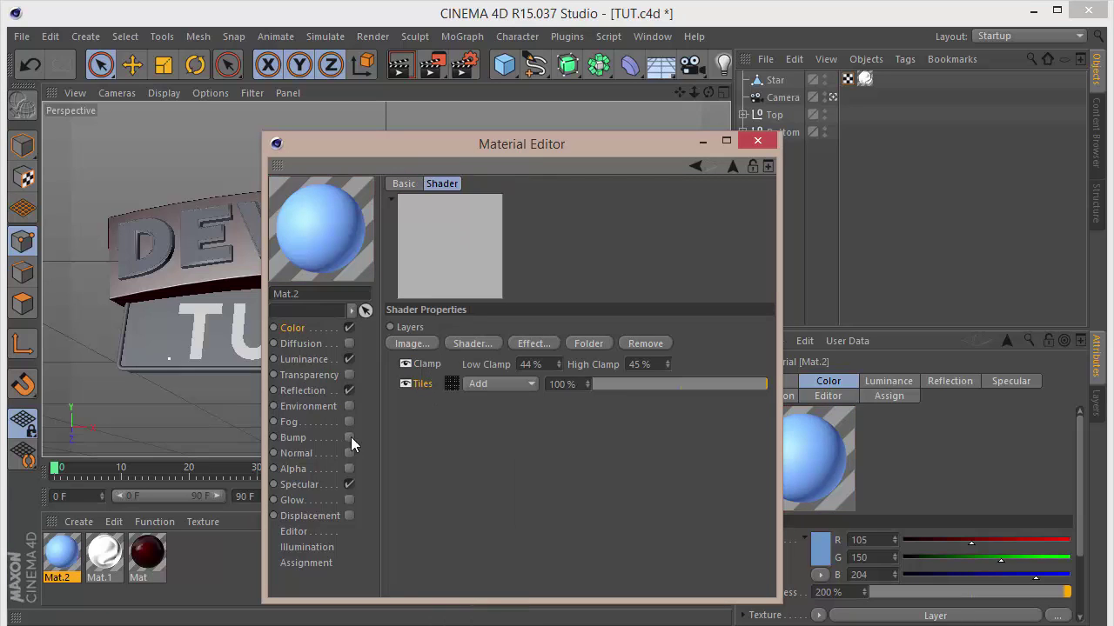
{"action": "left_click", "coordinate": [349, 438]}
{"action": "left_click", "coordinate": [455, 246]}
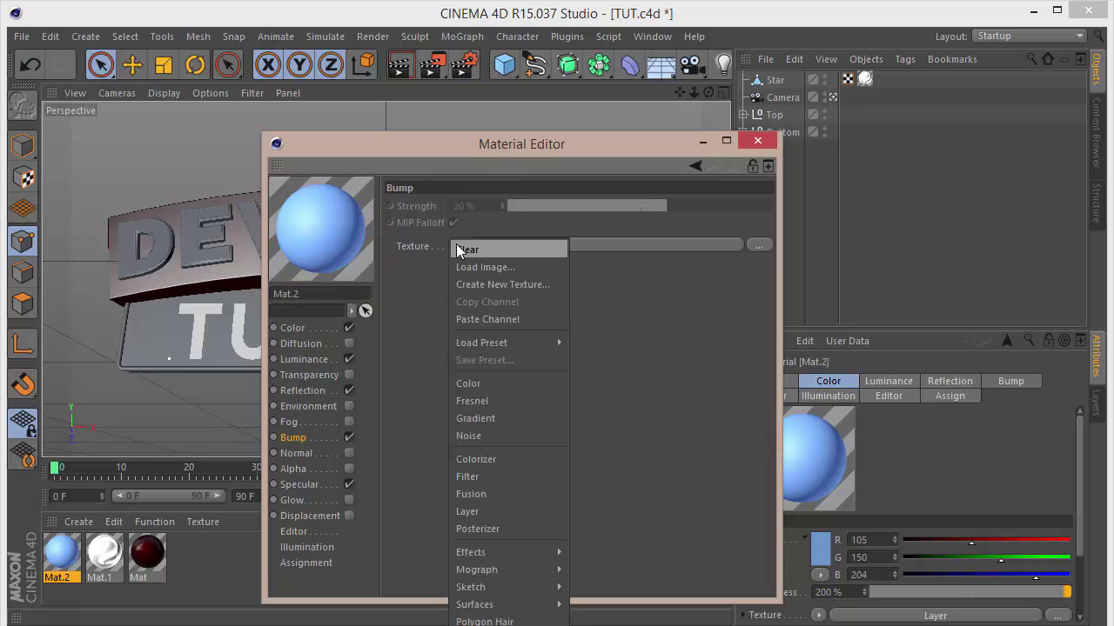
{"action": "left_click", "coordinate": [485, 319]}
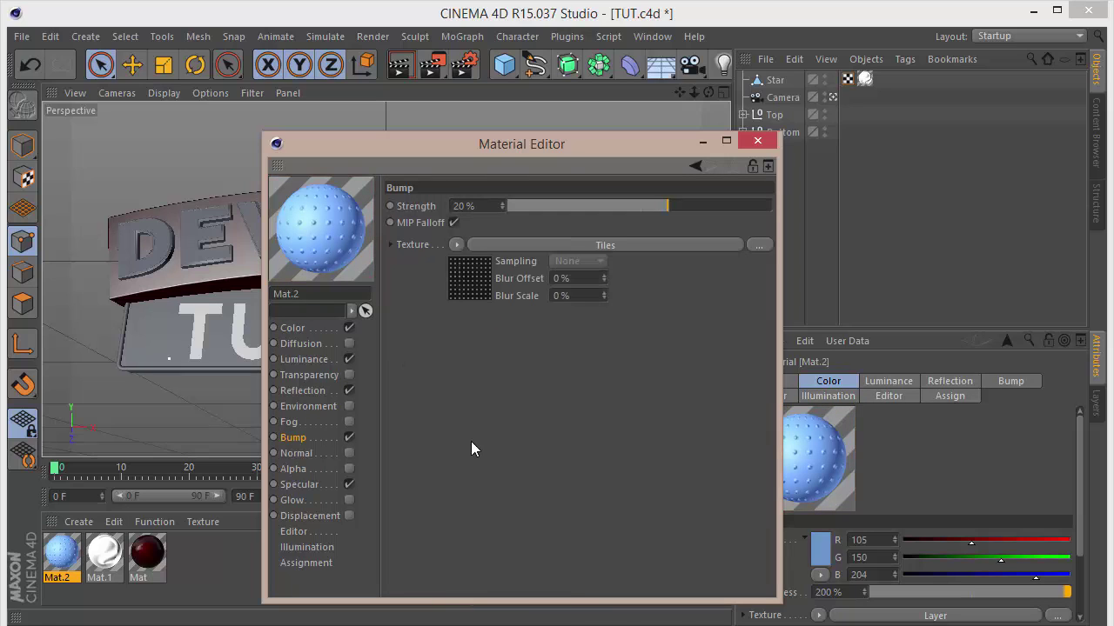
{"action": "left_click", "coordinate": [473, 287]}
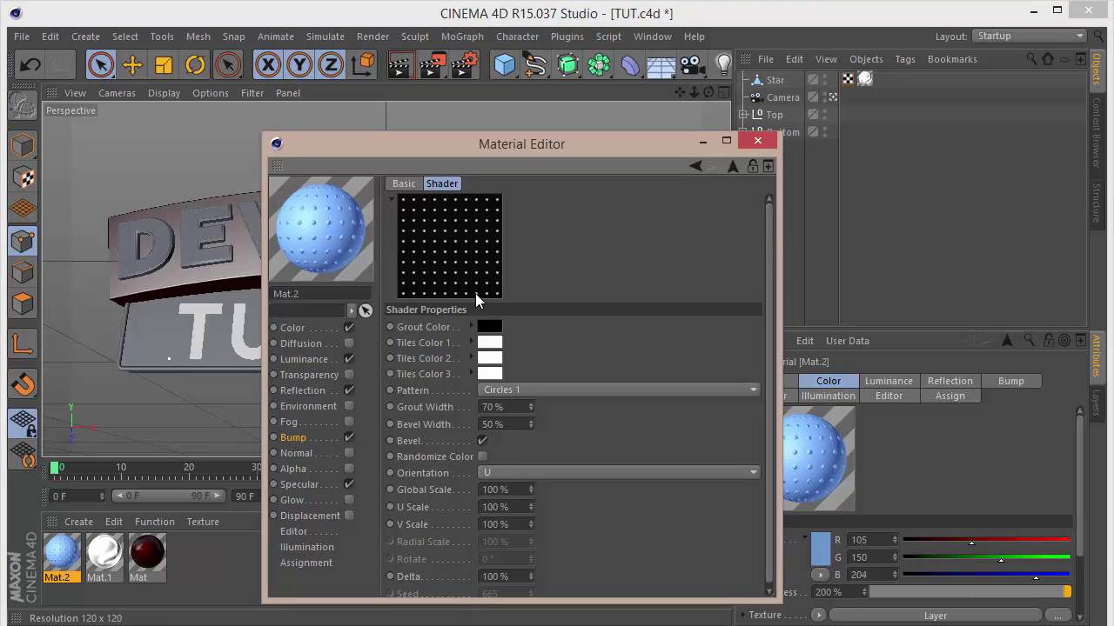
Step: Set the bump Tiles shader's grout width to 20% and bevel width to 80%
{"action": "double_click", "coordinate": [492, 406]}
{"action": "type", "text": "20"}
{"action": "key", "text": "Tab"}
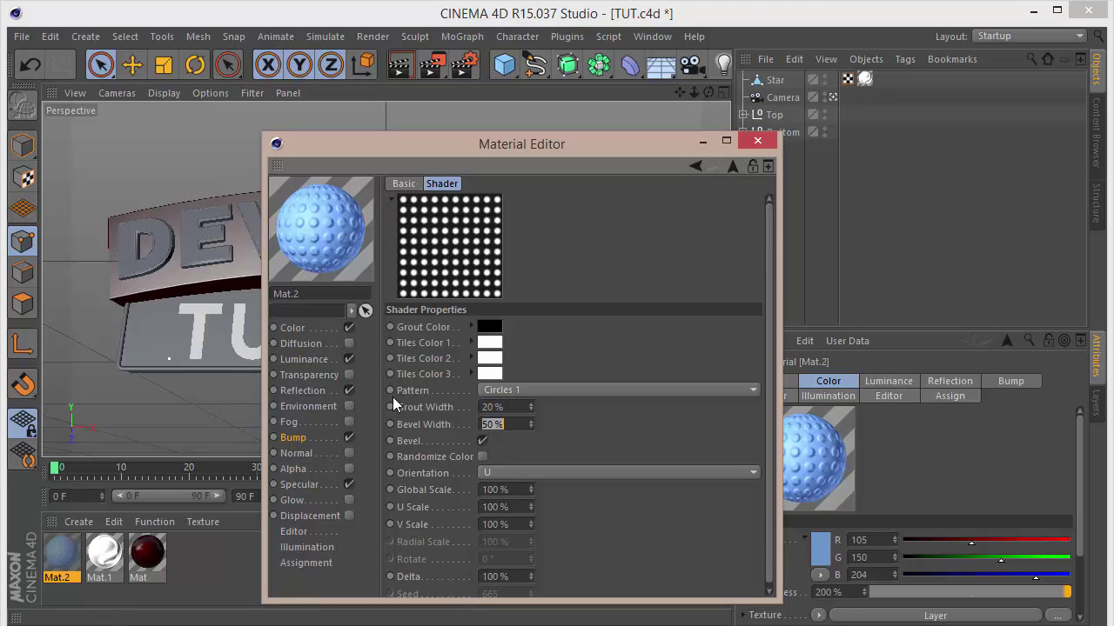
{"action": "type", "text": "80"}
{"action": "key", "text": "Return"}
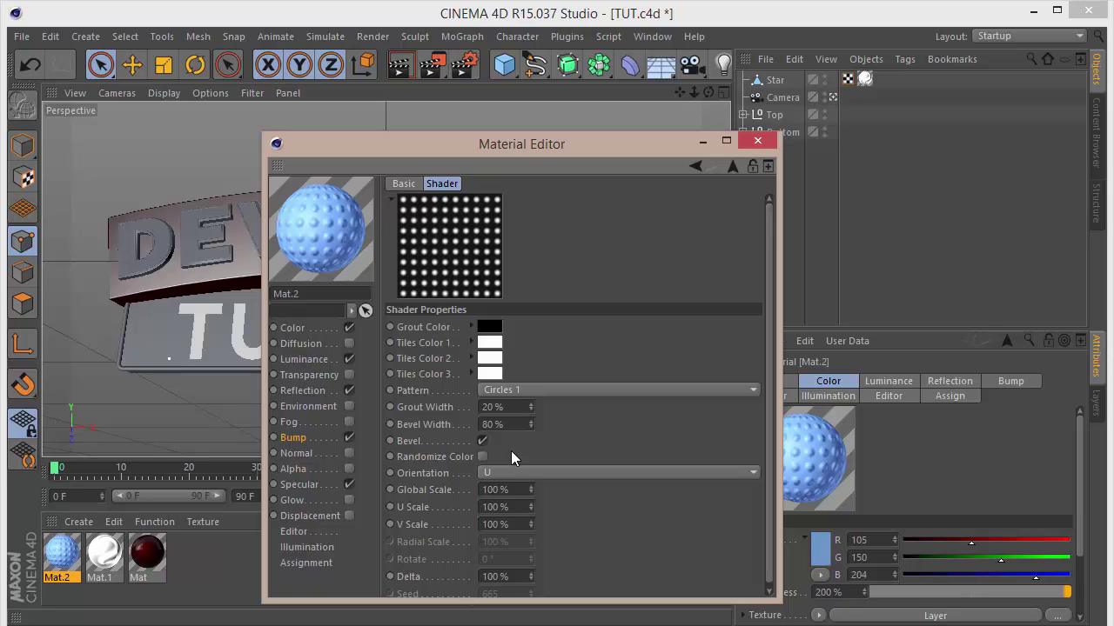
{"action": "key", "text": "alt+Left"}
Step: Set the blue material's specular width to 25% and height to 60%
{"action": "left_click", "coordinate": [300, 485]}
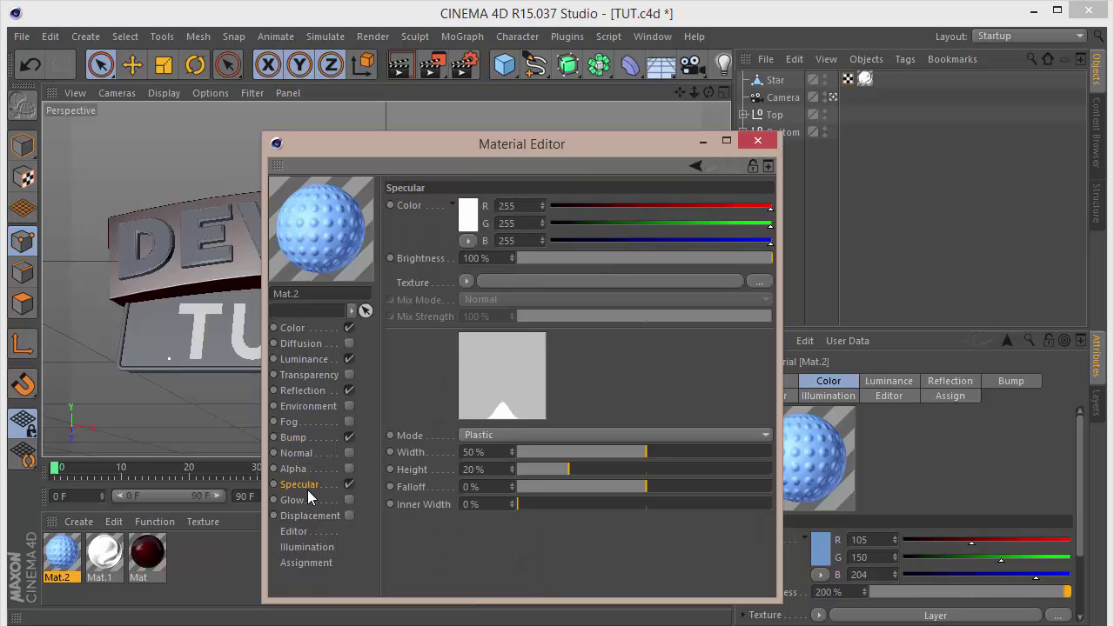
{"action": "double_click", "coordinate": [487, 453]}
{"action": "type", "text": "25"}
{"action": "key", "text": "Return"}
{"action": "key", "text": "Tab"}
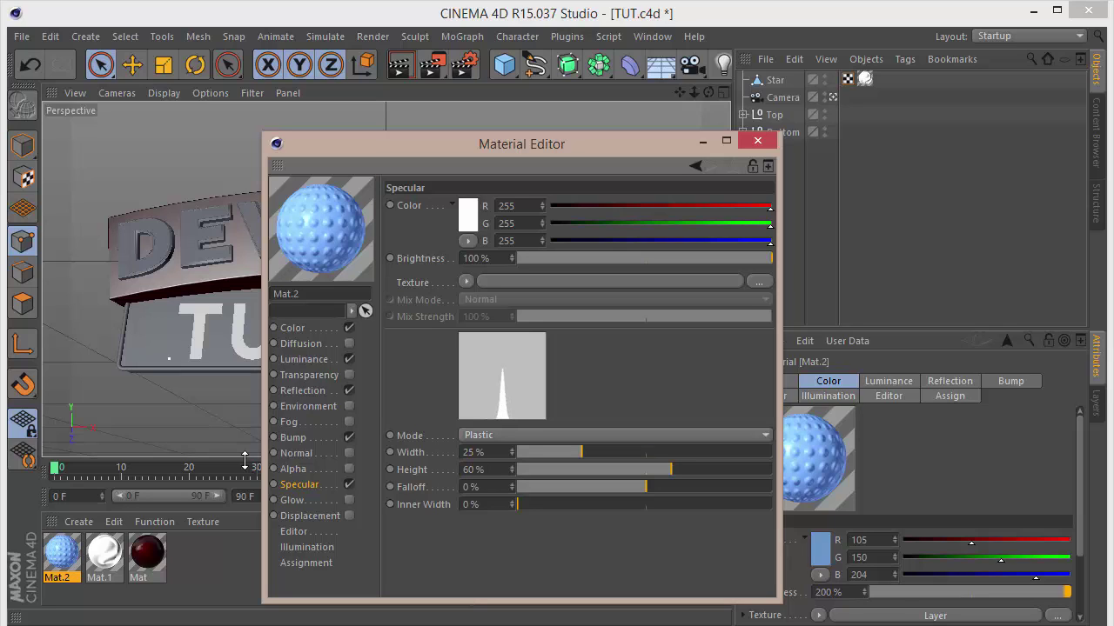
Step: Enable glow on the blue material with inner strength 30%, outer strength 110% and radius 5 cm
{"action": "left_click", "coordinate": [349, 500]}
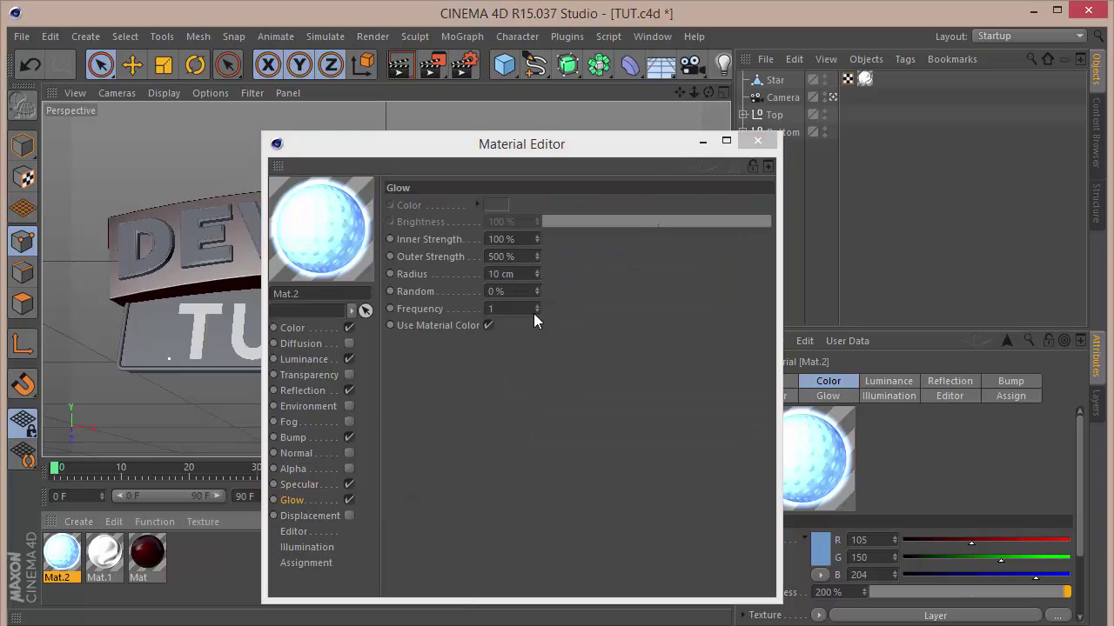
{"action": "left_click", "coordinate": [527, 239]}
{"action": "double_click", "coordinate": [526, 239]}
{"action": "type", "text": "30"}
{"action": "key", "text": "Tab"}
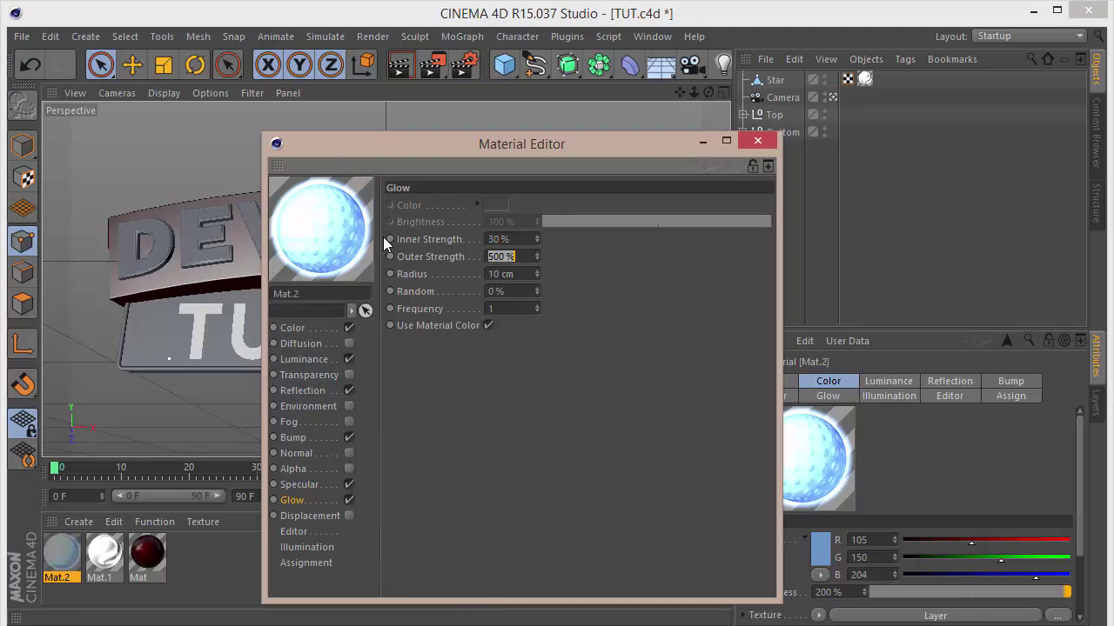
{"action": "type", "text": "110"}
{"action": "key", "text": "Tab"}
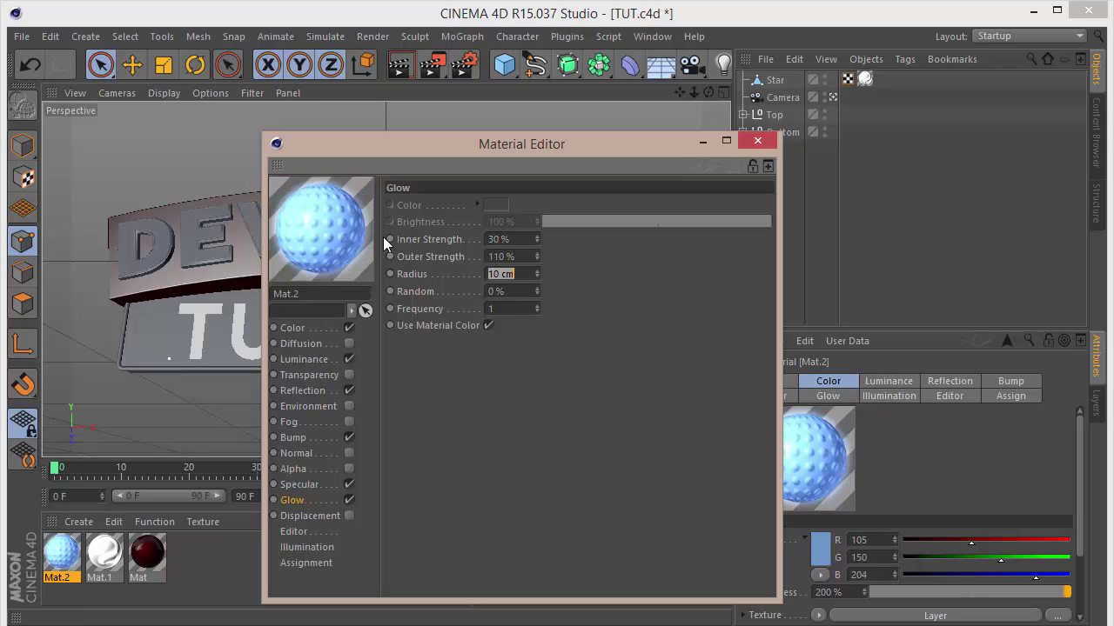
{"action": "type", "text": "5"}
{"action": "key", "text": "Return"}
{"action": "left_click", "coordinate": [757, 141]}
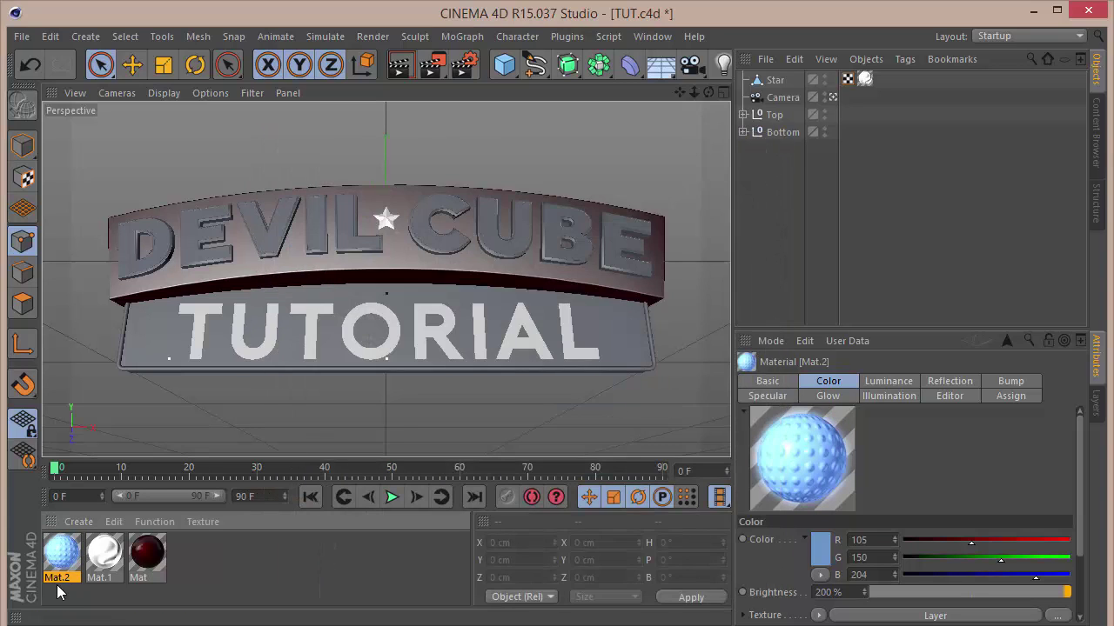
Step: Apply the blue material to the TUTORIAL MoText in the Bottom group, leaving the Extrude panel without it
{"action": "left_click_drag", "start_coordinate": [58, 592], "coordinate": [306, 309]}
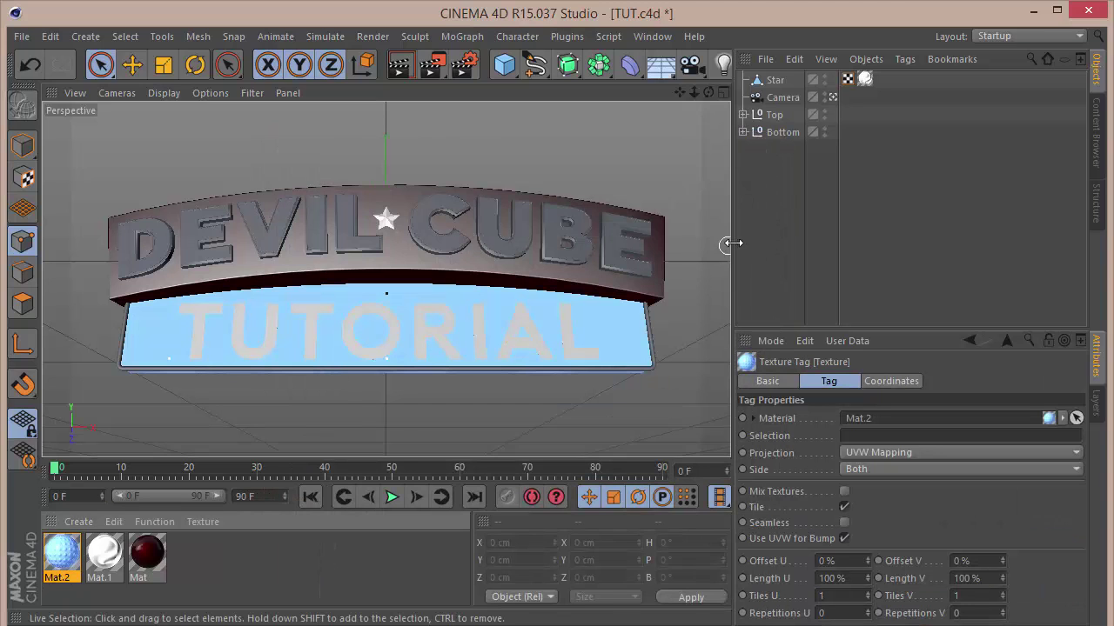
{"action": "left_click", "coordinate": [744, 132]}
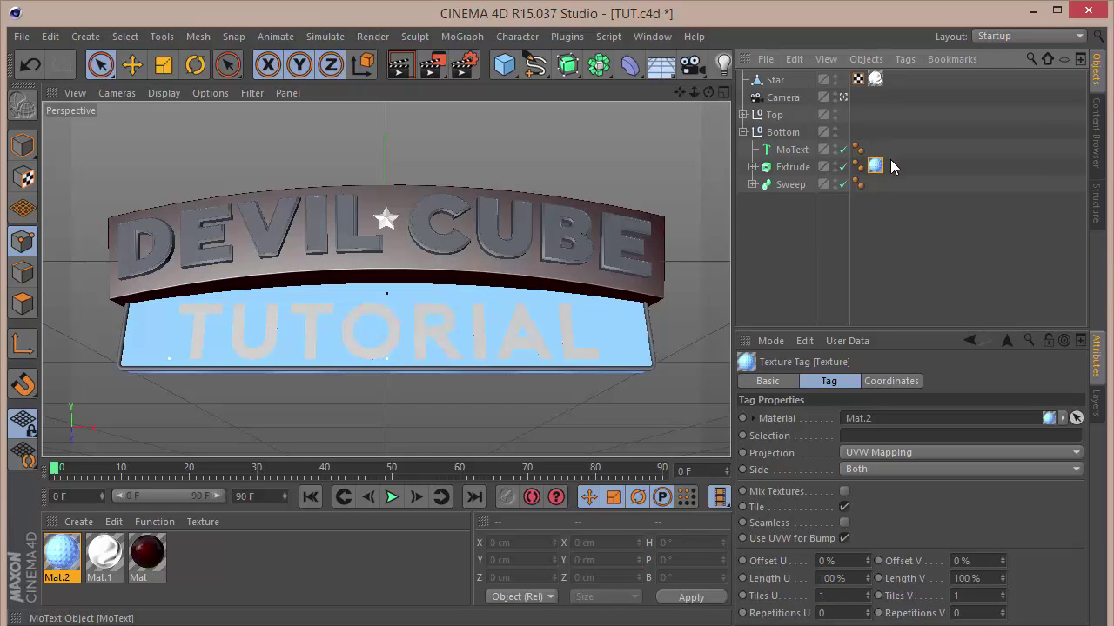
{"action": "left_click_drag", "start_coordinate": [875, 166], "coordinate": [874, 149]}
{"action": "left_click", "coordinate": [863, 224]}
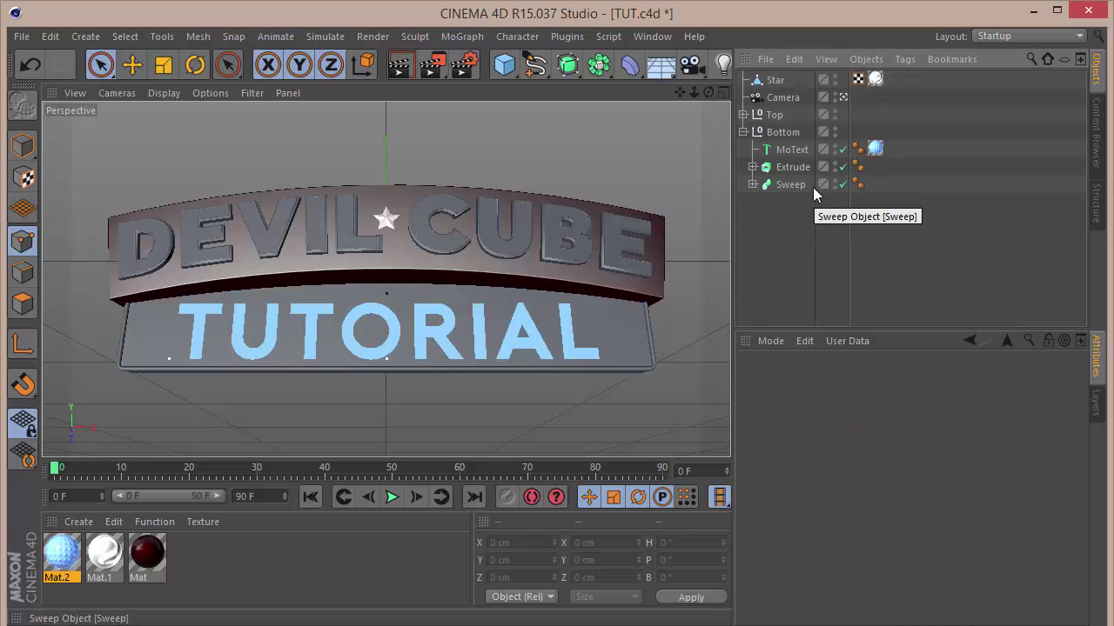
{"action": "left_click", "coordinate": [858, 166]}
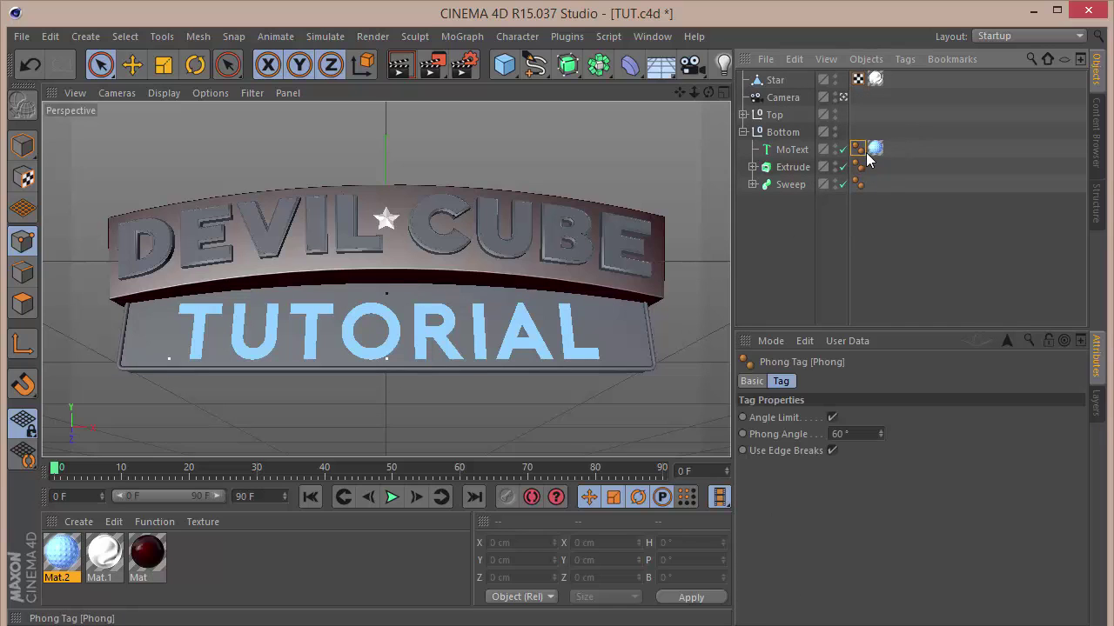
Step: Set the MoText's texture tag to Cubic projection with Length U and Length V at 35%
{"action": "left_click", "coordinate": [875, 149]}
{"action": "left_click", "coordinate": [897, 454]}
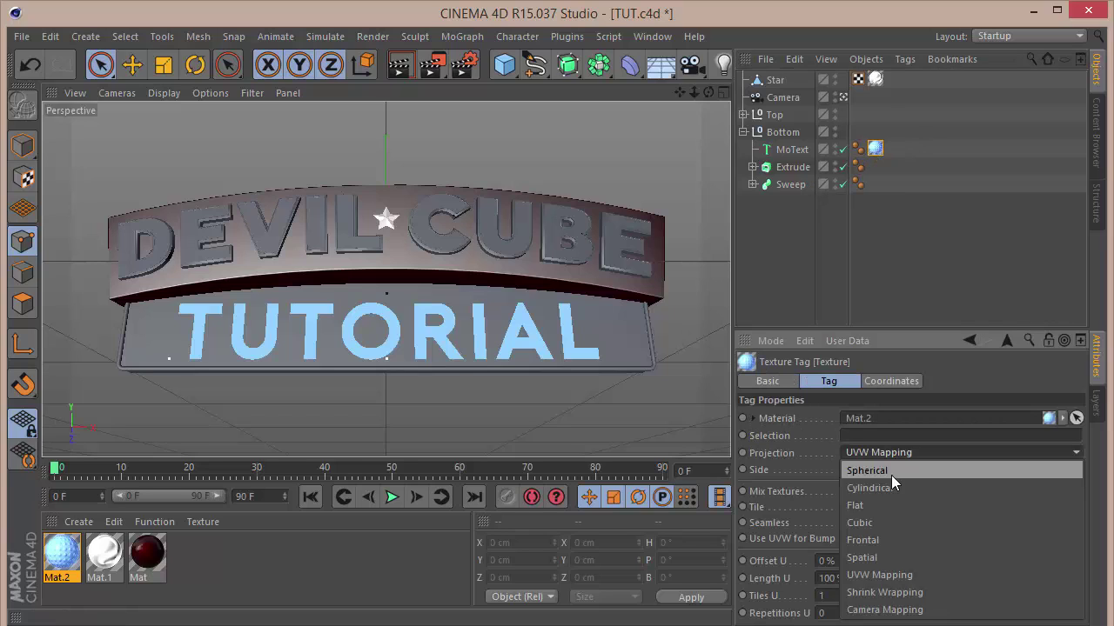
{"action": "left_click", "coordinate": [881, 524]}
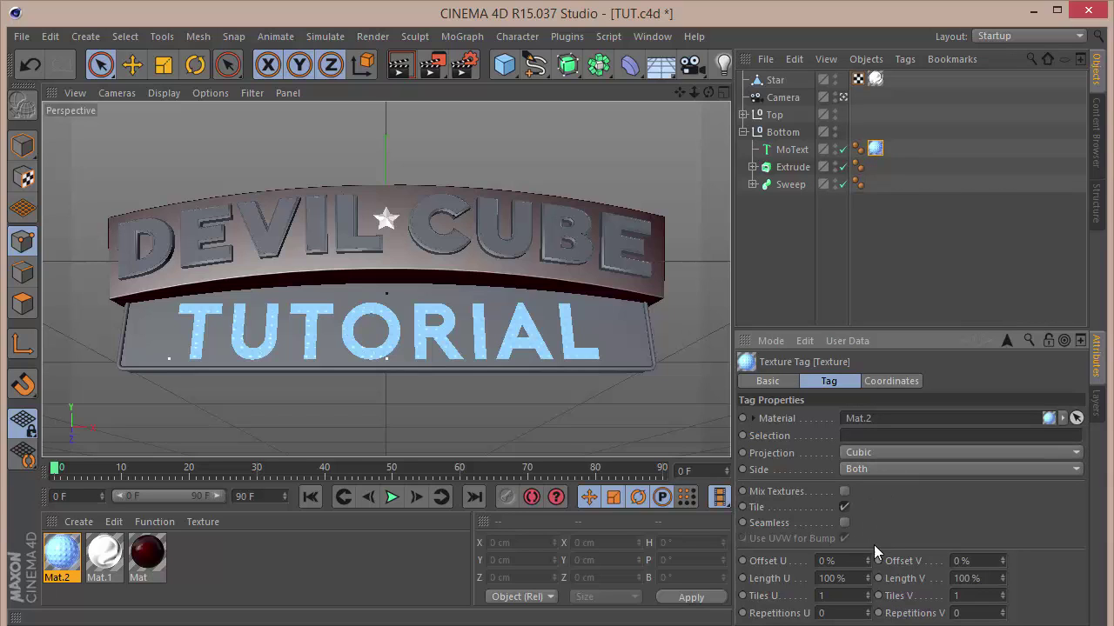
{"action": "double_click", "coordinate": [831, 579]}
{"action": "type", "text": "35"}
{"action": "key", "text": "Tab"}
{"action": "type", "text": "35"}
{"action": "key", "text": "Return"}
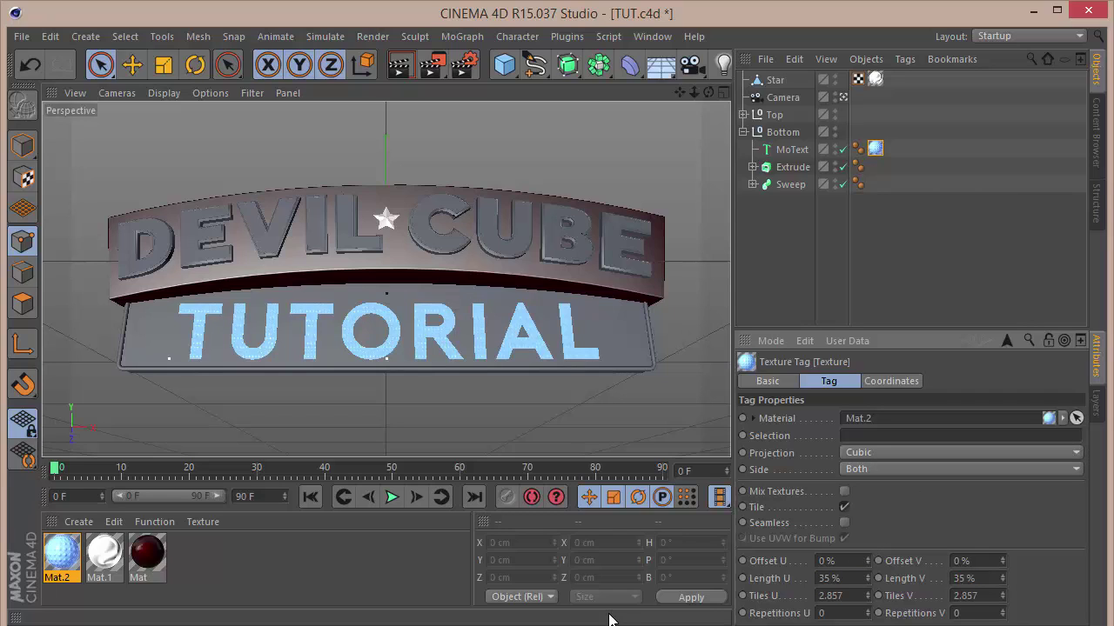
{"action": "left_click", "coordinate": [568, 323]}
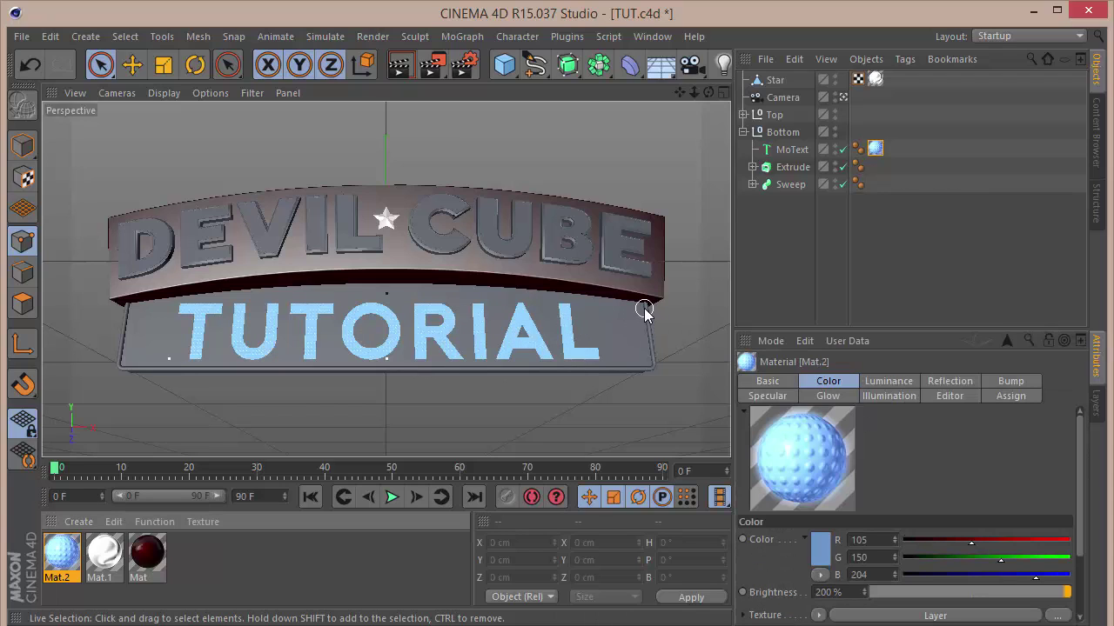
Step: Create a new material and set its colour to dark grey, R 85, G 85, B 85
{"action": "double_click", "coordinate": [238, 566]}
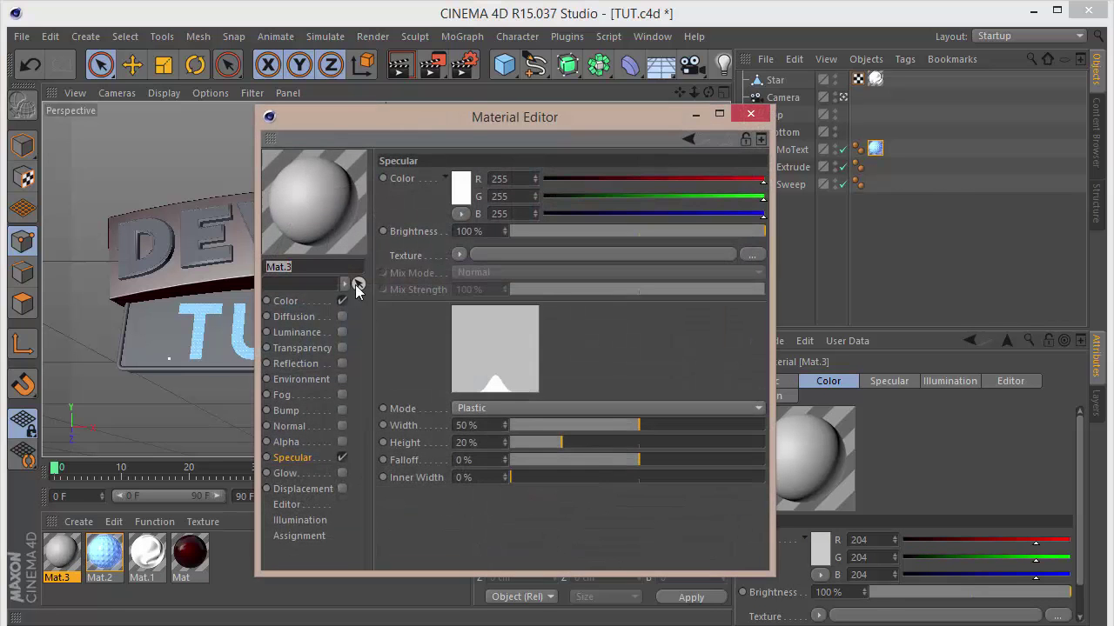
{"action": "left_click", "coordinate": [329, 300]}
{"action": "left_click", "coordinate": [514, 179]}
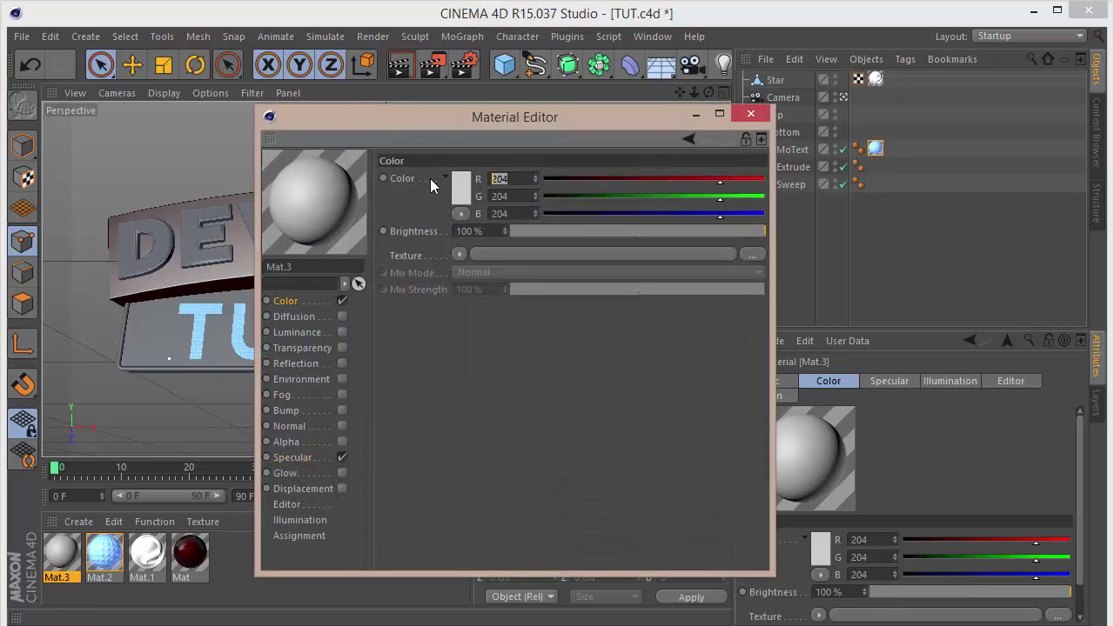
{"action": "type", "text": "85"}
{"action": "key", "text": "Tab"}
{"action": "type", "text": "85"}
{"action": "key", "text": "Return"}
{"action": "key", "text": "Tab"}
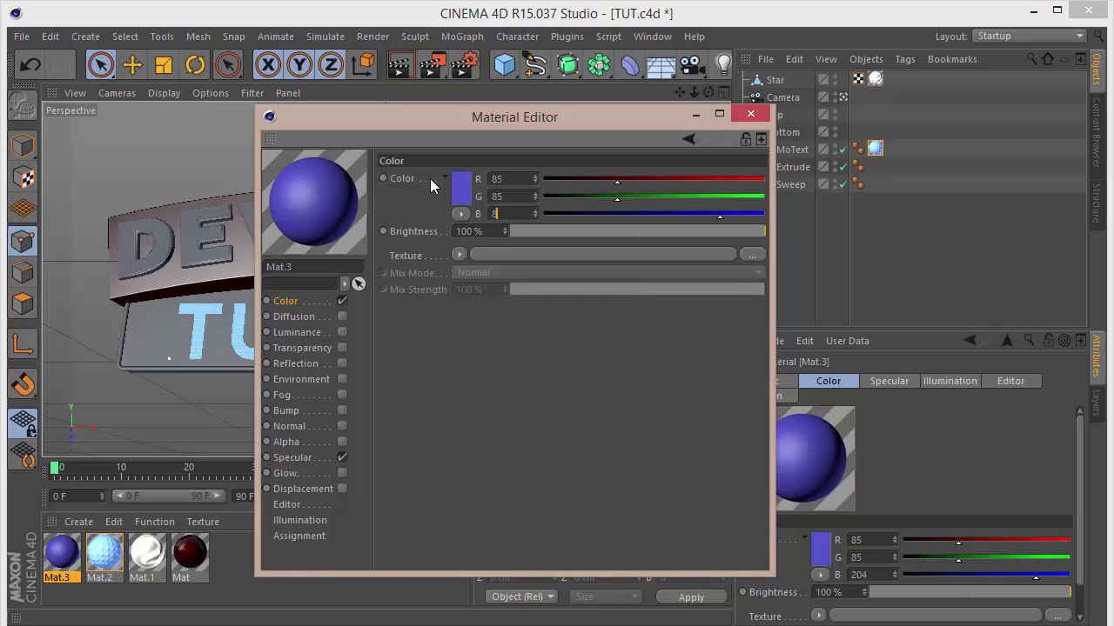
{"action": "type", "text": "85"}
{"action": "key", "text": "Return"}
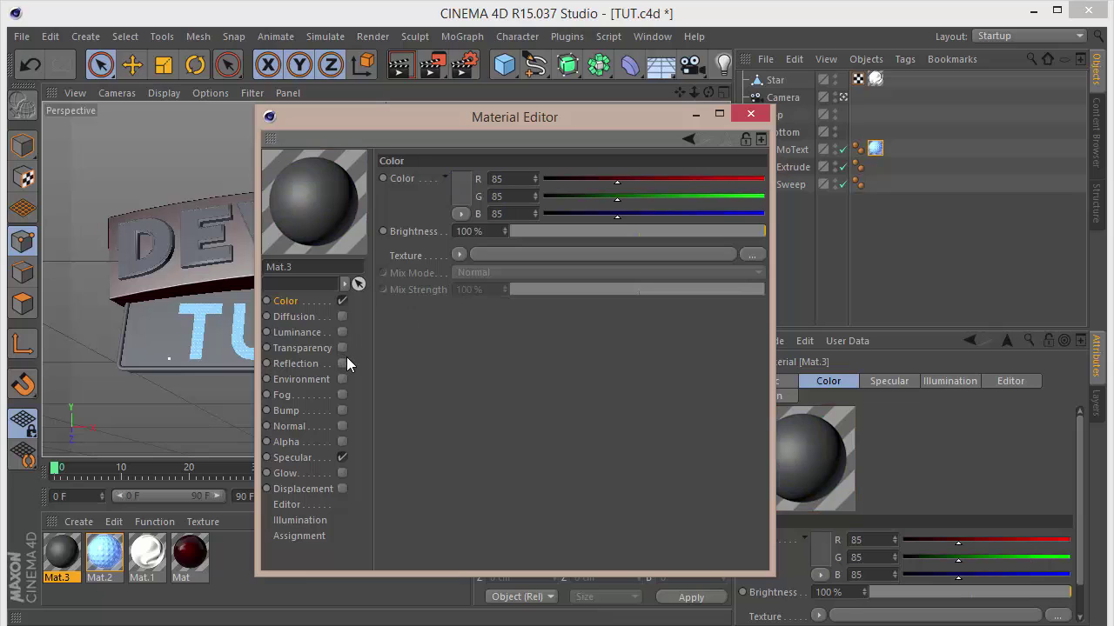
Step: Enable the grey material's reflection with a Fresnel texture and set its brightness to 40%
{"action": "left_click", "coordinate": [343, 363]}
{"action": "left_click", "coordinate": [459, 285]}
{"action": "left_click", "coordinate": [490, 398]}
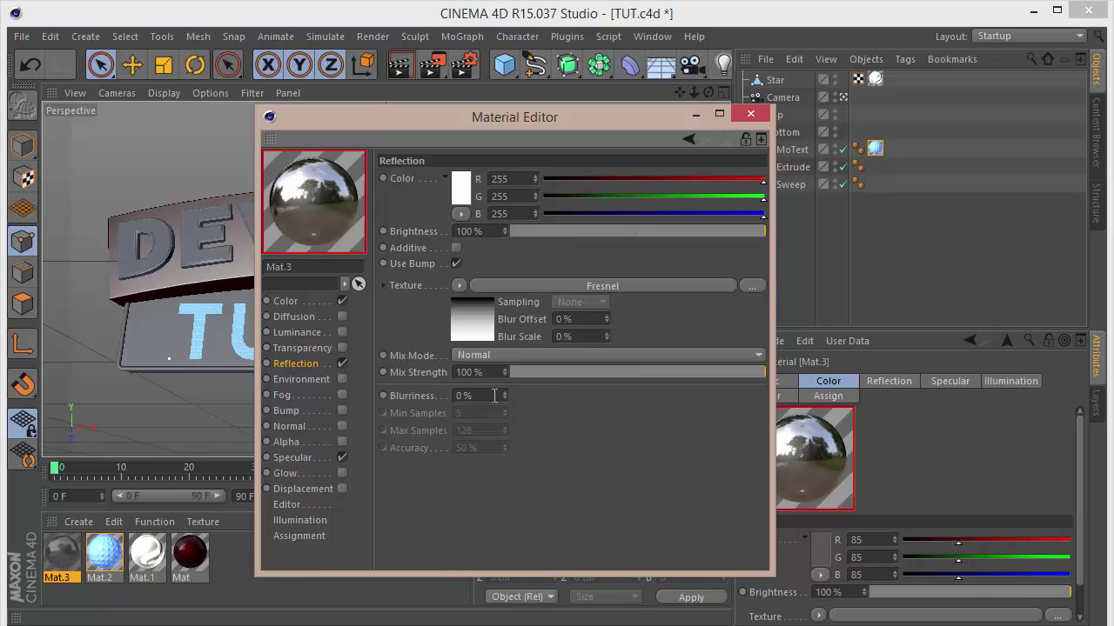
{"action": "double_click", "coordinate": [470, 231]}
{"action": "type", "text": "40"}
{"action": "key", "text": "Return"}
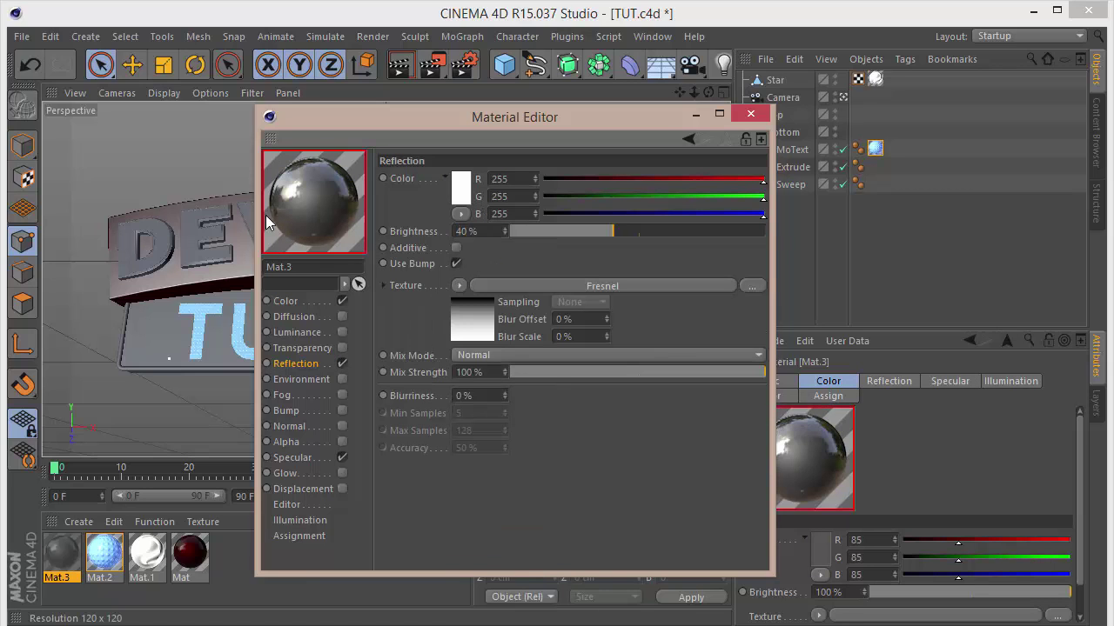
Step: Set the grey material's reflection colour to R 60, G 60, B 60
{"action": "left_click_drag", "start_coordinate": [514, 178], "coordinate": [55, 180]}
{"action": "type", "text": "60"}
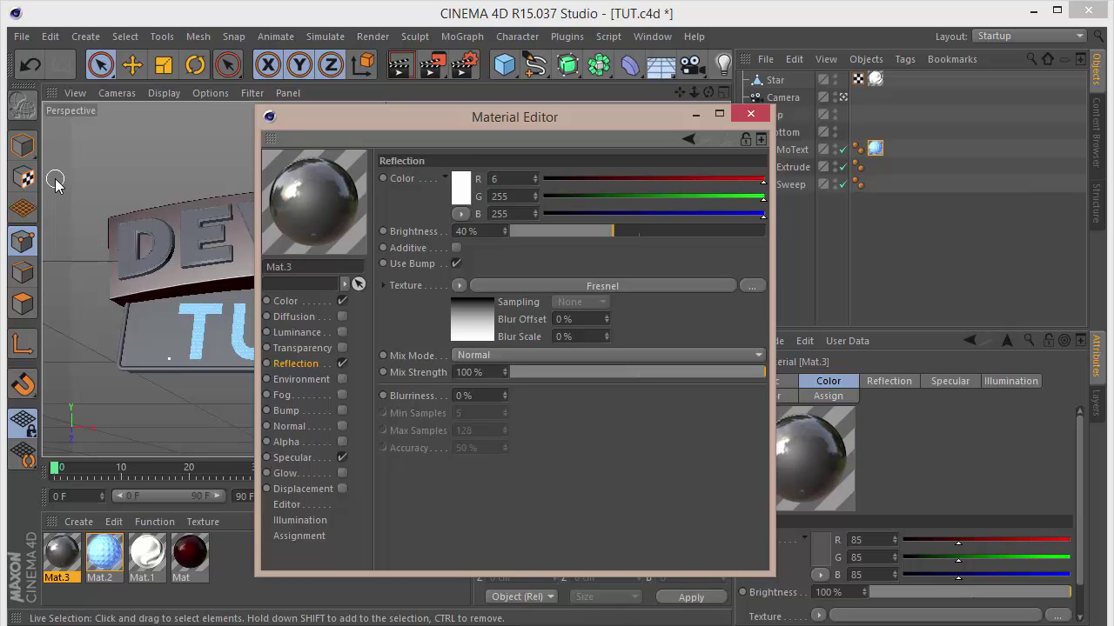
{"action": "key", "text": "Return"}
{"action": "key", "text": "0"}
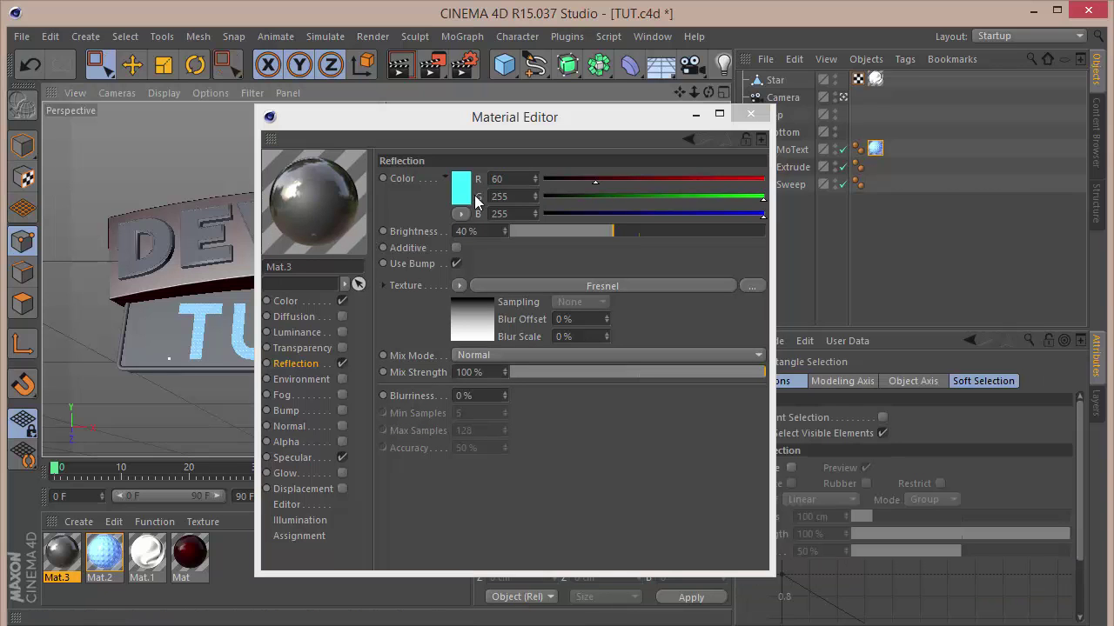
{"action": "left_click_drag", "start_coordinate": [517, 197], "coordinate": [286, 179]}
{"action": "type", "text": "60"}
{"action": "key", "text": "Tab"}
{"action": "type", "text": "60"}
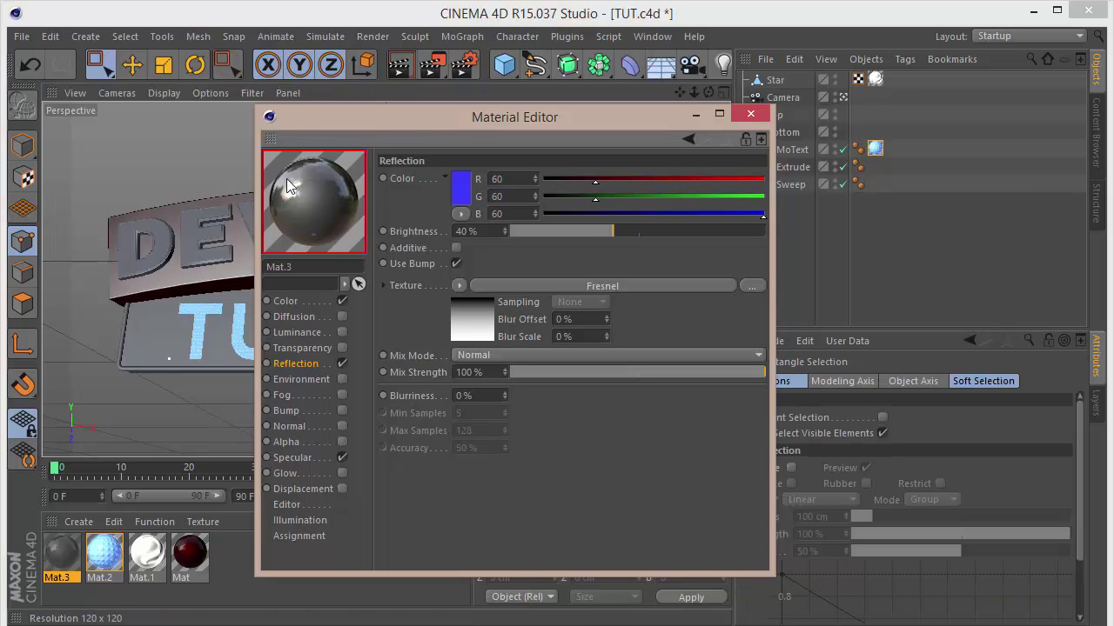
{"action": "key", "text": "Return"}
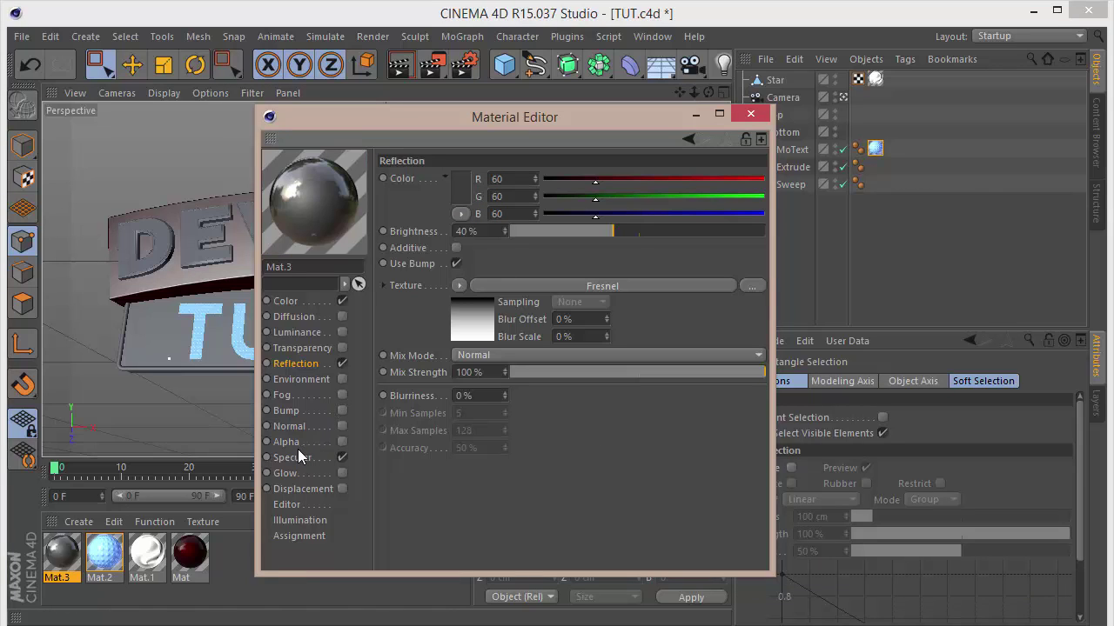
Step: Set the grey material's specular width to 25% and height to 60%
{"action": "left_click", "coordinate": [296, 458]}
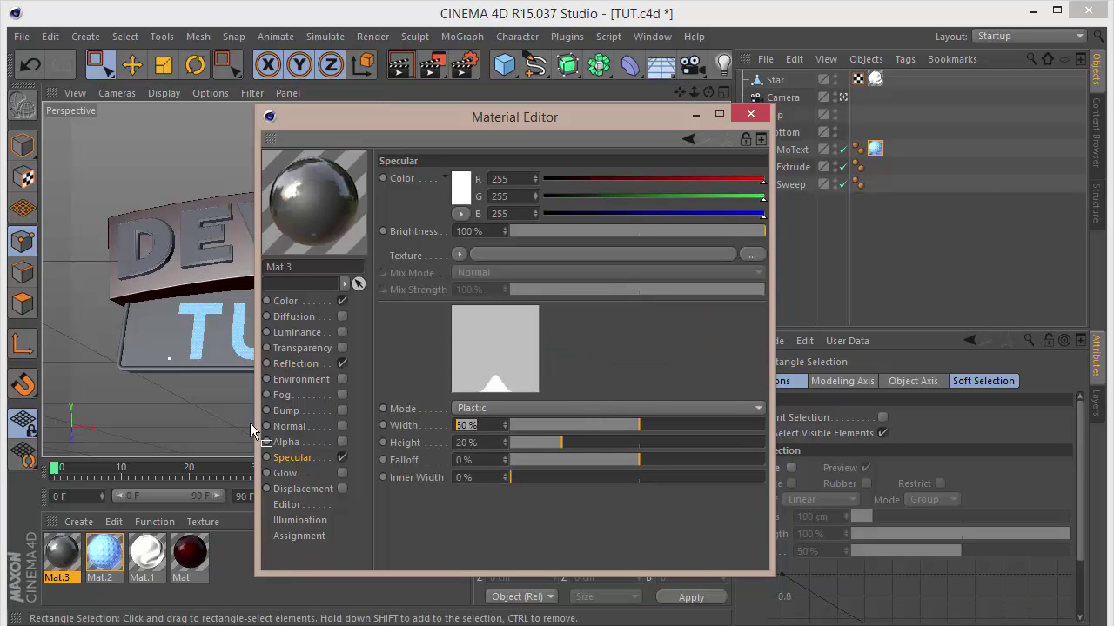
{"action": "type", "text": "25"}
{"action": "key", "text": "Tab"}
{"action": "type", "text": "60"}
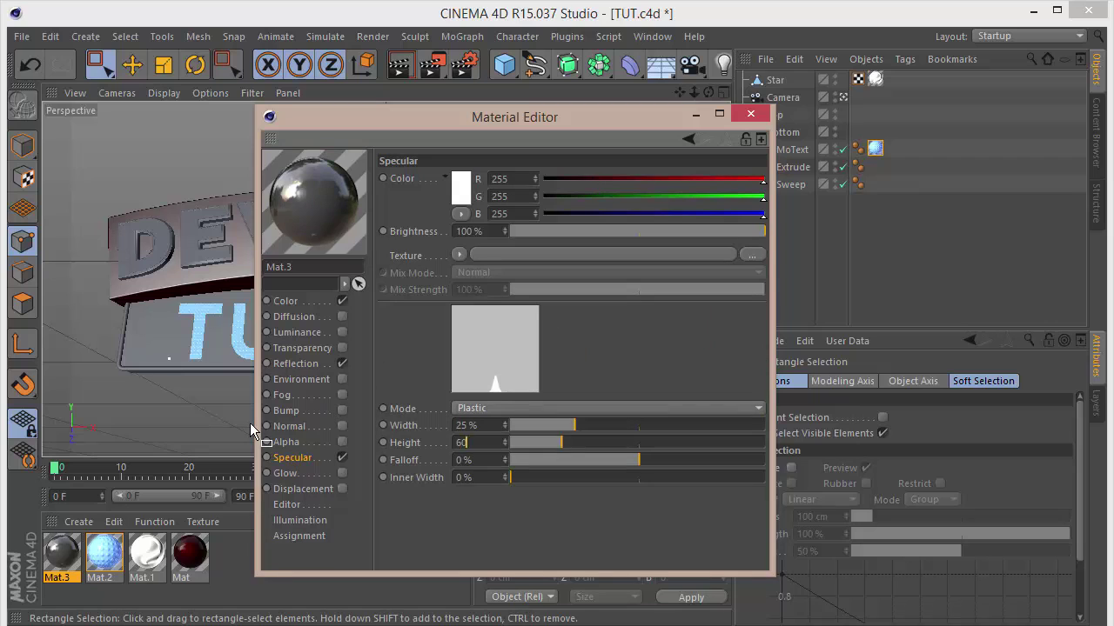
{"action": "key", "text": "Return"}
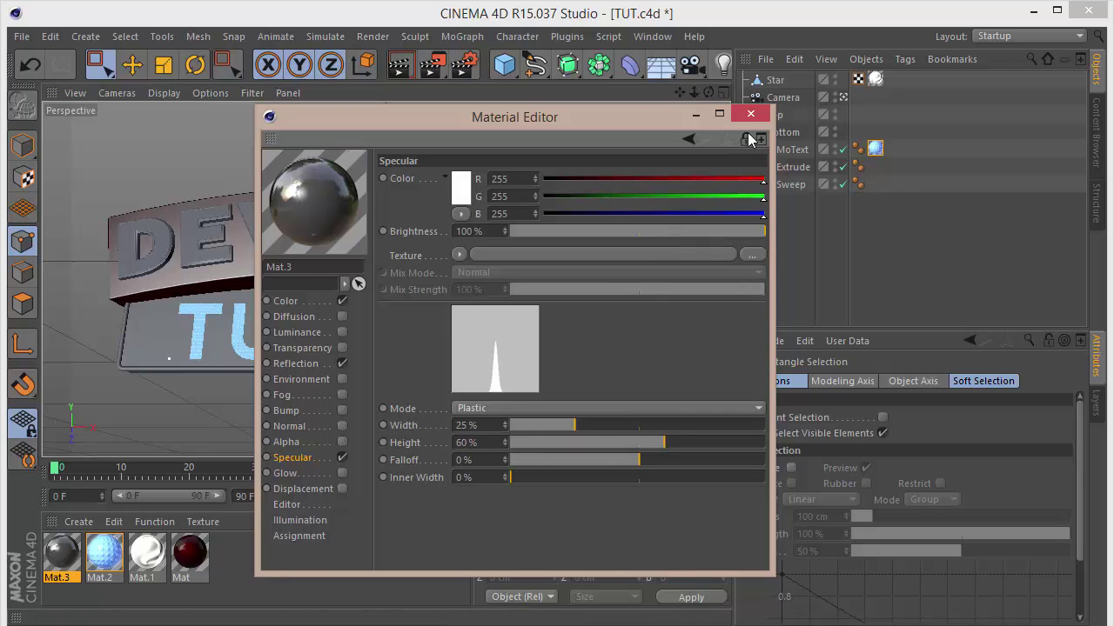
Step: Close the material's settings and apply the dark grey material to the Sweep in the Bottom group
{"action": "left_click", "coordinate": [750, 115]}
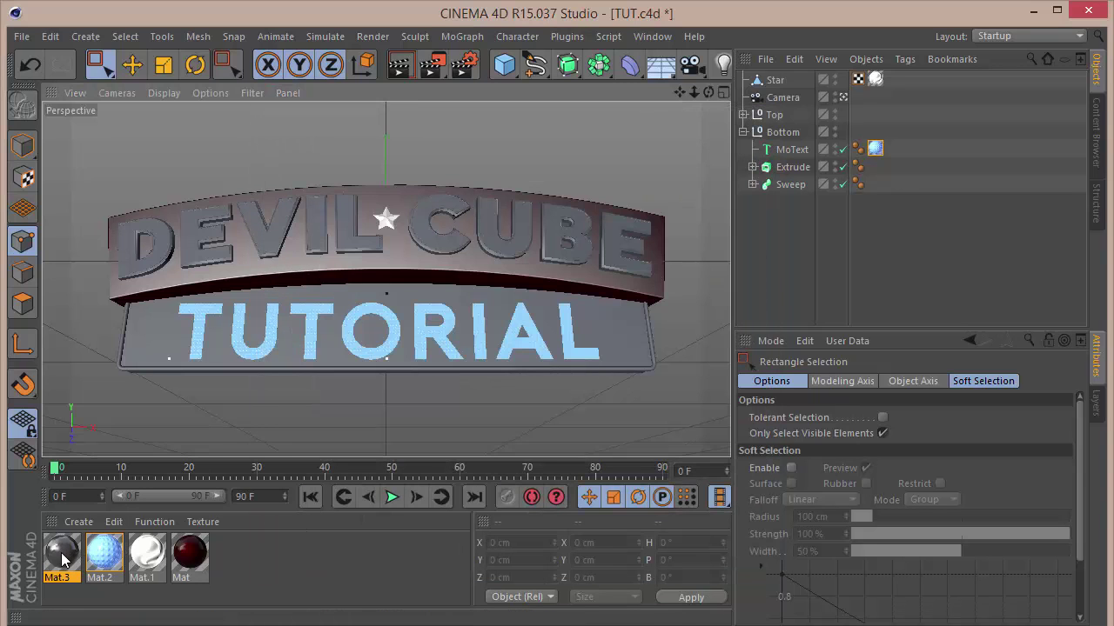
{"action": "left_click_drag", "start_coordinate": [63, 559], "coordinate": [812, 185]}
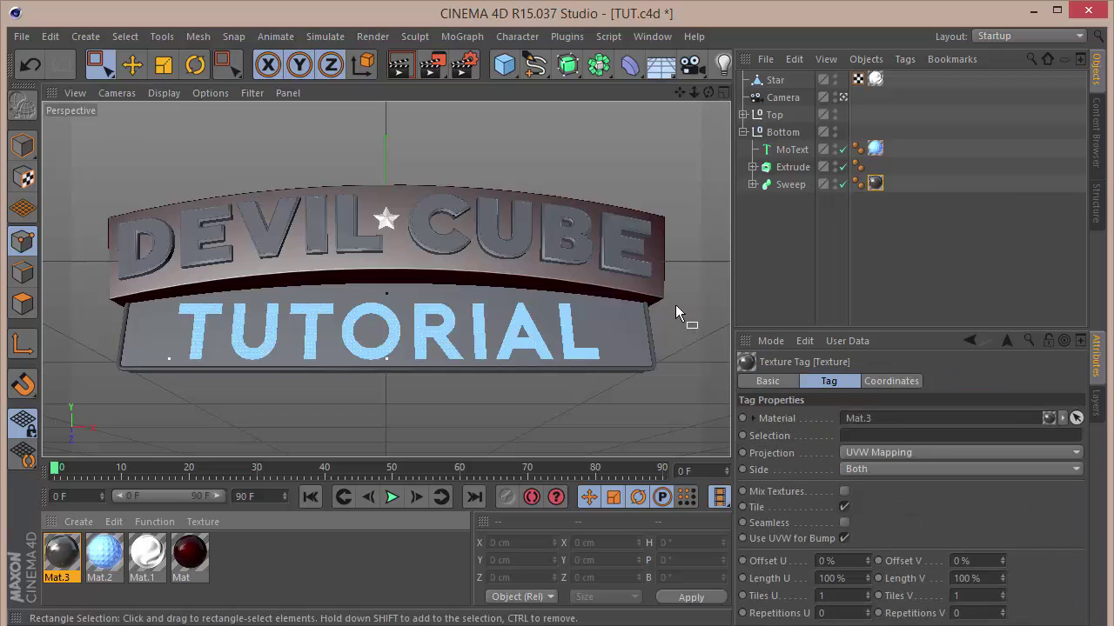
{"action": "left_click", "coordinate": [765, 345]}
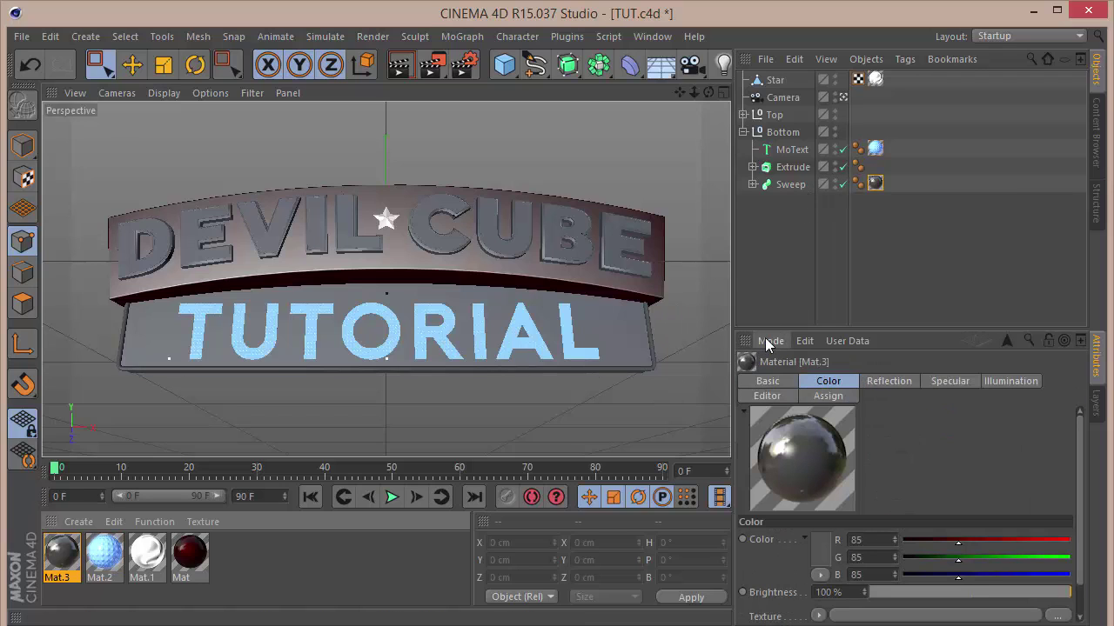
Step: Duplicate the blue material Mat.2, without keeping any blank new material
{"action": "double_click", "coordinate": [261, 565]}
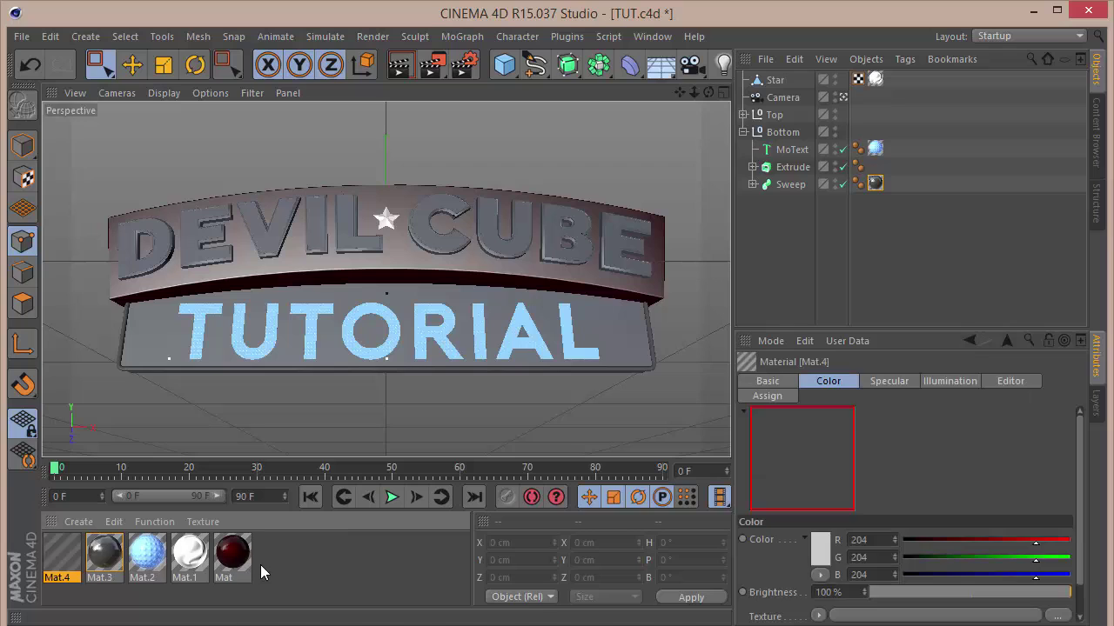
{"action": "key", "text": "Delete"}
{"action": "left_click", "coordinate": [108, 551]}
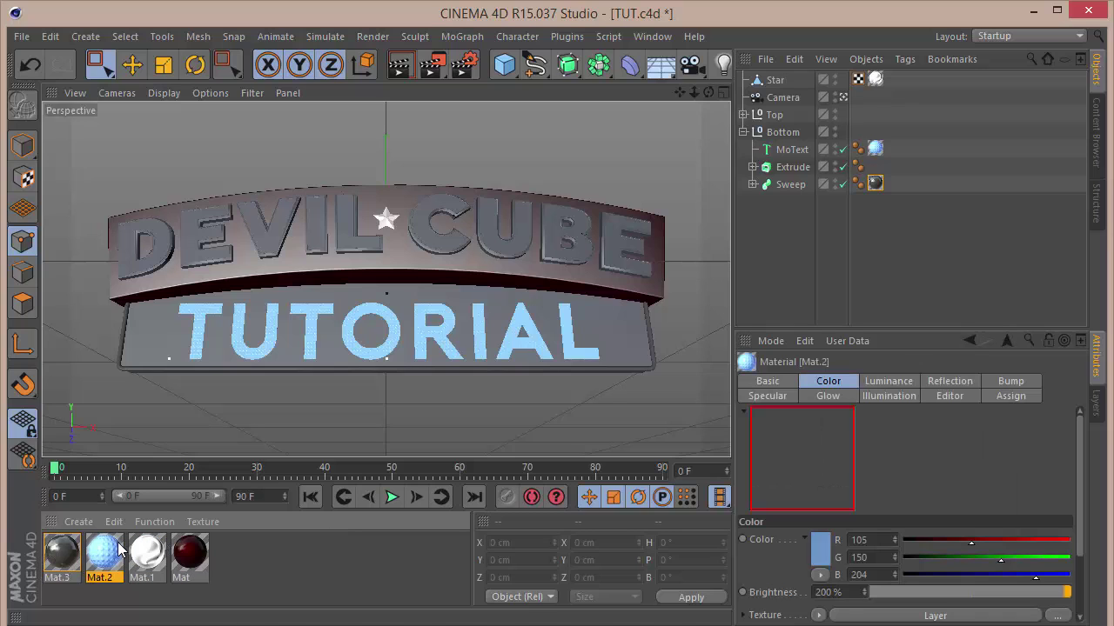
{"action": "left_click_drag", "start_coordinate": [109, 552], "coordinate": [142, 556], "text": "ctrl"}
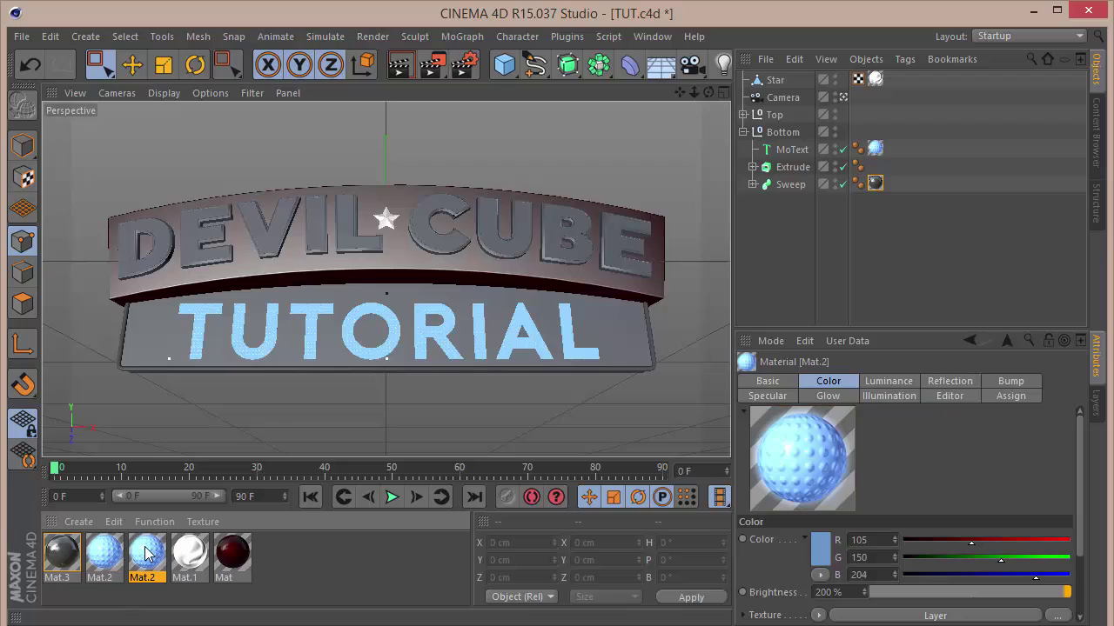
Step: Set the duplicated blue material's color to black and disable its Glow and Luminance channels
{"action": "double_click", "coordinate": [144, 556]}
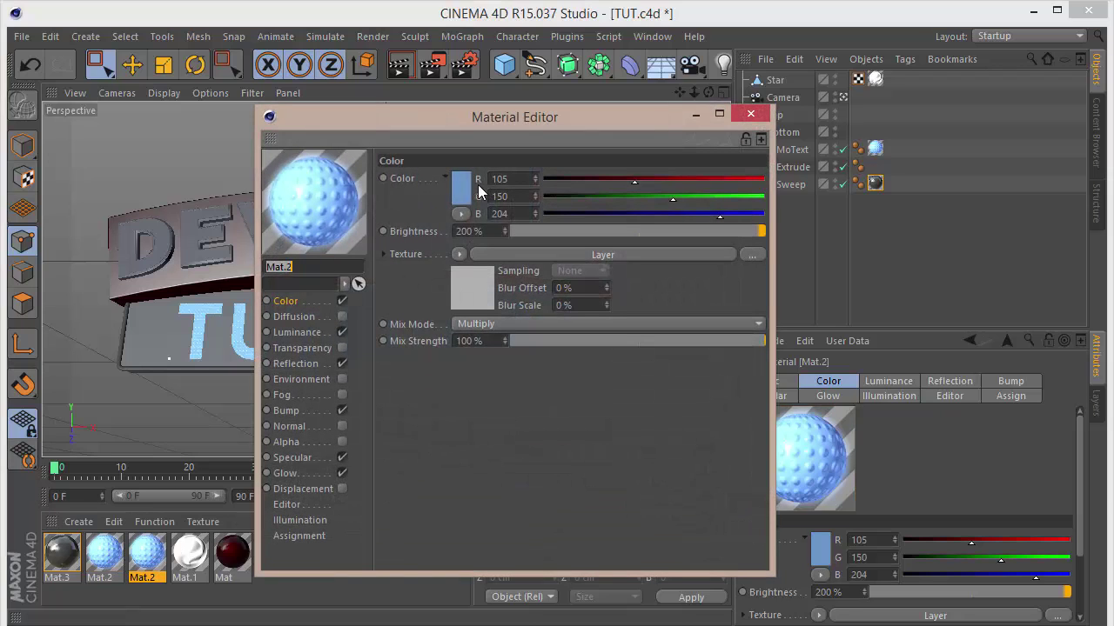
{"action": "left_click", "coordinate": [464, 188]}
{"action": "left_click", "coordinate": [435, 266]}
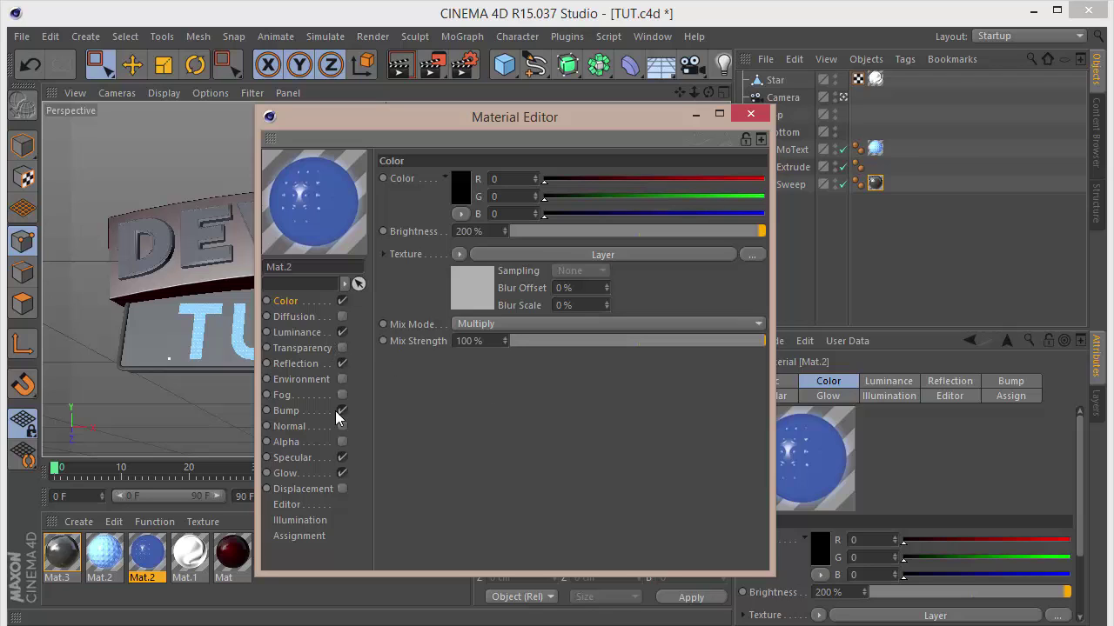
{"action": "left_click", "coordinate": [342, 474]}
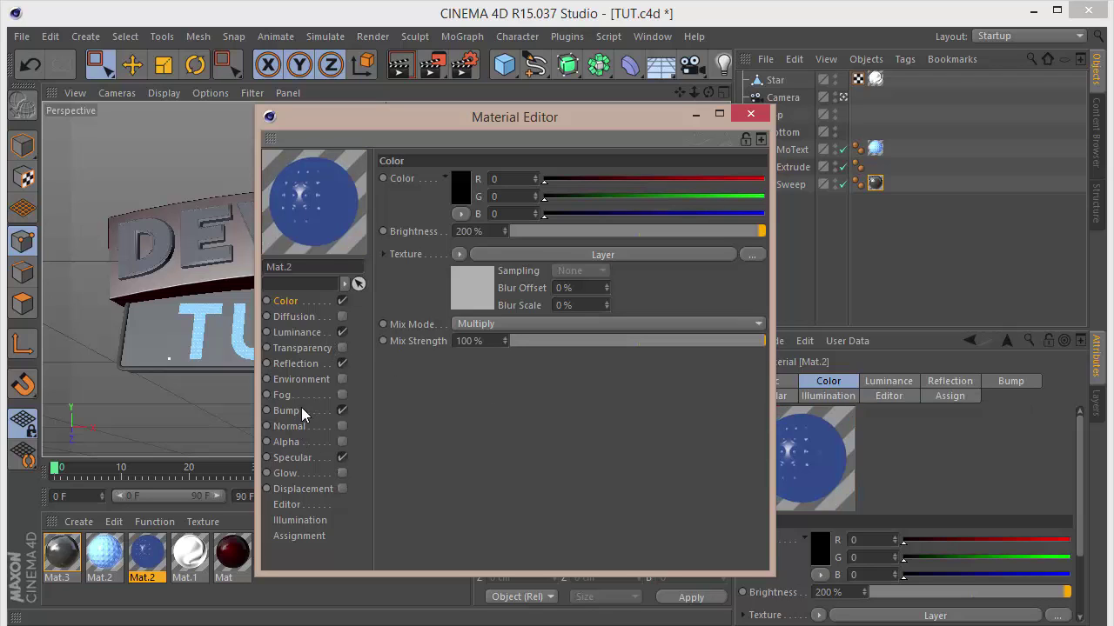
{"action": "left_click", "coordinate": [343, 332]}
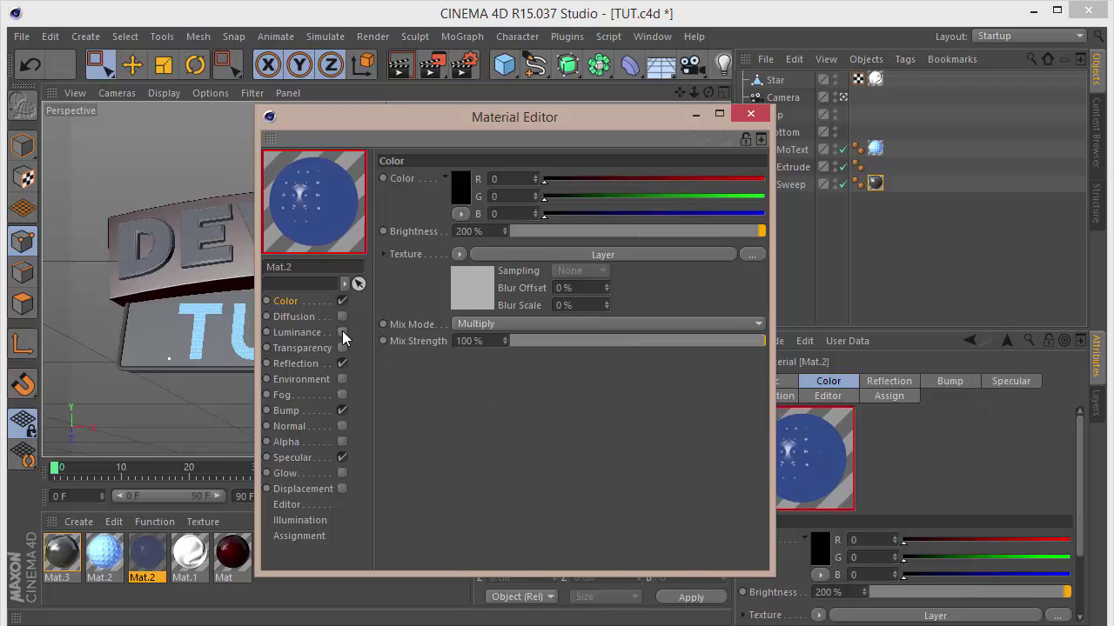
Step: Set the black material's bump strength to -30% and close its settings
{"action": "left_click", "coordinate": [296, 412]}
{"action": "double_click", "coordinate": [478, 179]}
{"action": "key", "text": "BackSpace"}
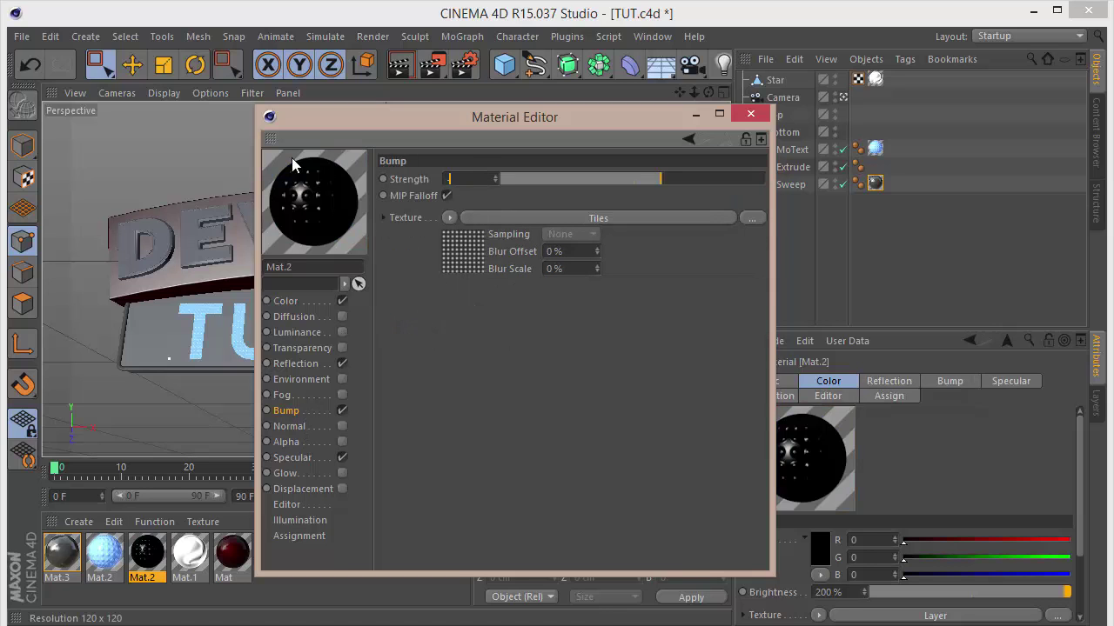
{"action": "type", "text": "-30"}
{"action": "key", "text": "Return"}
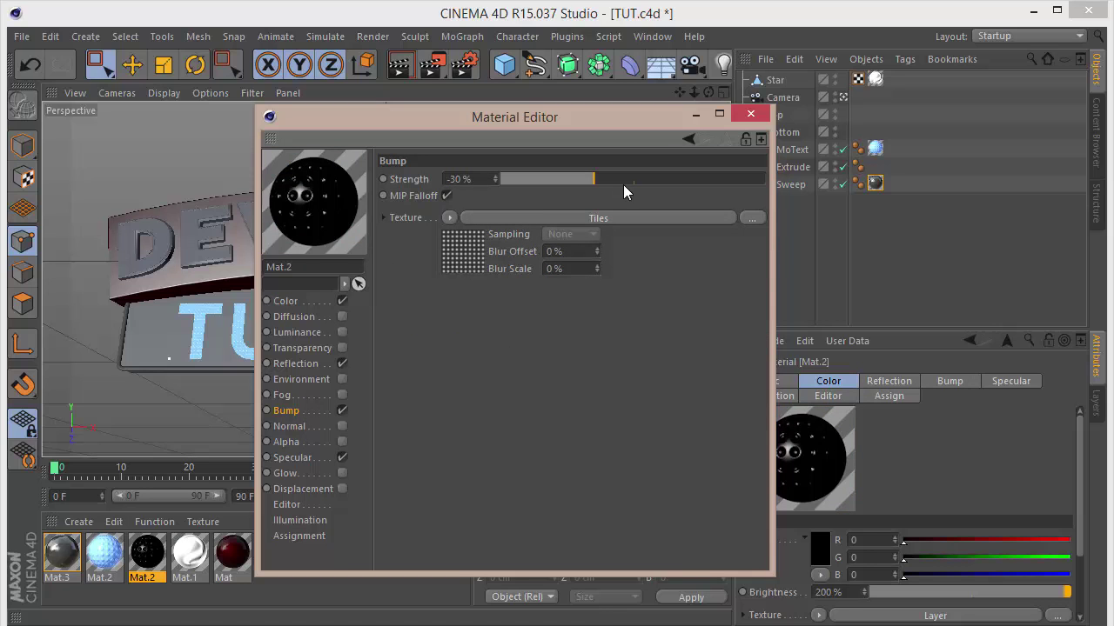
{"action": "left_click", "coordinate": [739, 124]}
Step: Apply the black dotted material to the Extrude in the Bottom group with Cubic projection
{"action": "left_click_drag", "start_coordinate": [152, 553], "coordinate": [622, 322]}
{"action": "left_click", "coordinate": [800, 165]}
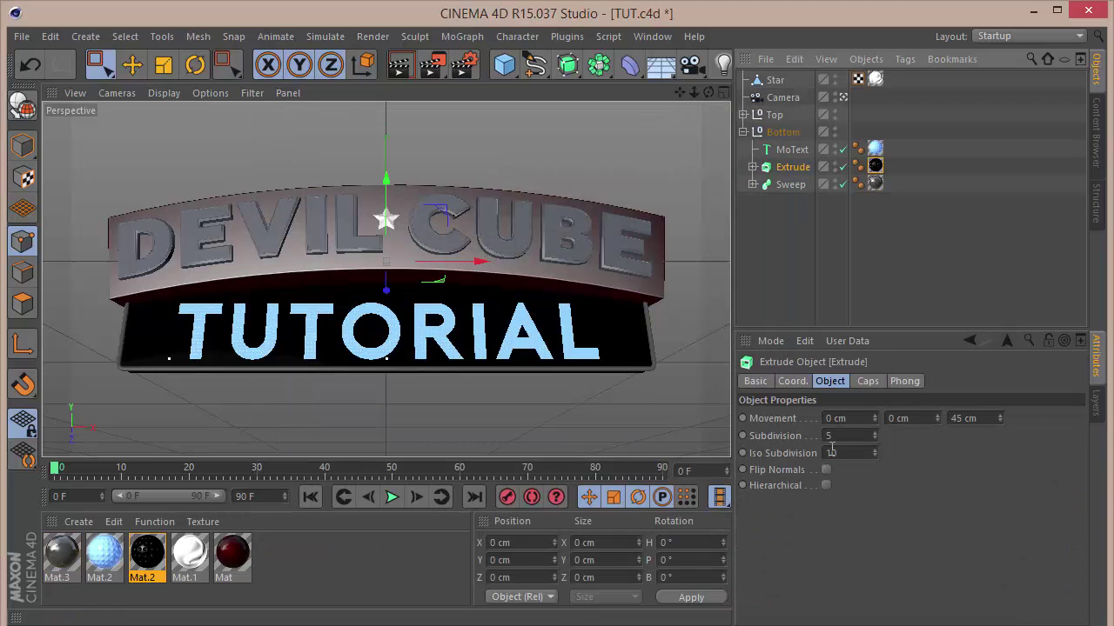
{"action": "left_click", "coordinate": [876, 165]}
{"action": "left_click", "coordinate": [897, 452]}
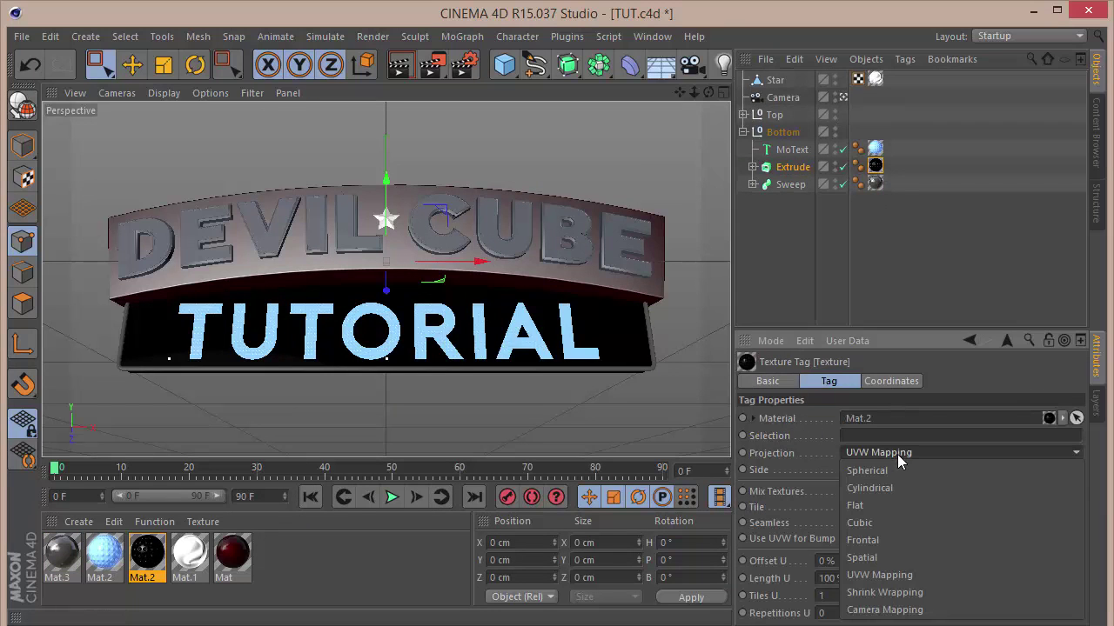
{"action": "left_click", "coordinate": [888, 522]}
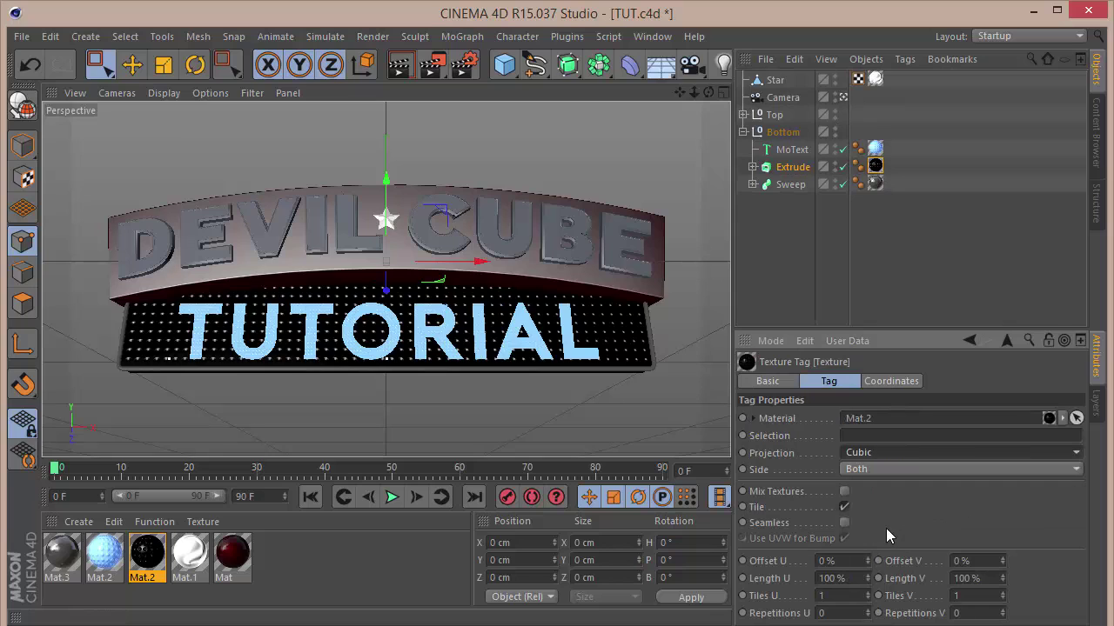
Step: Set the black texture's Length U and Length V to 35% on the Bottom group's Extrude
{"action": "left_click", "coordinate": [849, 579]}
{"action": "type", "text": "35"}
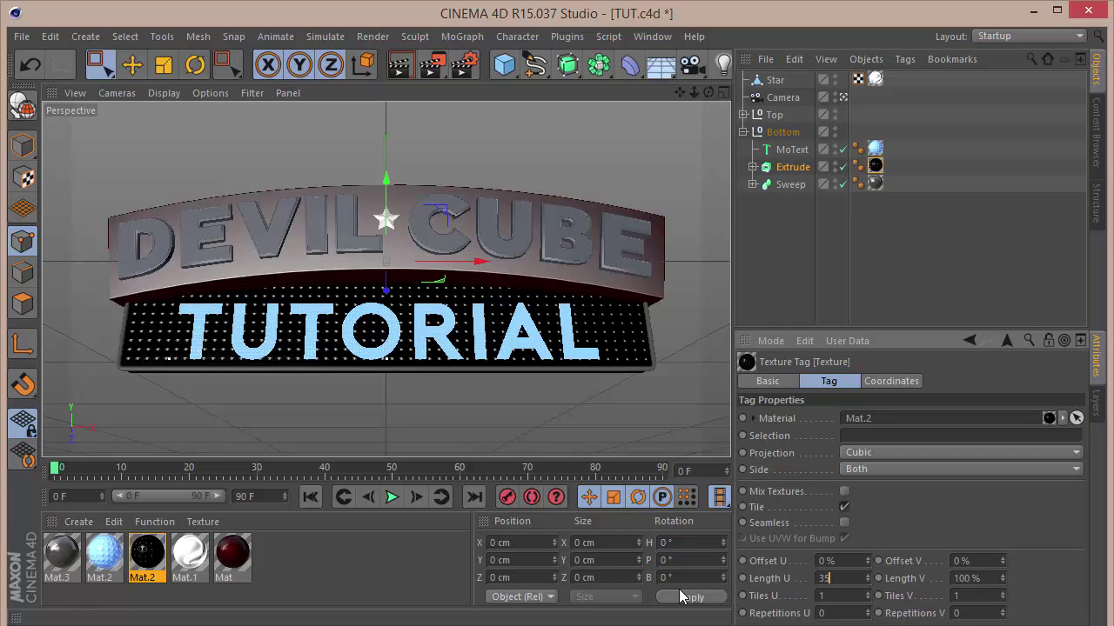
{"action": "key", "text": "Tab"}
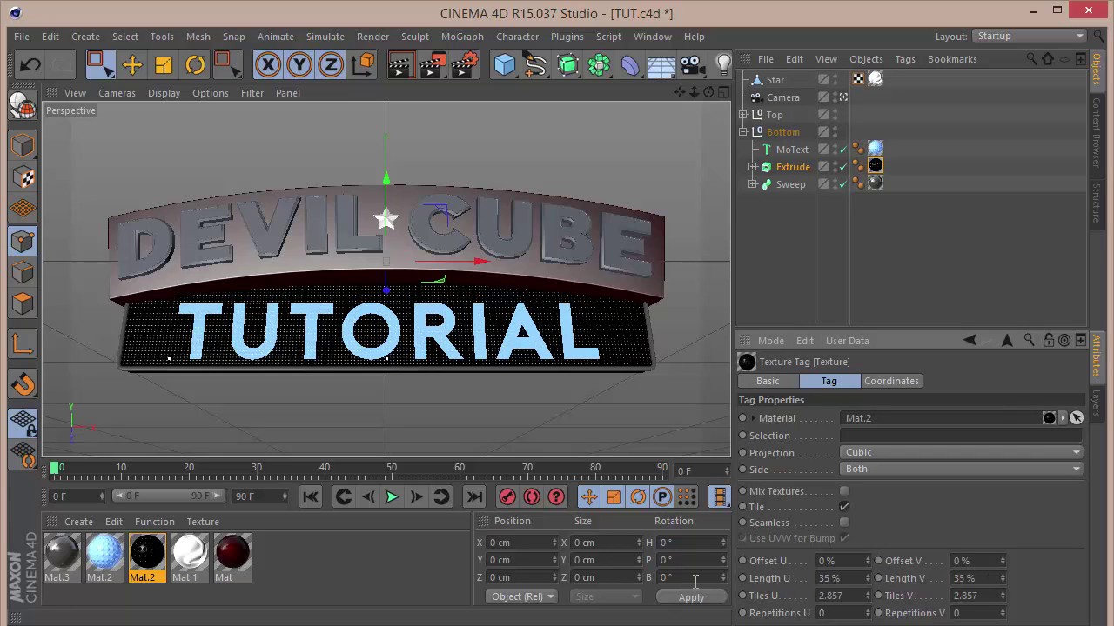
{"action": "left_click", "coordinate": [910, 289]}
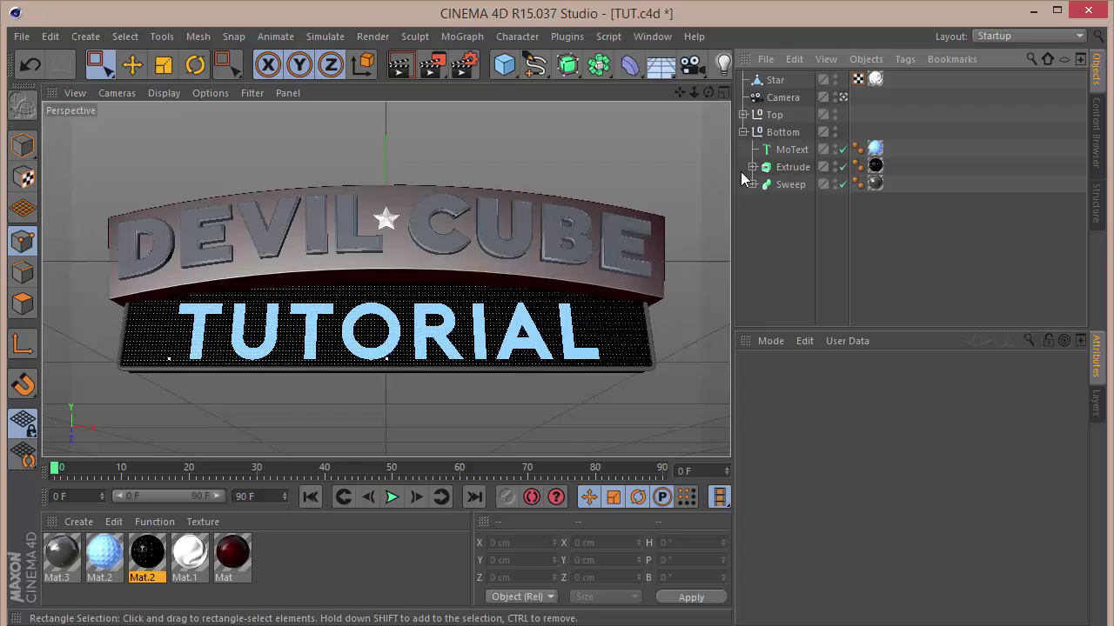
Step: Expand the Top group and its DEVIL and Cube subgroups, keeping their Extrude and Sweep objects collapsed
{"action": "left_click", "coordinate": [743, 115]}
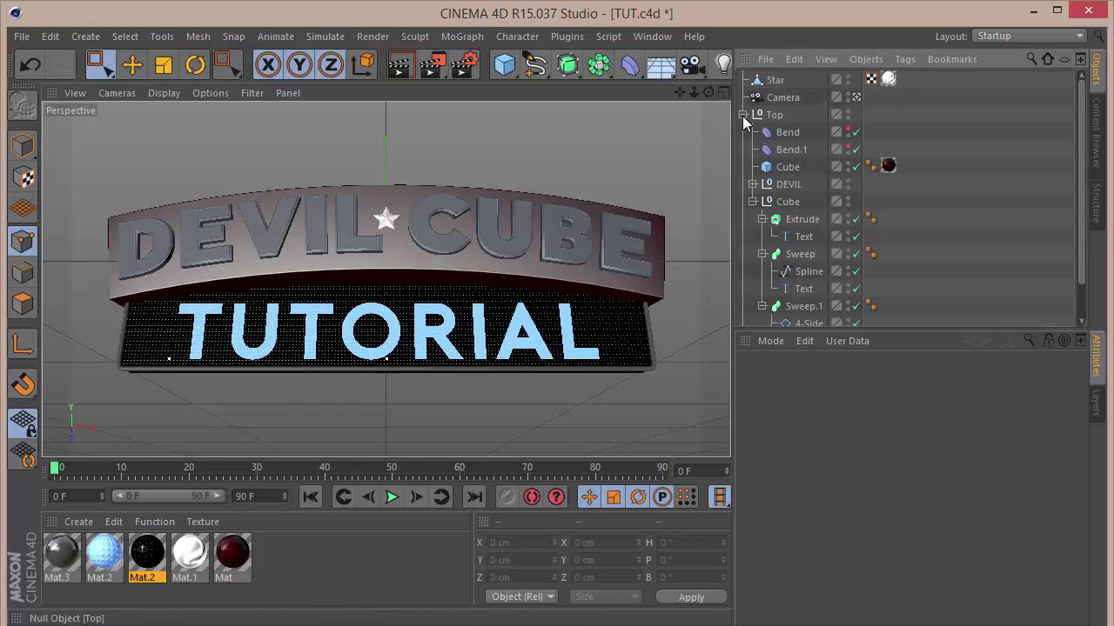
{"action": "left_click", "coordinate": [753, 202]}
{"action": "left_click", "coordinate": [752, 185]}
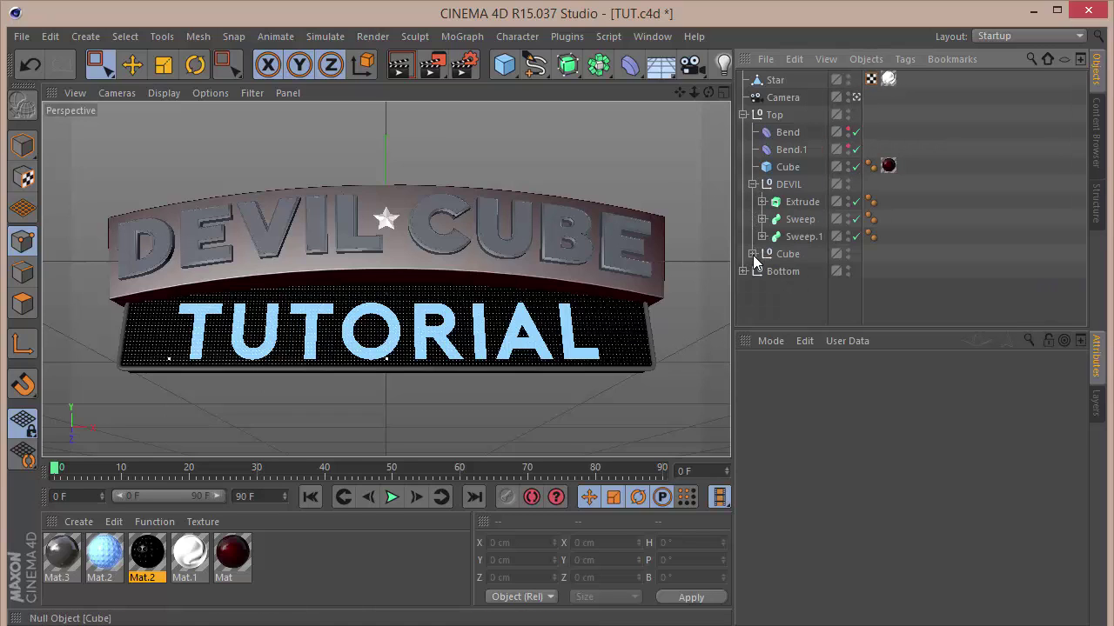
{"action": "left_click", "coordinate": [753, 254]}
{"action": "left_click", "coordinate": [796, 222]}
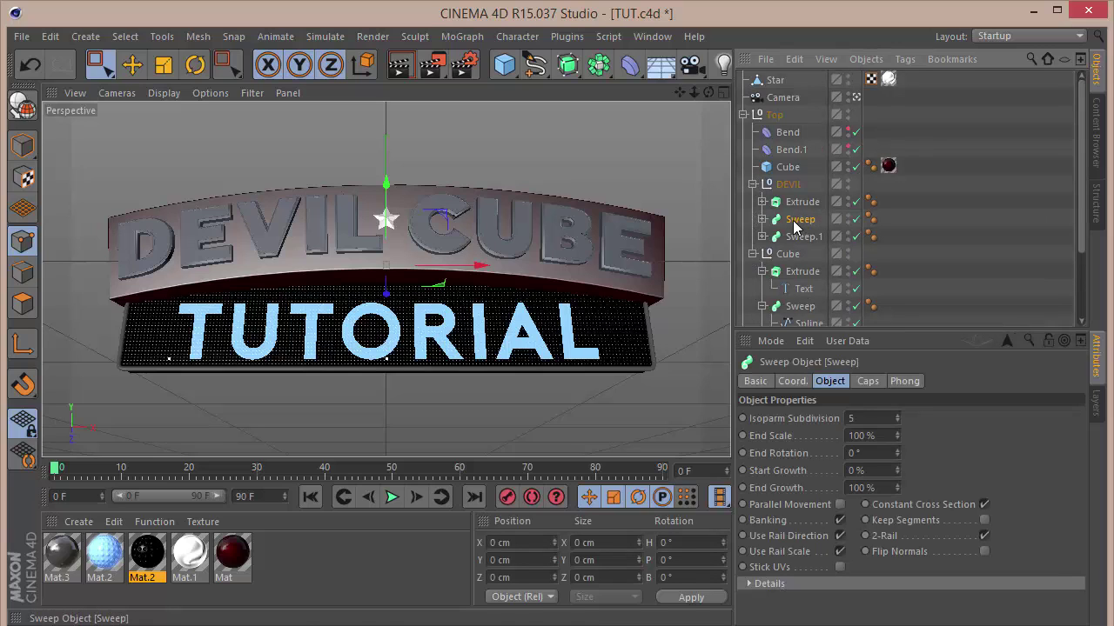
{"action": "left_click", "coordinate": [801, 203]}
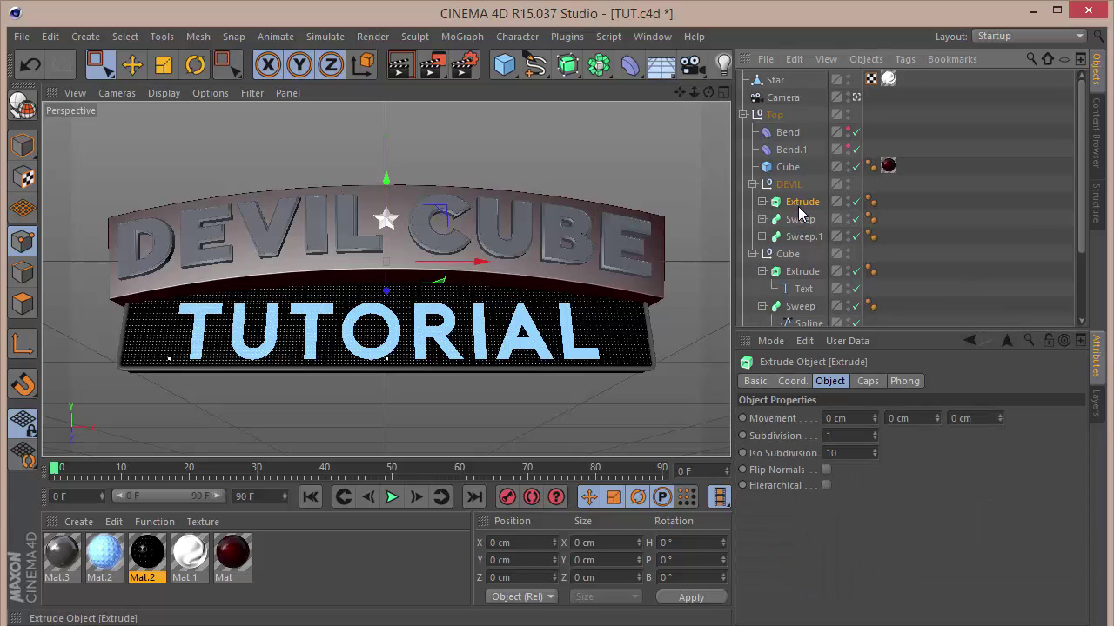
{"action": "left_click", "coordinate": [762, 272]}
{"action": "left_click", "coordinate": [762, 289]}
{"action": "left_click", "coordinate": [763, 306]}
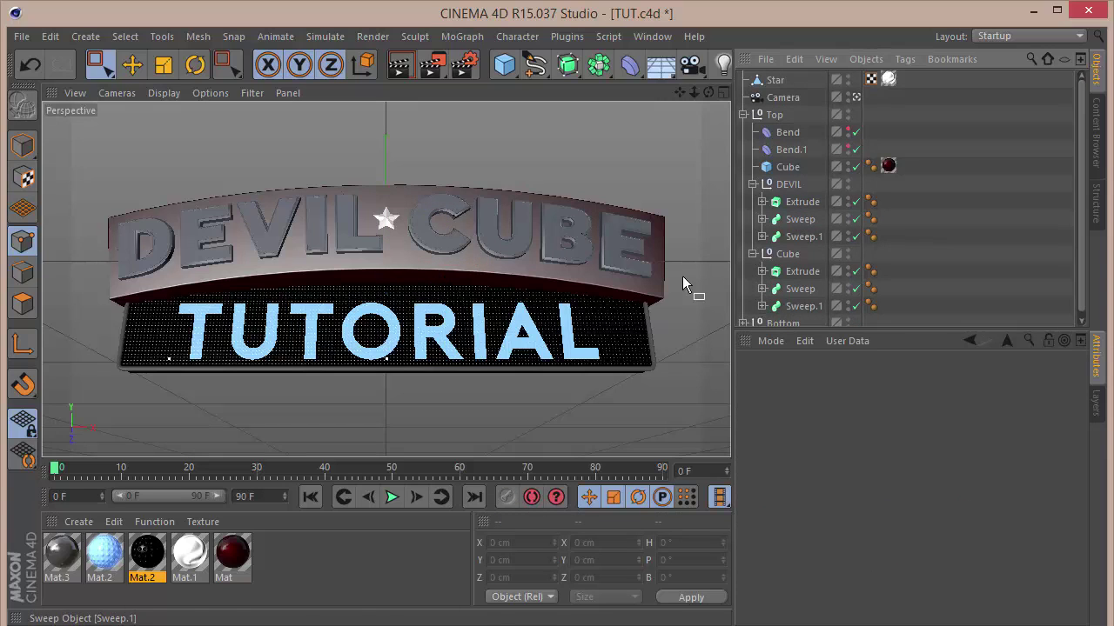
Step: Apply the white material Mat.1 to the Extrude objects in both DEVIL and Cube, using Cubic projection
{"action": "left_click_drag", "start_coordinate": [195, 562], "coordinate": [817, 204]}
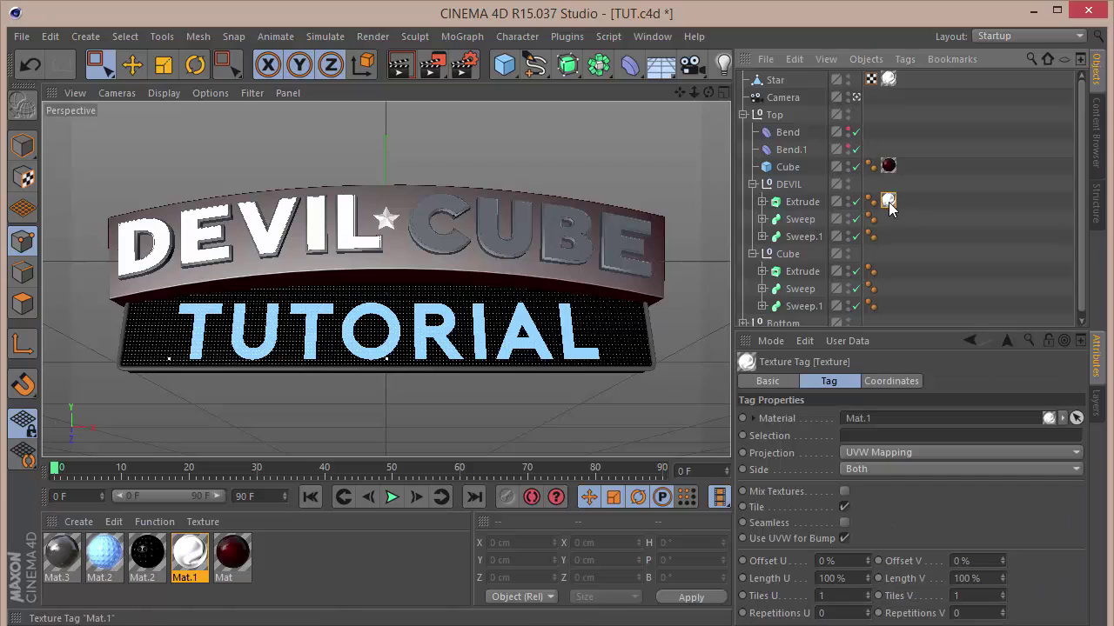
{"action": "left_click_drag", "start_coordinate": [888, 201], "coordinate": [891, 271], "text": "ctrl"}
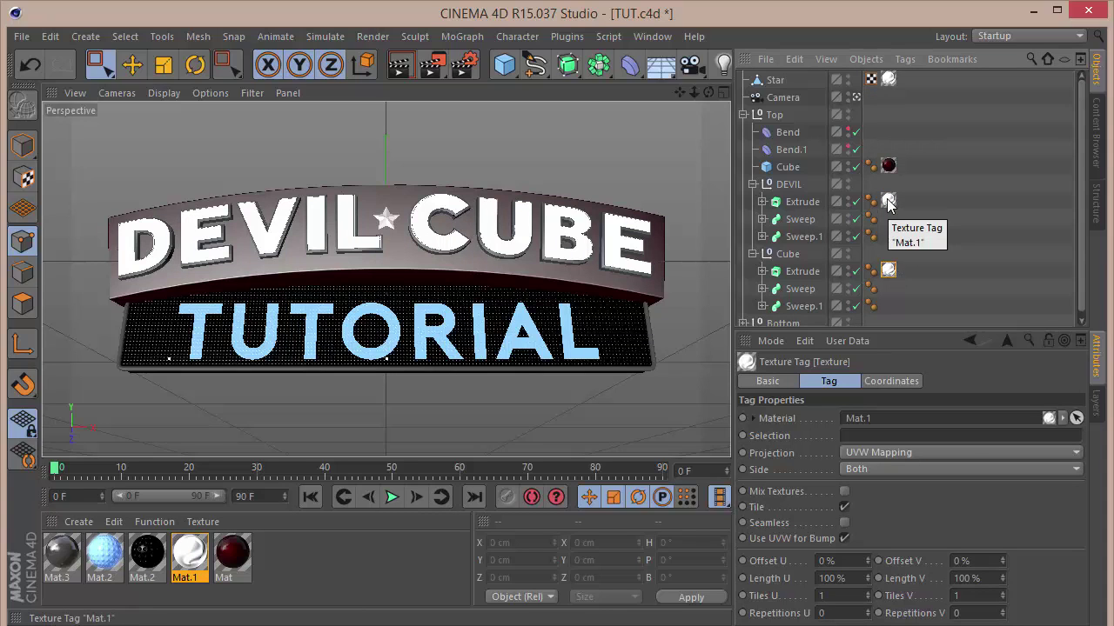
{"action": "left_click", "coordinate": [888, 201]}
{"action": "scroll", "coordinate": [891, 218], "scroll_direction": "down", "scroll_amount": 1}
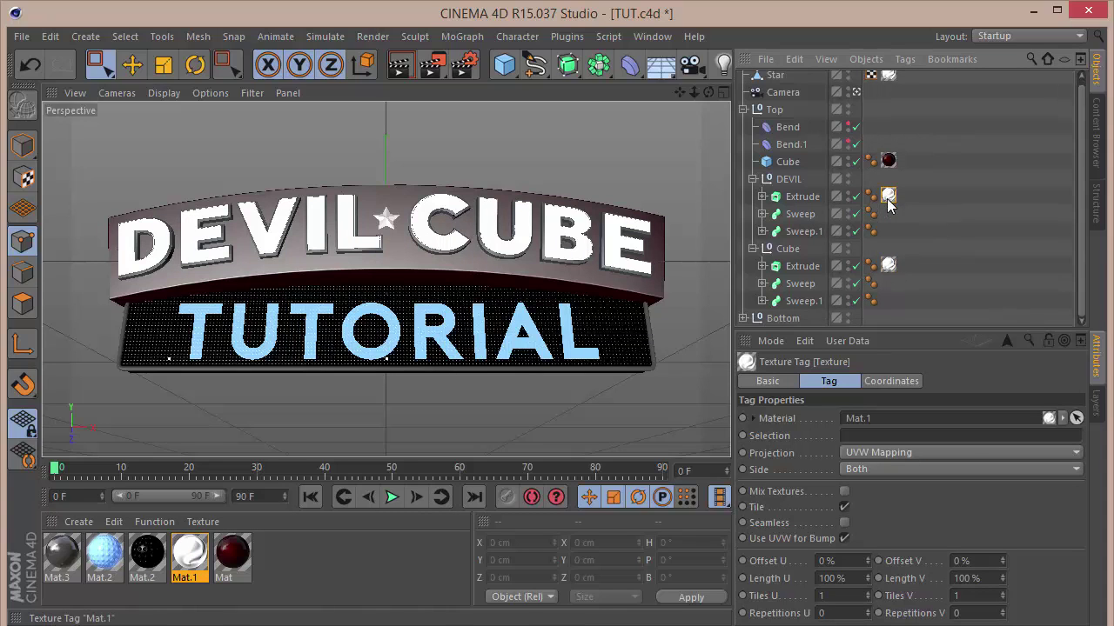
{"action": "left_click", "coordinate": [889, 265], "text": "shift"}
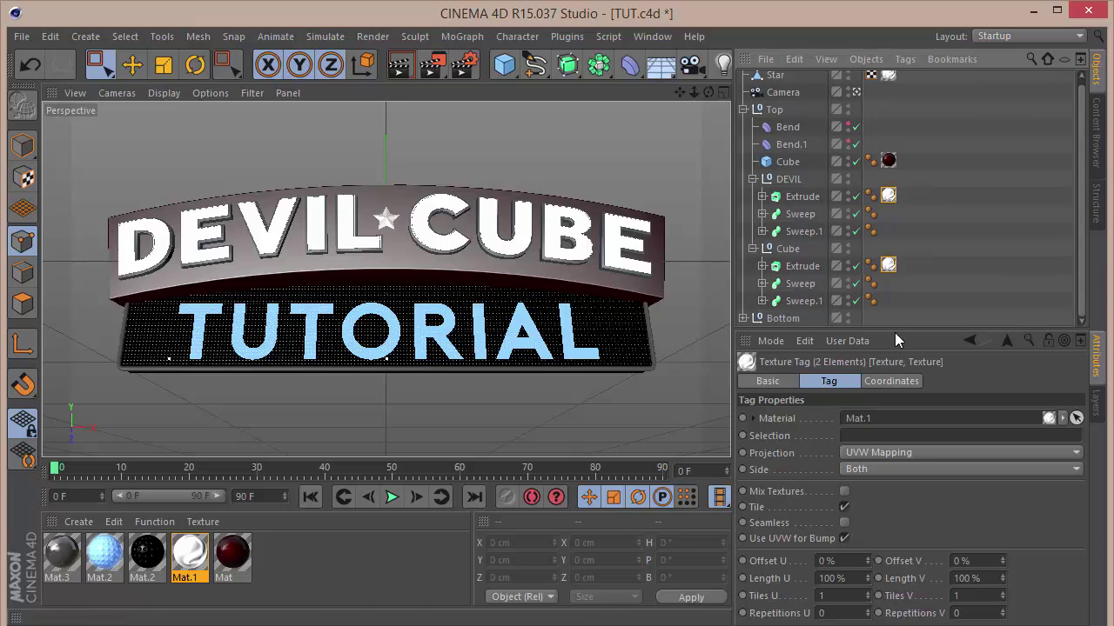
{"action": "left_click", "coordinate": [895, 452]}
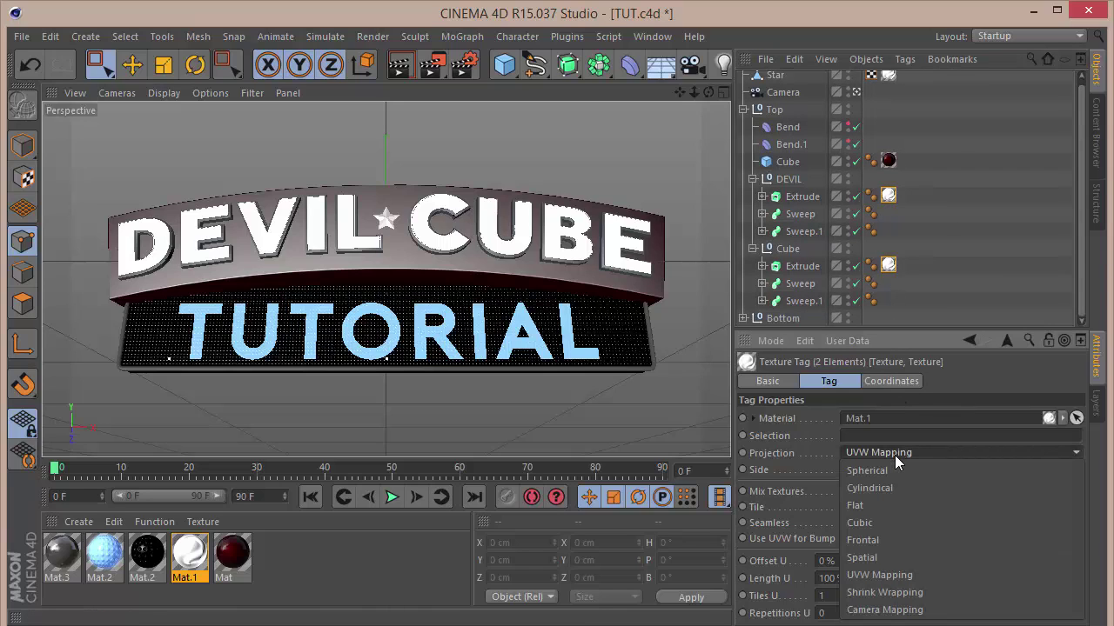
{"action": "left_click", "coordinate": [884, 520]}
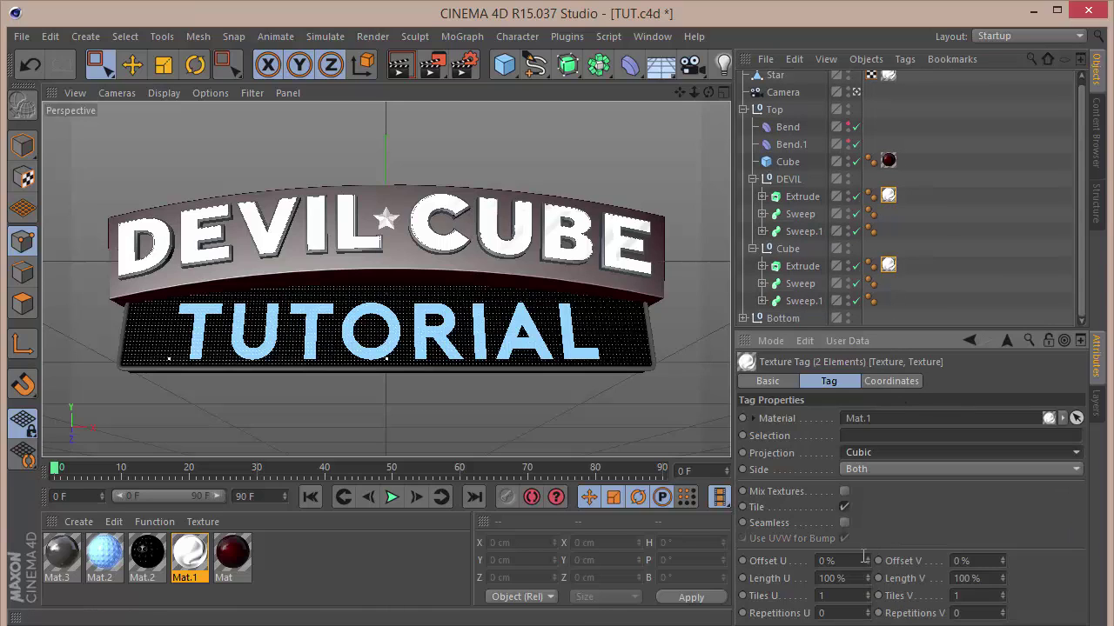
Step: Set Length U and V to 50% and enable Seamless for both white textures
{"action": "double_click", "coordinate": [851, 579]}
{"action": "type", "text": "5"}
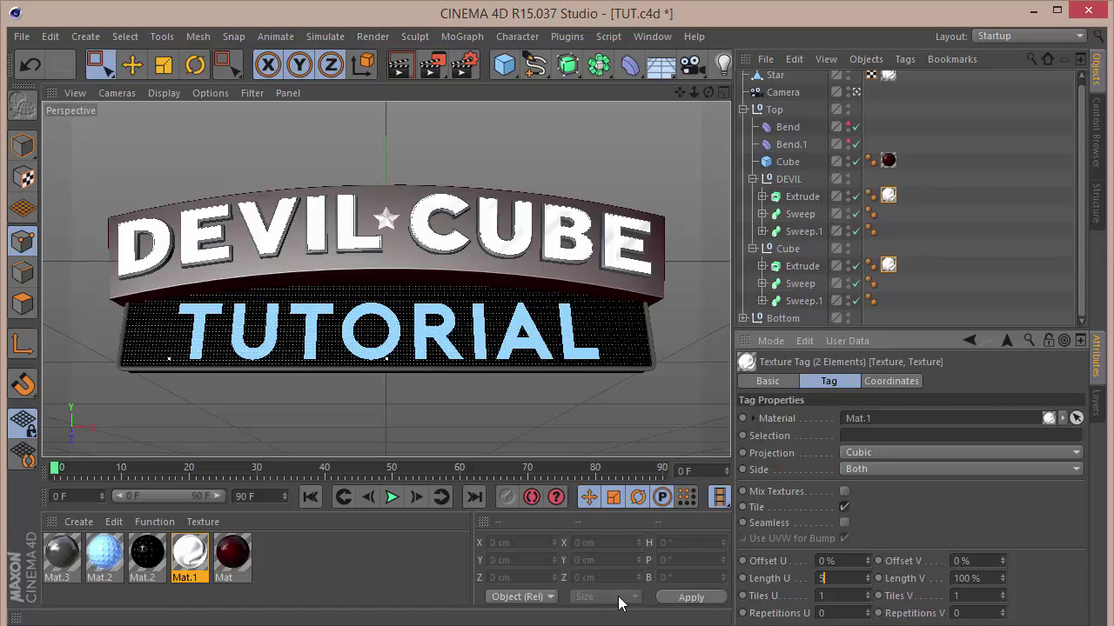
{"action": "type", "text": "0"}
{"action": "key", "text": "Tab"}
{"action": "type", "text": "50"}
{"action": "key", "text": "Return"}
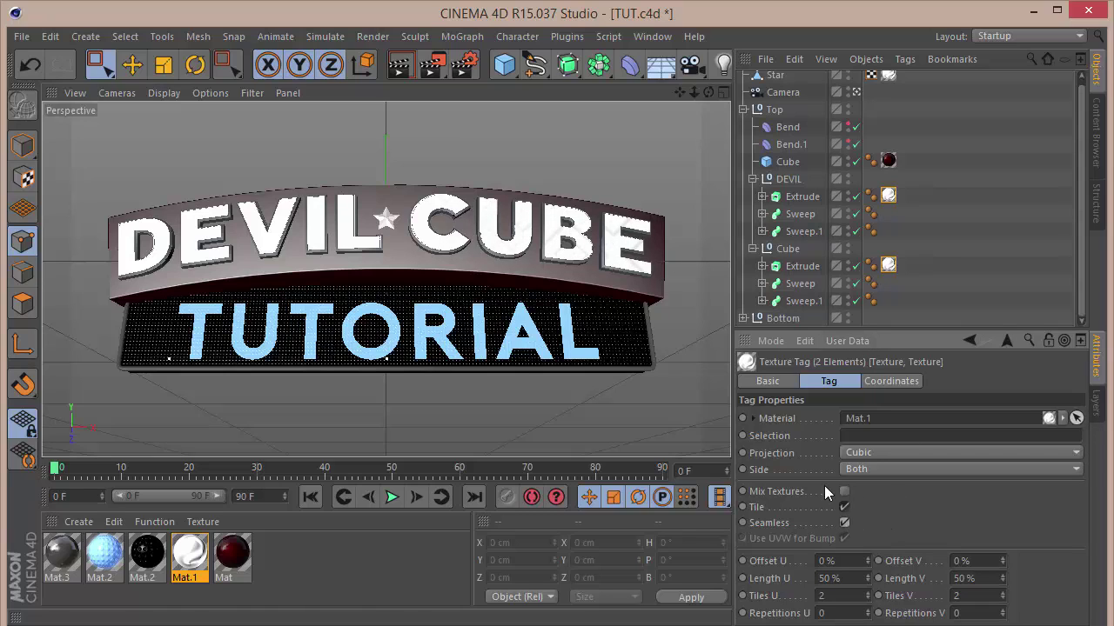
Step: Try shifting the DEVIL group's Sweep sideways to identify which part it is, and undo the move
{"action": "left_click", "coordinate": [809, 218]}
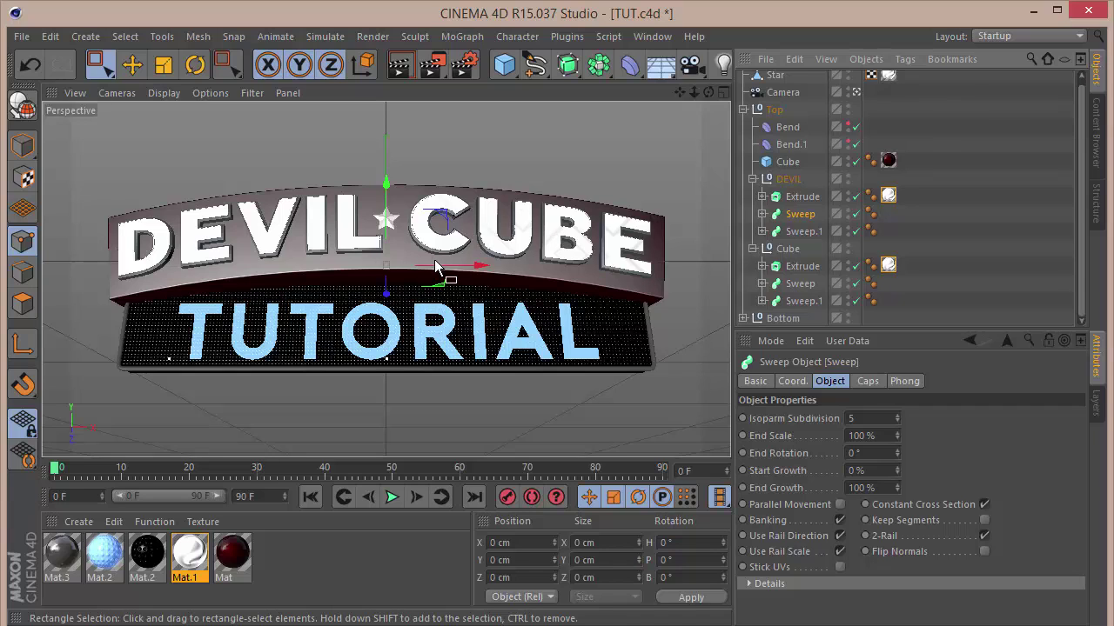
{"action": "left_click_drag", "start_coordinate": [441, 266], "coordinate": [467, 266]}
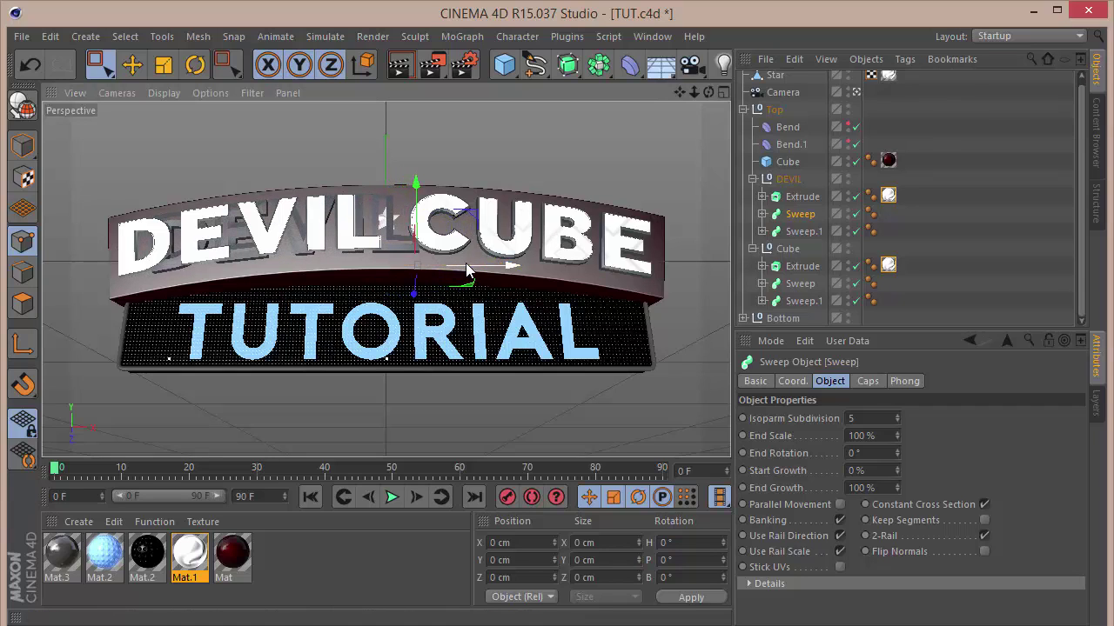
{"action": "key", "text": "ctrl+z"}
Step: Apply the dark red material Mat to Sweep.1 in the DEVIL group and copy it to Sweep.1 in Cube
{"action": "left_click", "coordinate": [794, 231]}
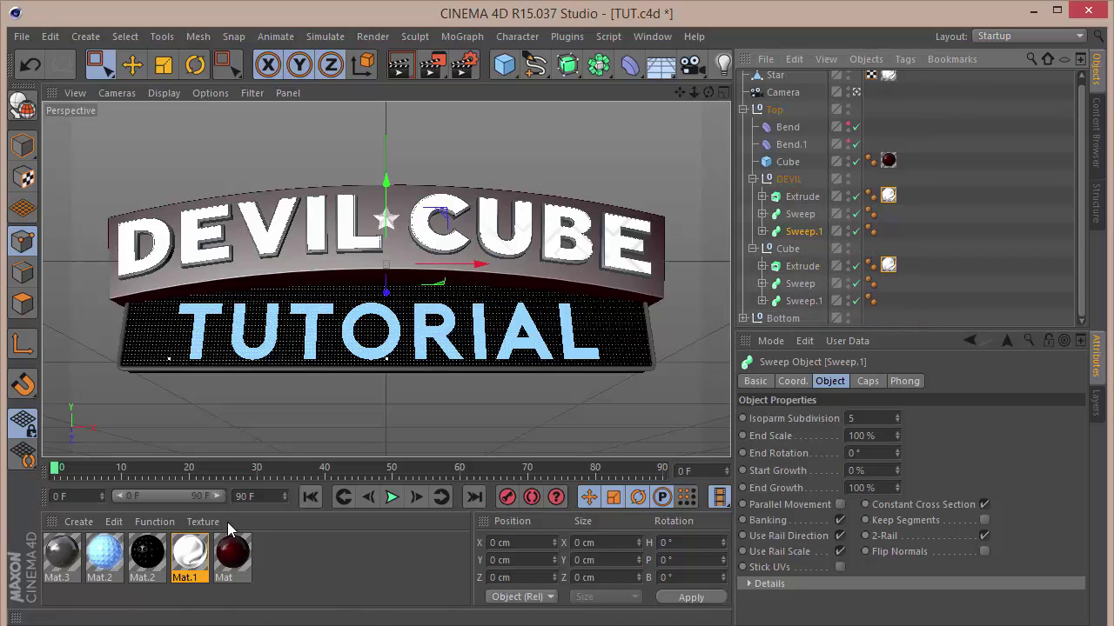
{"action": "left_click_drag", "start_coordinate": [244, 557], "coordinate": [814, 233]}
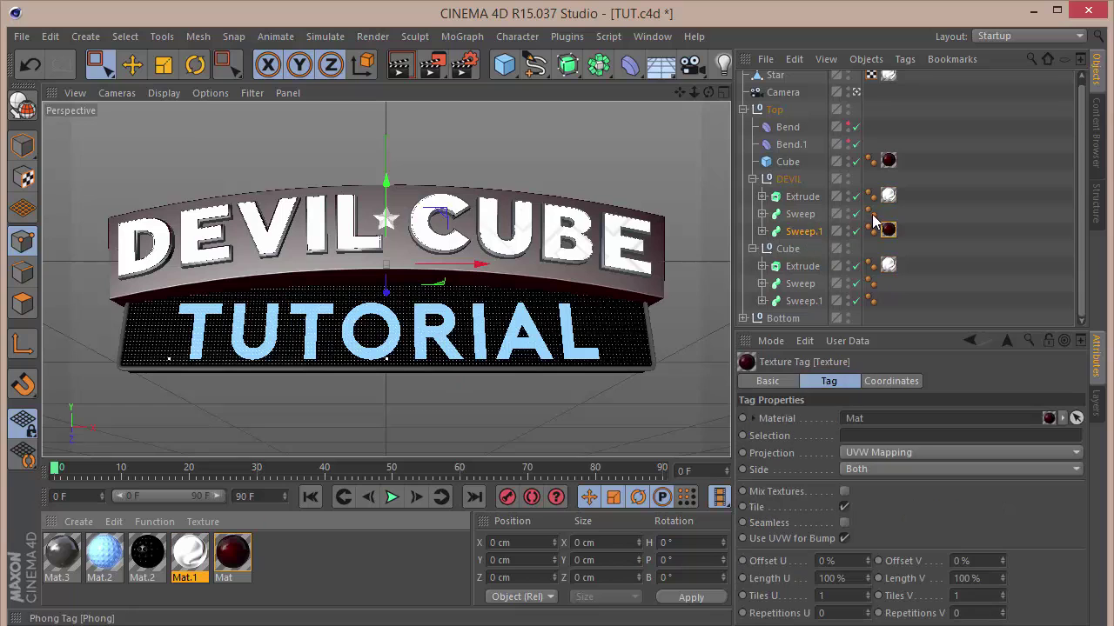
{"action": "left_click_drag", "start_coordinate": [886, 230], "coordinate": [892, 300], "text": "ctrl"}
Step: Leave the camera view and examine the side of the DEVIL letters up close to identify the Sweep parts
{"action": "left_click", "coordinate": [856, 92]}
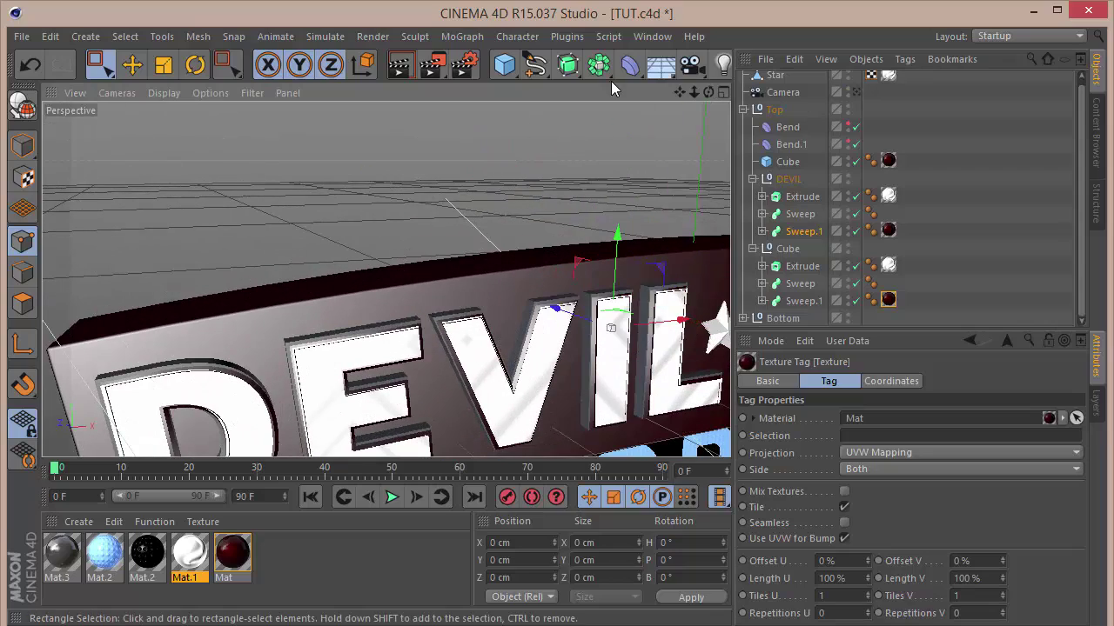
{"action": "left_click_drag", "start_coordinate": [708, 92], "coordinate": [386, 279]}
{"action": "left_click_drag", "start_coordinate": [694, 92], "coordinate": [386, 280]}
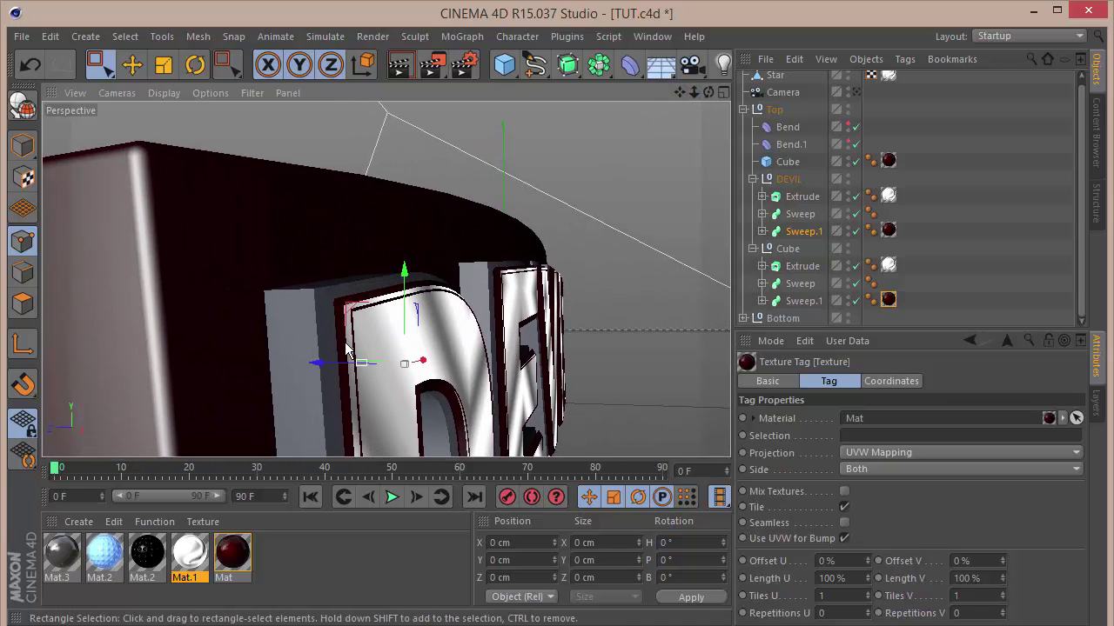
{"action": "left_click", "coordinate": [799, 214]}
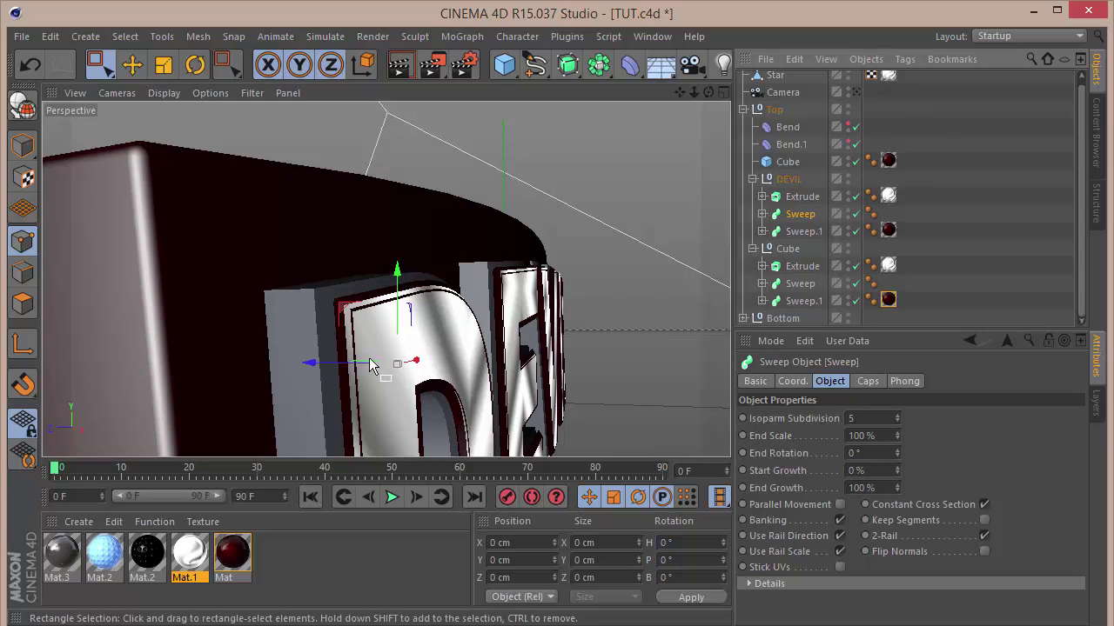
{"action": "mouse_move", "coordinate": [368, 366]}
{"action": "left_mouse_down"}
{"action": "mouse_move", "coordinate": [382, 367]}
{"action": "mouse_move", "coordinate": [370, 365]}
{"action": "left_mouse_up"}
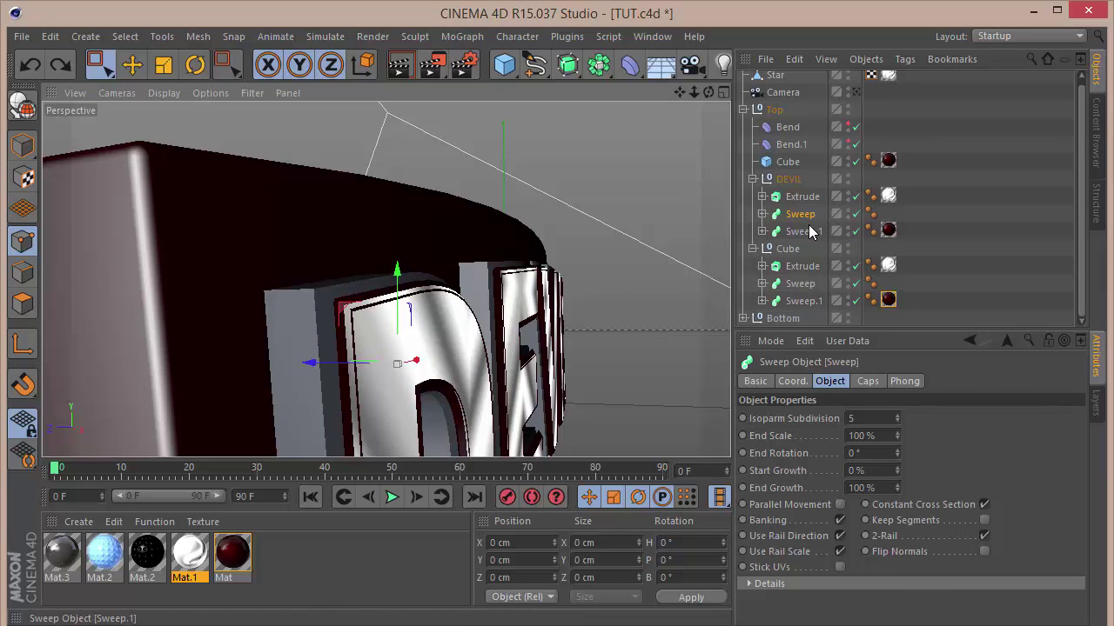
Step: Move the white Mat.1 textures from the Extrude objects to the Sweep objects in the DEVIL and Cube groups
{"action": "left_click", "coordinate": [802, 197]}
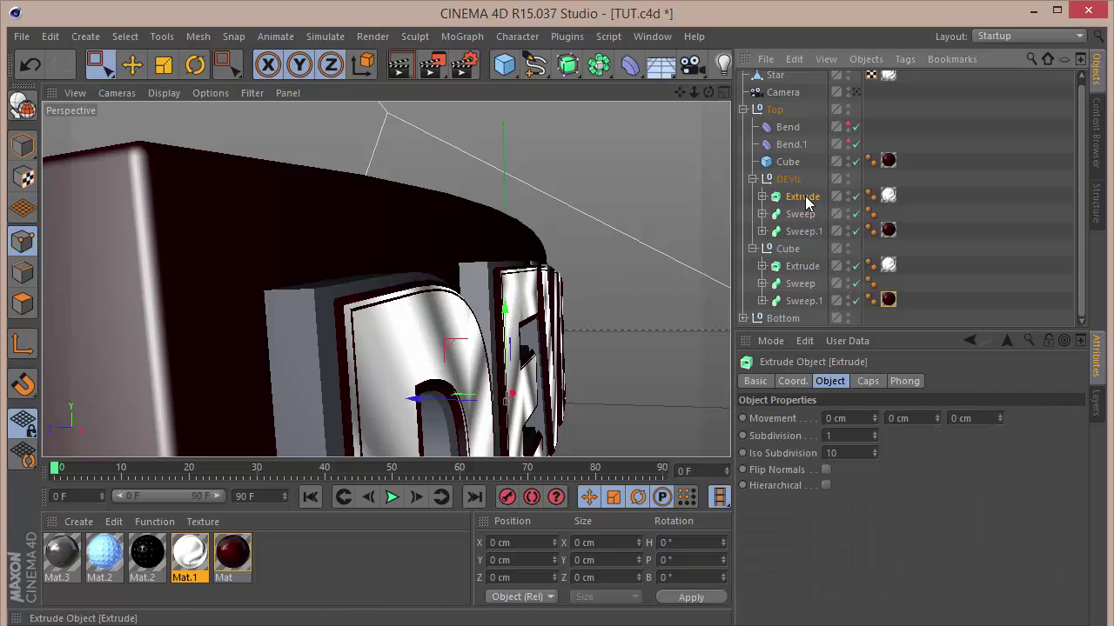
{"action": "left_click", "coordinate": [888, 196]}
{"action": "left_click_drag", "start_coordinate": [889, 196], "coordinate": [888, 214]}
{"action": "left_click_drag", "start_coordinate": [888, 272], "coordinate": [890, 285]}
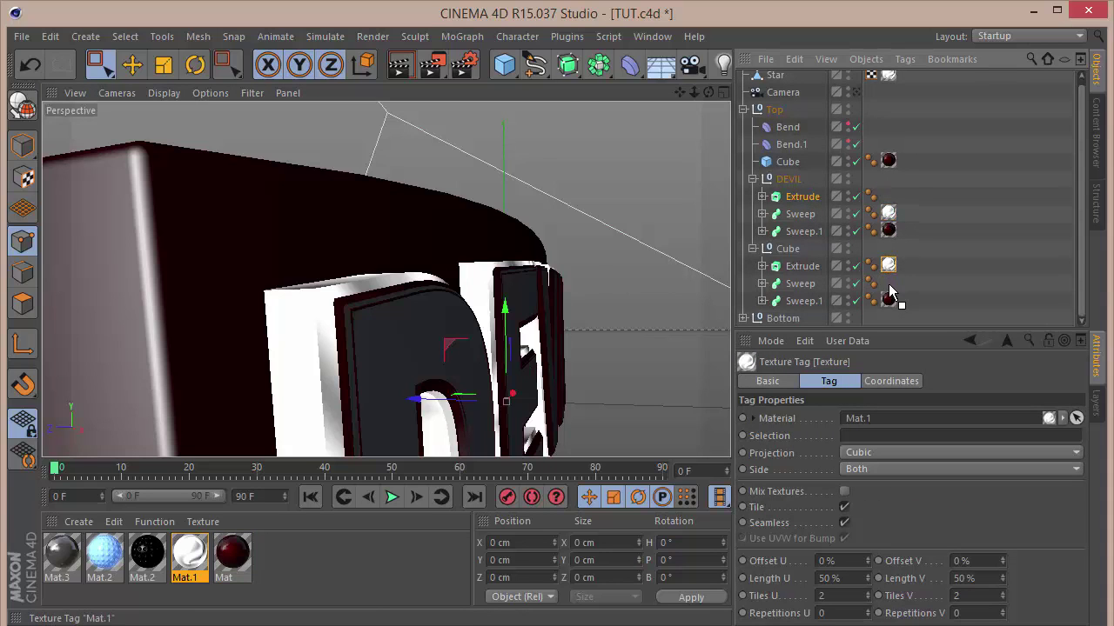
{"action": "left_click", "coordinate": [804, 200]}
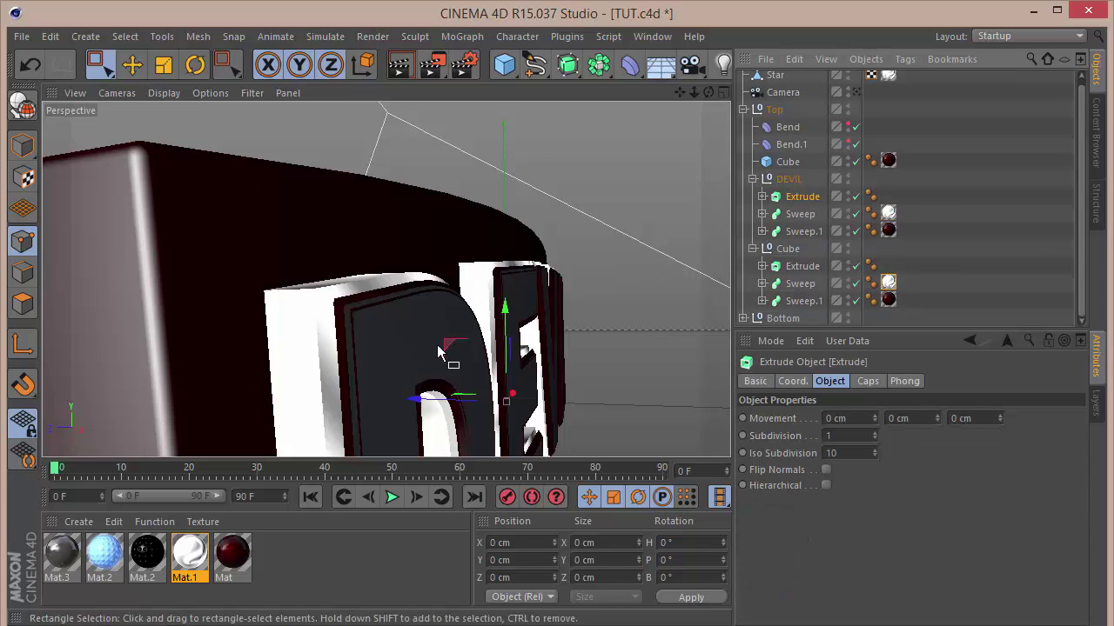
{"action": "double_click", "coordinate": [349, 568]}
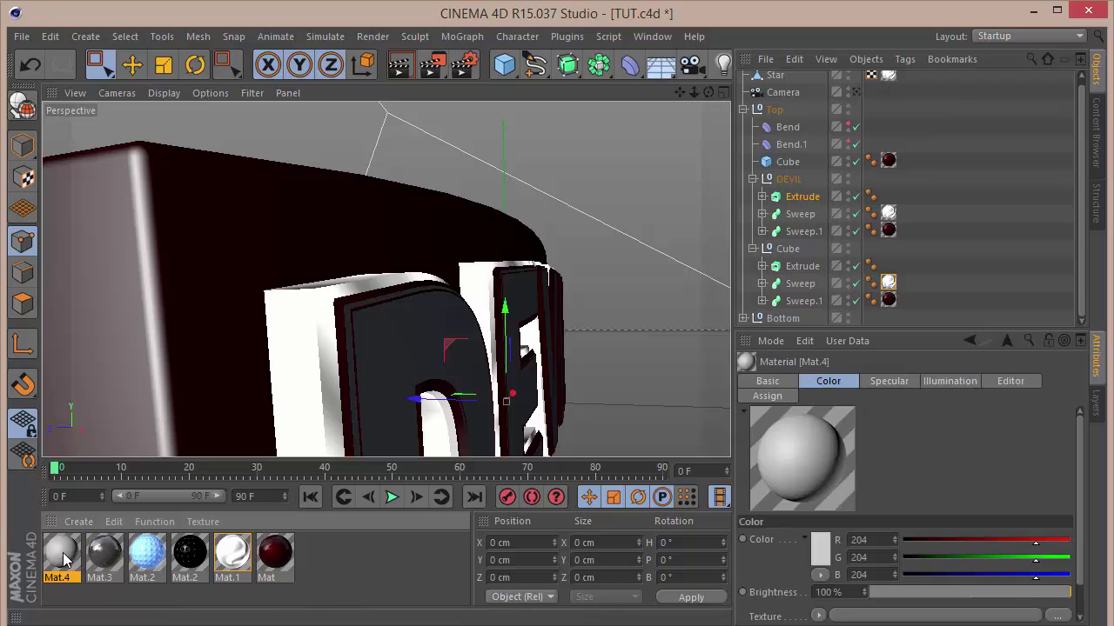
{"action": "key", "text": "Delete"}
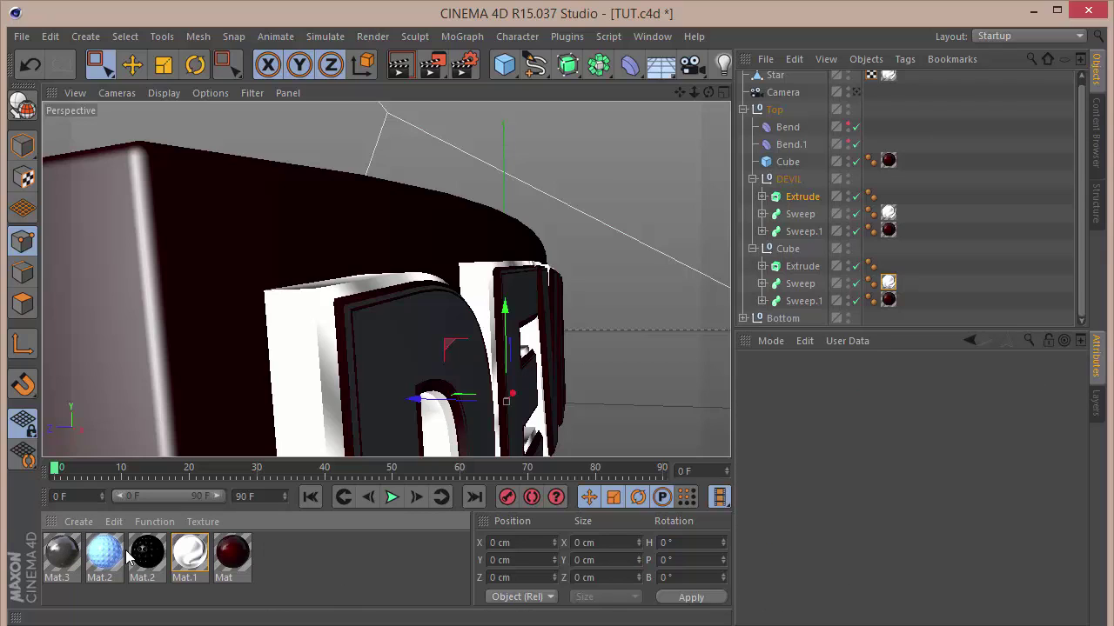
Step: Duplicate the light blue dotted Mat.2 material and set the copy's color to RGB 255, 230, 180
{"action": "left_click_drag", "start_coordinate": [111, 557], "coordinate": [139, 558], "text": "ctrl"}
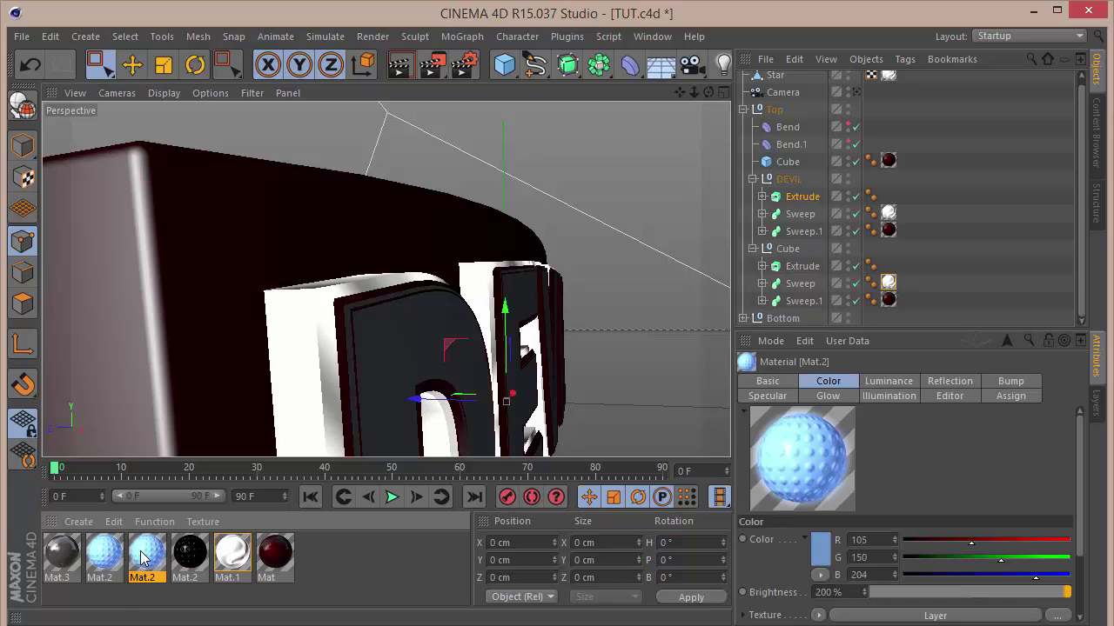
{"action": "double_click", "coordinate": [144, 557]}
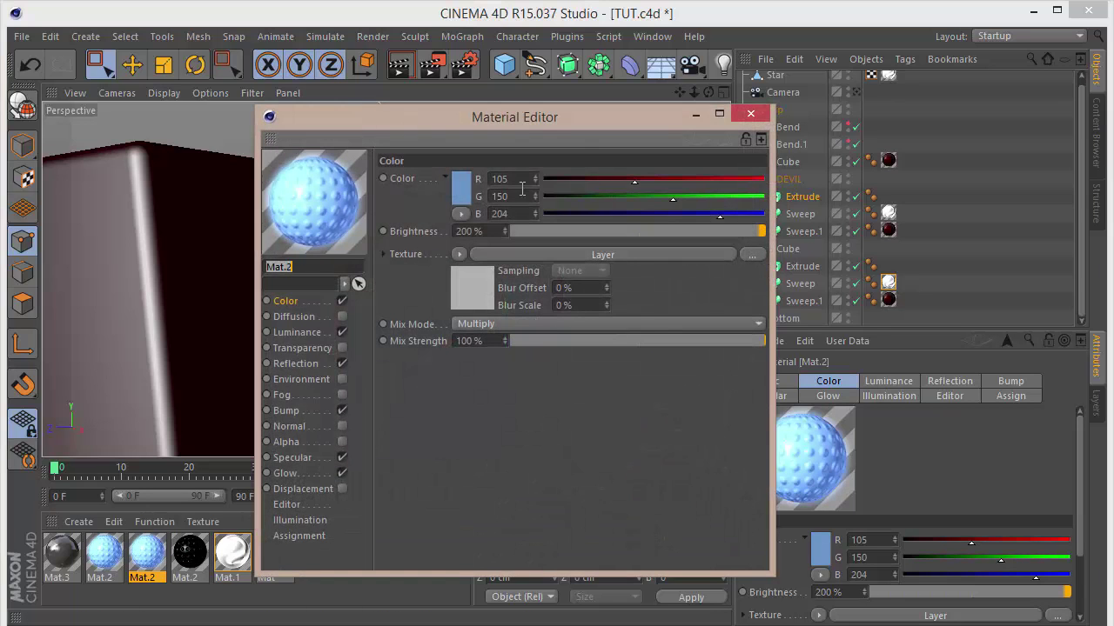
{"action": "left_click_drag", "start_coordinate": [514, 178], "coordinate": [338, 205]}
{"action": "type", "text": "255"}
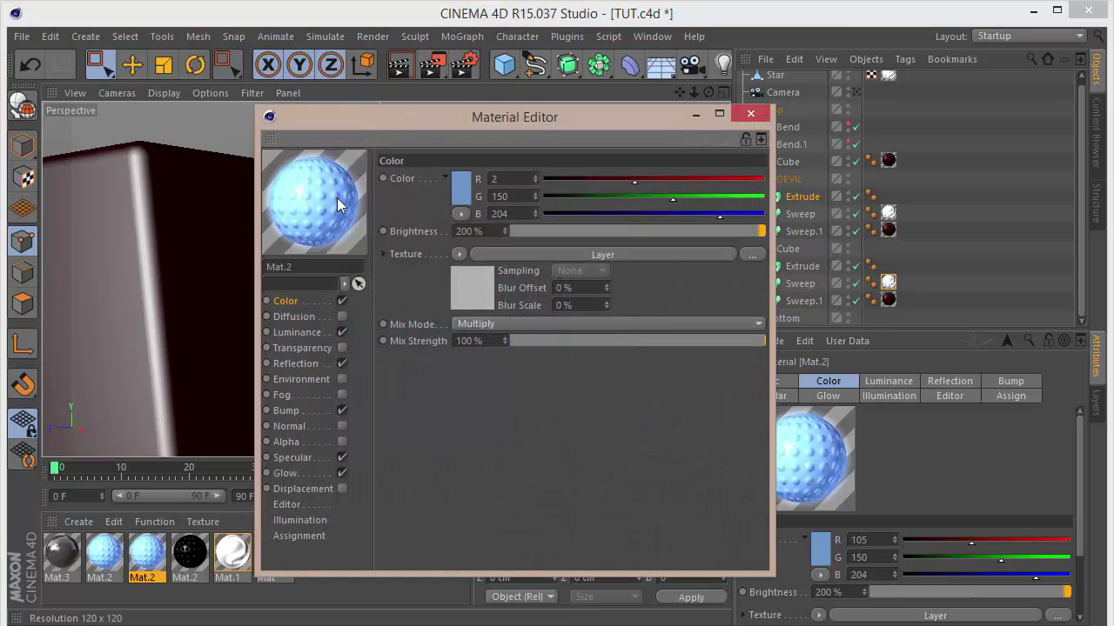
{"action": "key", "text": "Tab"}
{"action": "type", "text": "2"}
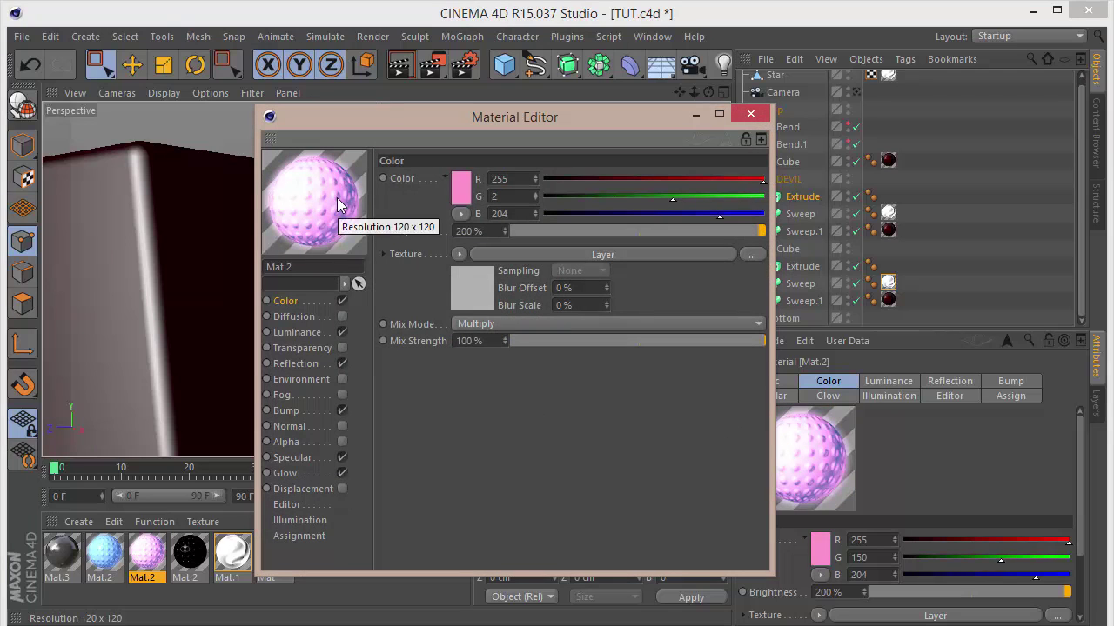
{"action": "type", "text": "300"}
{"action": "key", "text": "Tab"}
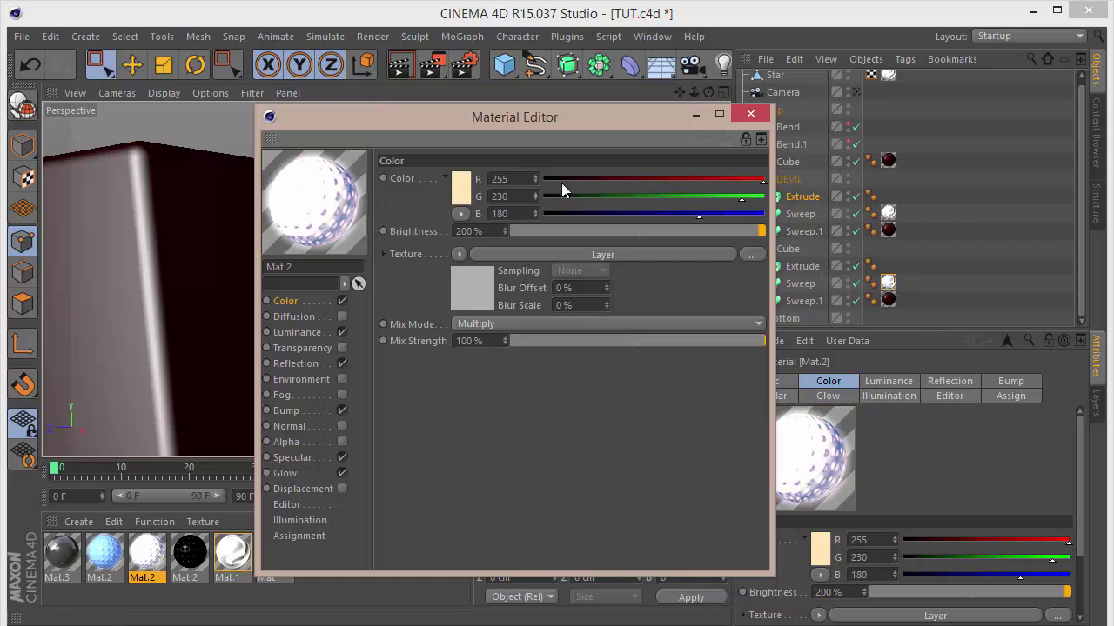
Step: Remove the Clamp effect from the color channel's Layer texture and turn off the material's Luminance
{"action": "left_click", "coordinate": [467, 280]}
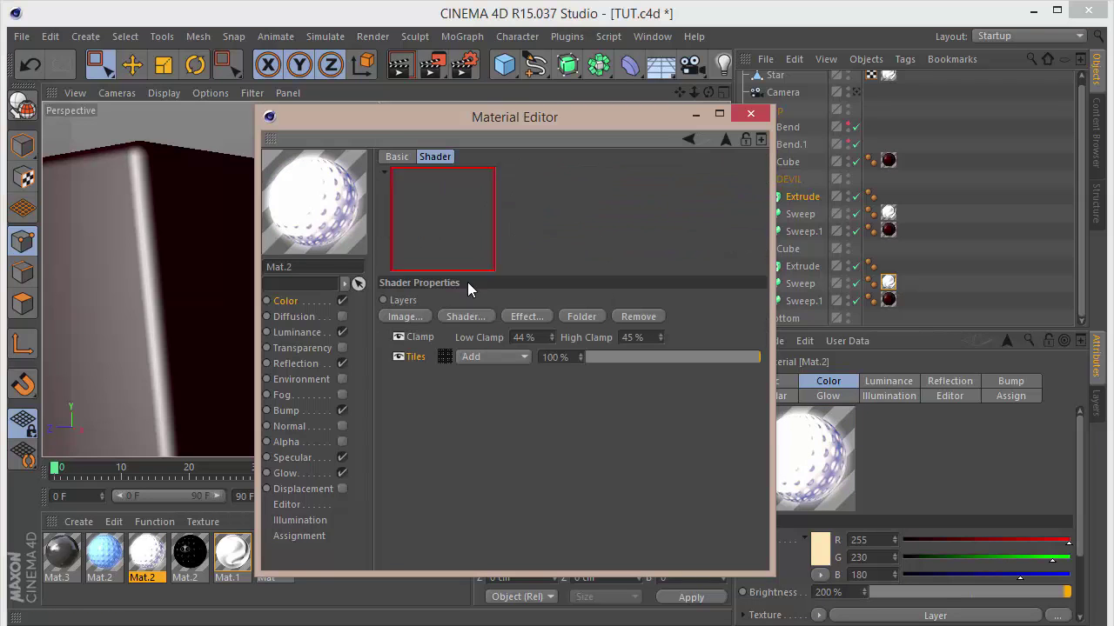
{"action": "left_click", "coordinate": [302, 303]}
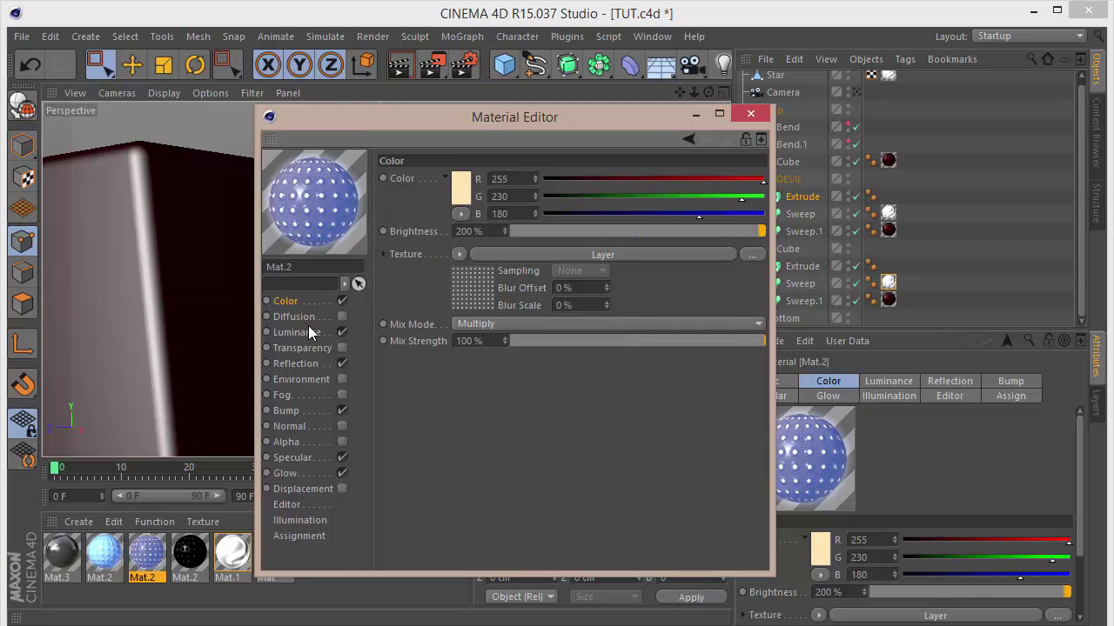
{"action": "left_click", "coordinate": [342, 332]}
Step: Set the material's reflection color to RGB 255, 230, 165 with 12% brightness and Normal mix mode
{"action": "left_click", "coordinate": [314, 364]}
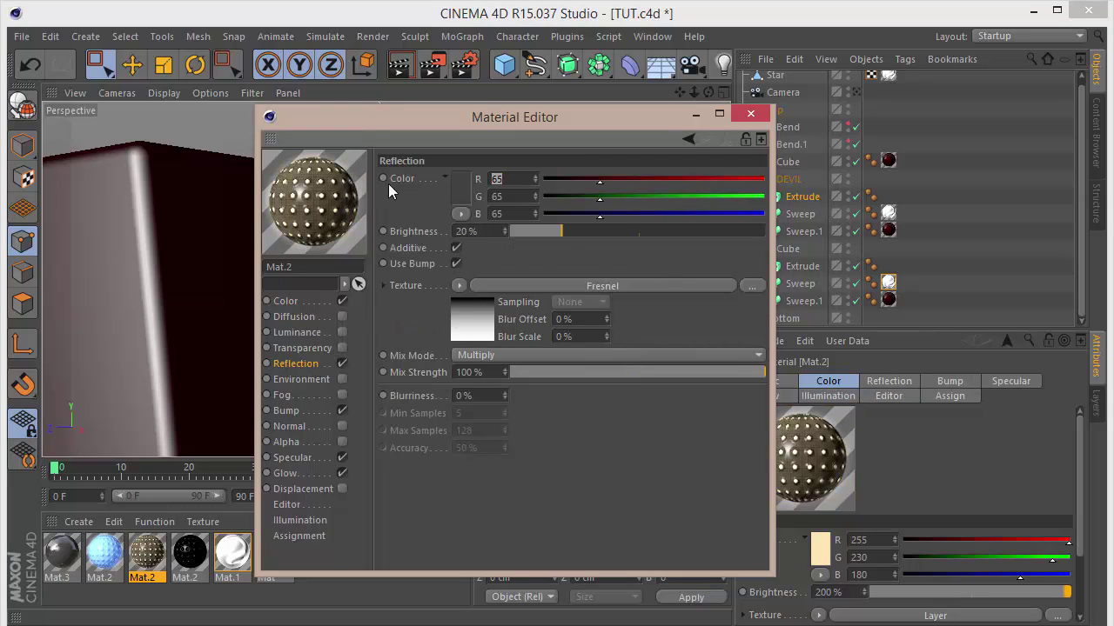
{"action": "type", "text": "255"}
{"action": "key", "text": "Tab"}
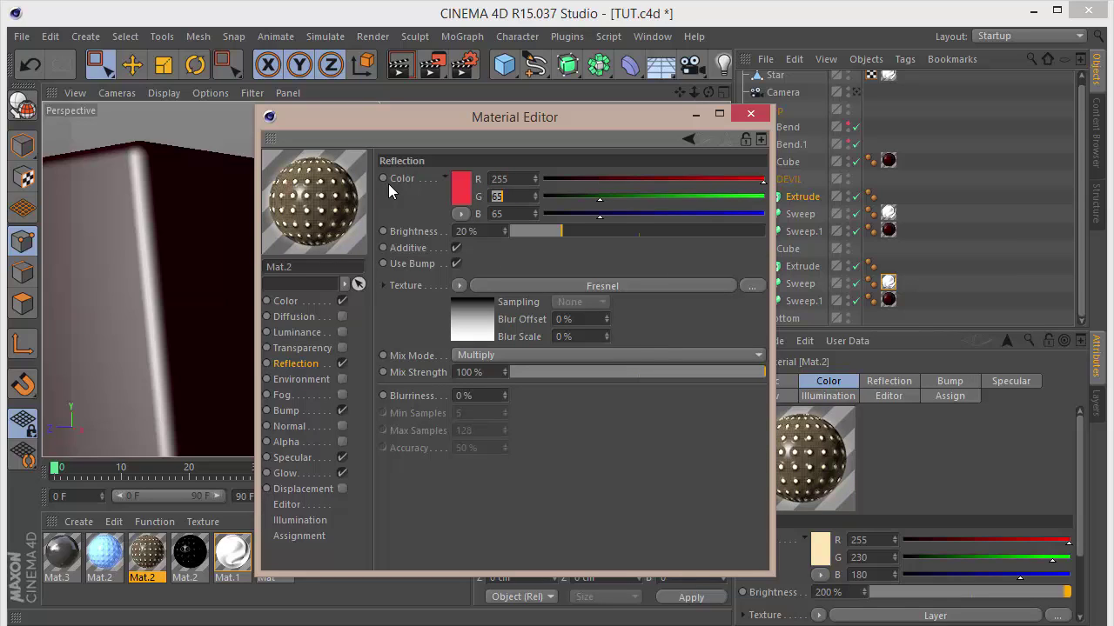
{"action": "type", "text": "230"}
{"action": "key", "text": "Tab"}
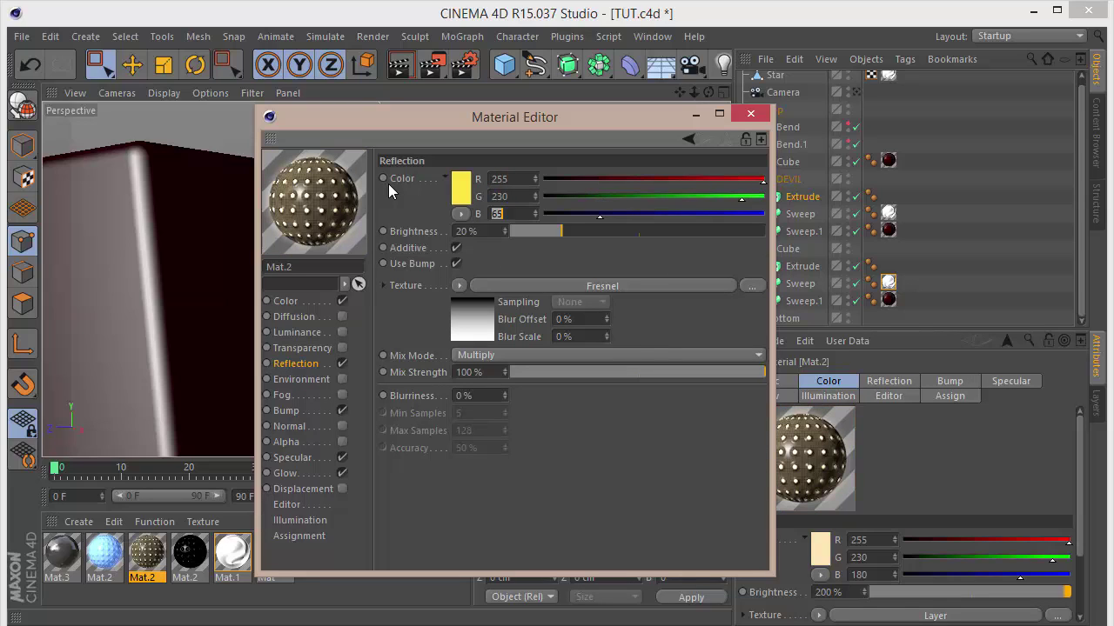
{"action": "type", "text": "165"}
{"action": "left_click", "coordinate": [470, 231]}
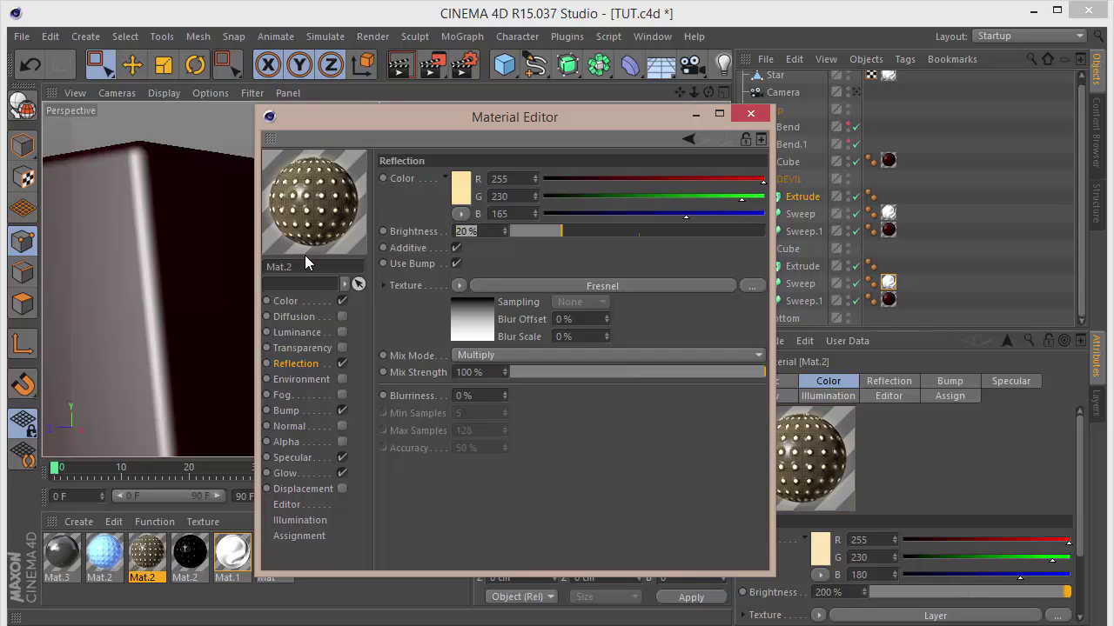
{"action": "type", "text": "12"}
{"action": "left_click", "coordinate": [488, 355]}
{"action": "left_click", "coordinate": [489, 369]}
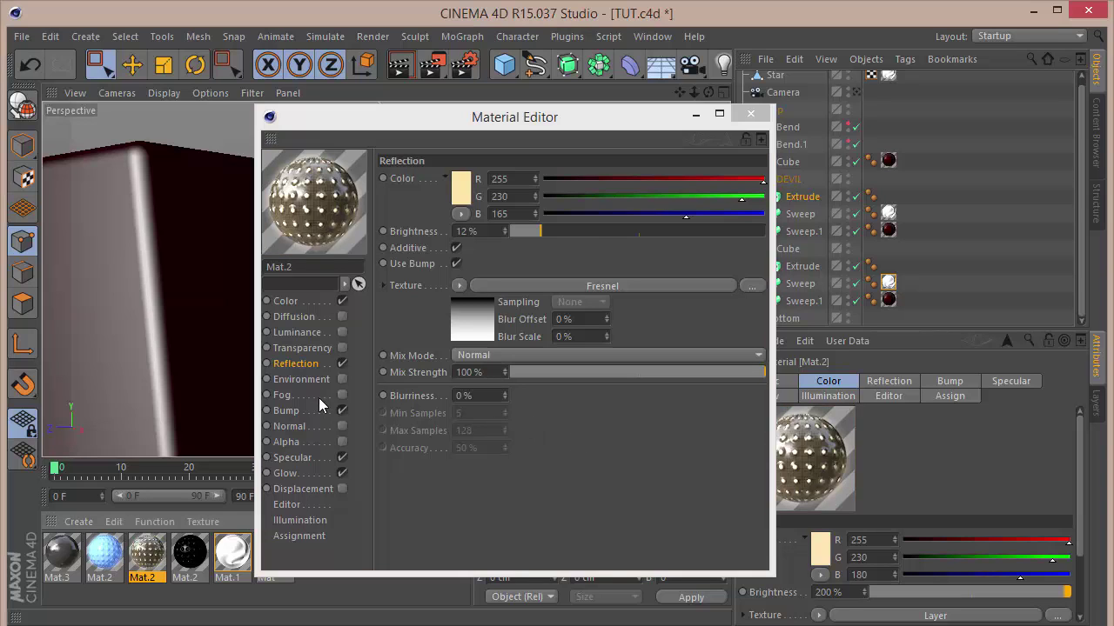
Step: Set the material's bump strength to -30%
{"action": "left_click", "coordinate": [287, 410]}
{"action": "left_click_drag", "start_coordinate": [473, 179], "coordinate": [305, 198]}
{"action": "type", "text": "-30"}
{"action": "key", "text": "Return"}
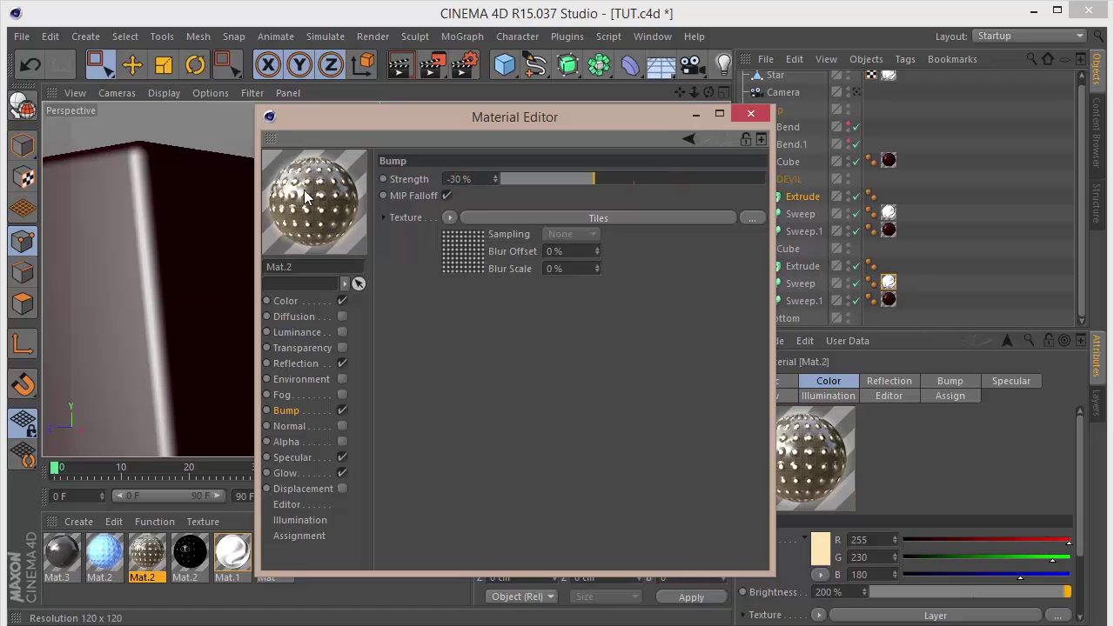
Step: Set the material's glow to 10% inner strength, 80% outer strength and a 3 cm radius
{"action": "left_click", "coordinate": [290, 458]}
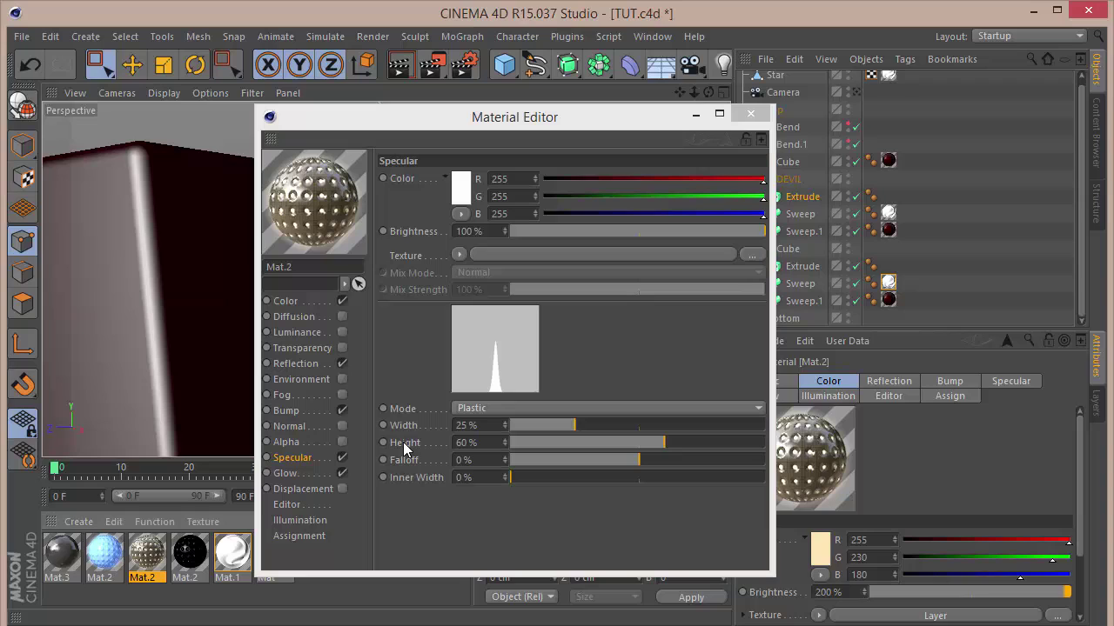
{"action": "left_click", "coordinate": [312, 473]}
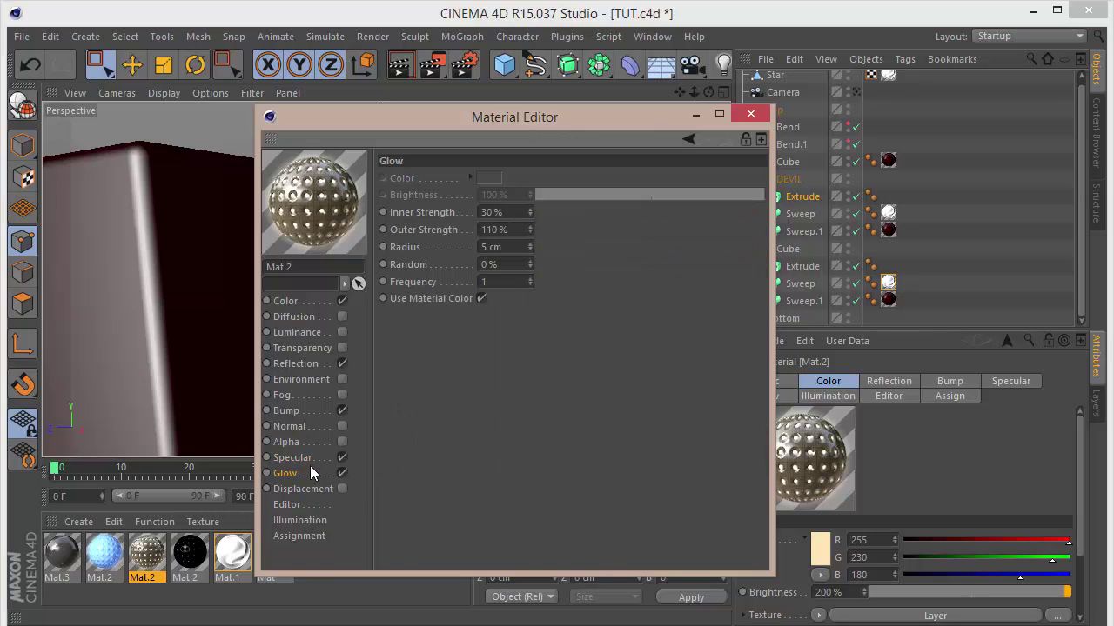
{"action": "double_click", "coordinate": [514, 212]}
{"action": "type", "text": "10"}
{"action": "key", "text": "Tab"}
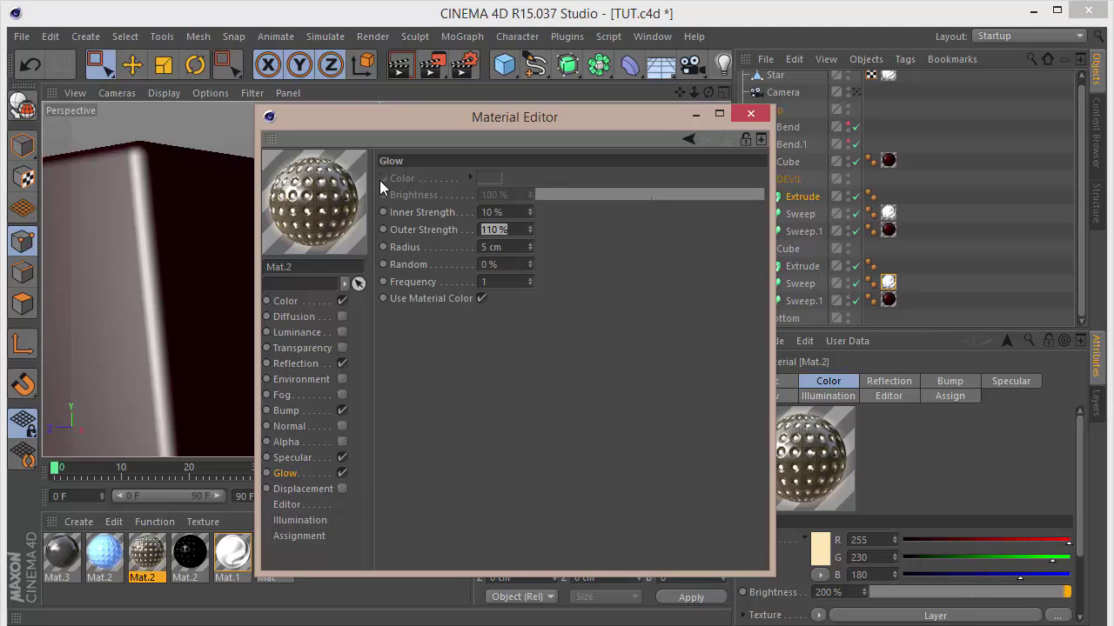
{"action": "type", "text": "80"}
{"action": "key", "text": "Tab"}
{"action": "type", "text": "3"}
{"action": "key", "text": "Return"}
Step: Set the bump channel's Tiles shader to 0% grout width and 60% bevel width
{"action": "left_click", "coordinate": [287, 457]}
{"action": "left_click", "coordinate": [287, 411]}
{"action": "left_click", "coordinate": [465, 249]}
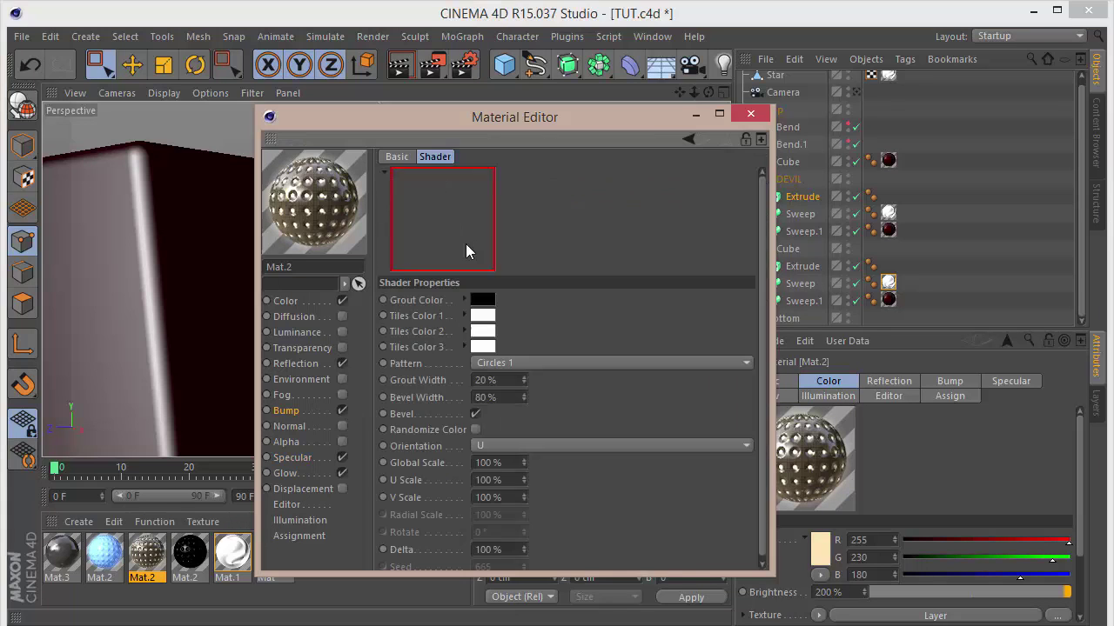
{"action": "double_click", "coordinate": [513, 381]}
{"action": "type", "text": "0"}
{"action": "key", "text": "Tab"}
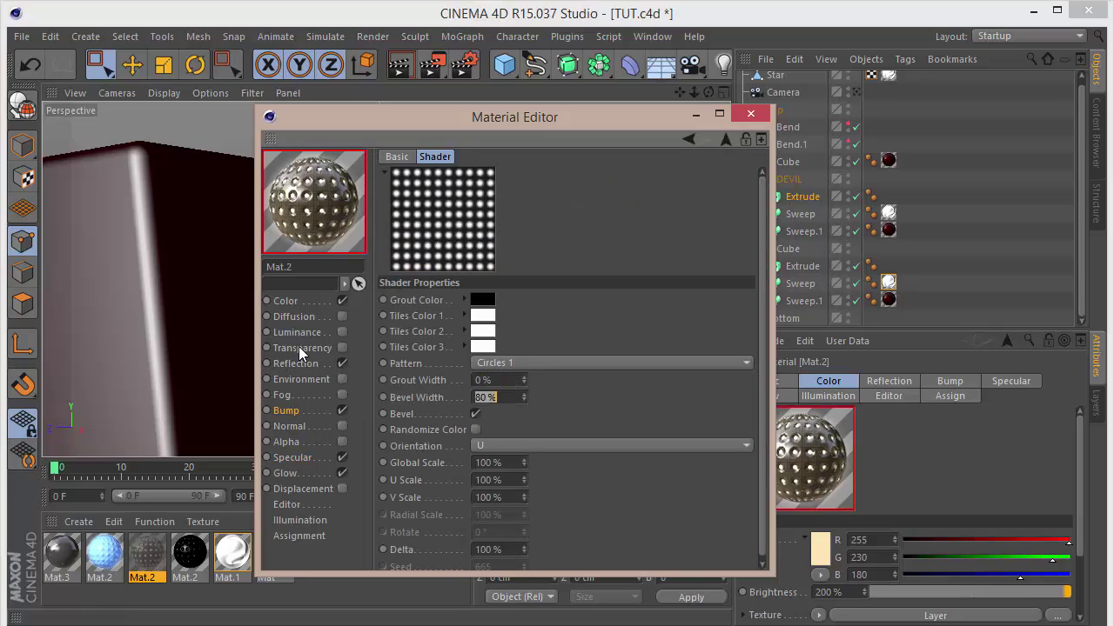
{"action": "type", "text": "60"}
{"action": "key", "text": "Return"}
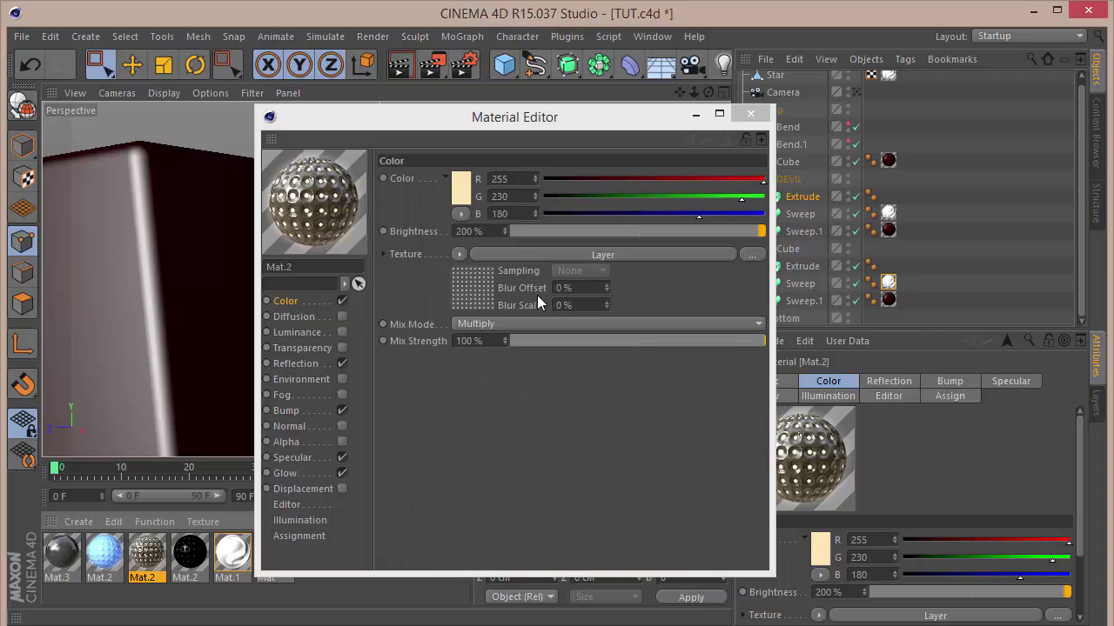
Step: Lower the grout width of the Tiles shader inside the color channel's Layer texture, and close the material
{"action": "left_click", "coordinate": [482, 299]}
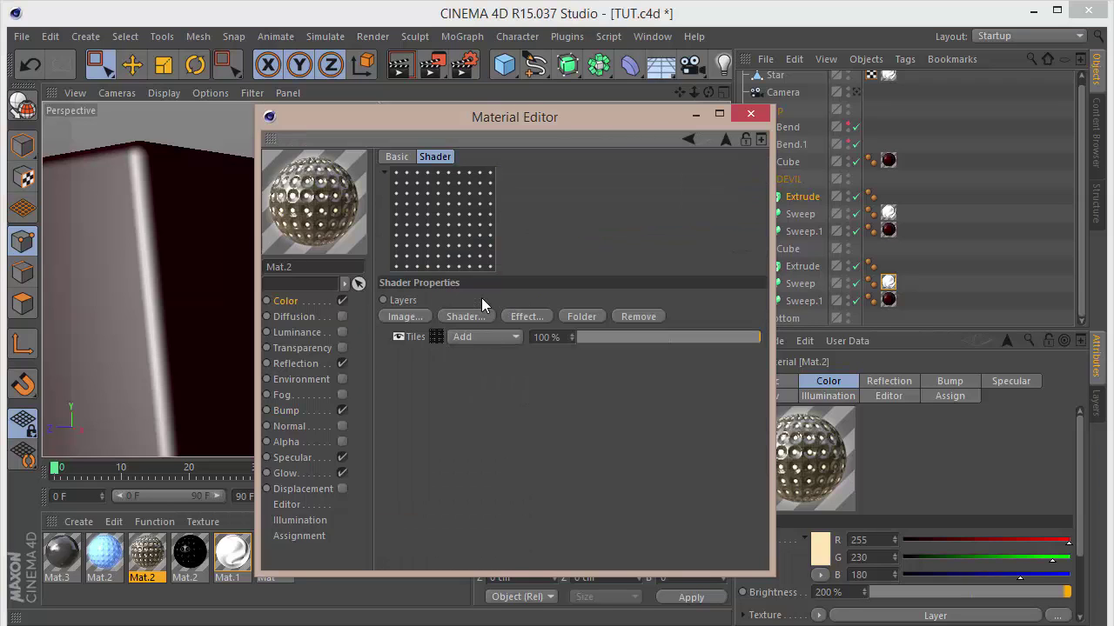
{"action": "left_click", "coordinate": [440, 340]}
{"action": "type", "text": "1"}
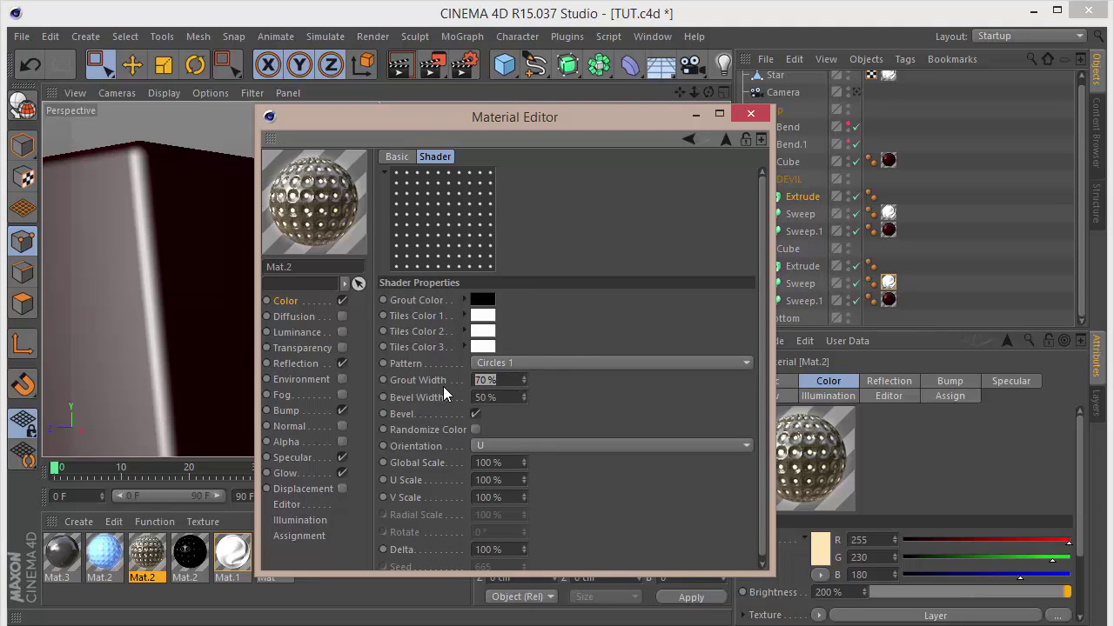
{"action": "key", "text": "Return"}
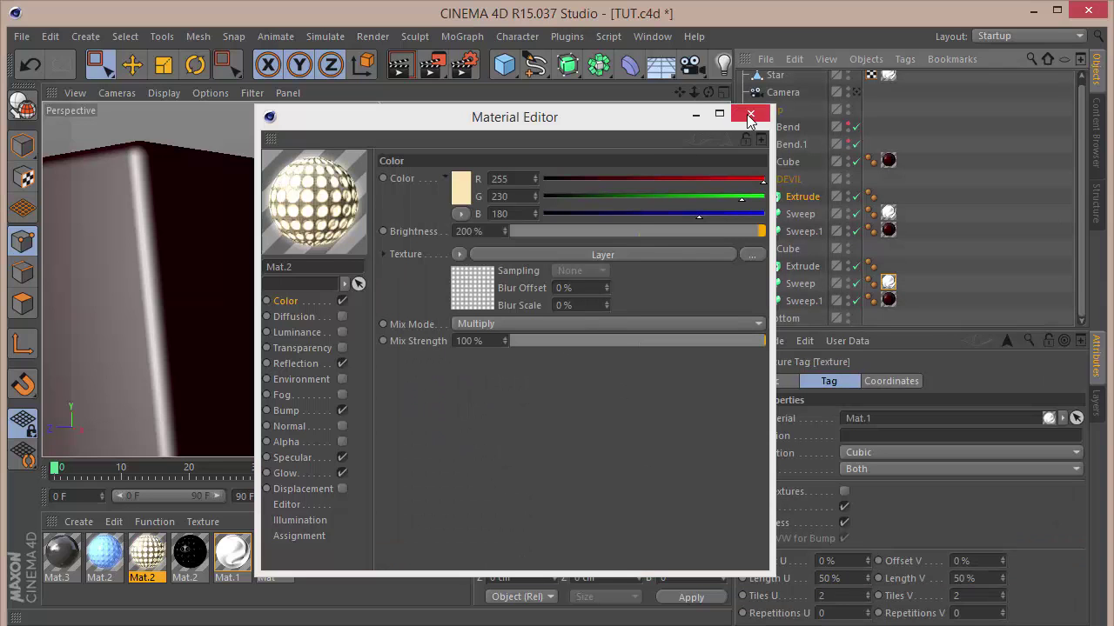
{"action": "left_click", "coordinate": [750, 113]}
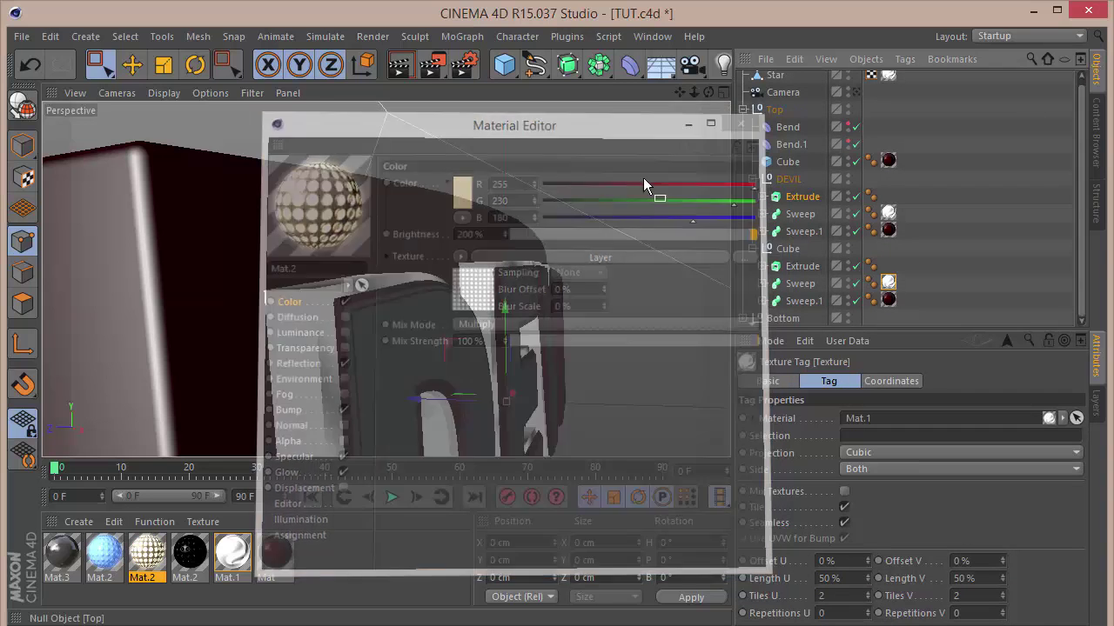
Step: Apply the cream dotted Mat.2 material to the DEVIL group's Extrude and copy its texture tag to the Extrude in Cube
{"action": "left_click_drag", "start_coordinate": [146, 550], "coordinate": [812, 197]}
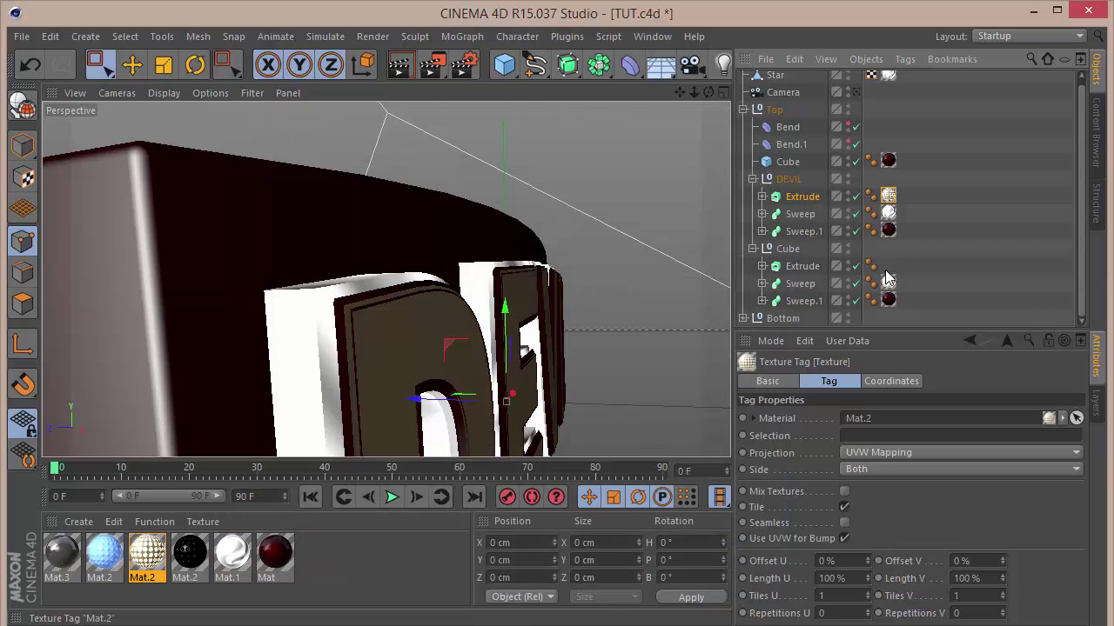
{"action": "left_click_drag", "start_coordinate": [888, 278], "coordinate": [887, 267], "text": "ctrl"}
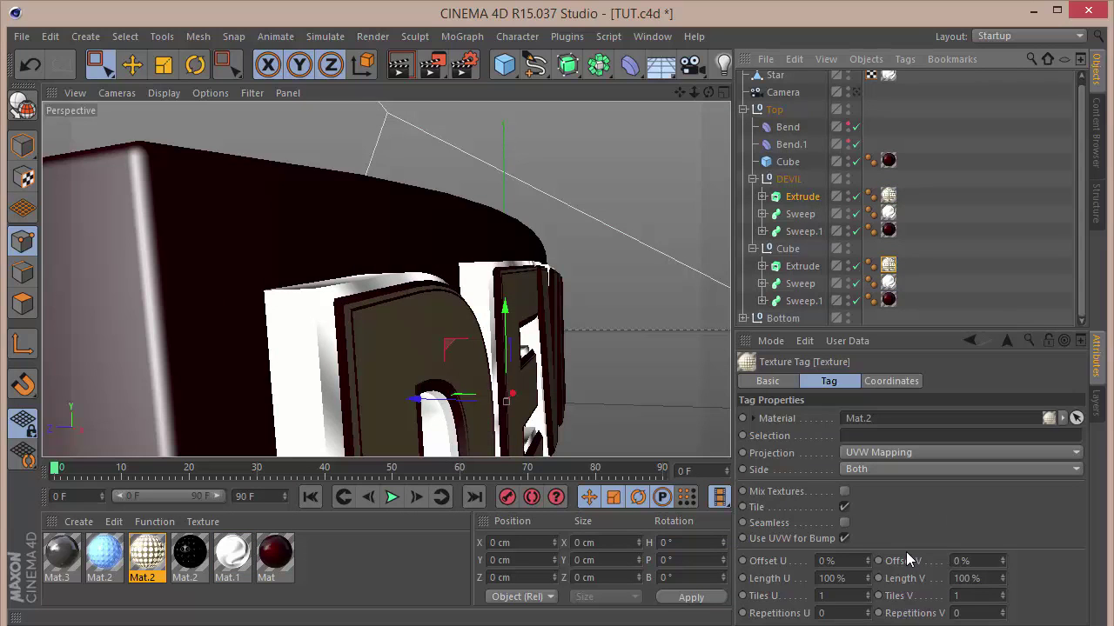
{"action": "left_click", "coordinate": [867, 560]}
{"action": "type", "text": "30"}
{"action": "key", "text": "Tab"}
{"action": "type", "text": "3"}
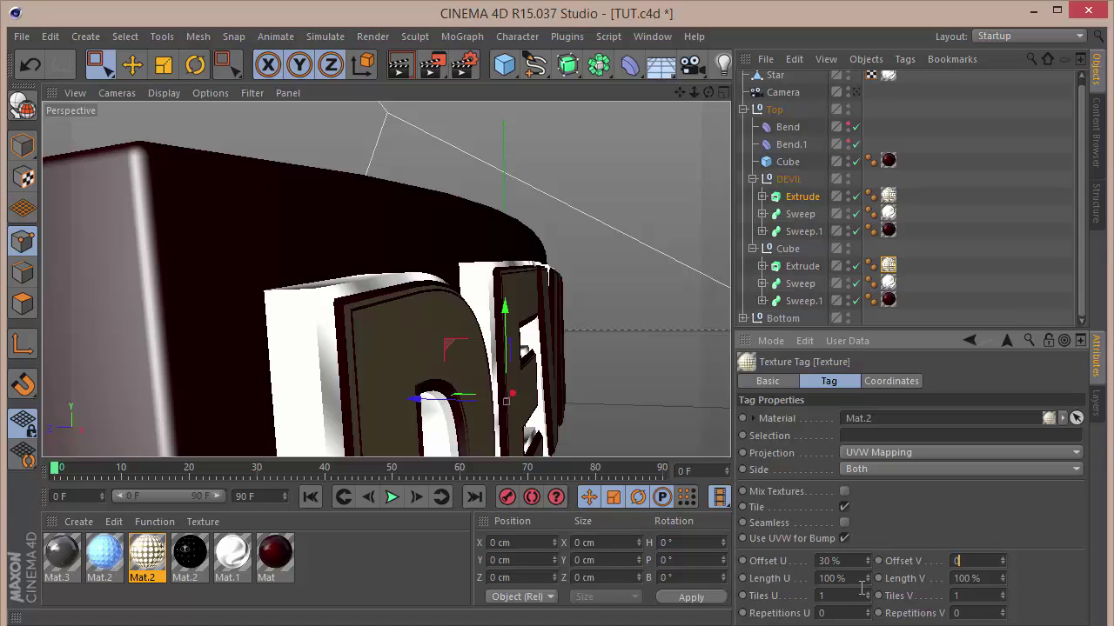
{"action": "key", "text": "shift+Tab"}
{"action": "type", "text": "0"}
{"action": "key", "text": "Return"}
Step: Set Length U and Length V to 30% on the texture tag of the Cube group's Extrude
{"action": "left_click", "coordinate": [863, 576]}
{"action": "type", "text": "30"}
{"action": "key", "text": "Tab"}
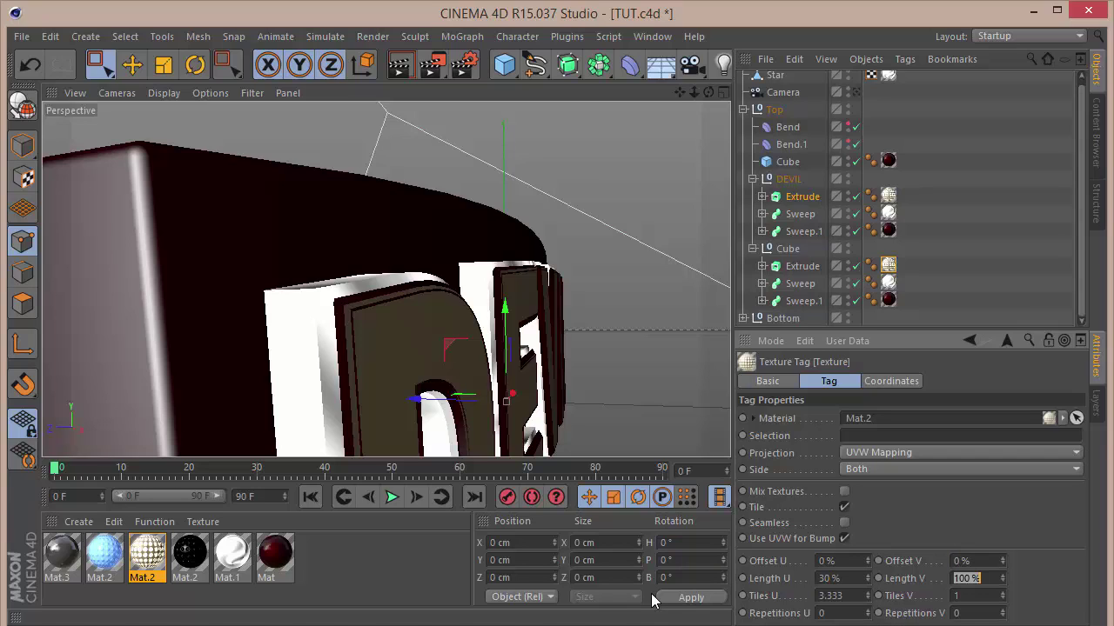
{"action": "type", "text": "30"}
{"action": "key", "text": "Return"}
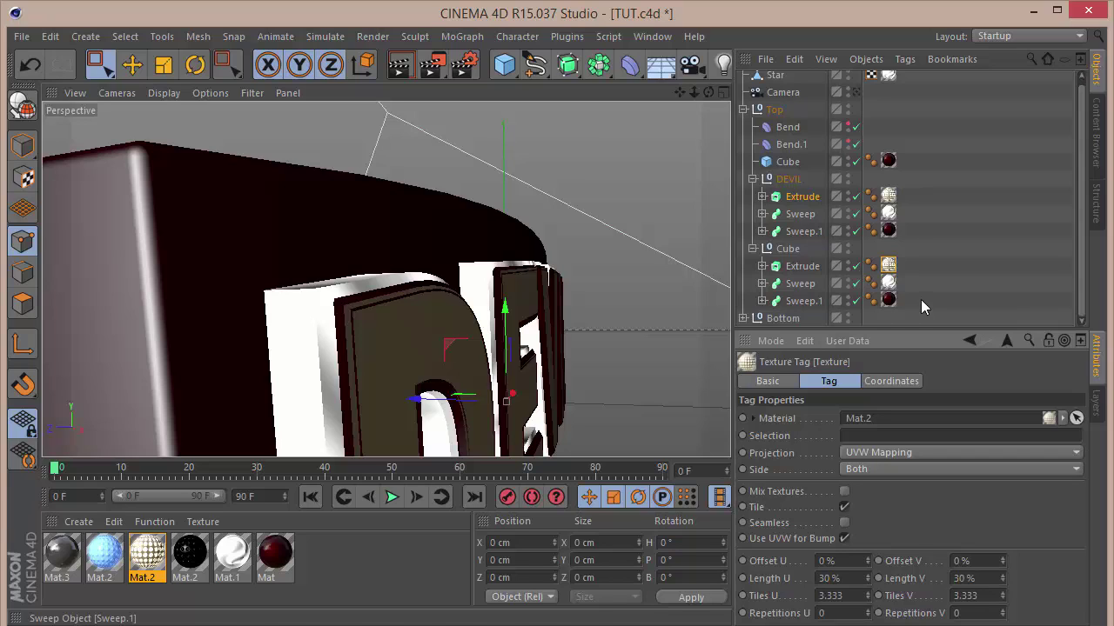
Step: Give the Mat.2 texture tags of both Extrude objects 30% Length U and V and Cubic projection
{"action": "left_click", "coordinate": [885, 199], "text": "ctrl"}
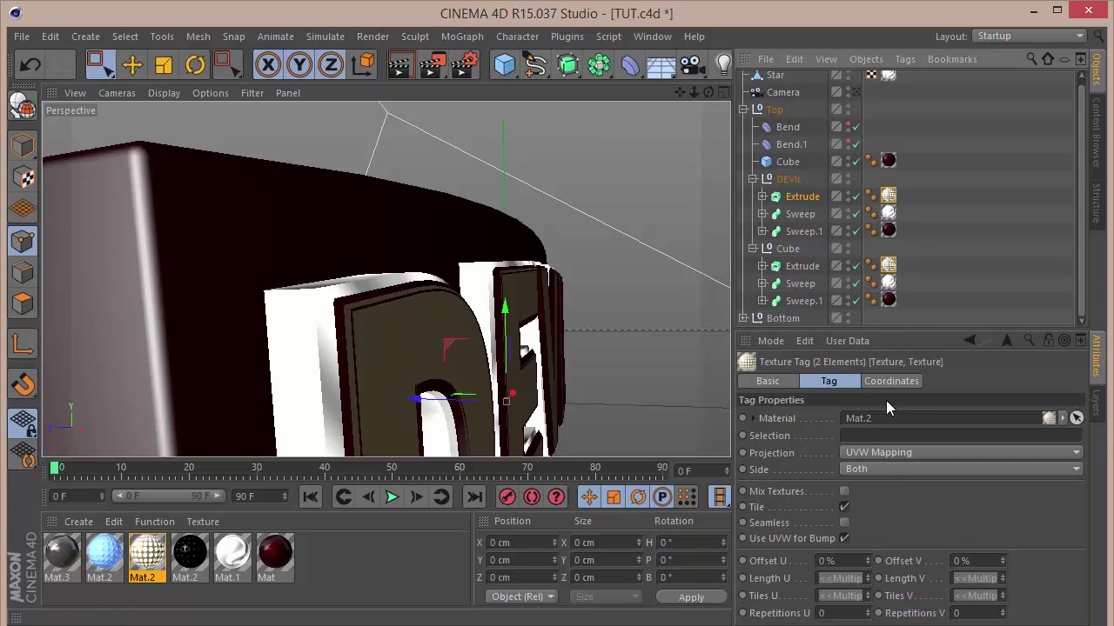
{"action": "left_click", "coordinate": [844, 579]}
{"action": "type", "text": "30"}
{"action": "key", "text": "Tab"}
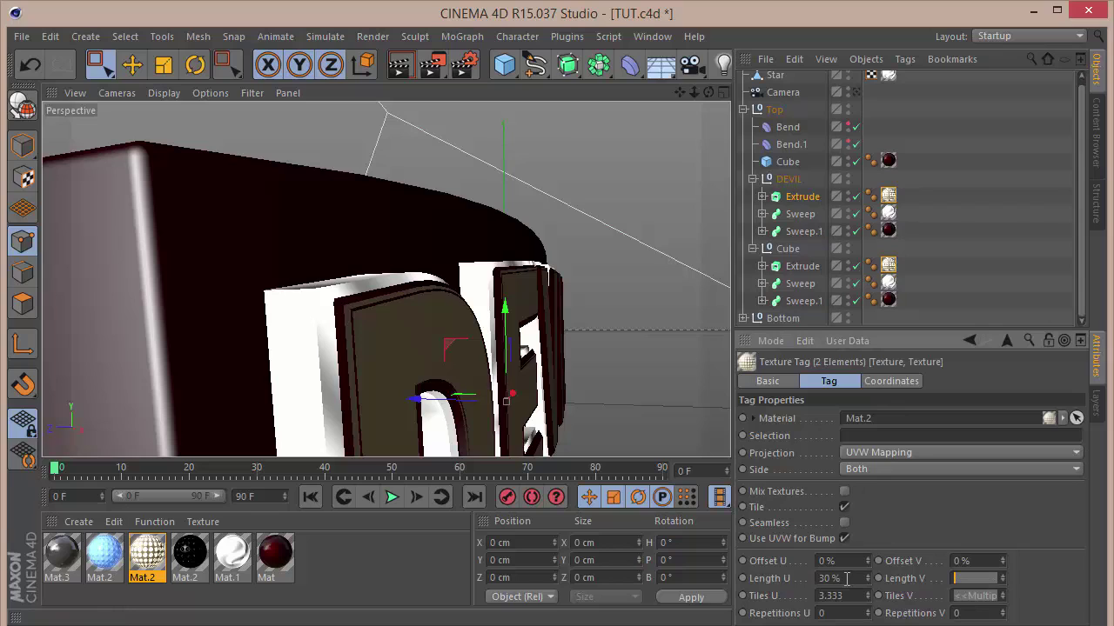
{"action": "left_click", "coordinate": [891, 452]}
{"action": "left_click", "coordinate": [875, 535]}
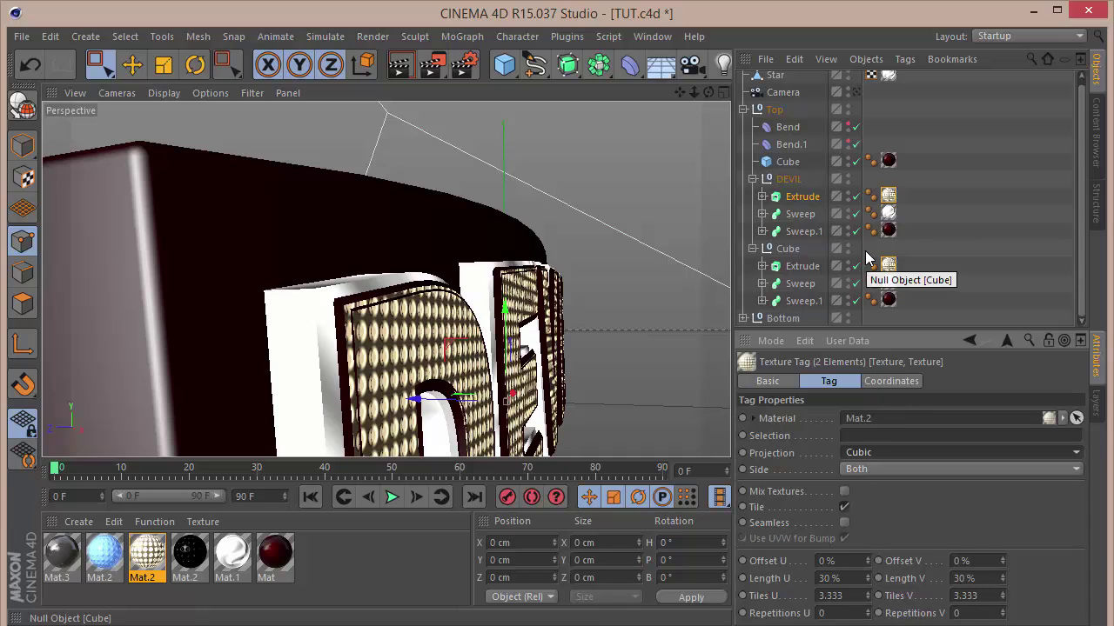
{"action": "key", "text": "ctrl+z"}
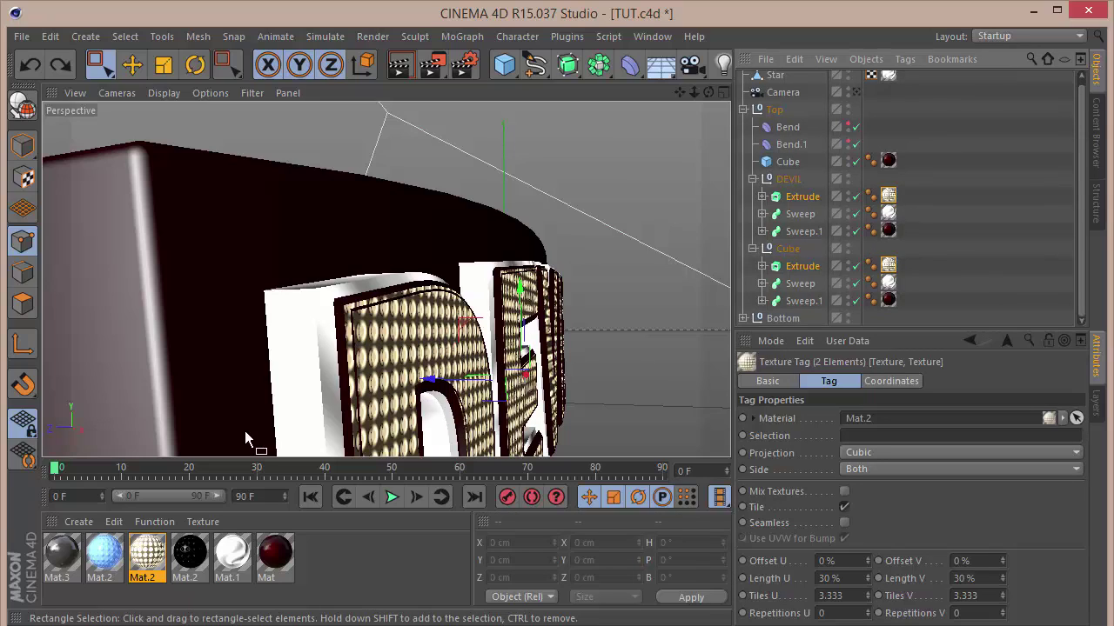
Step: Add Stick Texture tags to the Extrude objects in the DEVIL and Cube groups and check the lettering through the camera
{"action": "left_click", "coordinate": [856, 92]}
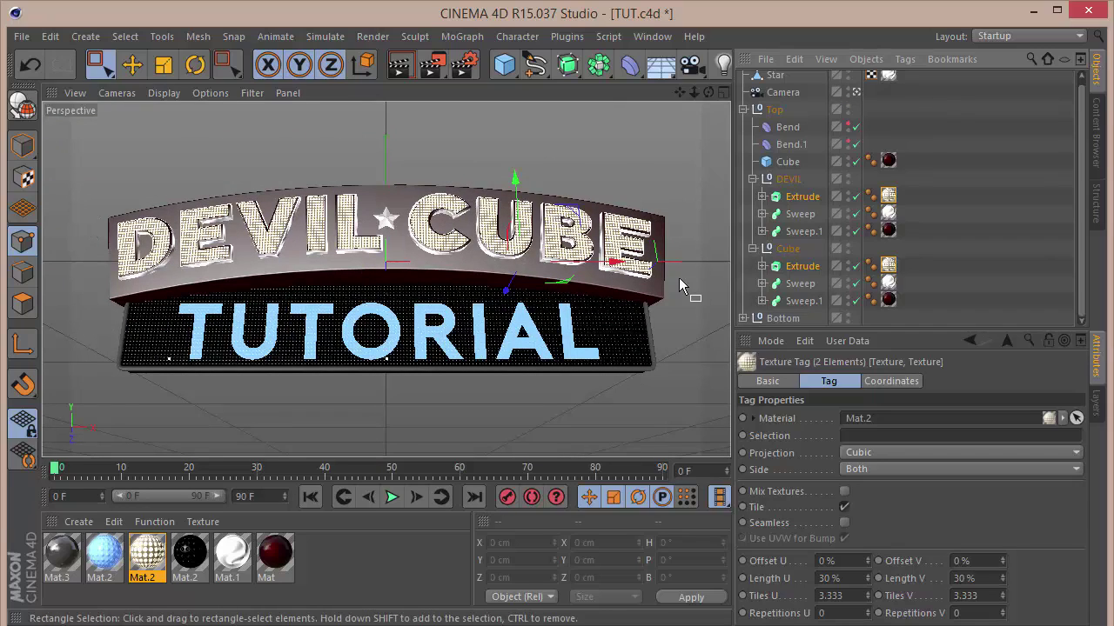
{"action": "right_click", "coordinate": [806, 199]}
{"action": "mouse_move", "coordinate": [878, 28]}
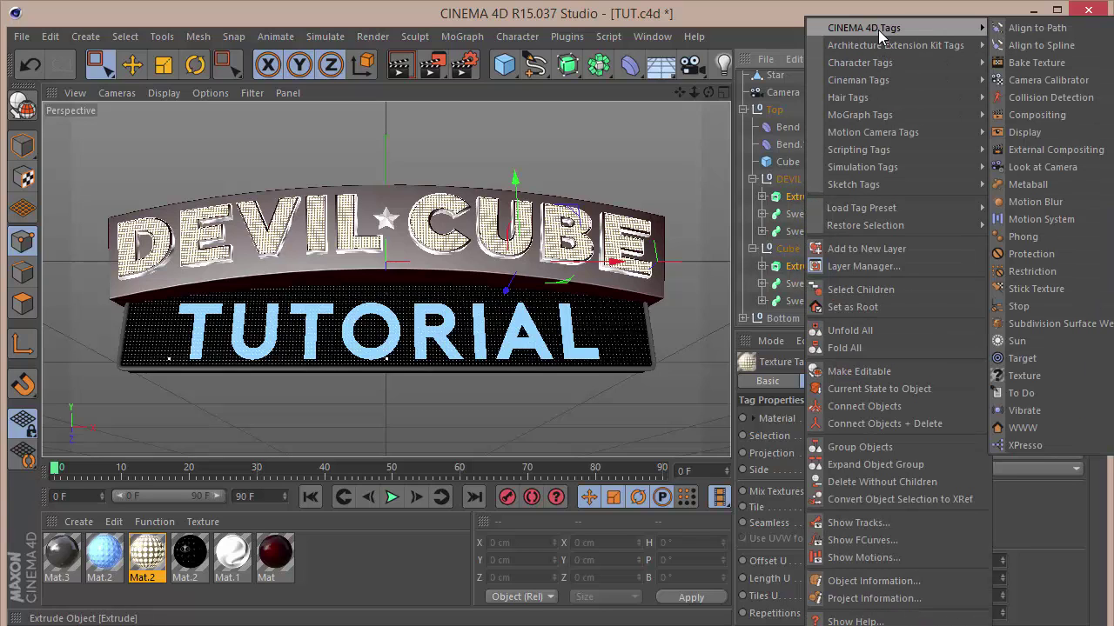
{"action": "left_click", "coordinate": [1025, 288]}
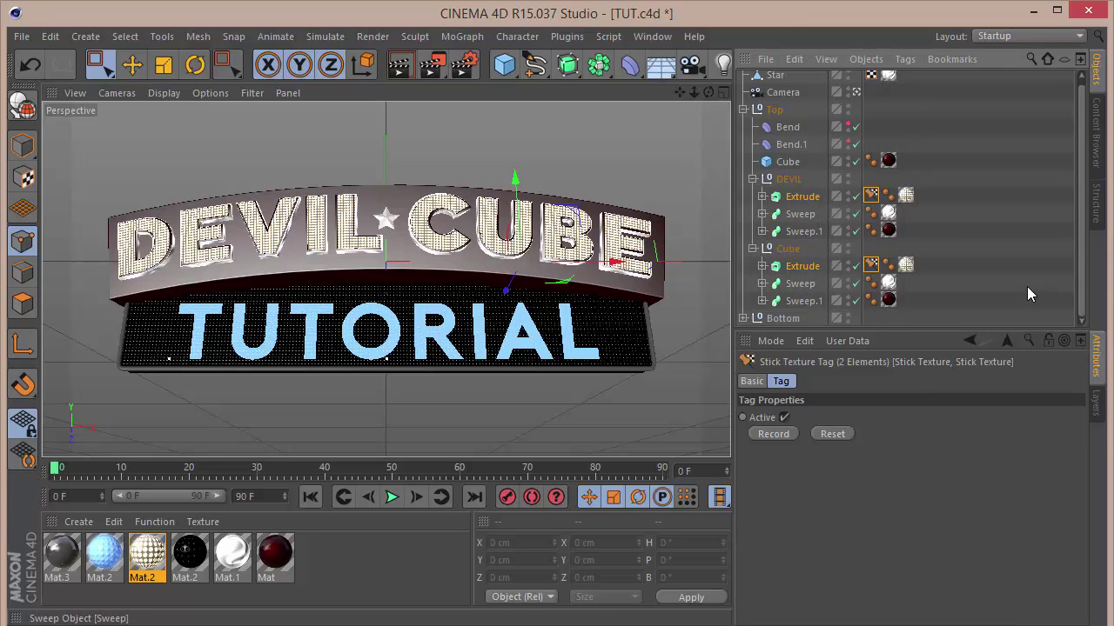
{"action": "left_click", "coordinate": [856, 92]}
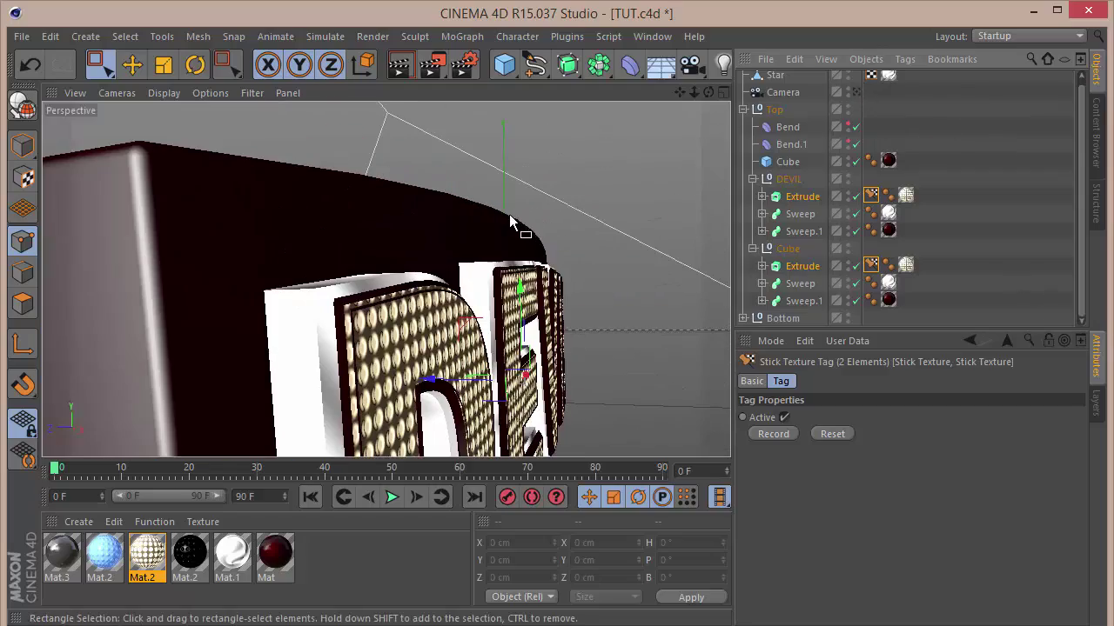
{"action": "left_click", "coordinate": [856, 93]}
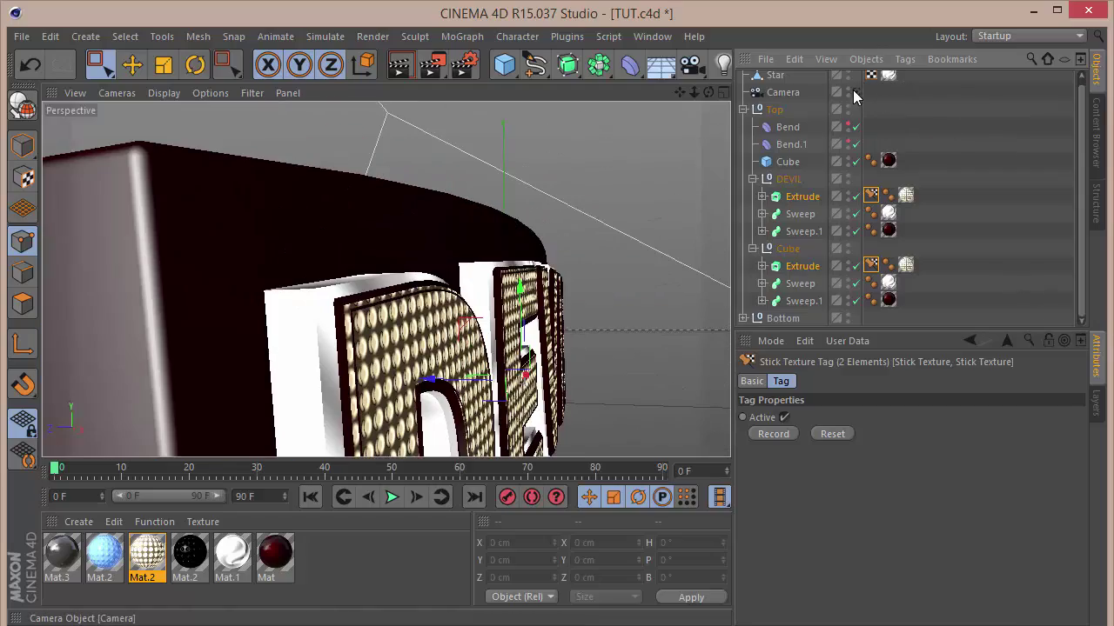
{"action": "left_click", "coordinate": [856, 92]}
{"action": "left_click", "coordinate": [917, 182]}
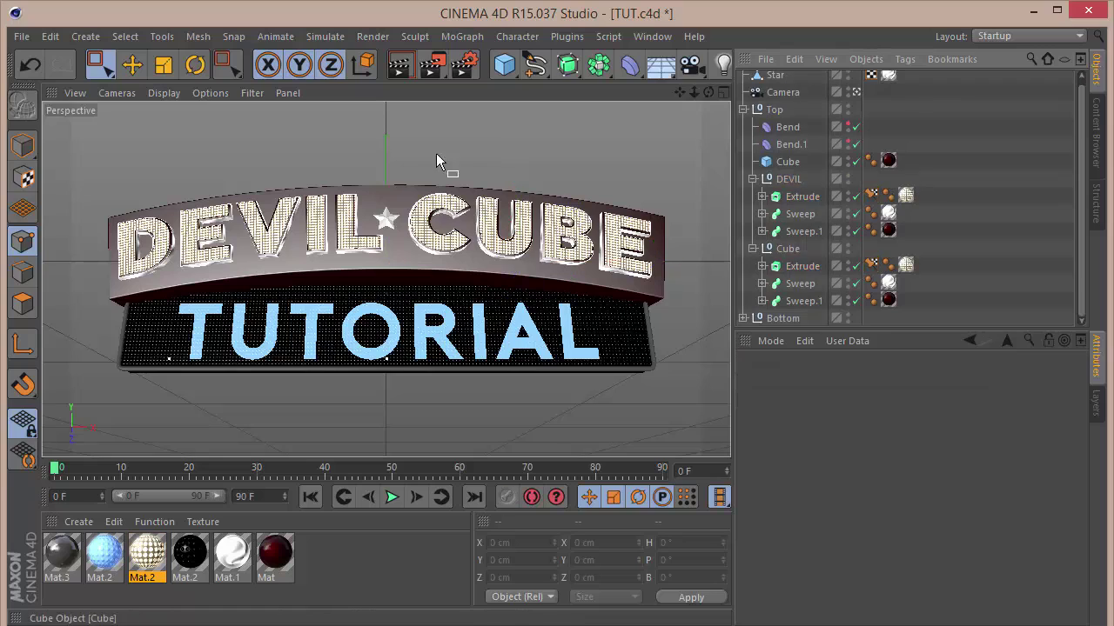
Step: Switch to the Live Selection tool and collapse the Top group
{"action": "left_click_drag", "start_coordinate": [100, 64], "coordinate": [166, 87]}
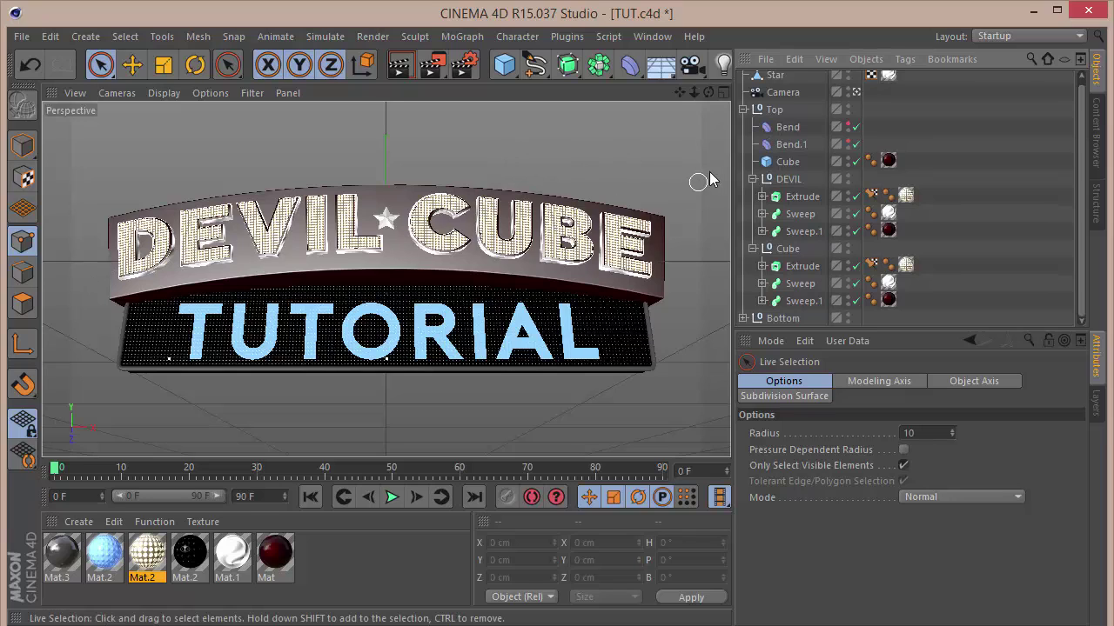
{"action": "left_click", "coordinate": [743, 109]}
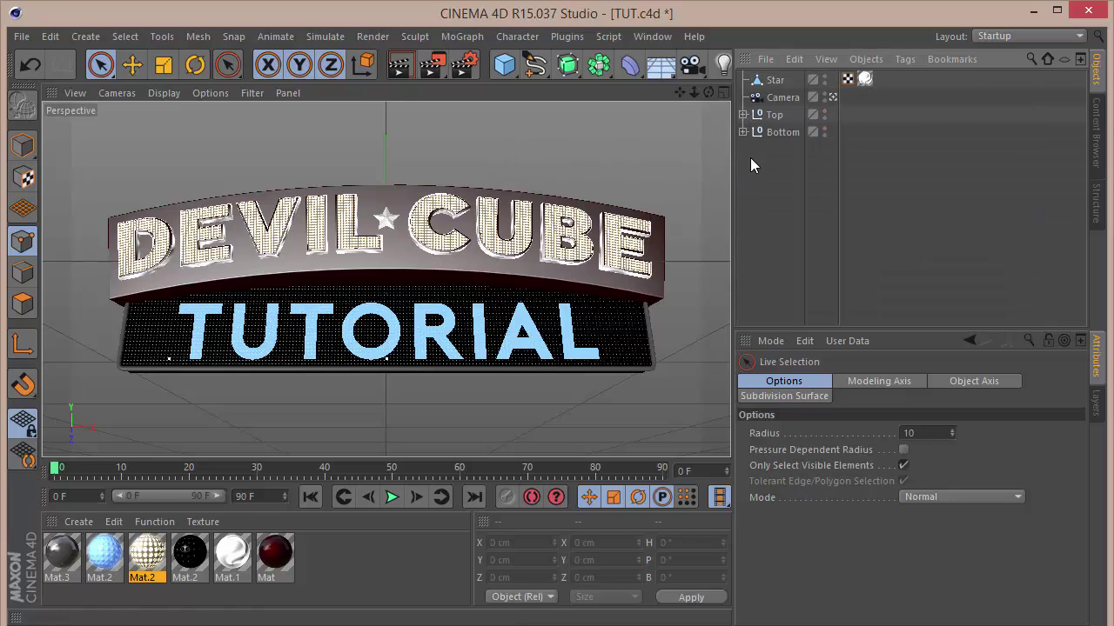
{"action": "left_click", "coordinate": [751, 159]}
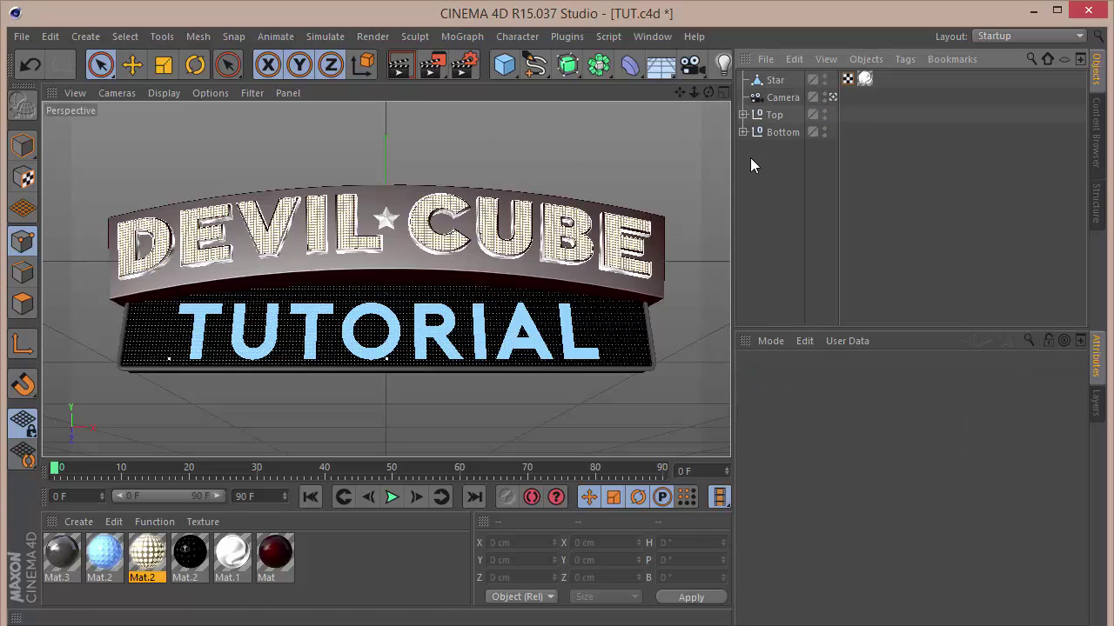
Step: Add the HDR Studio Rig preset from the GSG HDRI studio pack to the scene
{"action": "left_click", "coordinate": [1098, 131]}
{"action": "double_click", "coordinate": [786, 215]}
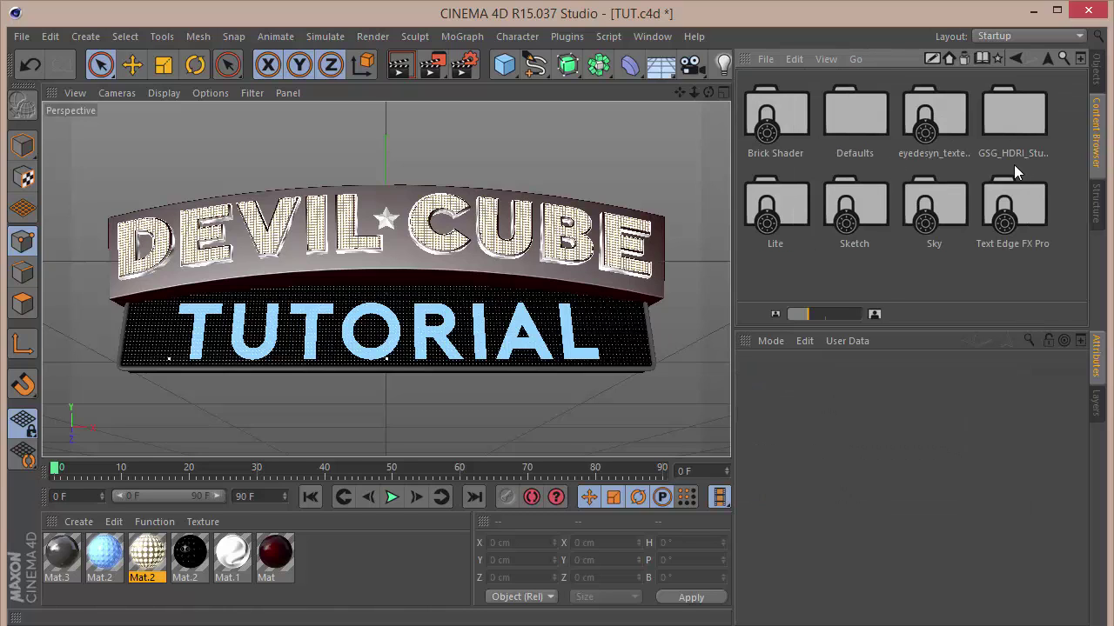
{"action": "double_click", "coordinate": [1015, 152]}
{"action": "double_click", "coordinate": [768, 283]}
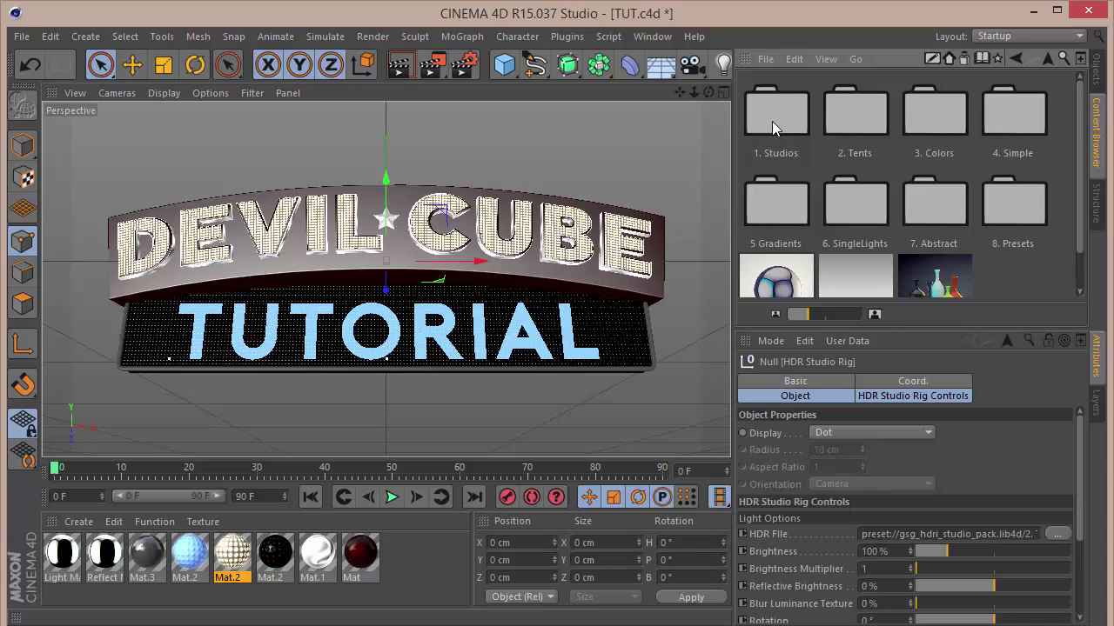
Step: Load Studio4.hdr from the Studios presets as the HDR File of the HDR Studio Rig
{"action": "scroll", "coordinate": [777, 124], "scroll_direction": "down", "scroll_amount": 5}
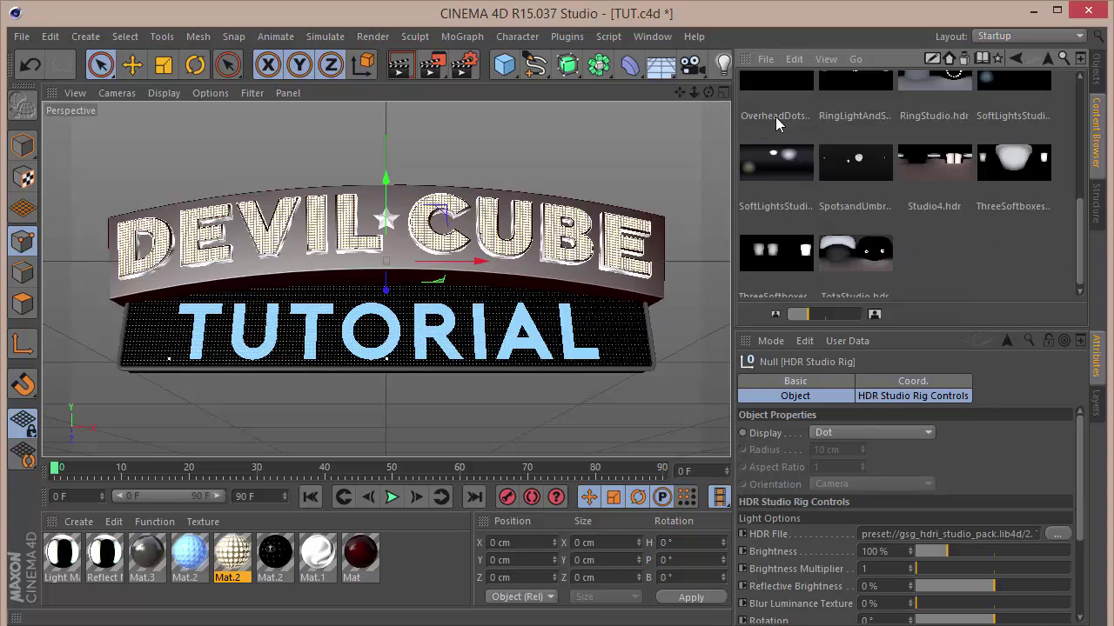
{"action": "left_click_drag", "start_coordinate": [934, 163], "coordinate": [954, 538]}
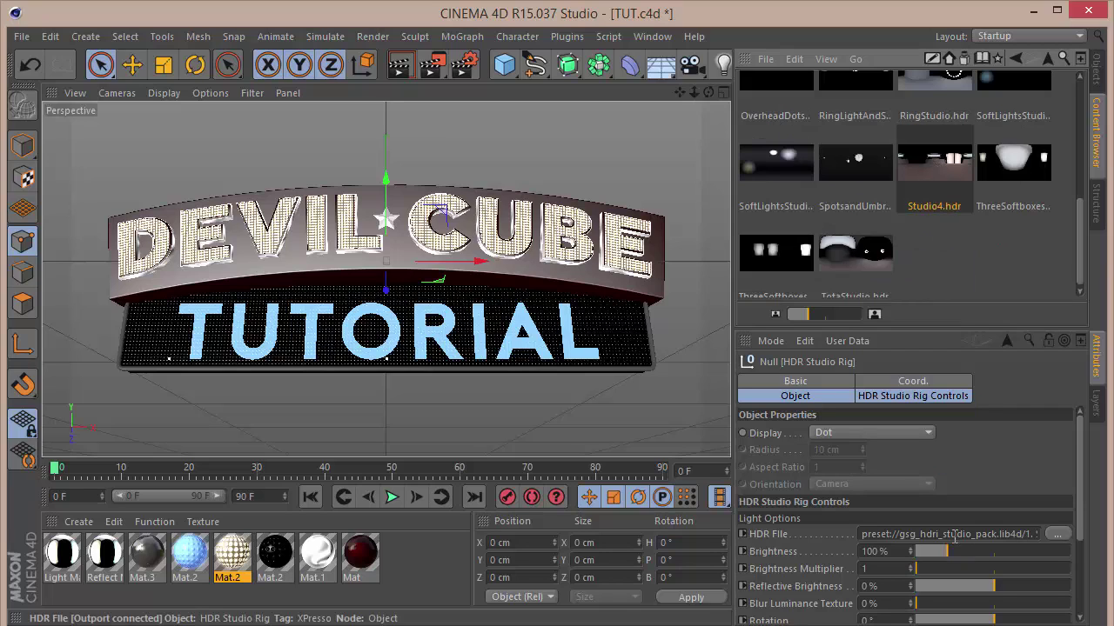
{"action": "left_click", "coordinate": [1096, 80]}
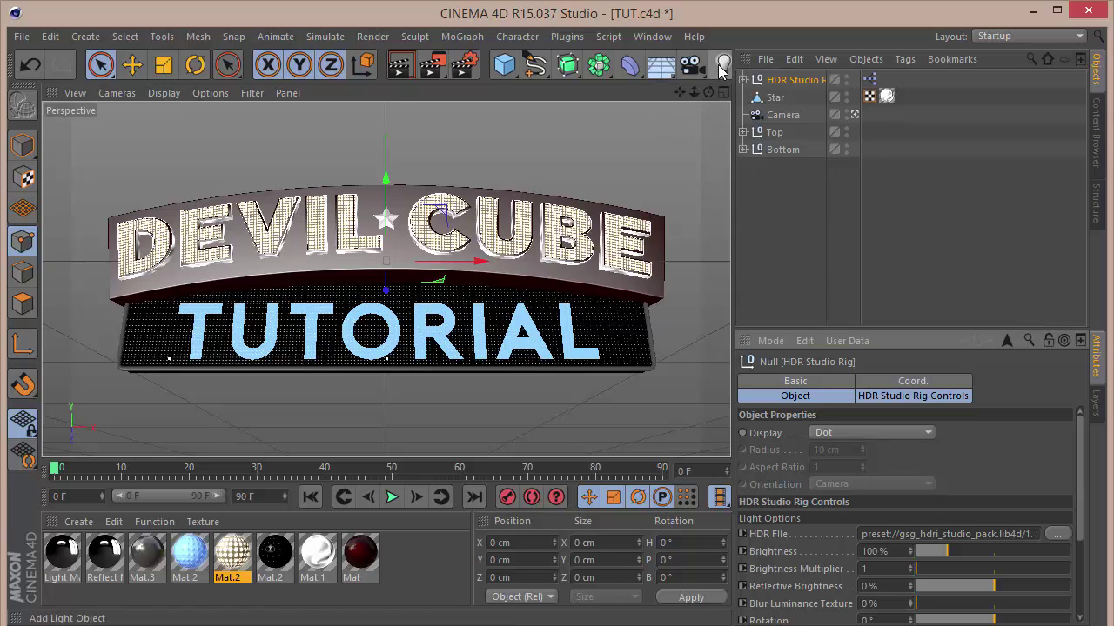
Step: Add an area light and position it at Y 140 cm and Z -315 cm
{"action": "left_click_drag", "start_coordinate": [720, 71], "coordinate": [899, 117]}
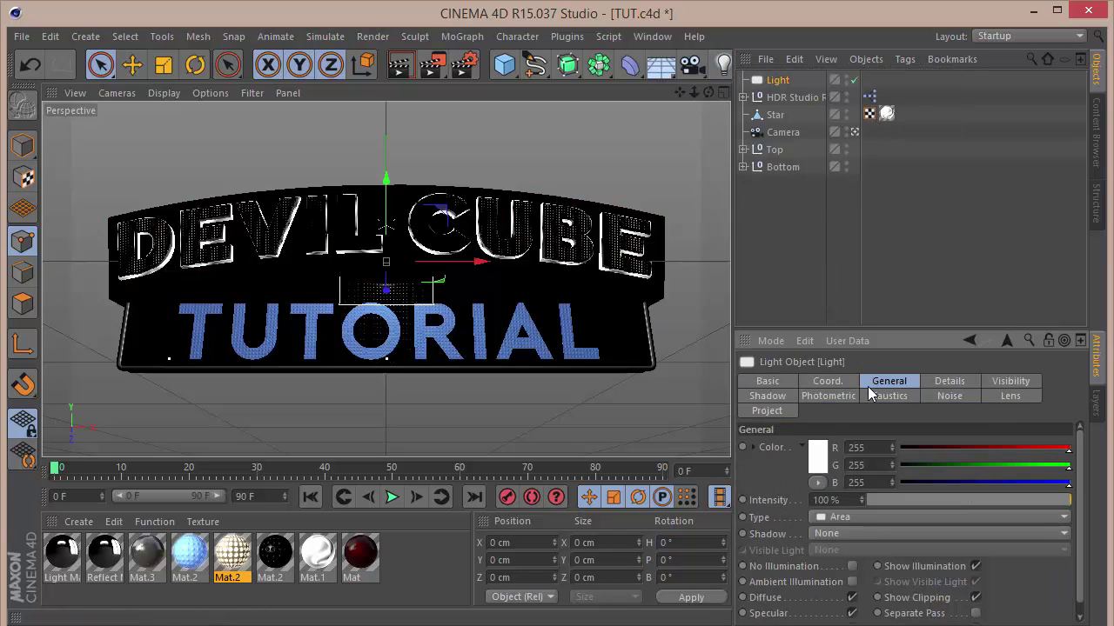
{"action": "left_click", "coordinate": [827, 383]}
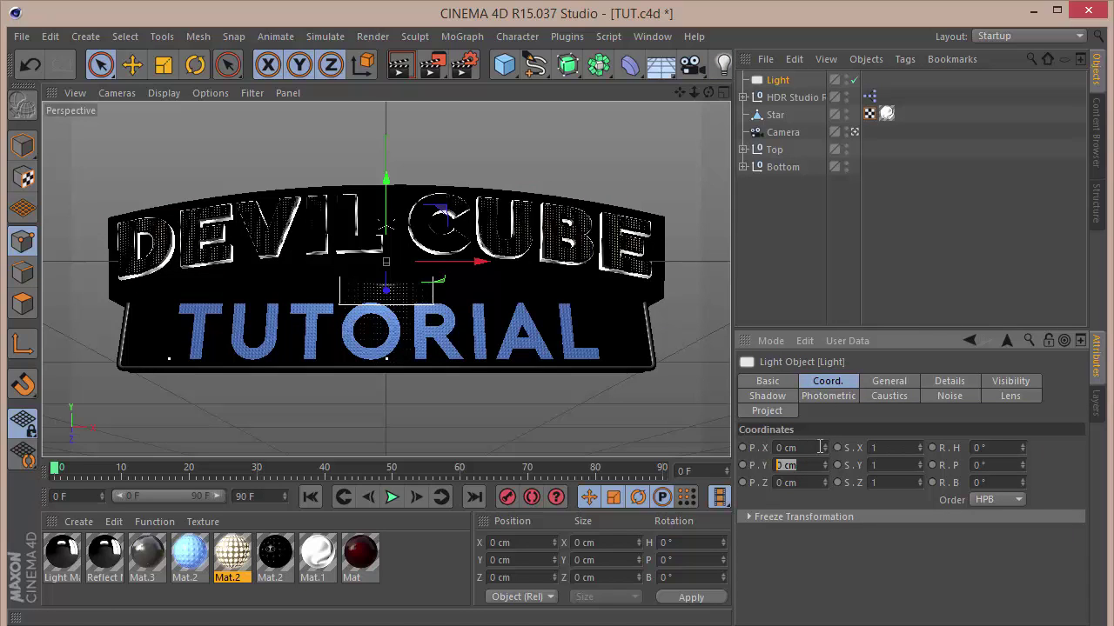
{"action": "key", "text": "Return"}
{"action": "double_click", "coordinate": [813, 464]}
{"action": "type", "text": "140"}
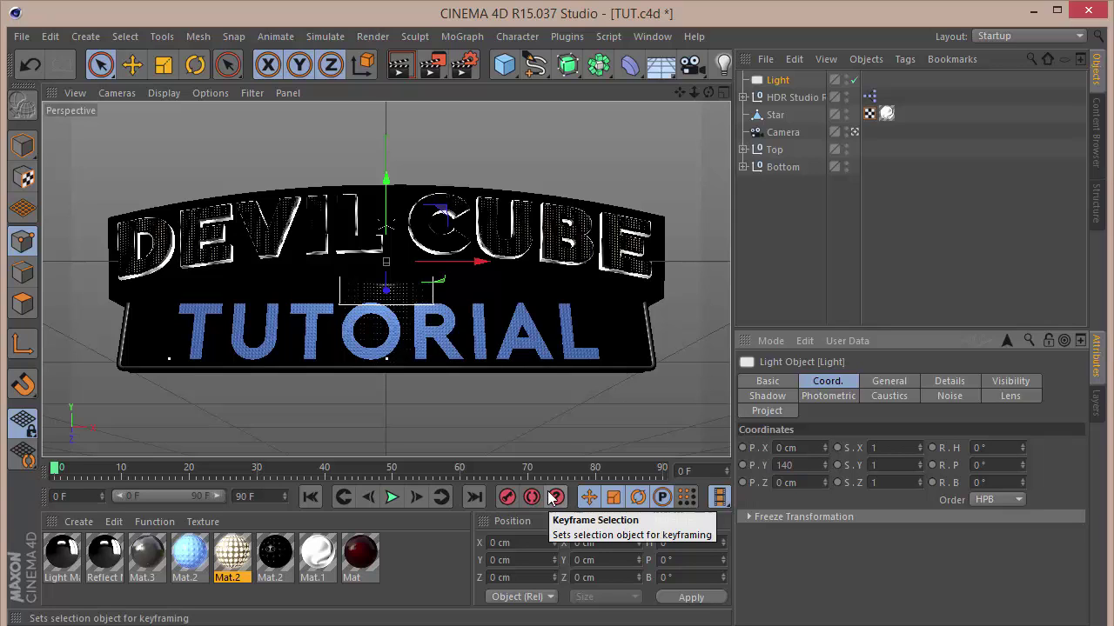
{"action": "key", "text": "Tab"}
{"action": "type", "text": "-3"}
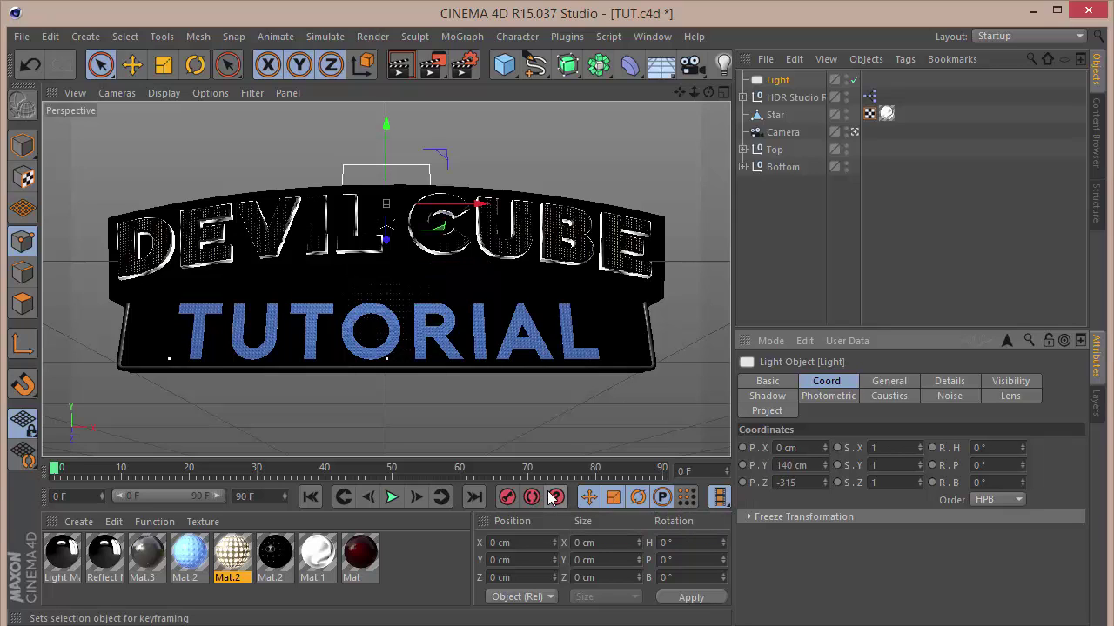
{"action": "double_click", "coordinate": [800, 447]}
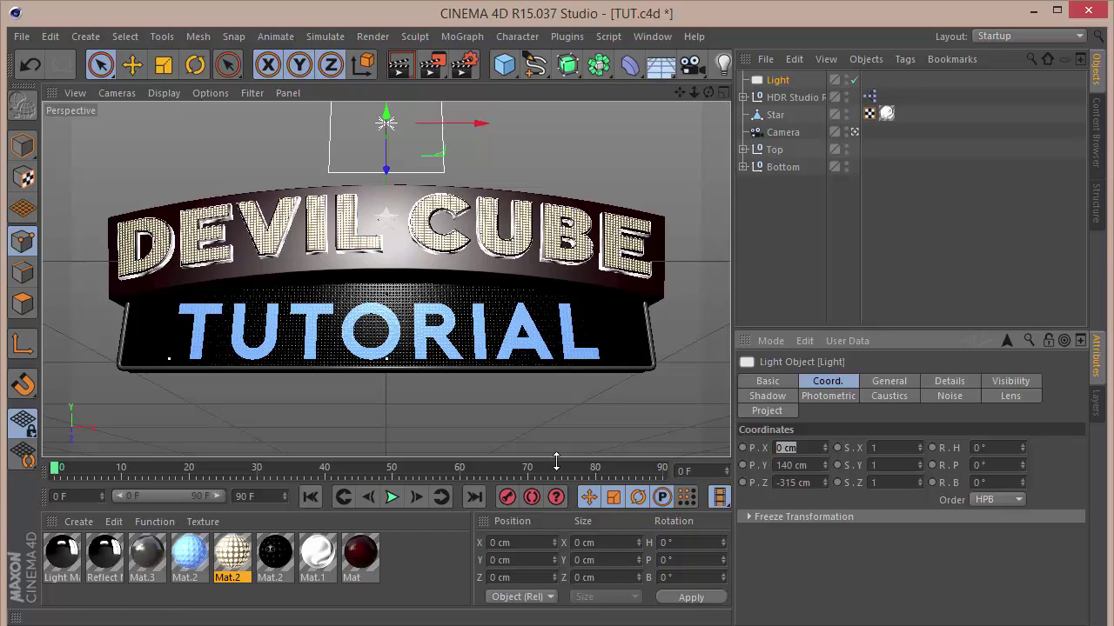
{"action": "left_click", "coordinate": [801, 575]}
Step: Set the new light's shadow type to Area
{"action": "left_click", "coordinate": [891, 382]}
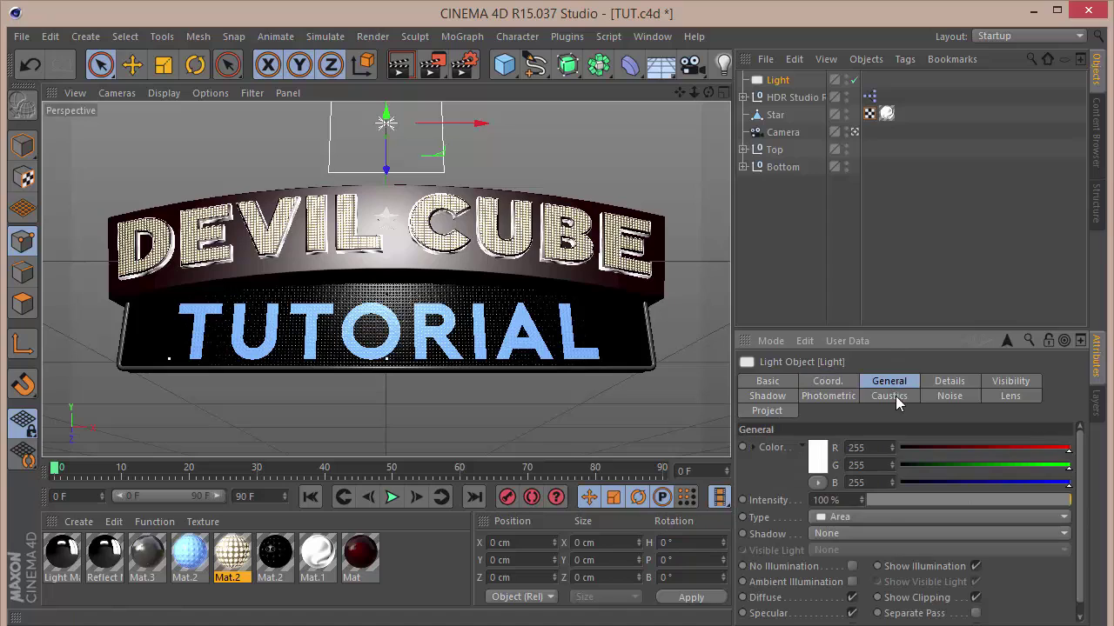
{"action": "left_click", "coordinate": [874, 532]}
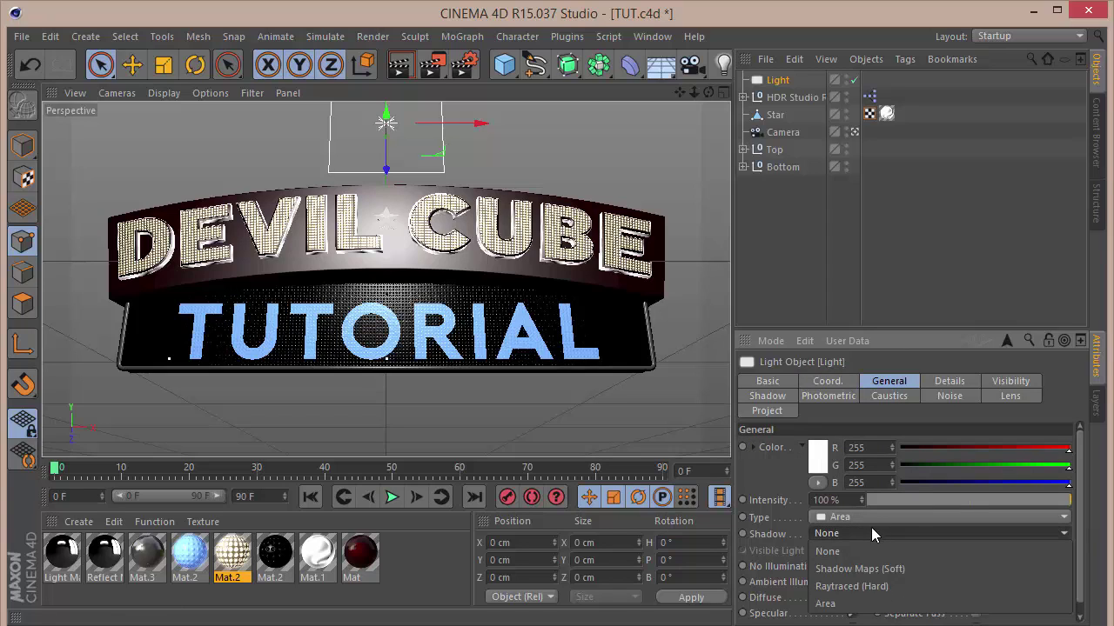
{"action": "left_click", "coordinate": [849, 606]}
Step: Set the light's area shape to Rectangle and its falloff to Inverse Square (Physically Accurate)
{"action": "left_click", "coordinate": [946, 383]}
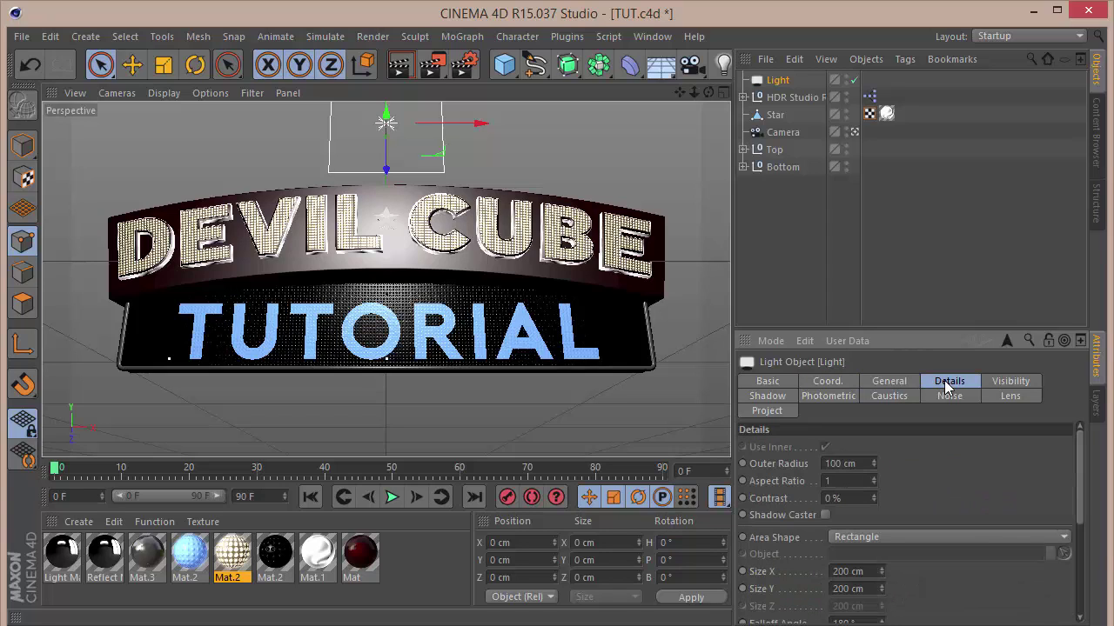
{"action": "scroll", "coordinate": [939, 467], "scroll_direction": "down", "scroll_amount": 3}
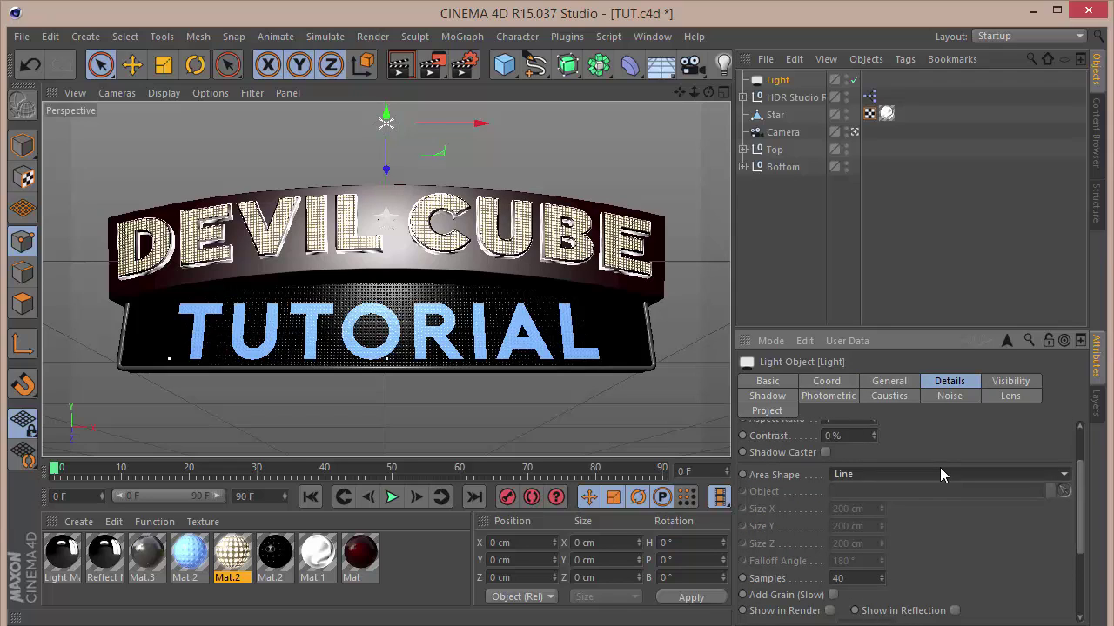
{"action": "left_click", "coordinate": [936, 475]}
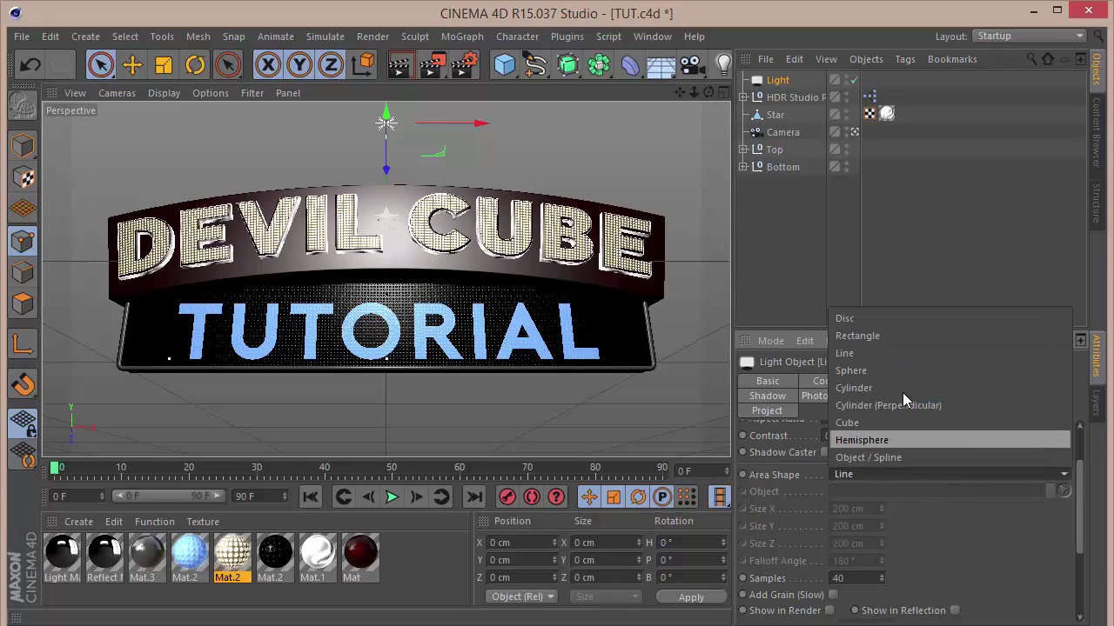
{"action": "left_click", "coordinate": [895, 335]}
{"action": "left_click", "coordinate": [1005, 382]}
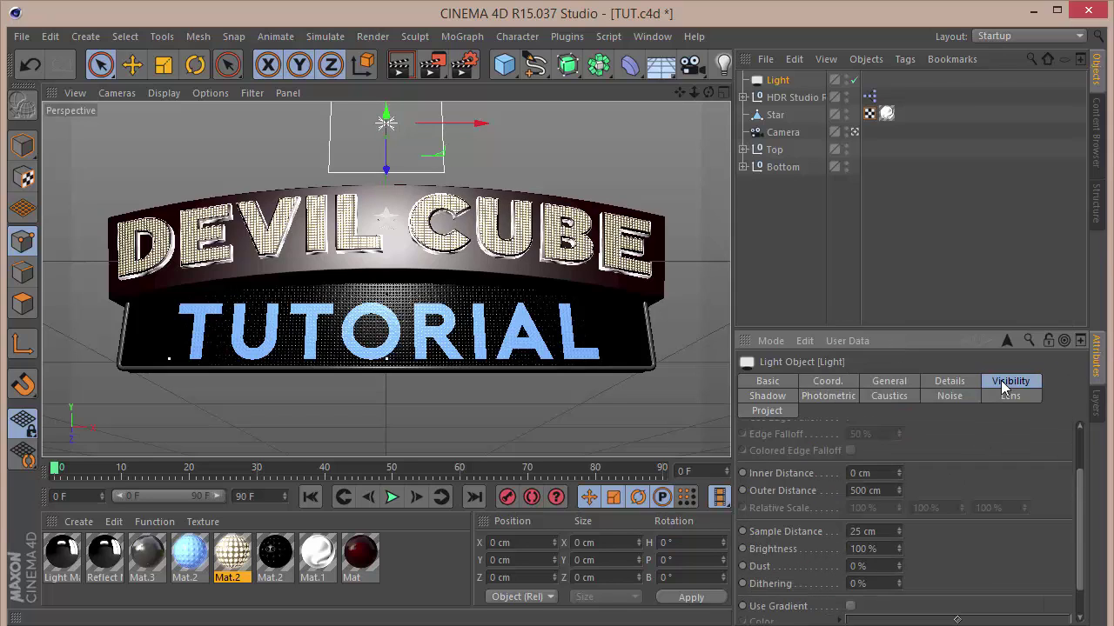
{"action": "scroll", "coordinate": [986, 397], "scroll_direction": "up", "scroll_amount": 1}
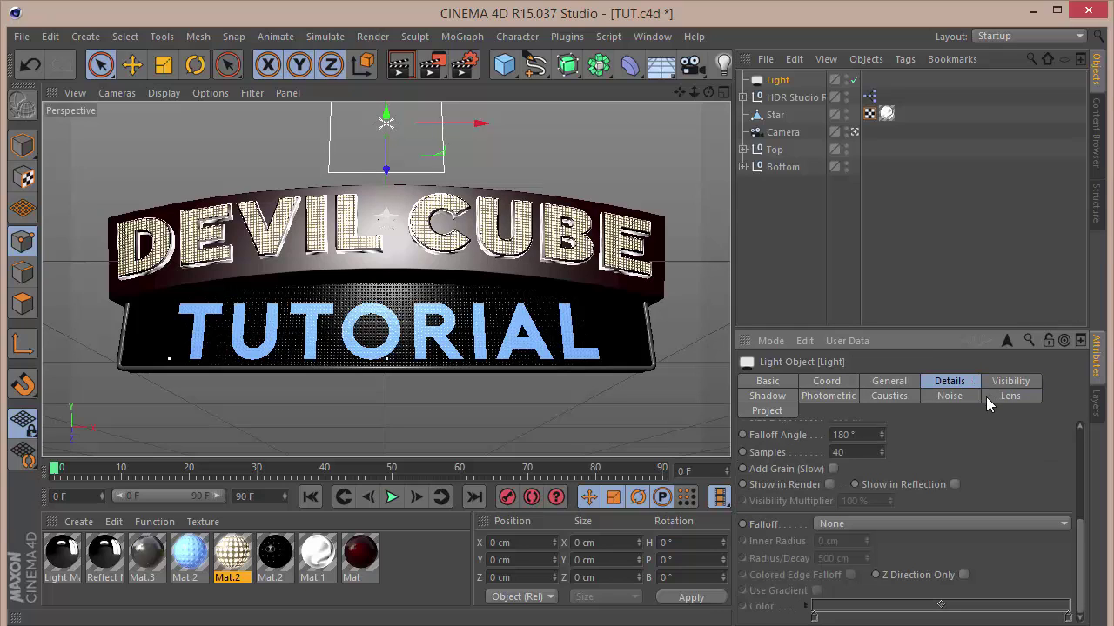
{"action": "left_click", "coordinate": [931, 523]}
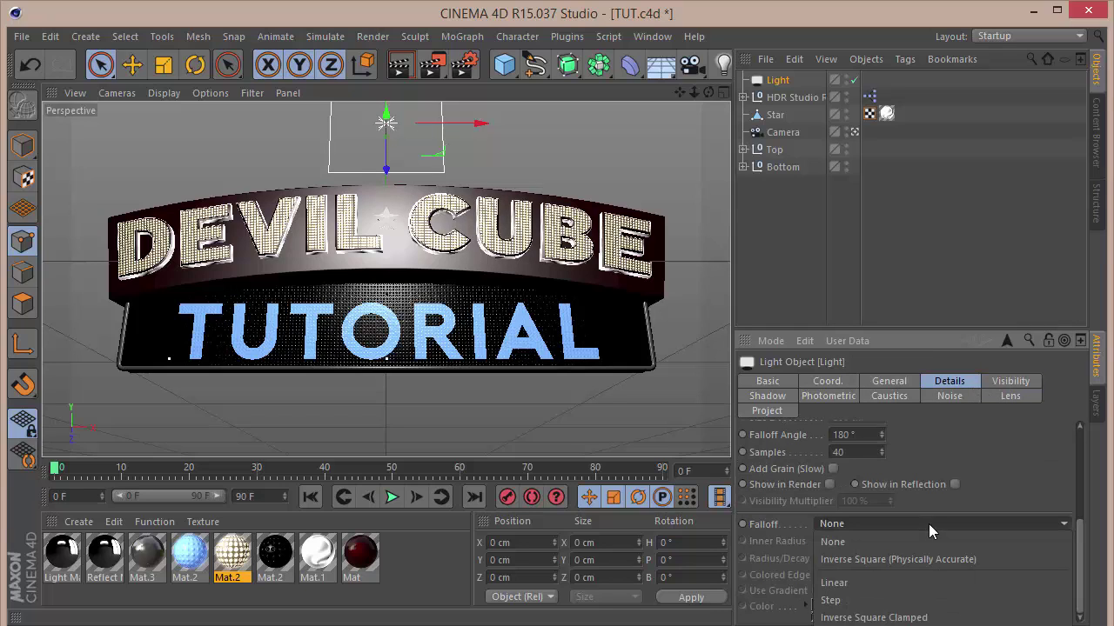
{"action": "left_click", "coordinate": [929, 559]}
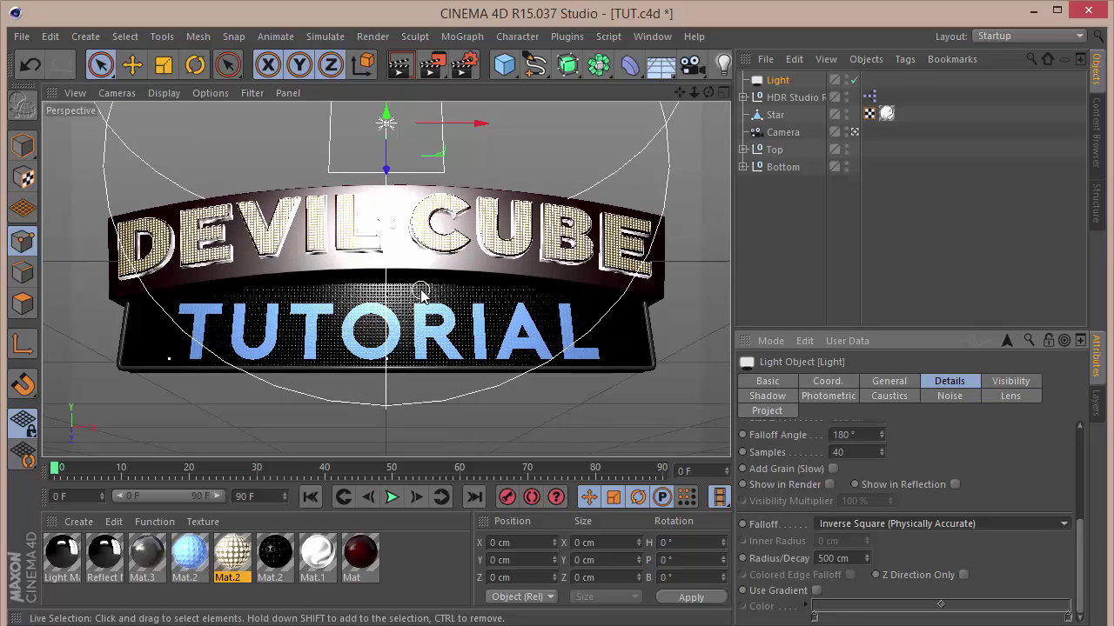
Step: Duplicate the area light and position the copy at X 840 cm, Y 40 cm and Z -120 cm
{"action": "left_click", "coordinate": [840, 385]}
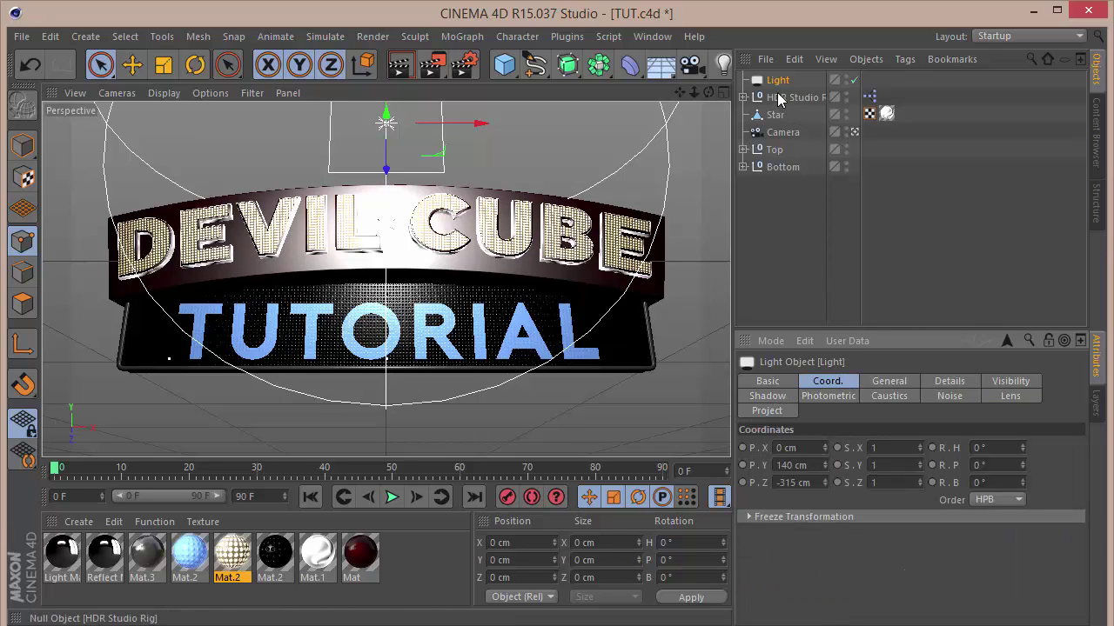
{"action": "left_click_drag", "start_coordinate": [779, 81], "coordinate": [780, 94], "text": "ctrl"}
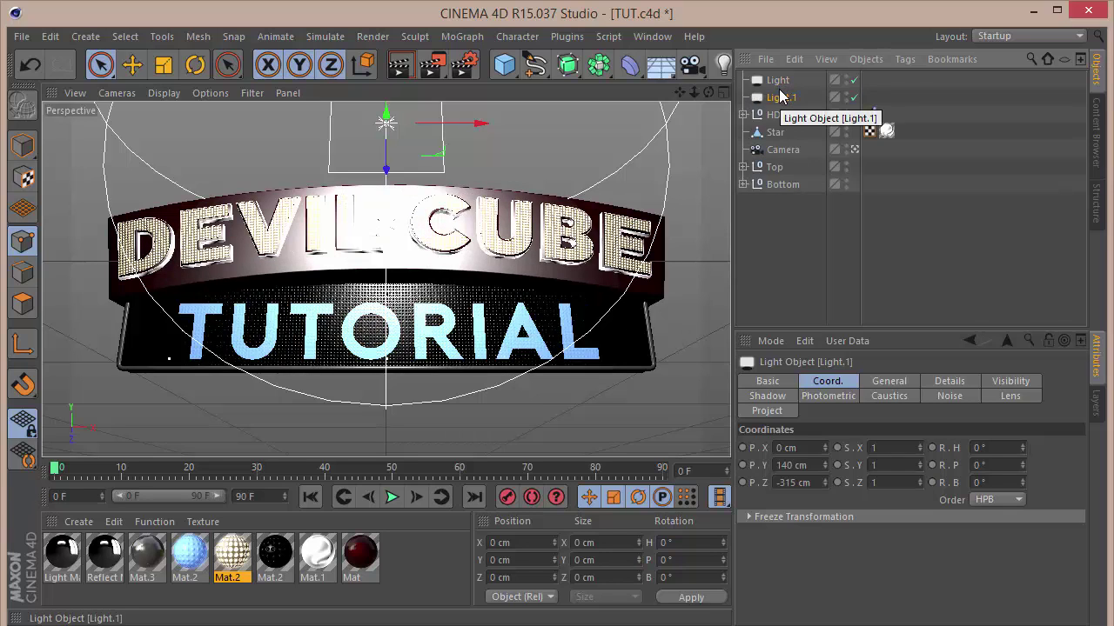
{"action": "left_click", "coordinate": [787, 447]}
{"action": "type", "text": "840"}
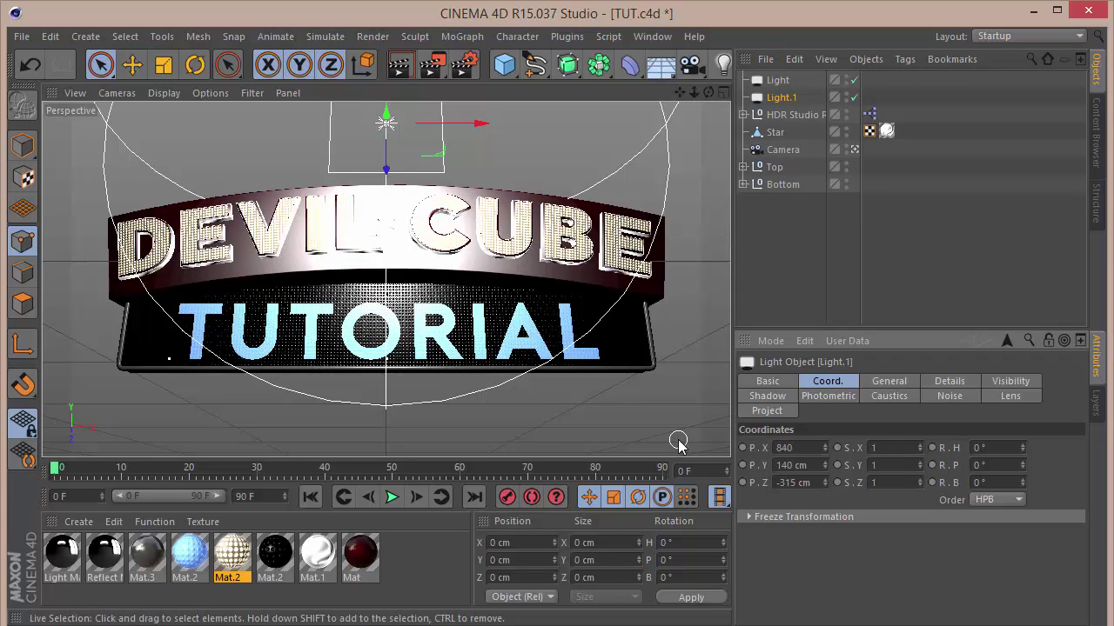
{"action": "key", "text": "Tab"}
{"action": "type", "text": "40"}
{"action": "key", "text": "Tab"}
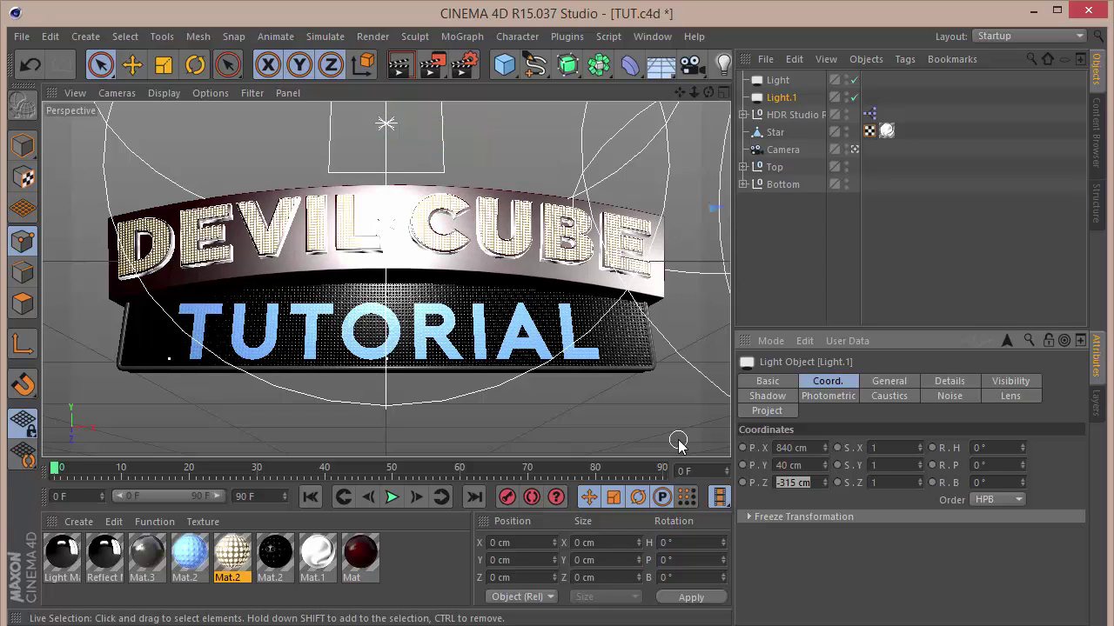
{"action": "type", "text": "-120"}
{"action": "key", "text": "Return"}
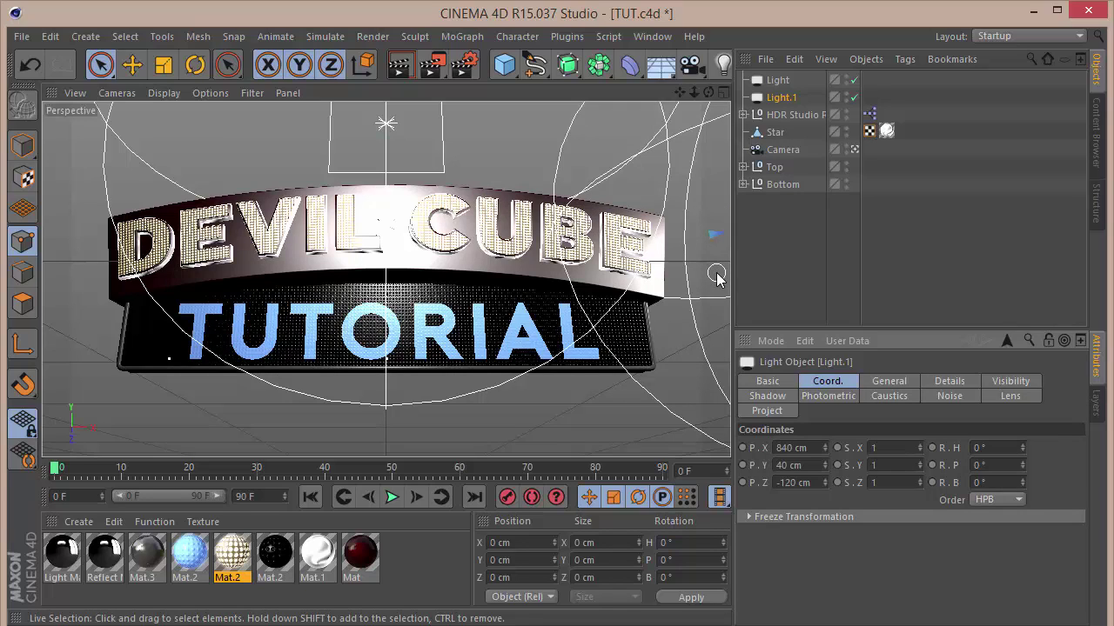
Step: Set the duplicated light's Z position to -20 cm
{"action": "left_click", "coordinate": [787, 488]}
{"action": "key", "text": "BackSpace"}
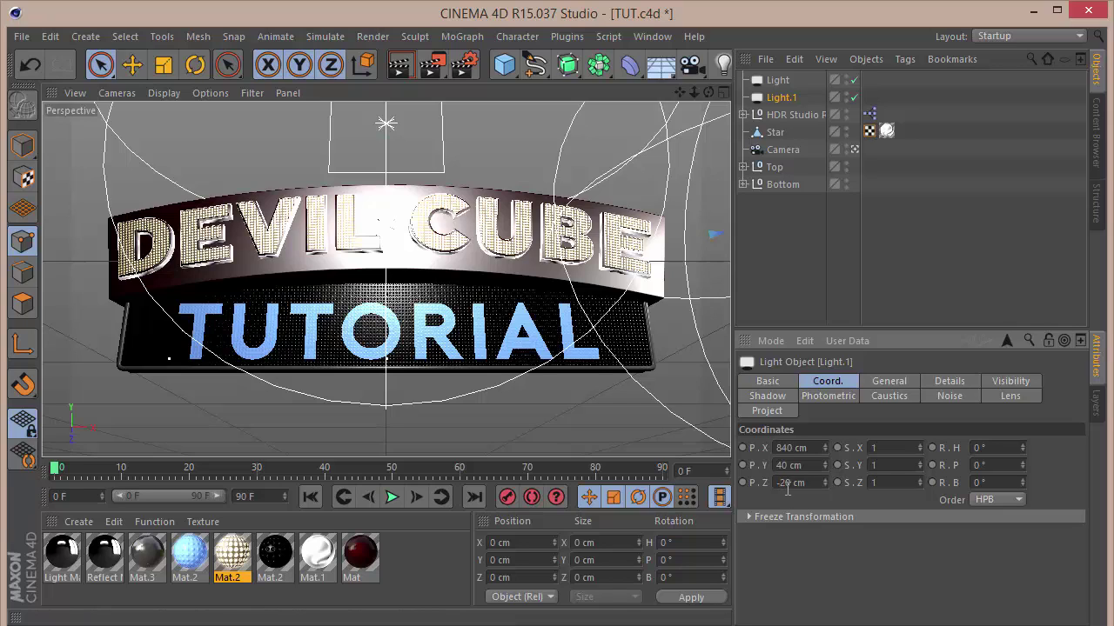
{"action": "key", "text": "Return"}
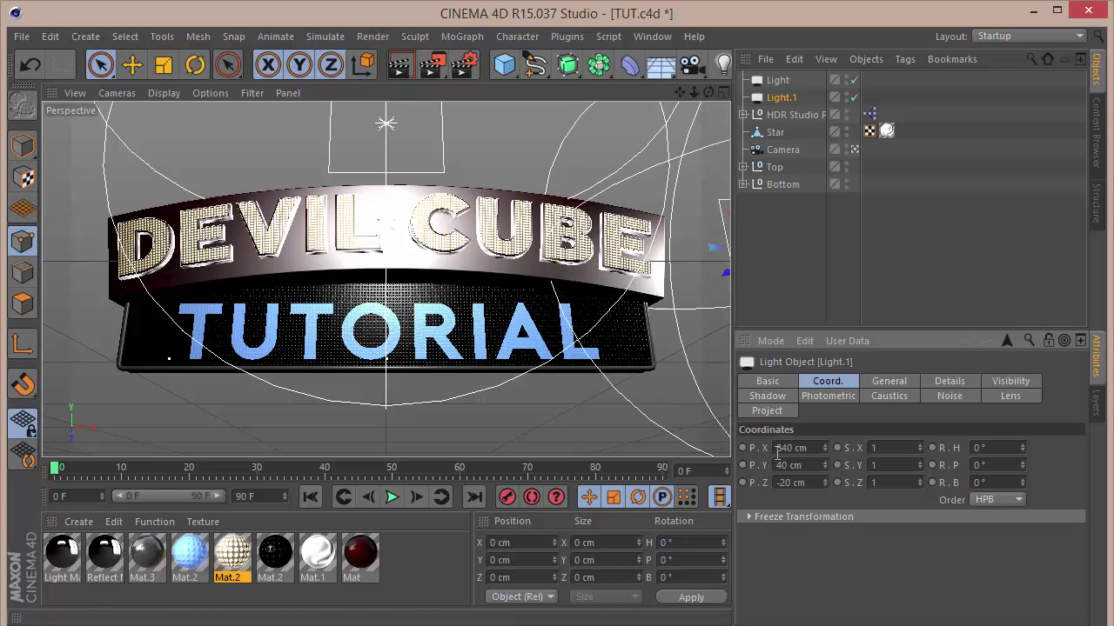
Step: Set the duplicated area light's falloff Radius/Decay to 330 cm
{"action": "left_click", "coordinate": [950, 381]}
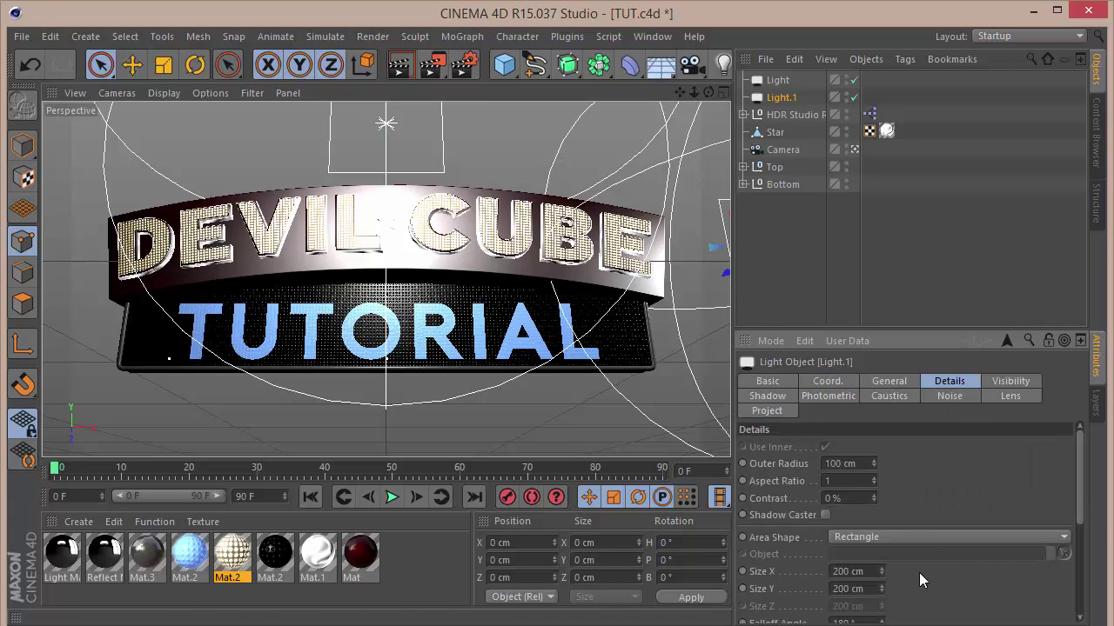
{"action": "left_click_drag", "start_coordinate": [937, 586], "coordinate": [938, 443]}
{"action": "left_click", "coordinate": [854, 600]}
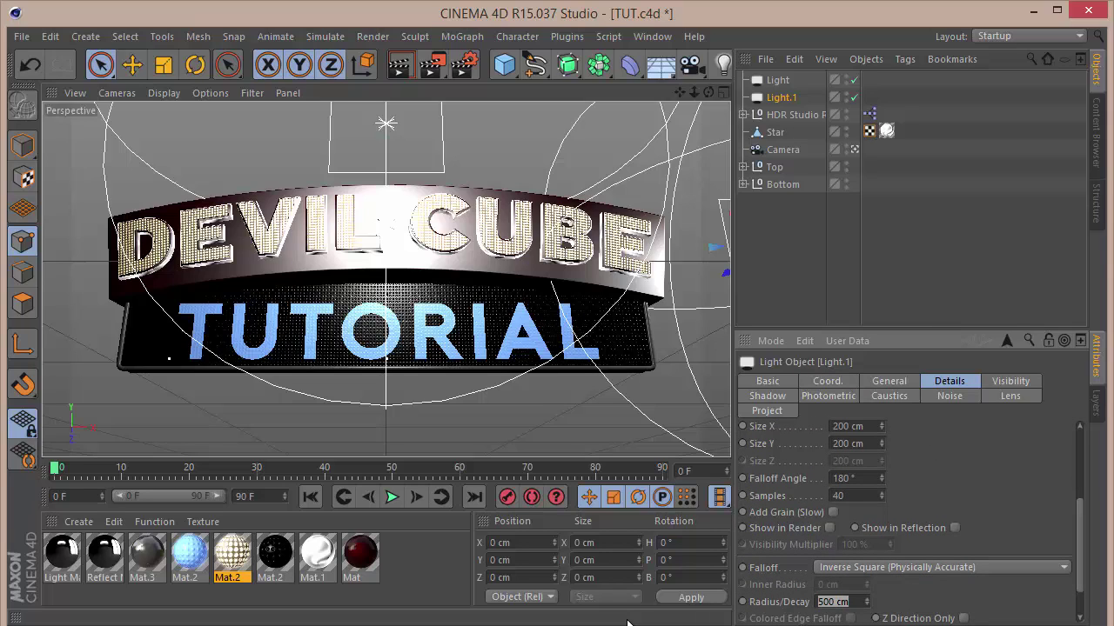
{"action": "type", "text": "350"}
{"action": "key", "text": "Return"}
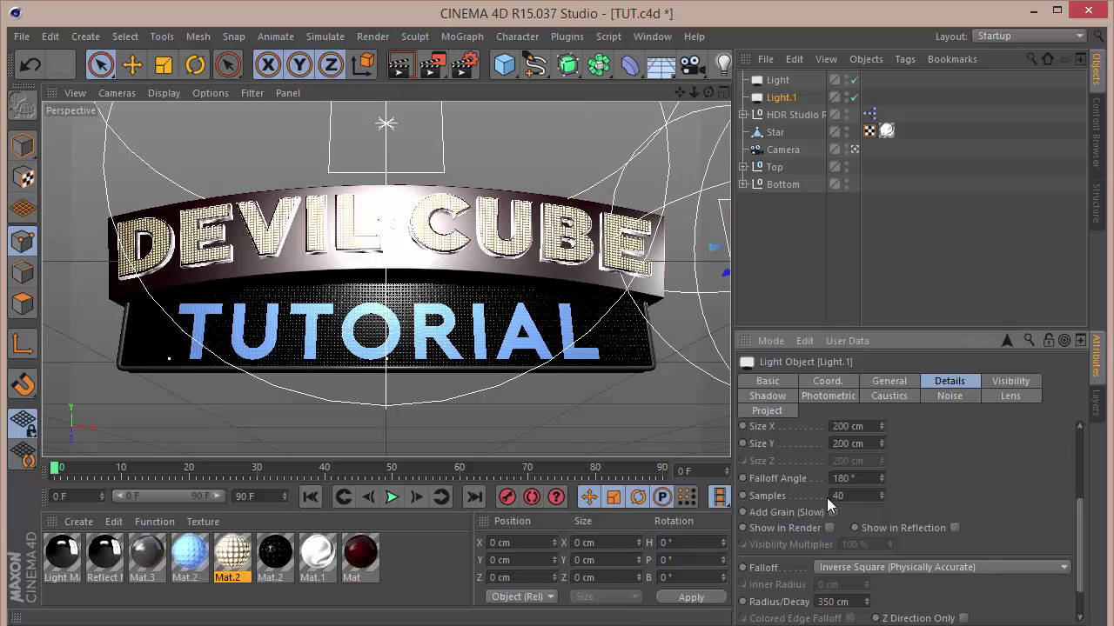
{"action": "left_click", "coordinate": [854, 602]}
{"action": "type", "text": "330"}
{"action": "key", "text": "Return"}
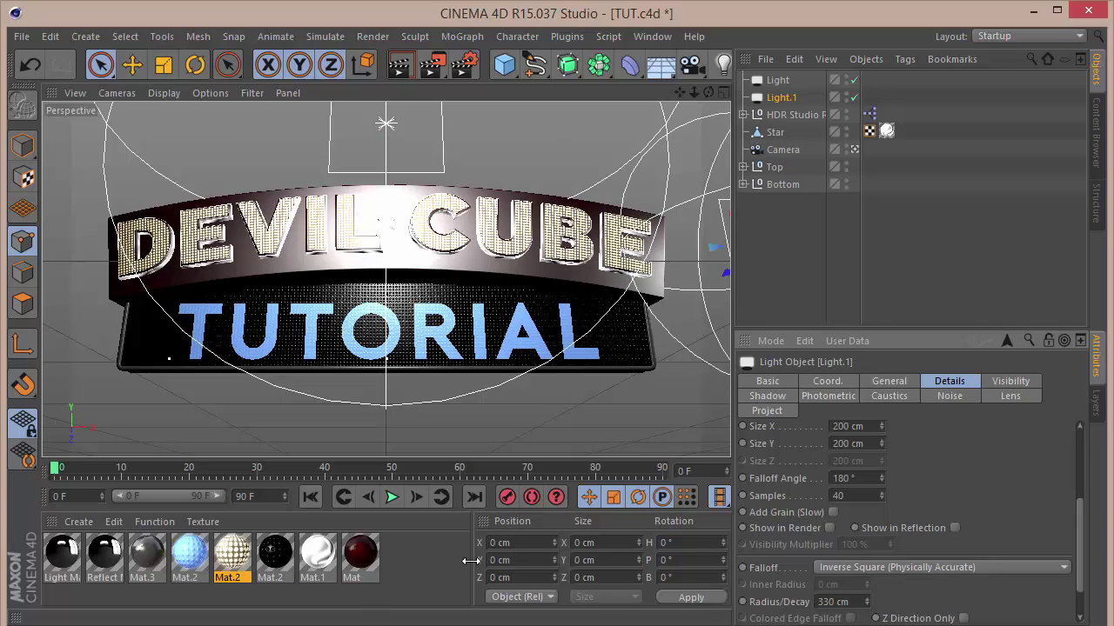
Step: Tint the duplicated area light a warm cream colour with RGB 255, 248, 221, and deselect it
{"action": "left_click", "coordinate": [889, 383]}
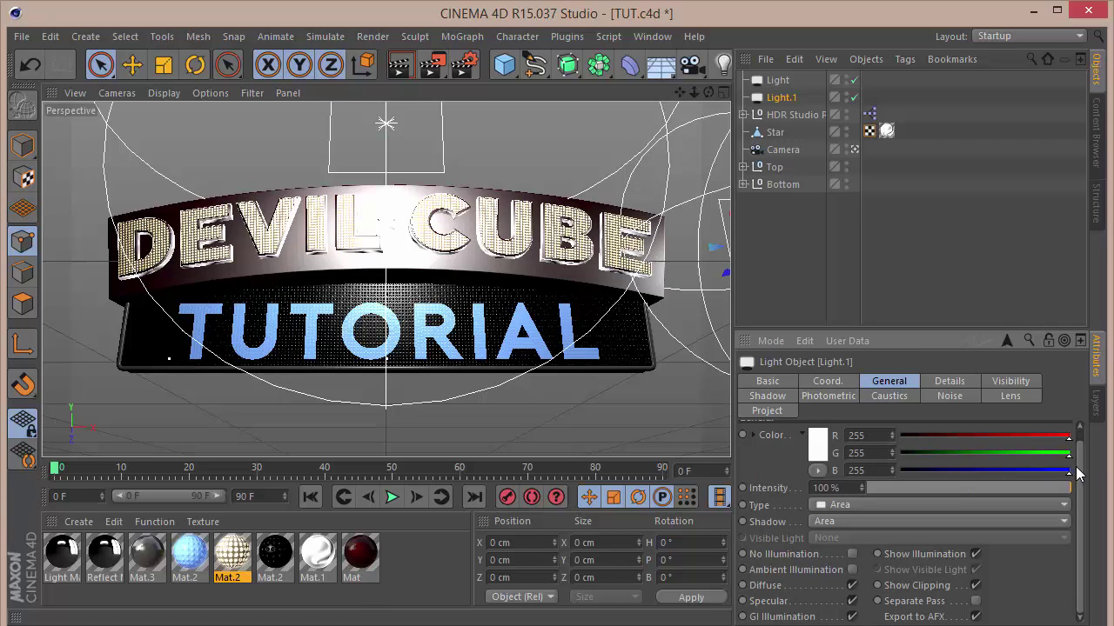
{"action": "left_click_drag", "start_coordinate": [1073, 455], "coordinate": [1064, 456]}
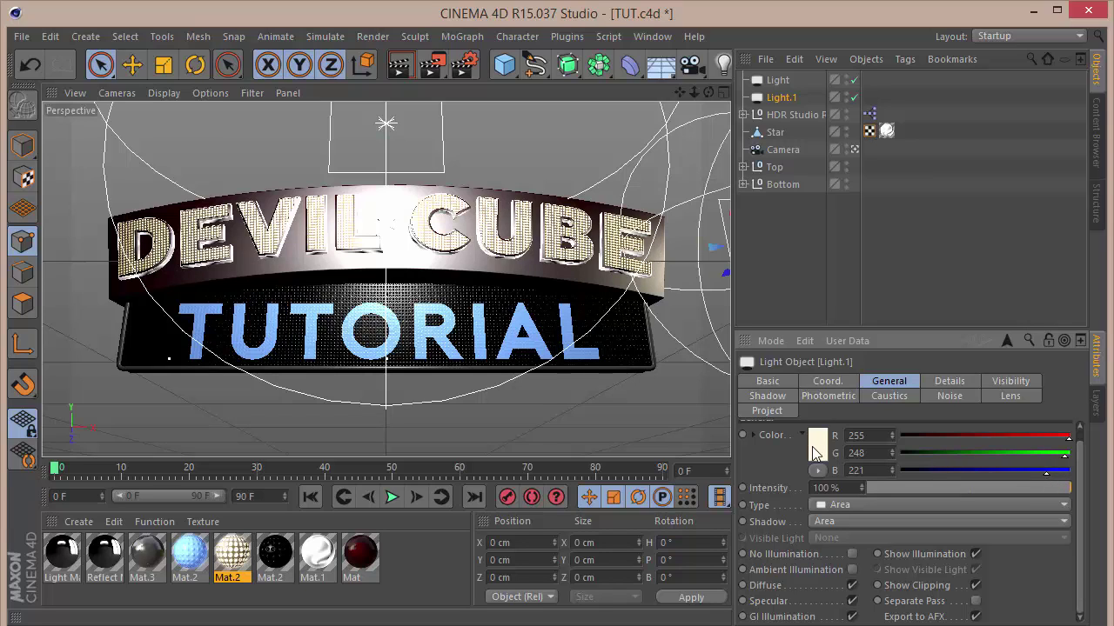
{"action": "left_click", "coordinate": [815, 273]}
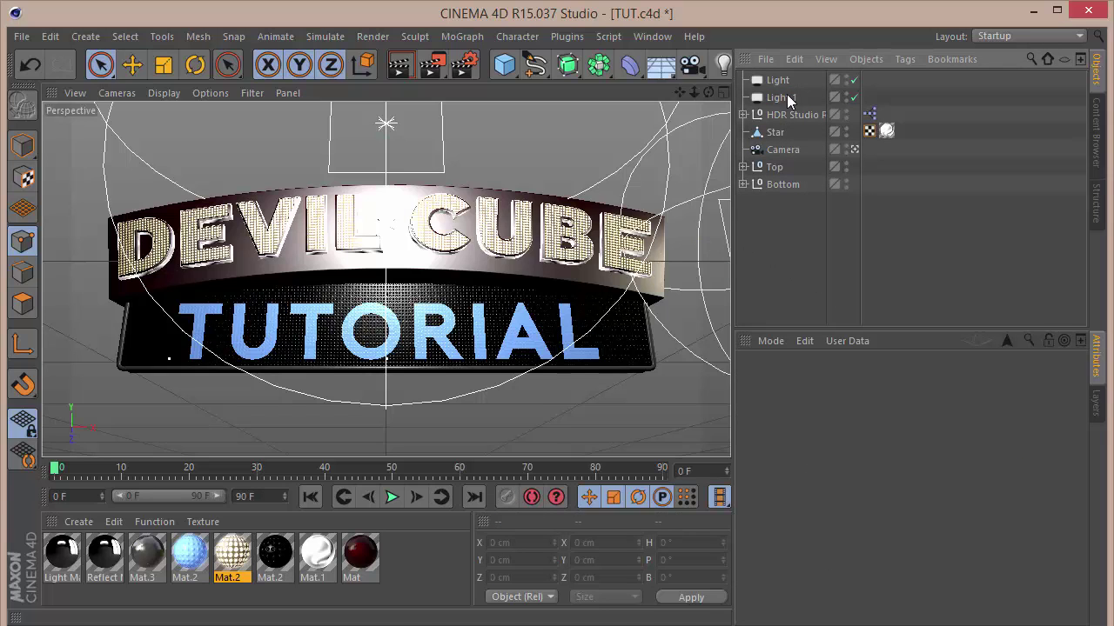
Step: Add the Ambient Occlusion and Global Illumination effects to the render settings
{"action": "key", "text": "ctrl+b"}
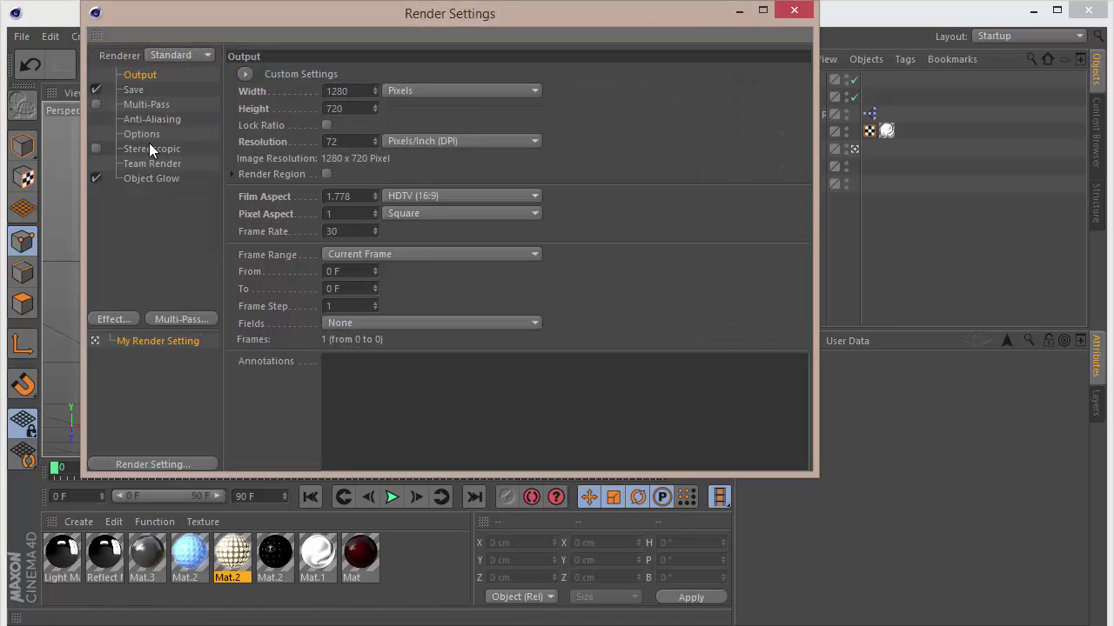
{"action": "left_click", "coordinate": [153, 119]}
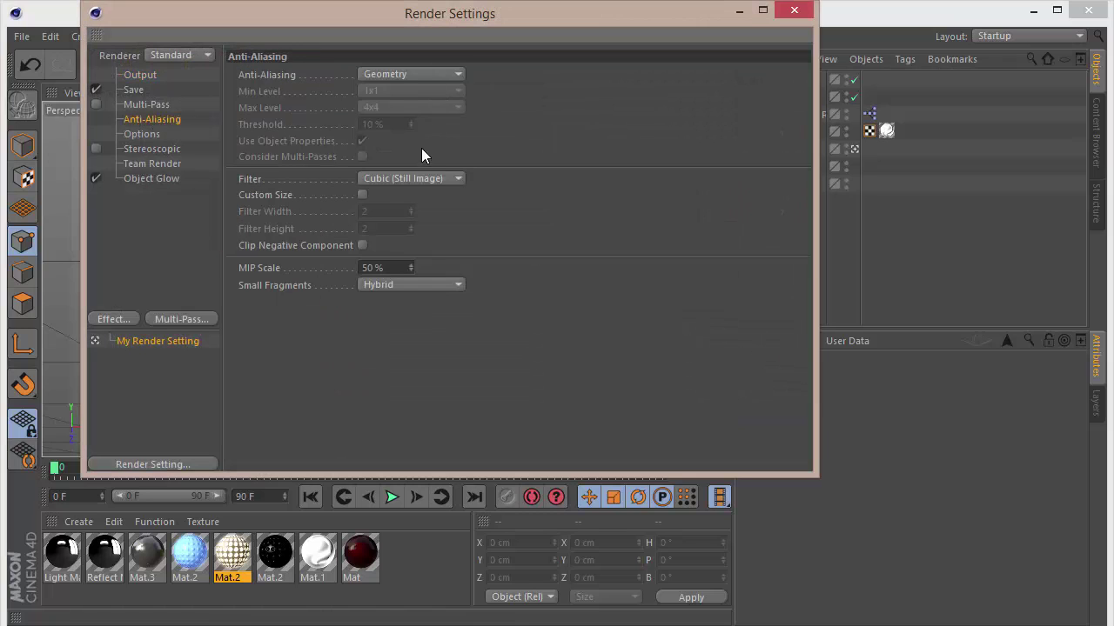
{"action": "left_click", "coordinate": [409, 74]}
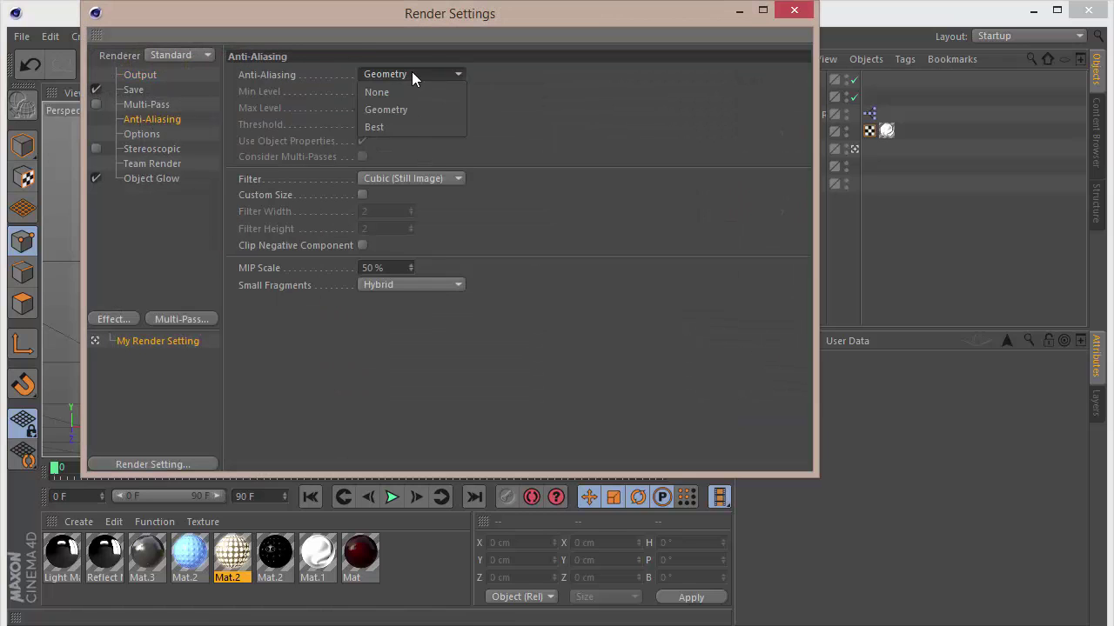
{"action": "left_click", "coordinate": [113, 318]}
{"action": "left_click", "coordinate": [190, 255]}
{"action": "left_click", "coordinate": [111, 320]}
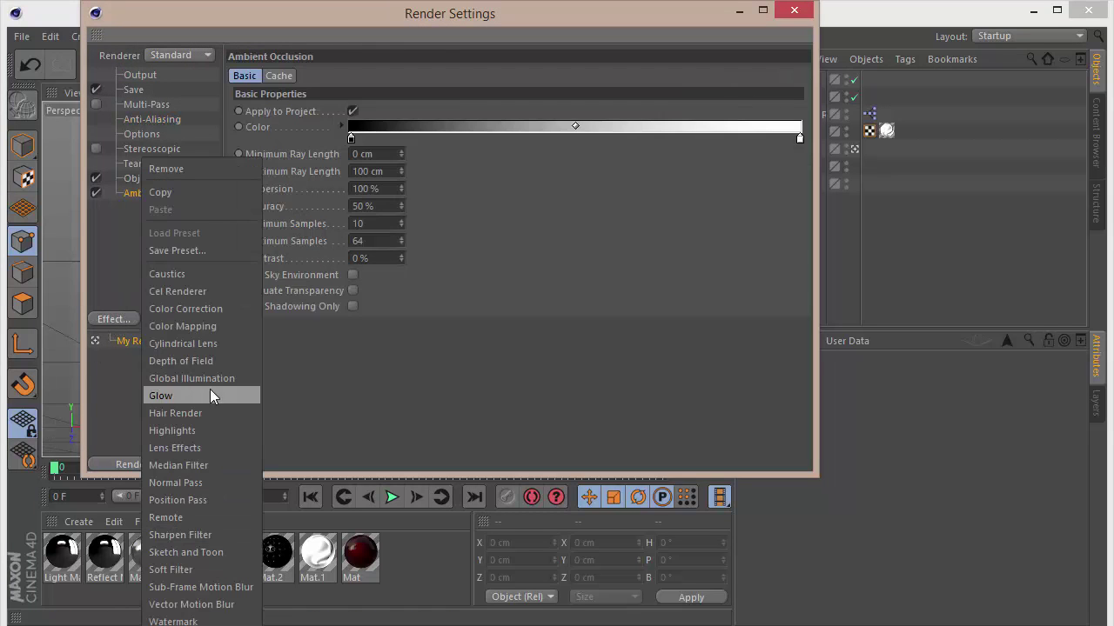
{"action": "left_click", "coordinate": [213, 376]}
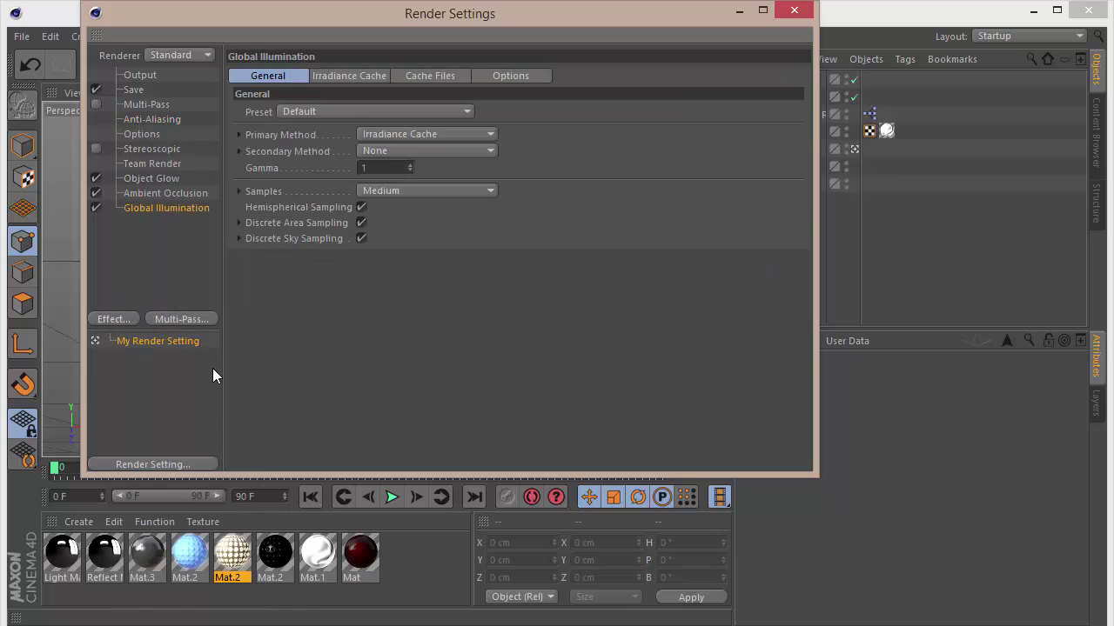
Step: Set Global Illumination to gamma 0.9, Low samples and Low irradiance cache record density, and render the perspective view
{"action": "left_click", "coordinate": [413, 189]}
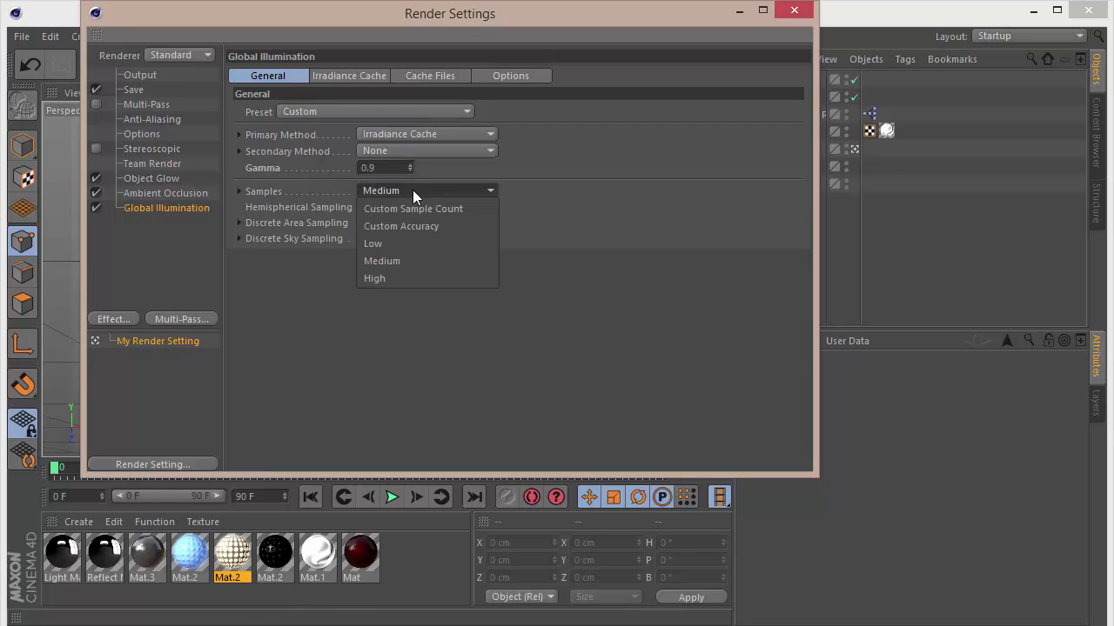
{"action": "left_click", "coordinate": [402, 244]}
{"action": "left_click", "coordinate": [351, 75]}
{"action": "left_click", "coordinate": [375, 110]}
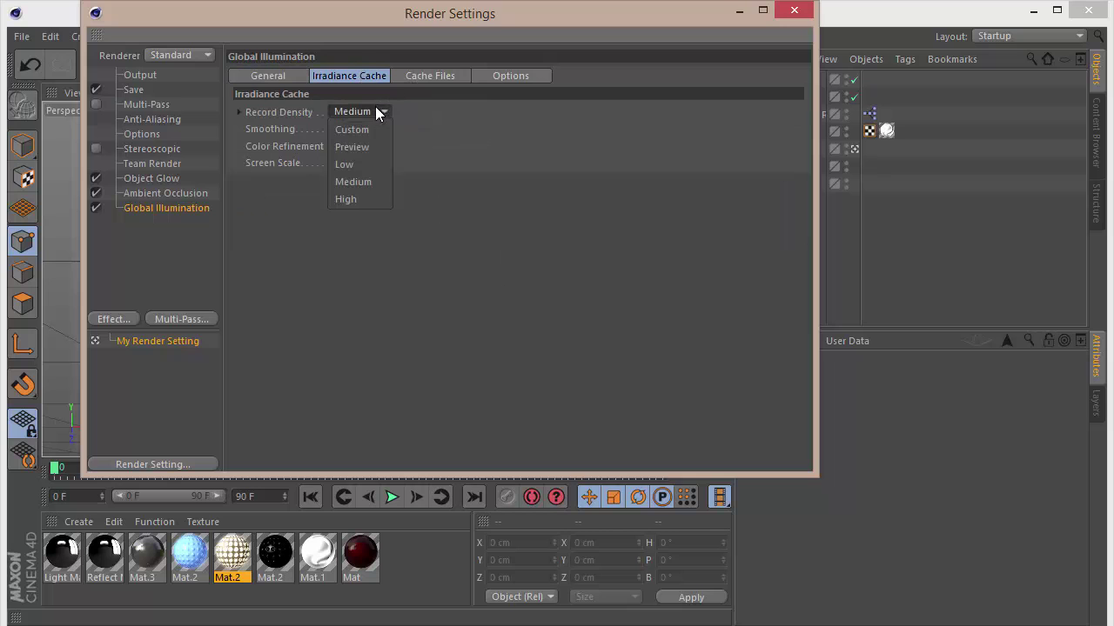
{"action": "left_click", "coordinate": [374, 165]}
{"action": "left_click", "coordinate": [794, 10]}
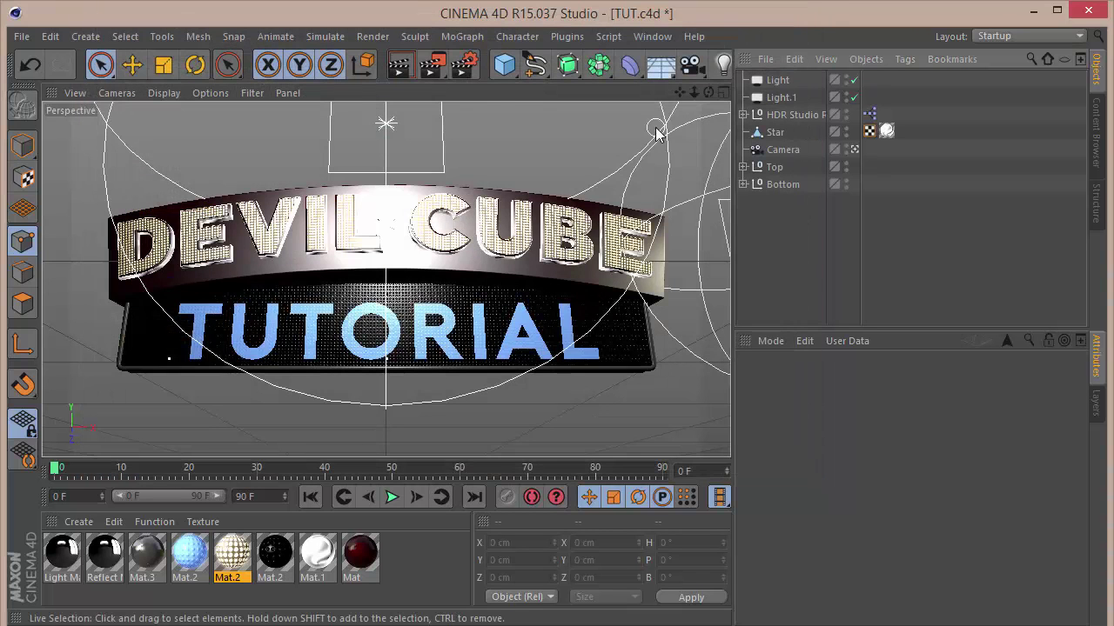
{"action": "left_click", "coordinate": [406, 70]}
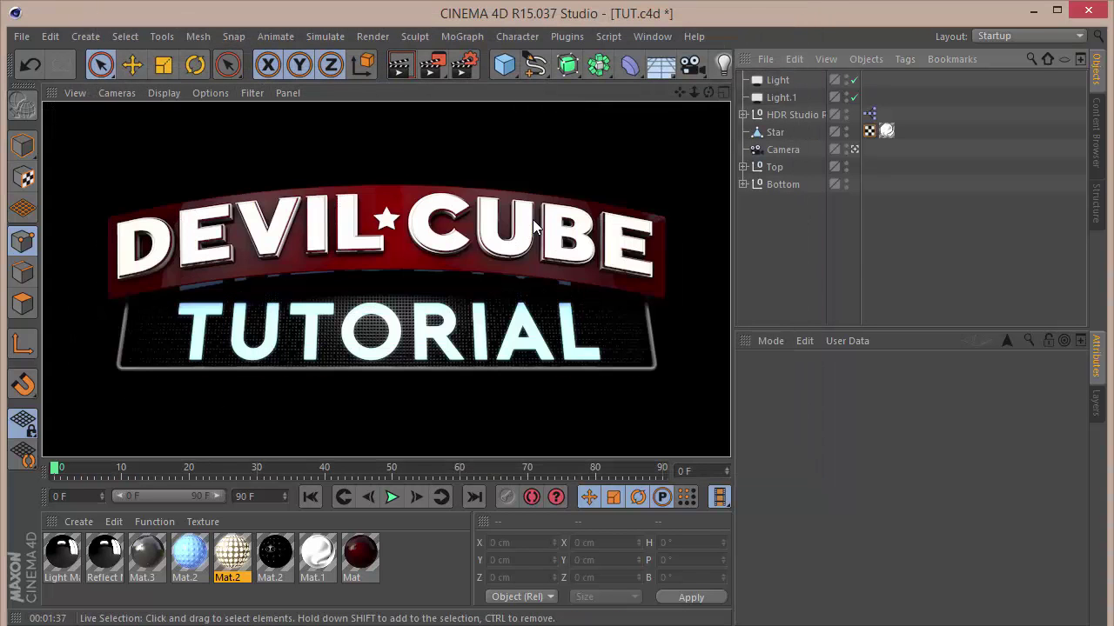